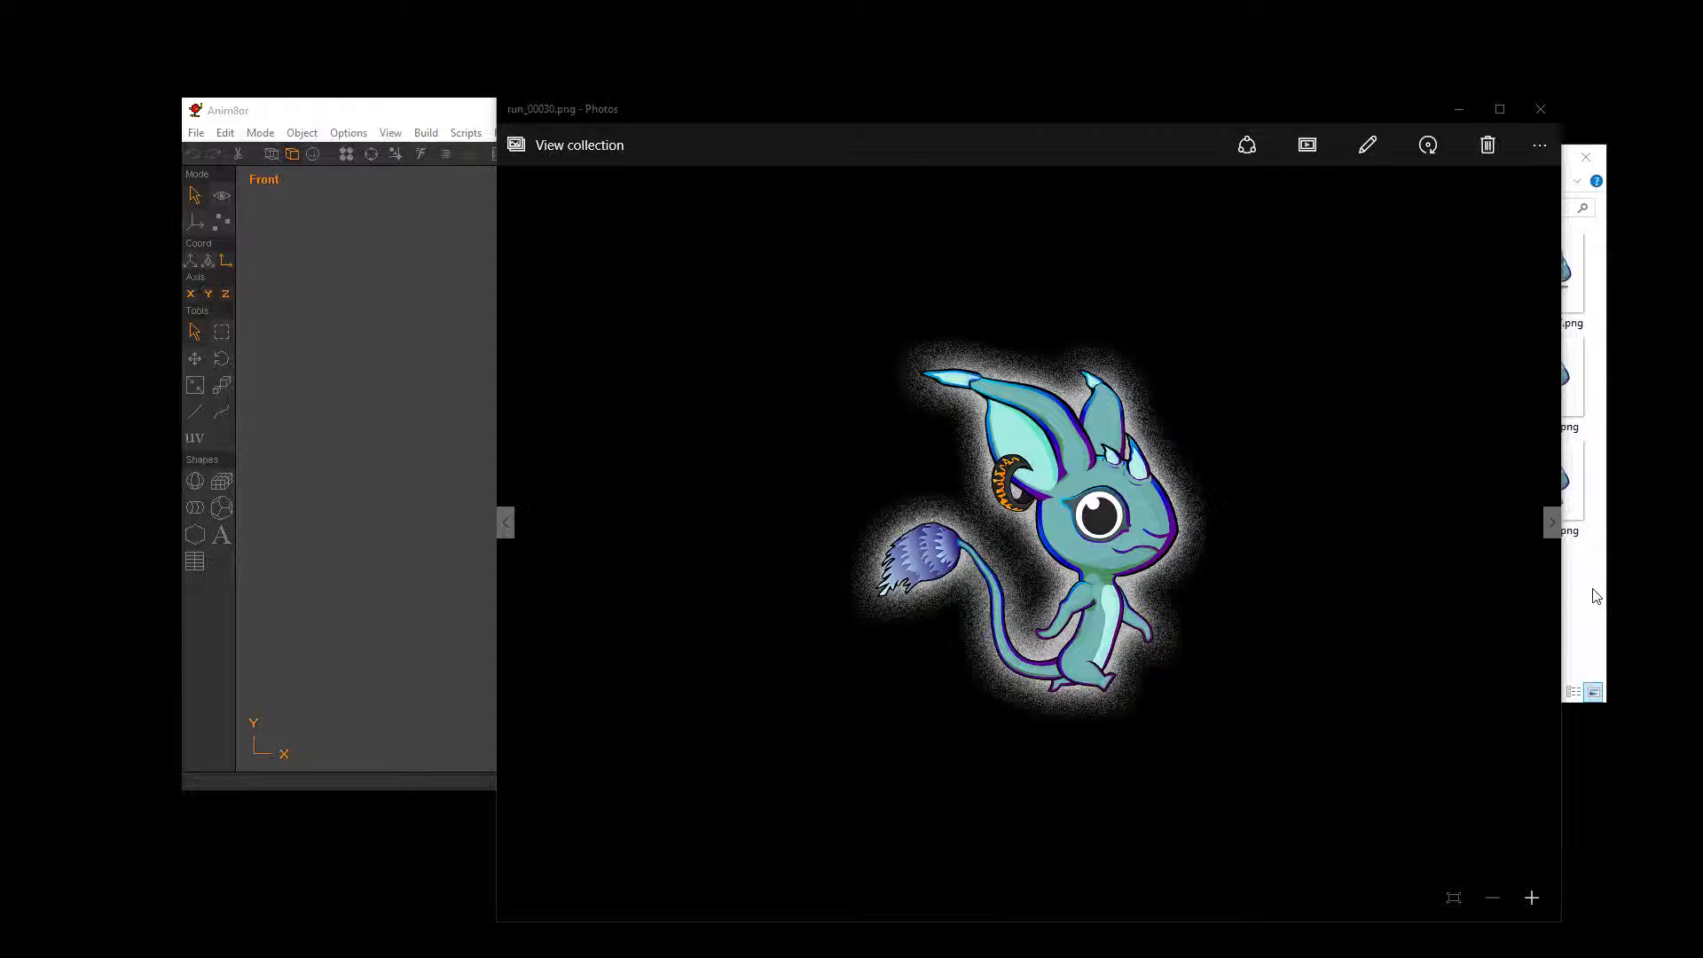
- Compare the open sprite image with the numbered jump and run PNG files in the mouthe folder
click(1590, 599)
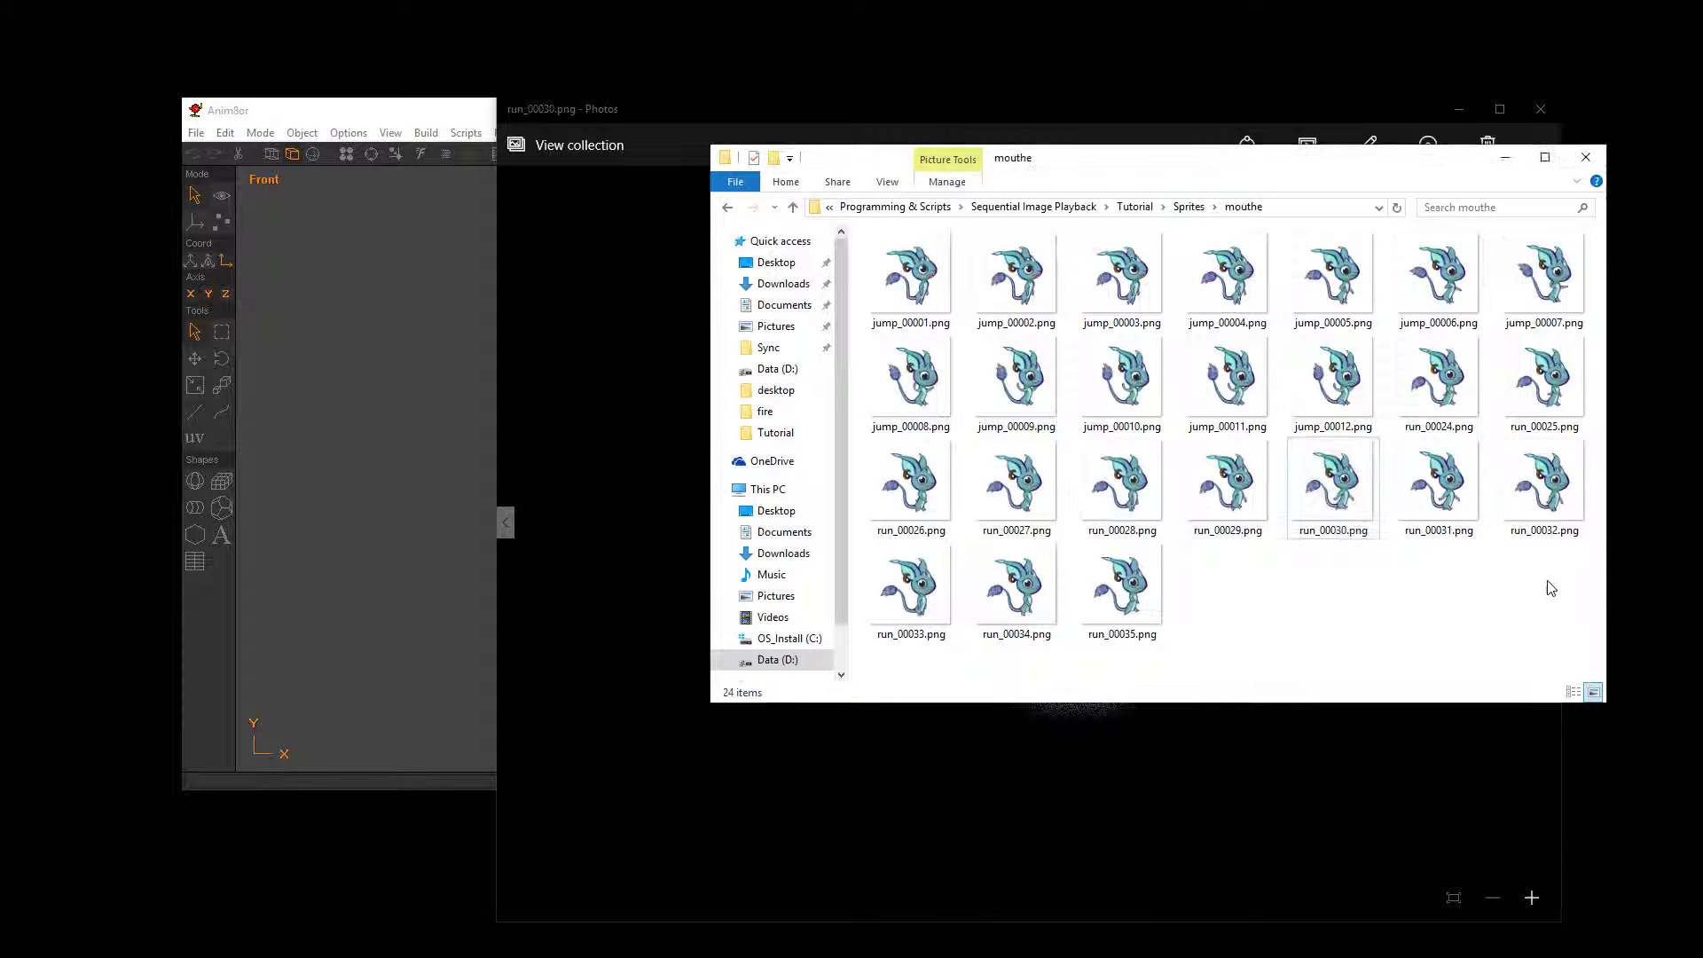
click(578, 342)
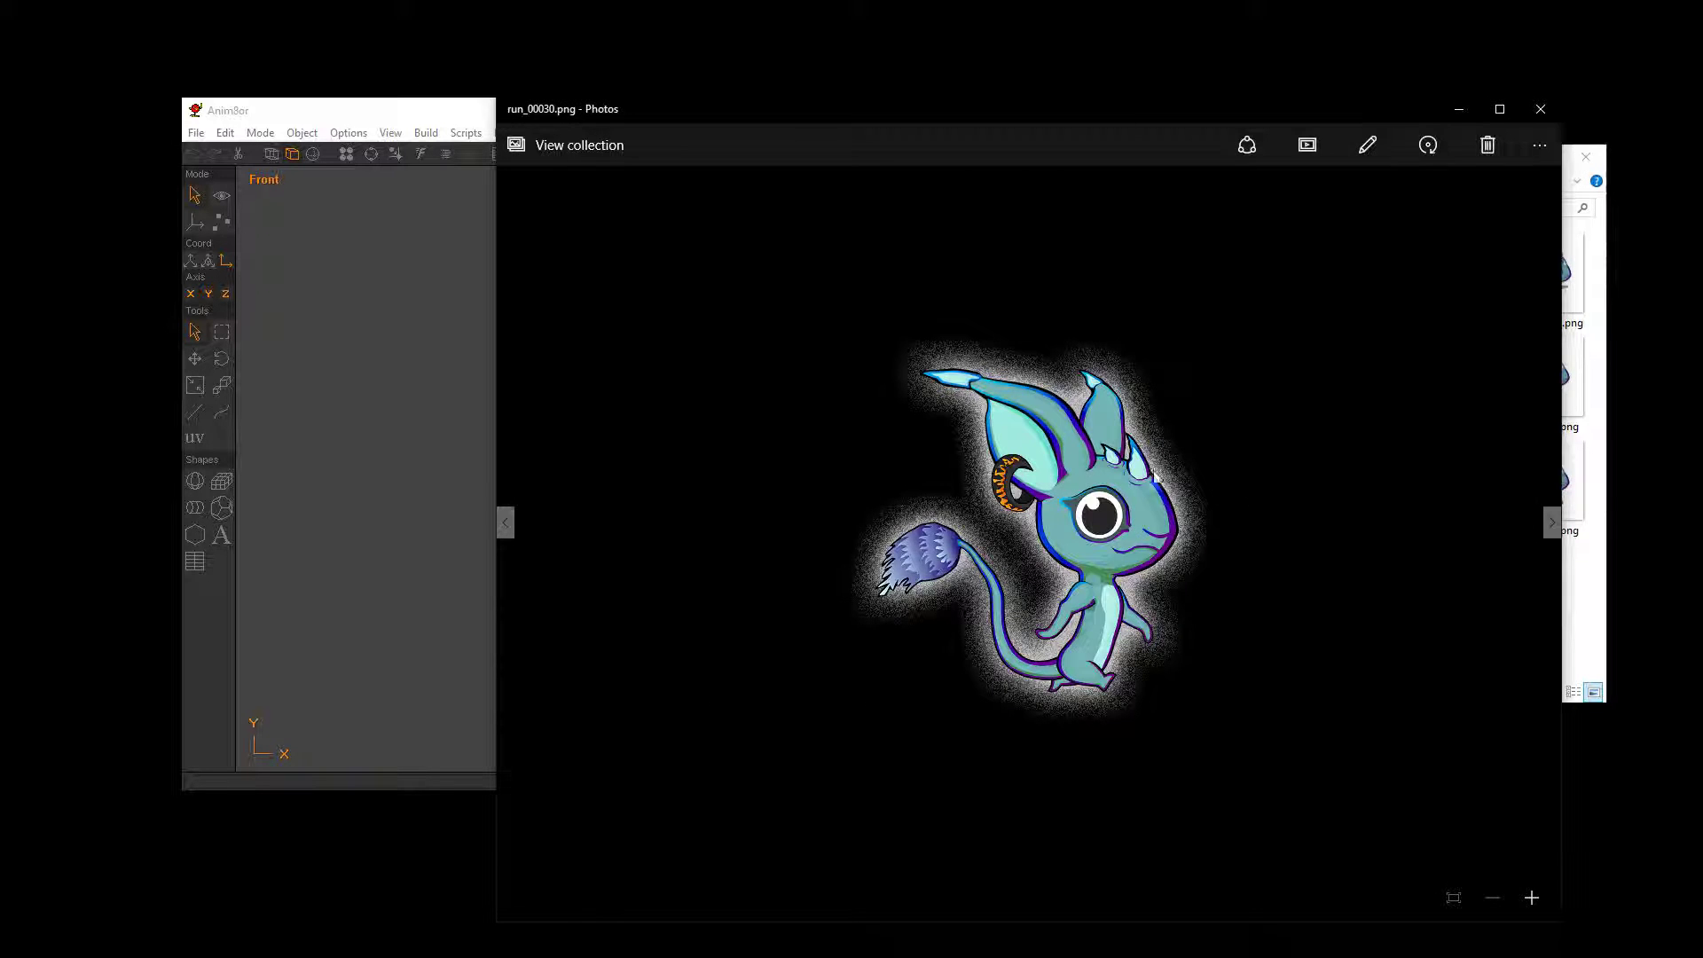
click(1585, 630)
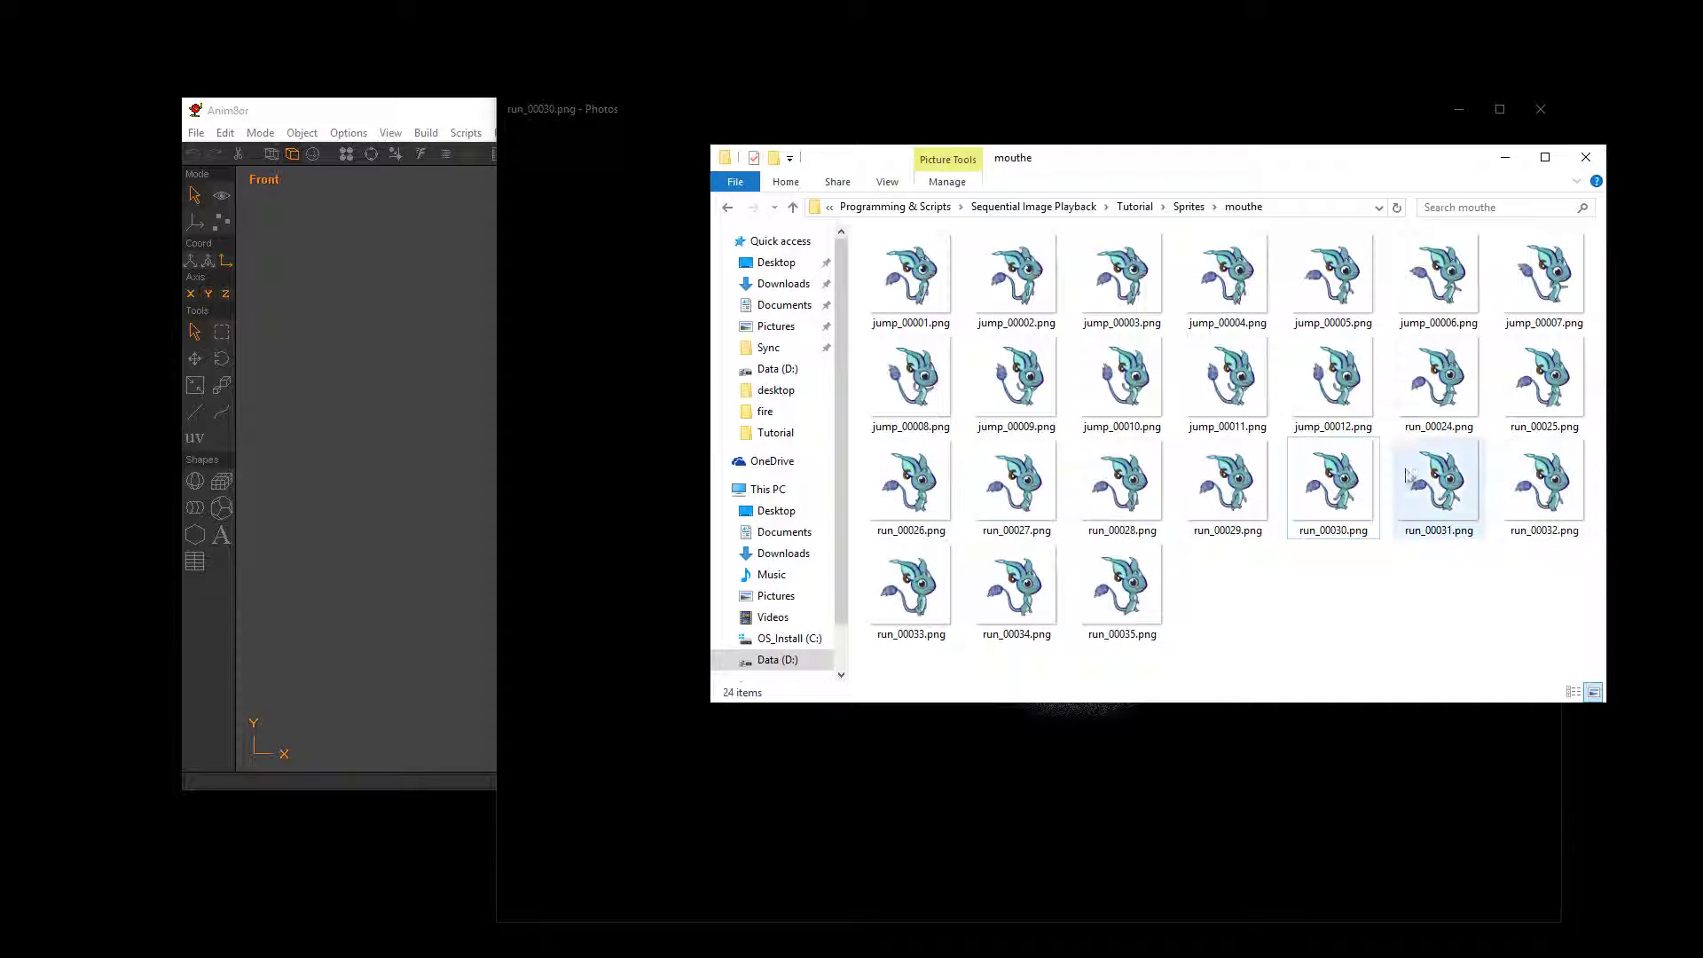
click(1335, 388)
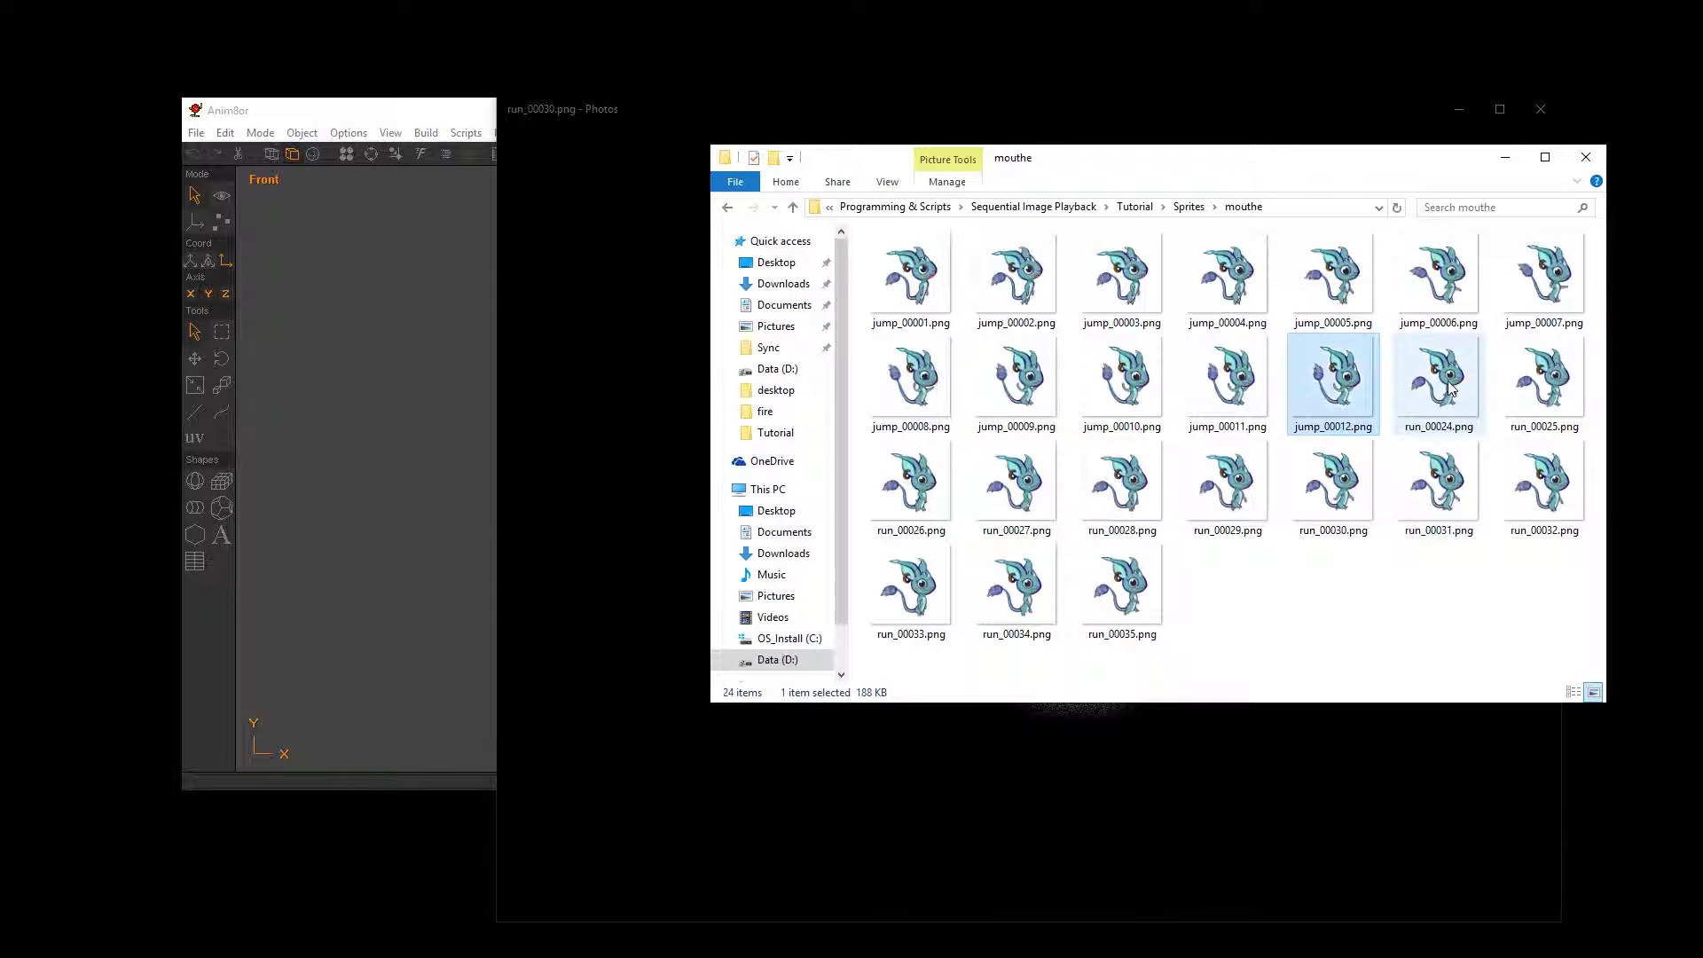
click(1404, 427)
click(1321, 399)
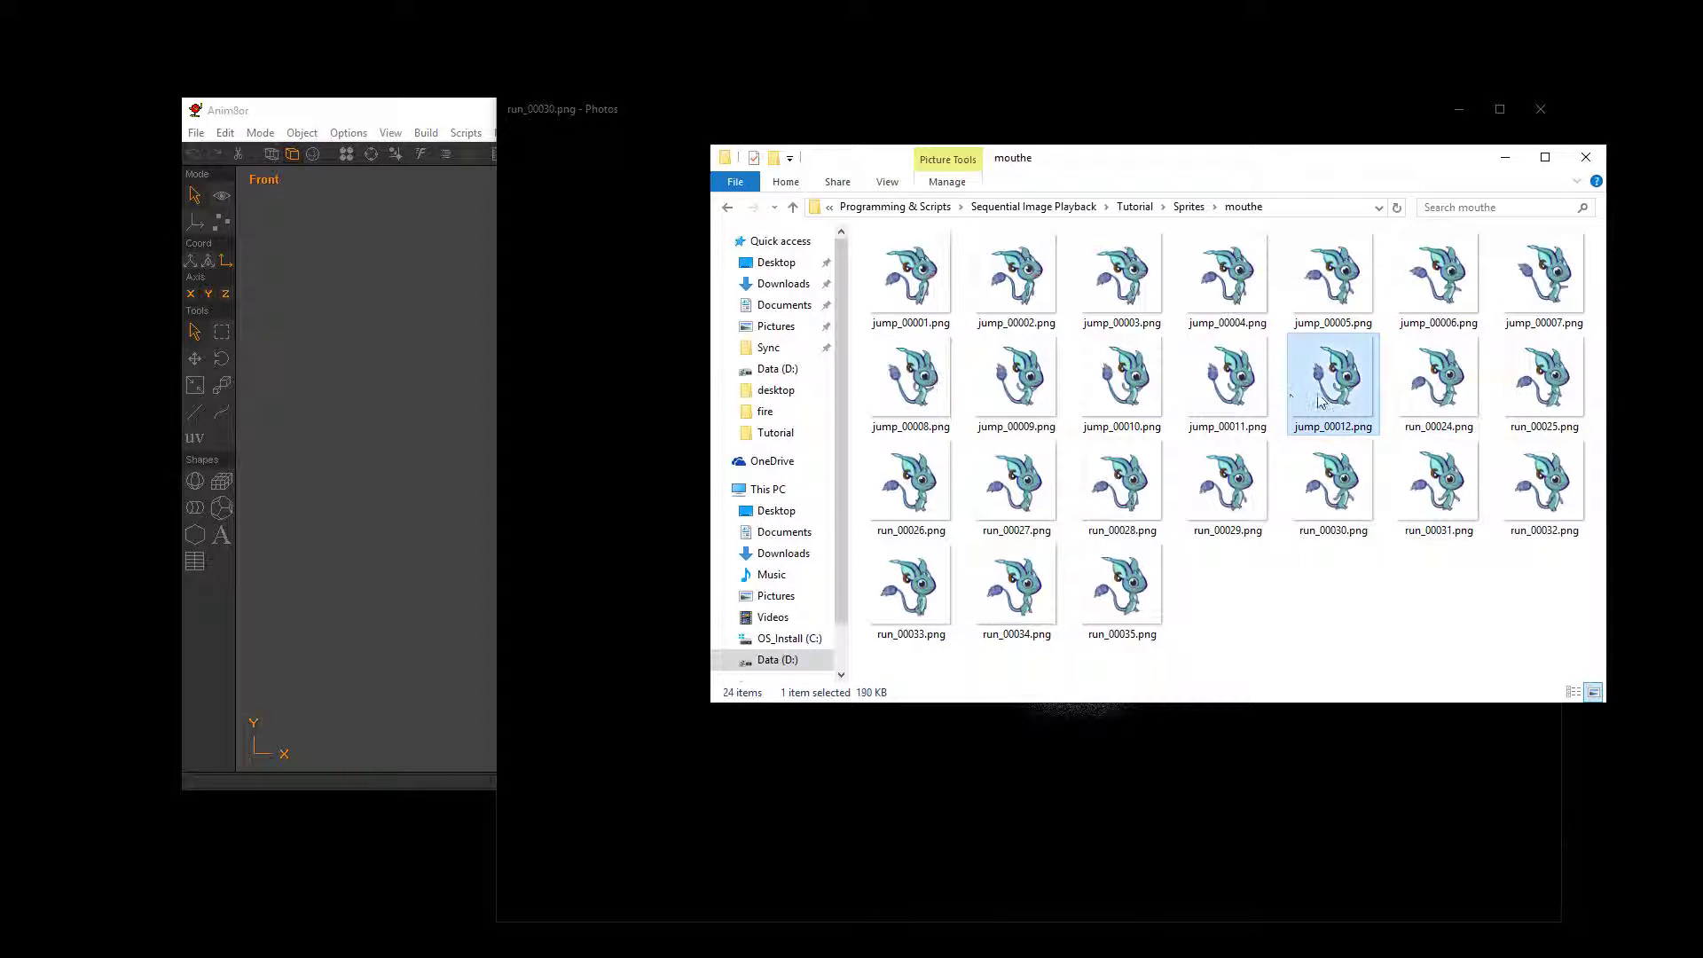
click(679, 536)
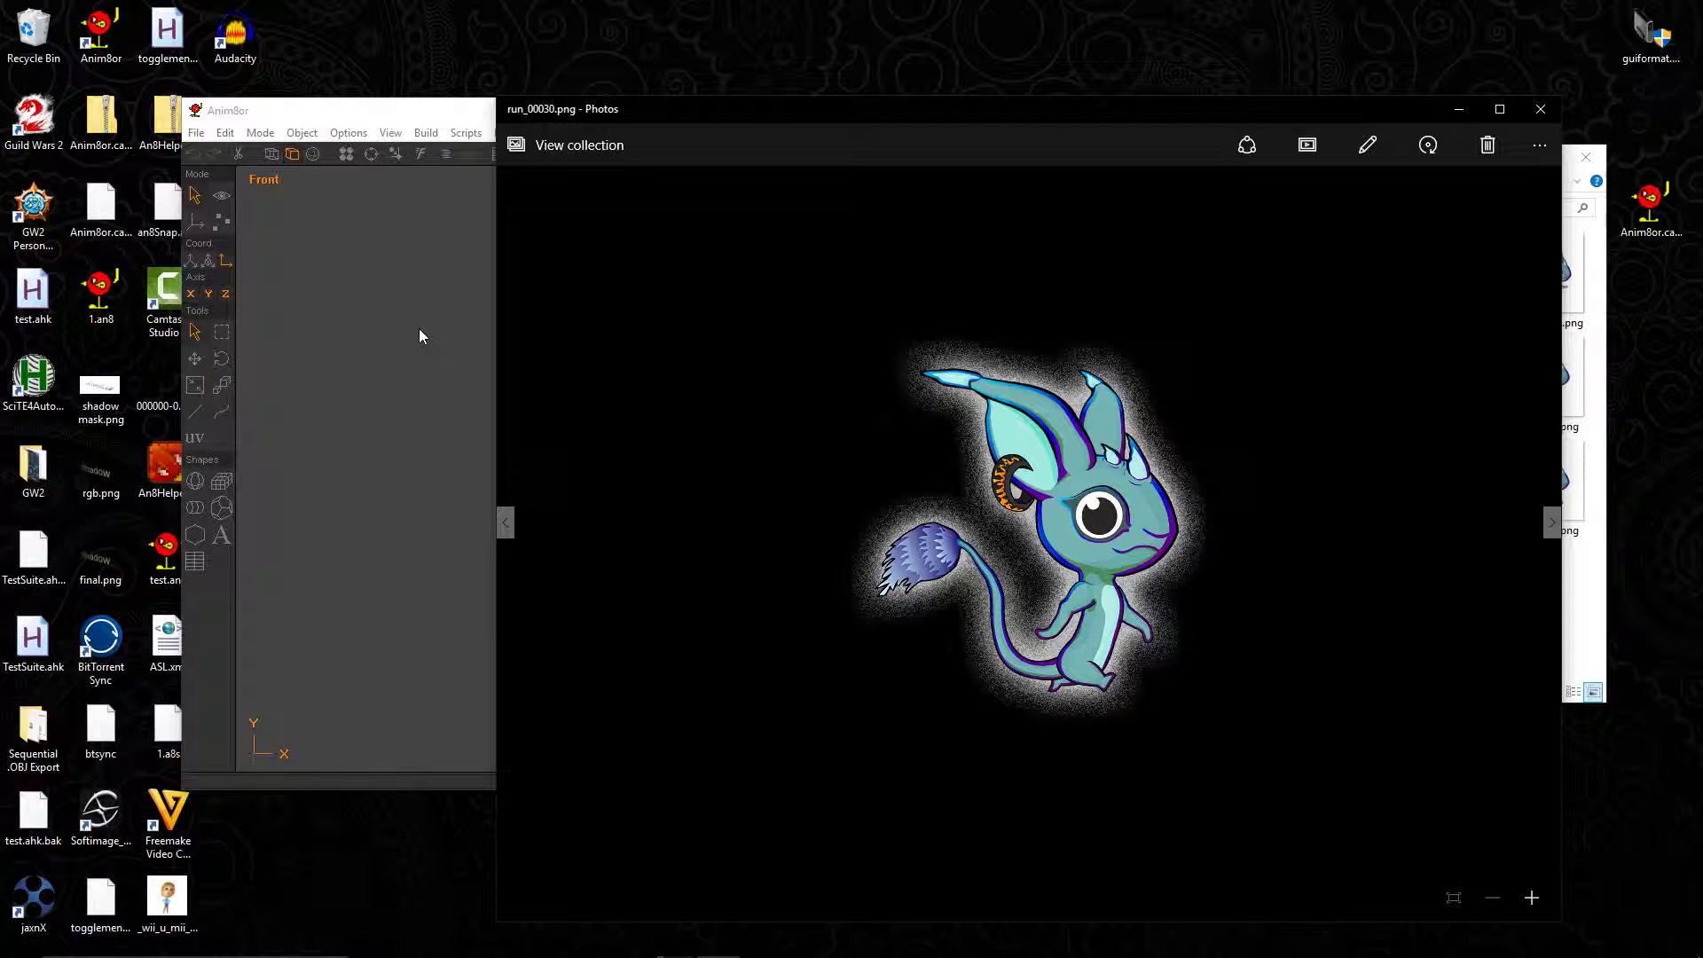
- Switch to Anim8or, maximize its window, and draw a cube about 75 by 68 units in the front view
click(419, 335)
double_click(376, 106)
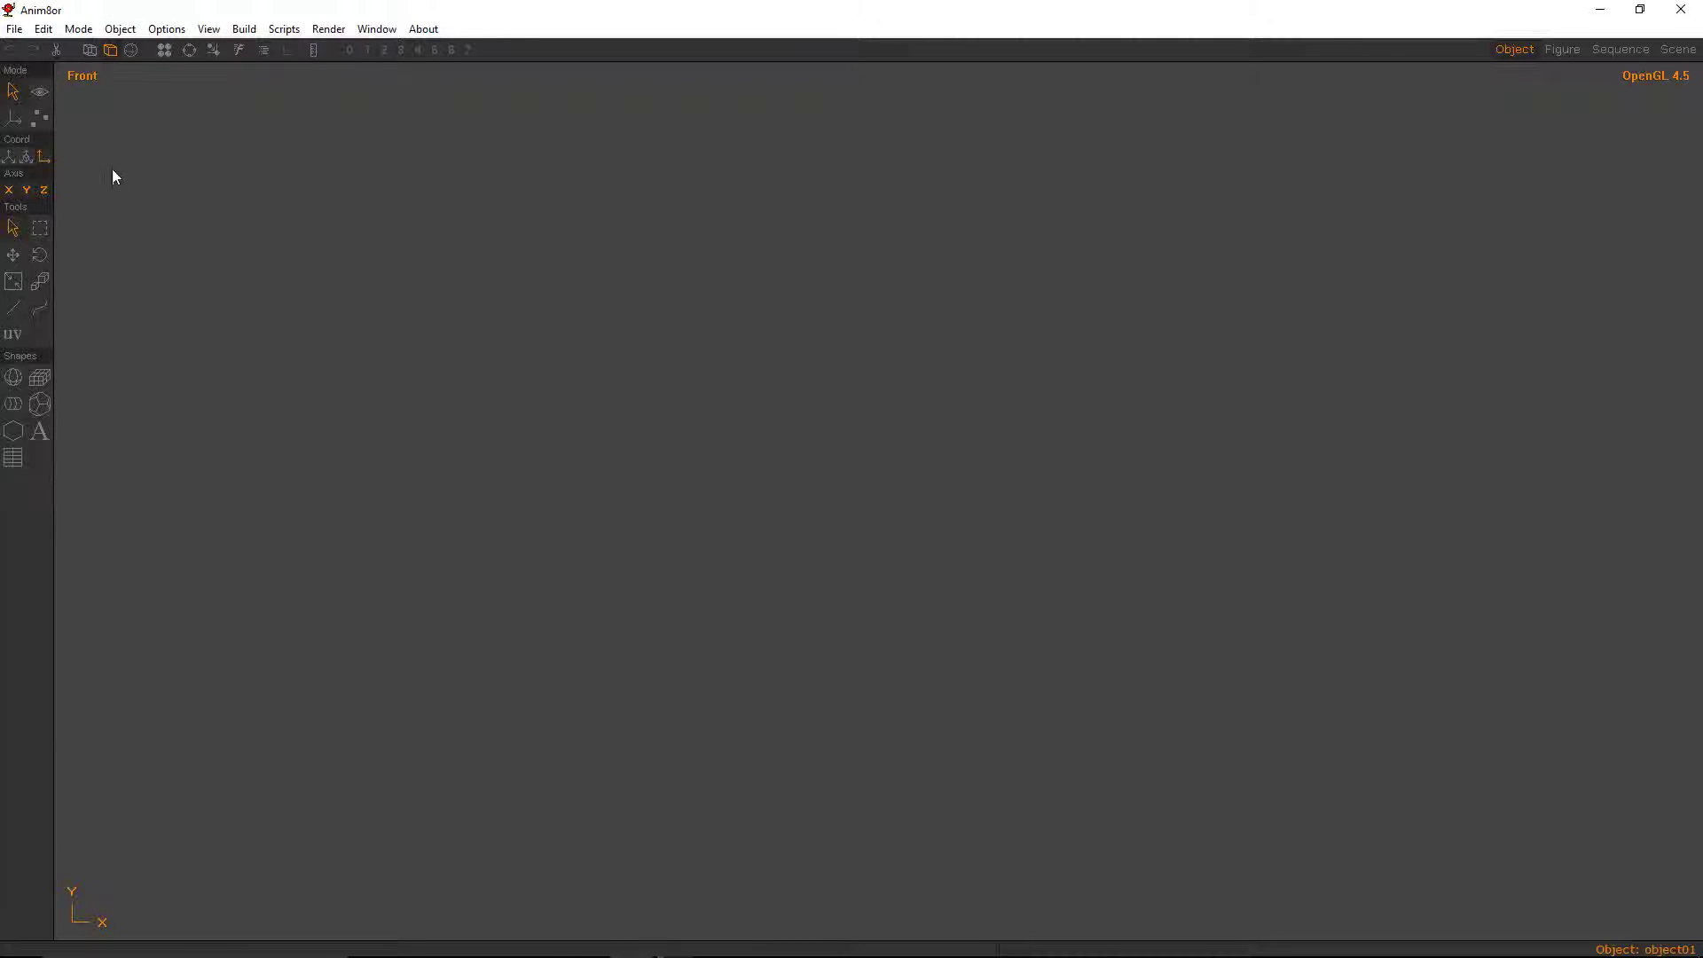
click(39, 377)
drag(796, 496, 1128, 791)
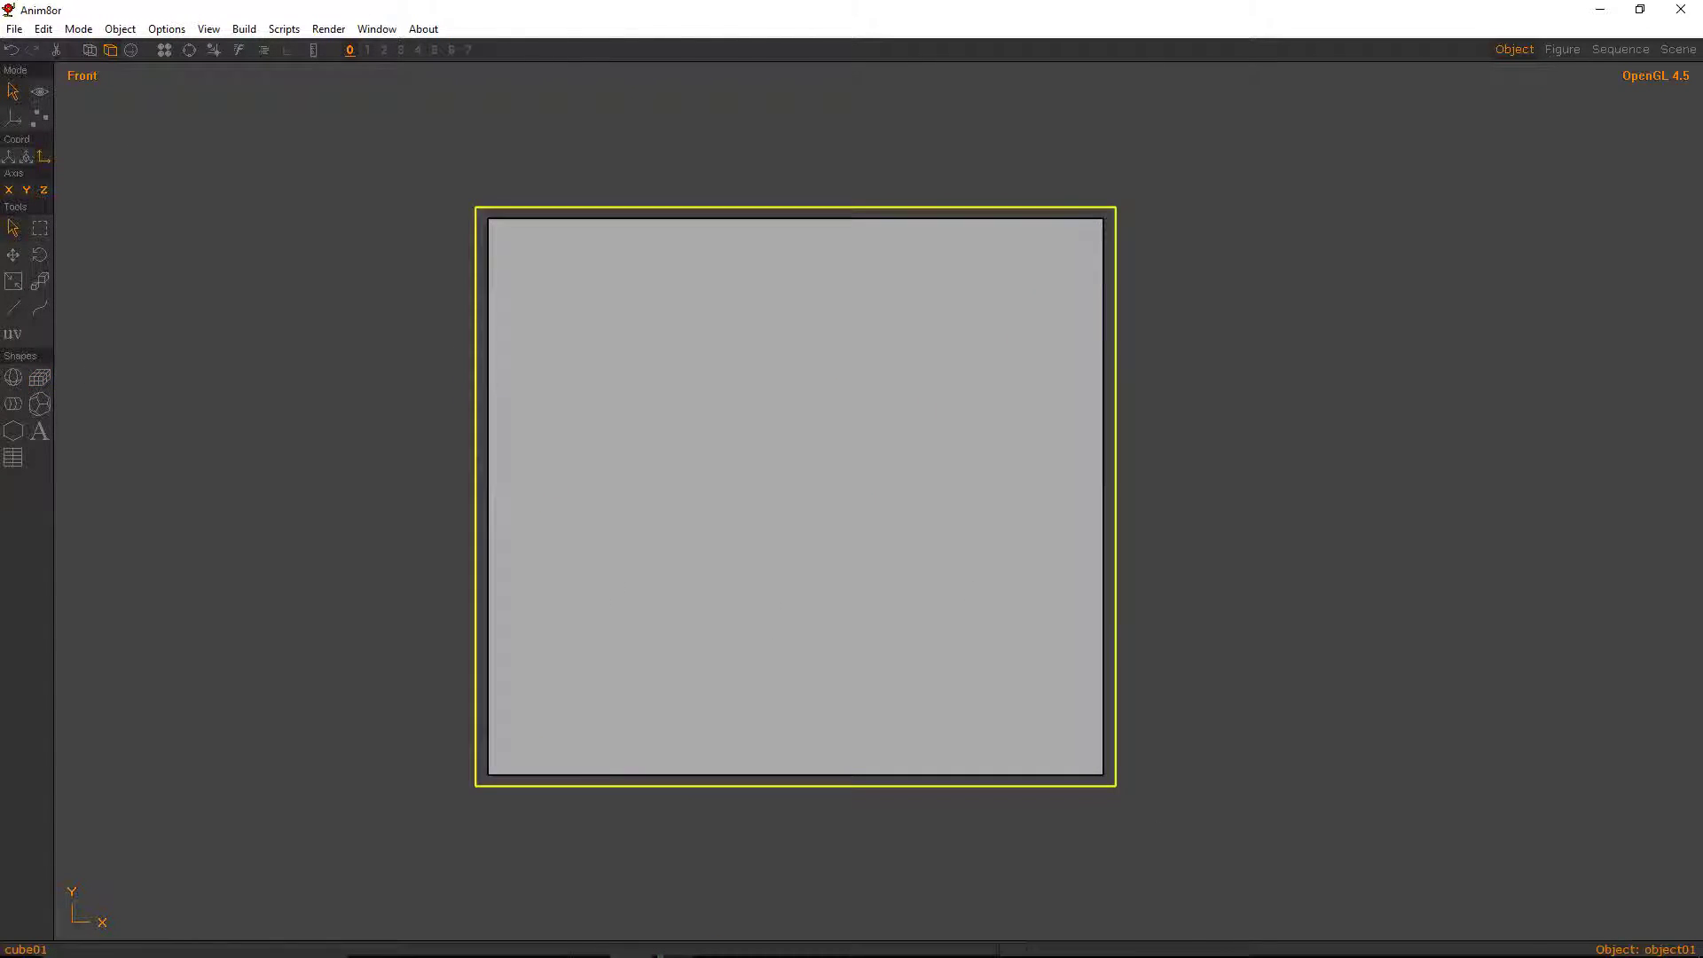
- Check the image dimensions of jump_00002.png in its file details in the mouthe folder
click(544, 940)
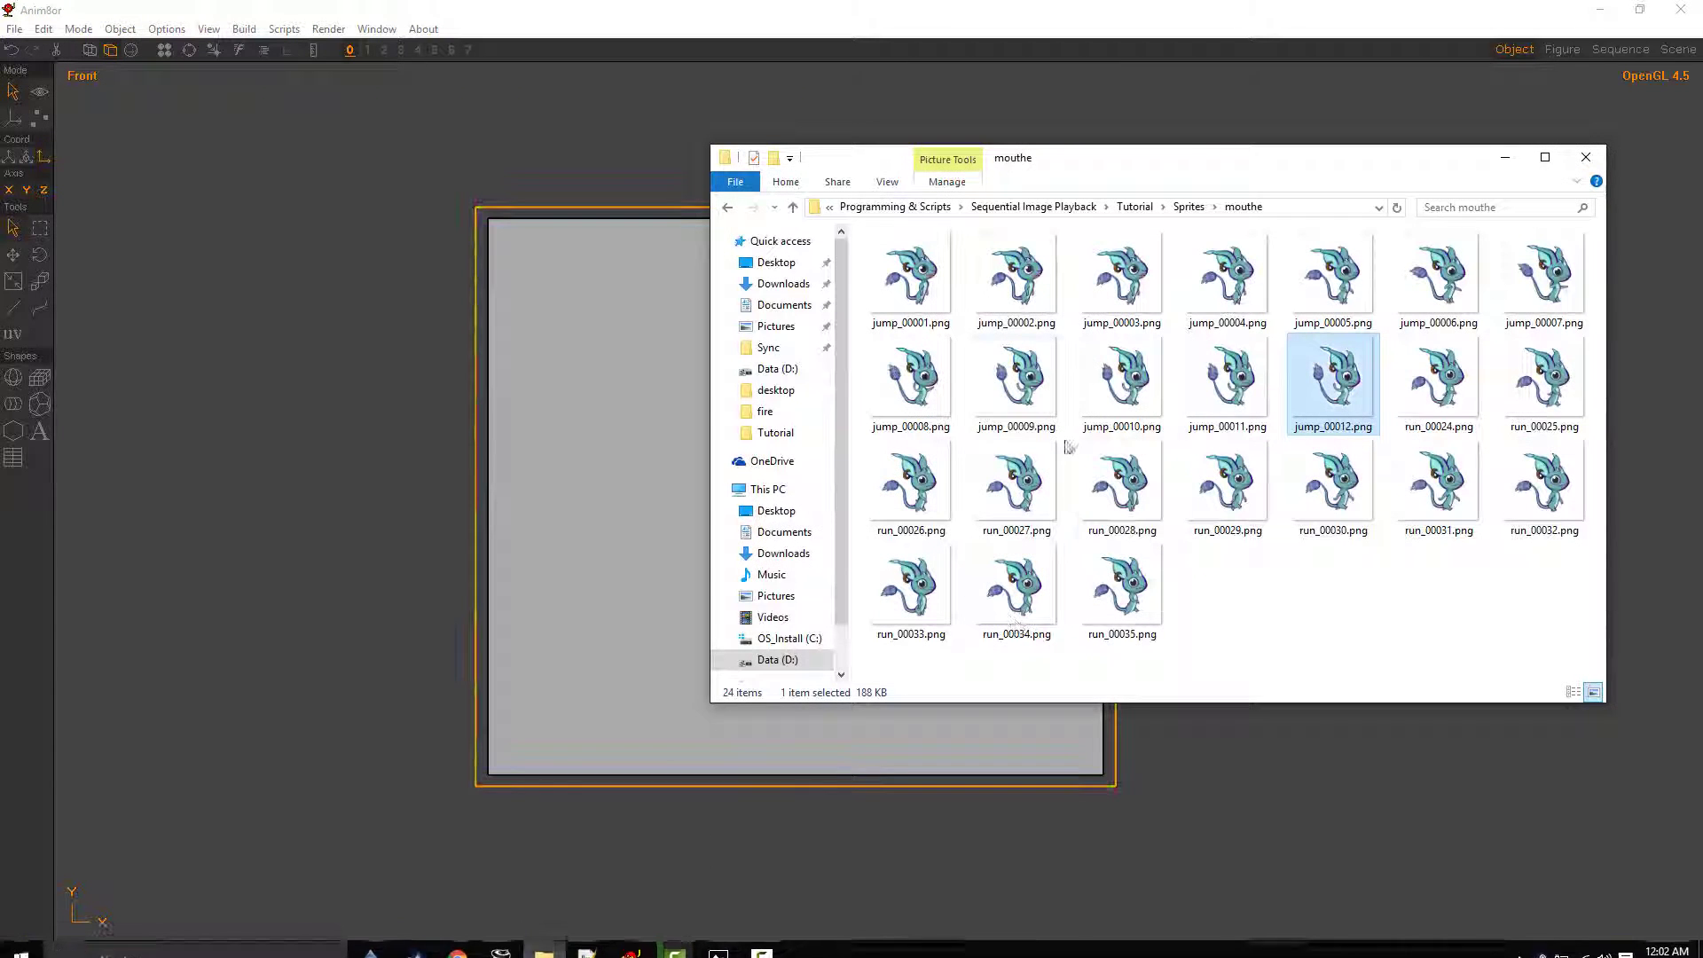
click(1006, 296)
right_click(1002, 276)
click(1047, 723)
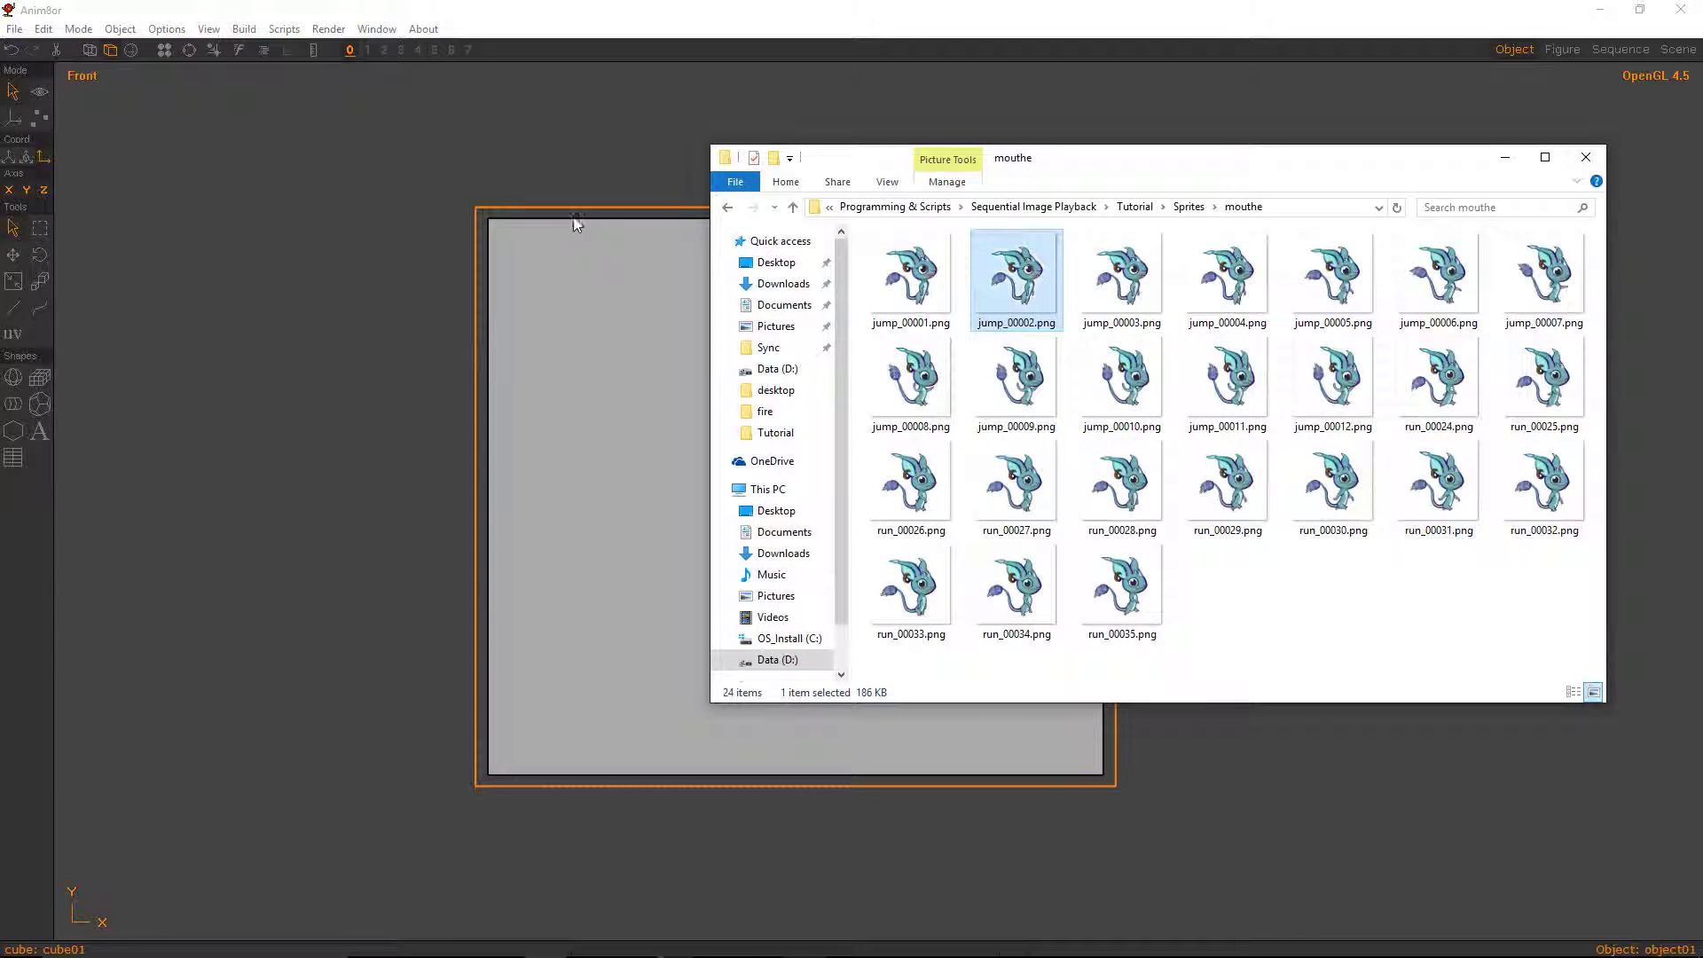
click(1125, 324)
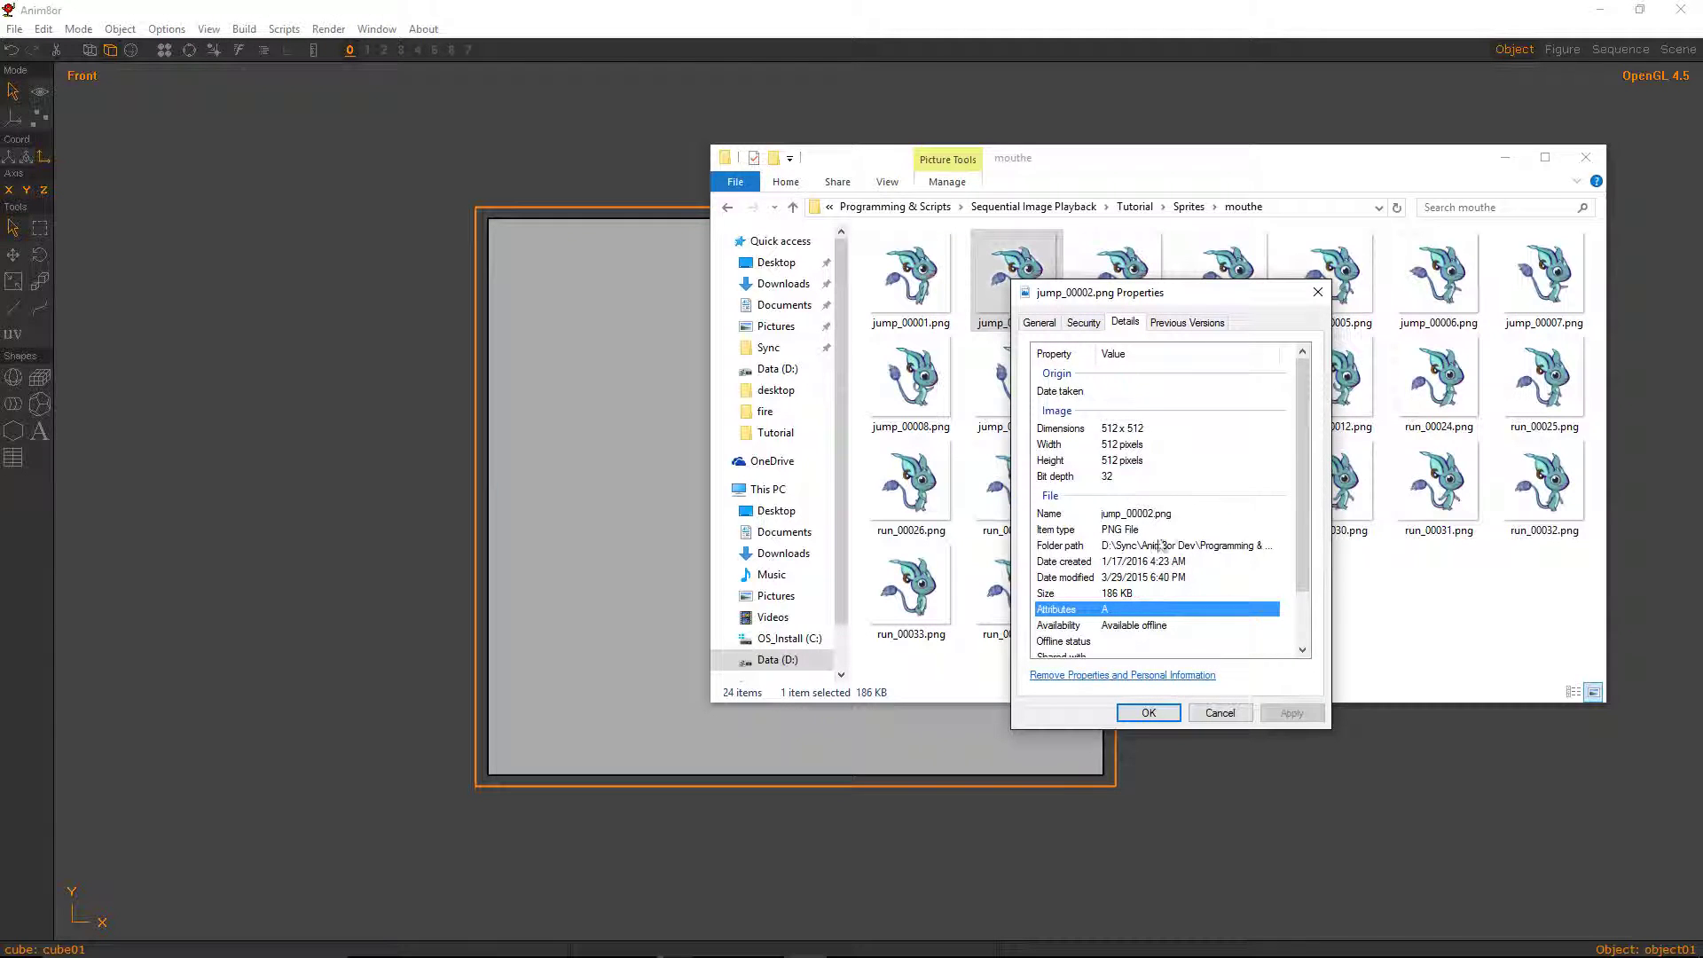
click(1317, 291)
- Return to Anim8or and set the cube's X and Y sizes to 50
click(686, 364)
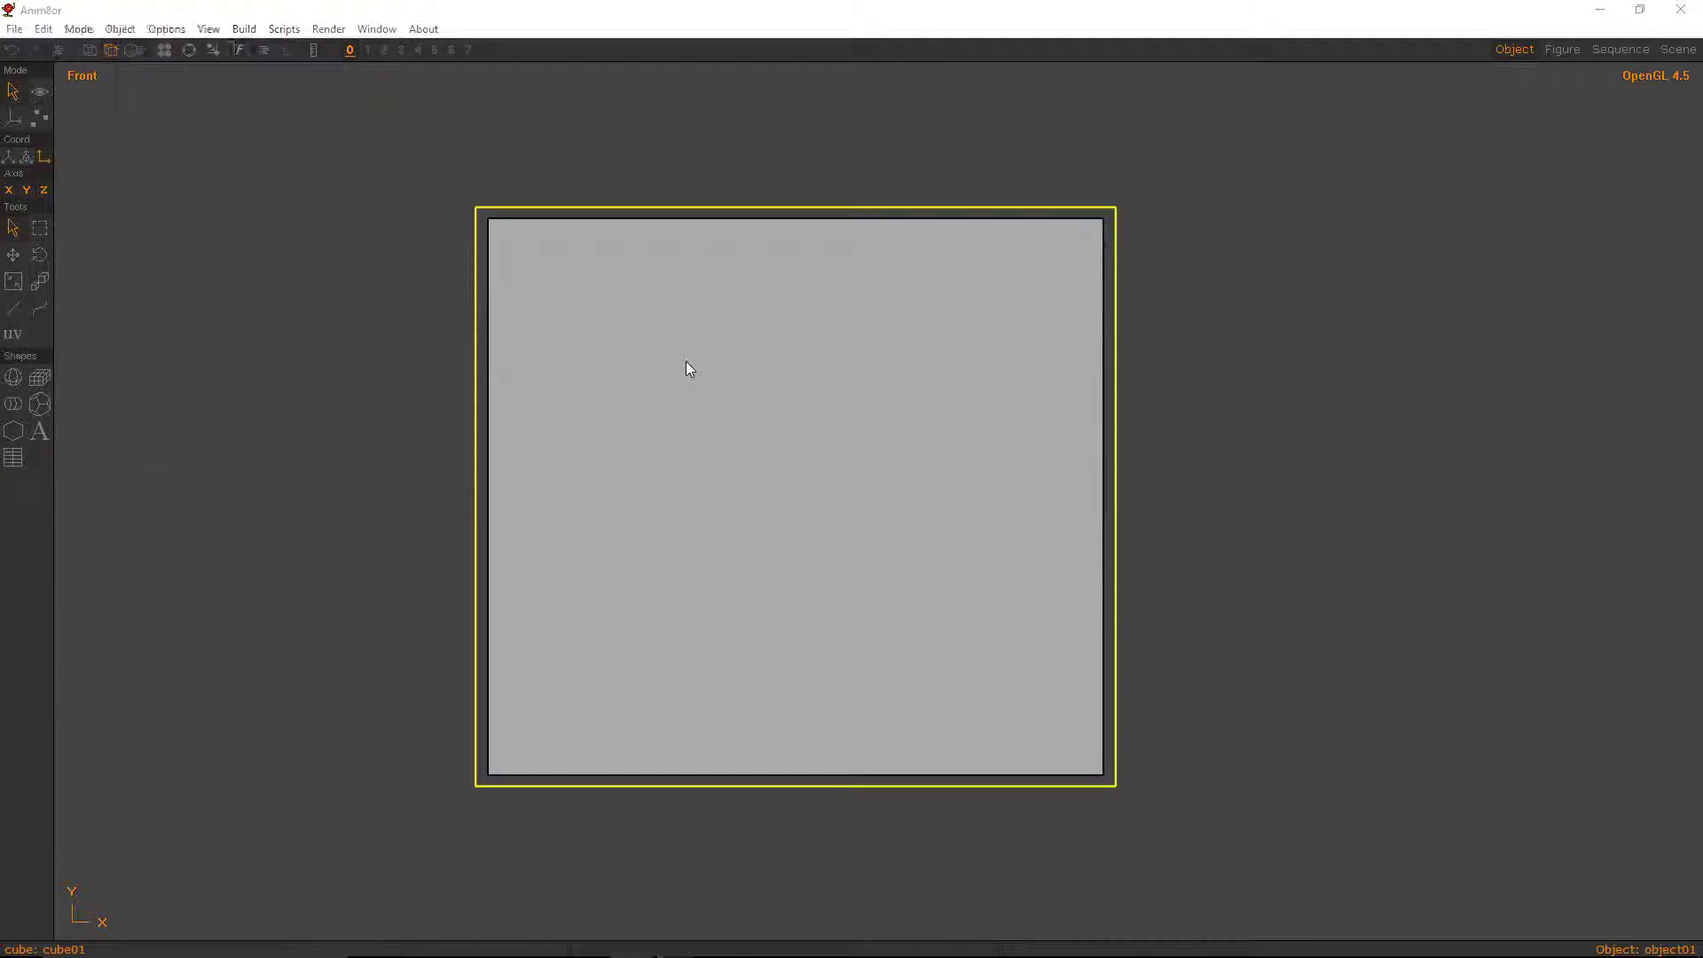
double_click(687, 363)
double_click(155, 261)
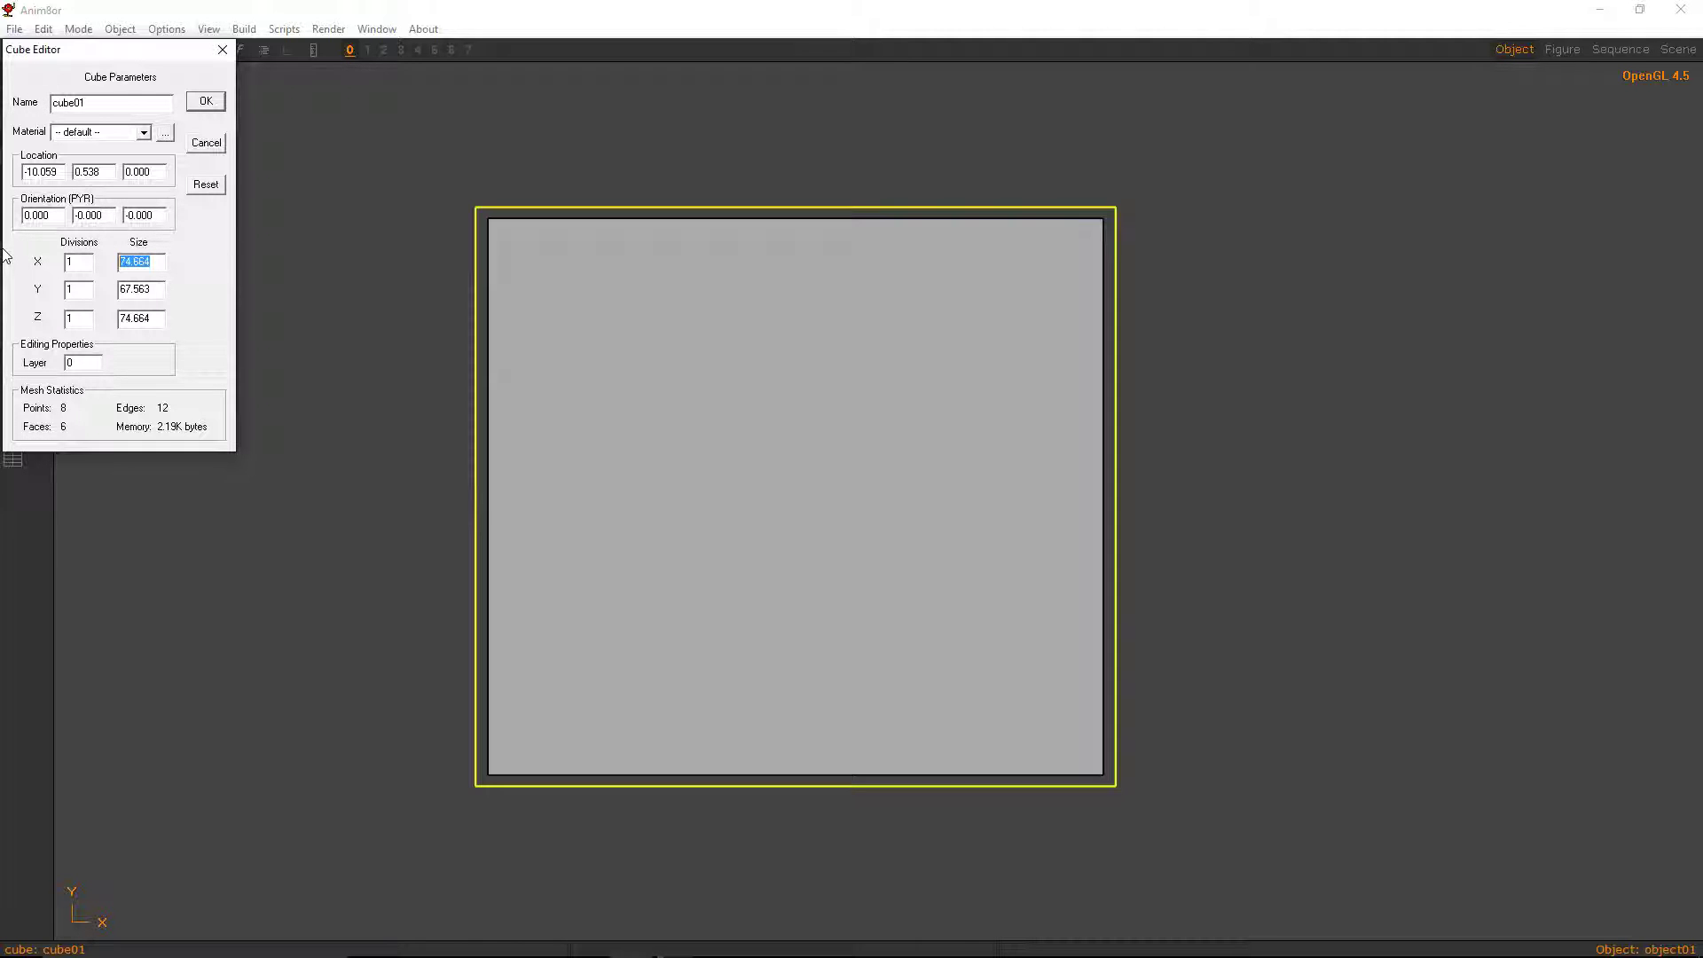
text(50)
double_click(158, 291)
text(50)
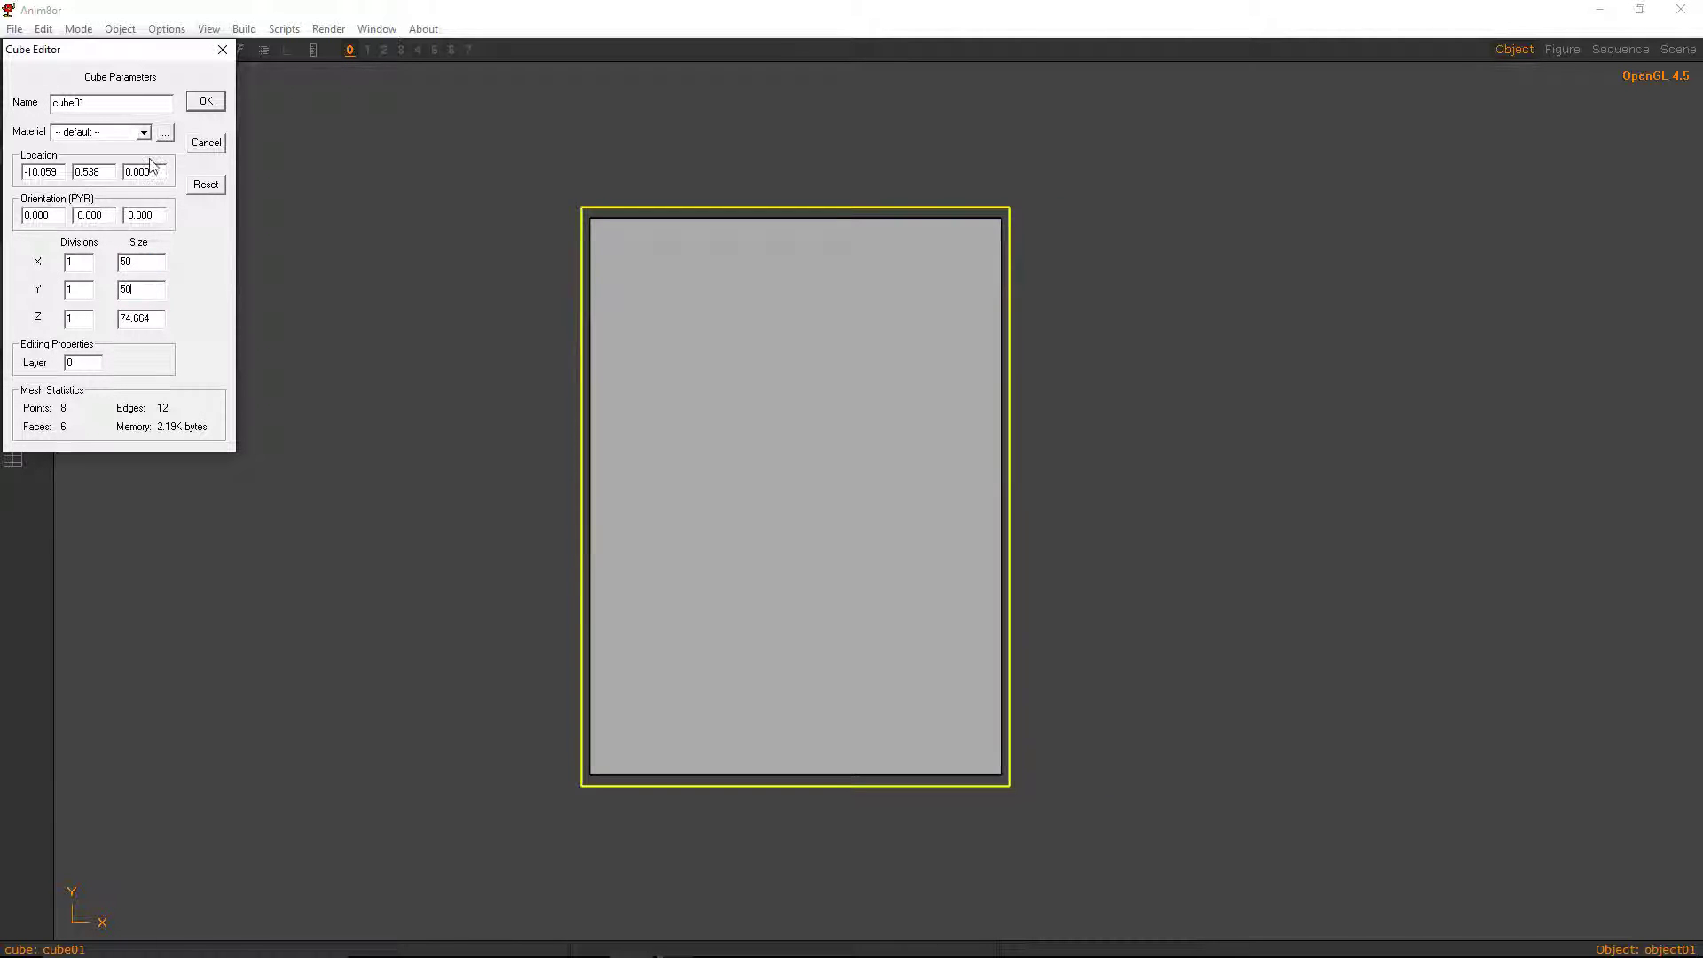
click(206, 101)
- Convert the cube to an editable mesh
drag(695, 410, 609, 478)
key(ctrl+r)
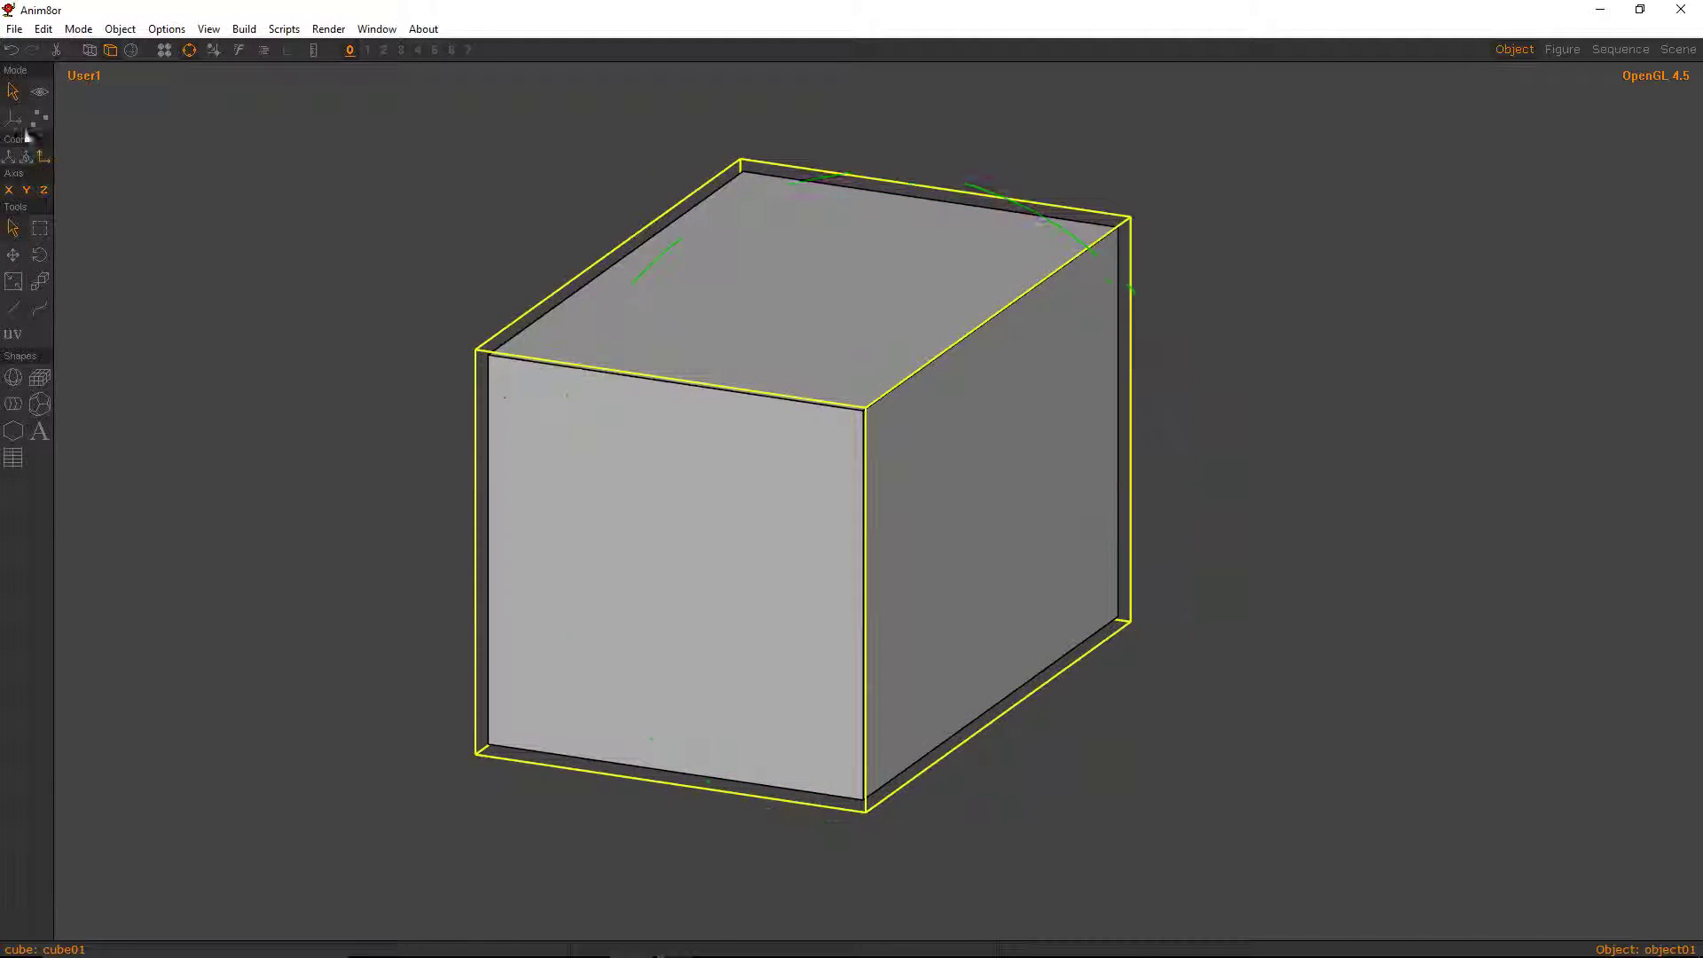
click(37, 120)
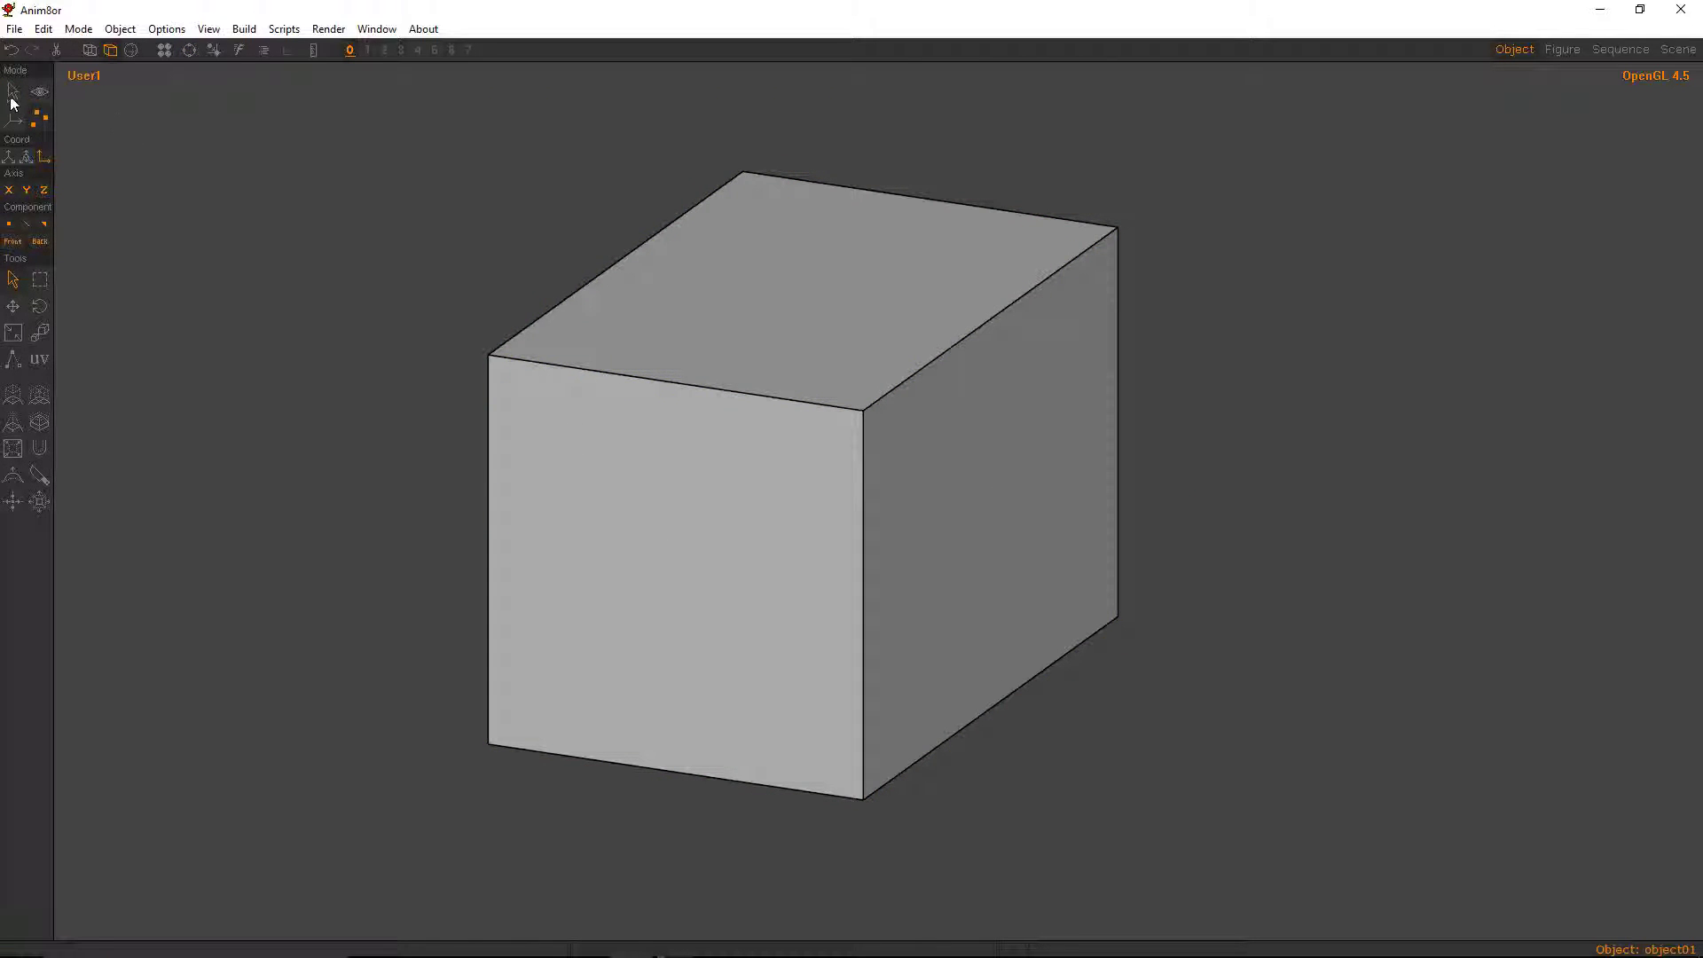
click(12, 92)
click(244, 28)
click(283, 95)
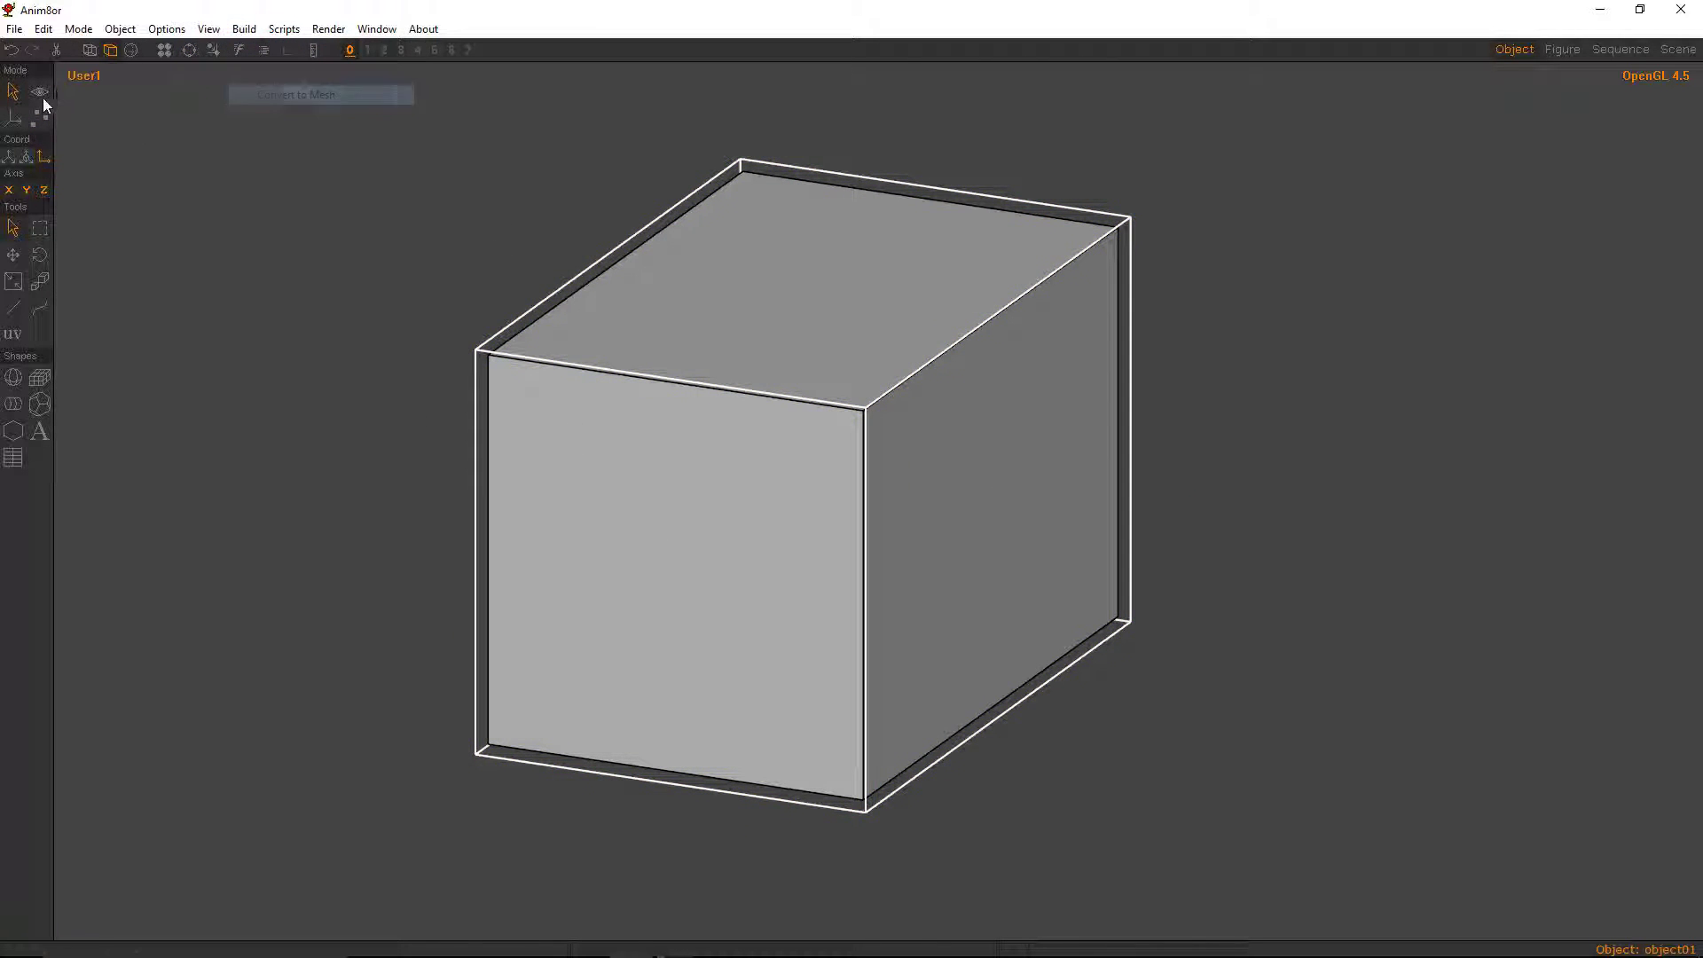
- Detach the cube's front face as a separate mesh and delete the rest of the cube
click(39, 116)
click(681, 545)
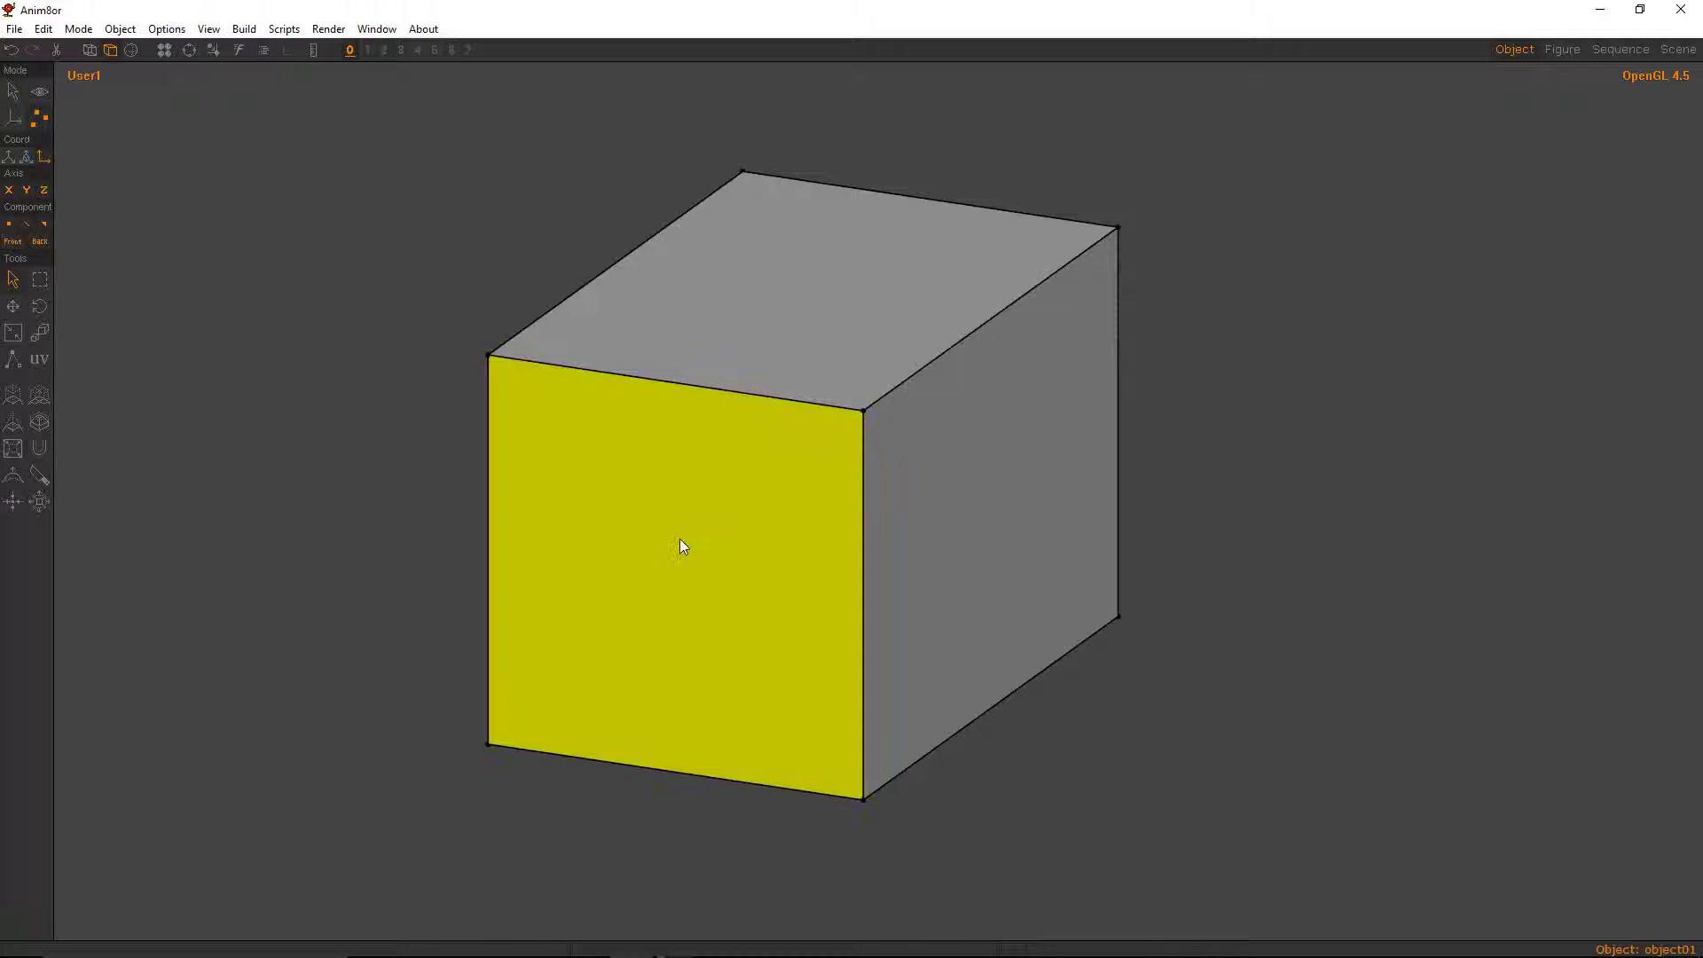
click(293, 168)
click(15, 92)
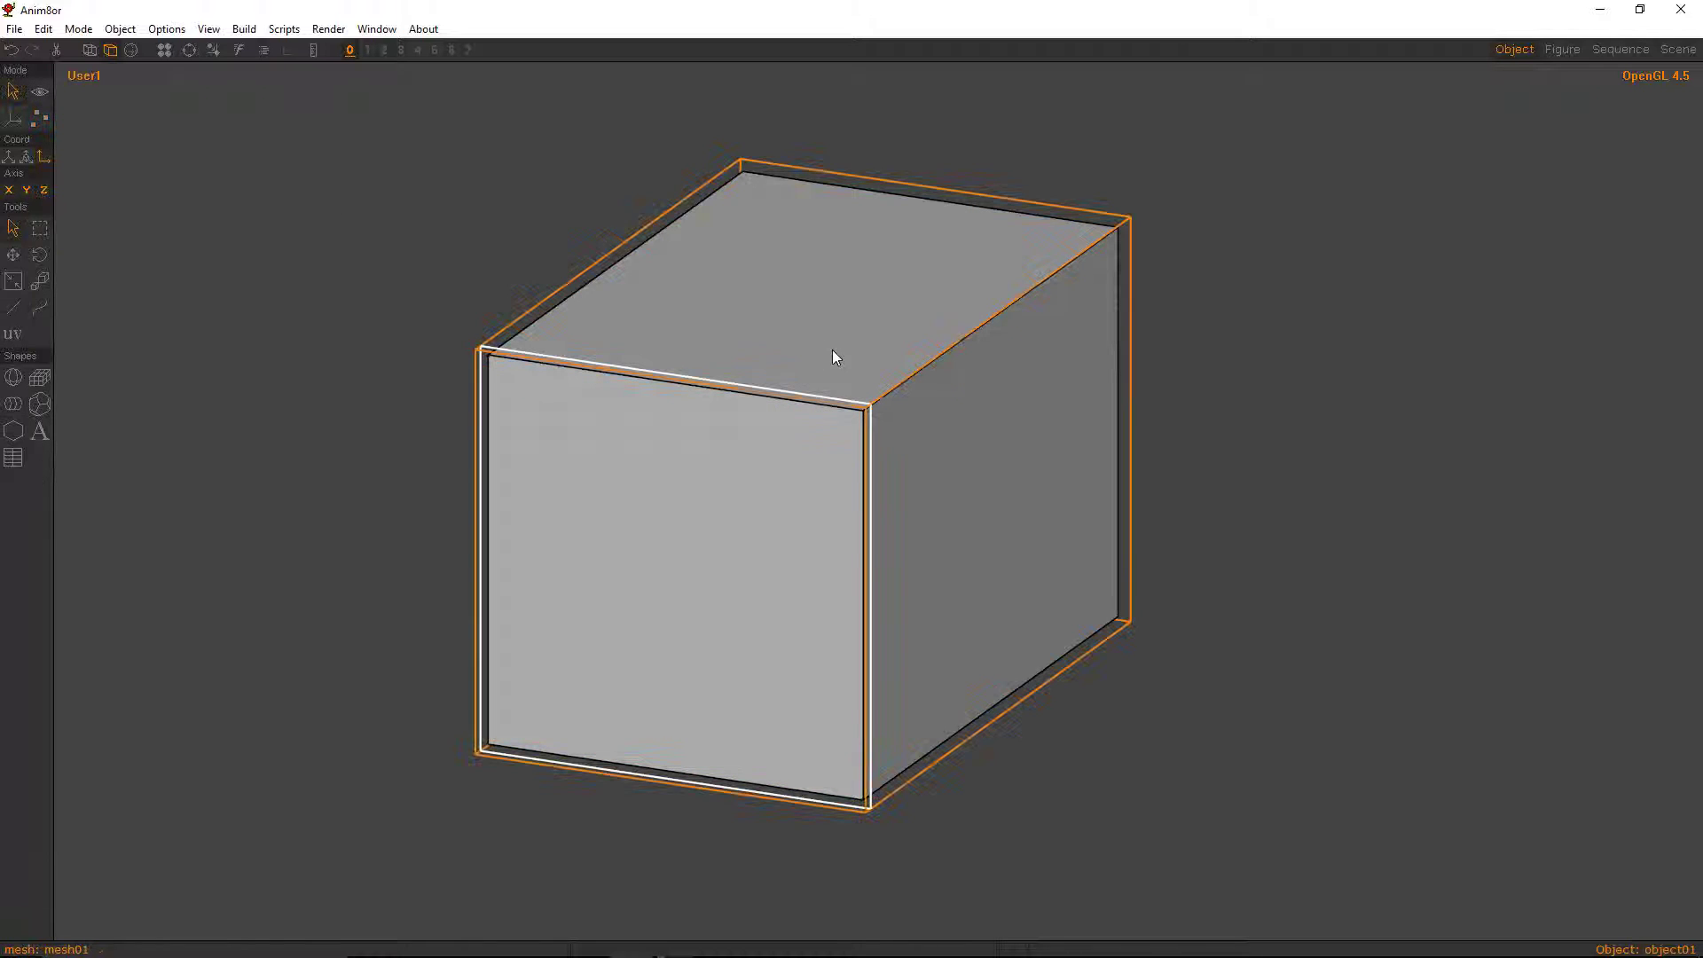
click(828, 347)
key(Delete)
- Center the remaining square face about the origin
click(42, 29)
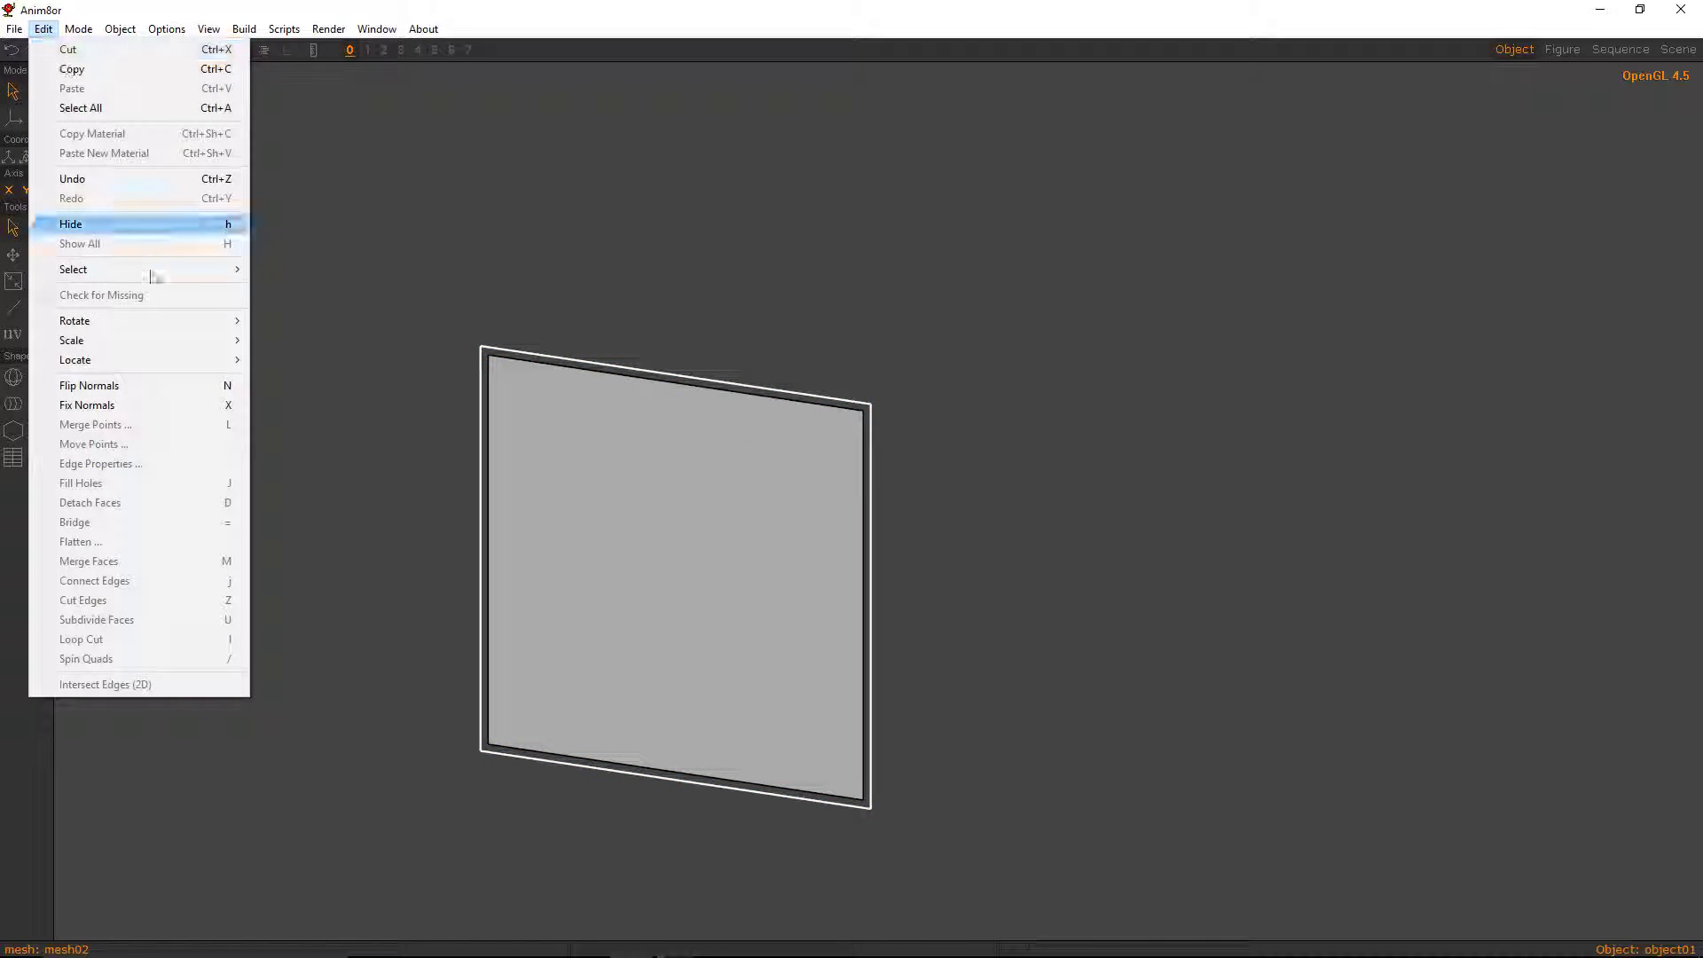
mouse_move(177, 362)
click(306, 398)
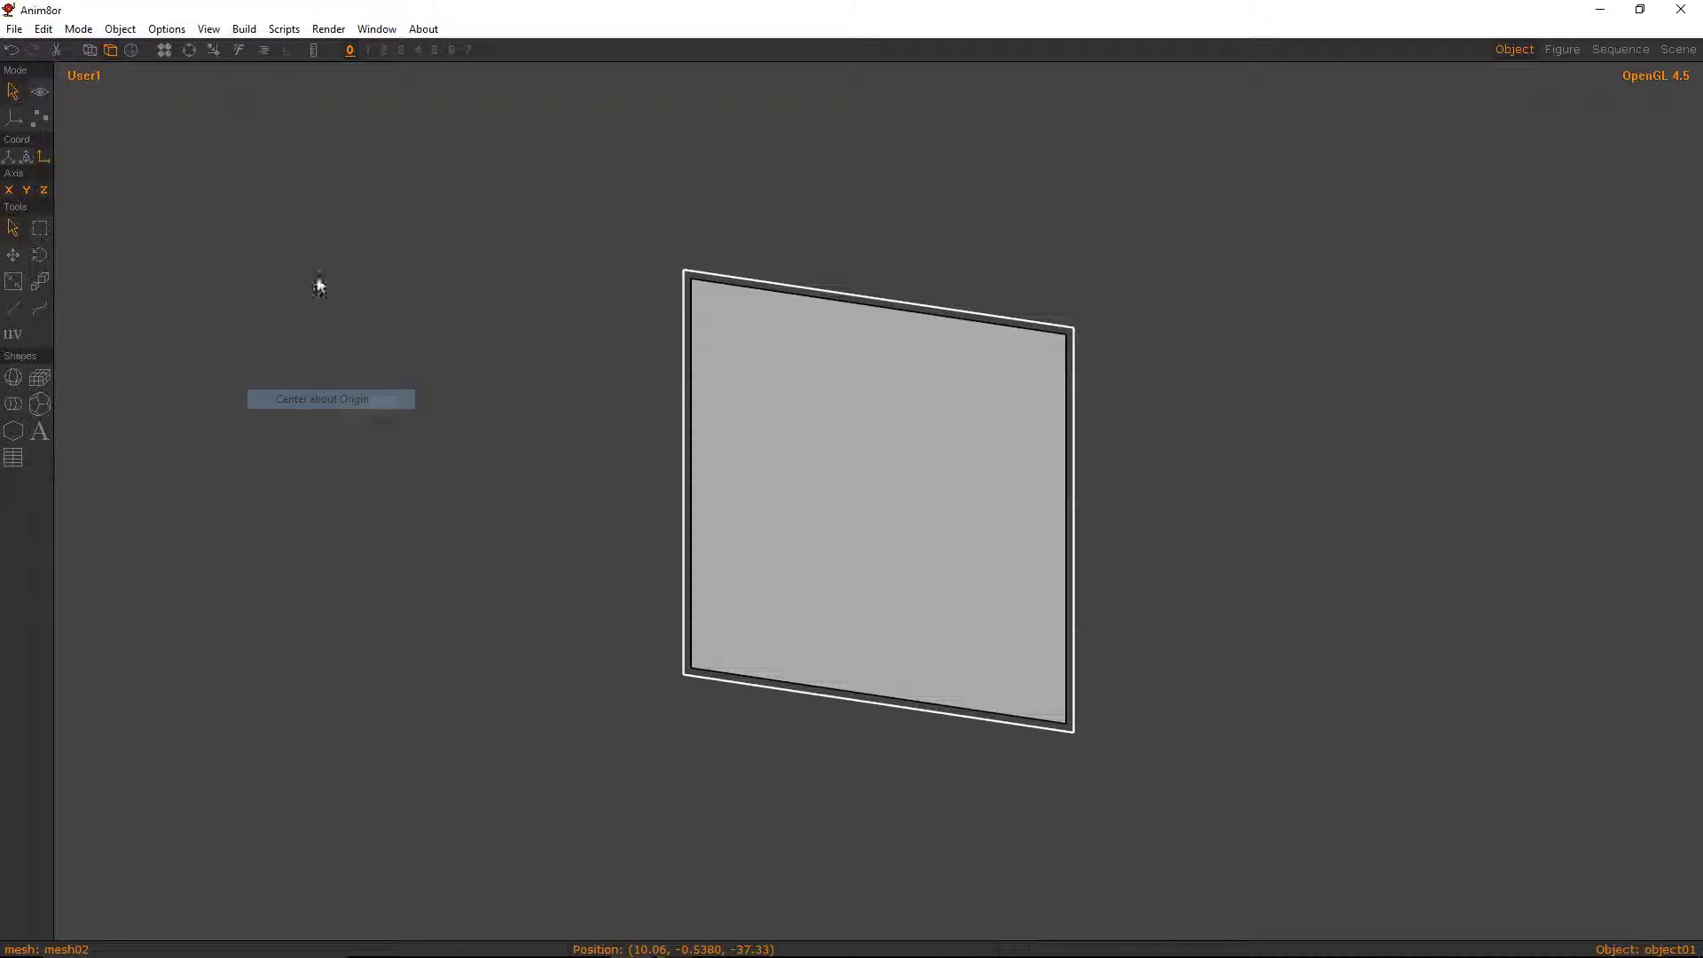
- Create a new object material named mouthe
click(209, 29)
click(253, 224)
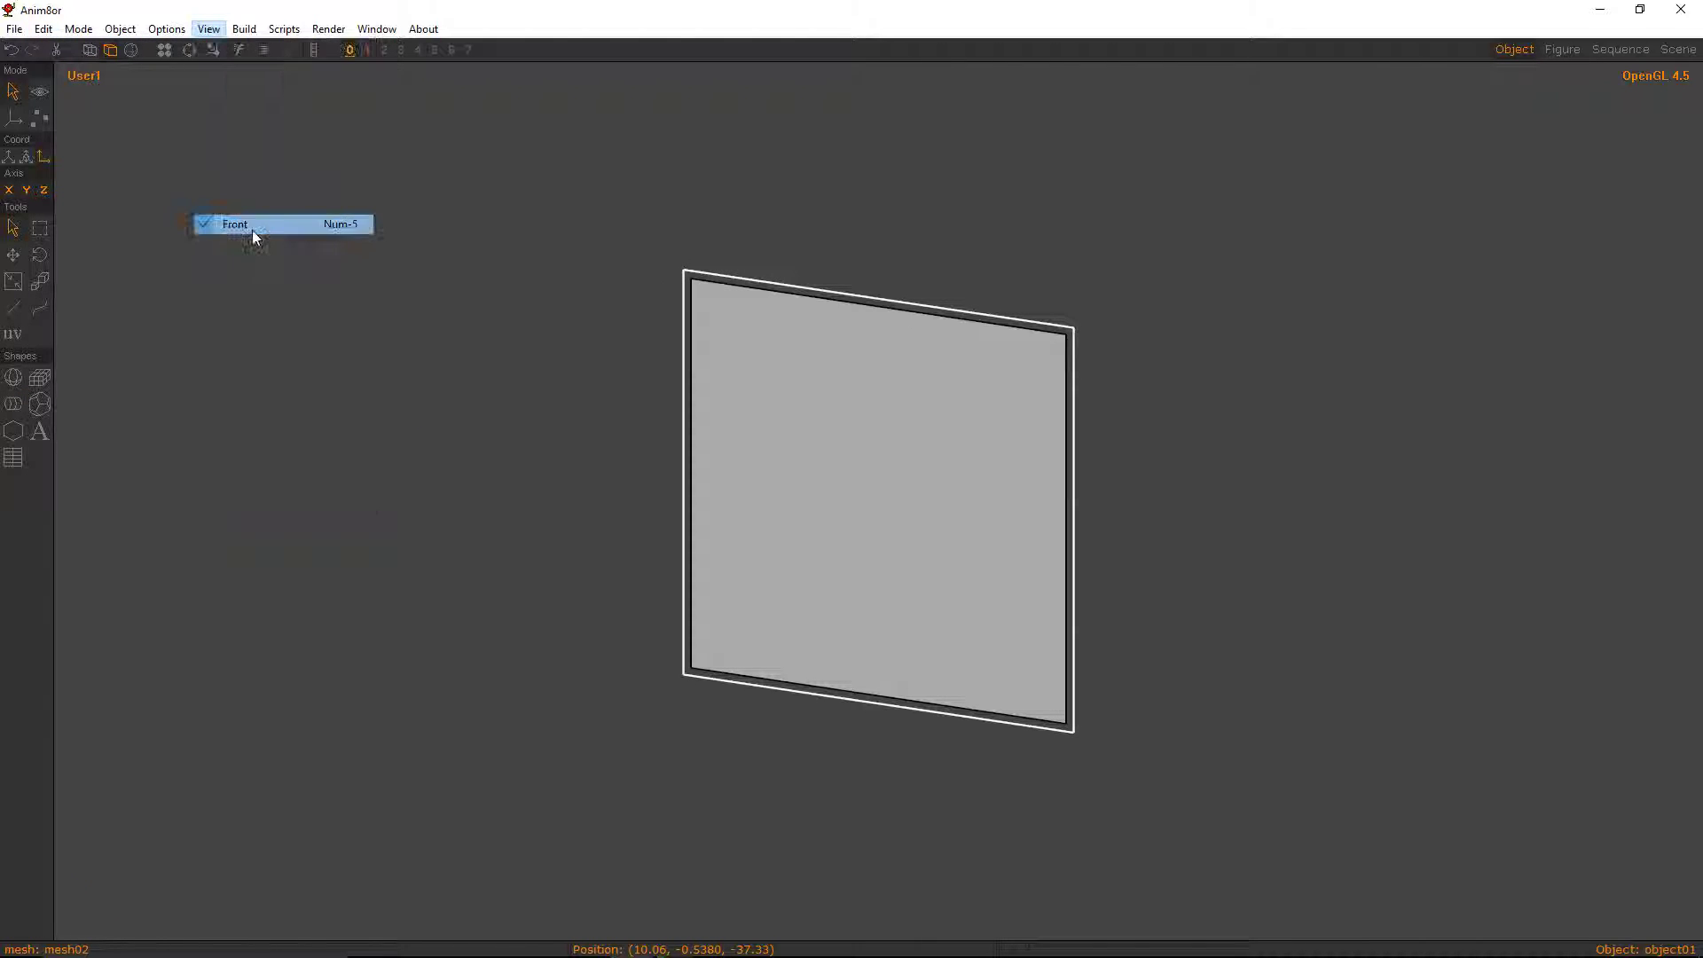
click(164, 50)
double_click(99, 114)
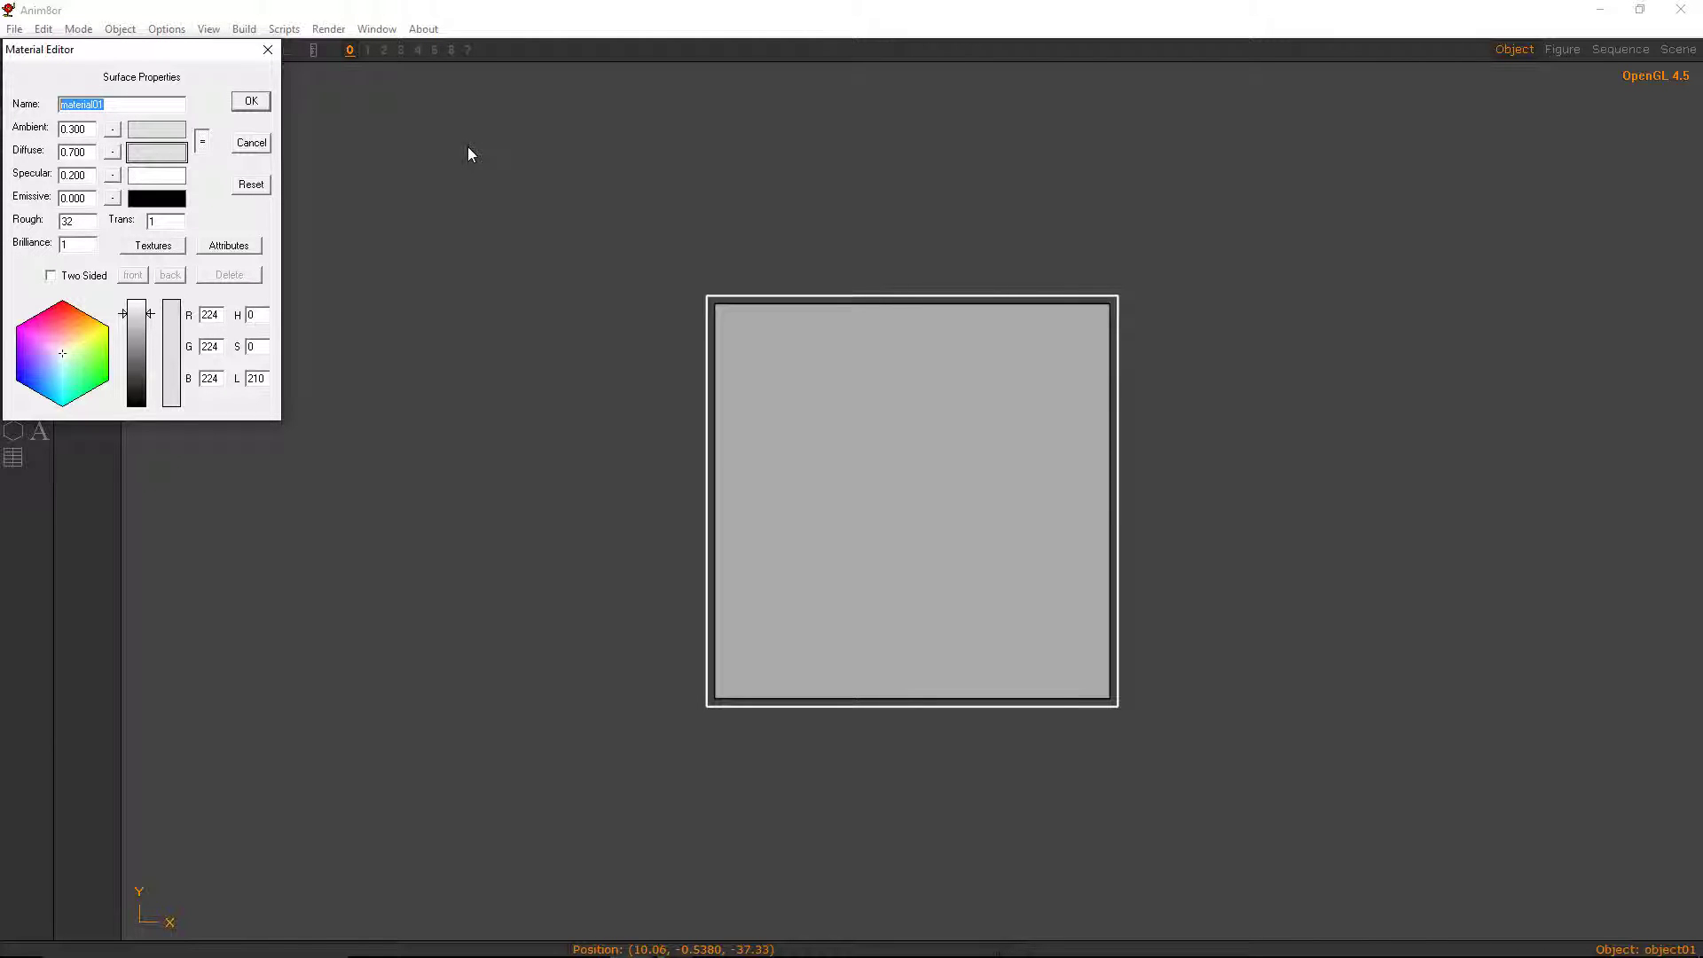
text(mouthe)
click(251, 100)
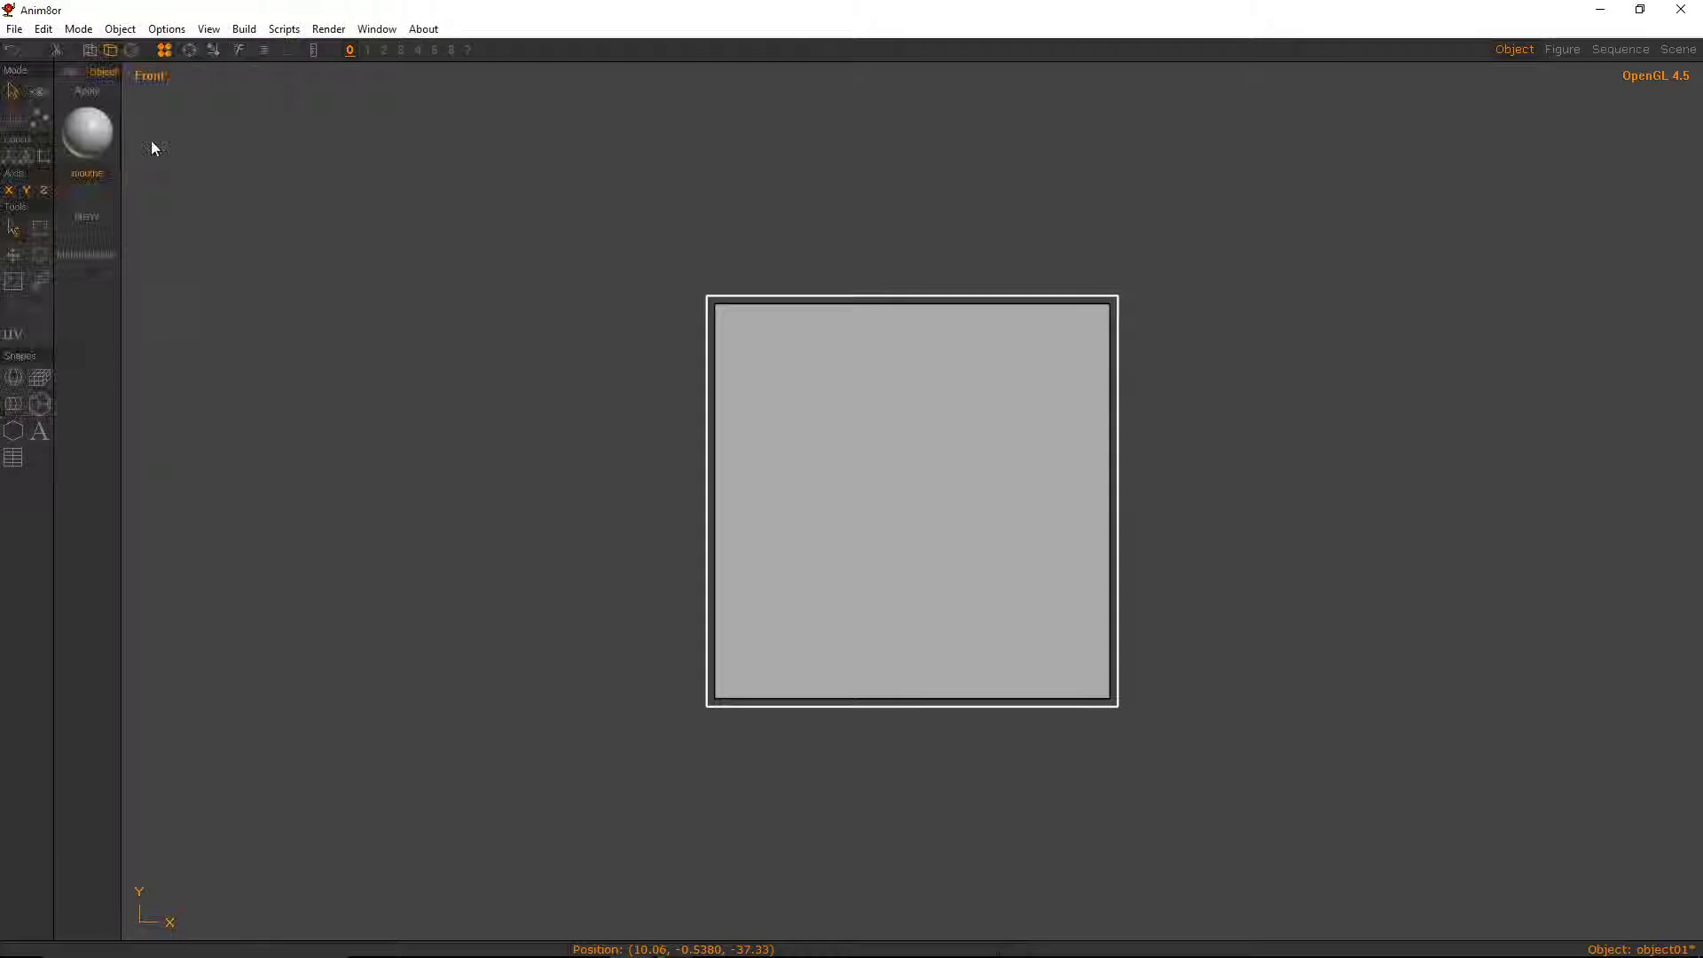
- Load run_00031.png from the mouthe folder as a texture named mouthe and assign it to the material's ambient and diffuse channels
double_click(106, 133)
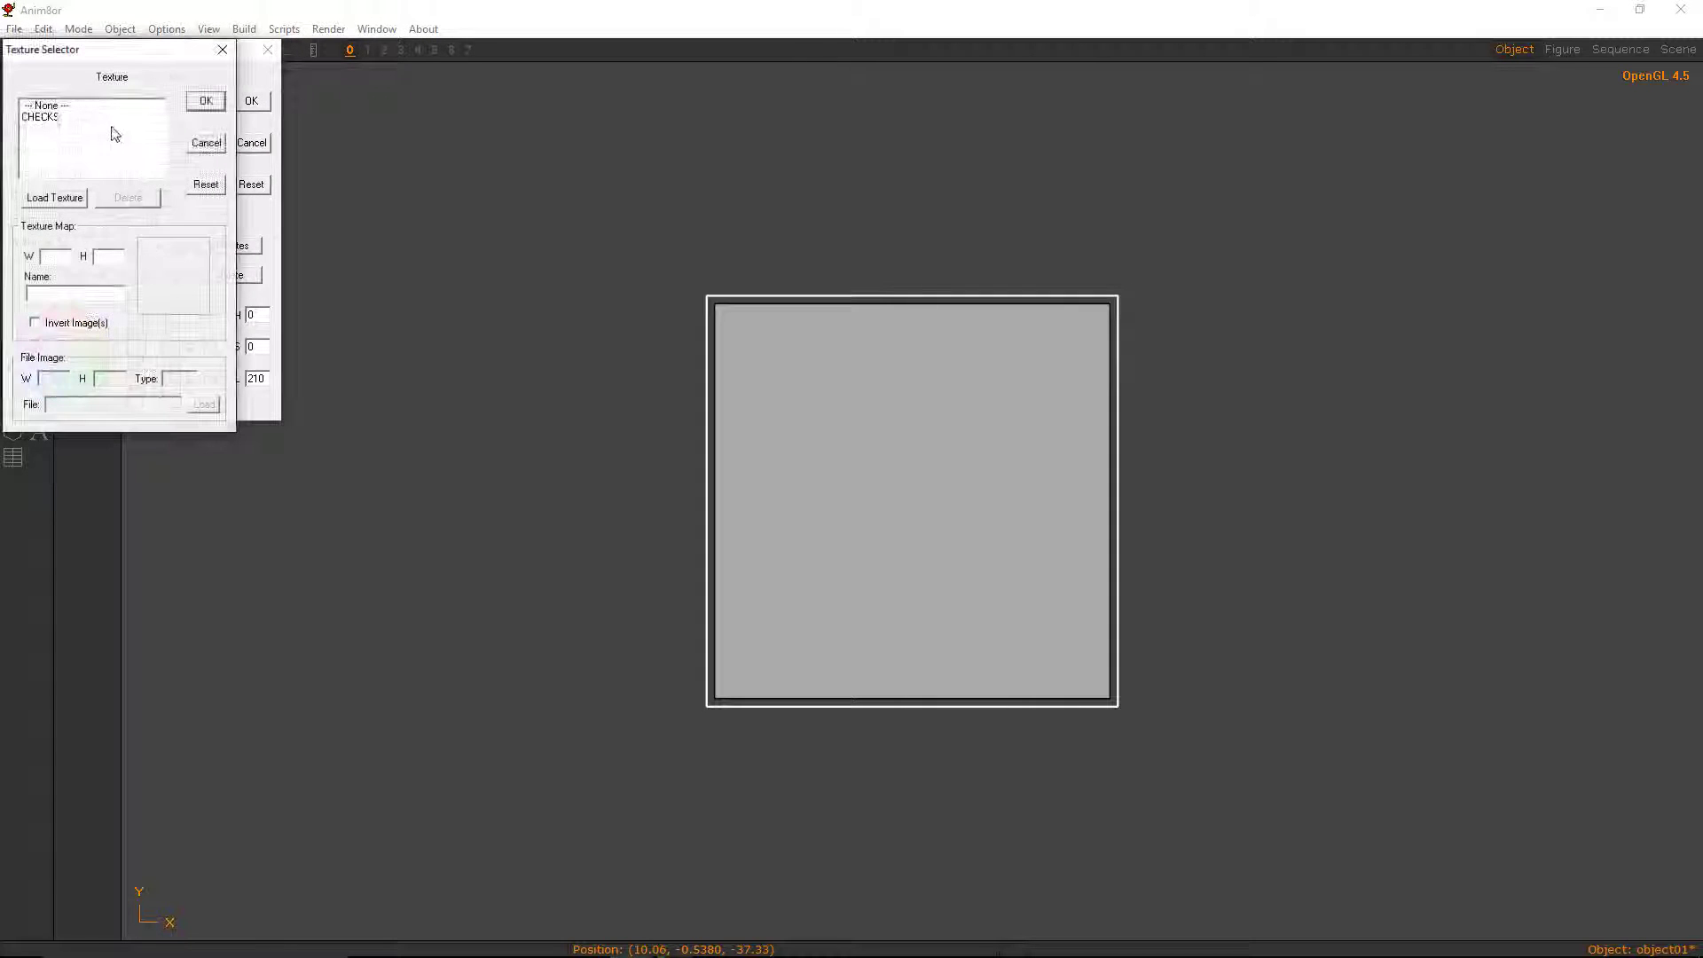
click(53, 199)
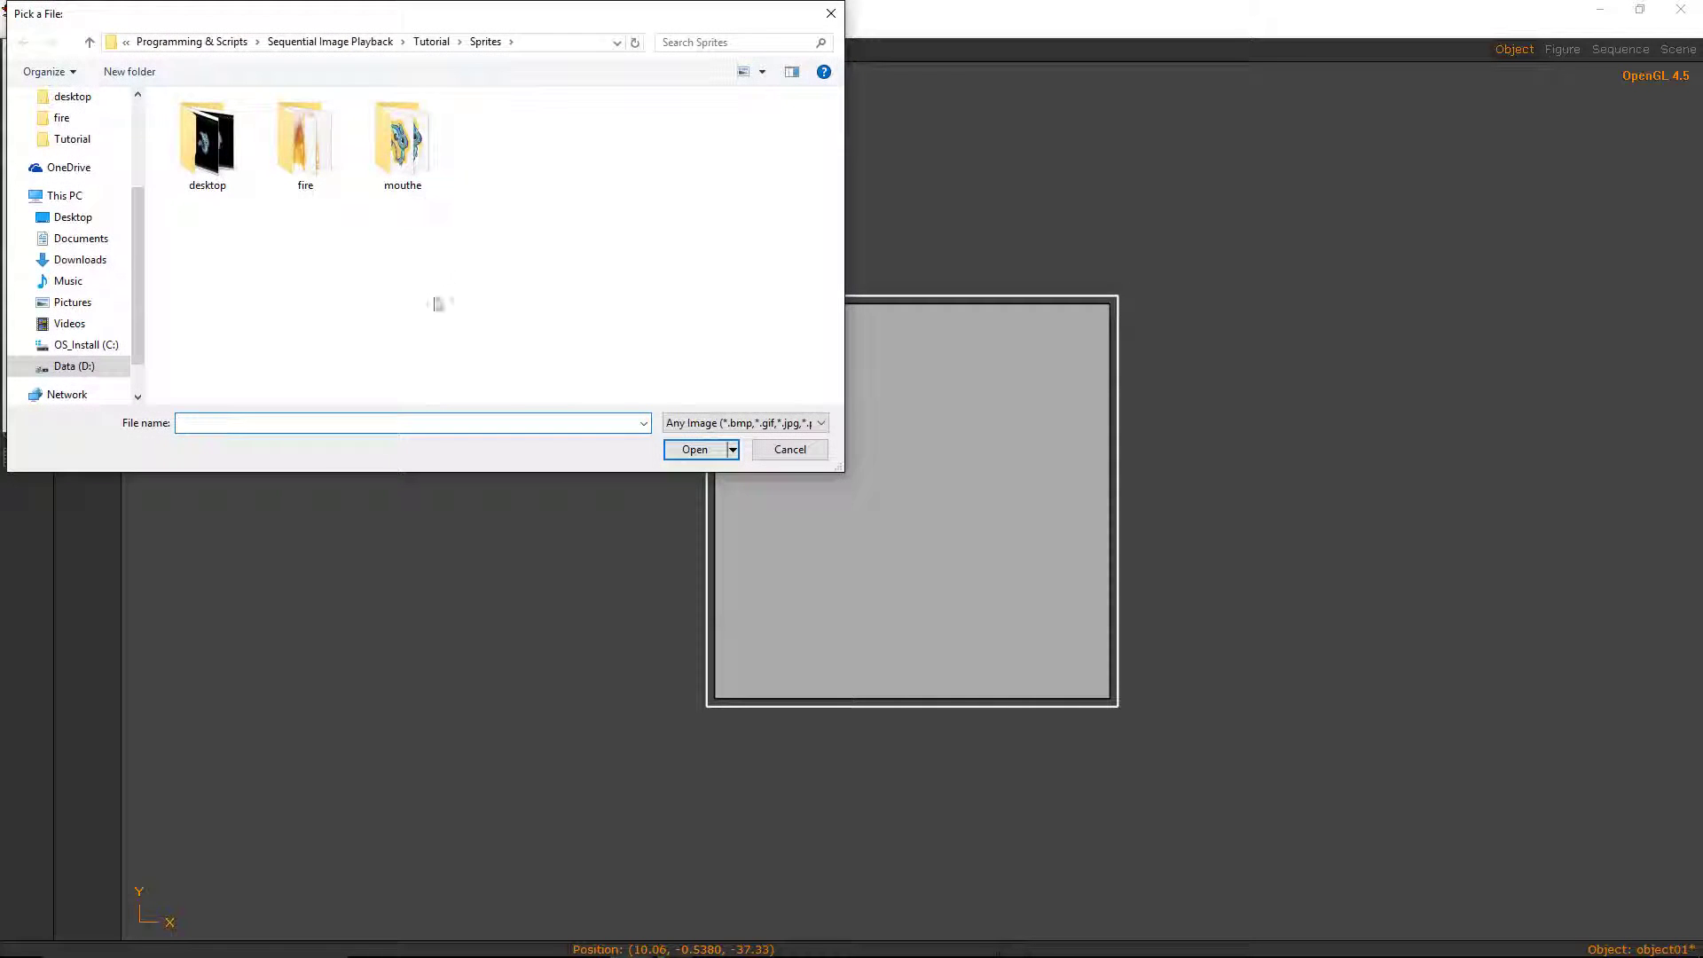
double_click(402, 140)
double_click(681, 341)
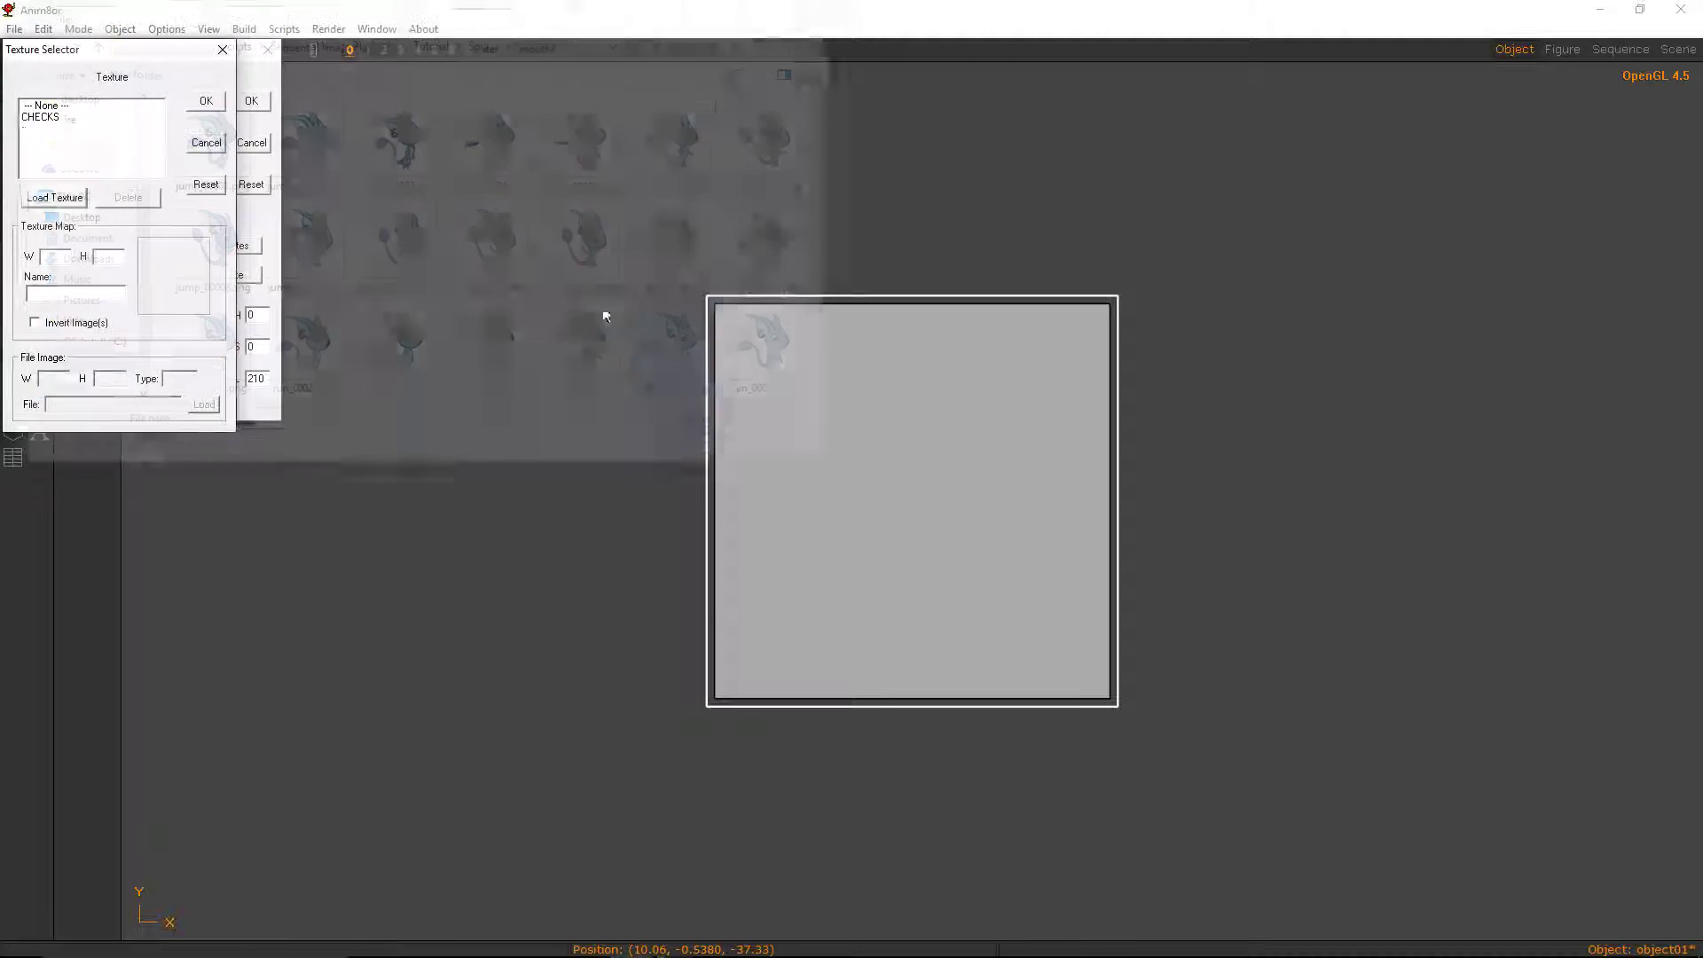
shift+click(46, 289)
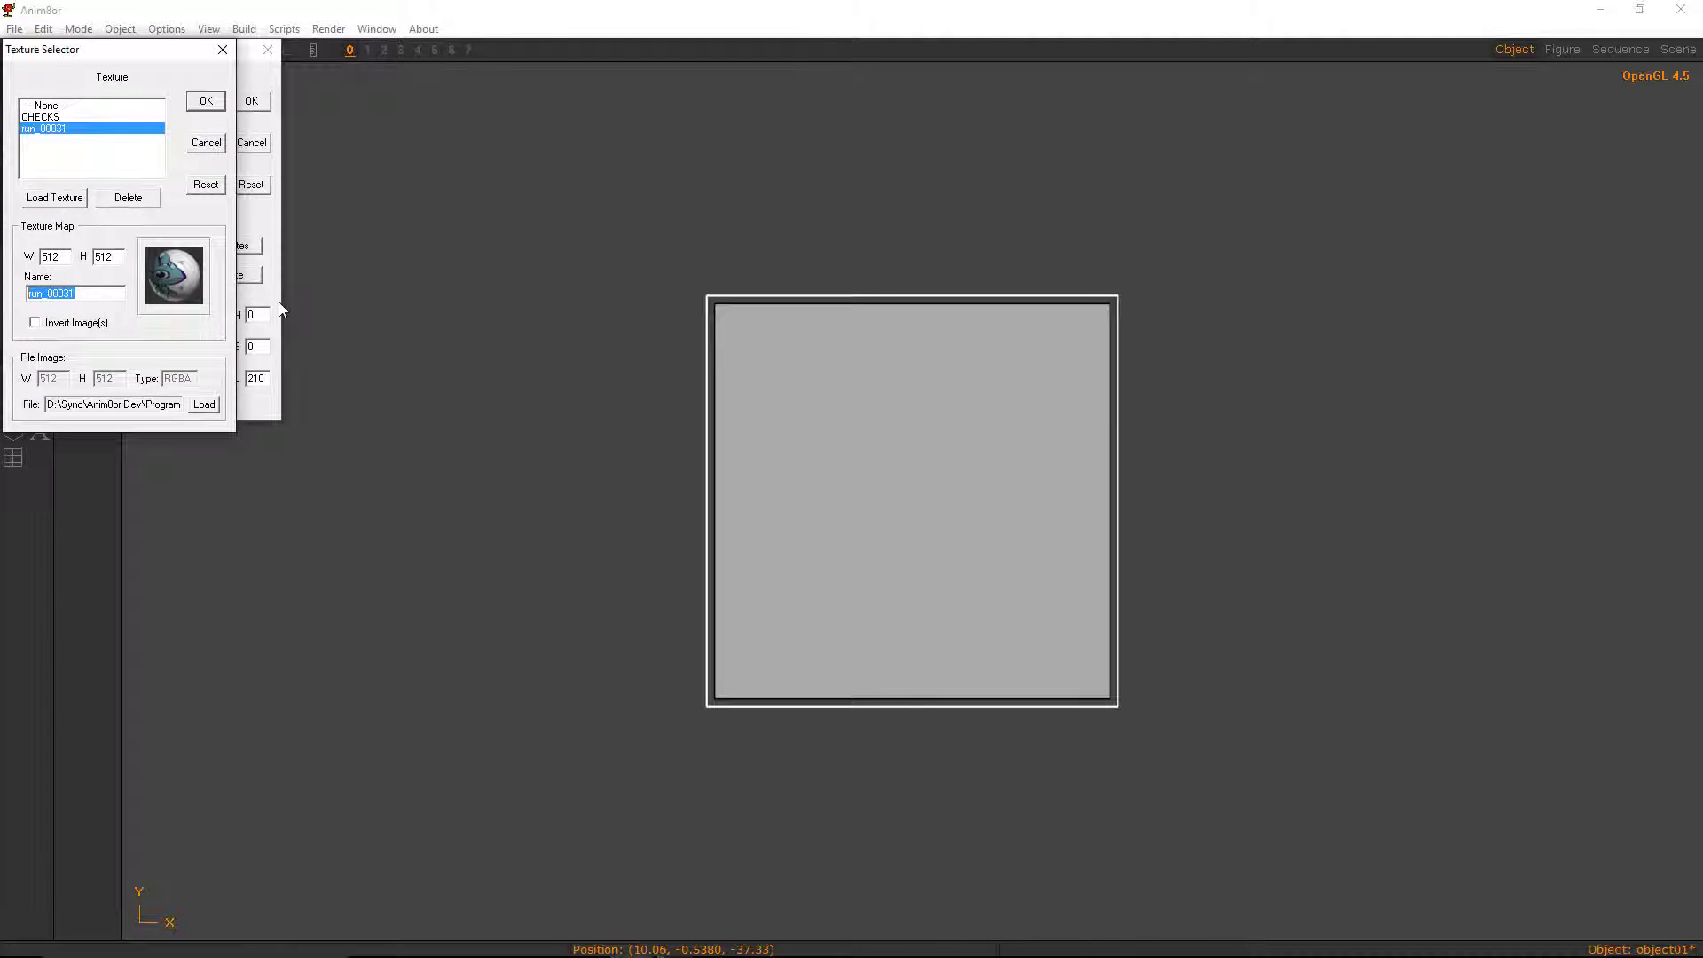
text(mb)
click(201, 107)
click(112, 129)
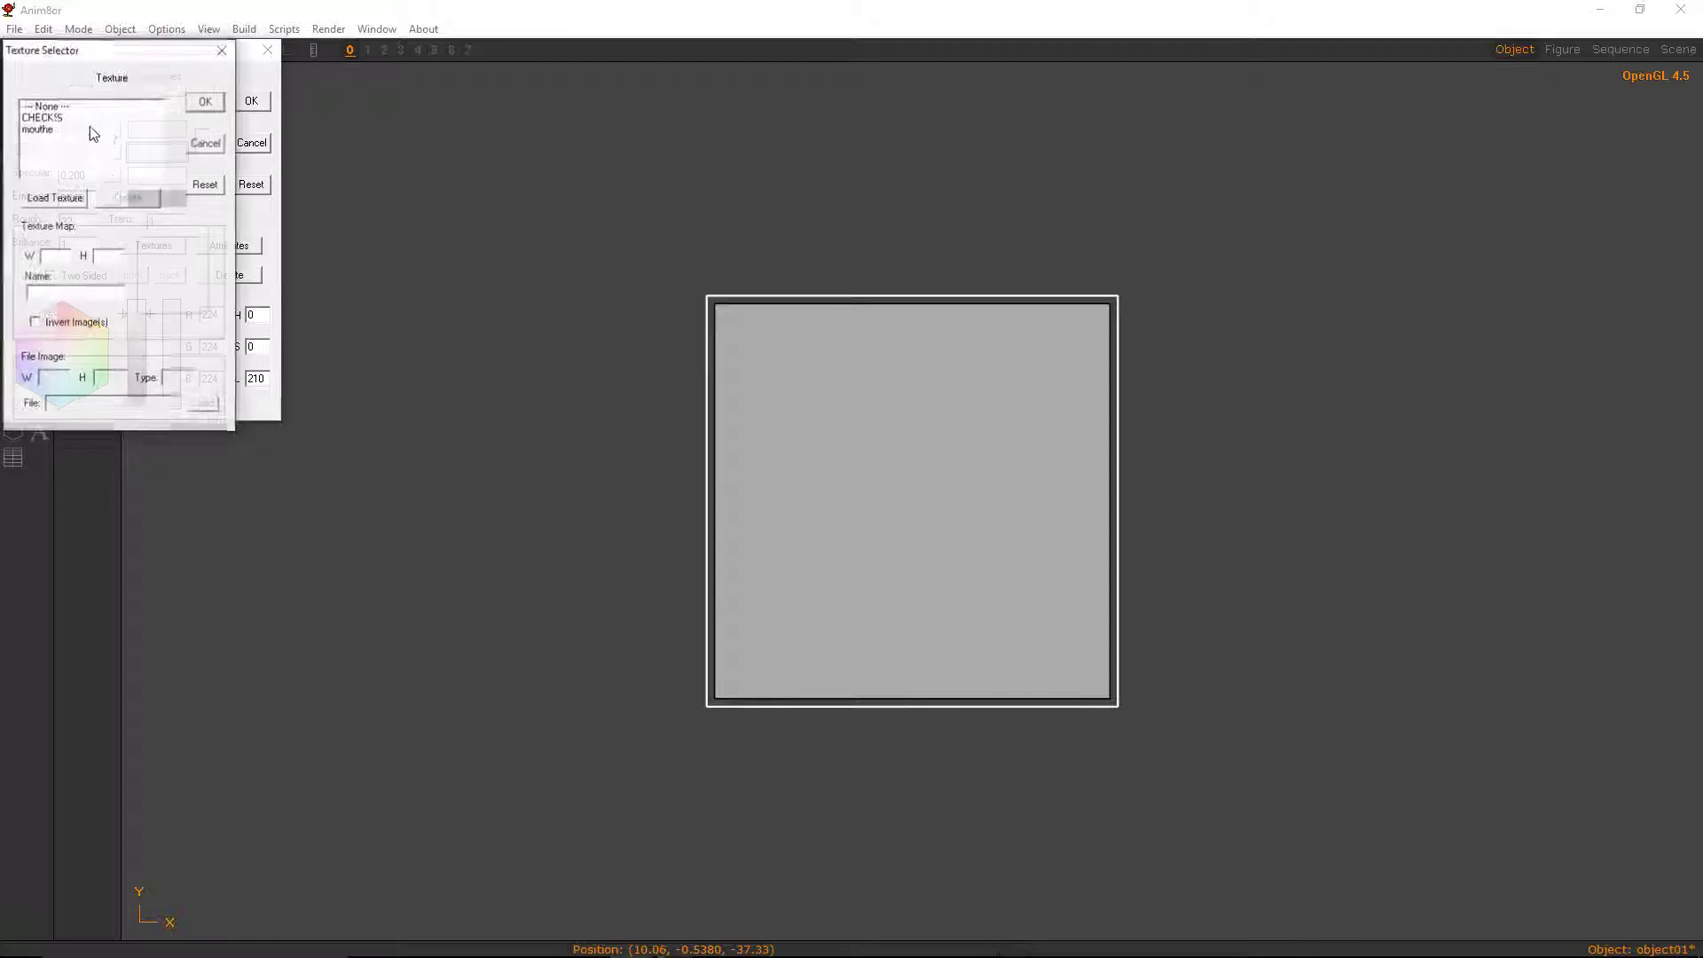
click(202, 106)
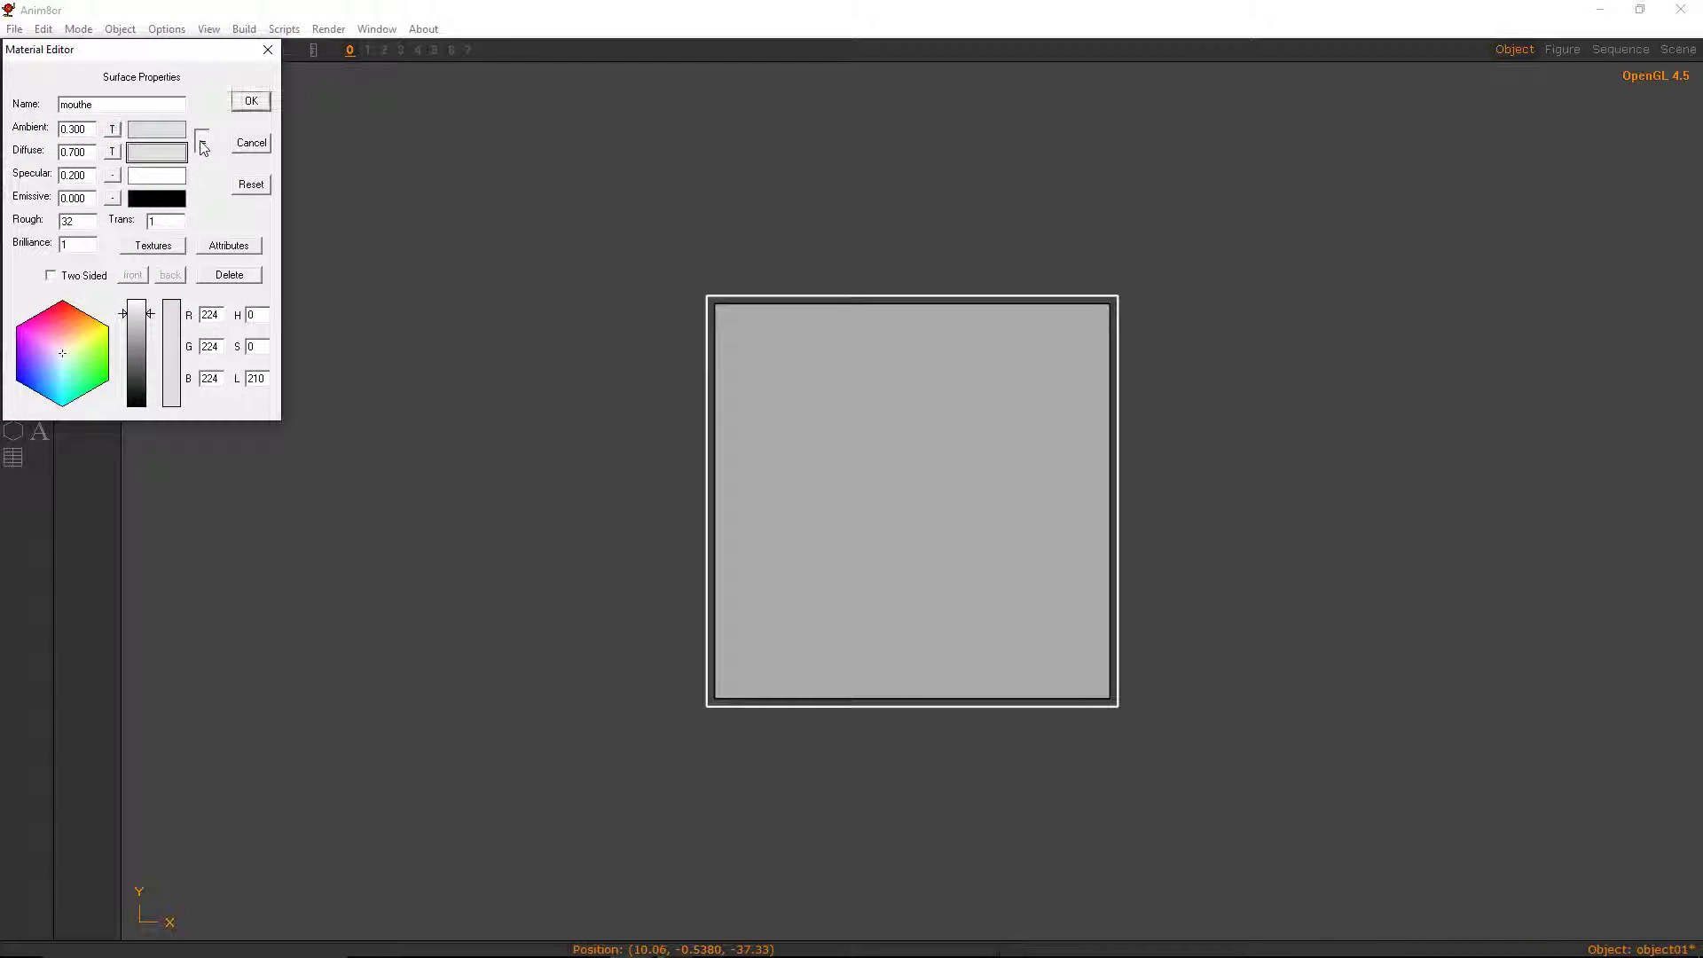
- Set the alpha mode of the material's ambient and diffuse textures to Final and save the material
click(168, 247)
click(212, 120)
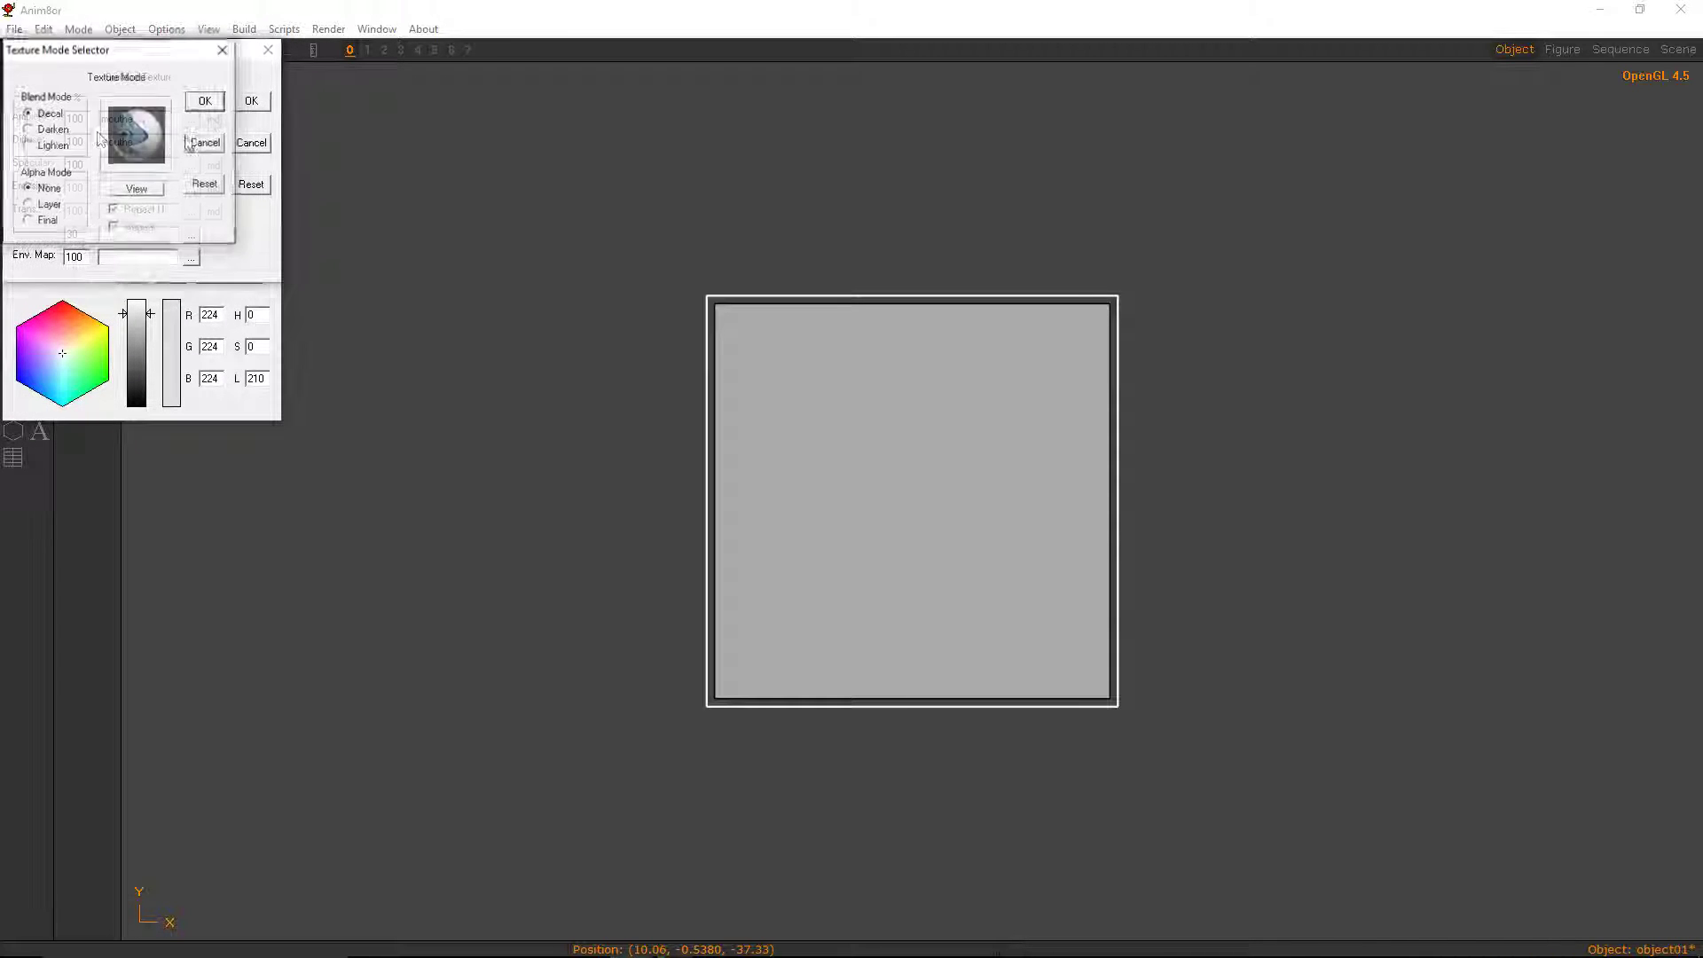
click(206, 101)
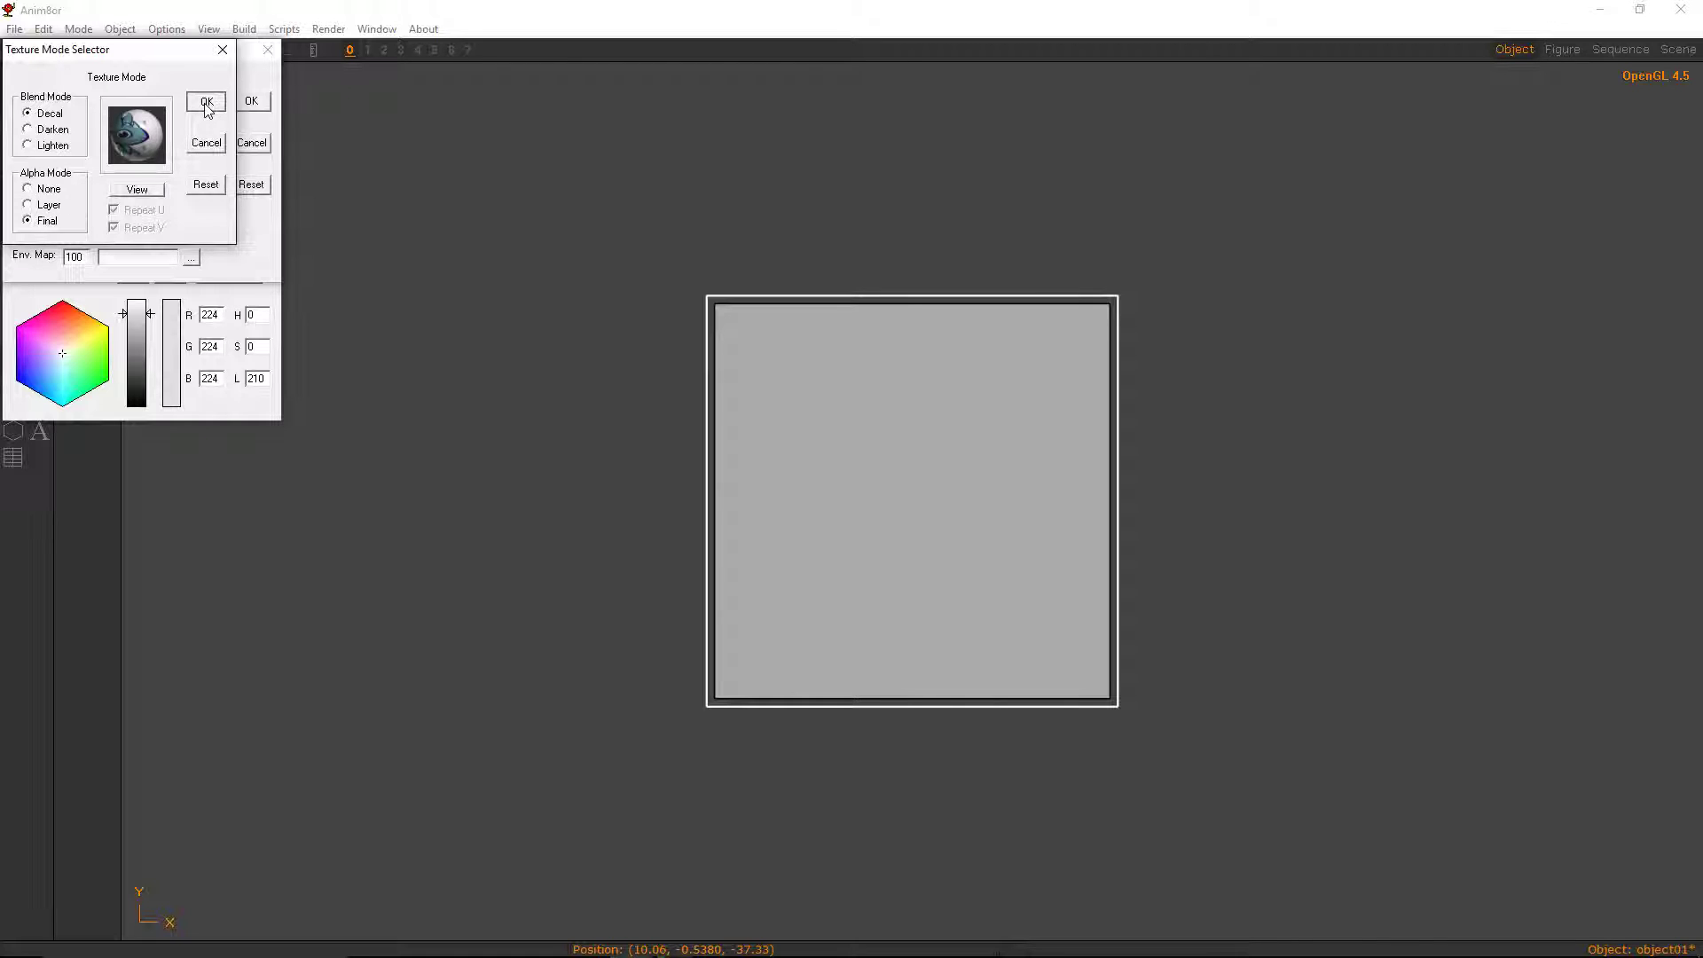
click(212, 146)
click(206, 100)
click(251, 100)
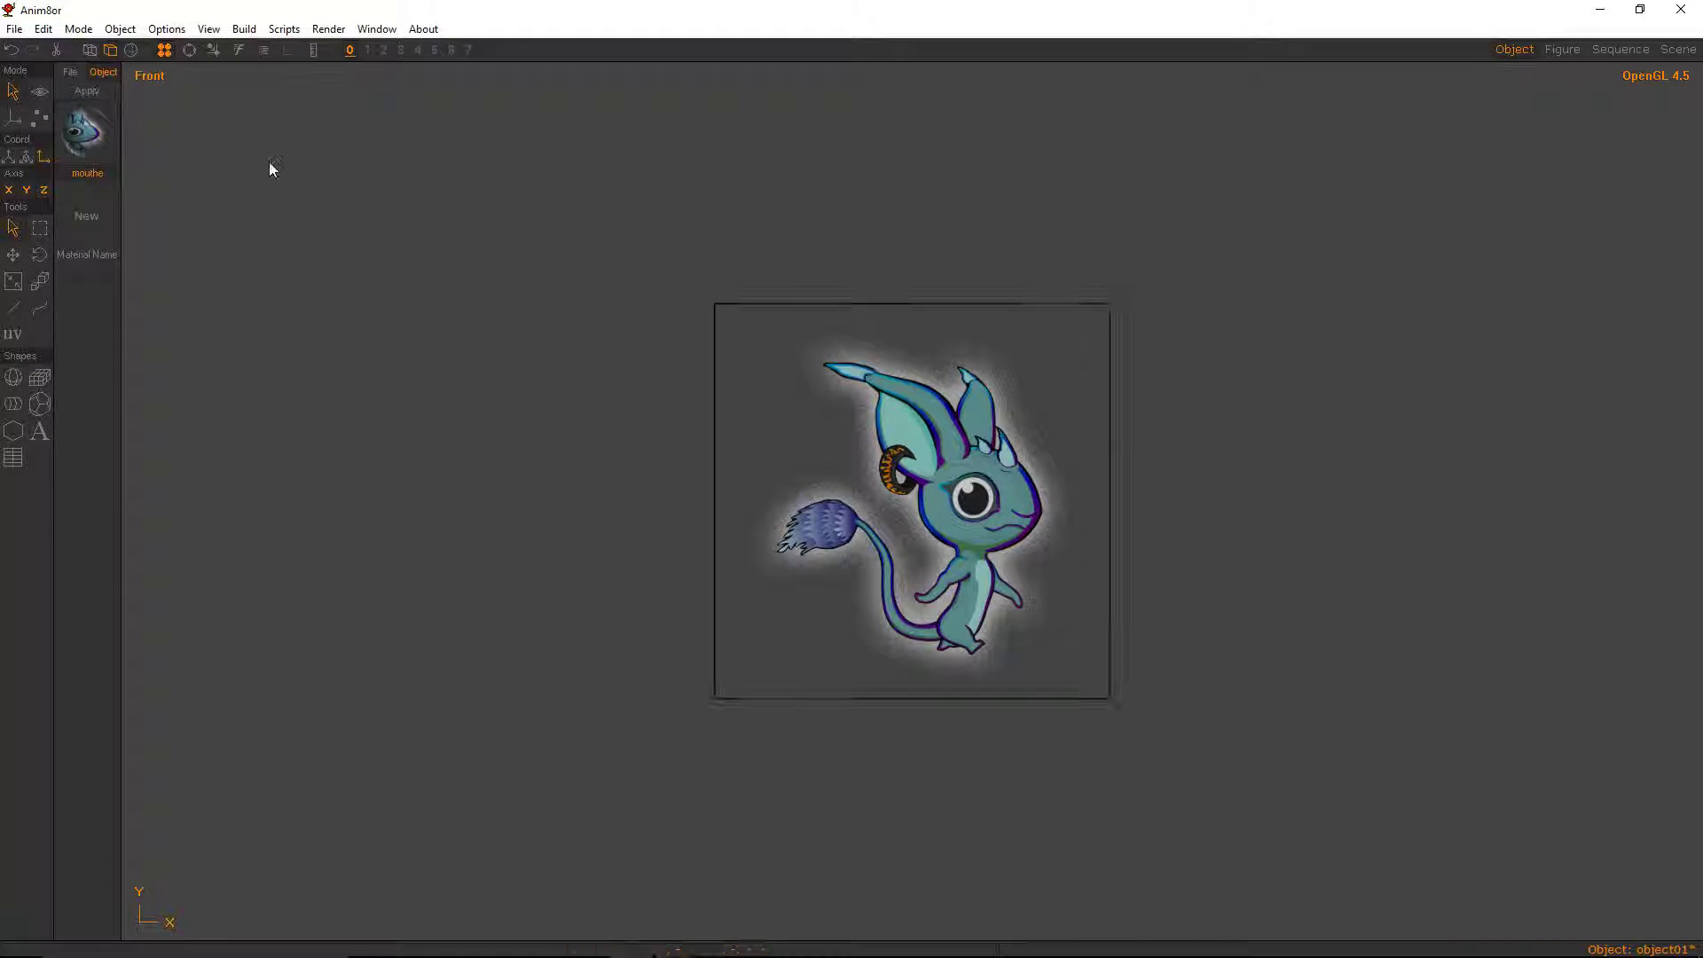
click(67, 34)
click(194, 84)
double_click(859, 429)
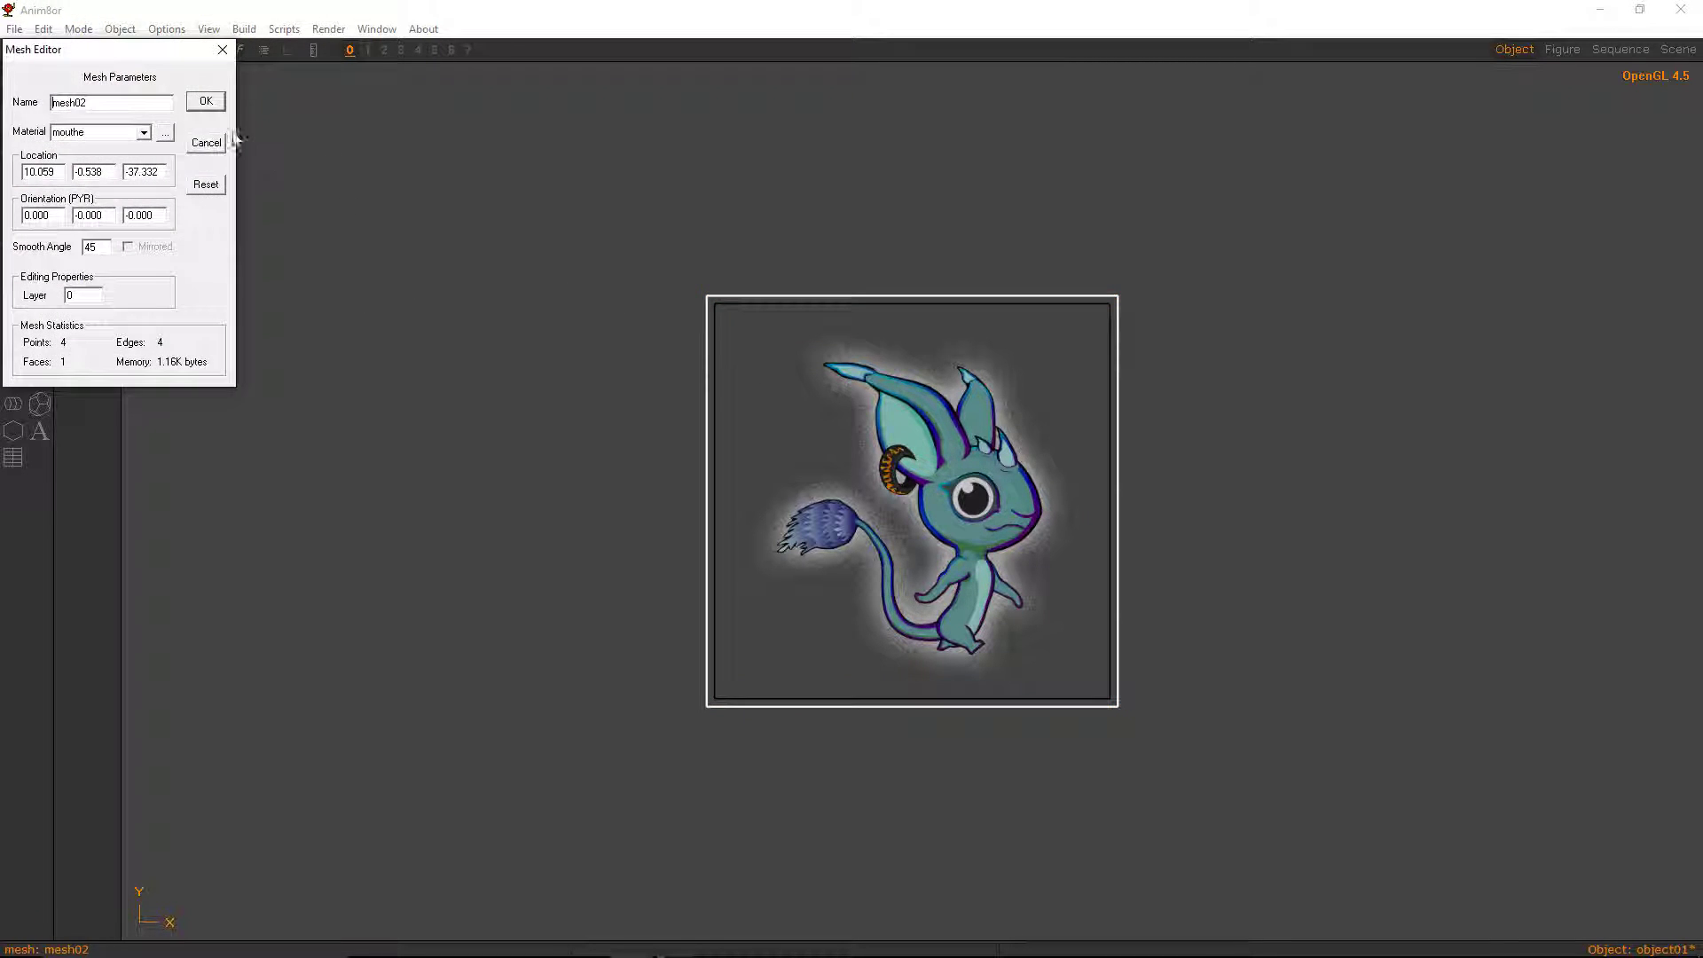
click(218, 146)
- Rename the object as mouthe and save the project
click(119, 28)
click(137, 87)
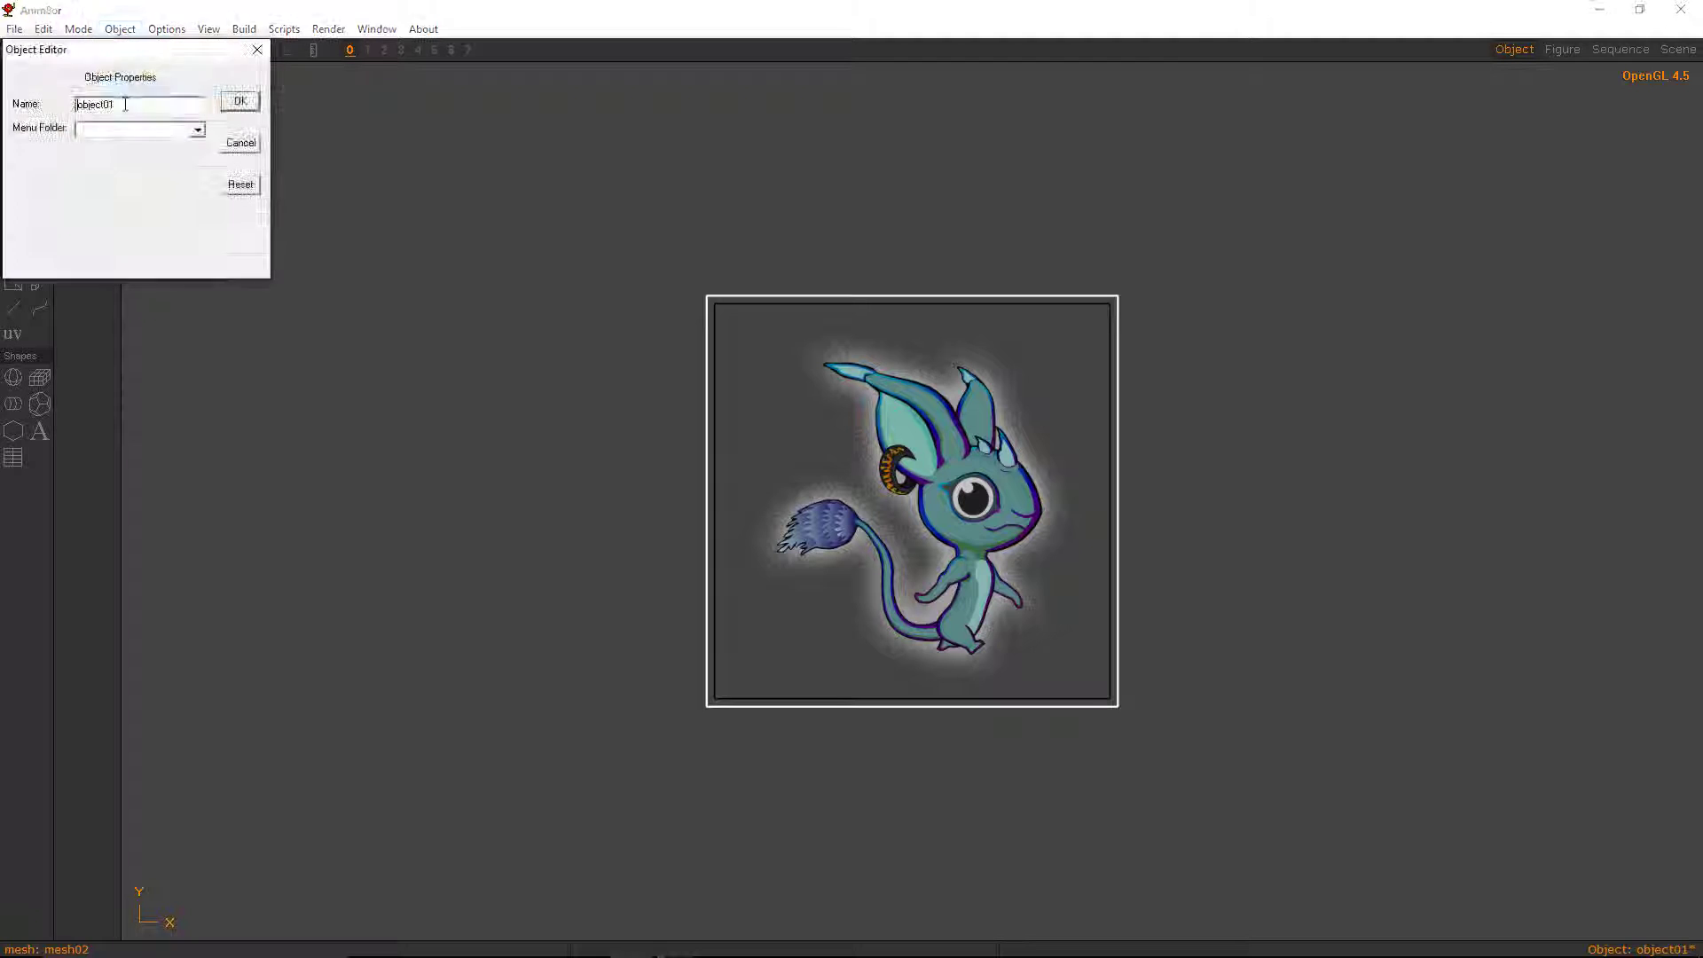
text(mouthe)
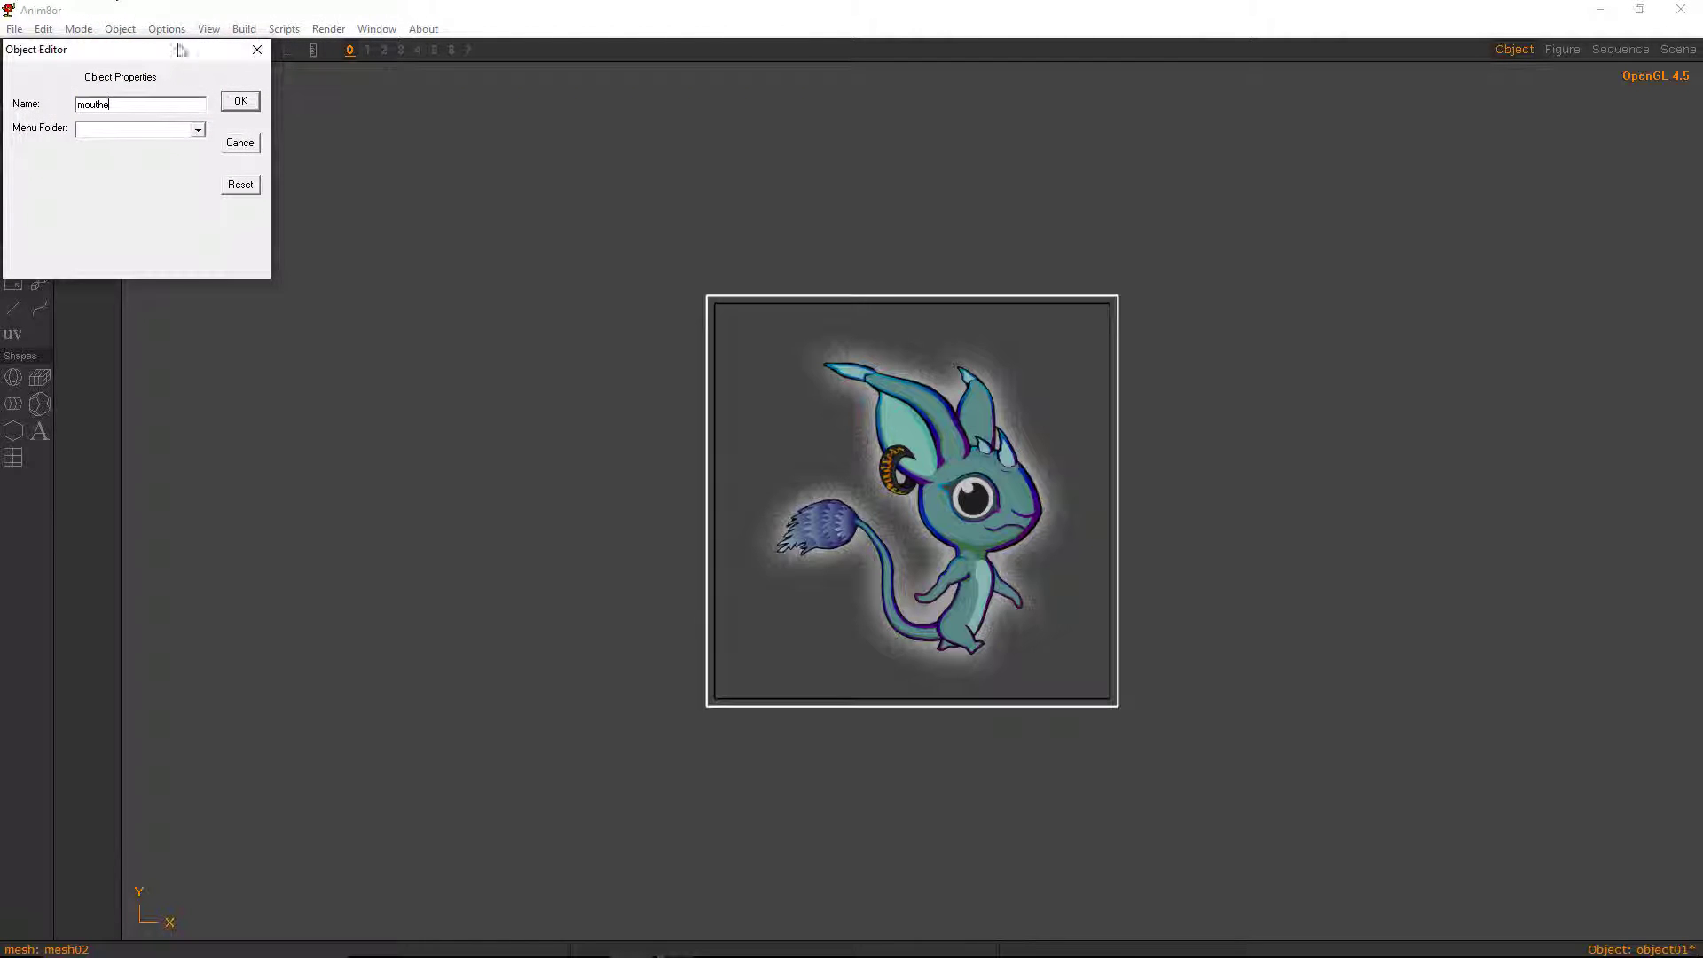
click(239, 101)
click(14, 29)
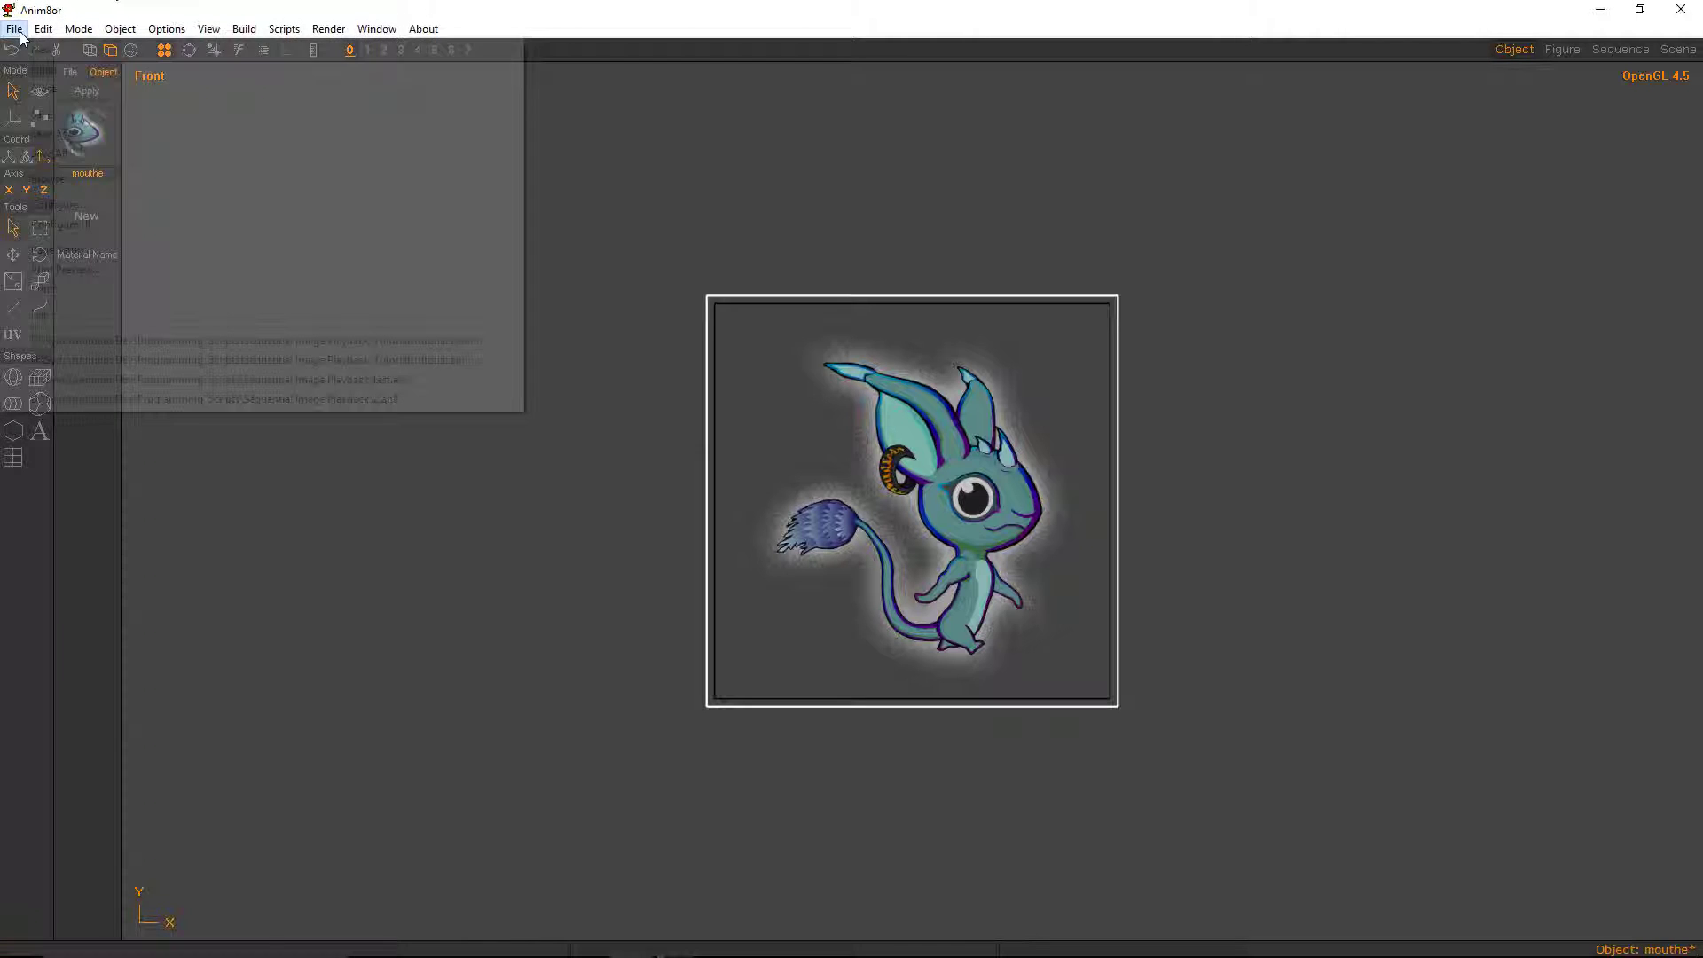
click(80, 114)
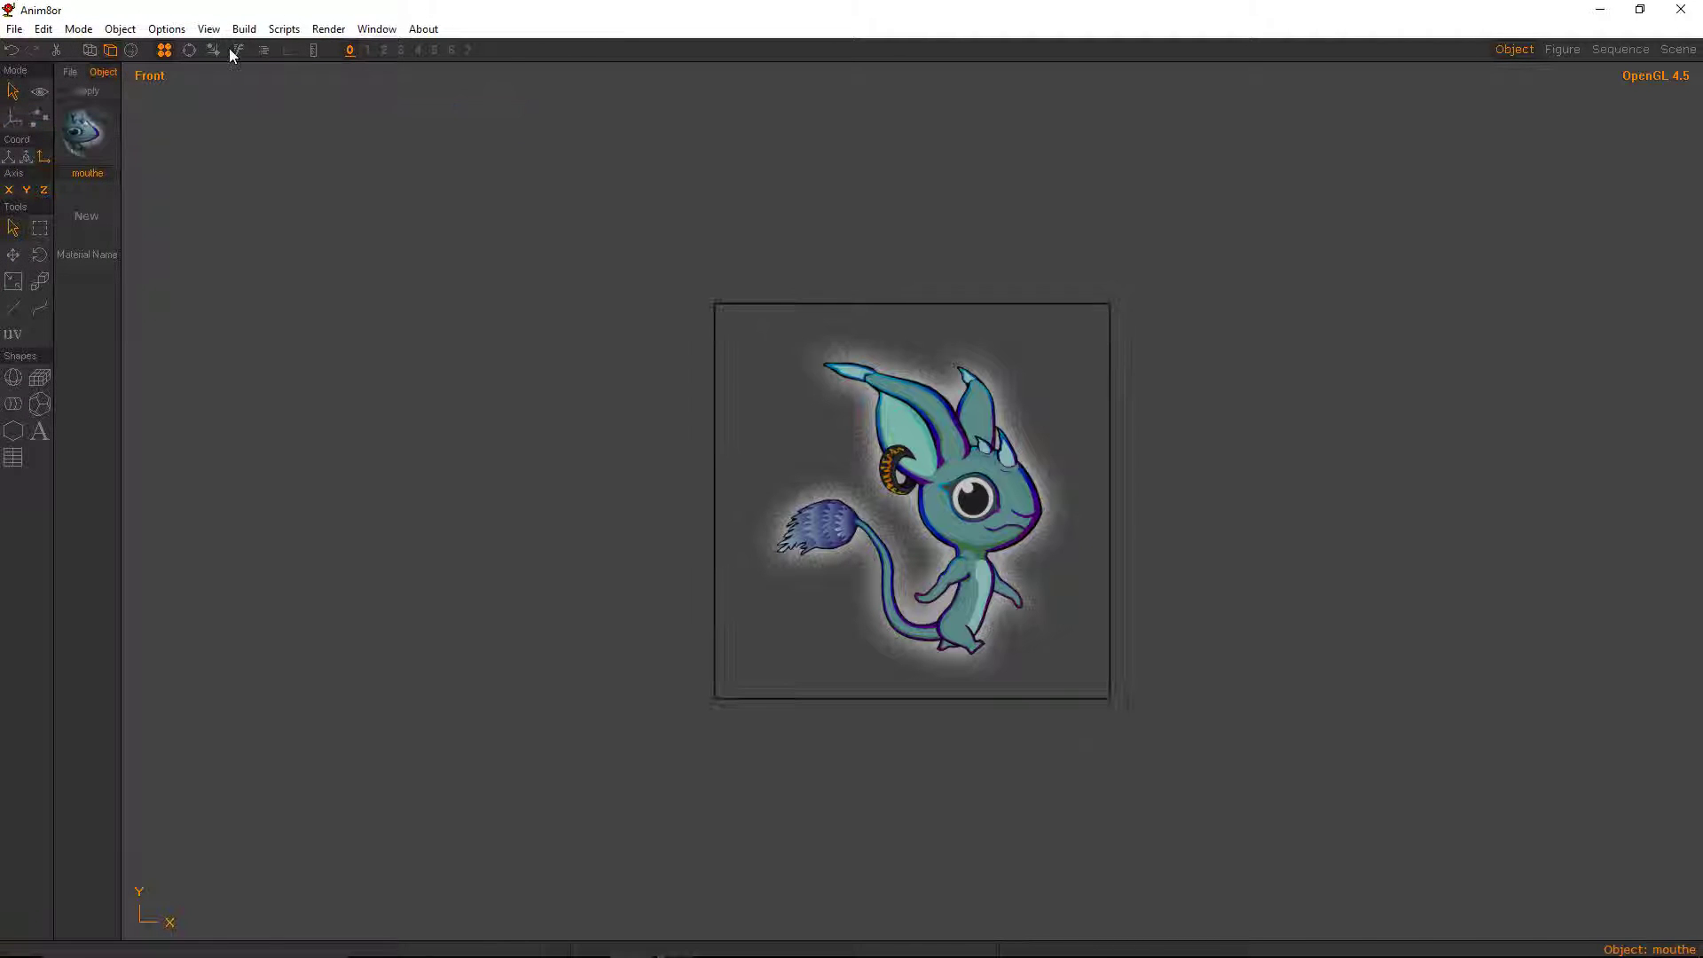
- Switch to the scene editor and add the mouthe object to the scene
click(78, 28)
click(101, 106)
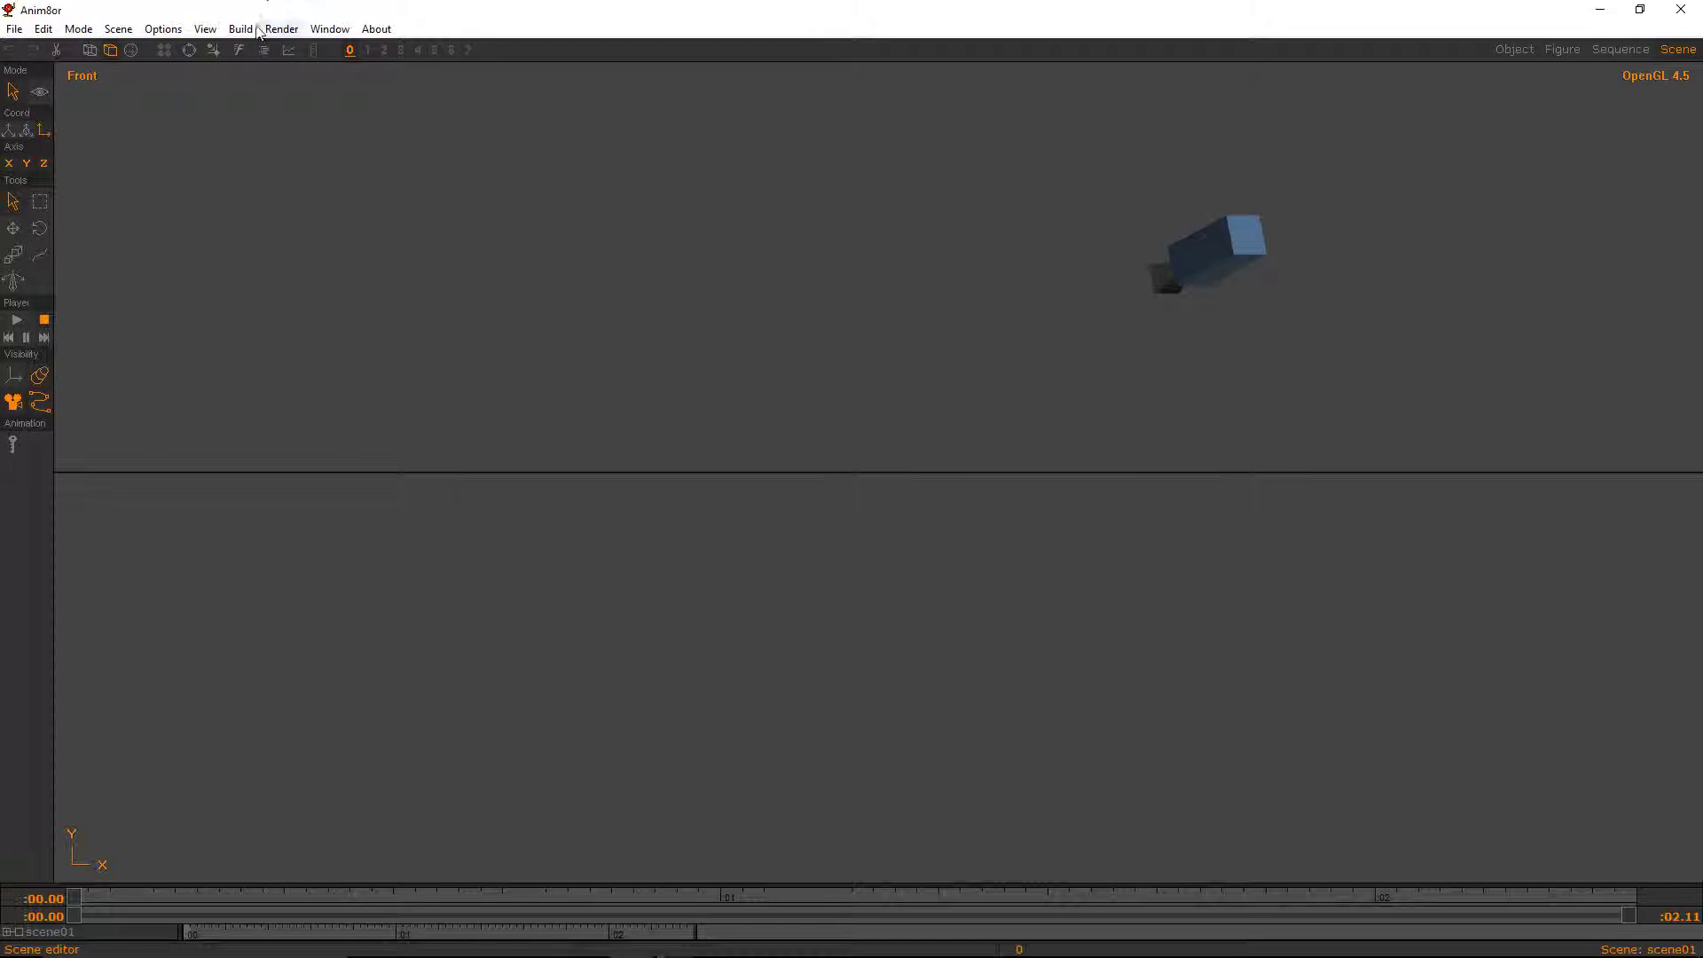
click(238, 29)
click(282, 50)
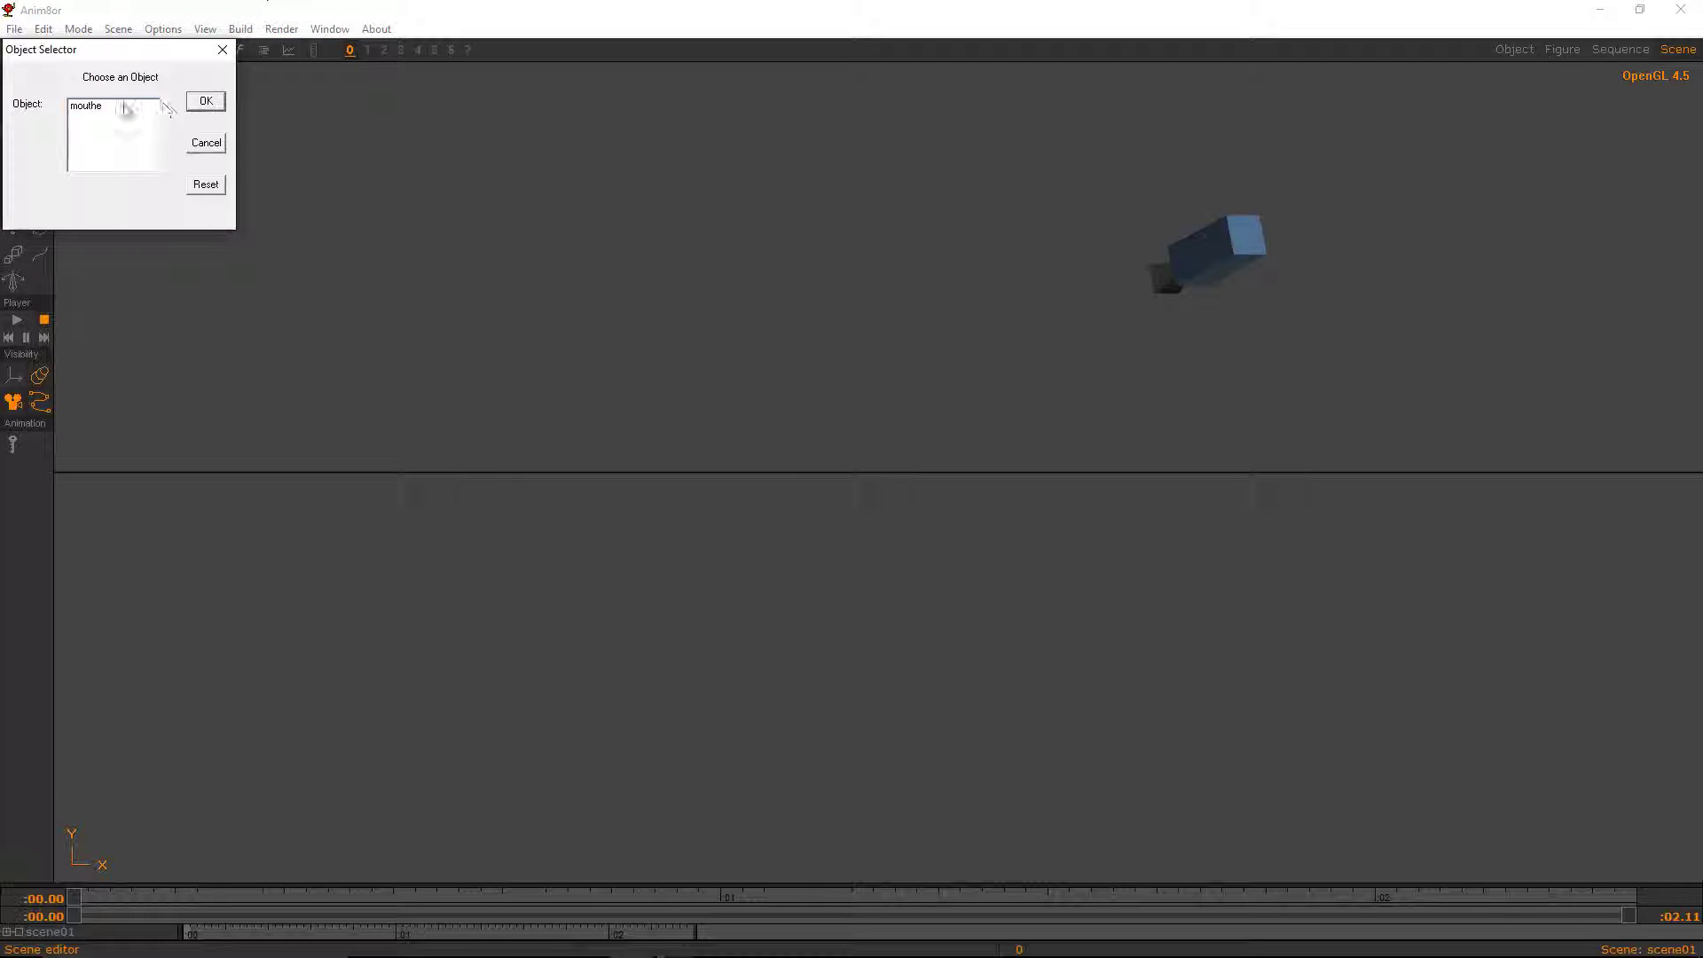
double_click(124, 108)
- Lock movement along X and raise the sprite plane to a height of about 20.2 so it stands on the ground
click(12, 228)
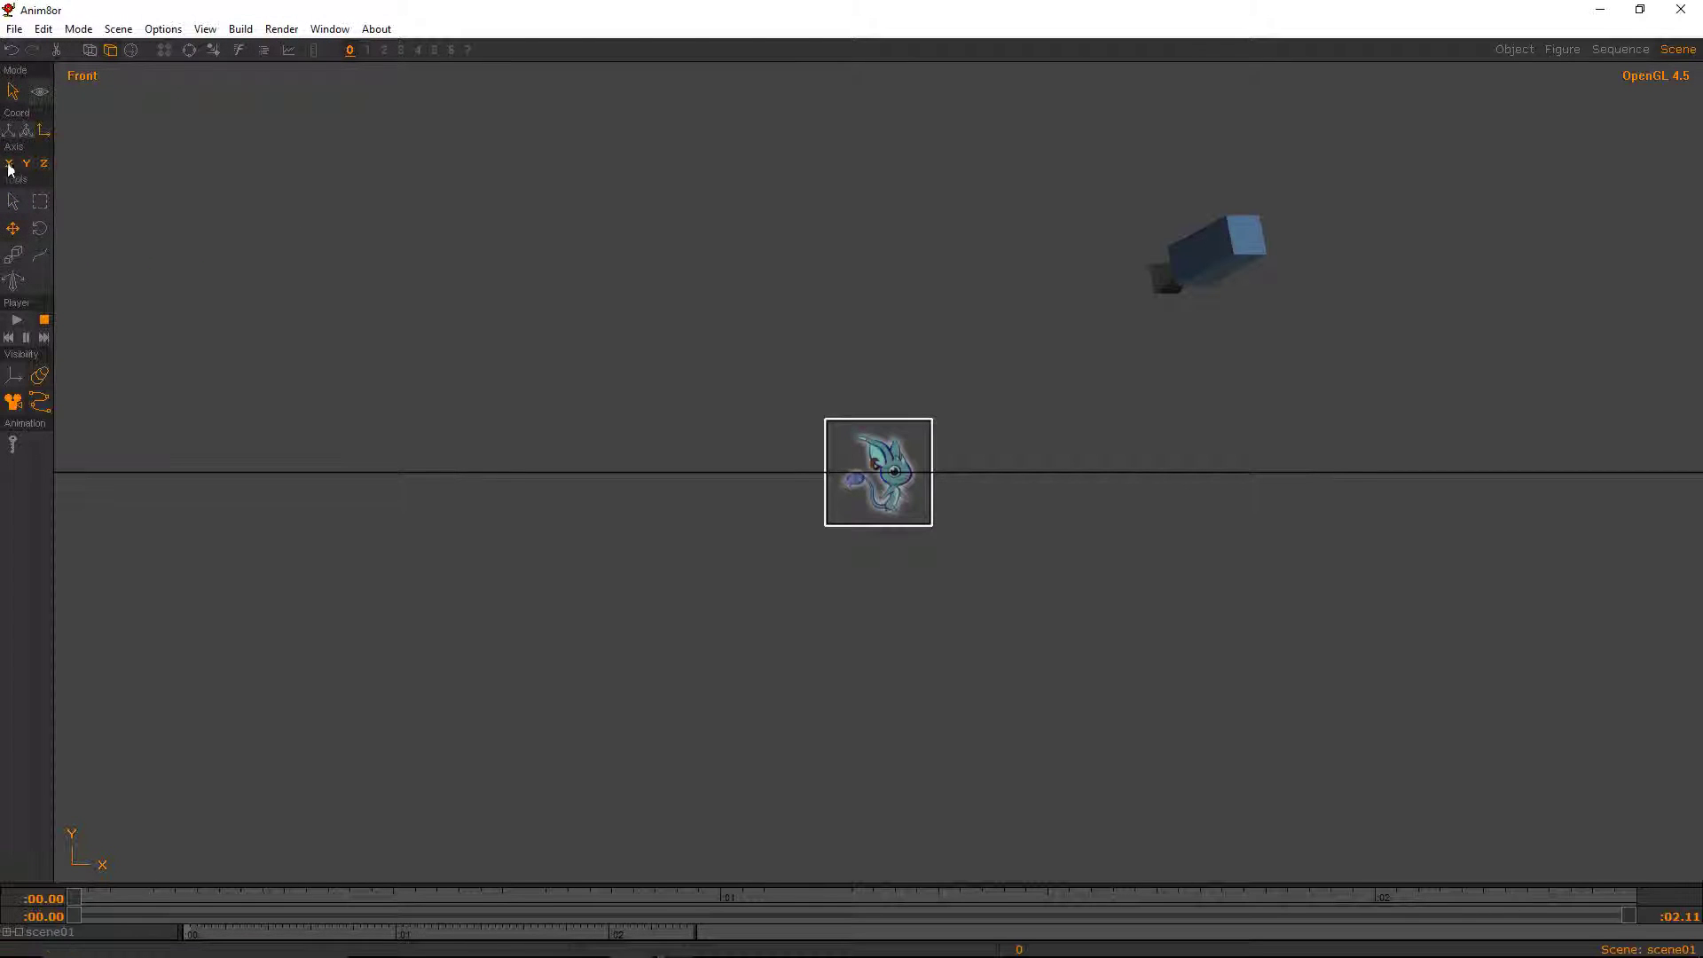
click(9, 164)
drag(853, 444, 855, 402)
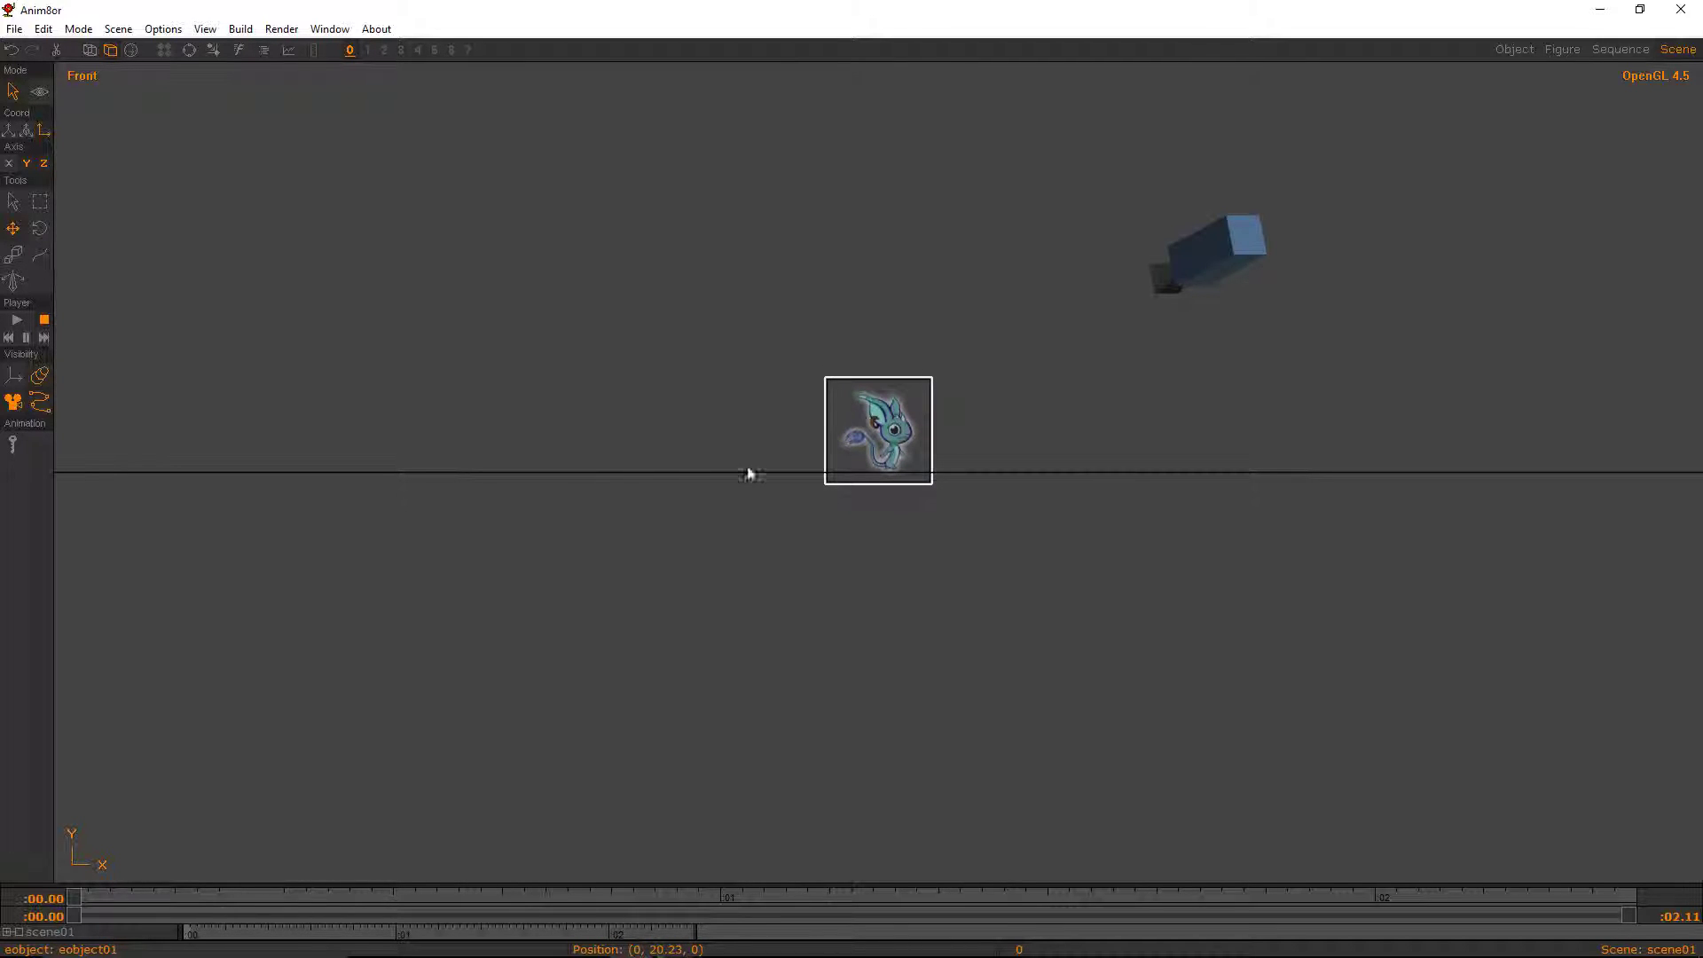
- Examine the placed sprite and the camera's position in the camera view and the top view
click(204, 28)
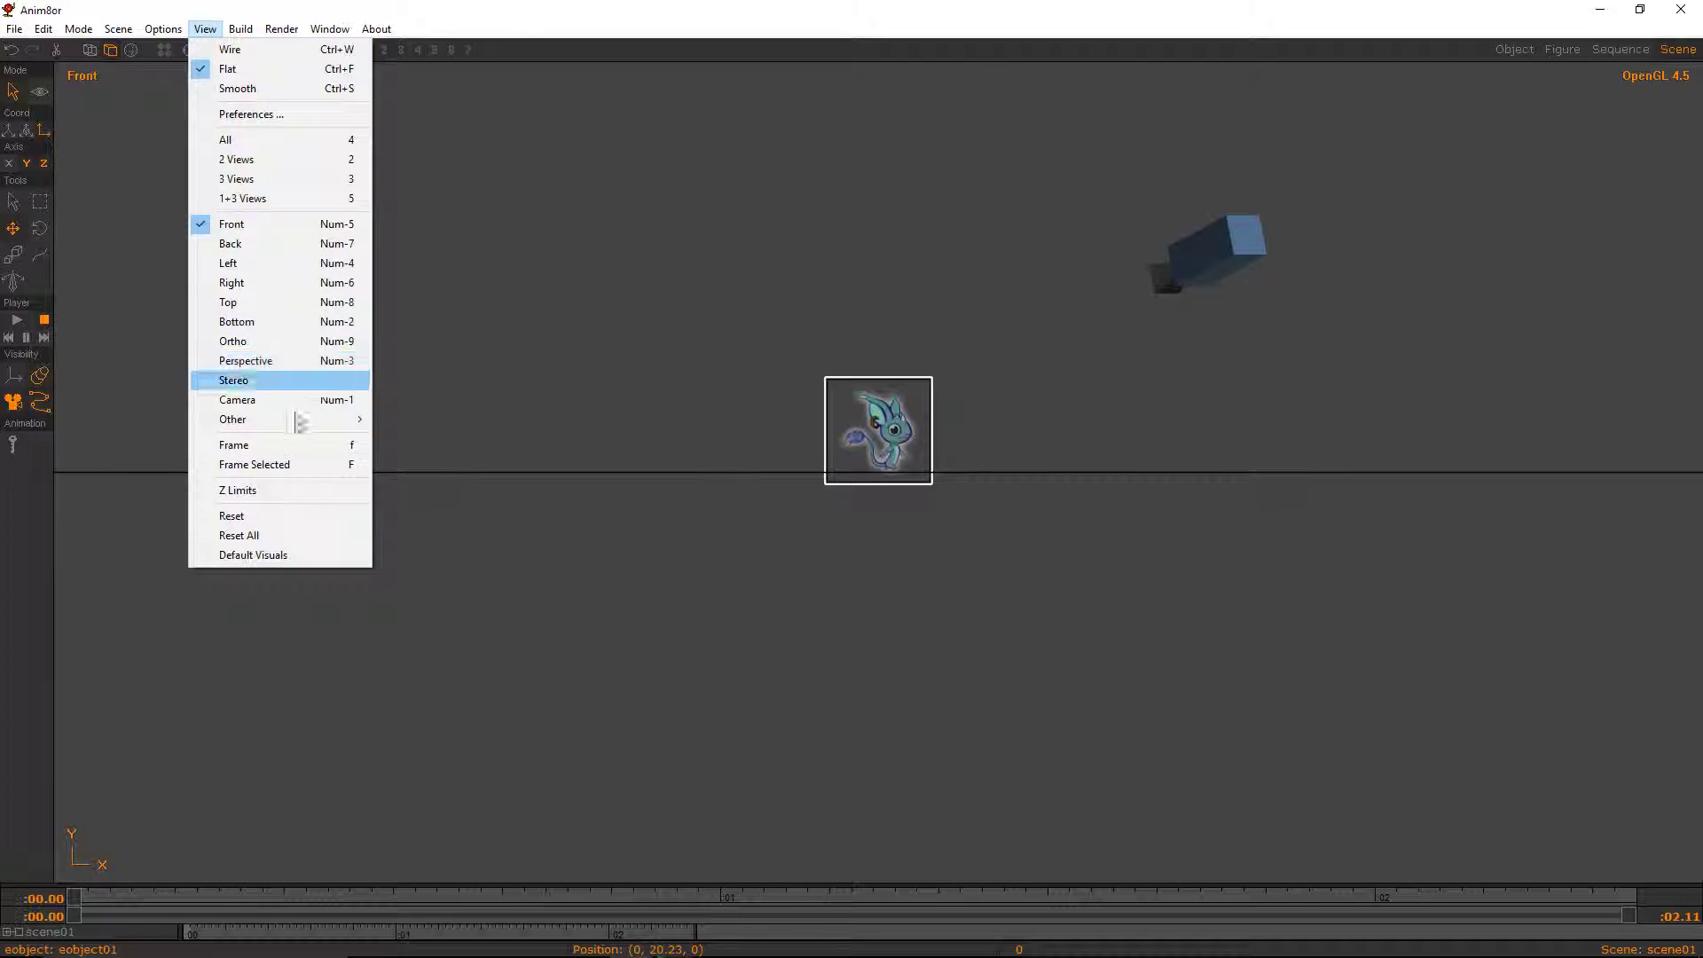
click(304, 400)
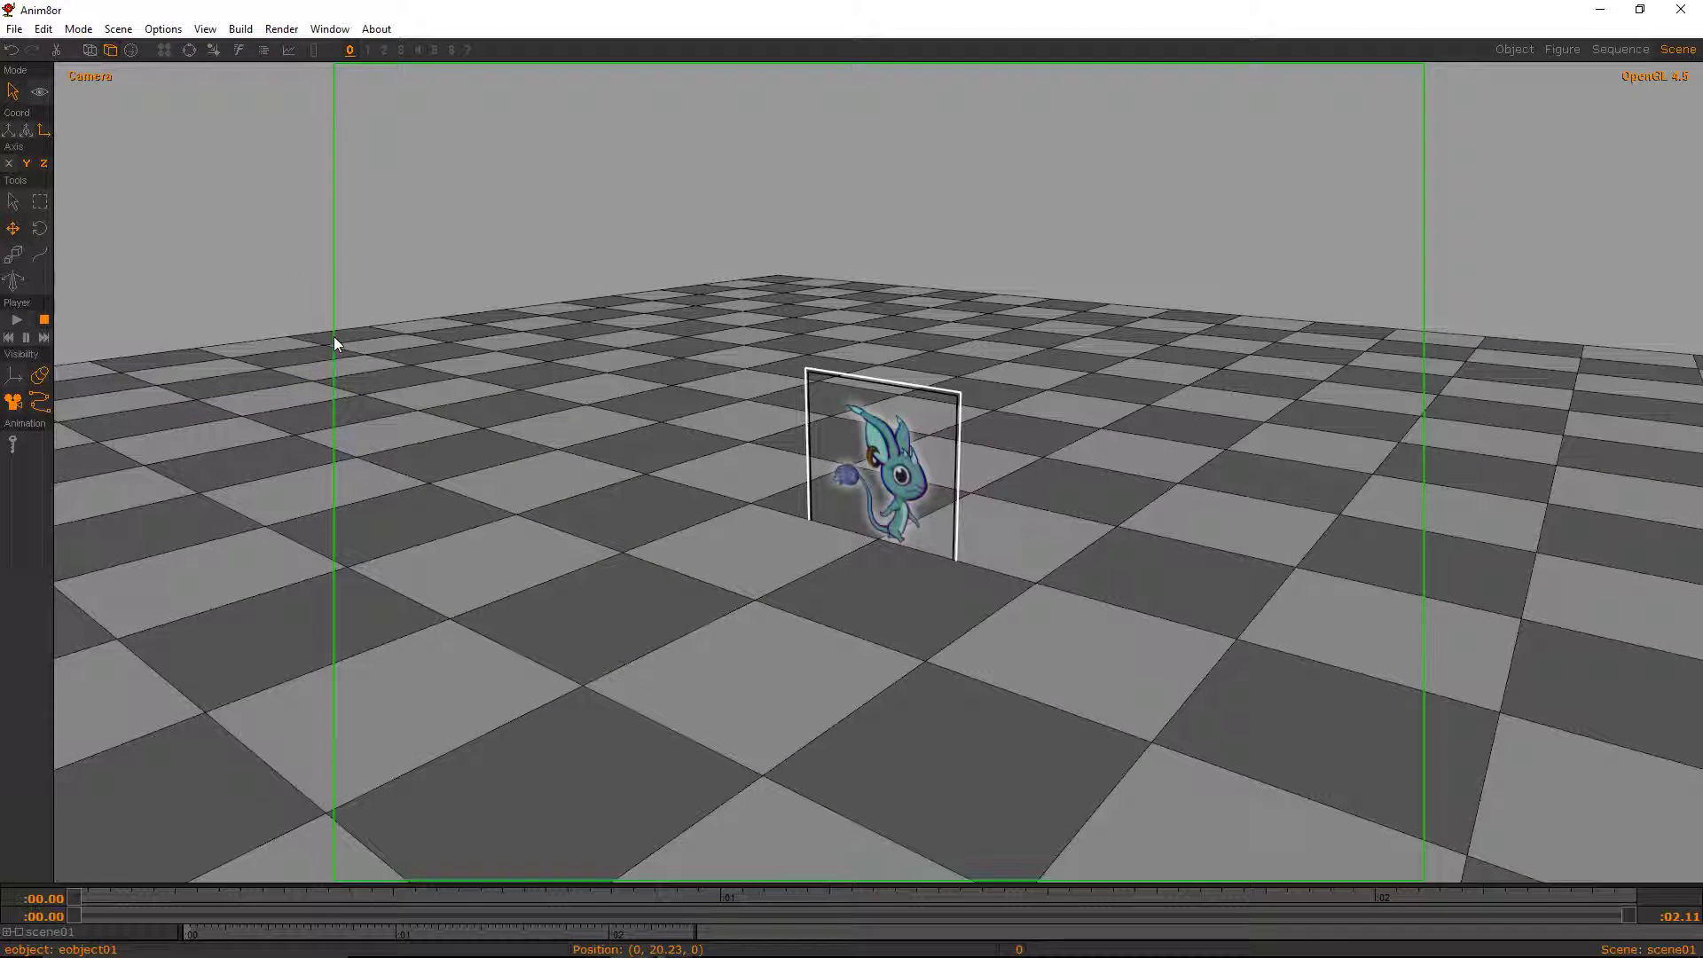
click(12, 202)
click(206, 29)
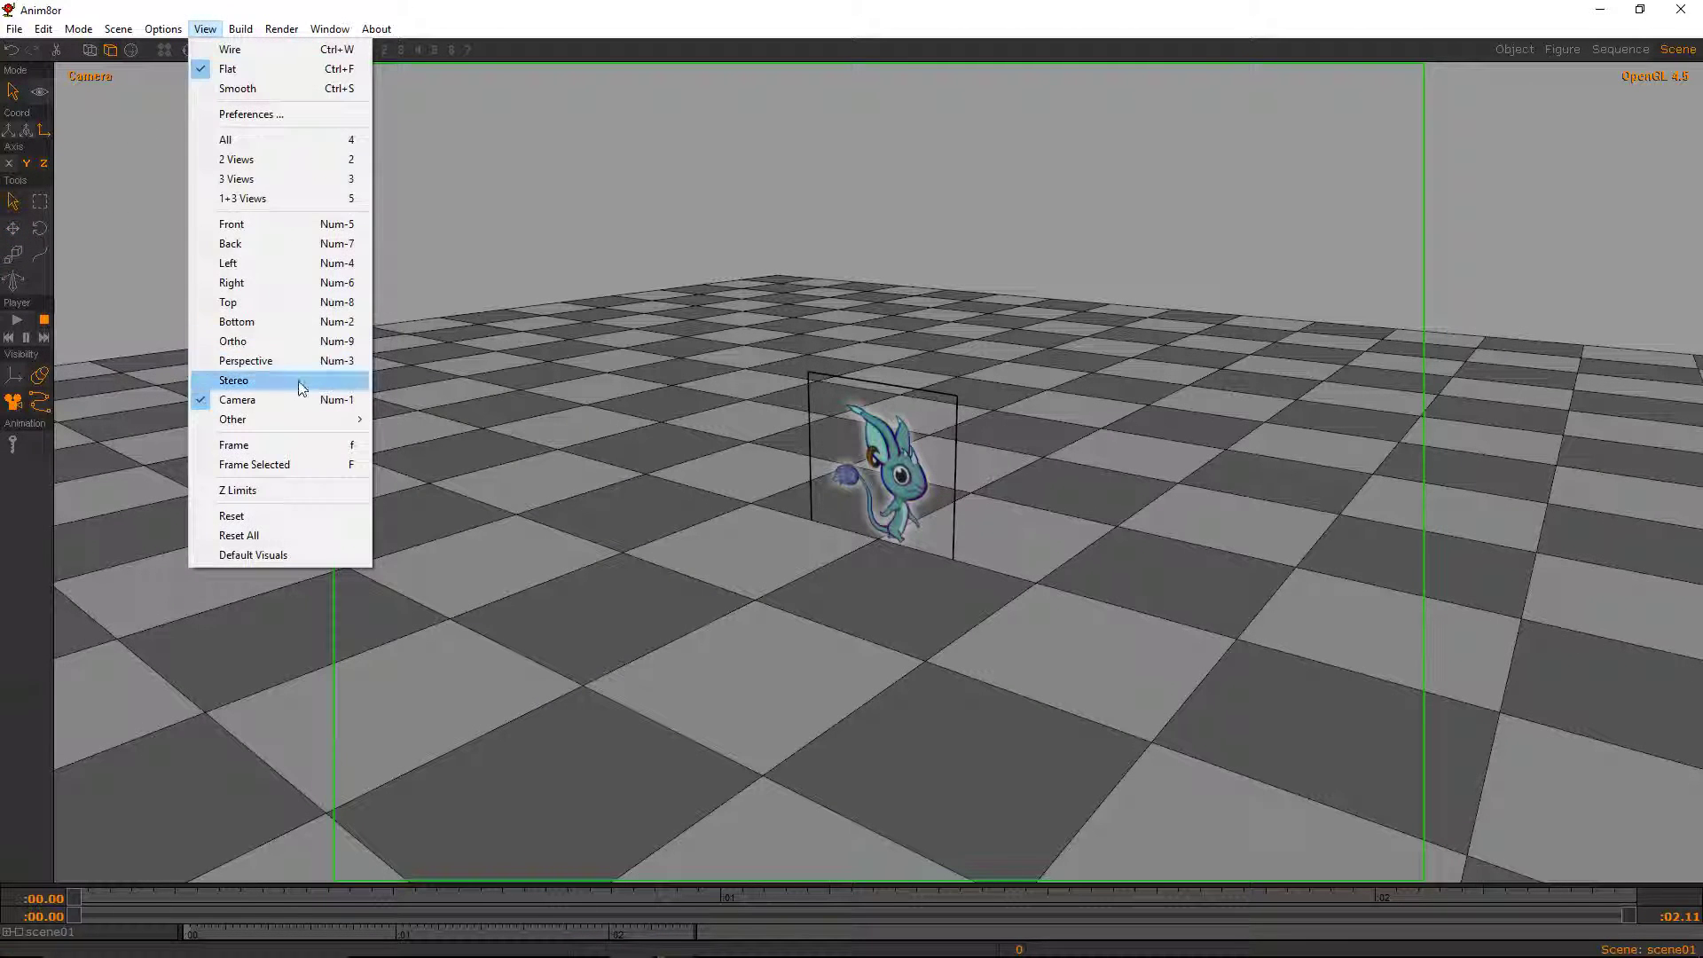
click(290, 303)
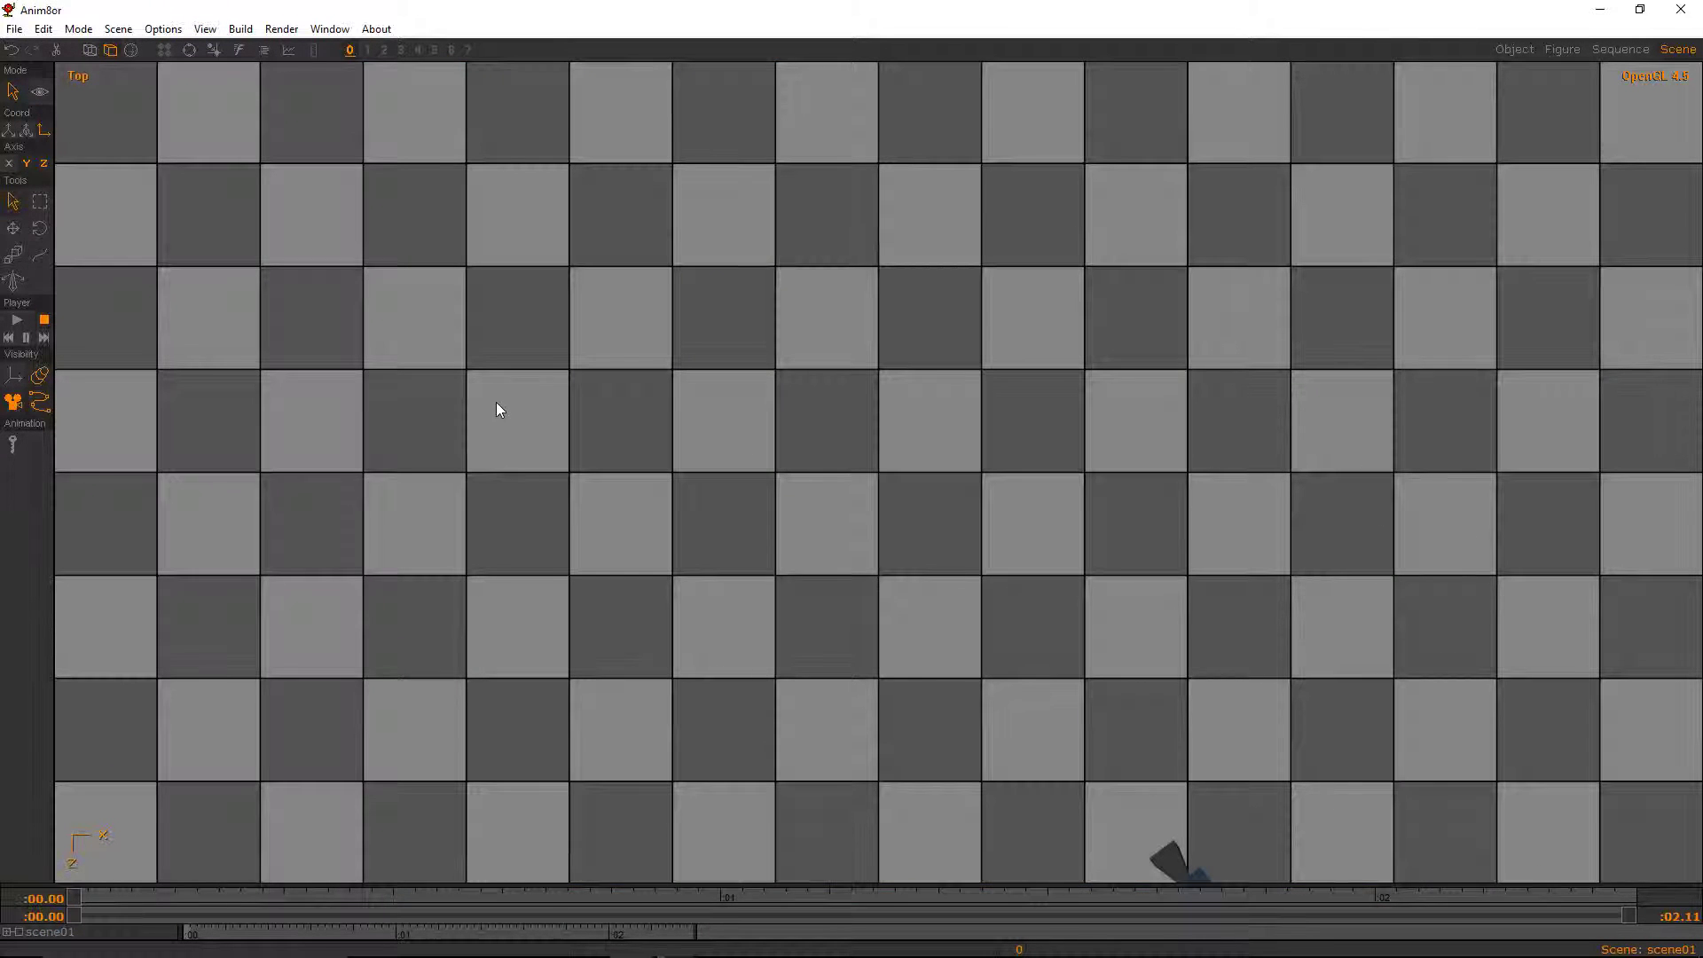
scroll(496, 406, up, 1)
- Return to the front view and set the location of camera01 to 0, 180, 0
click(205, 29)
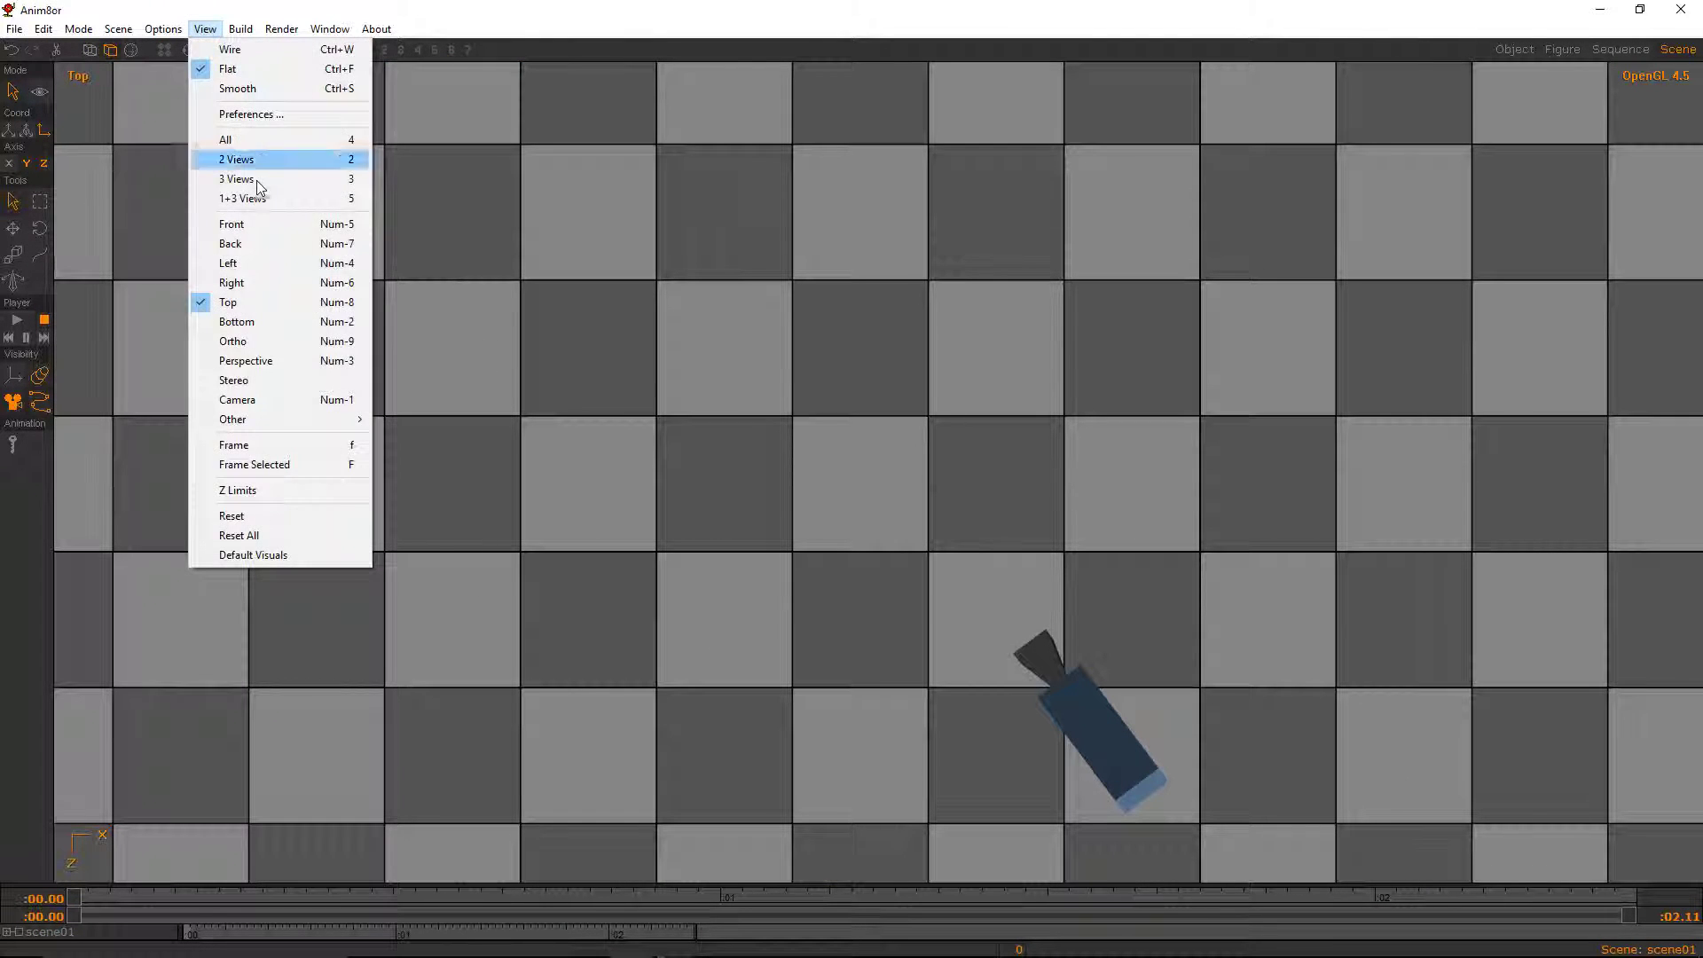
click(258, 218)
double_click(1147, 256)
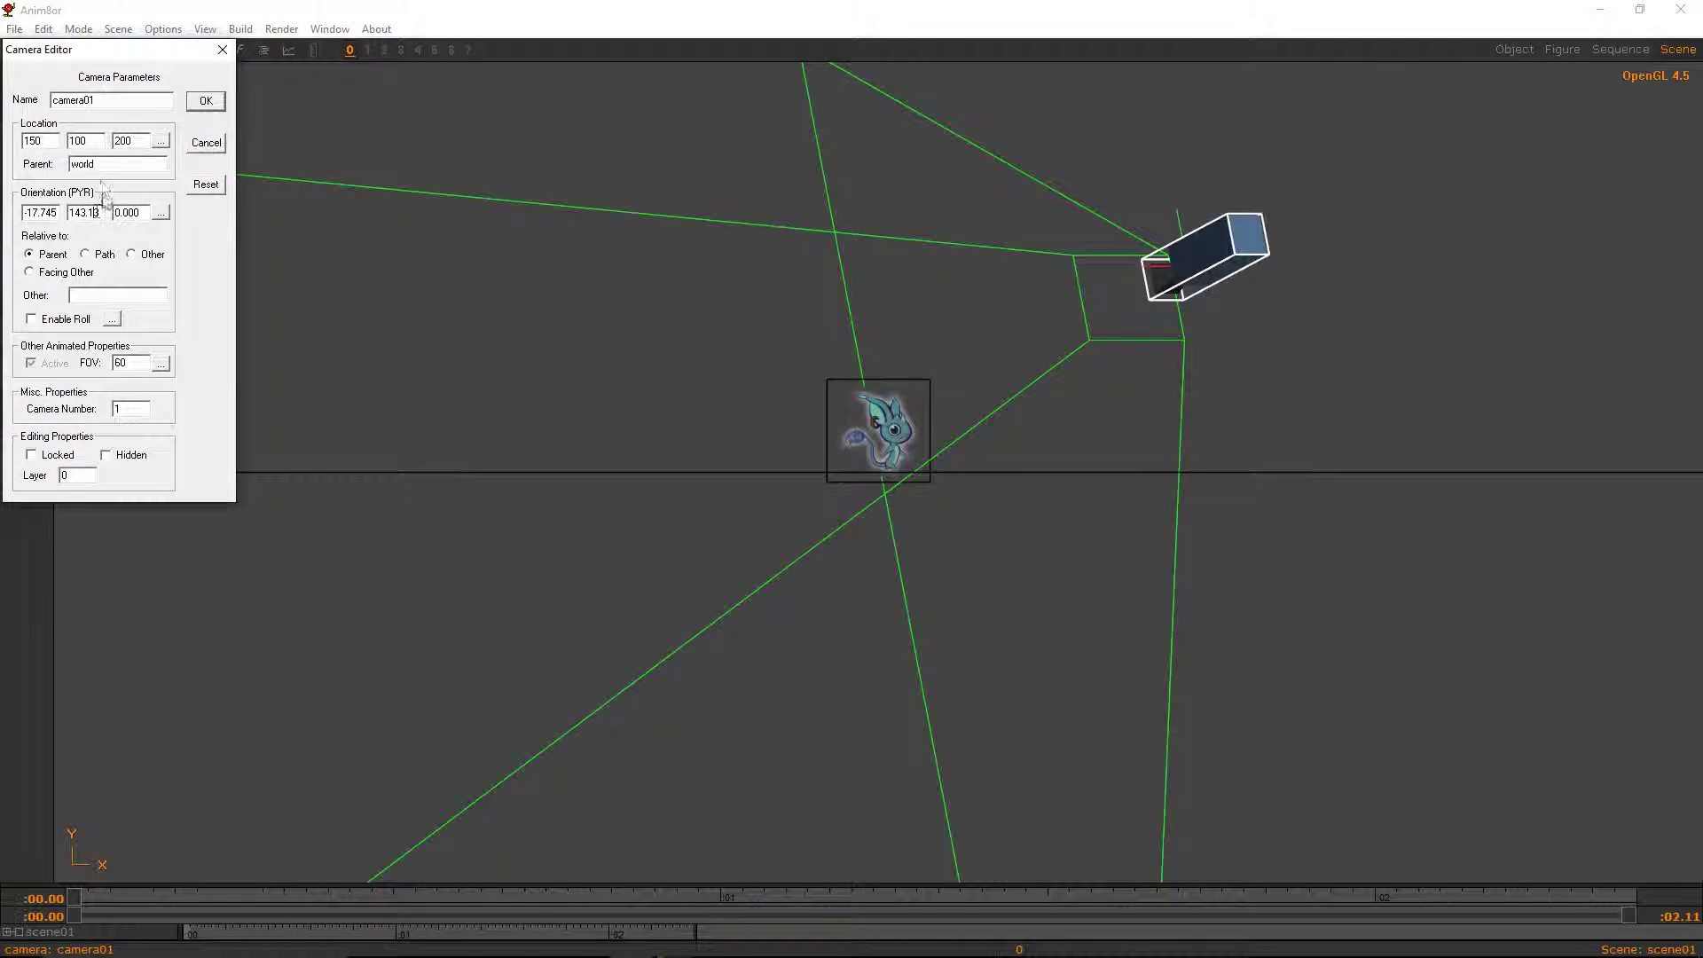
text(180)
click(214, 102)
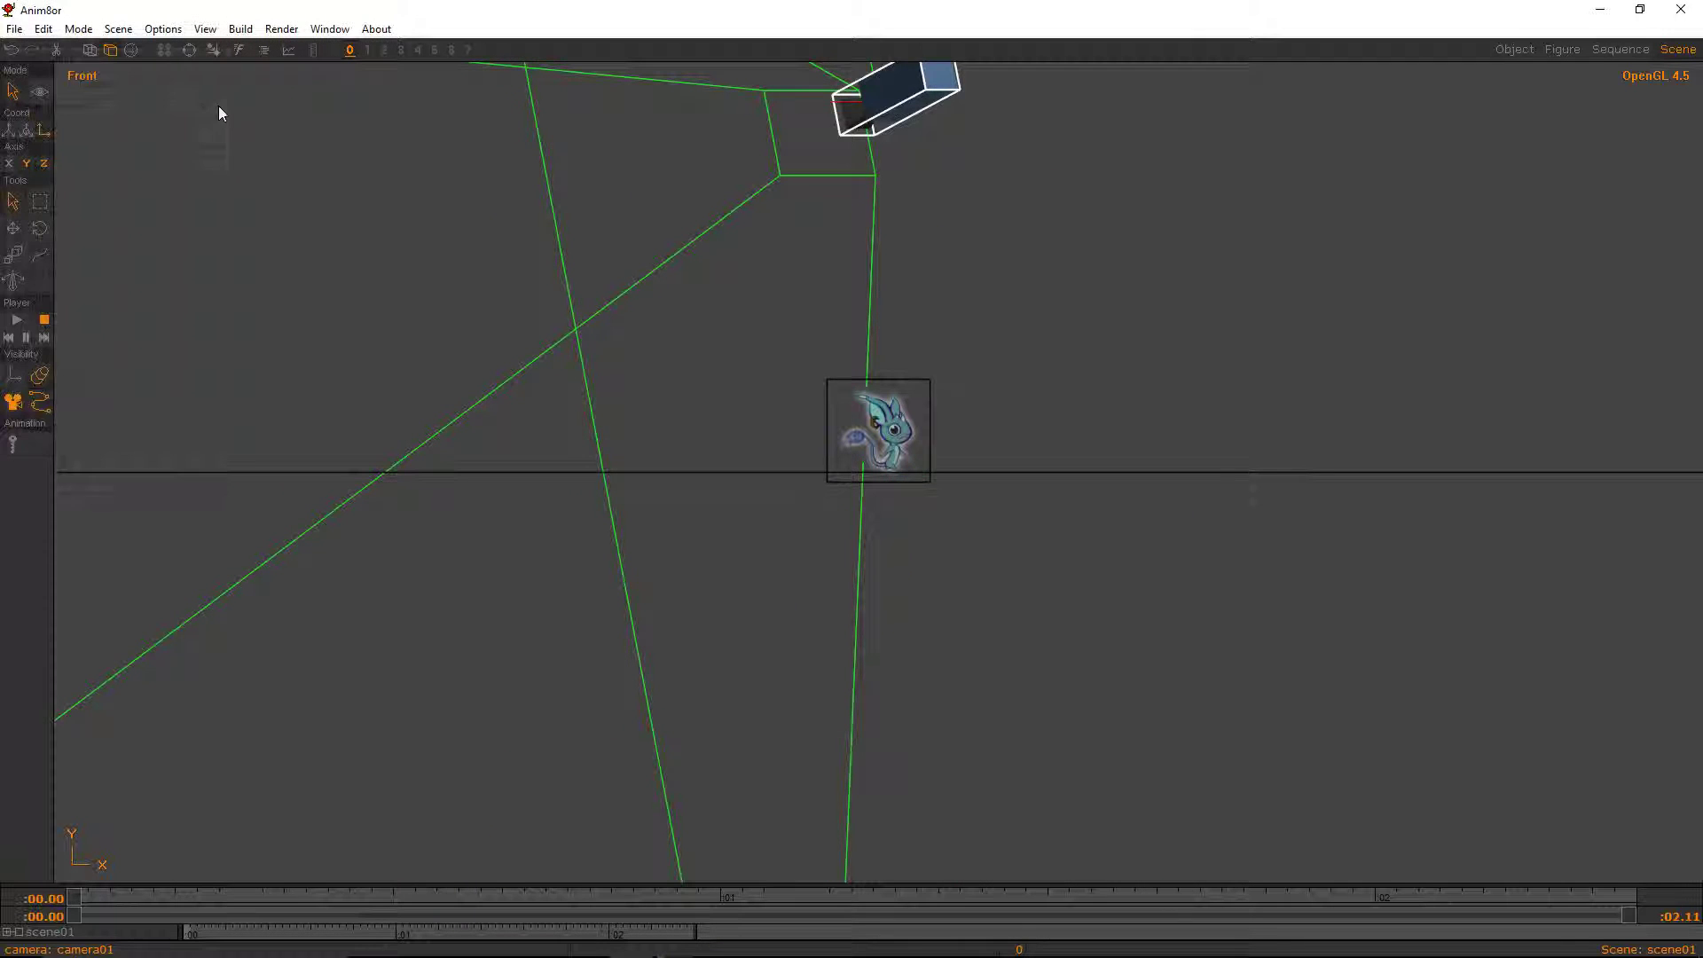
- Set the camera's orientation to 0, 180, 0 and its location to 0, 0, 120
double_click(907, 120)
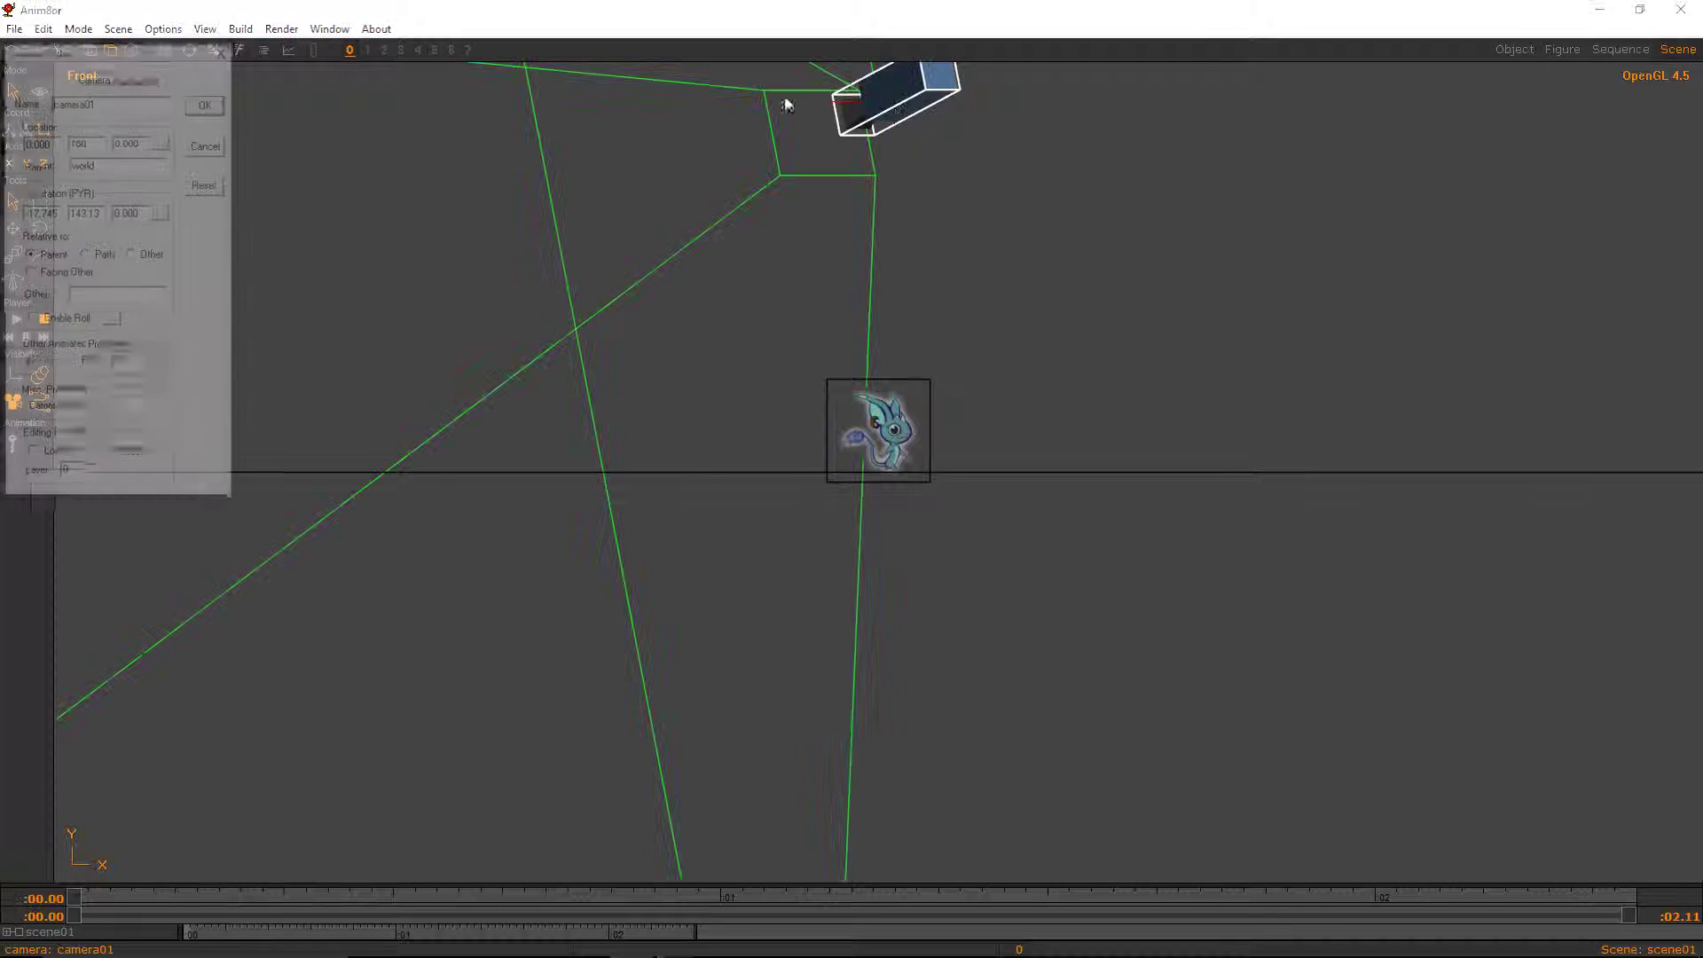
double_click(101, 213)
text(180)
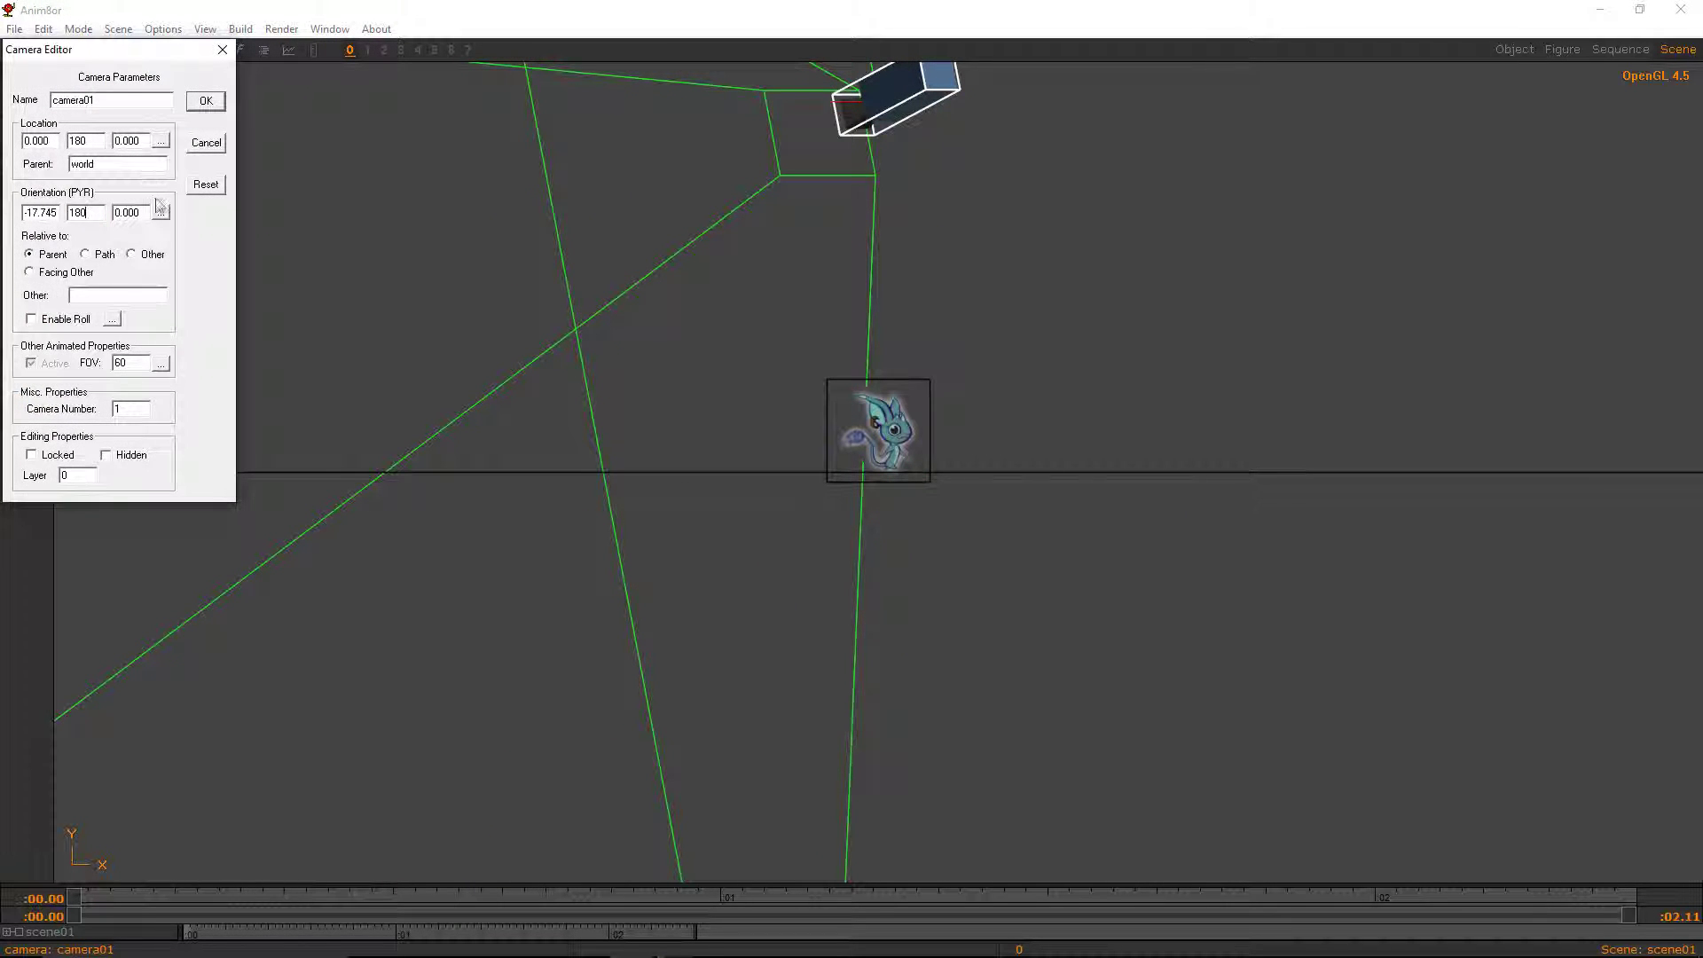
double_click(131, 213)
text(0)
double_click(40, 213)
text(0120)
double_click(81, 140)
text(0)
click(209, 101)
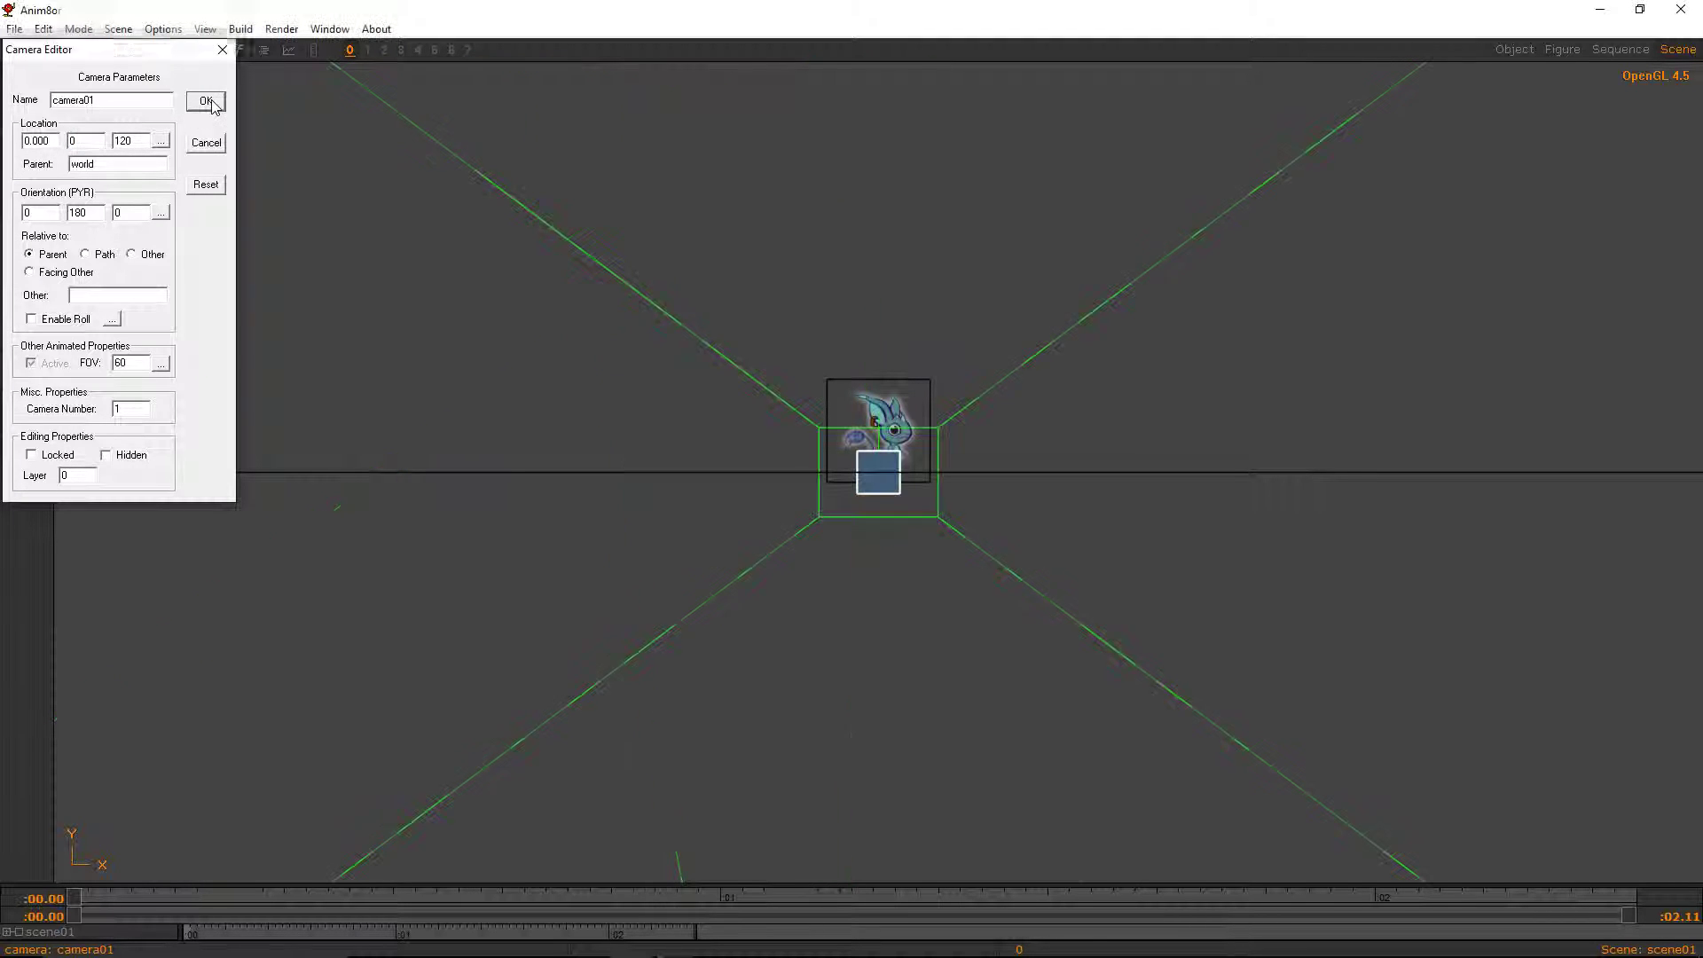
- Set the camera's Y location to 25
double_click(876, 473)
double_click(100, 140)
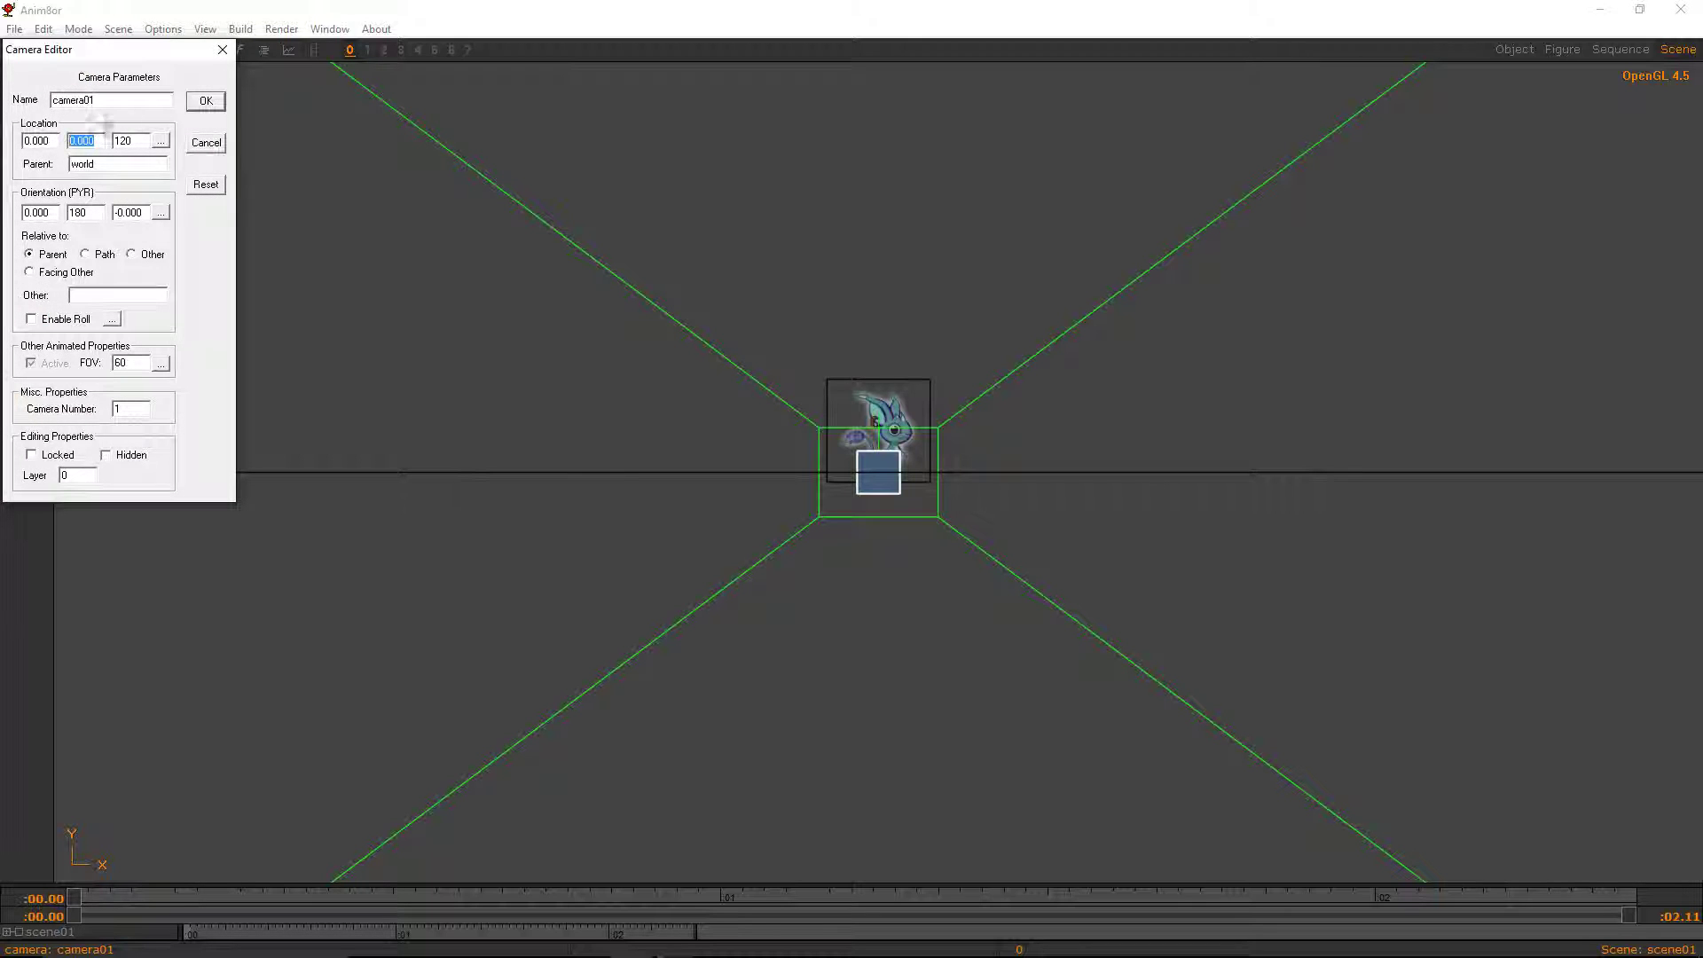
text(25)
click(202, 101)
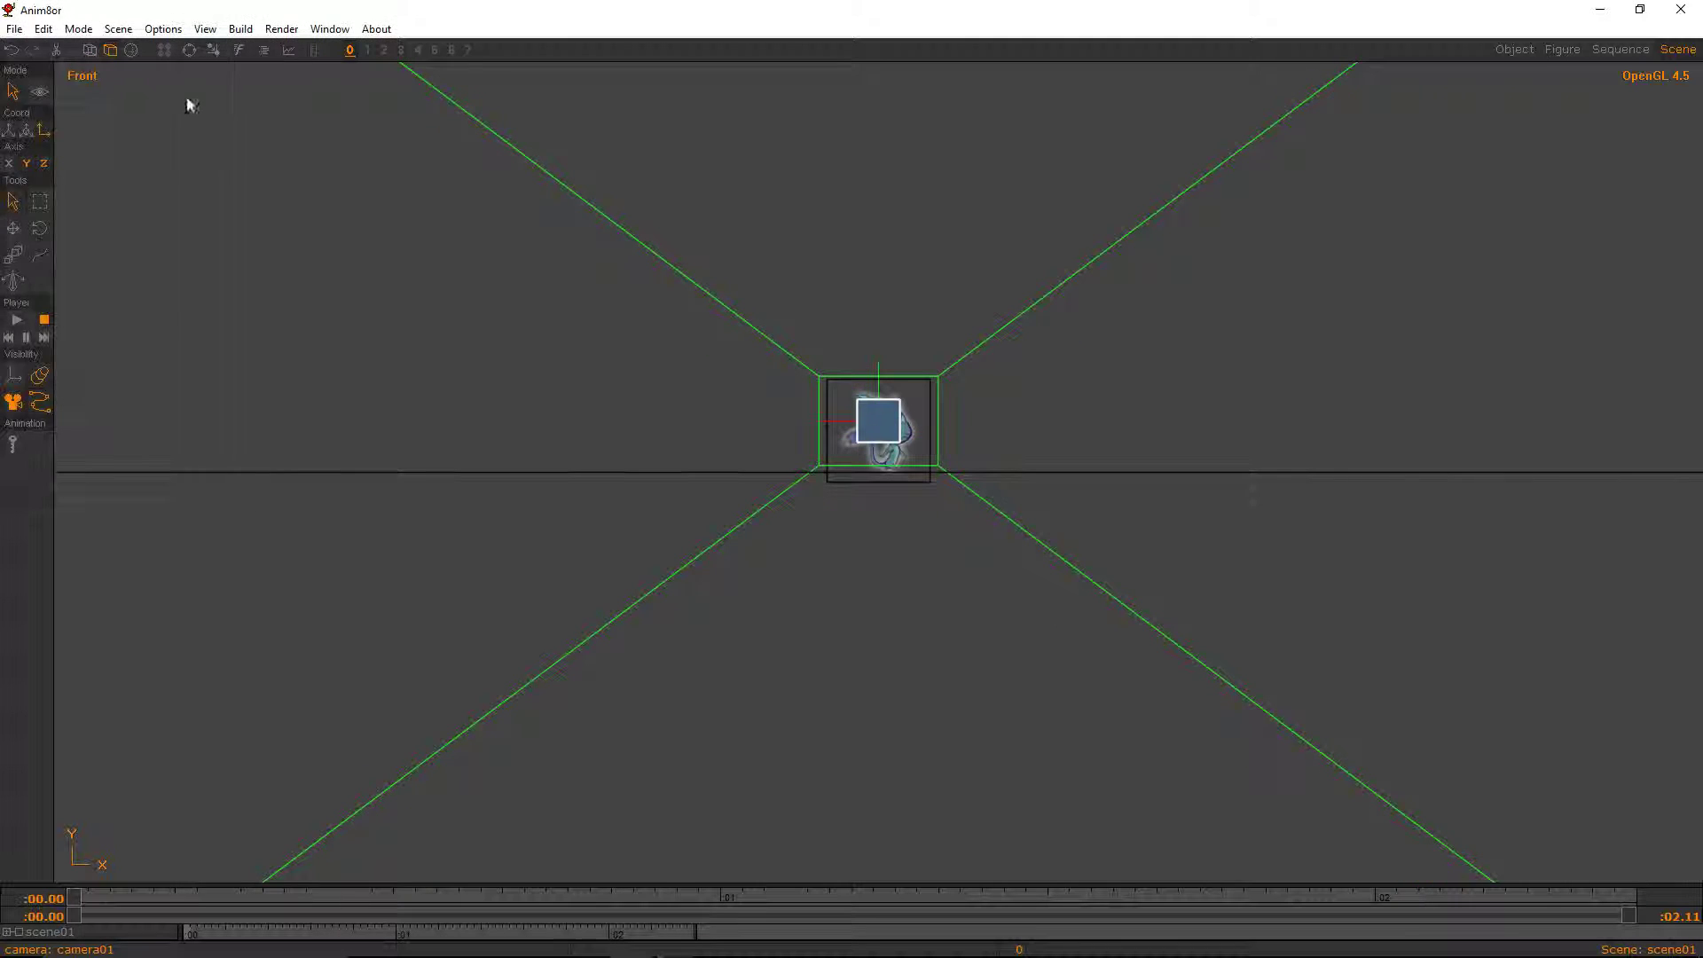
- Show the scene through the camera and save the project
click(205, 28)
click(264, 399)
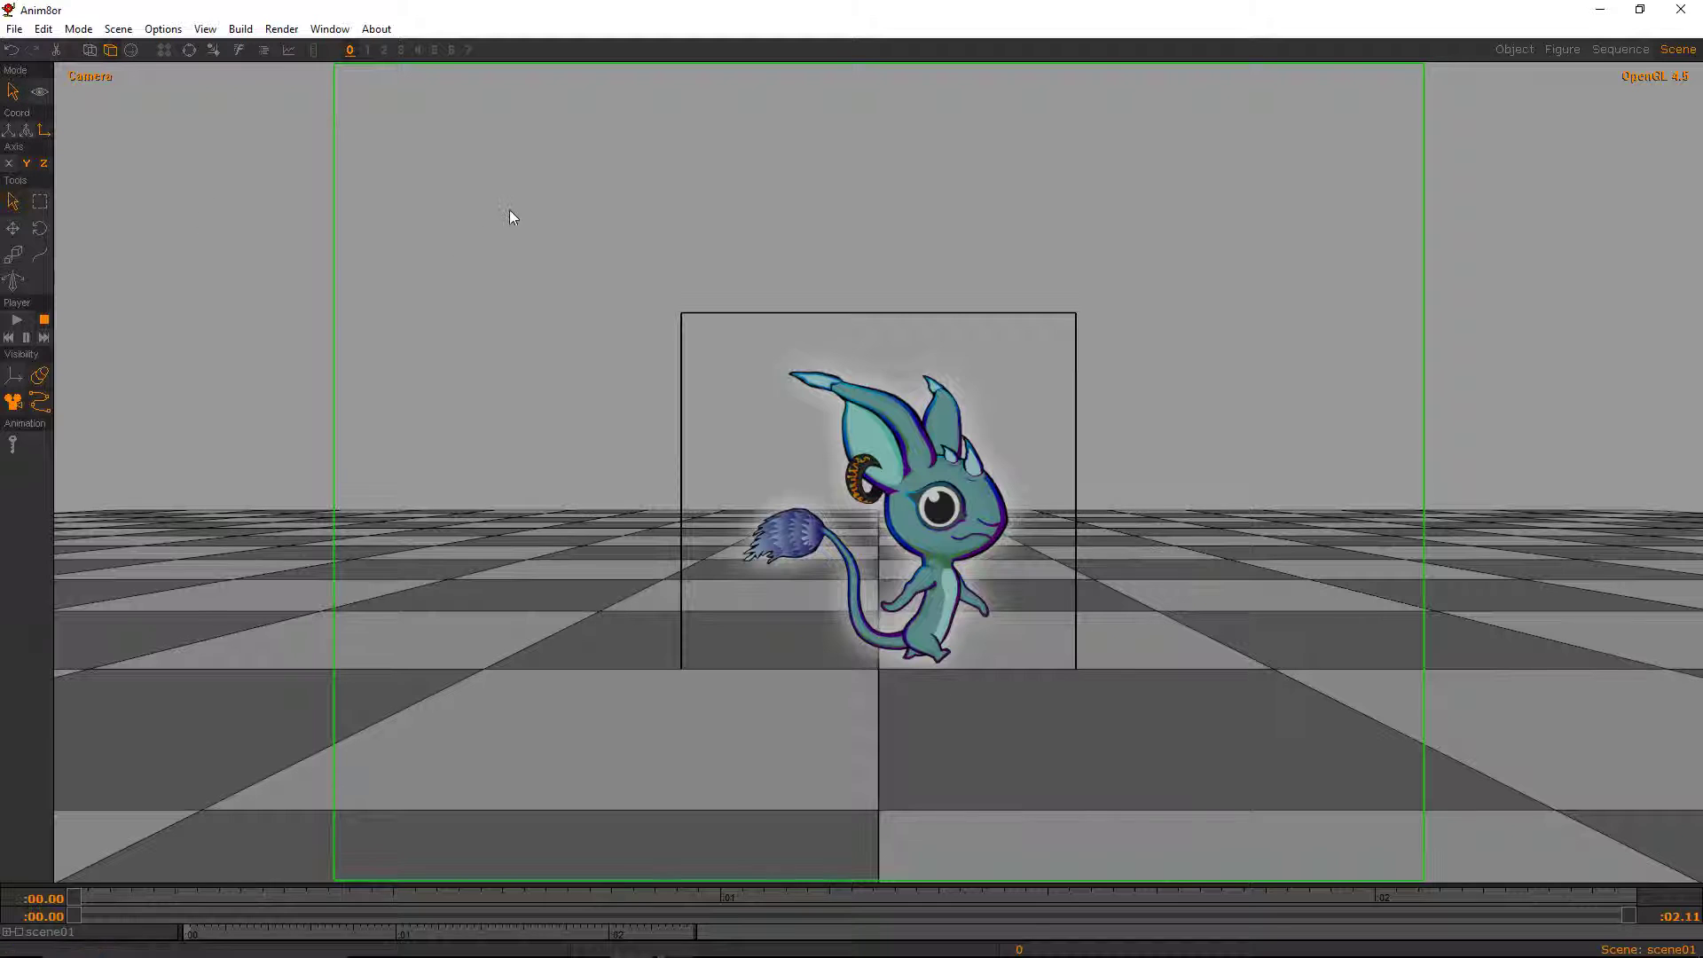
click(14, 28)
click(45, 115)
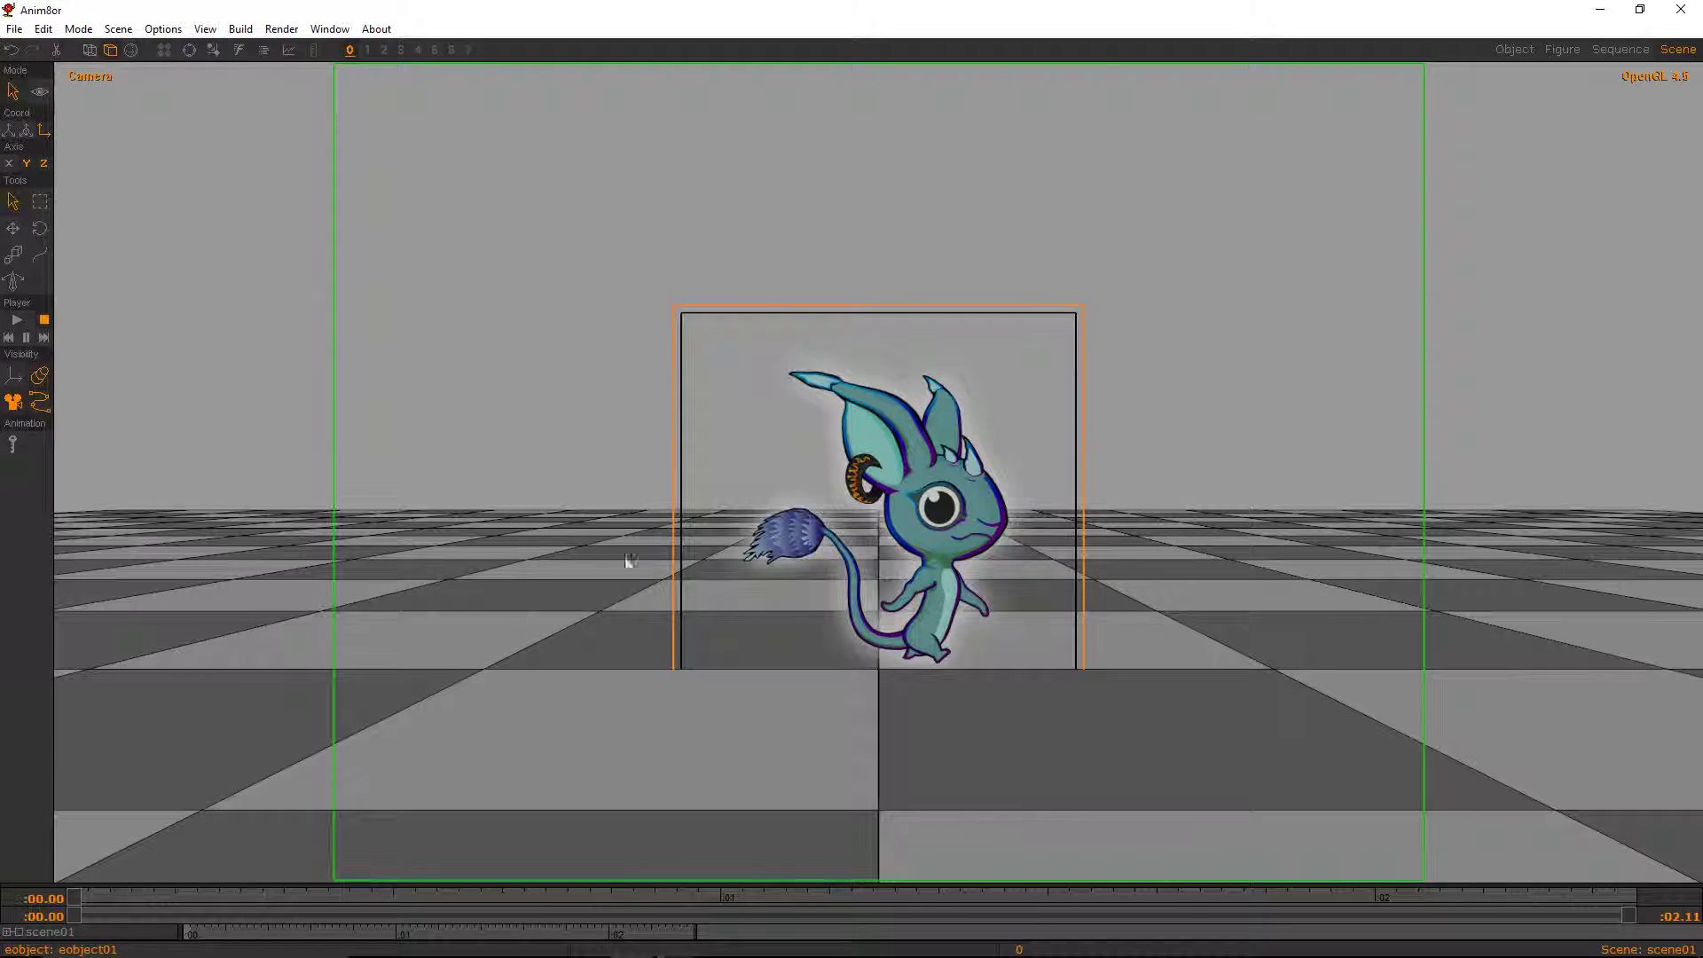
- Enlarge the timeline area to about half the window and expand scene01 and world to list their elements
click(7, 931)
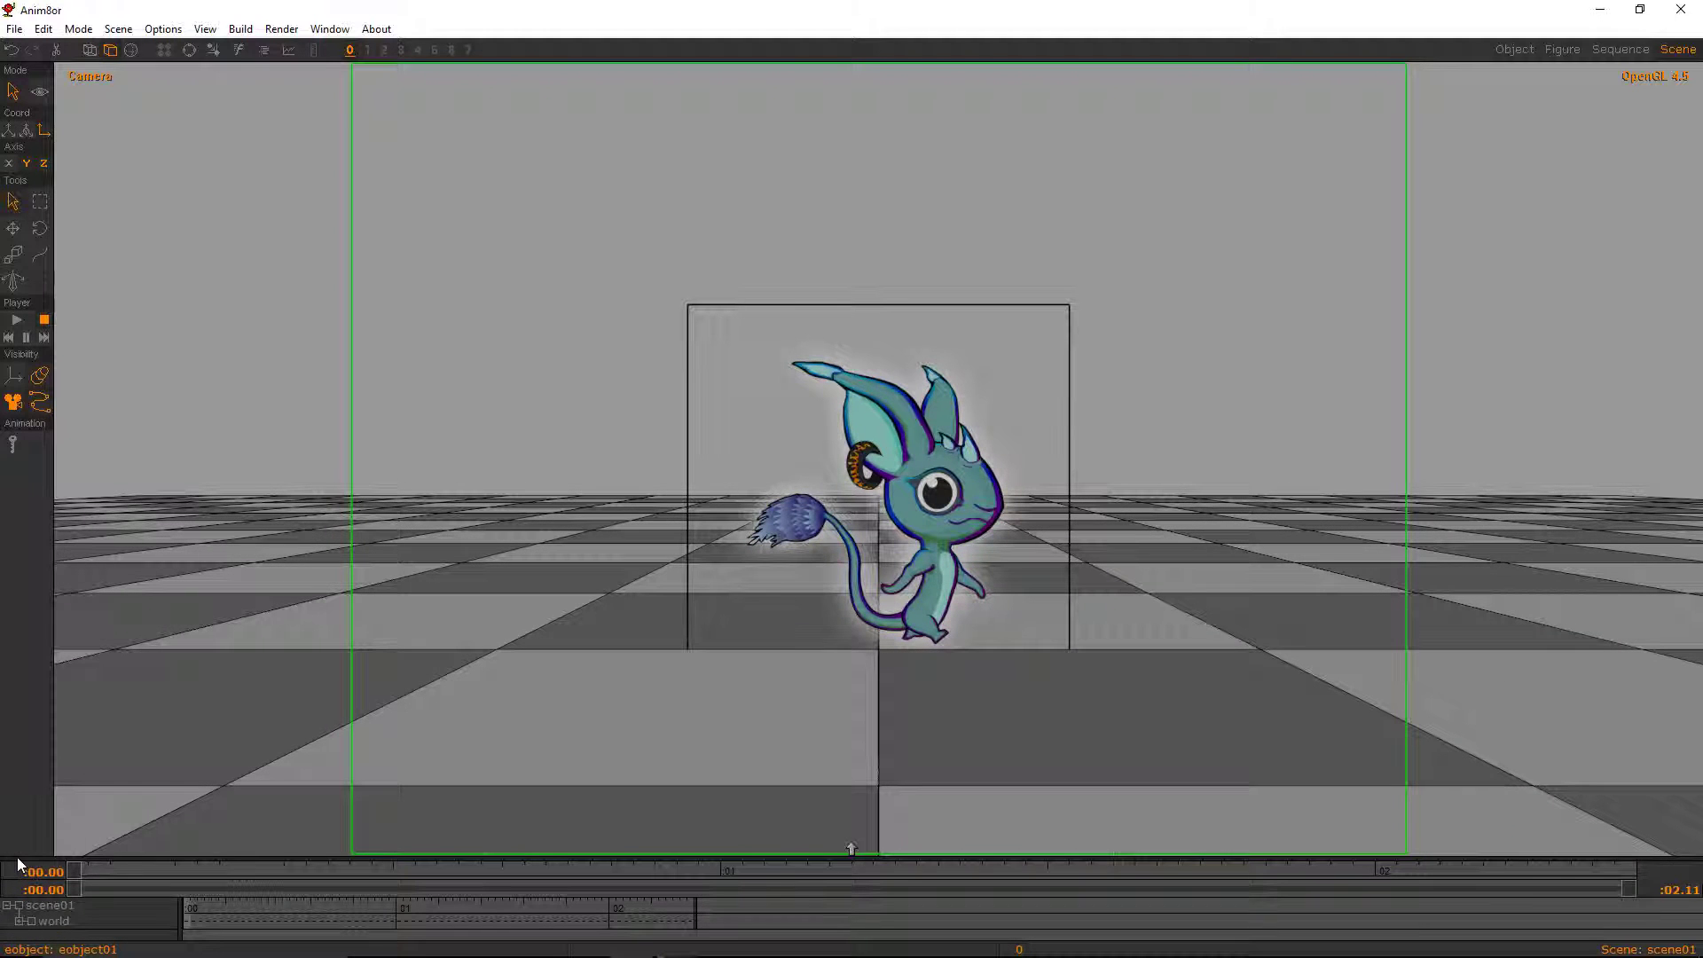
drag(851, 858, 851, 849)
drag(18, 497, 16, 485)
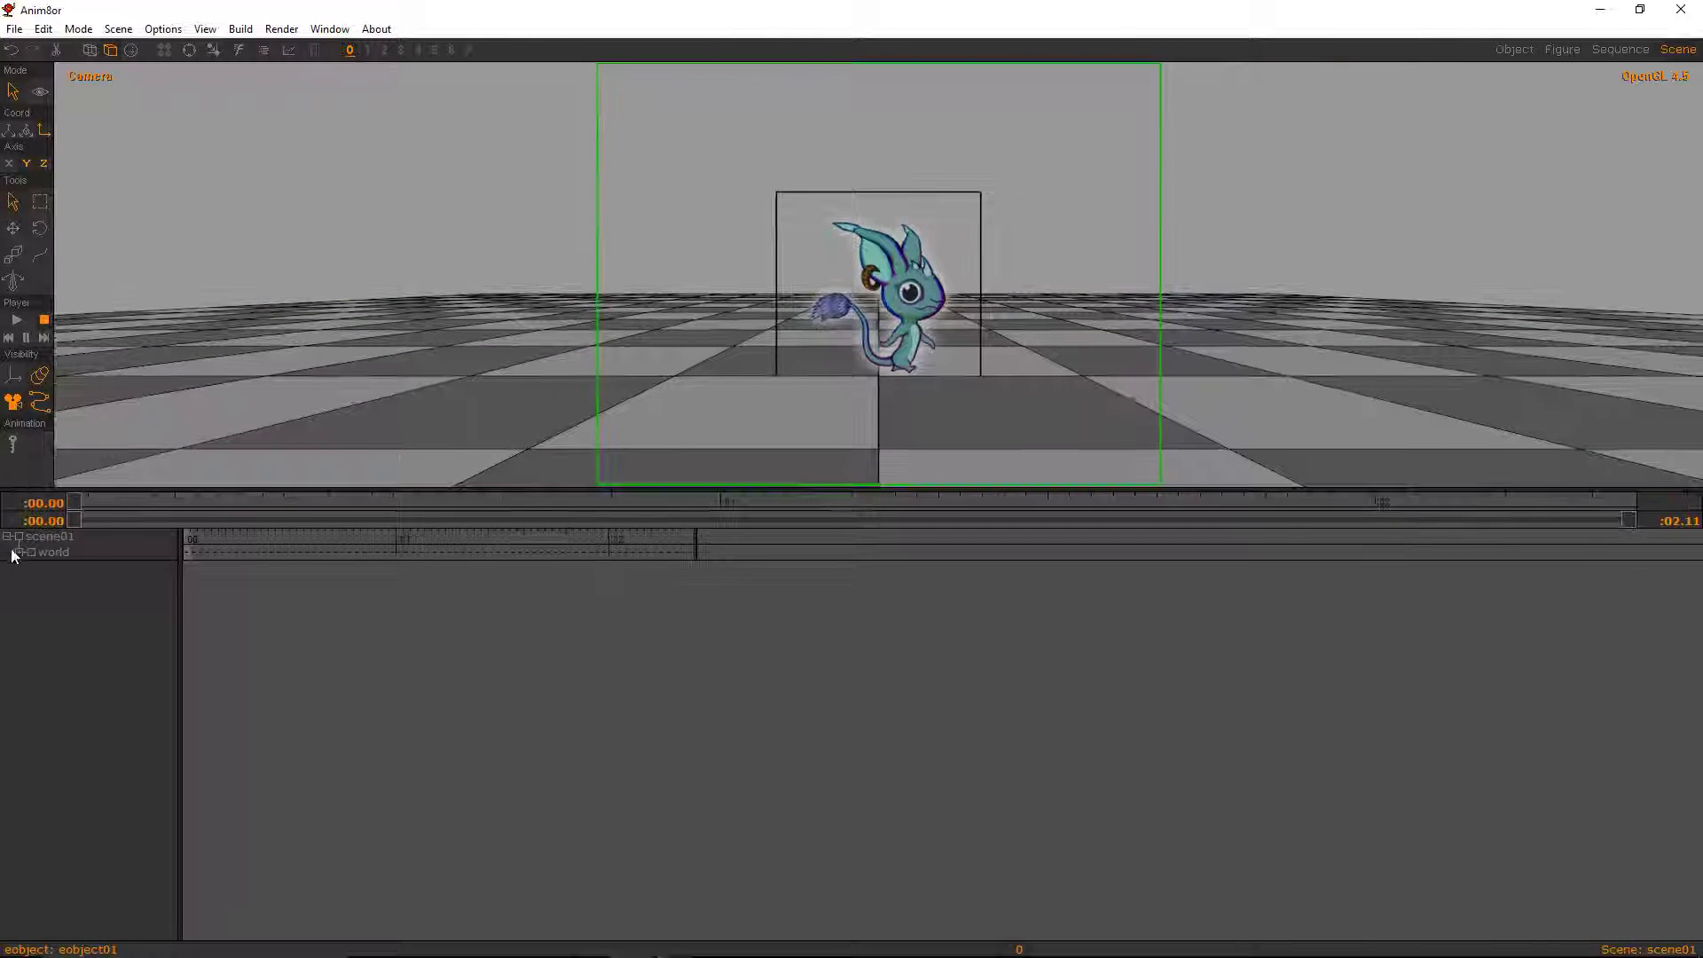
click(18, 552)
- Rename the scene element eobject01 as mouthe
double_click(77, 584)
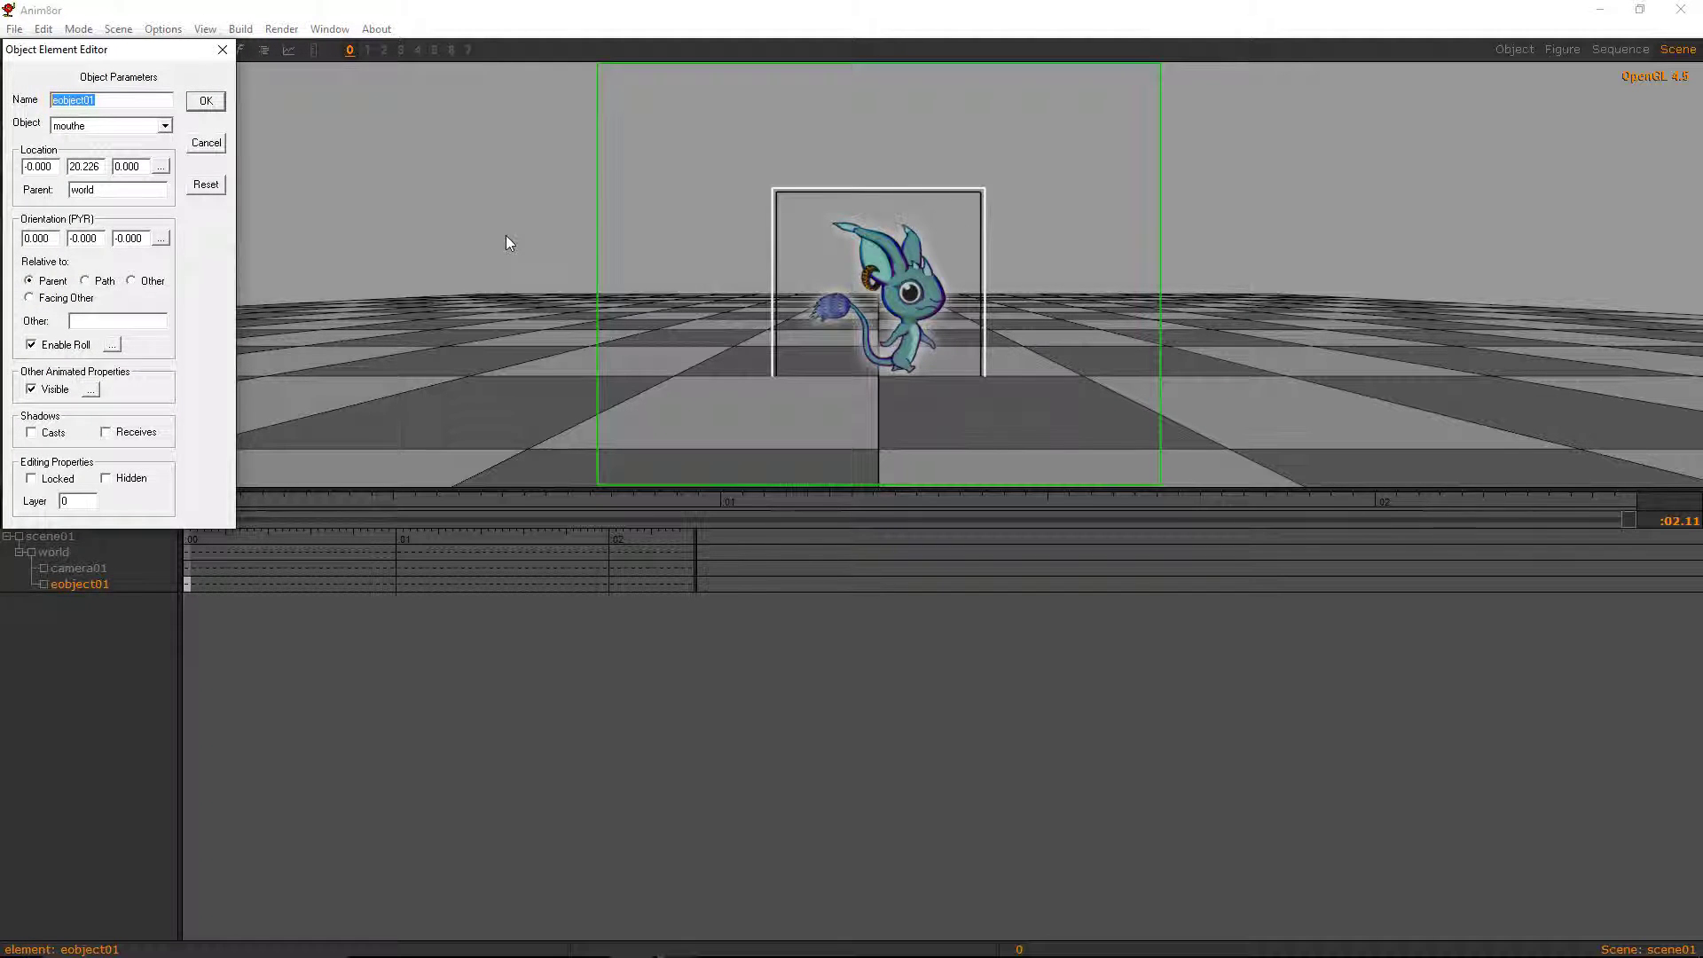
text(mouthe)
key(Return)
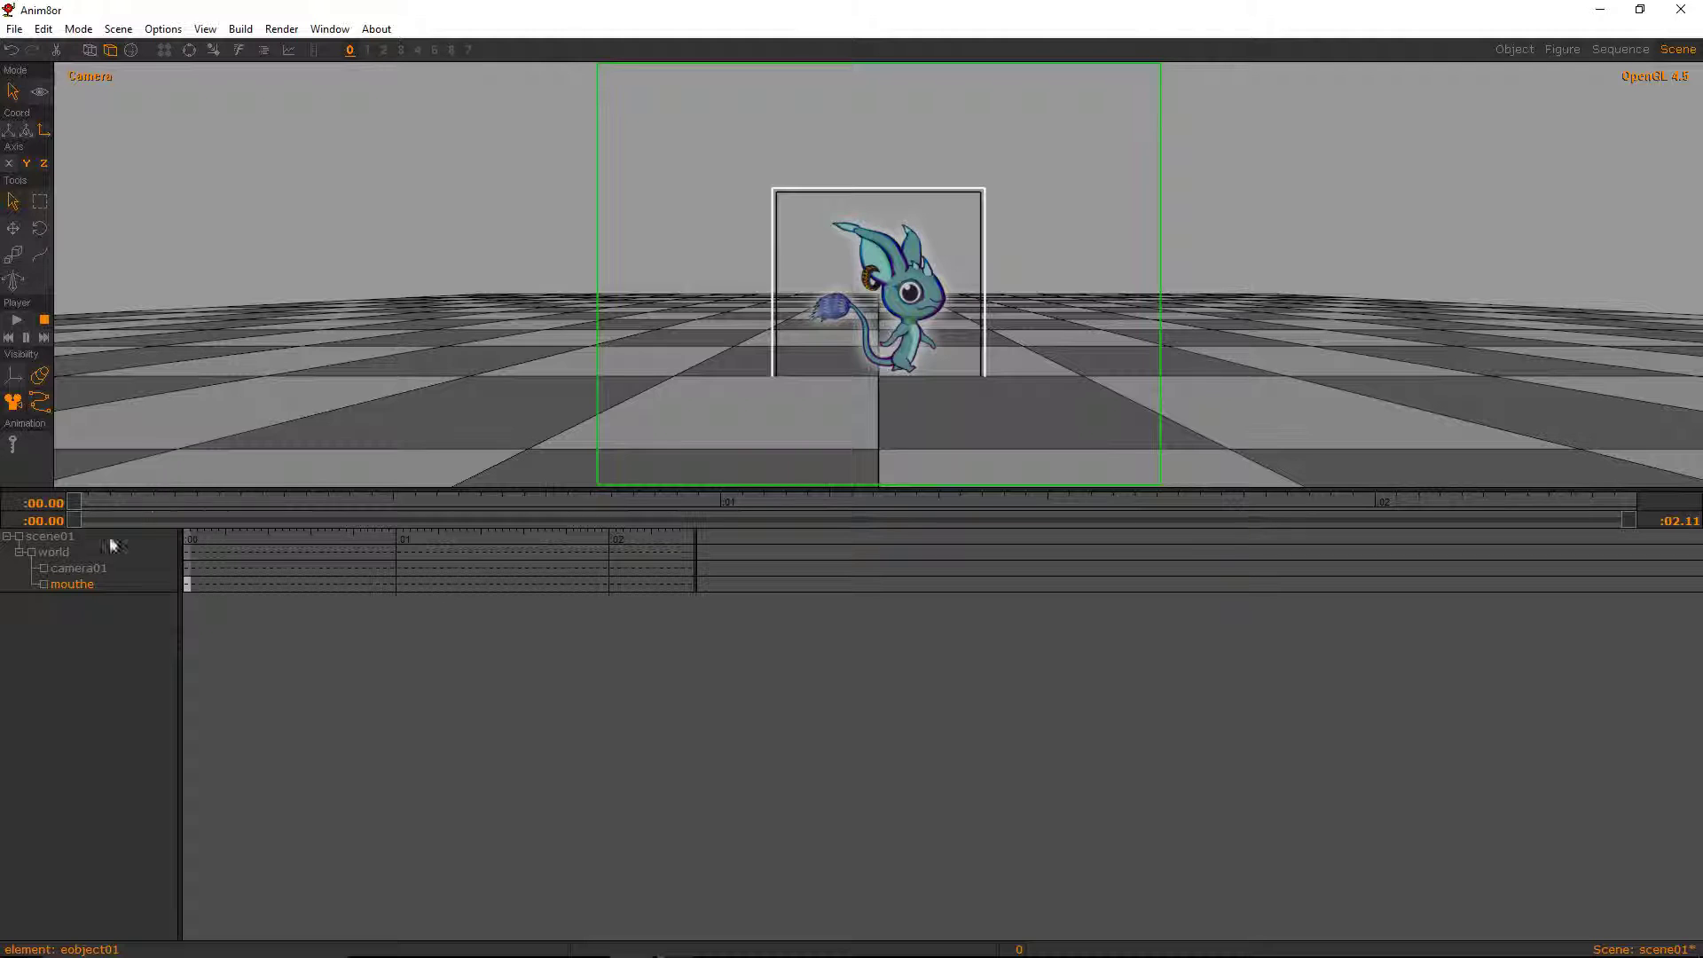
double_click(71, 584)
click(205, 142)
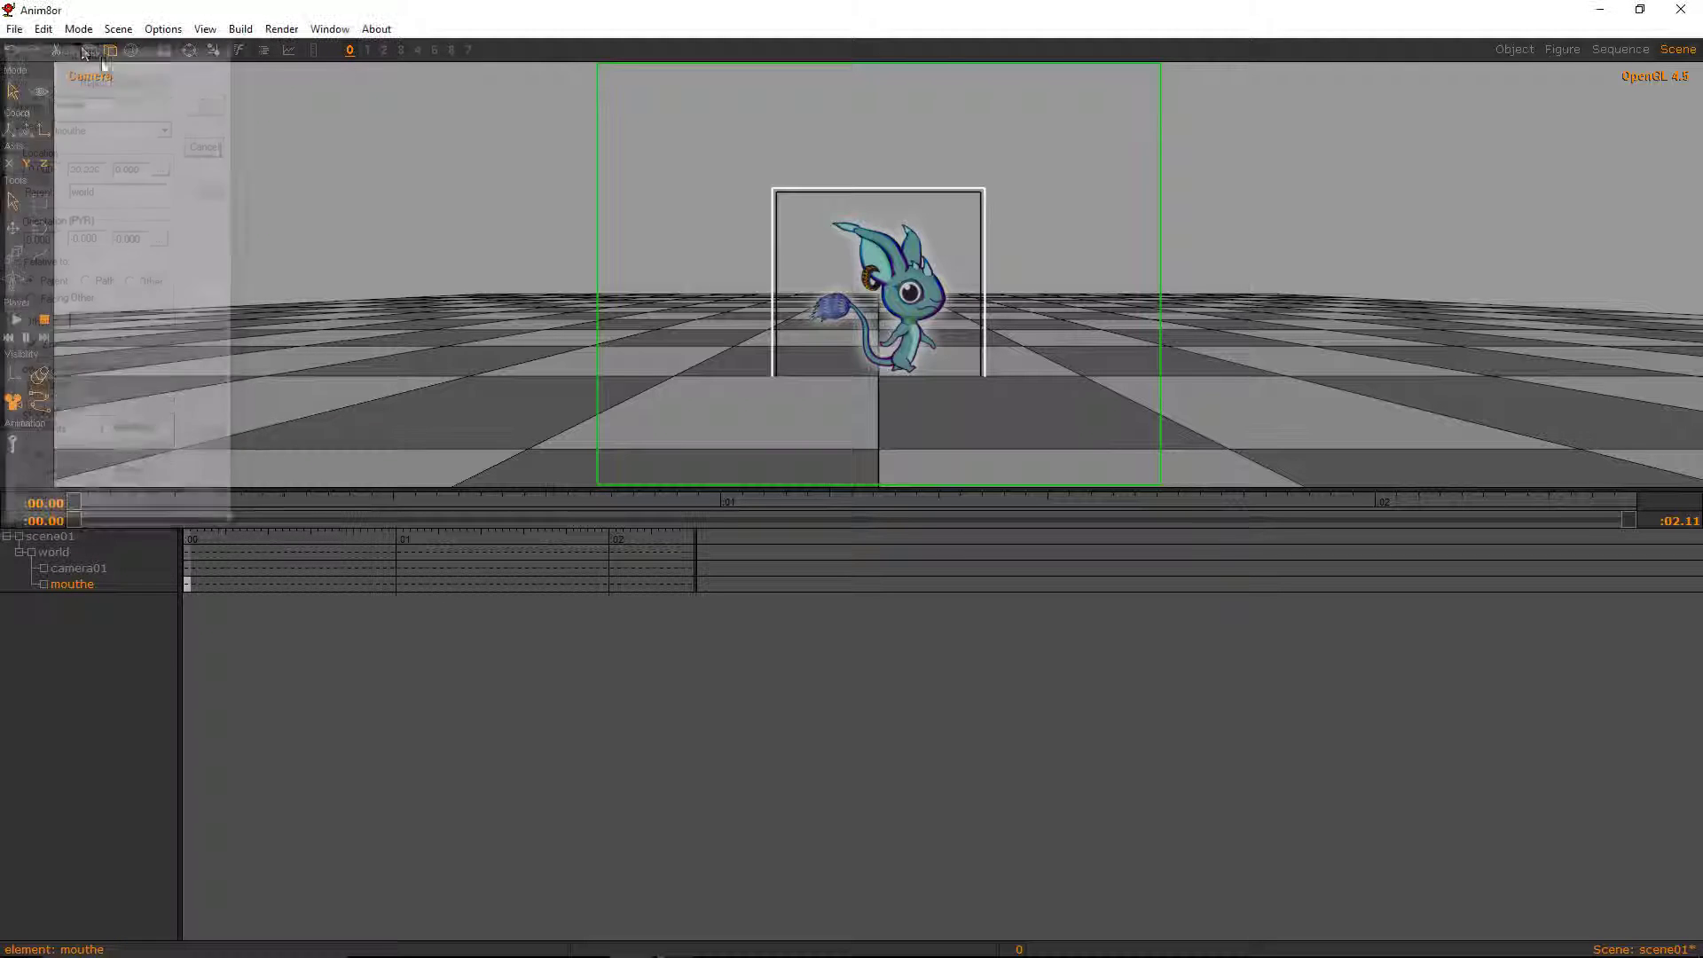
- Add a float controller named anim_controller to the mouthe element and expand the element in the timeline tree
click(43, 28)
click(122, 264)
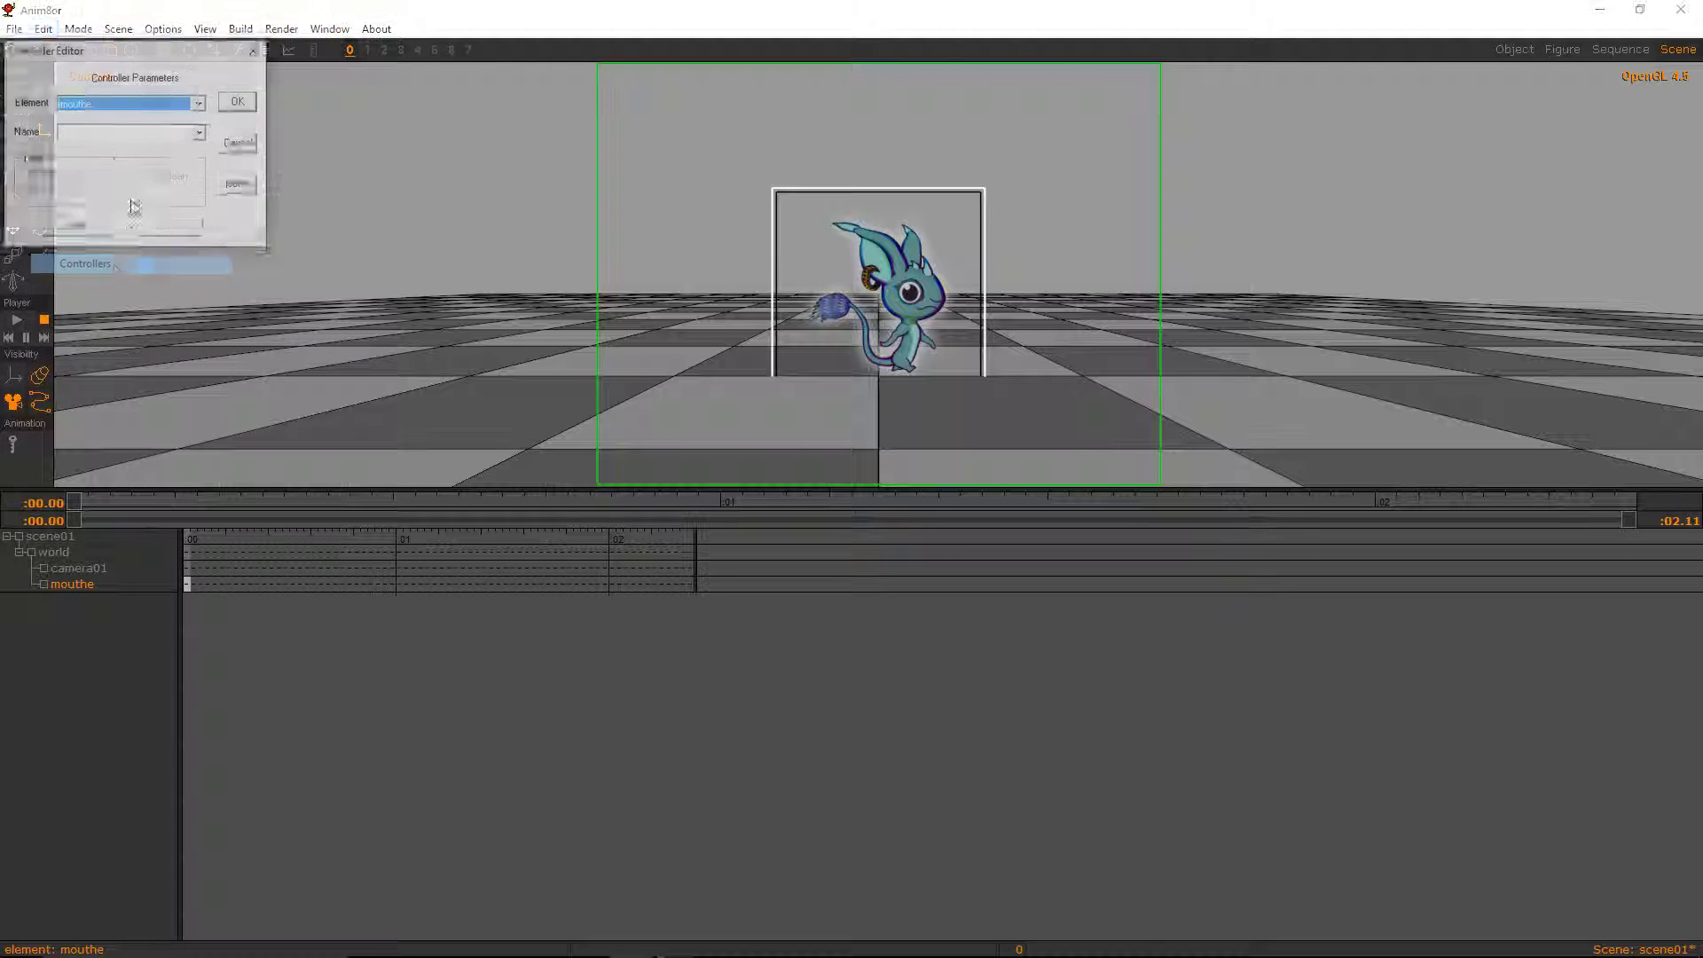
click(142, 133)
click(83, 233)
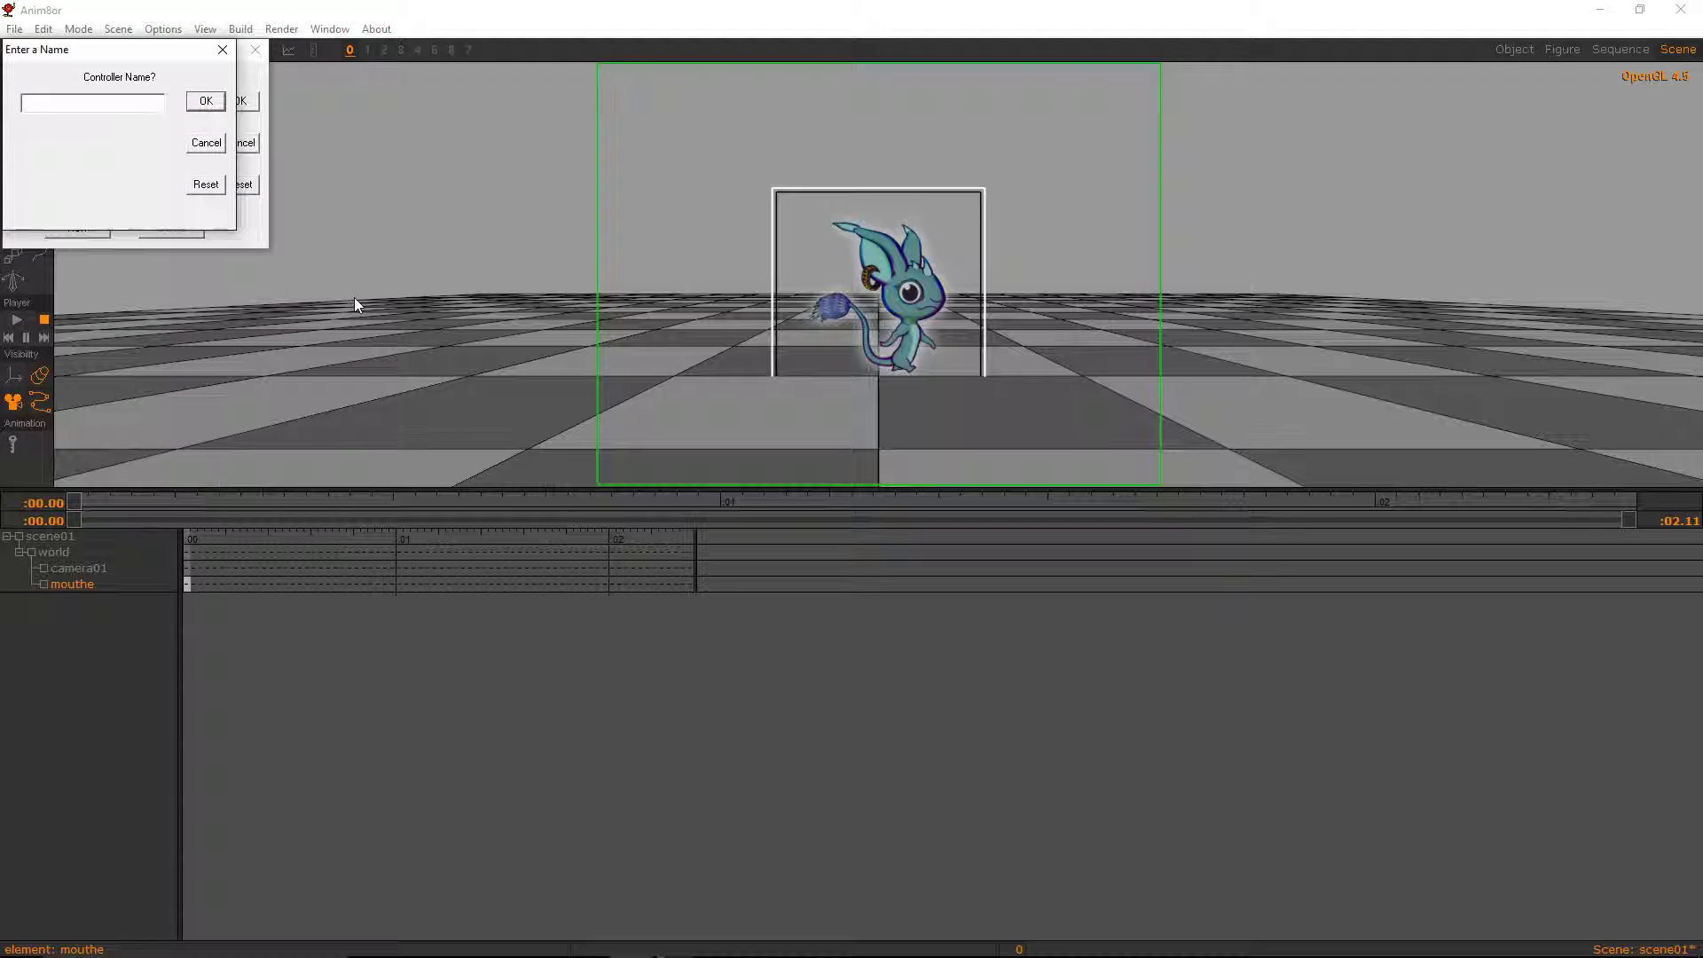
text(anim_controller)
key(Return)
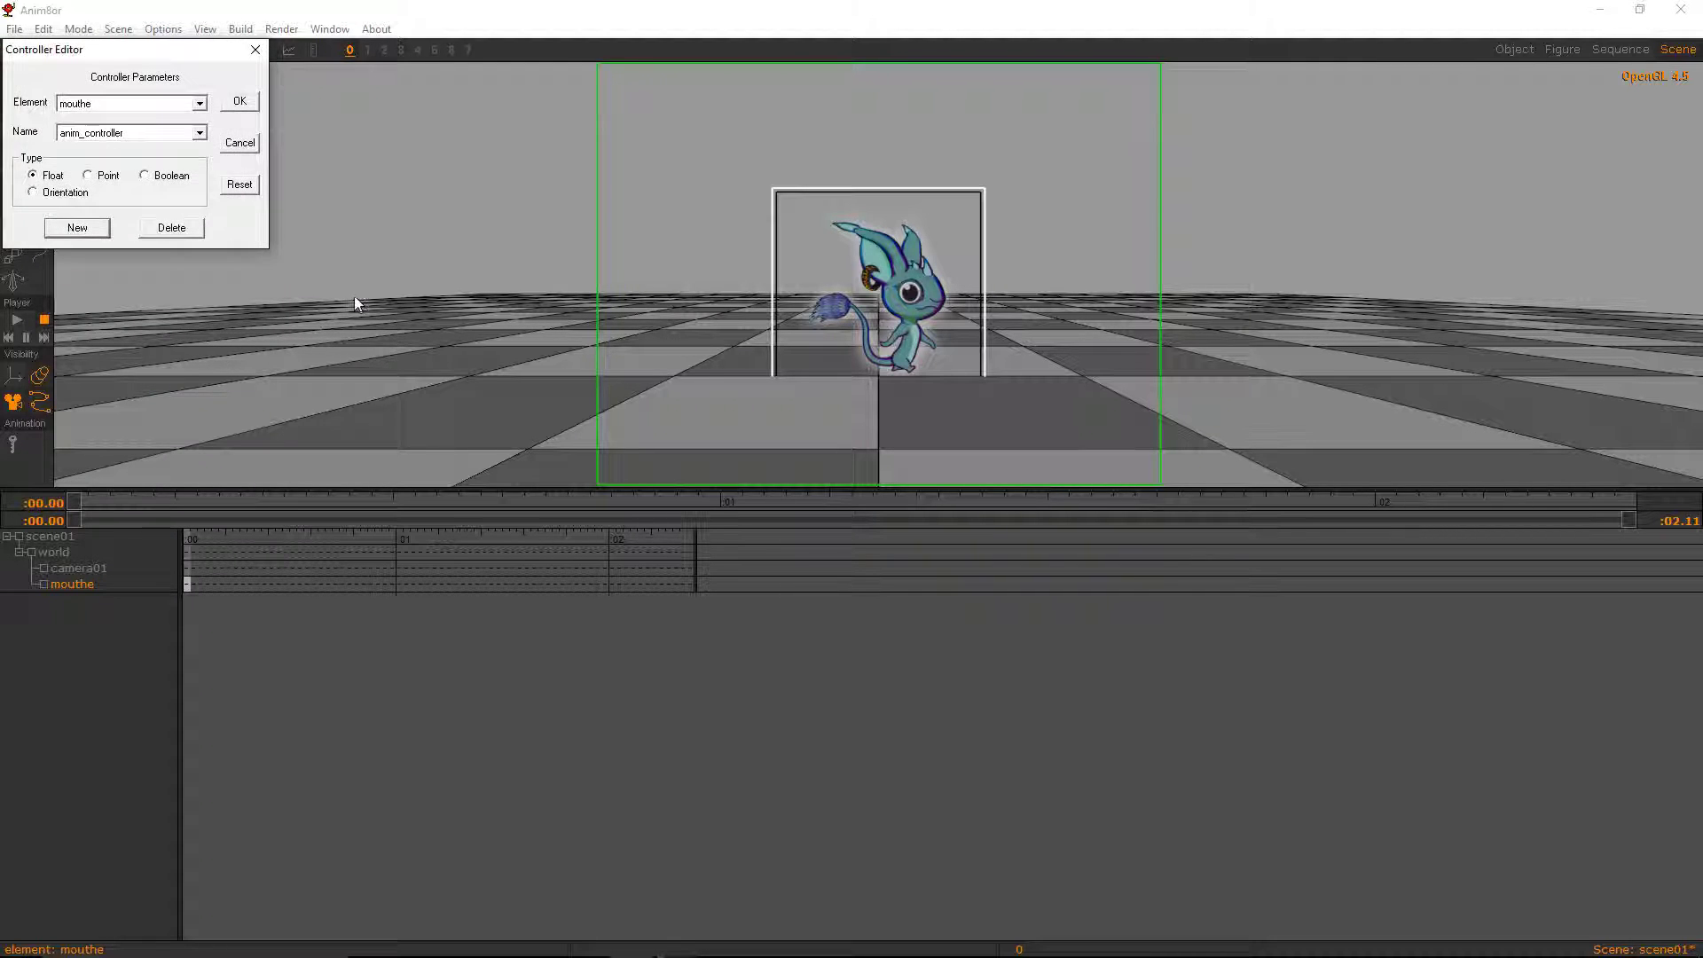
click(252, 103)
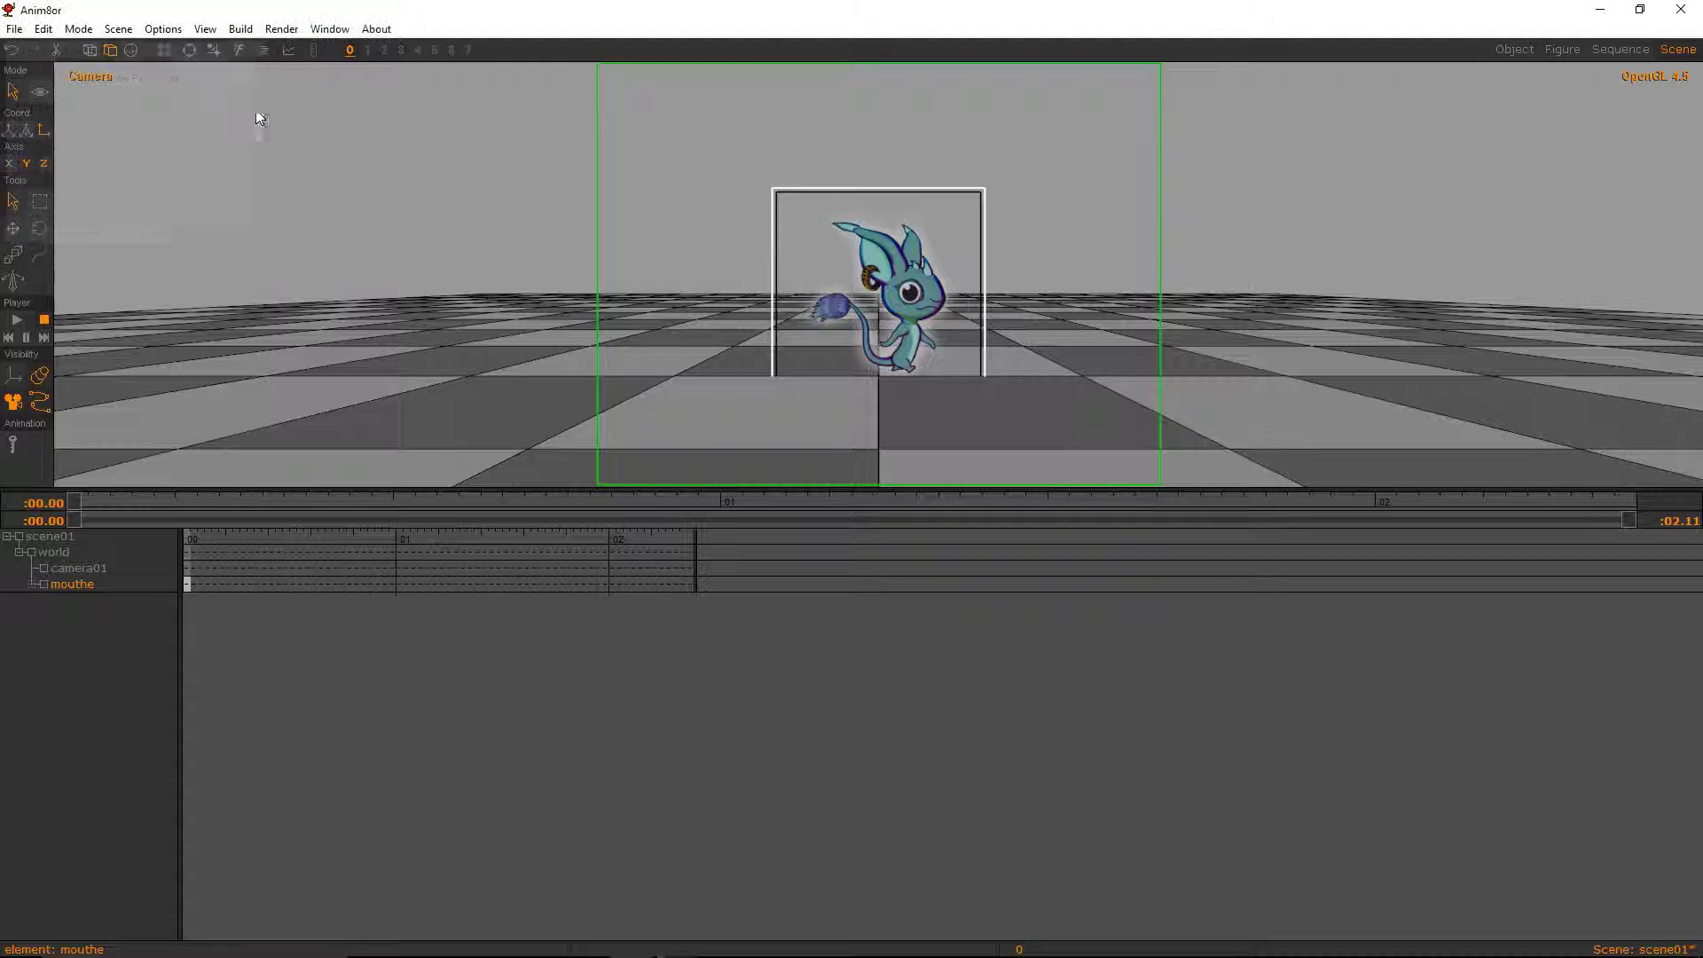
click(30, 586)
- Add a target named sprite_scripts to the scene, parented to world
click(240, 29)
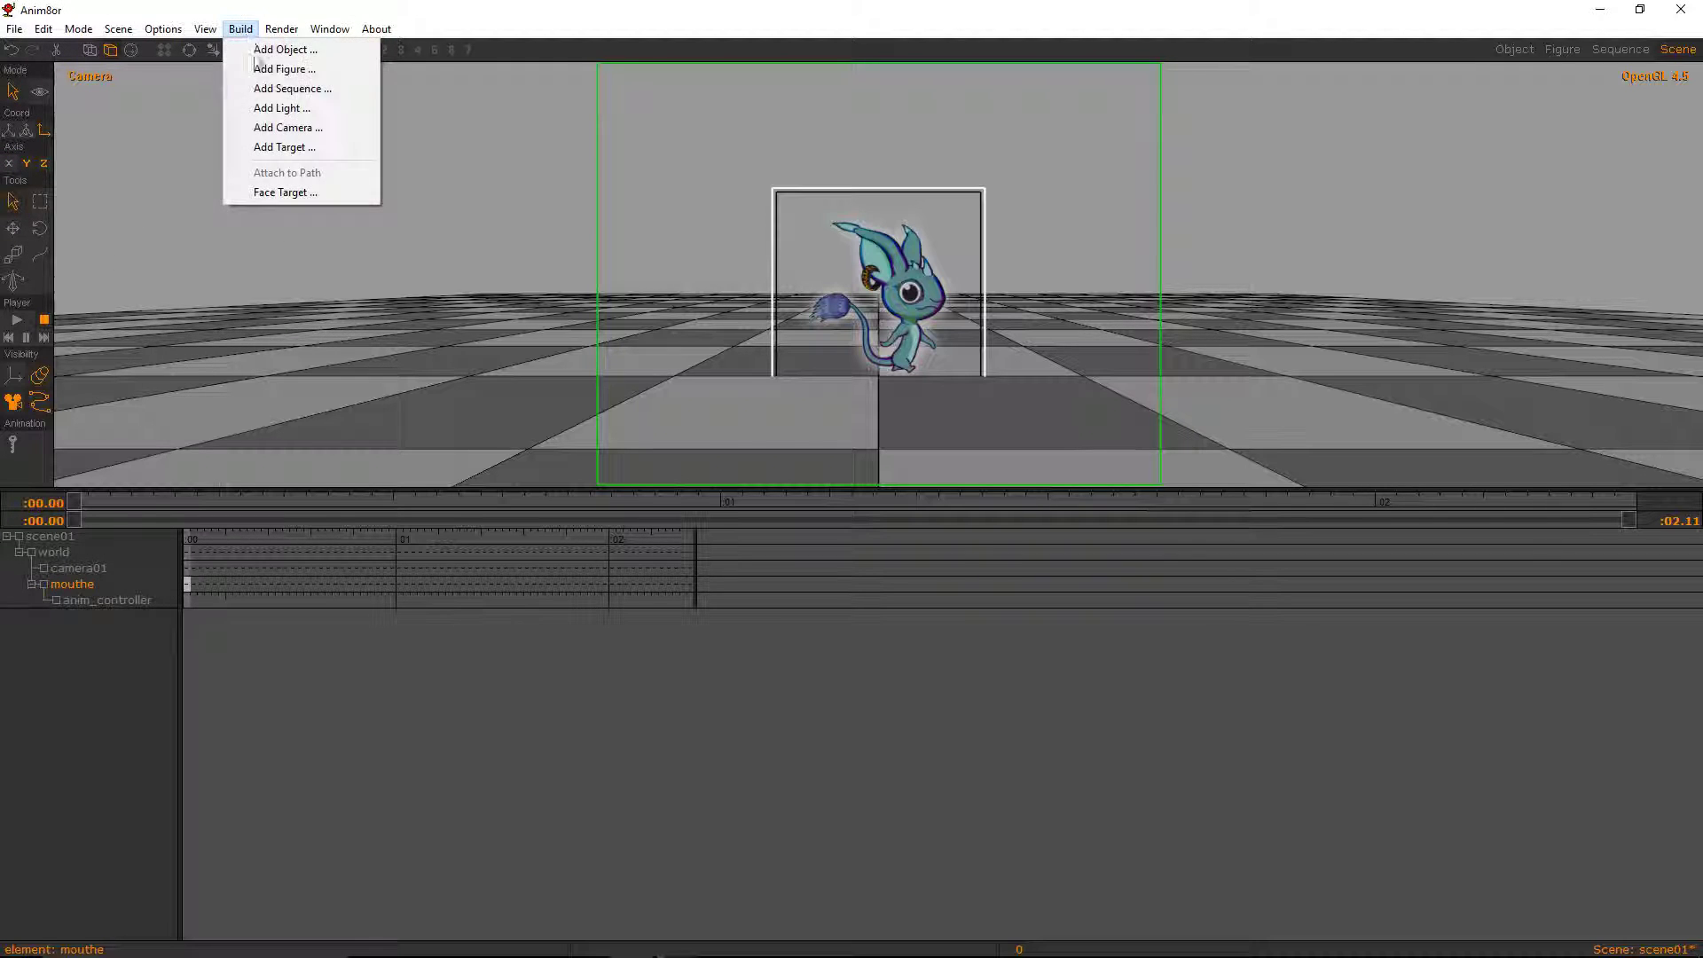
click(284, 147)
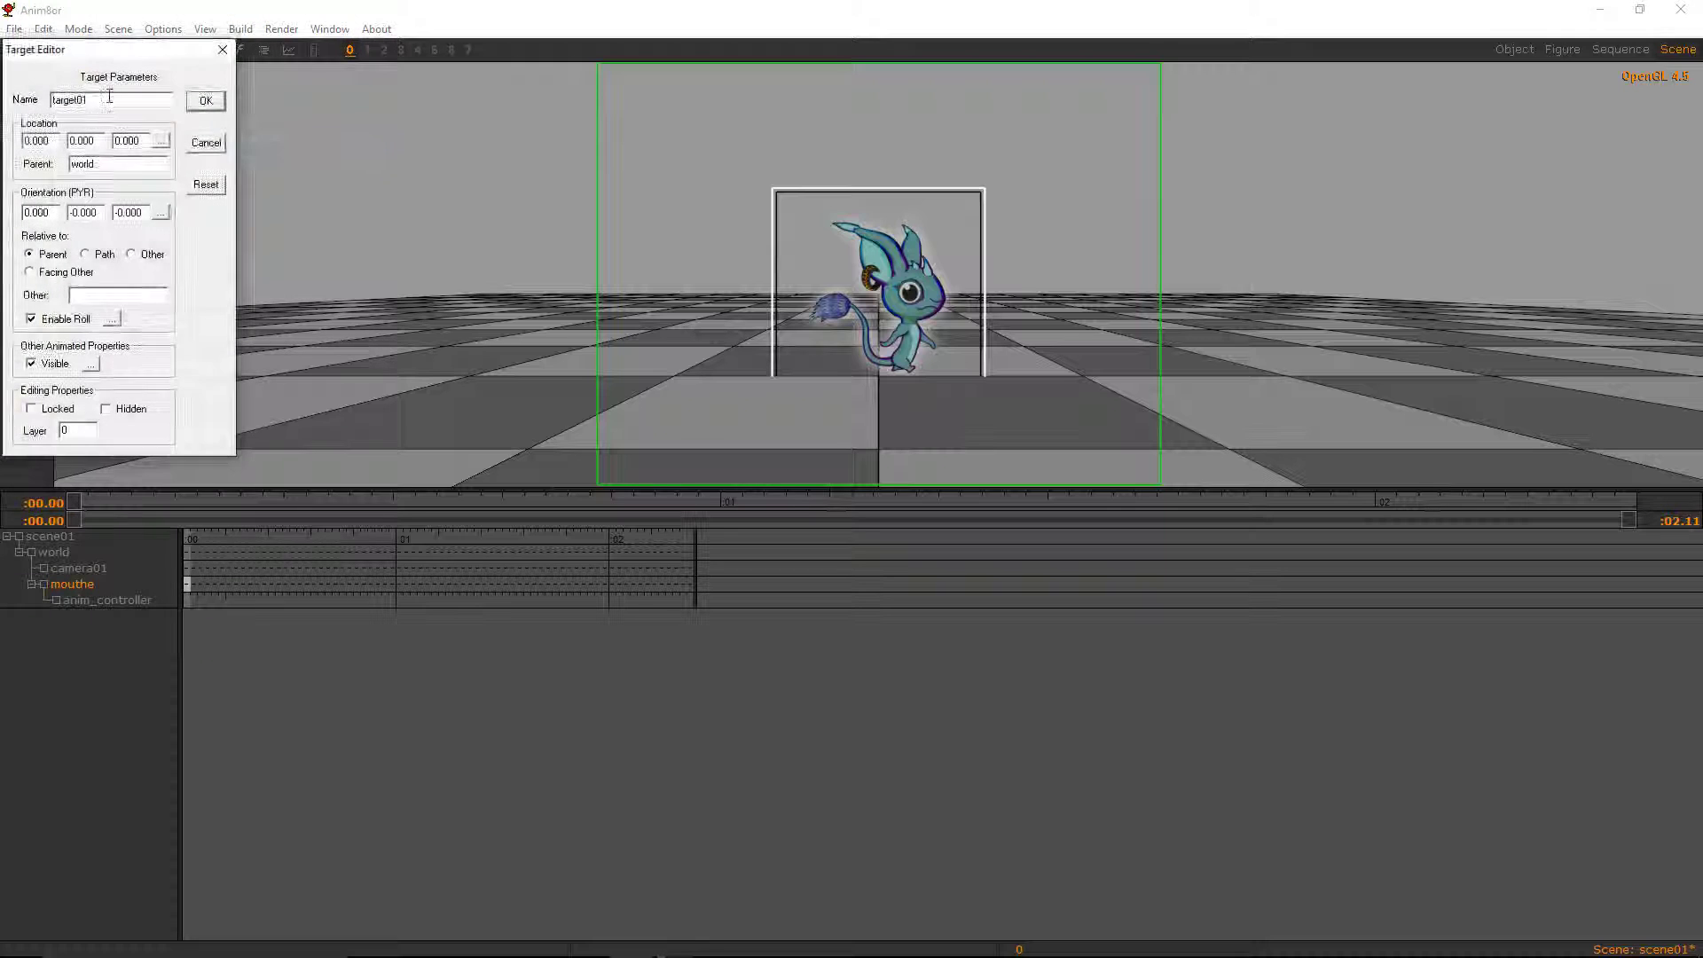
double_click(109, 97)
text(sprite_scripts)
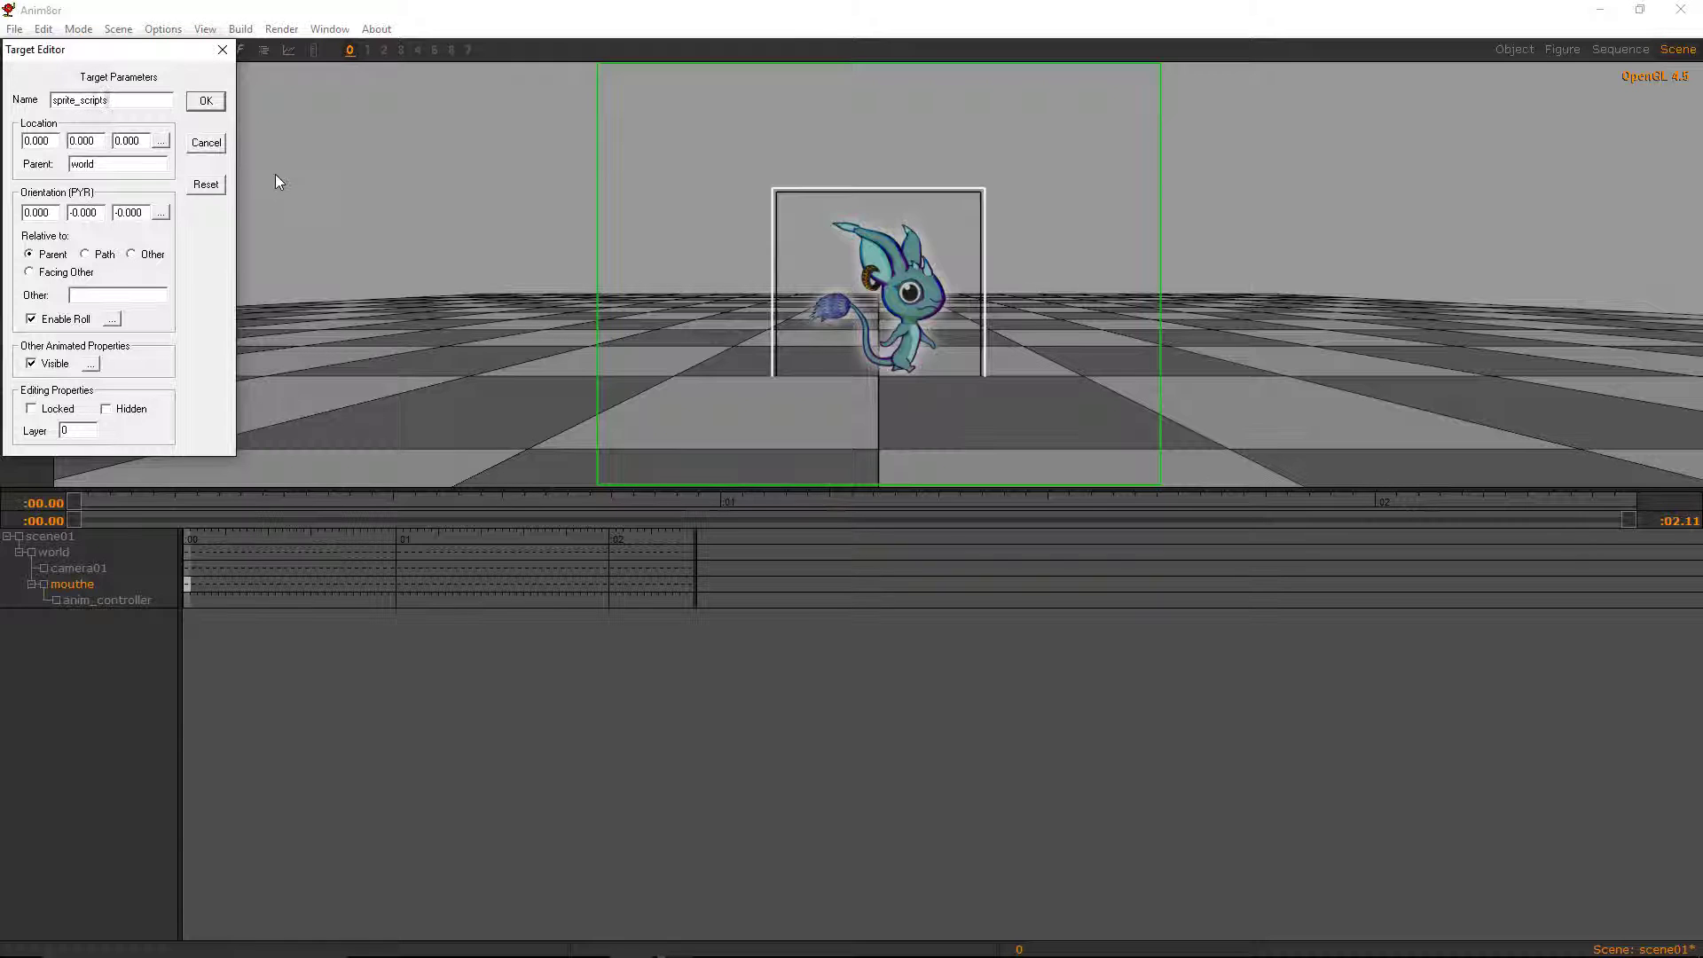
key(Return)
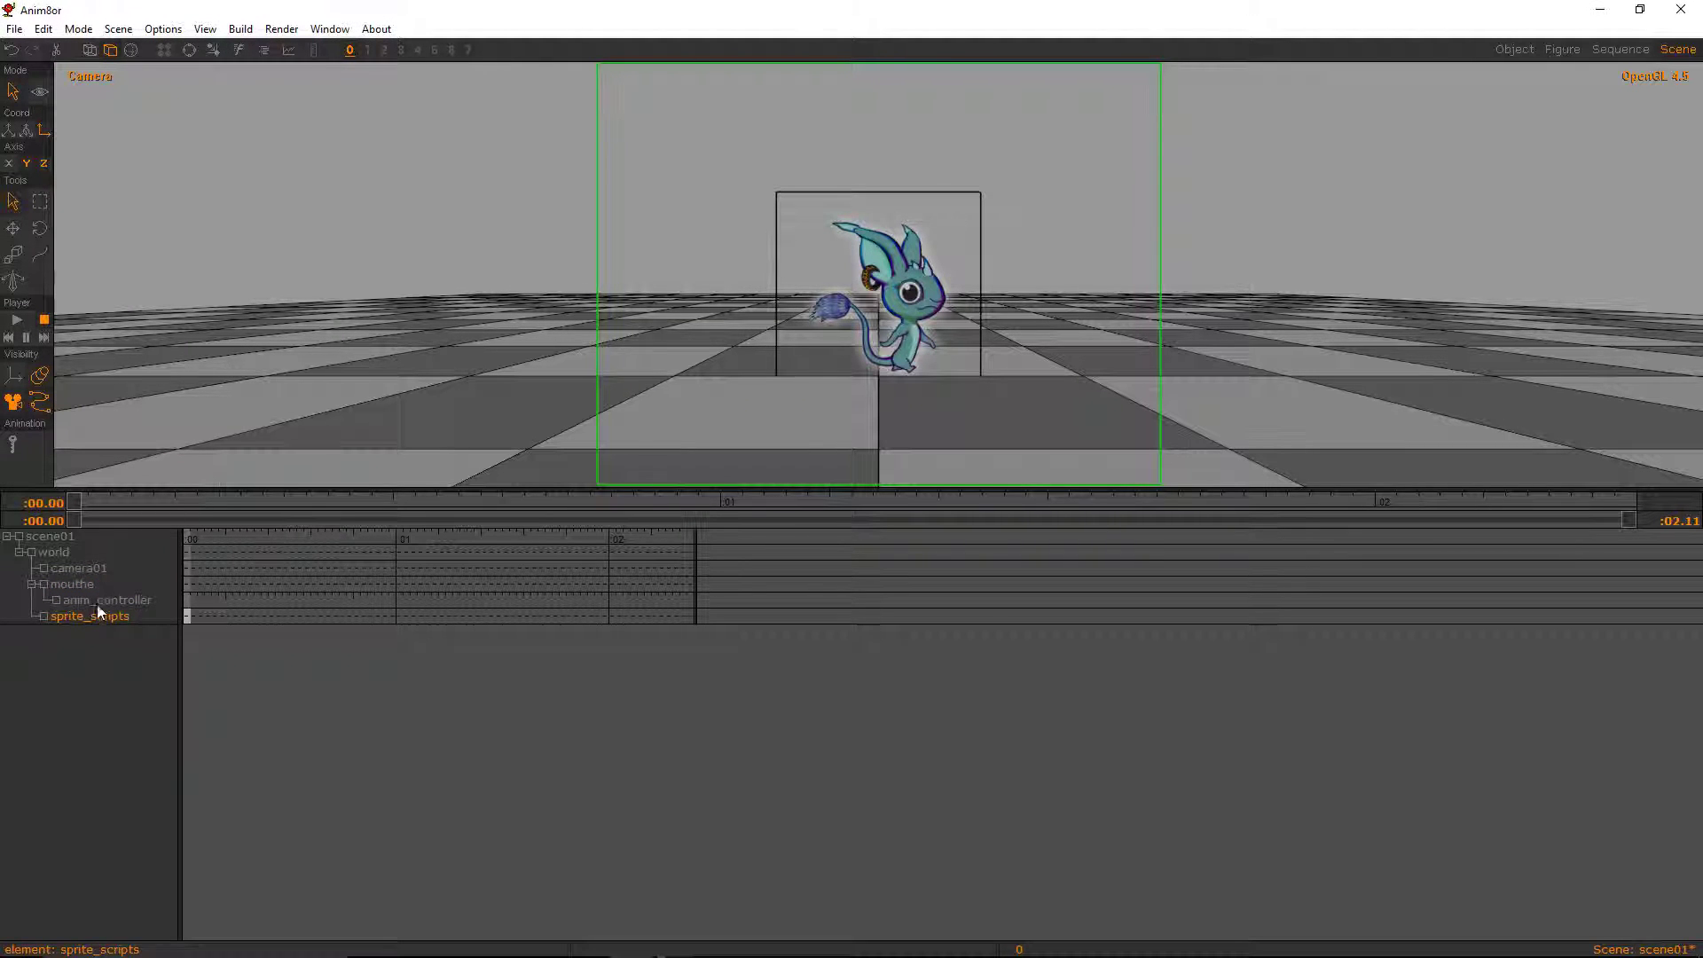
- Add another target to the scene and name it mouthe_script
click(240, 28)
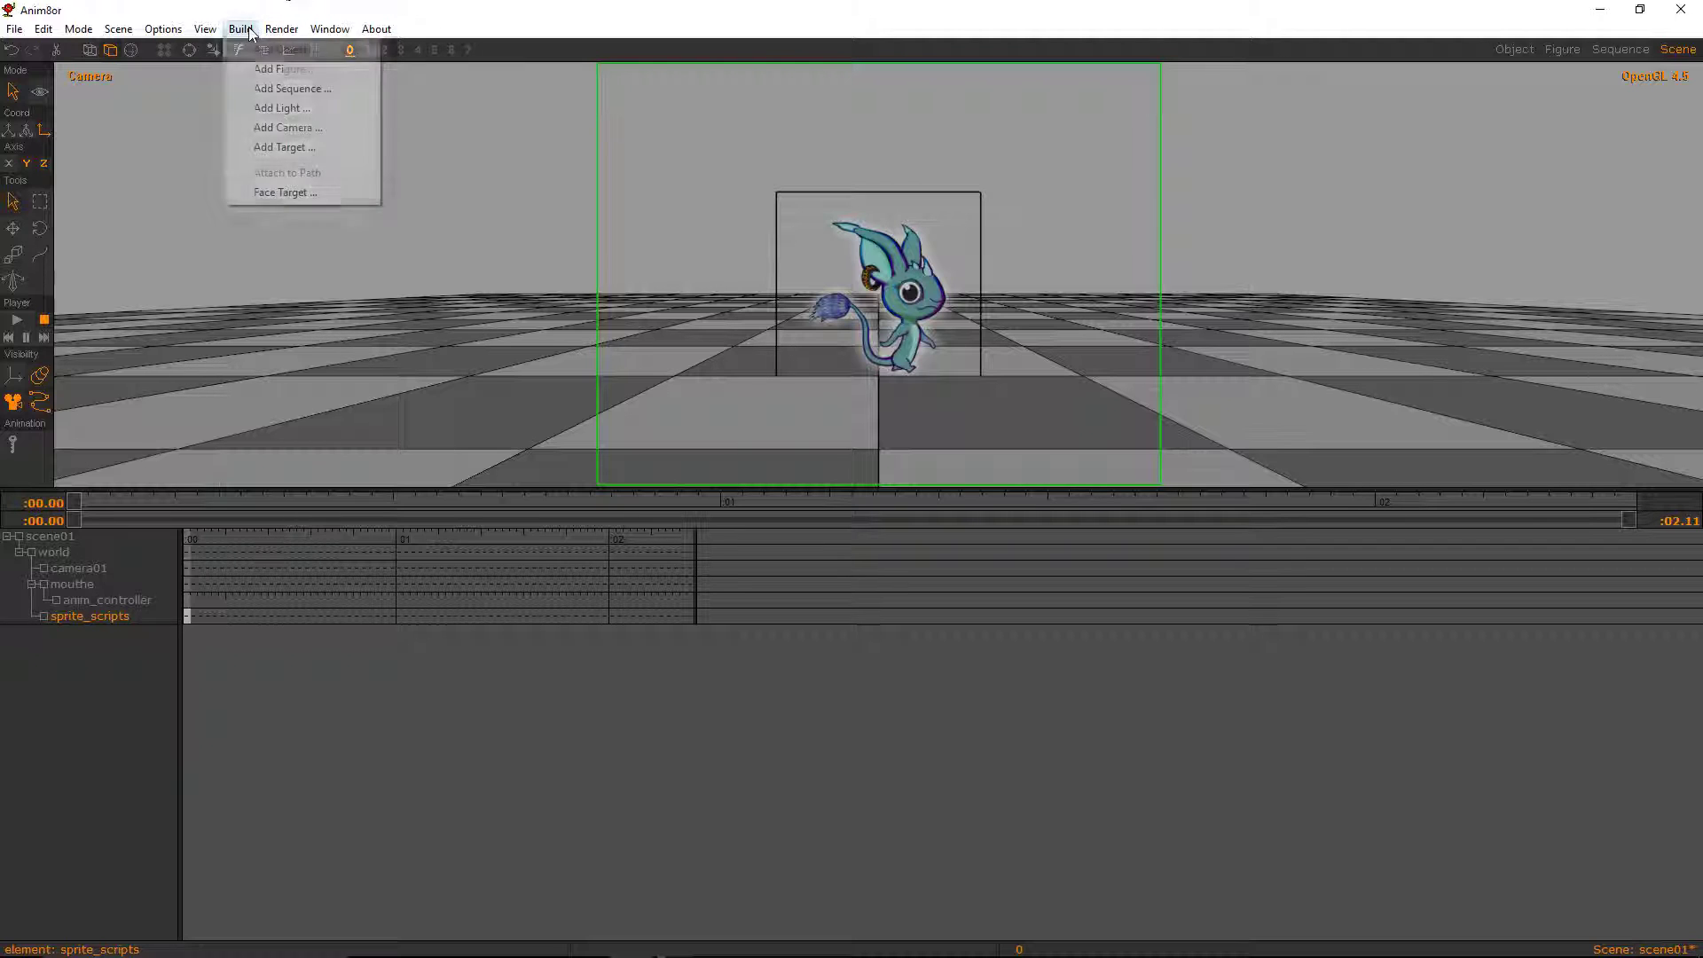
click(298, 147)
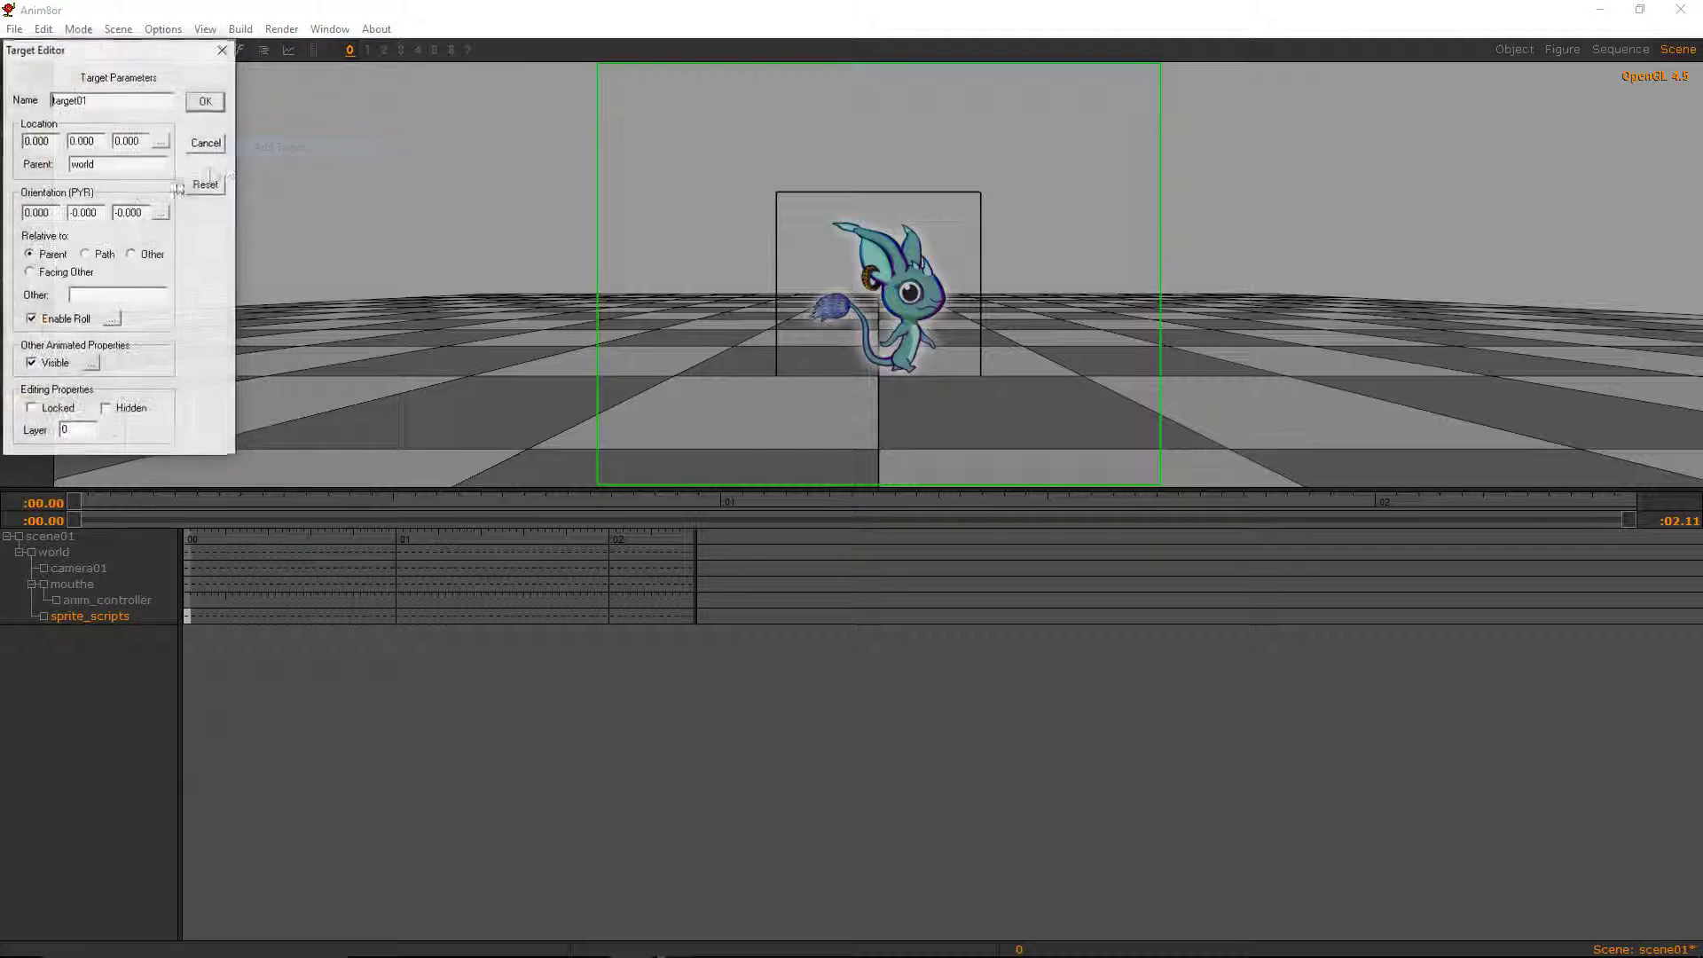
double_click(105, 99)
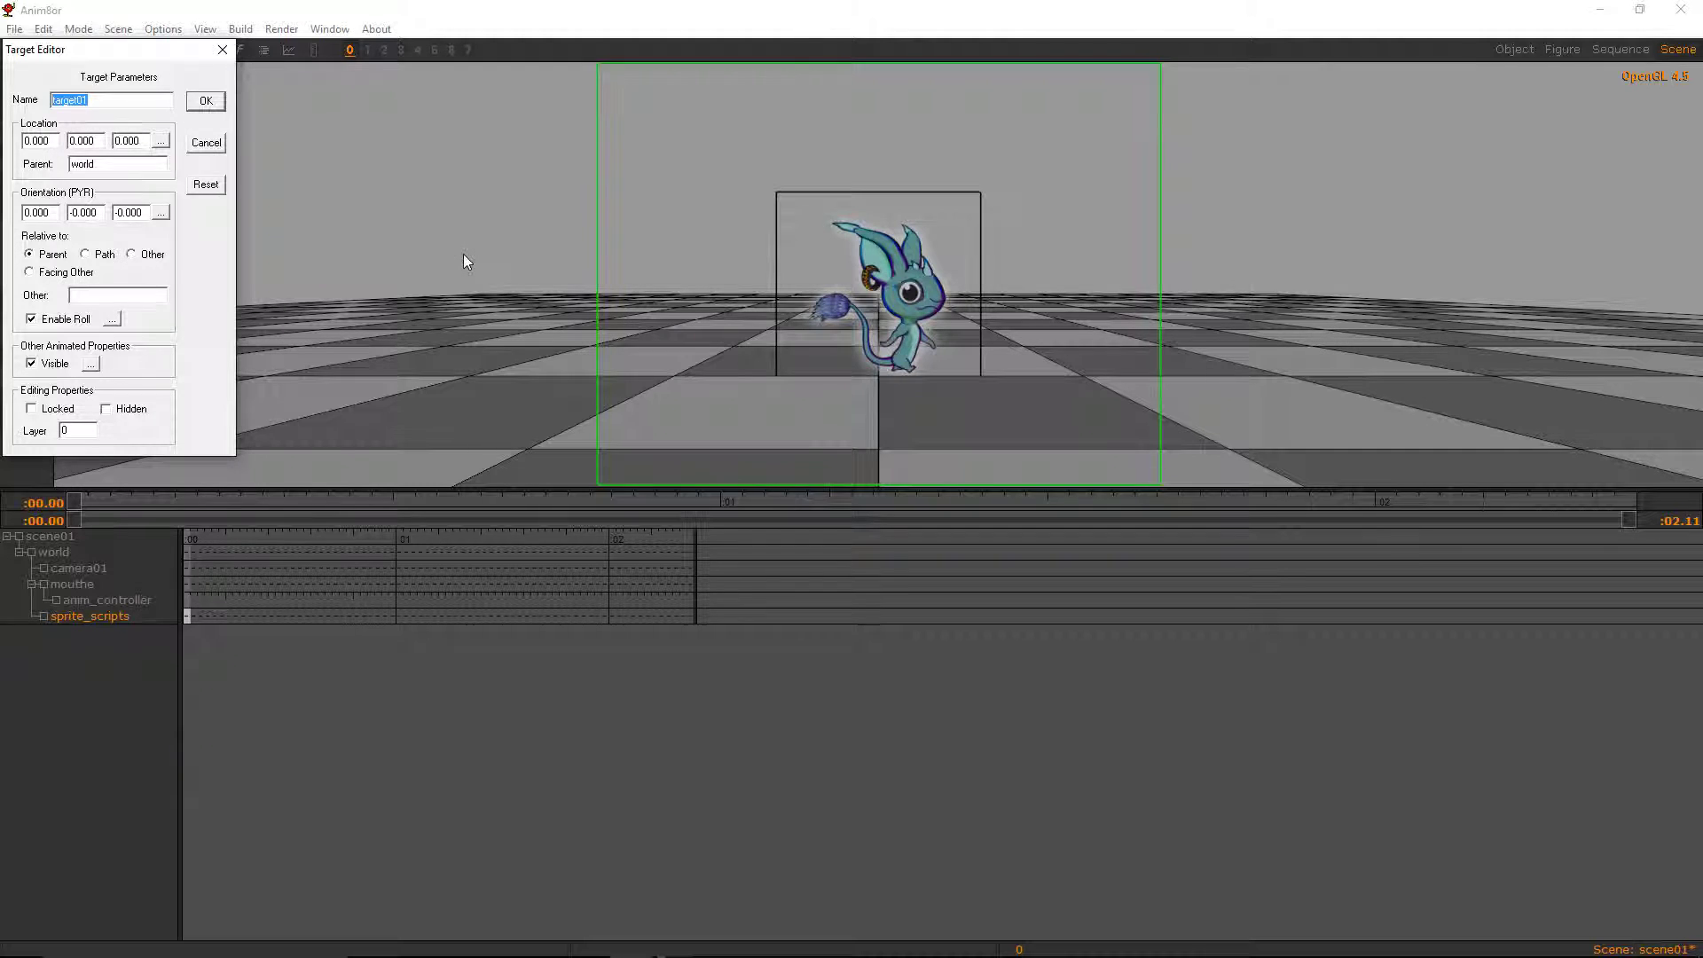
text(mouthe_script)
click(207, 102)
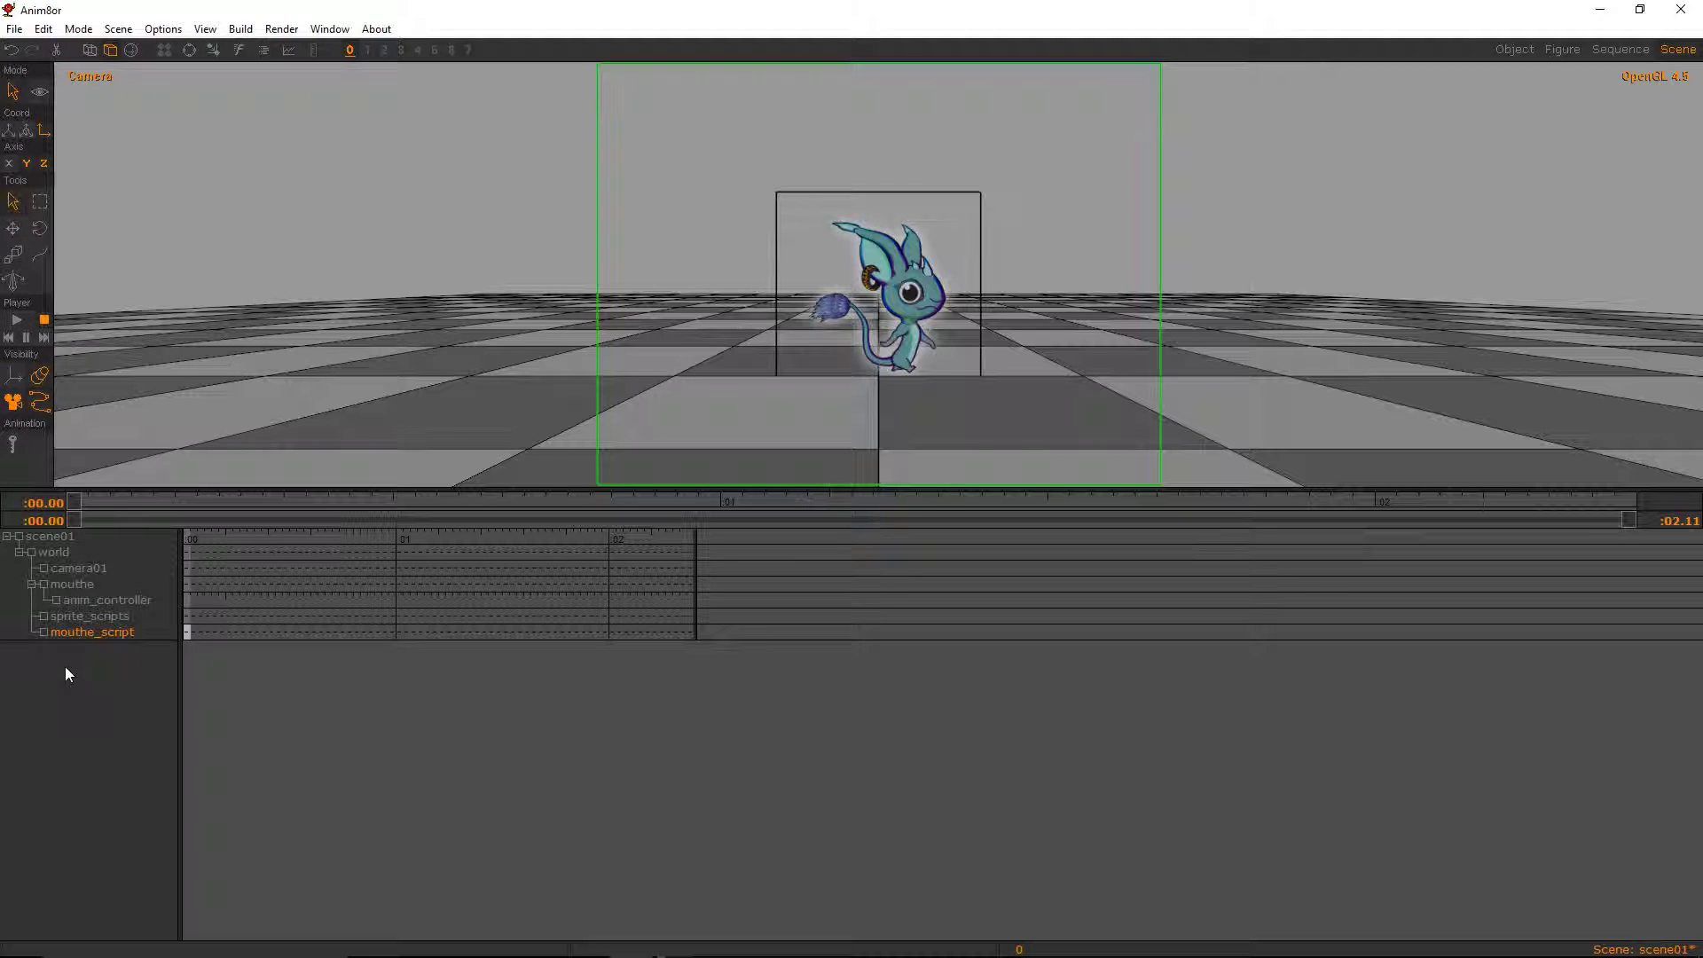
- Set the parent of mouthe_script to sprite_scripts and expand sprite_scripts in the timeline tree
double_click(87, 632)
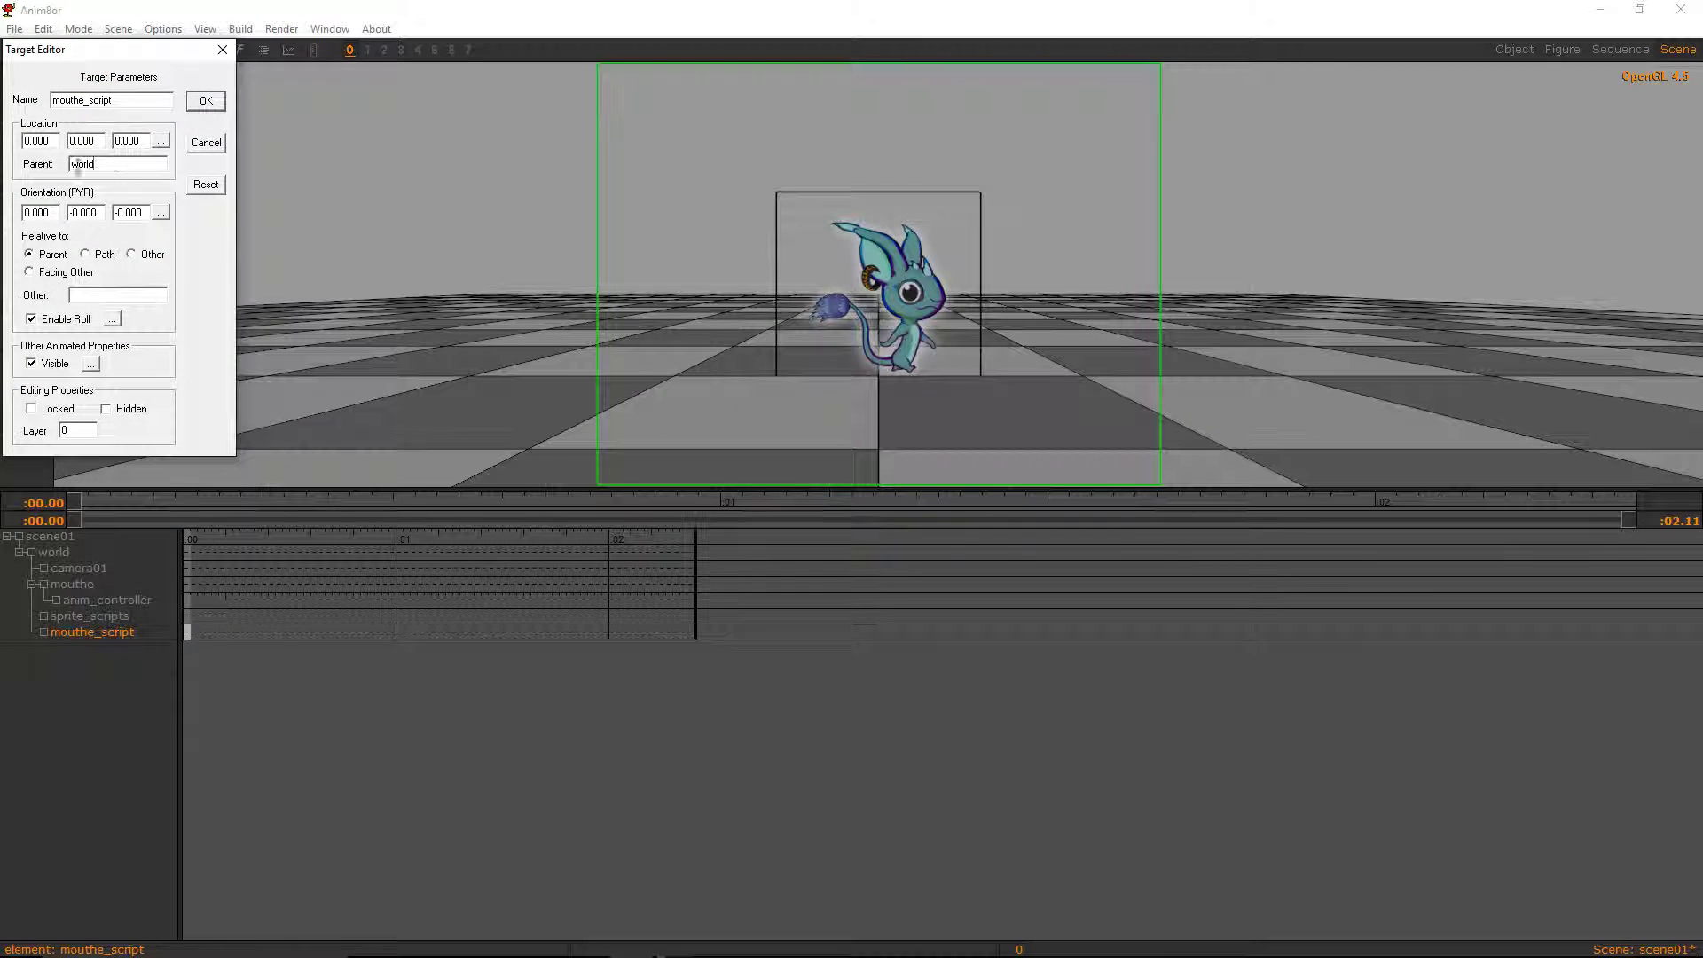
double_click(79, 165)
text(sprite_scripts)
key(Return)
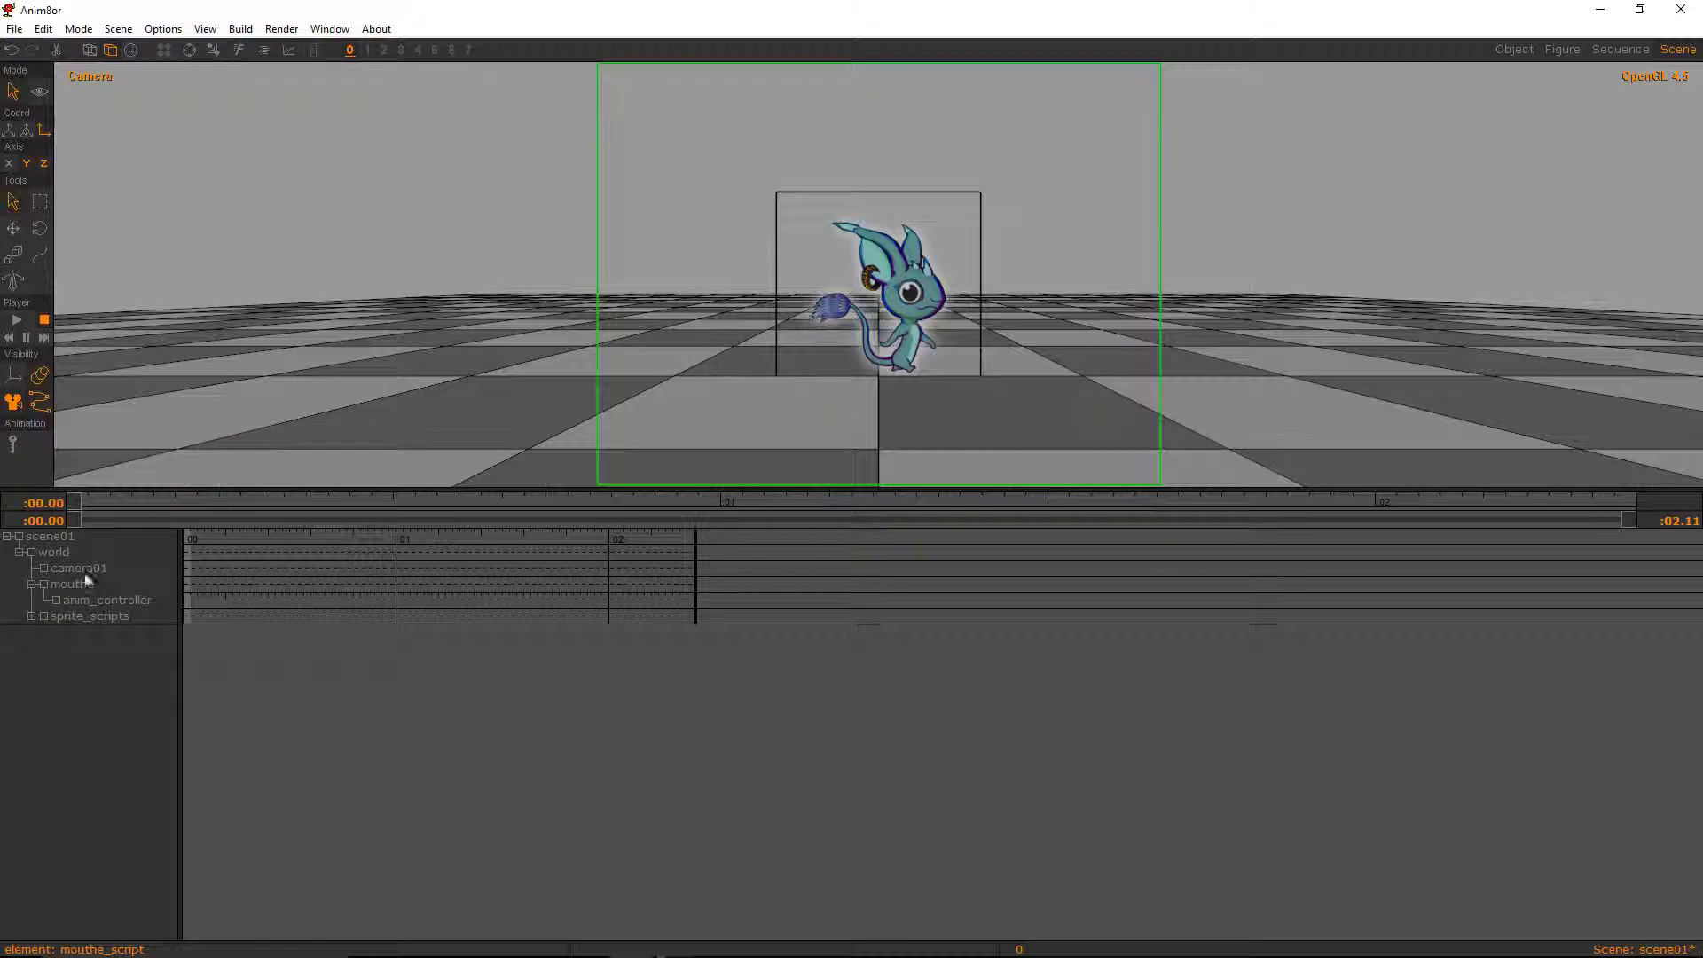
click(31, 617)
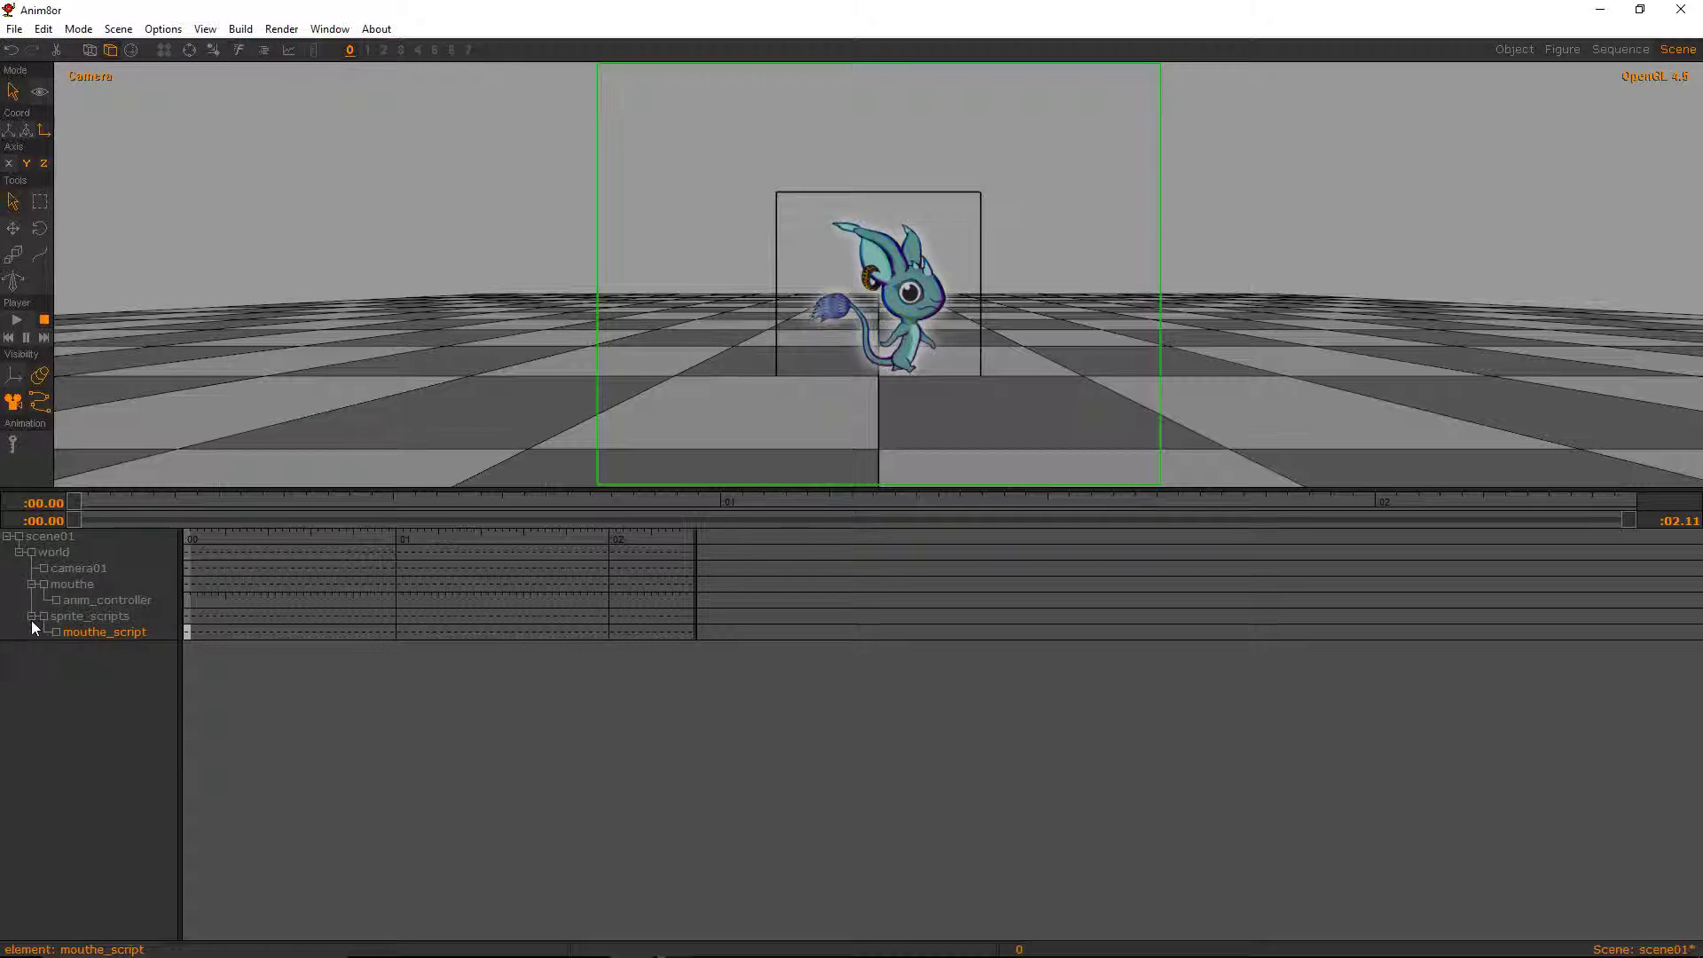
- Turn on the expression for the mouthe_script target's location and open its script for editing
double_click(119, 632)
click(162, 142)
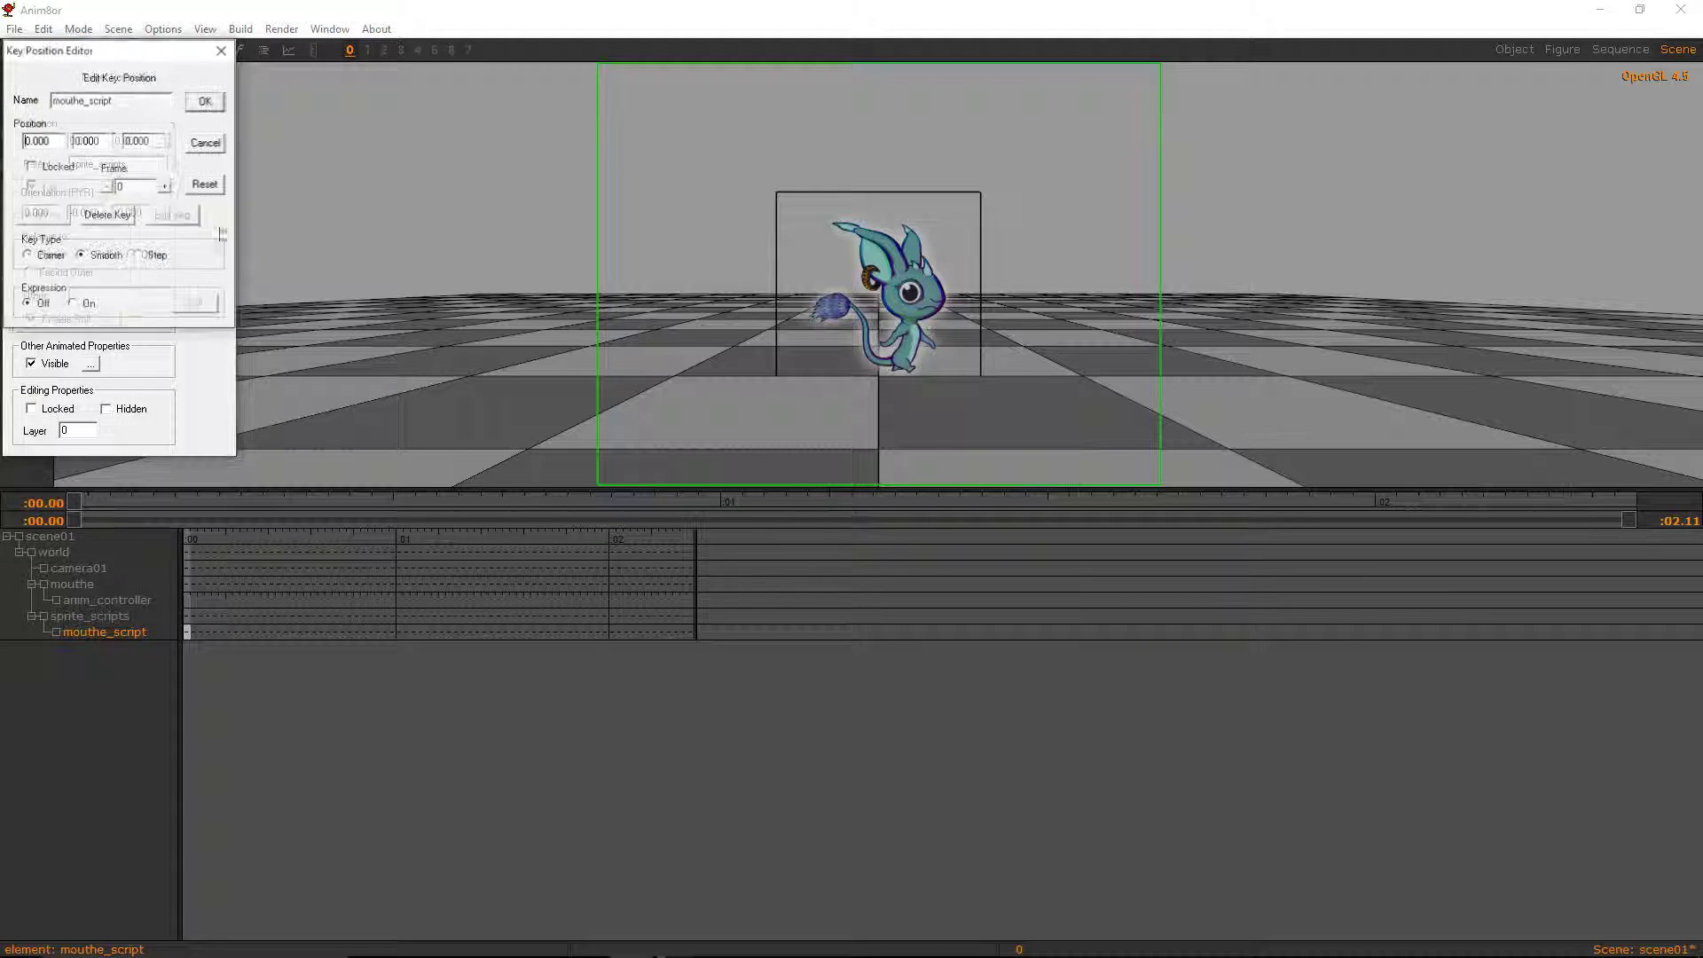
click(74, 305)
click(197, 304)
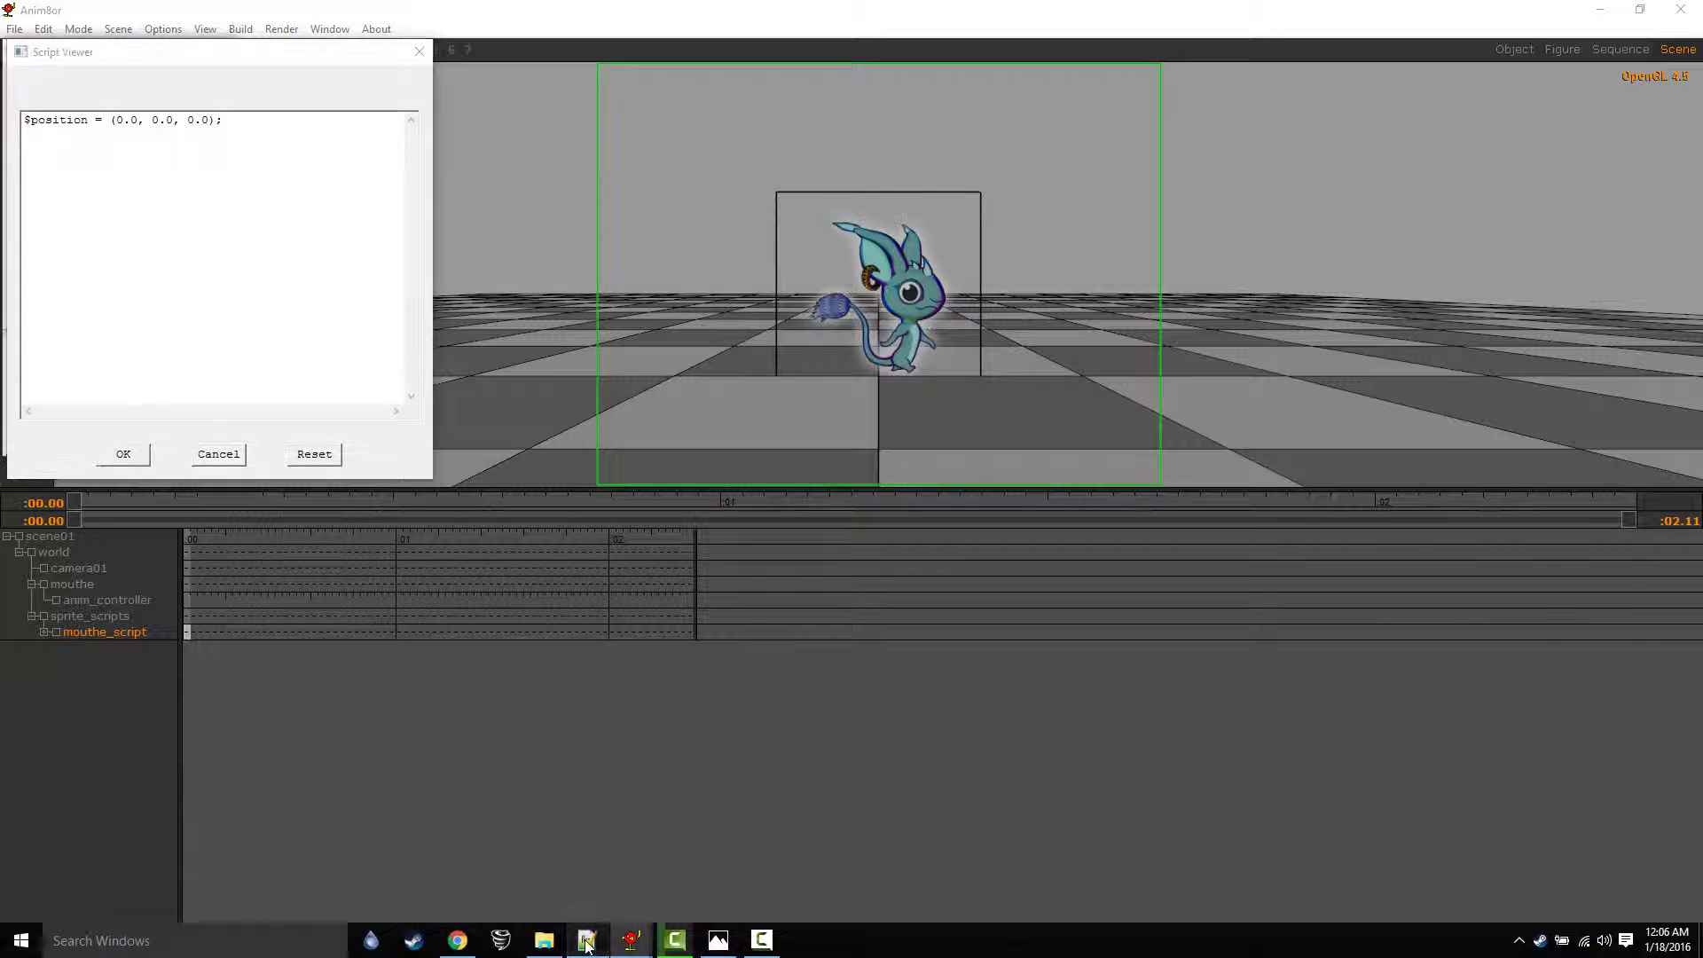
- Switch to Notepad++ and copy the entire sprite_controller.a8s script into a new file
key(alt+Tab)
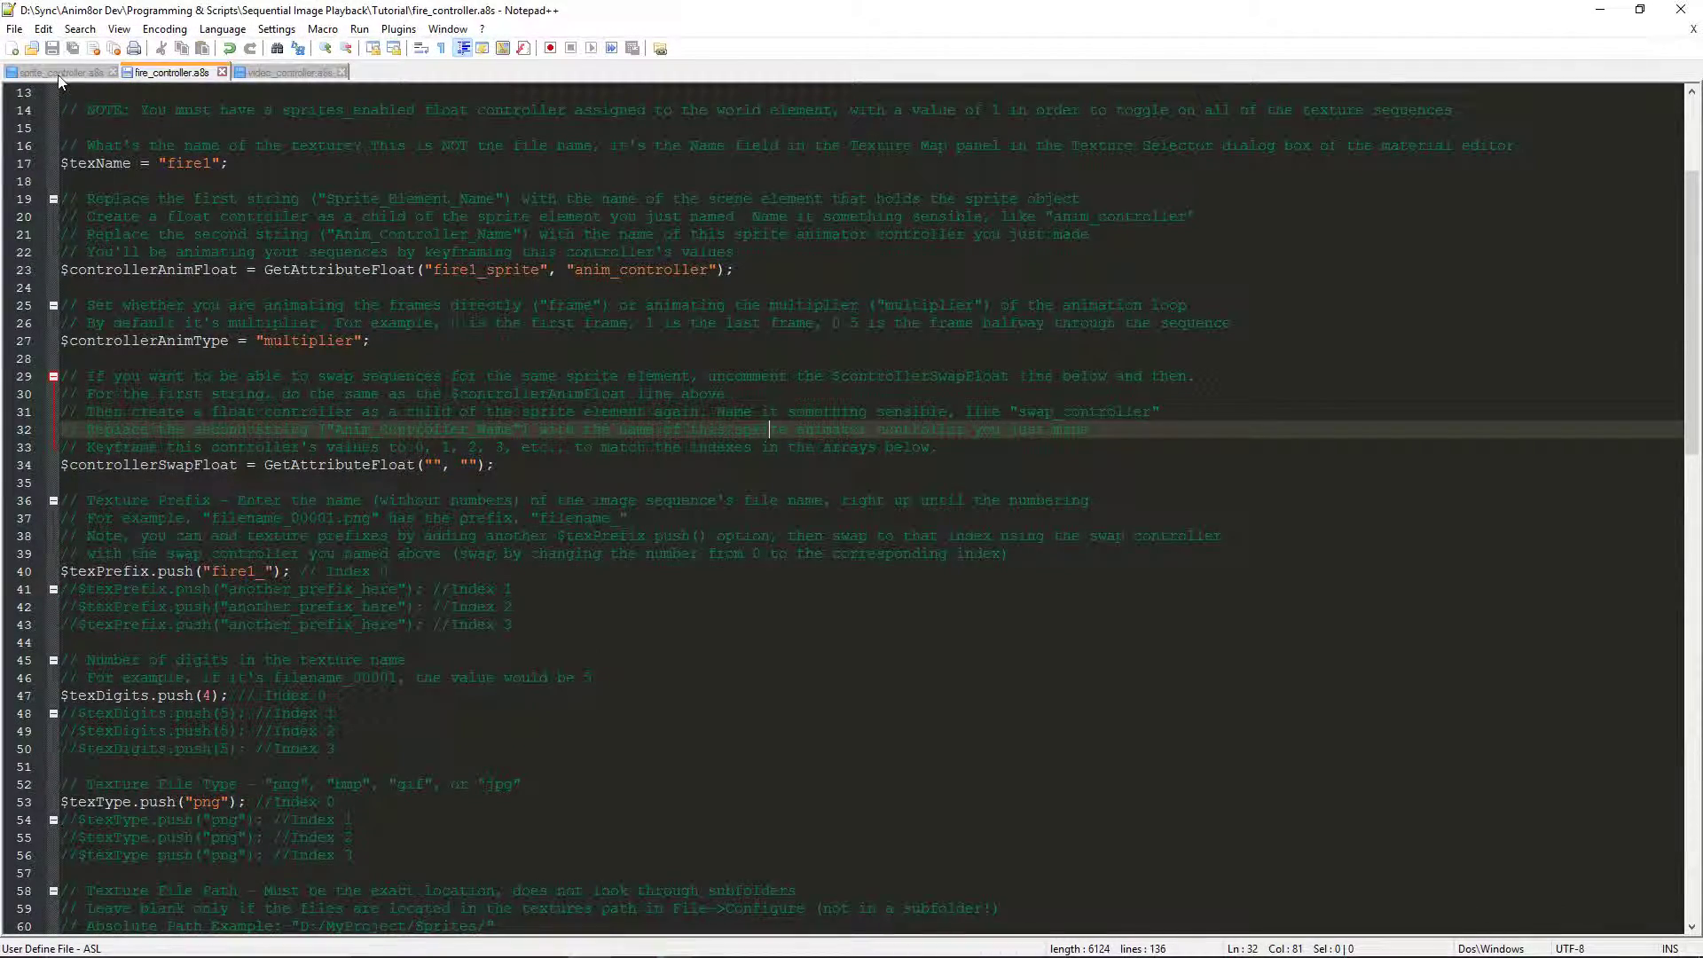
key(ctrl+Tab)
key(ctrl+a)
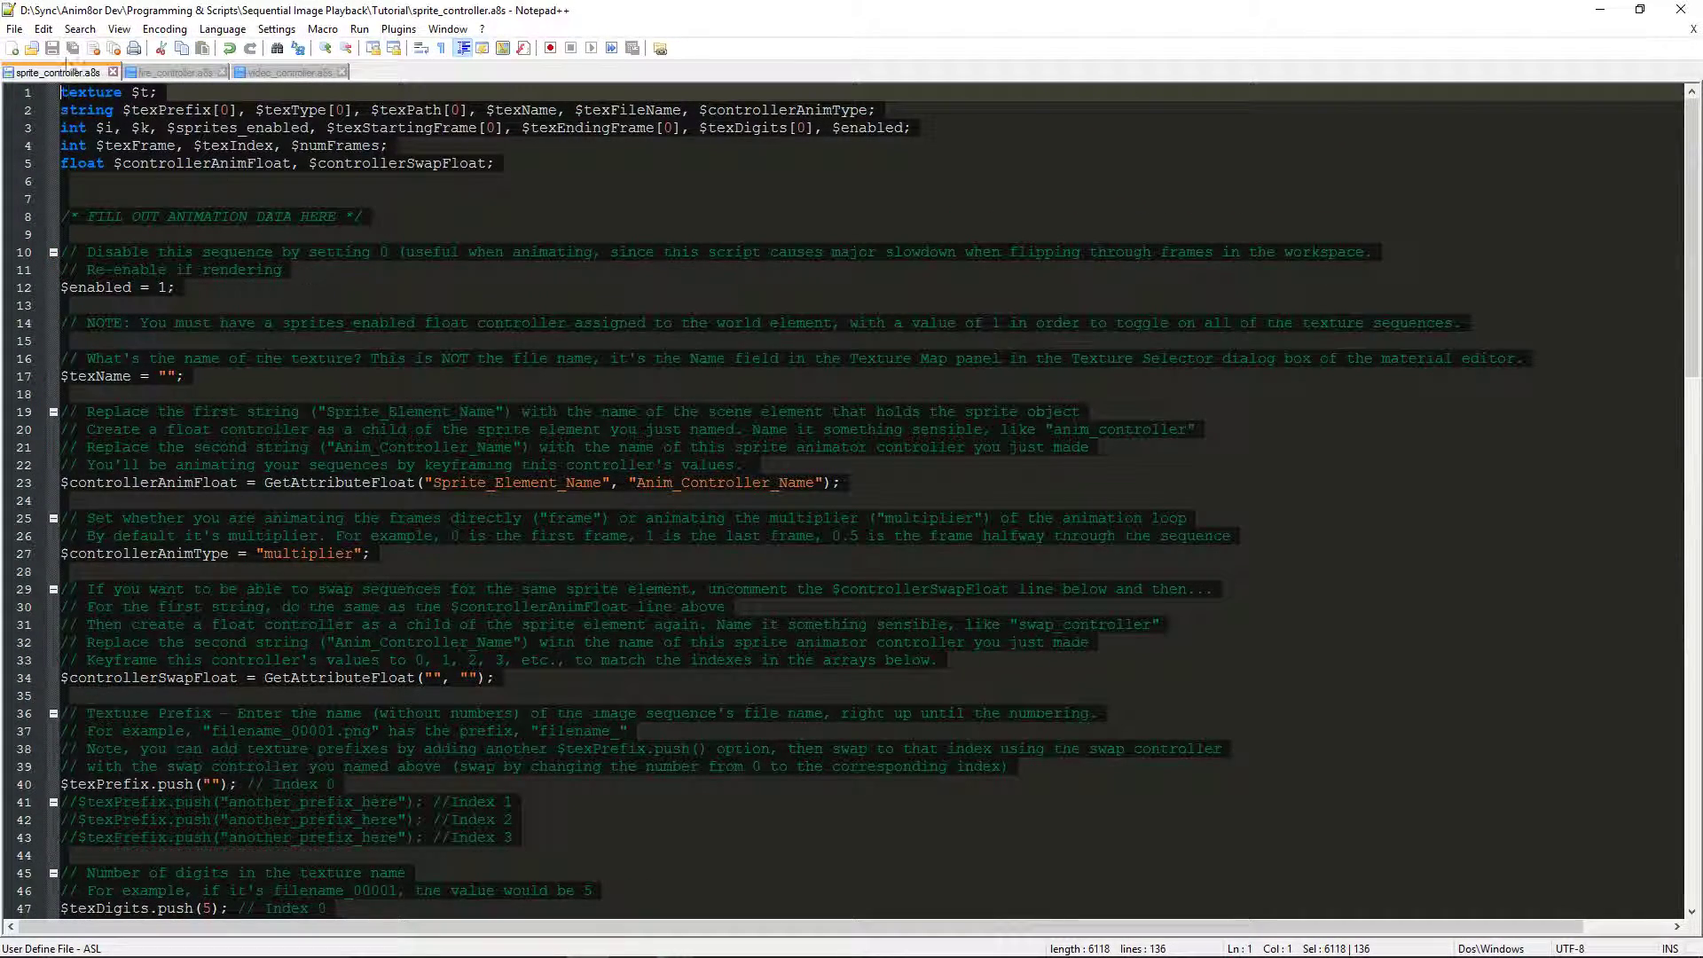
click(11, 49)
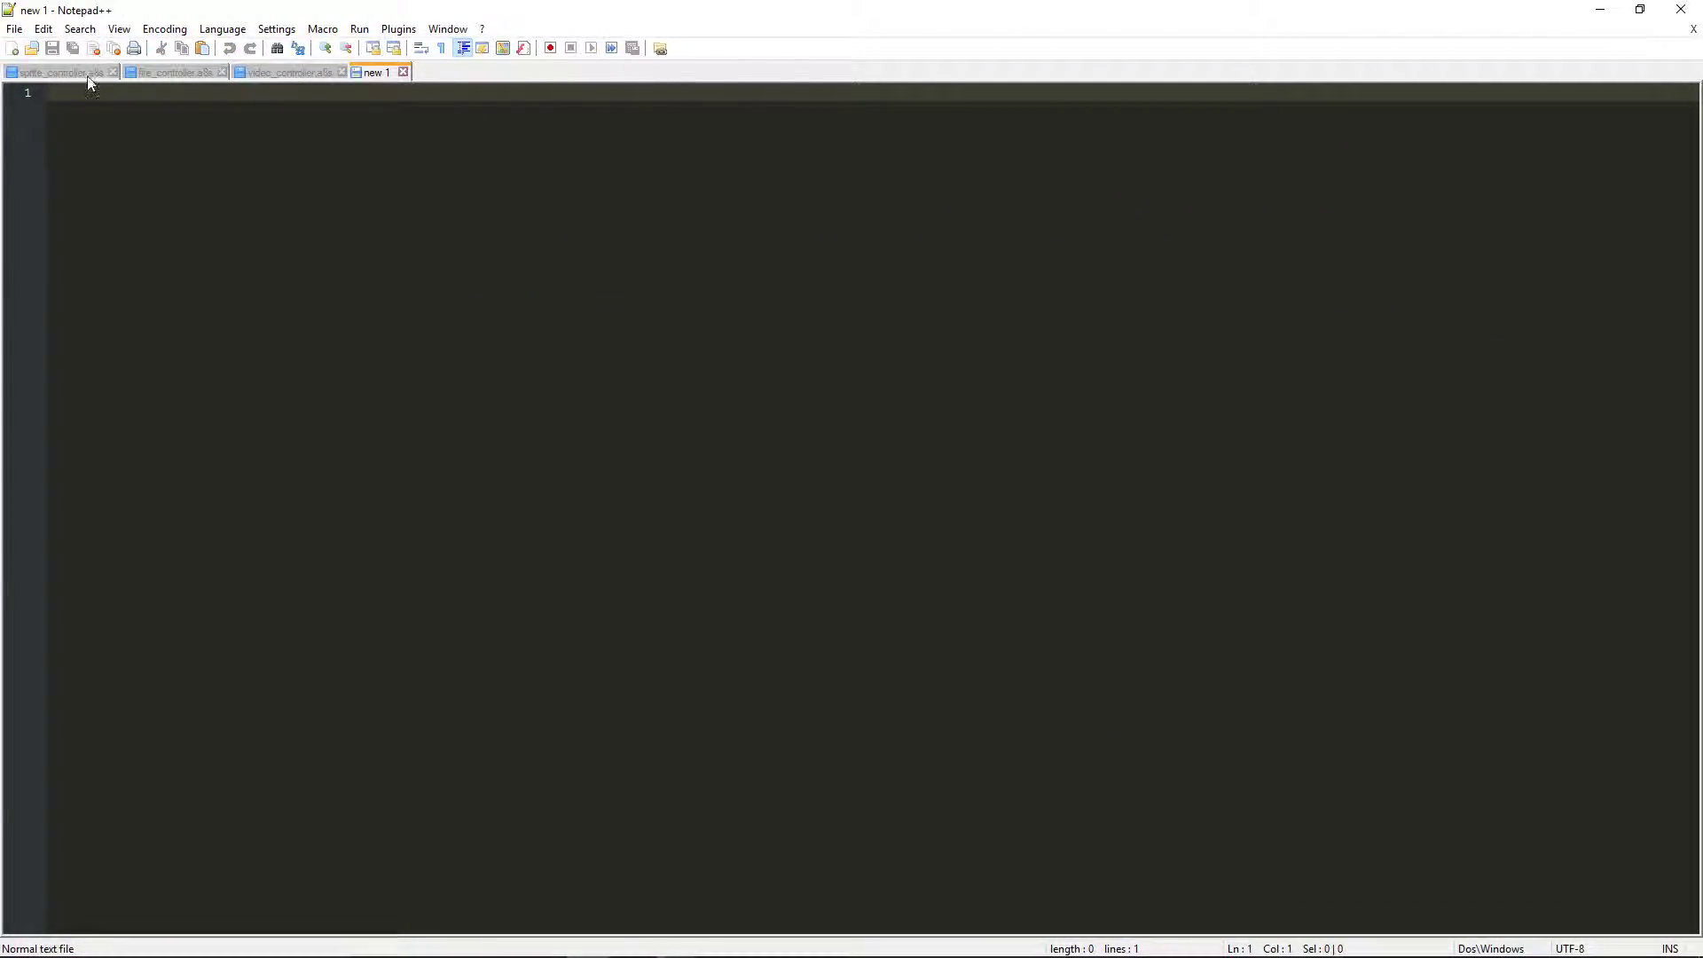
key(ctrl+v)
- Save the new script file as mouthe.a8s in the Tutorial folder
click(14, 28)
click(97, 147)
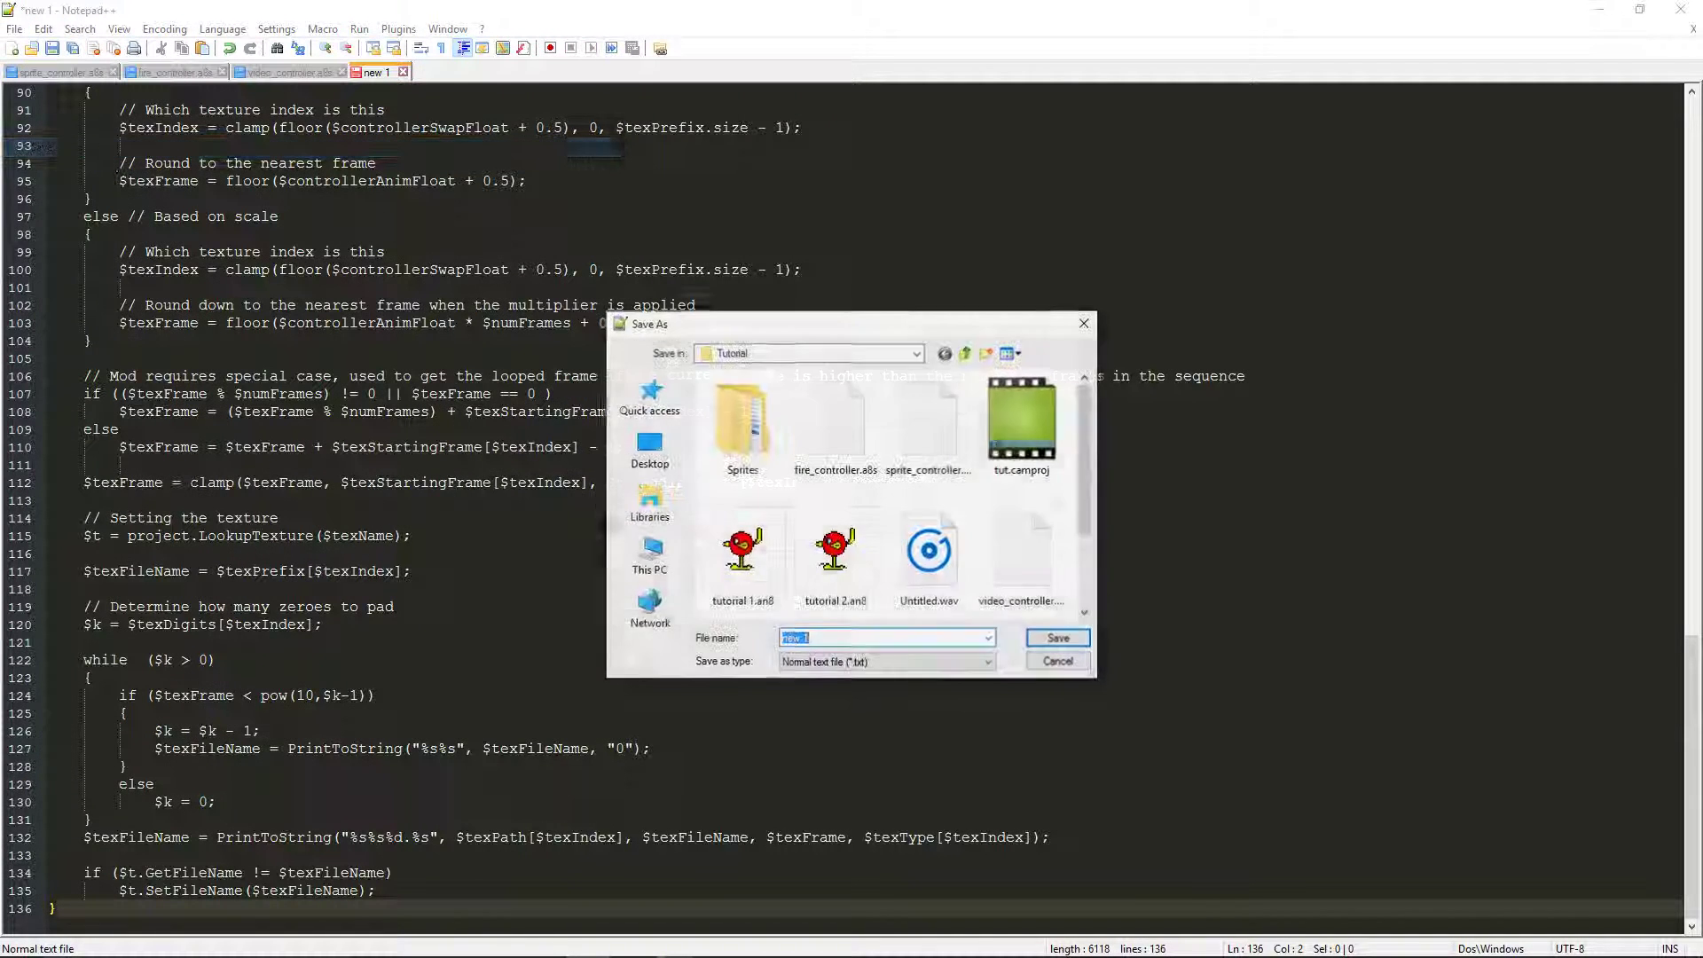
text(mouthe)
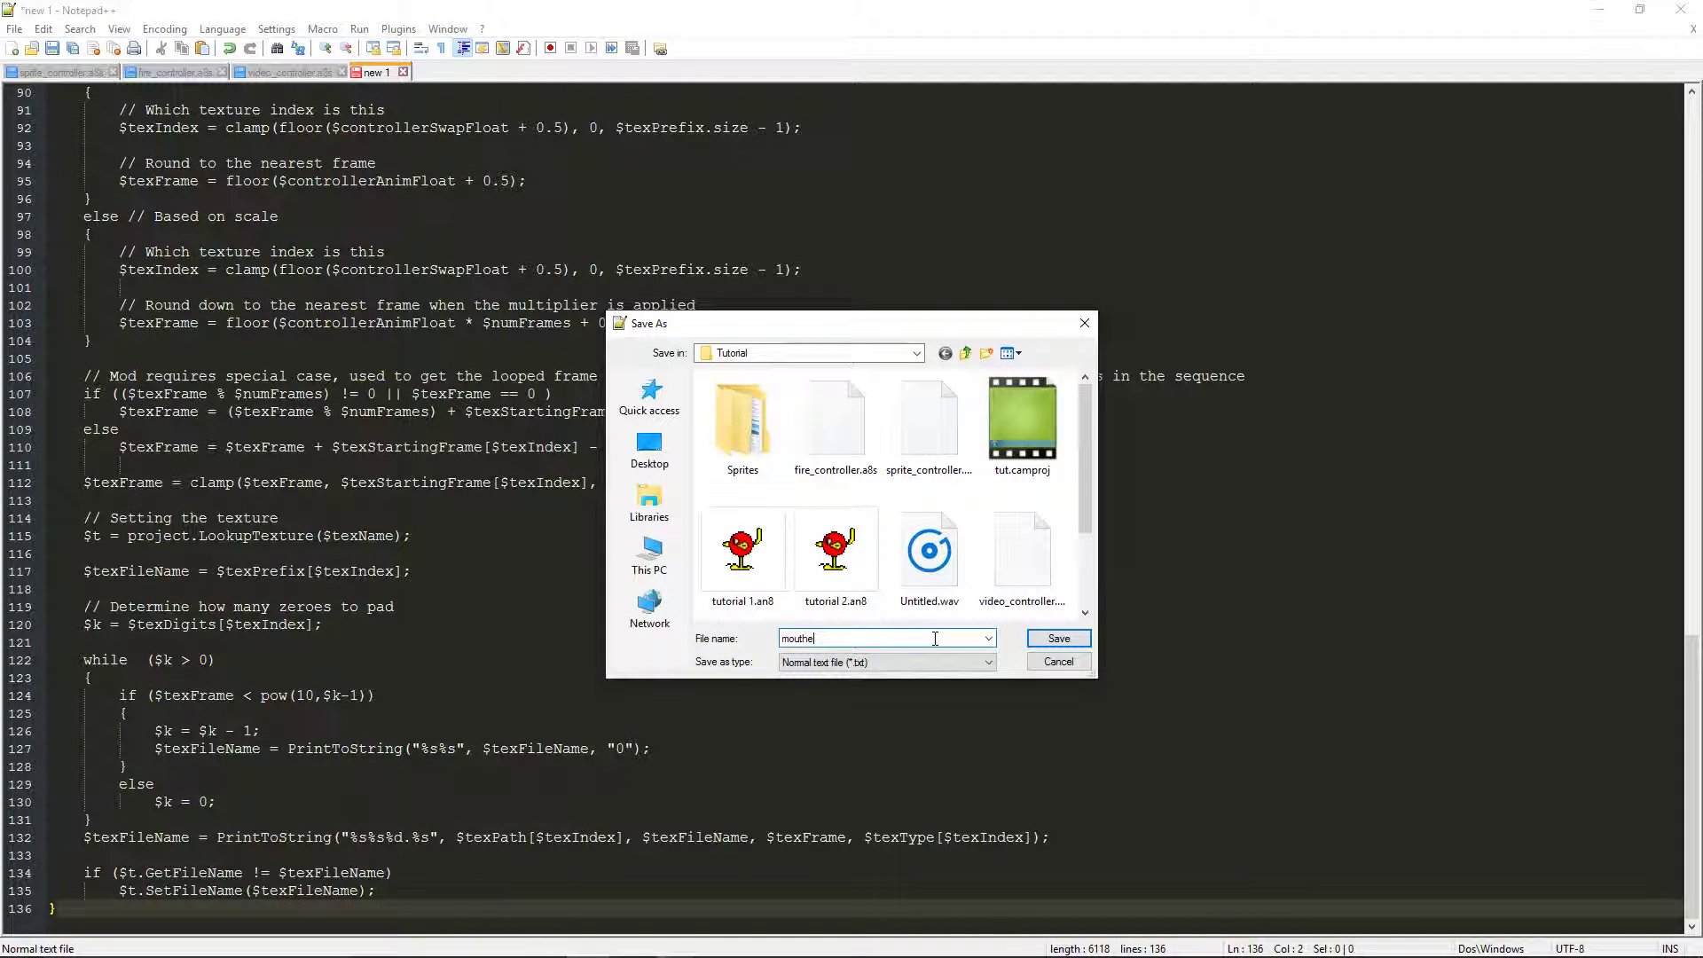
text(.a8s)
key(Return)
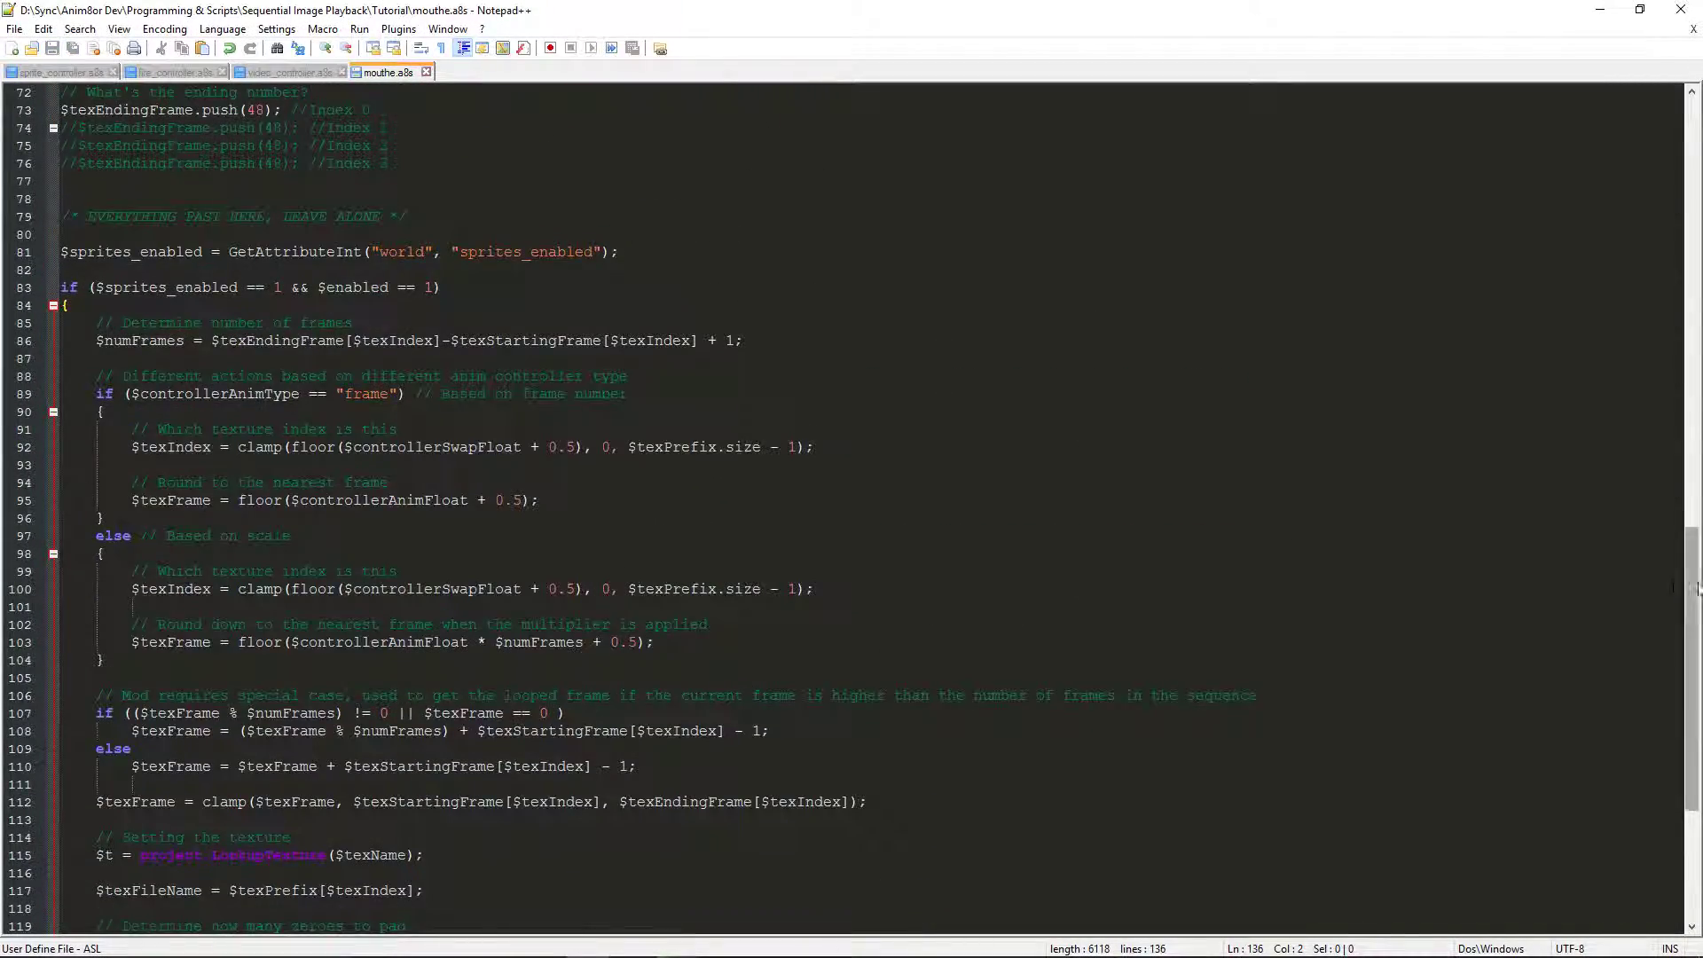
- Set the $texName value in the script's animation data section to "mouthe"
drag(1694, 585, 1698, 153)
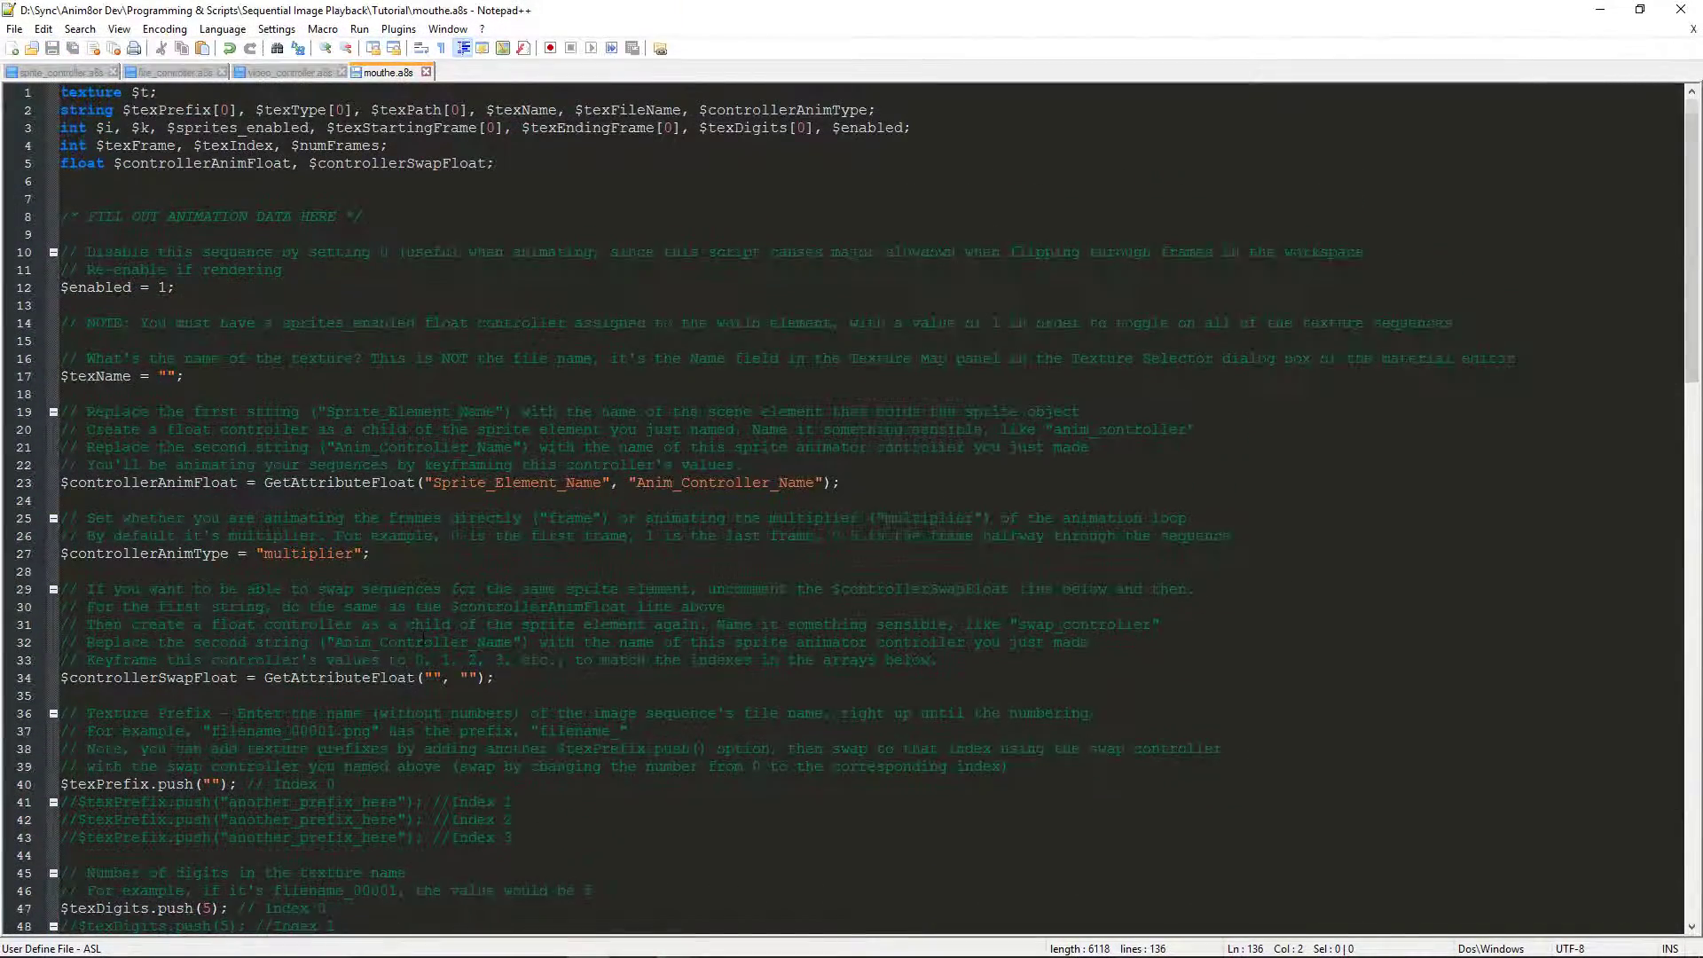
scroll(423, 585, down, 2)
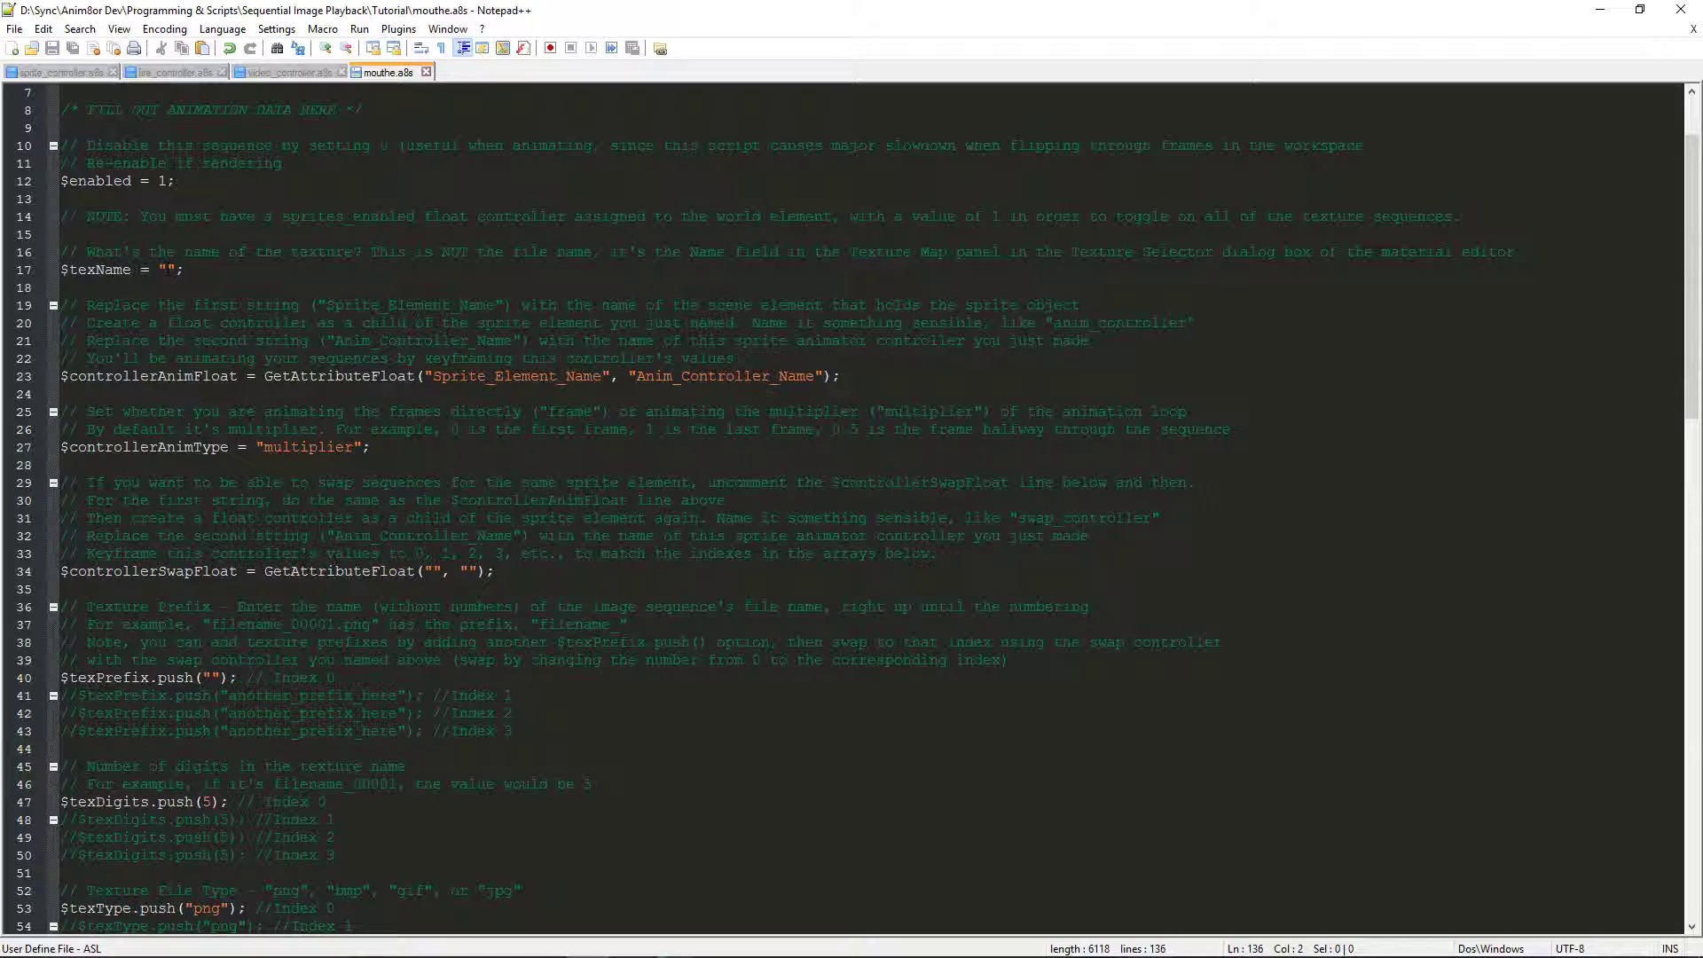
click(165, 269)
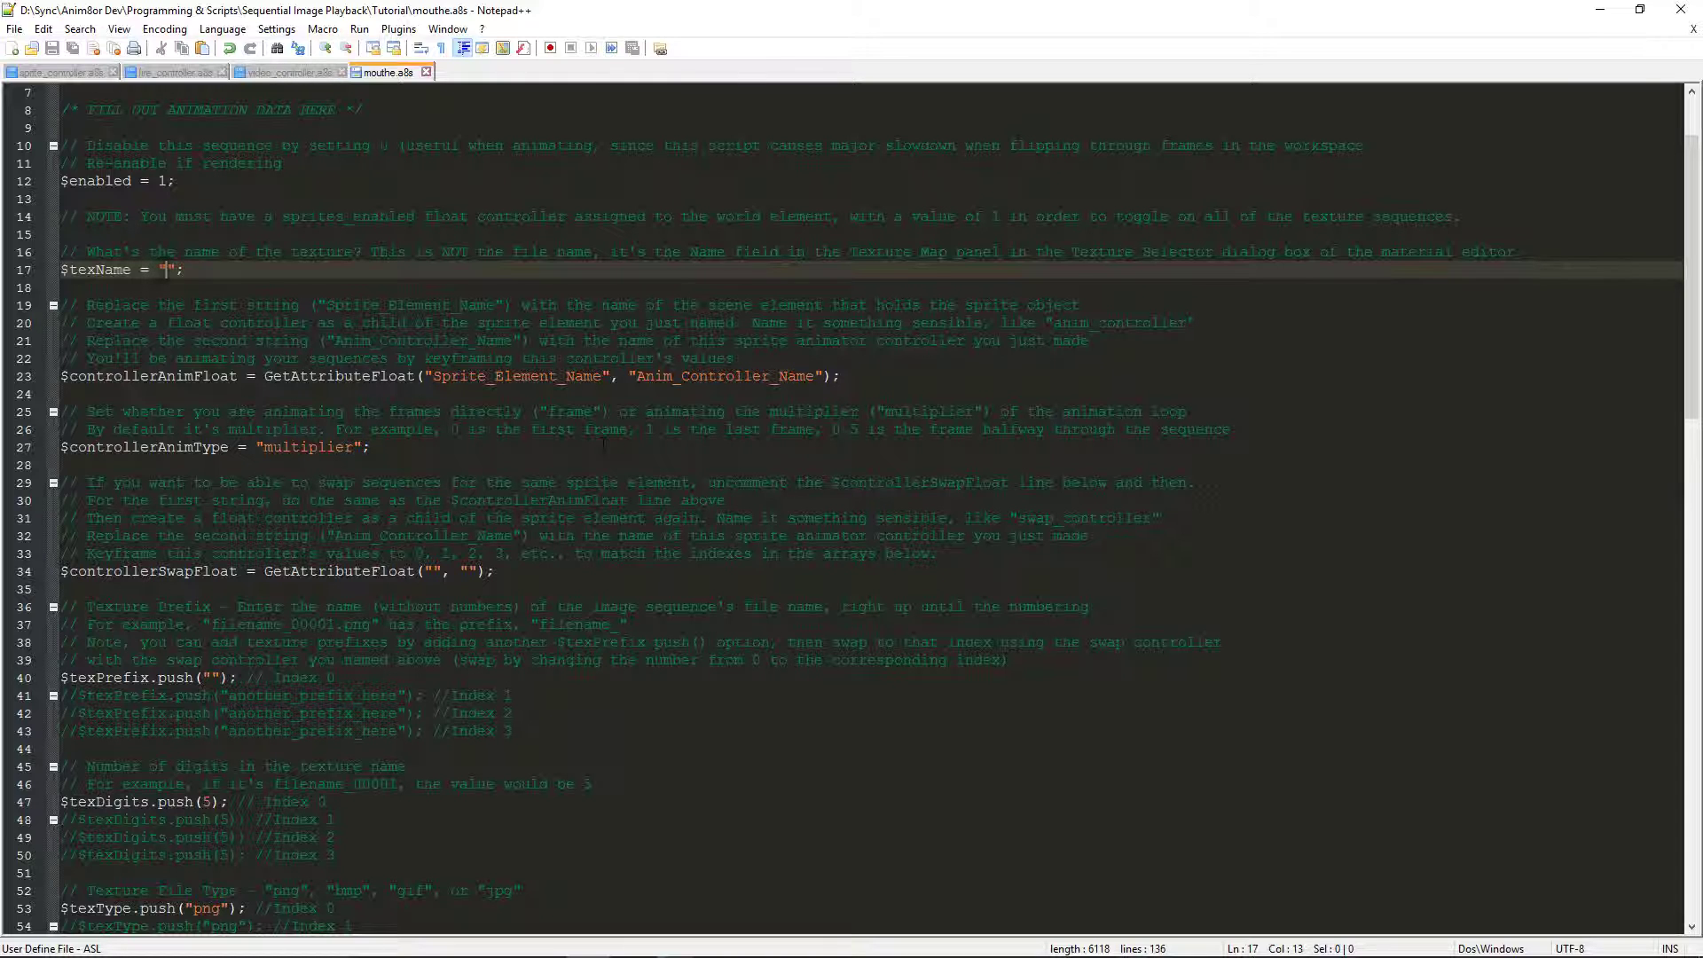
text(mouthe)
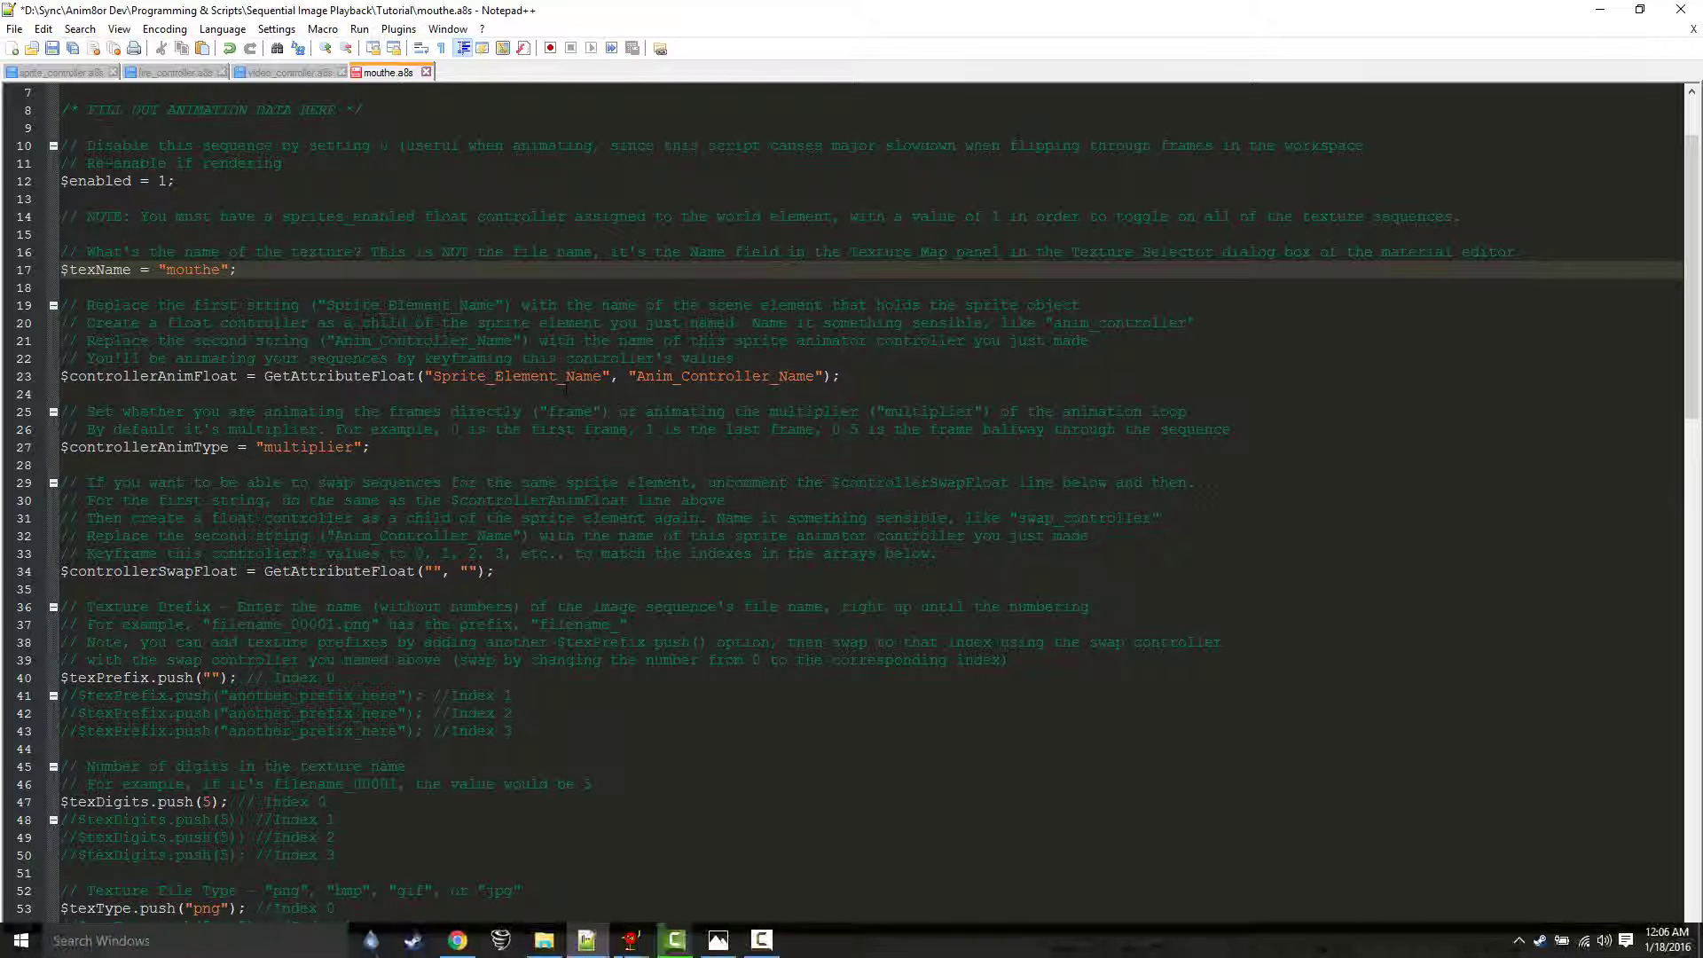
- Set the $controllerAnimFloat line's GetAttributeFloat arguments to "mouthe" and "anim_controller"
click(529, 805)
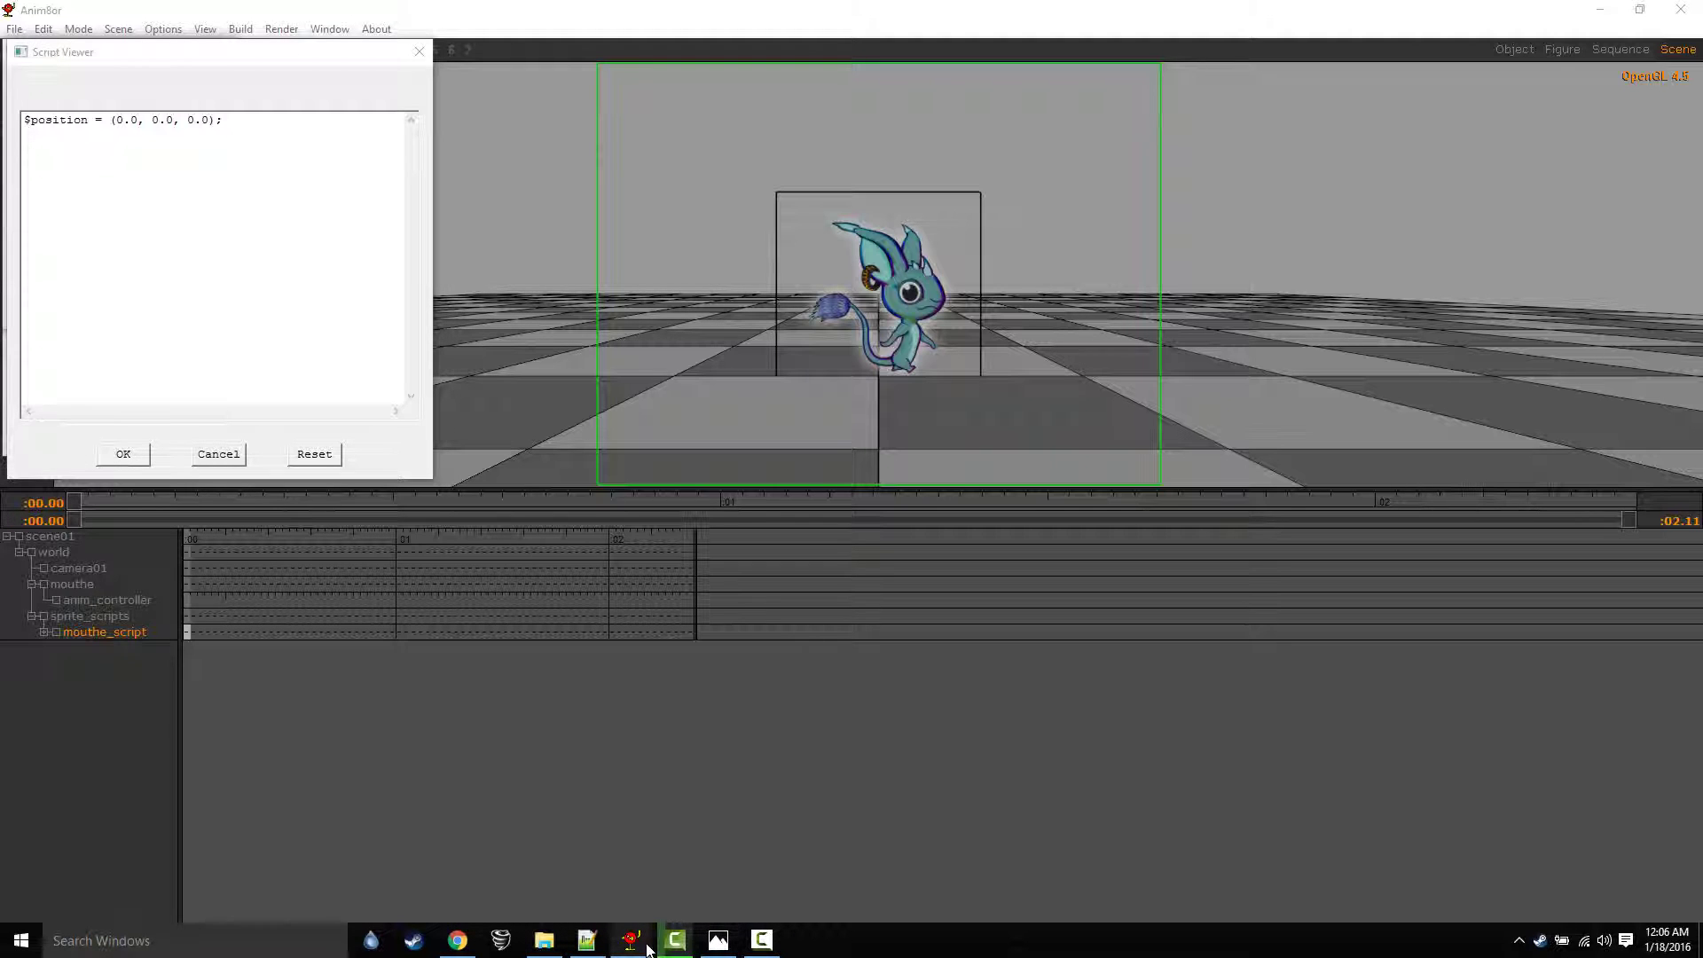
mouse_move(648, 948)
click(586, 940)
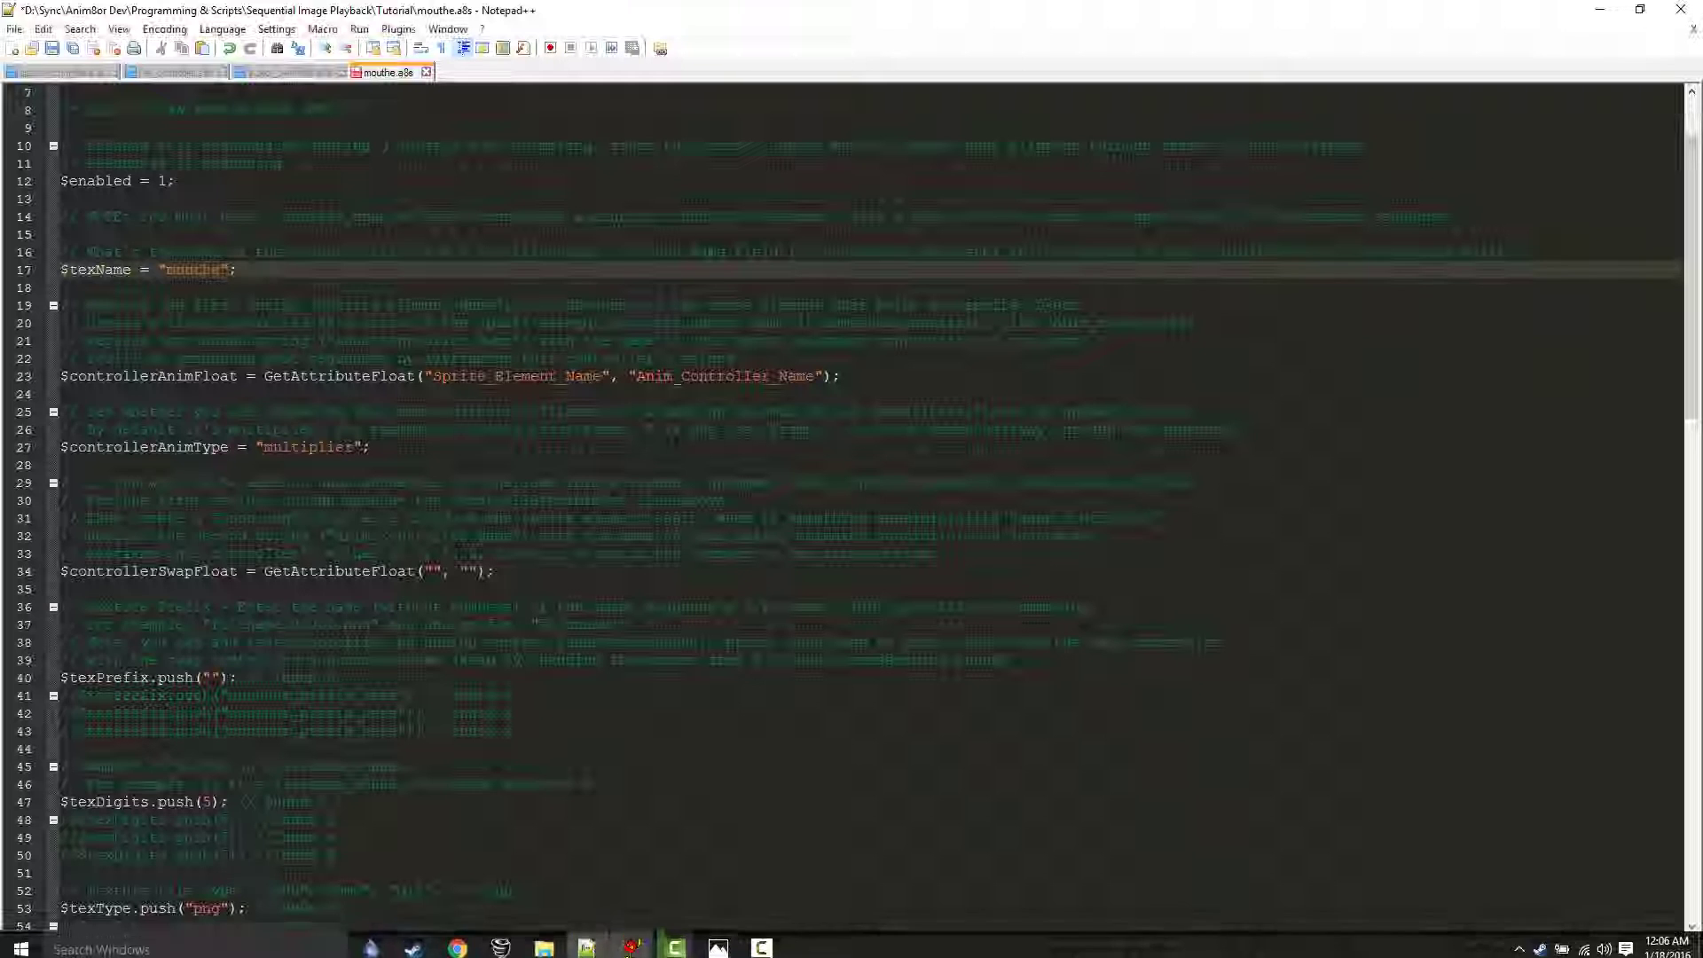
click(494, 429)
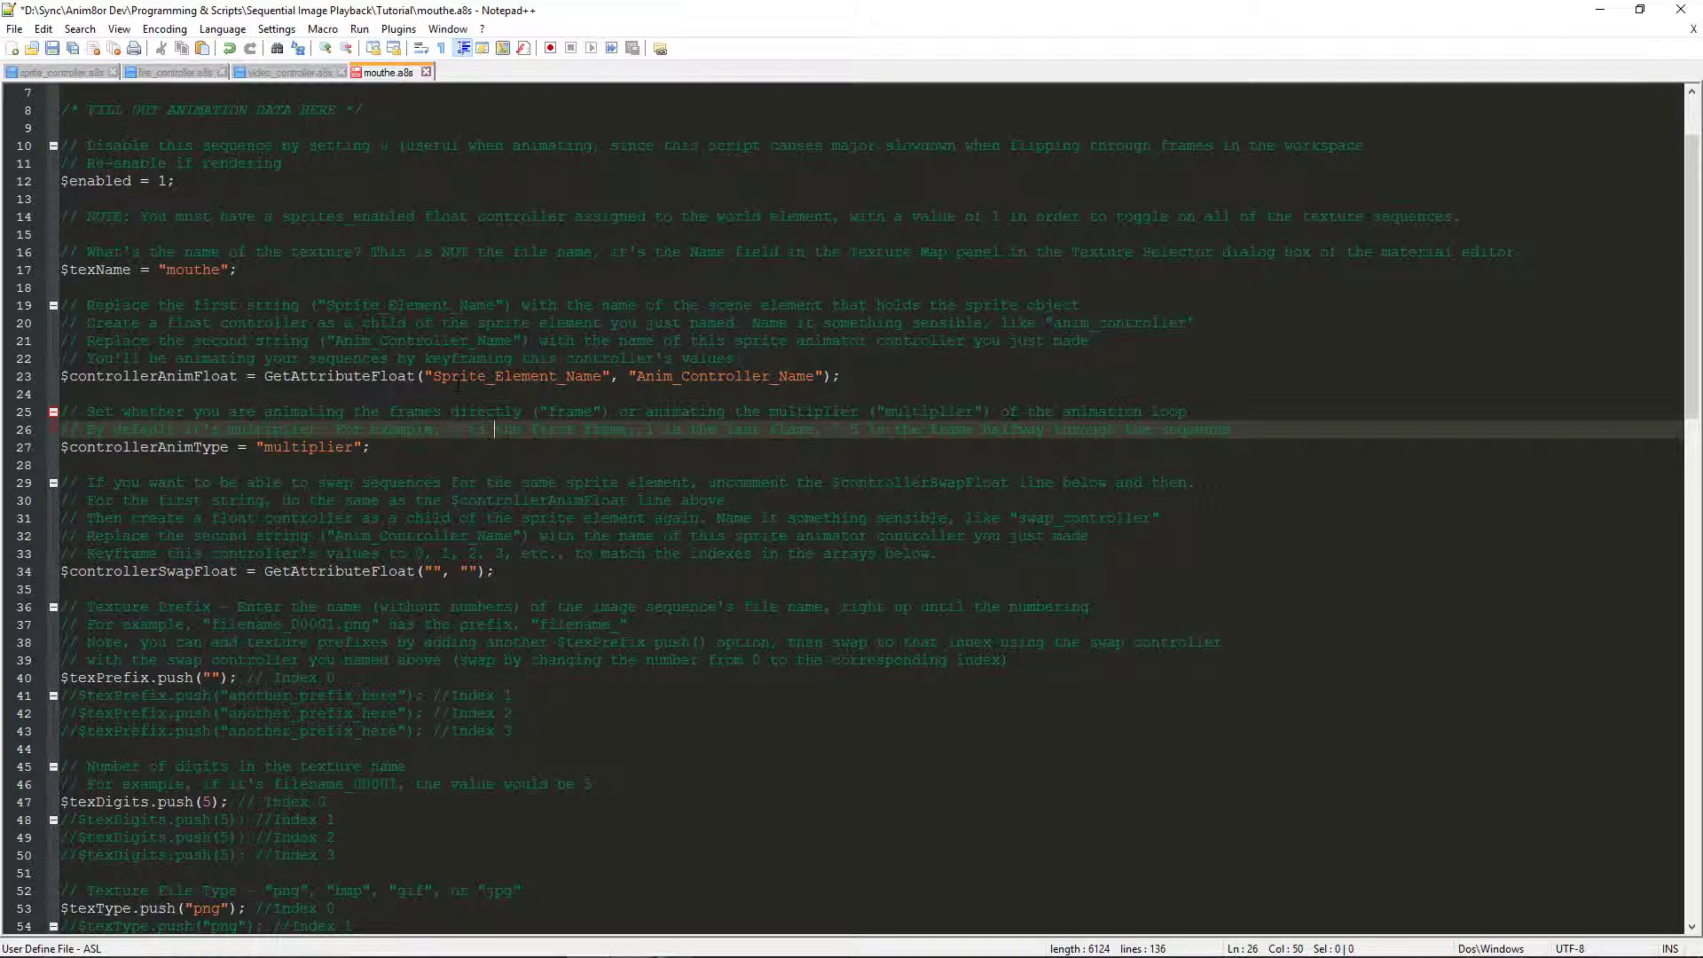
double_click(515, 376)
text(mouthe)
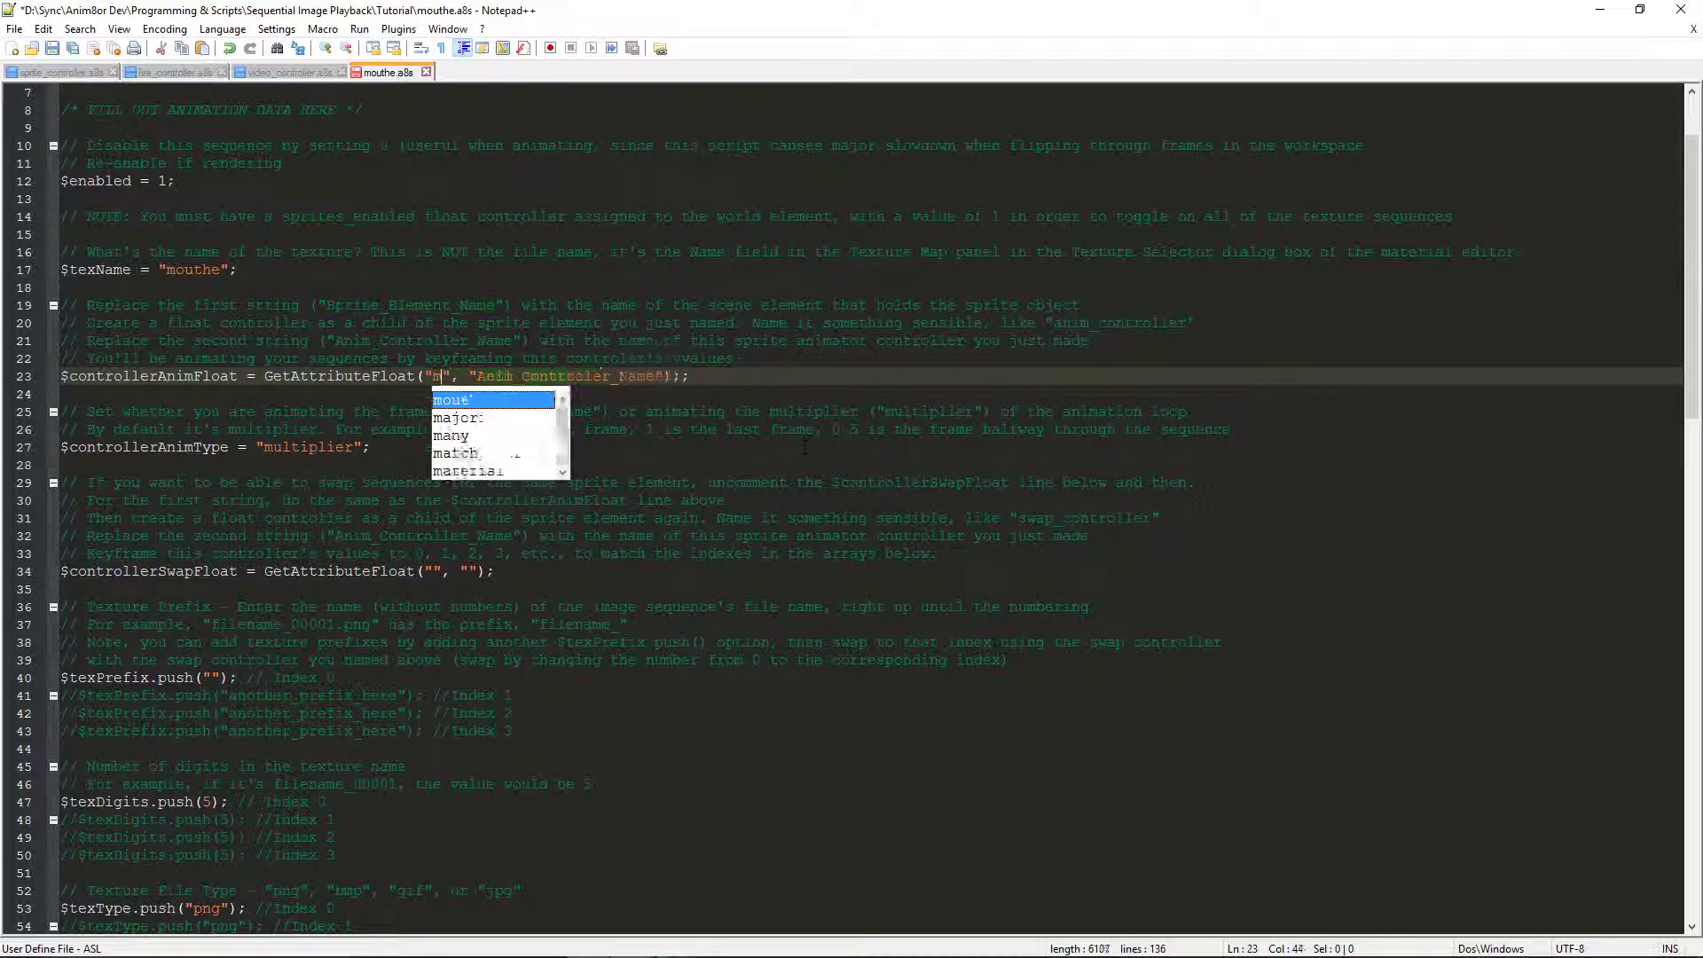
key(Escape)
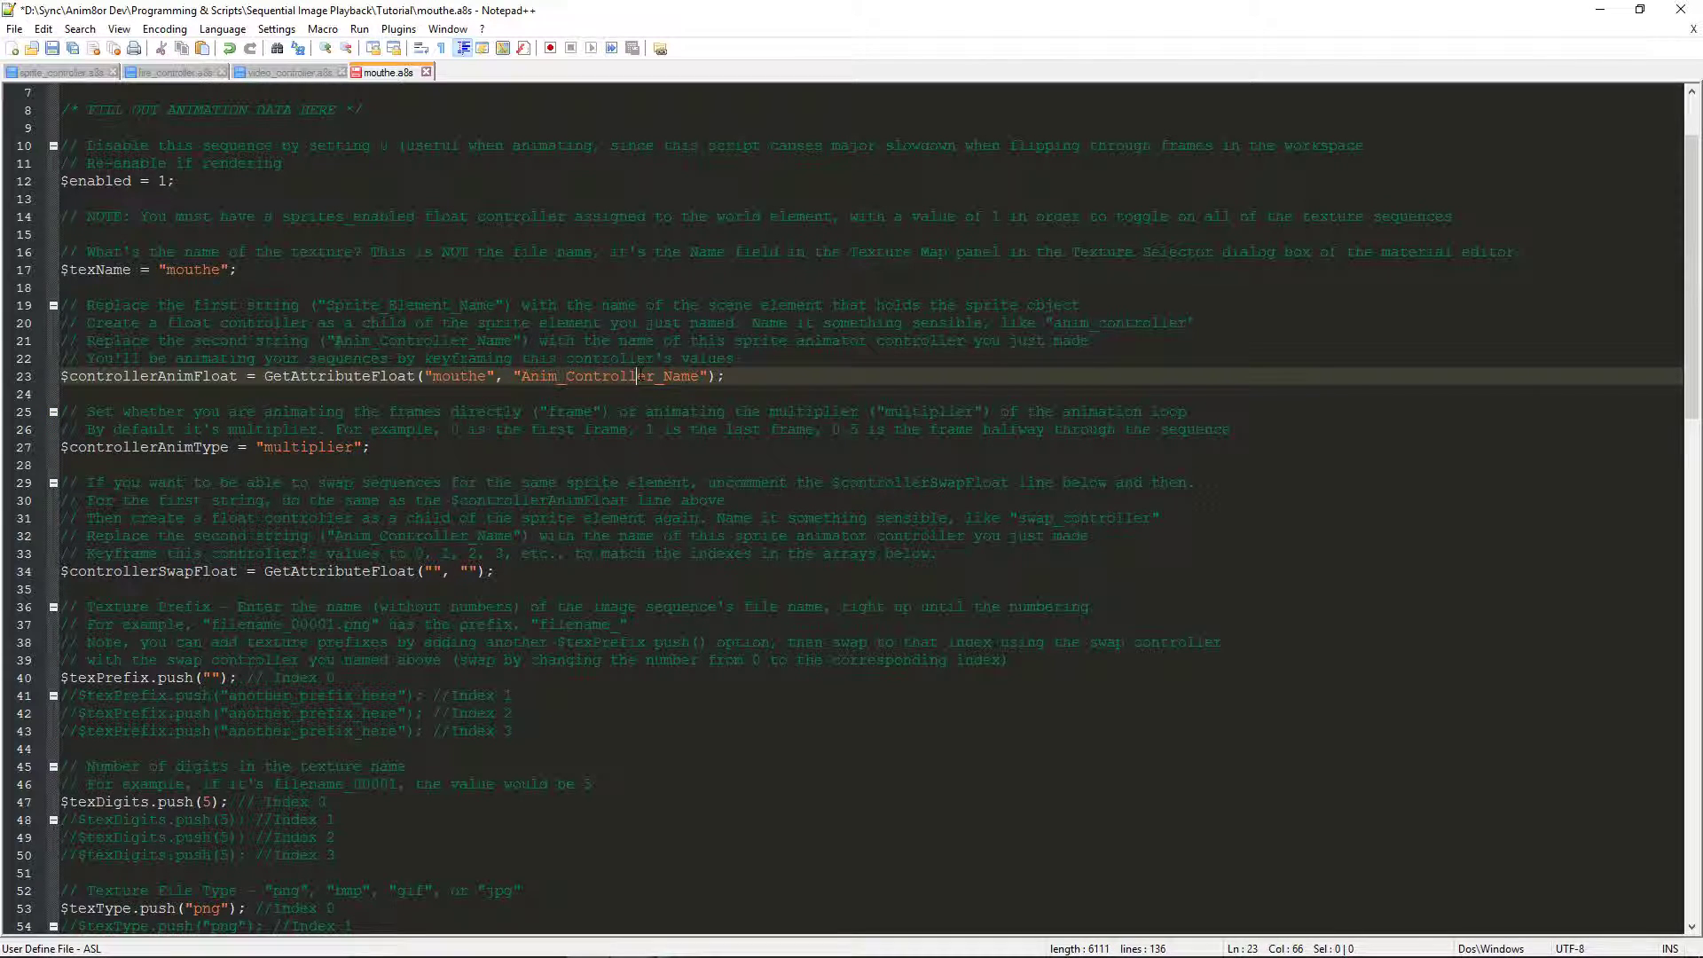
double_click(649, 376)
text(anima)
key(BackSpace)
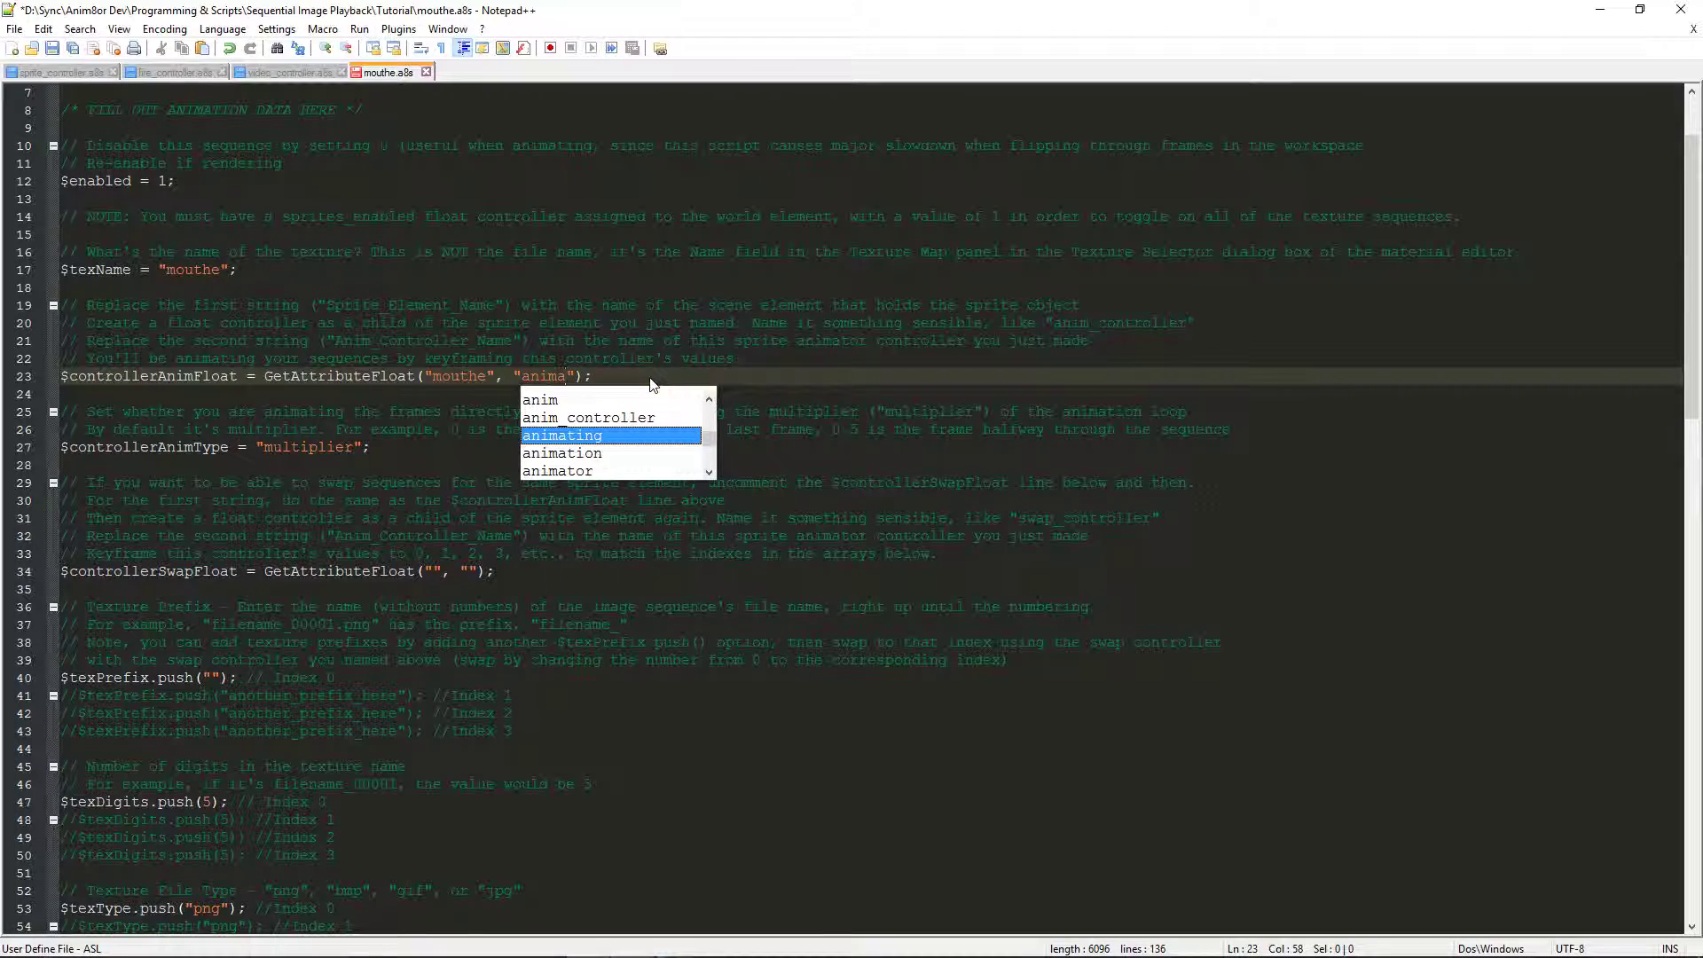
text(_controller)
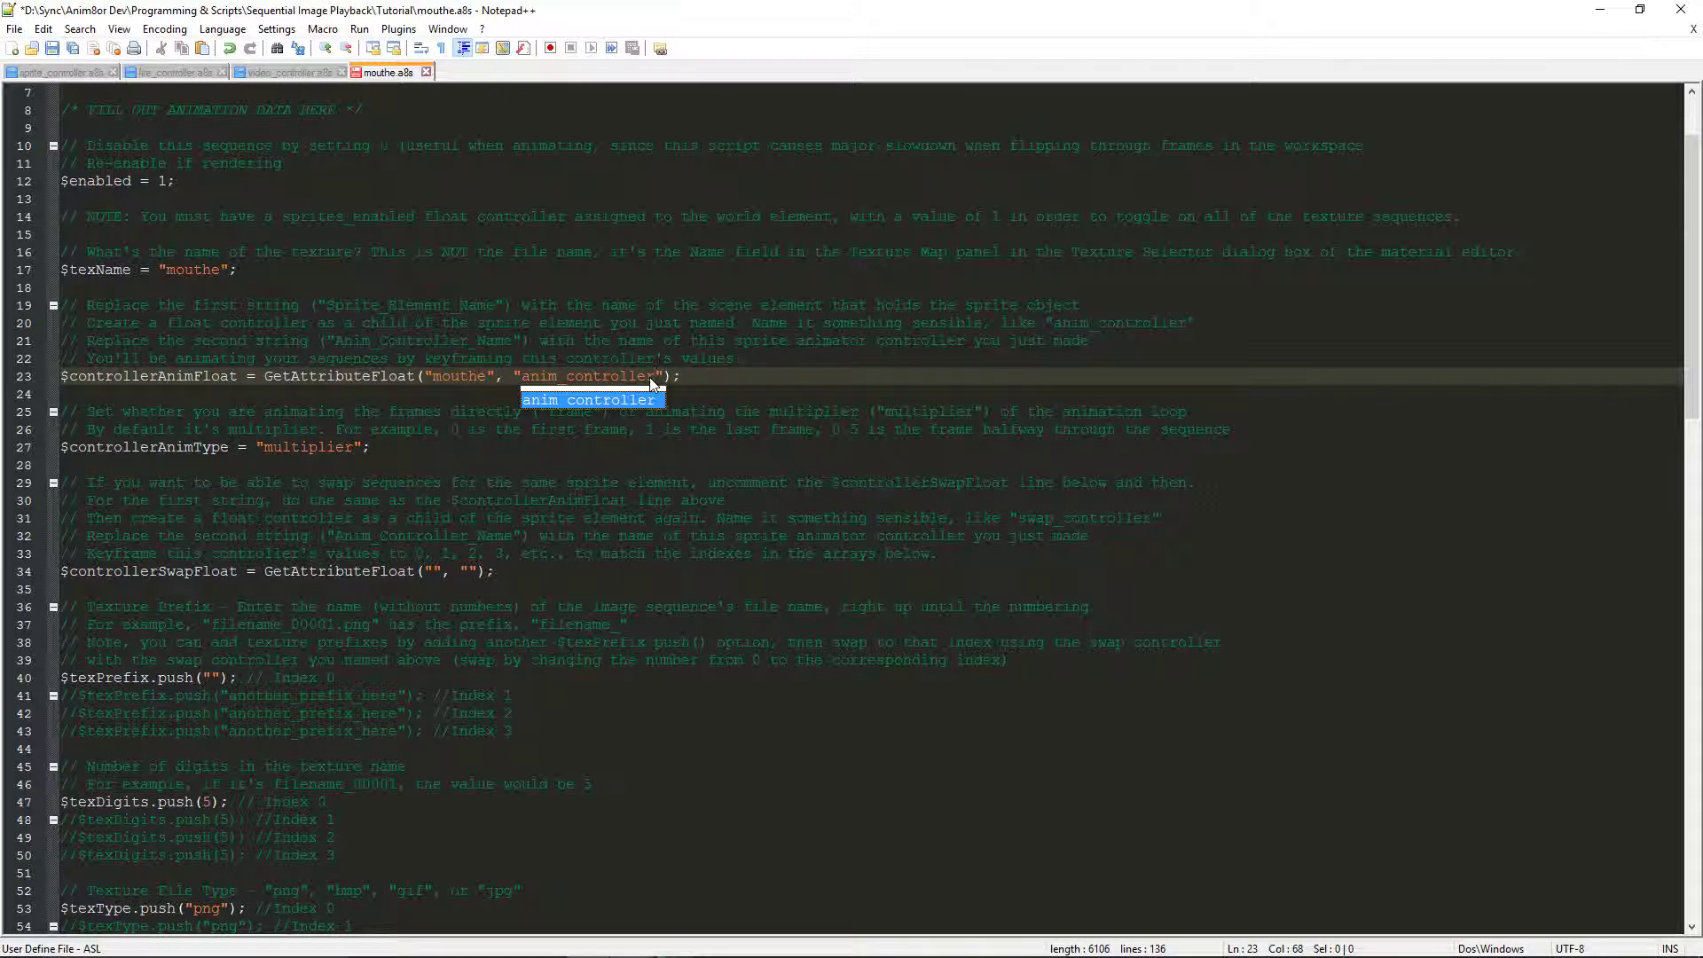
key(Return)
- Review the $controllerAnimType setting and the $controllerSwapFloat instructions down to the empty GetAttributeFloat strings
key(Down)
key(Down)
key(Down)
key(Down)
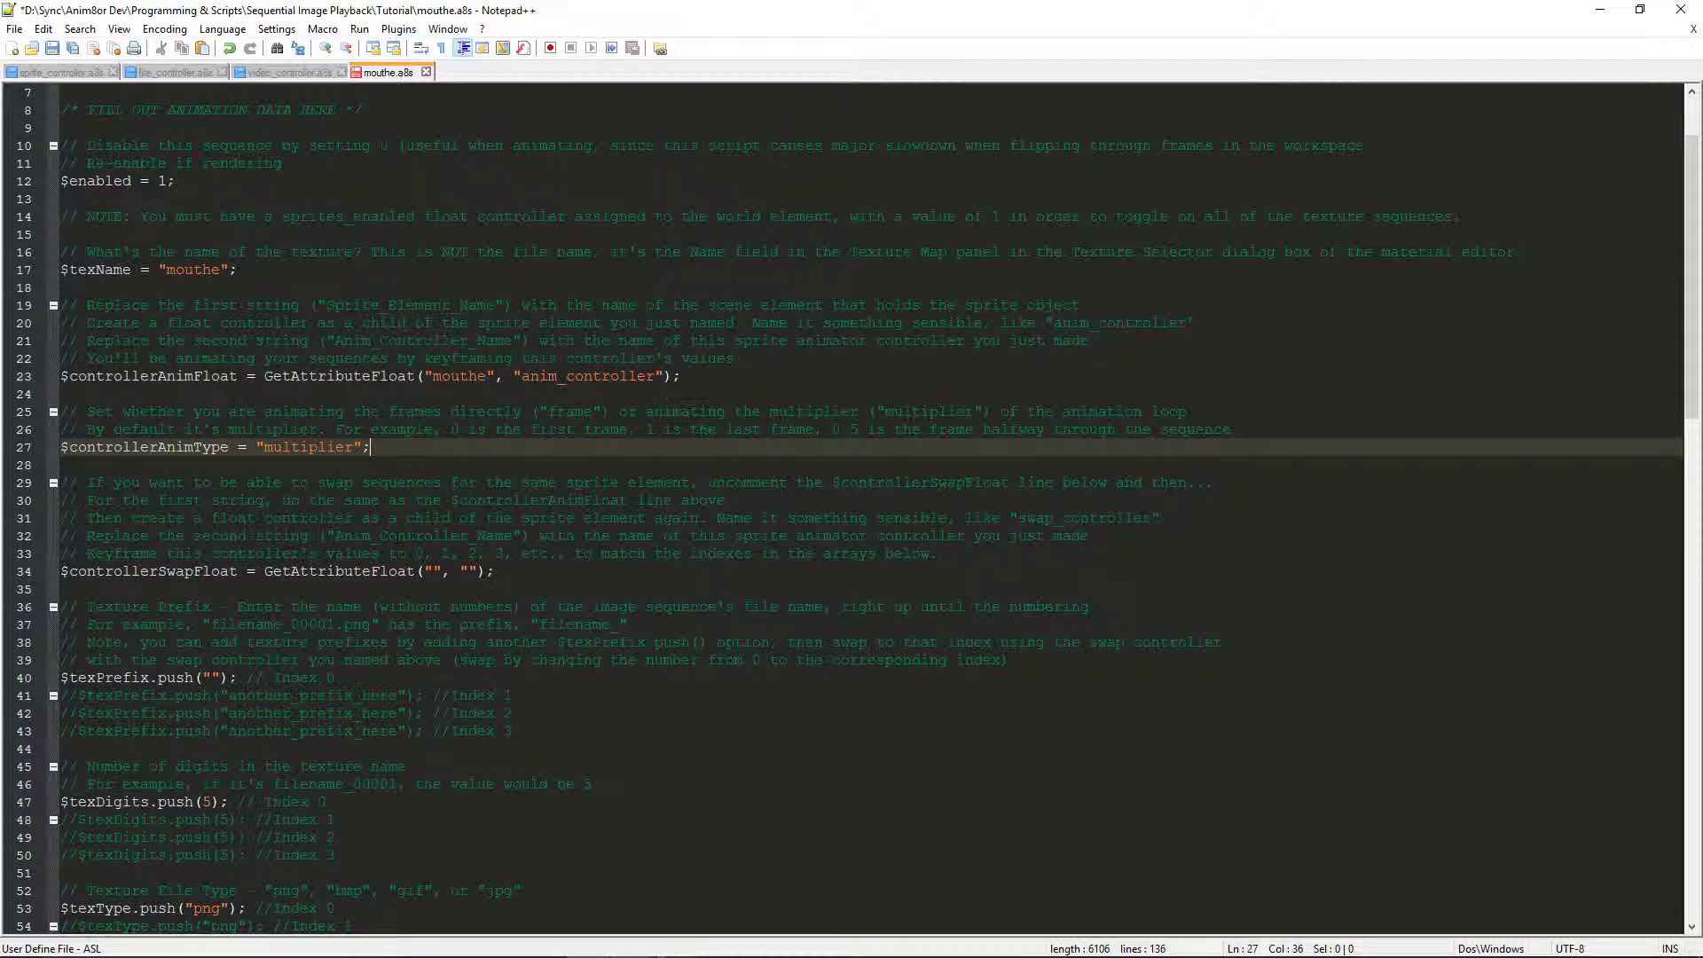
key(Down)
key(Down)
key(Down)
key(Down)
key(Down)
key(Down)
key(Down)
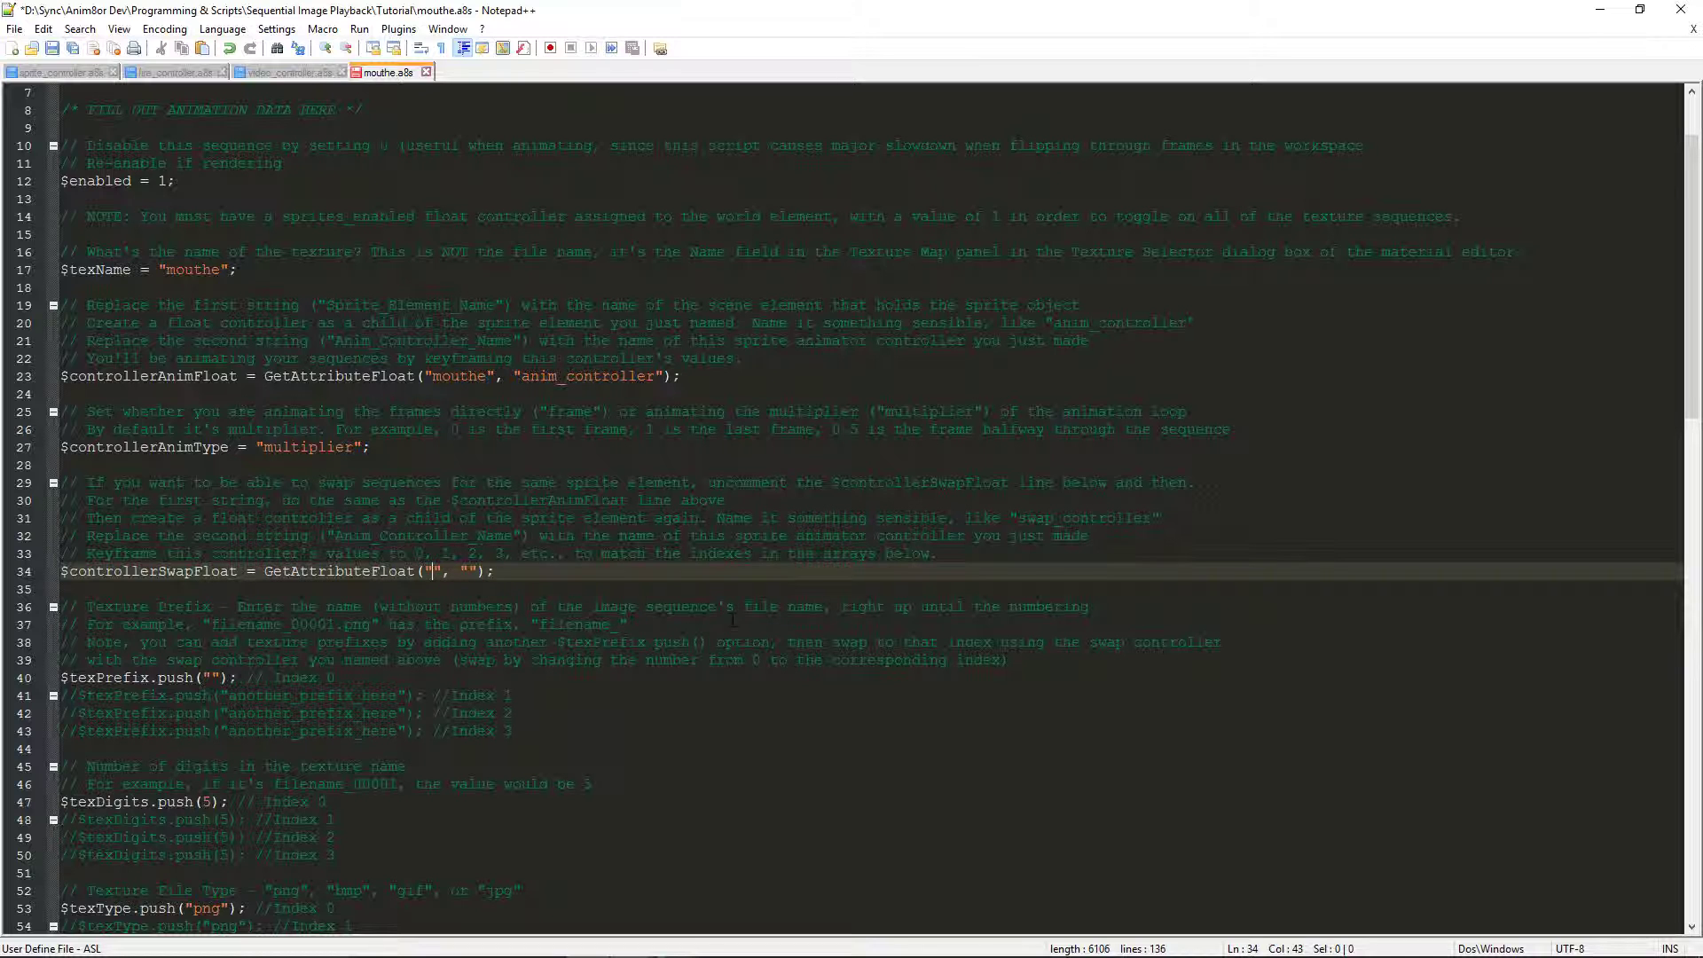
- Switch to Anim8or and cancel out of the open script, position key and target editors
mouse_move(623, 936)
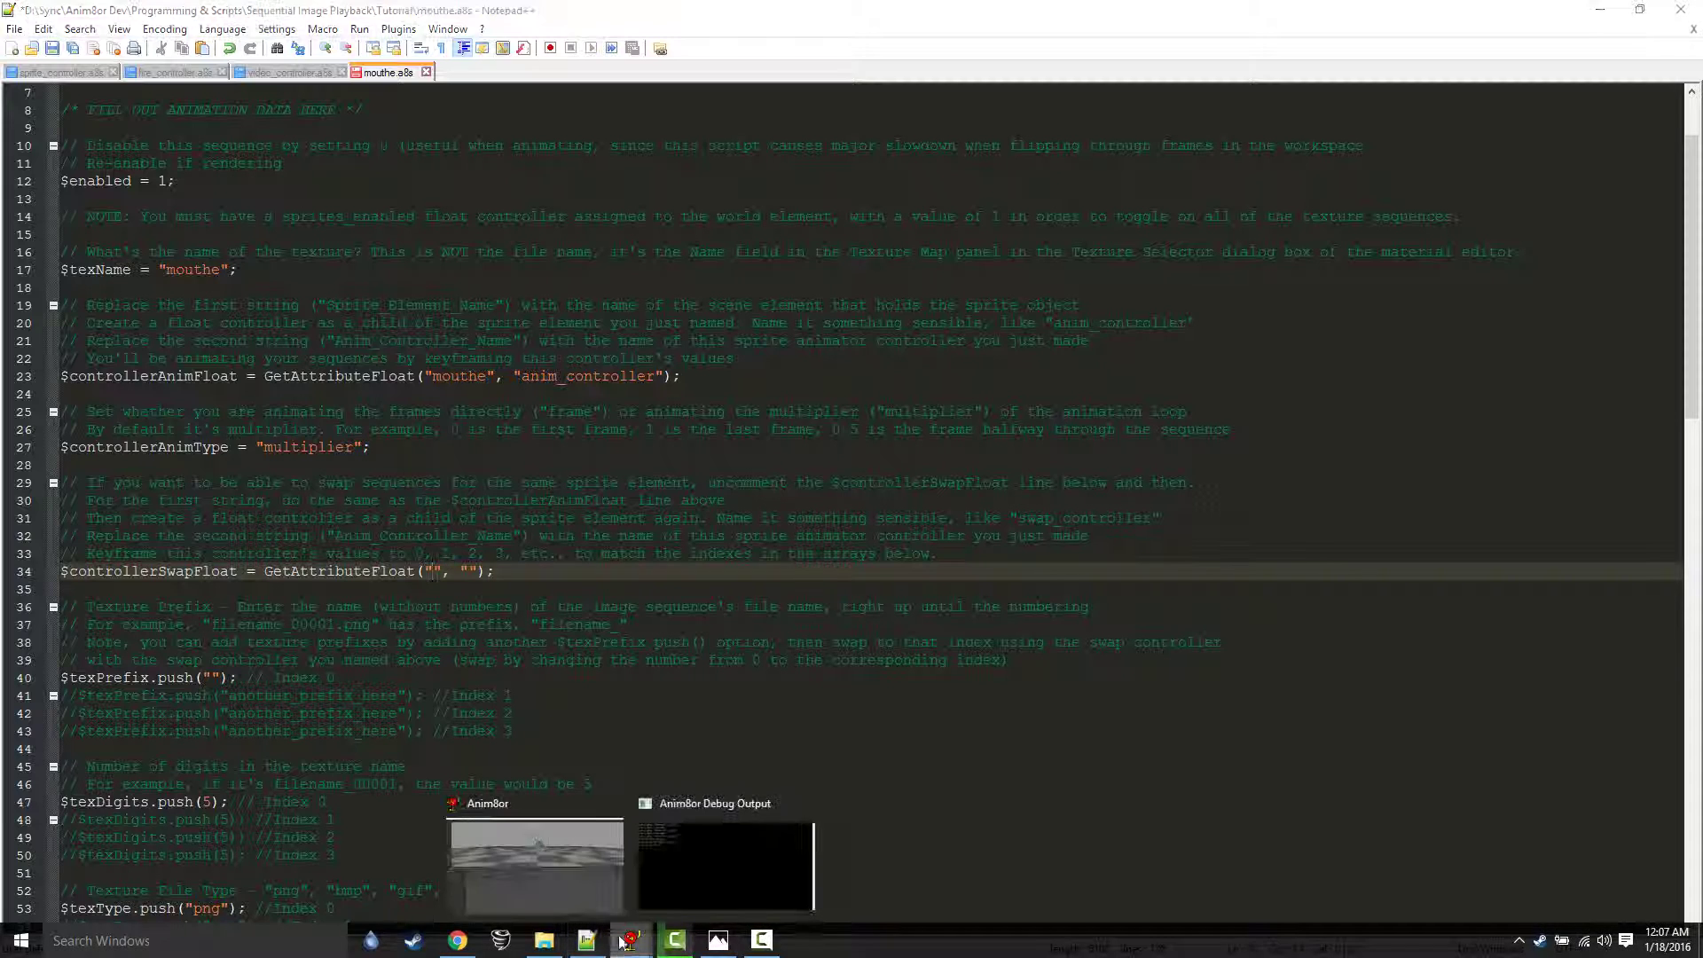
click(536, 865)
click(216, 449)
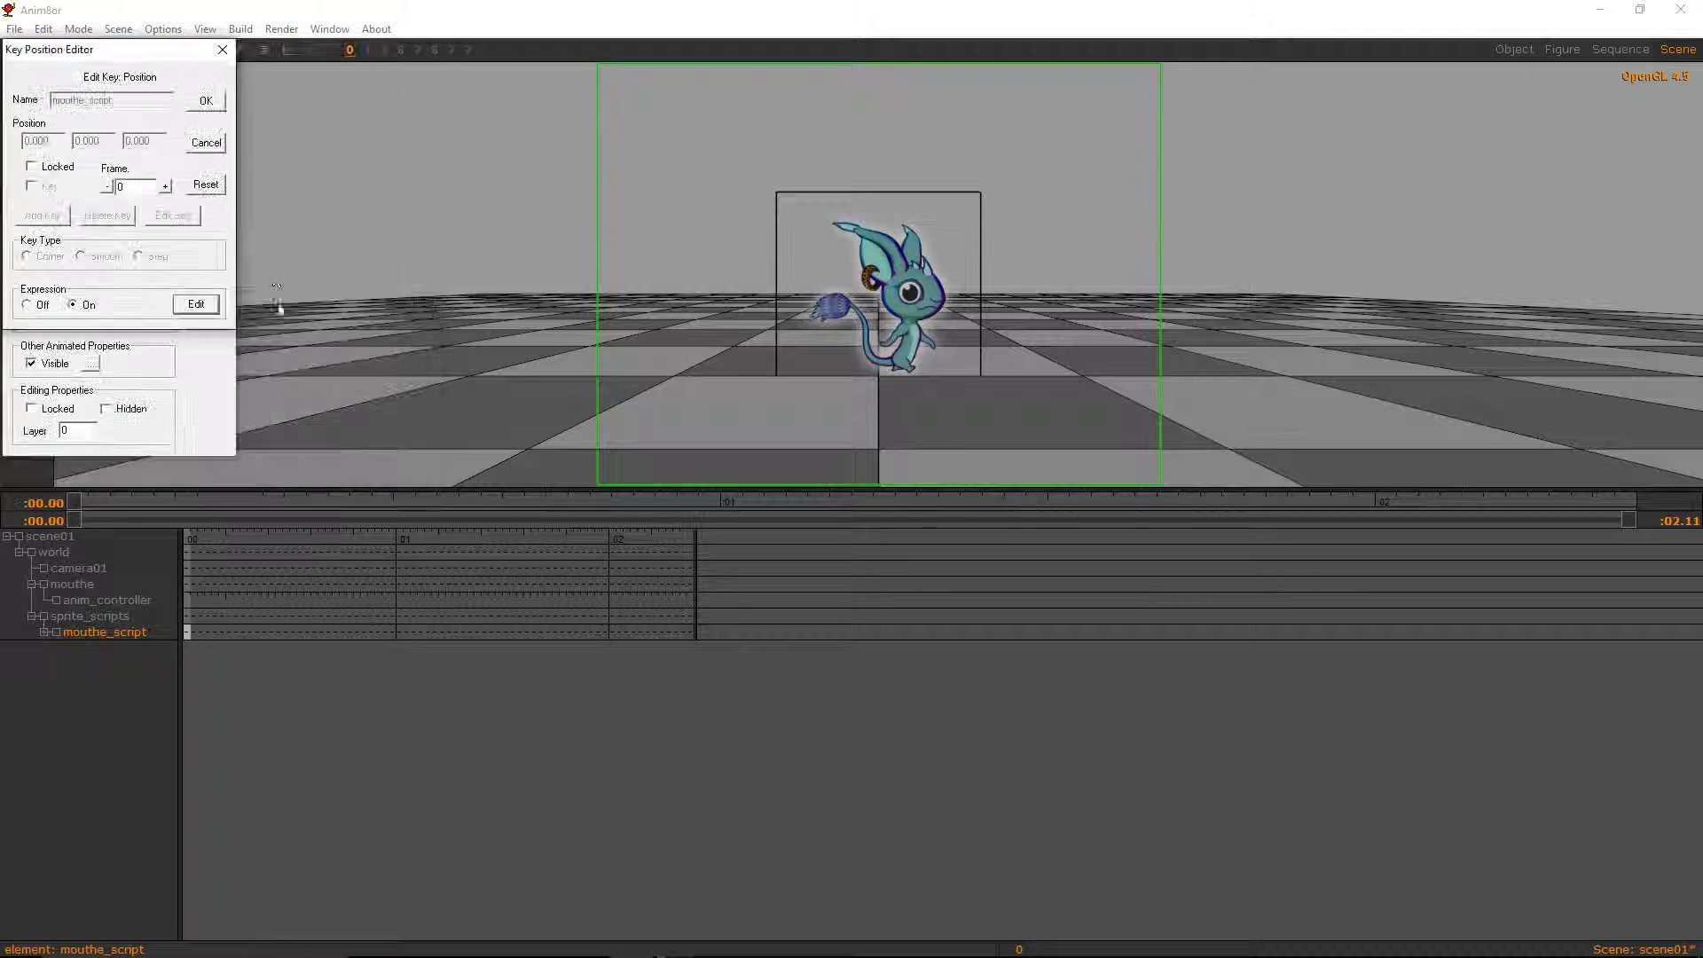
click(212, 145)
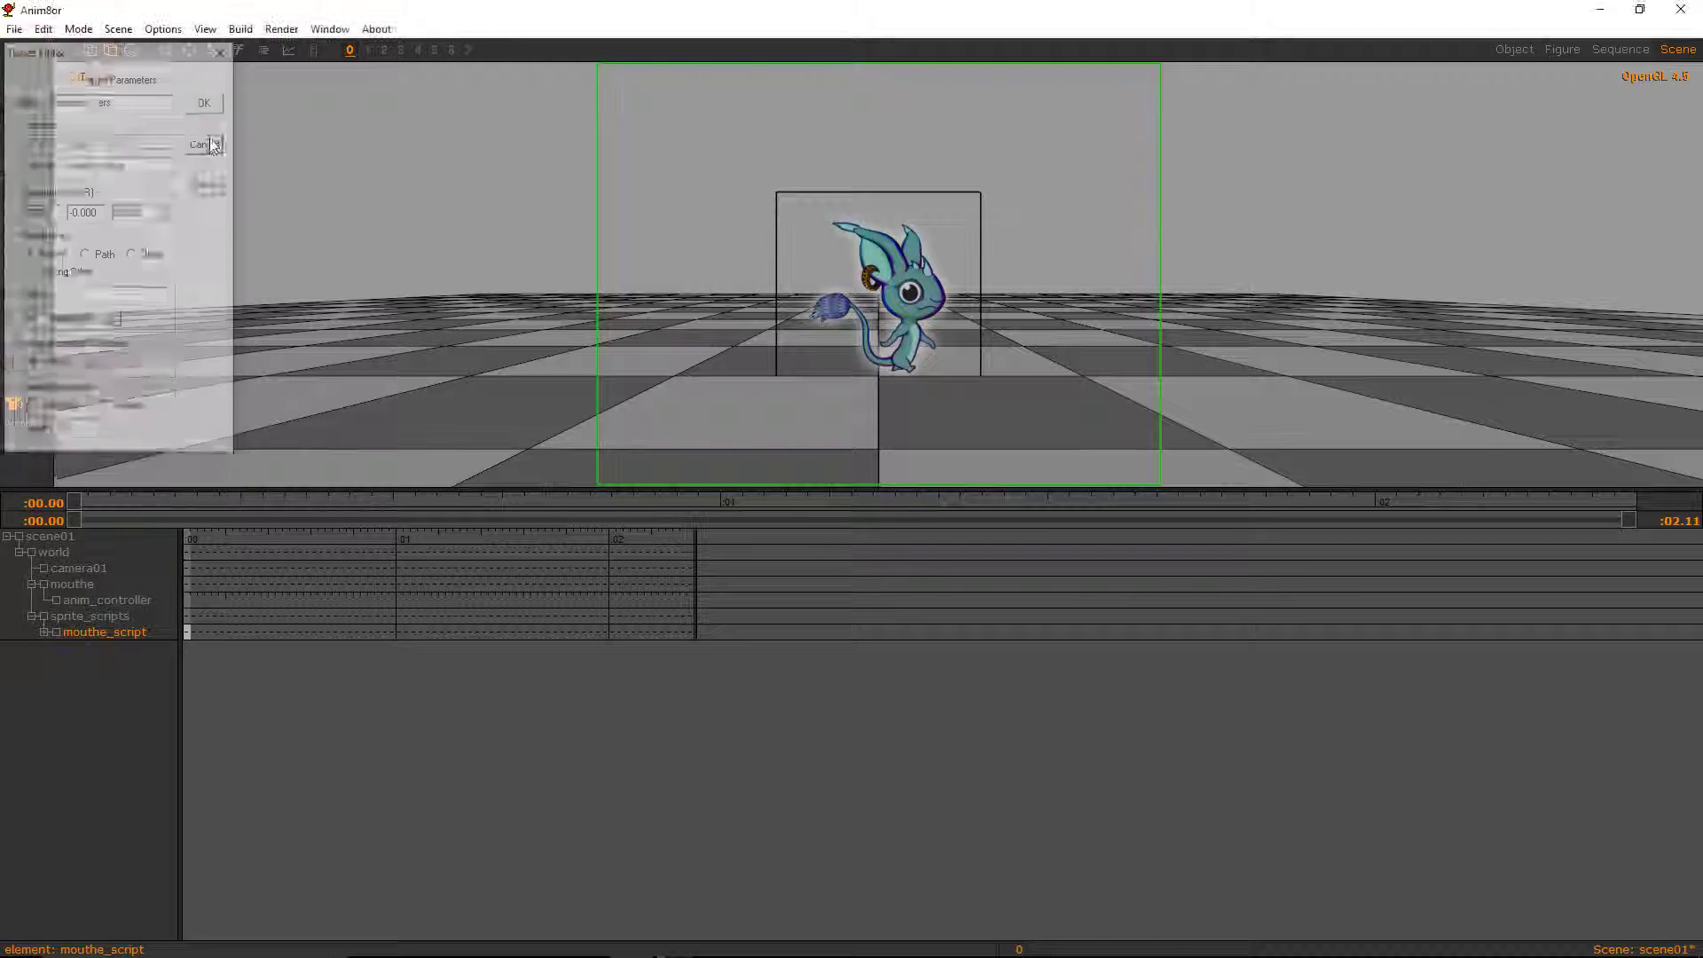
- Add a float controller named swap_controller to the mouthe element and select it in the scene tree
click(88, 600)
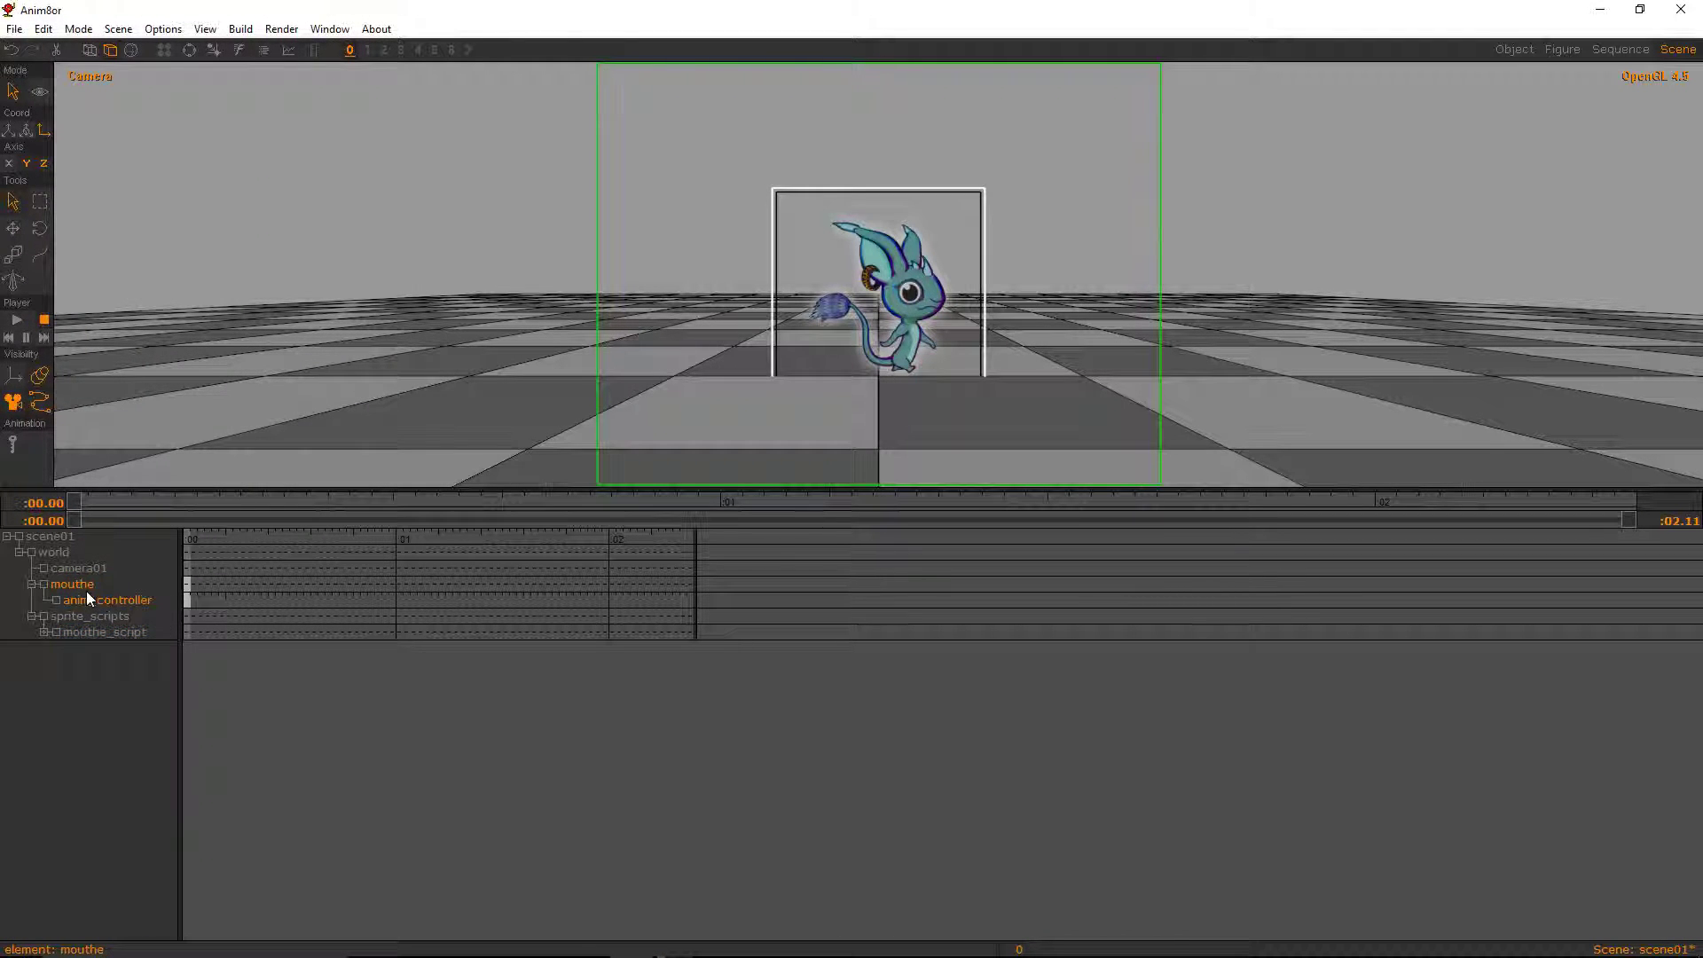
click(42, 28)
click(115, 263)
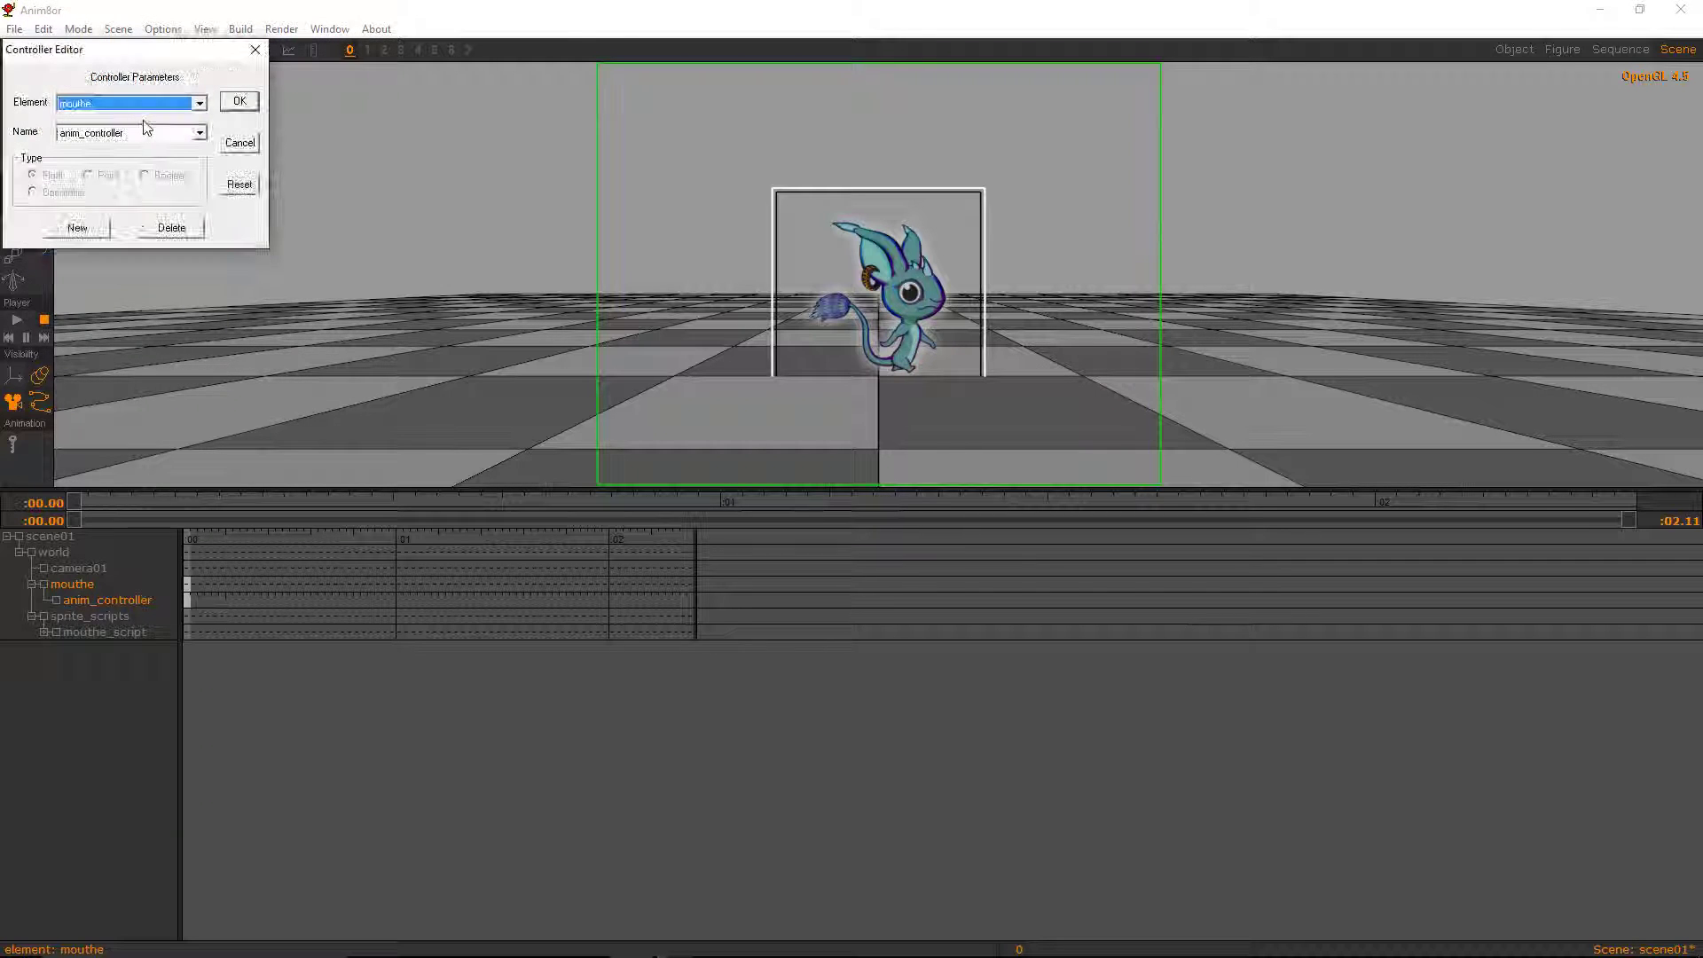
click(153, 134)
click(153, 135)
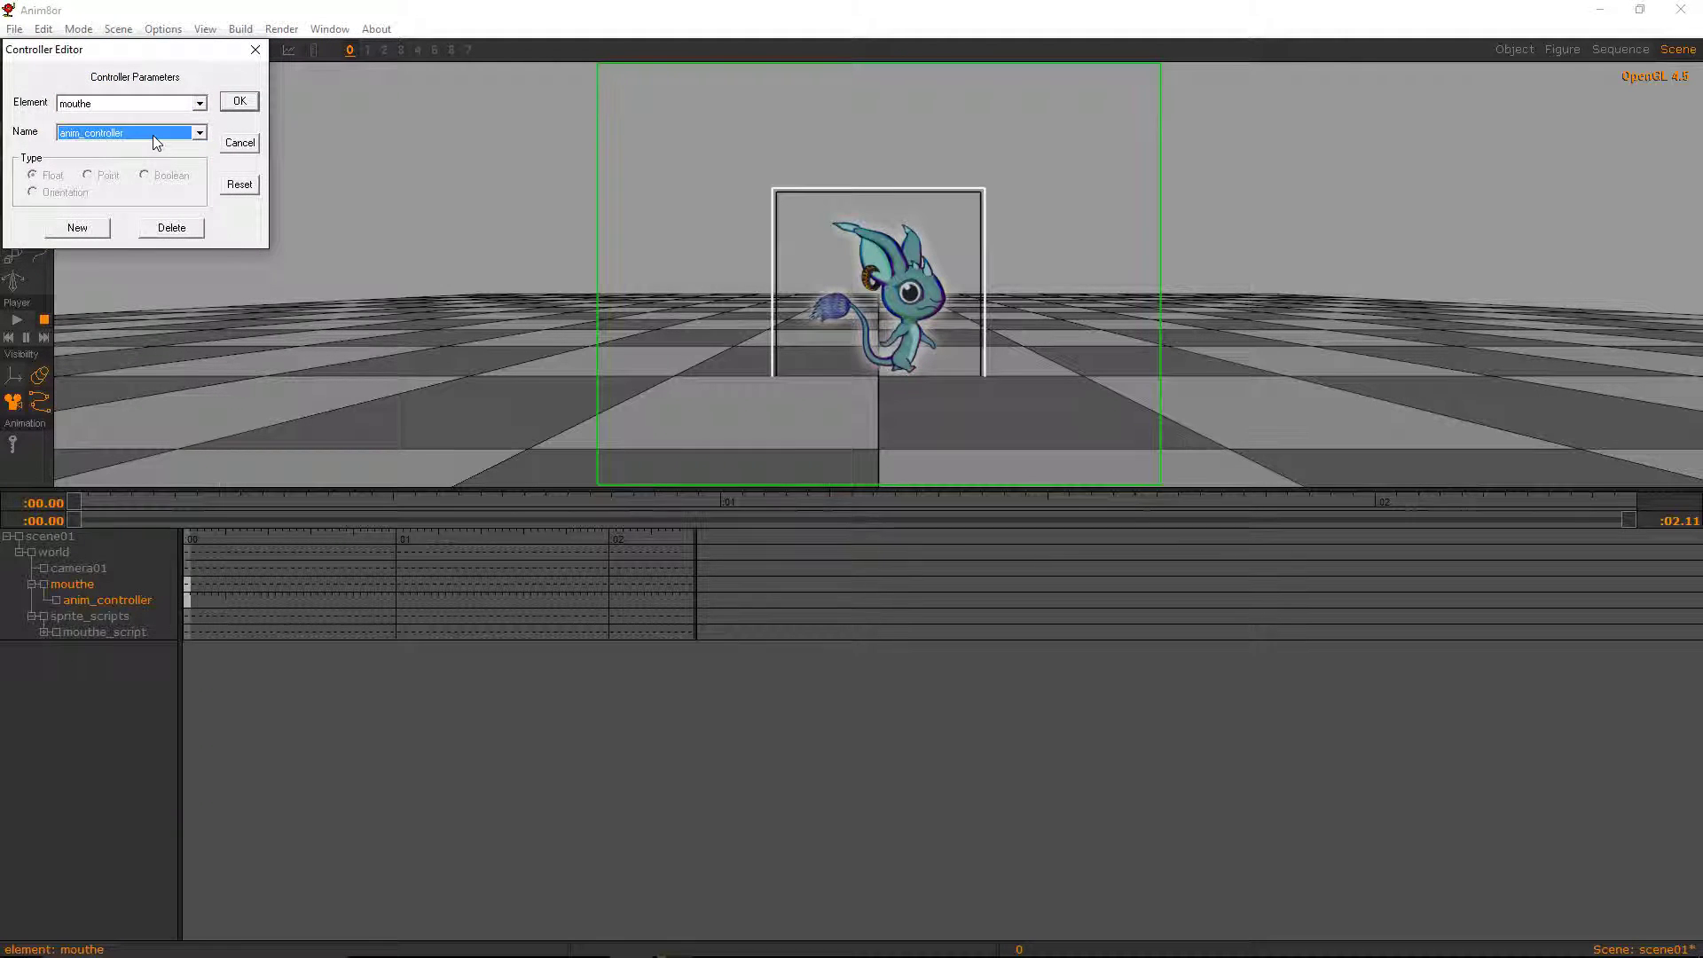
click(88, 226)
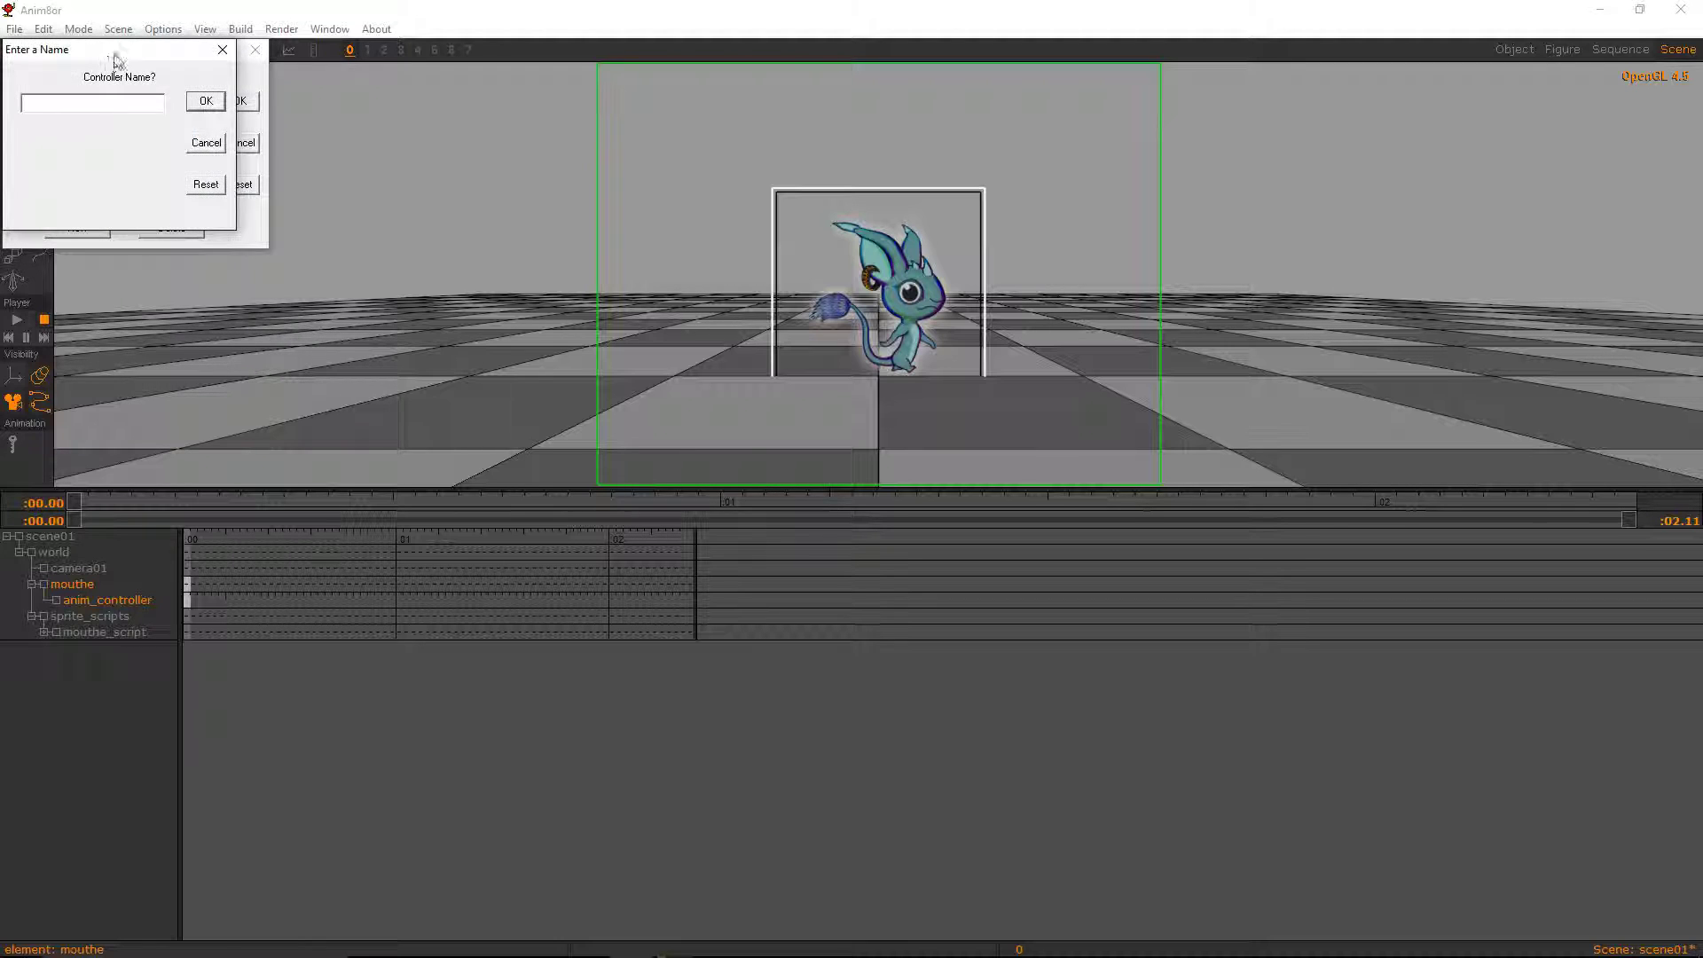
drag(114, 52, 732, 395)
text(swap_)
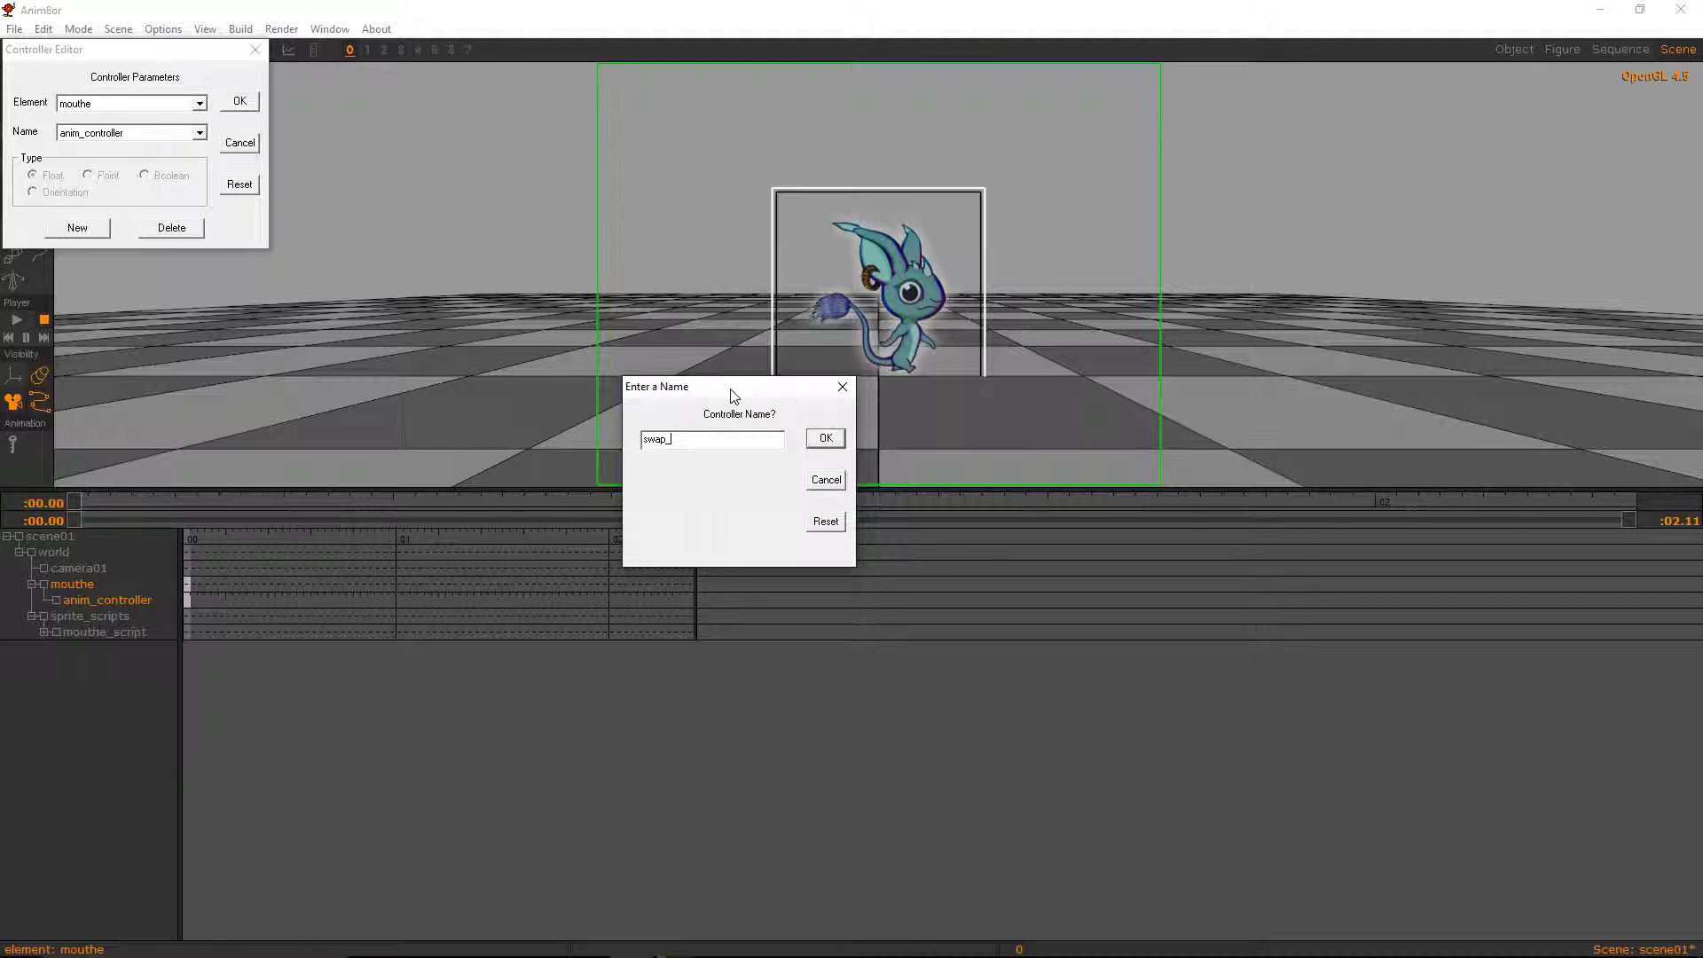
text(controller)
click(825, 438)
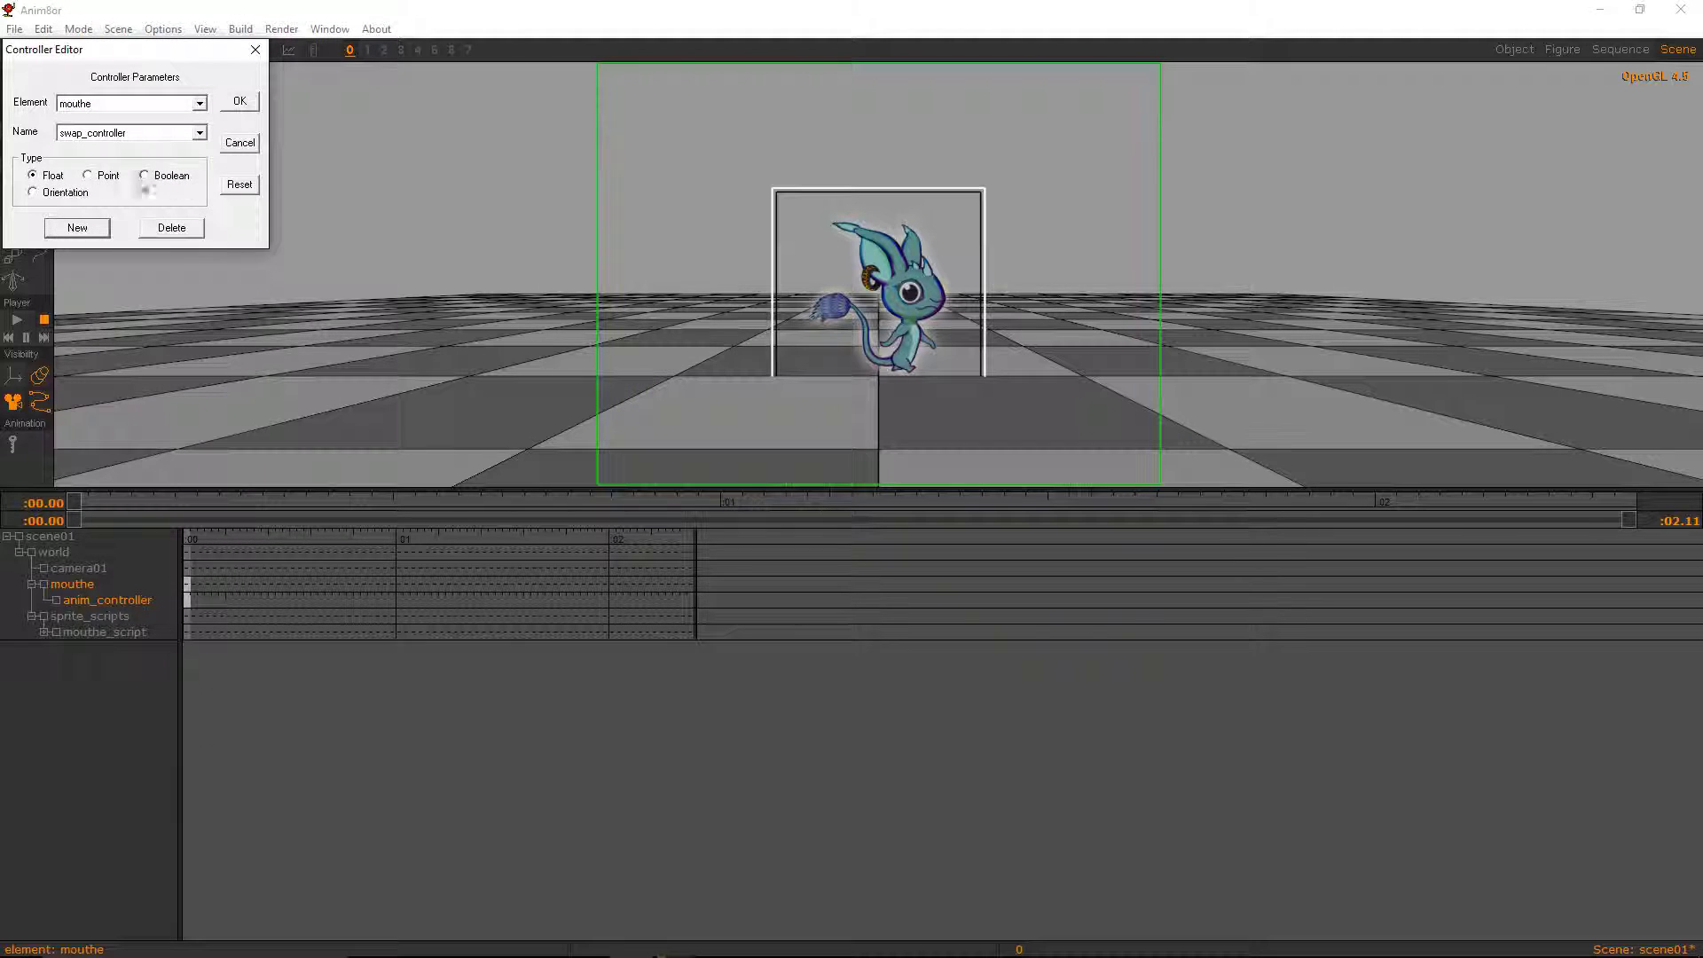
click(239, 101)
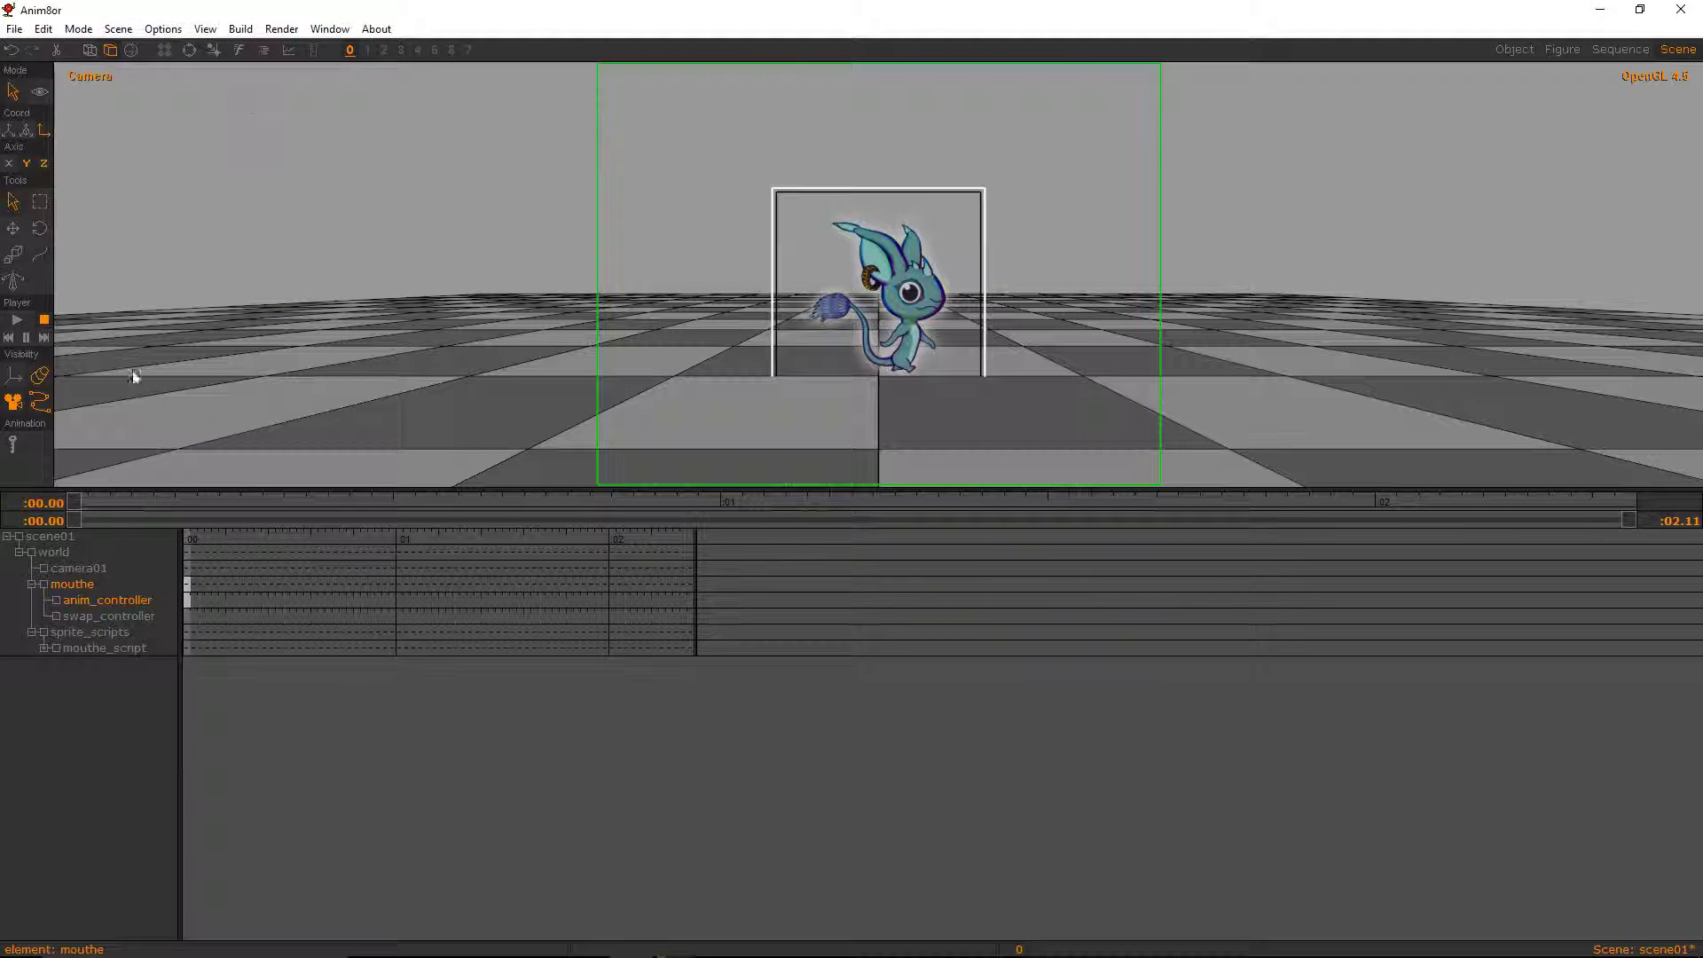
click(104, 616)
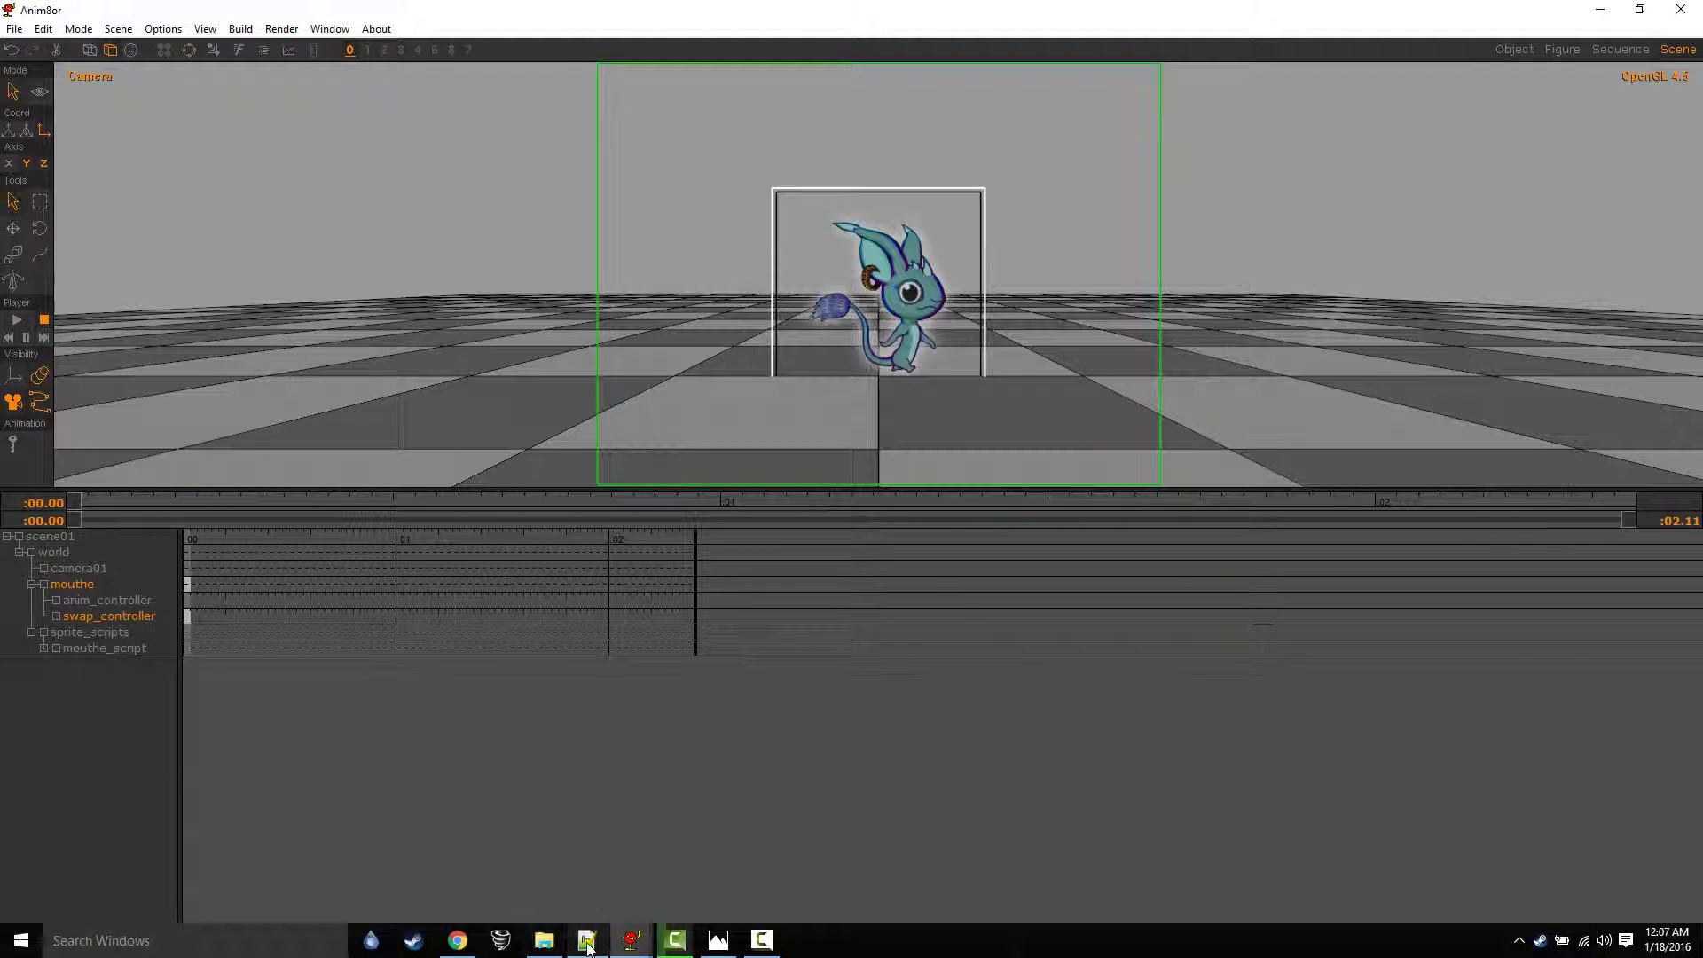
- Switch to the mouthe.a8s script in Notepad++ and set the $controllerSwapFloat line's GetAttributeFloat arguments to "mouthe" and "swap_controller"
click(586, 953)
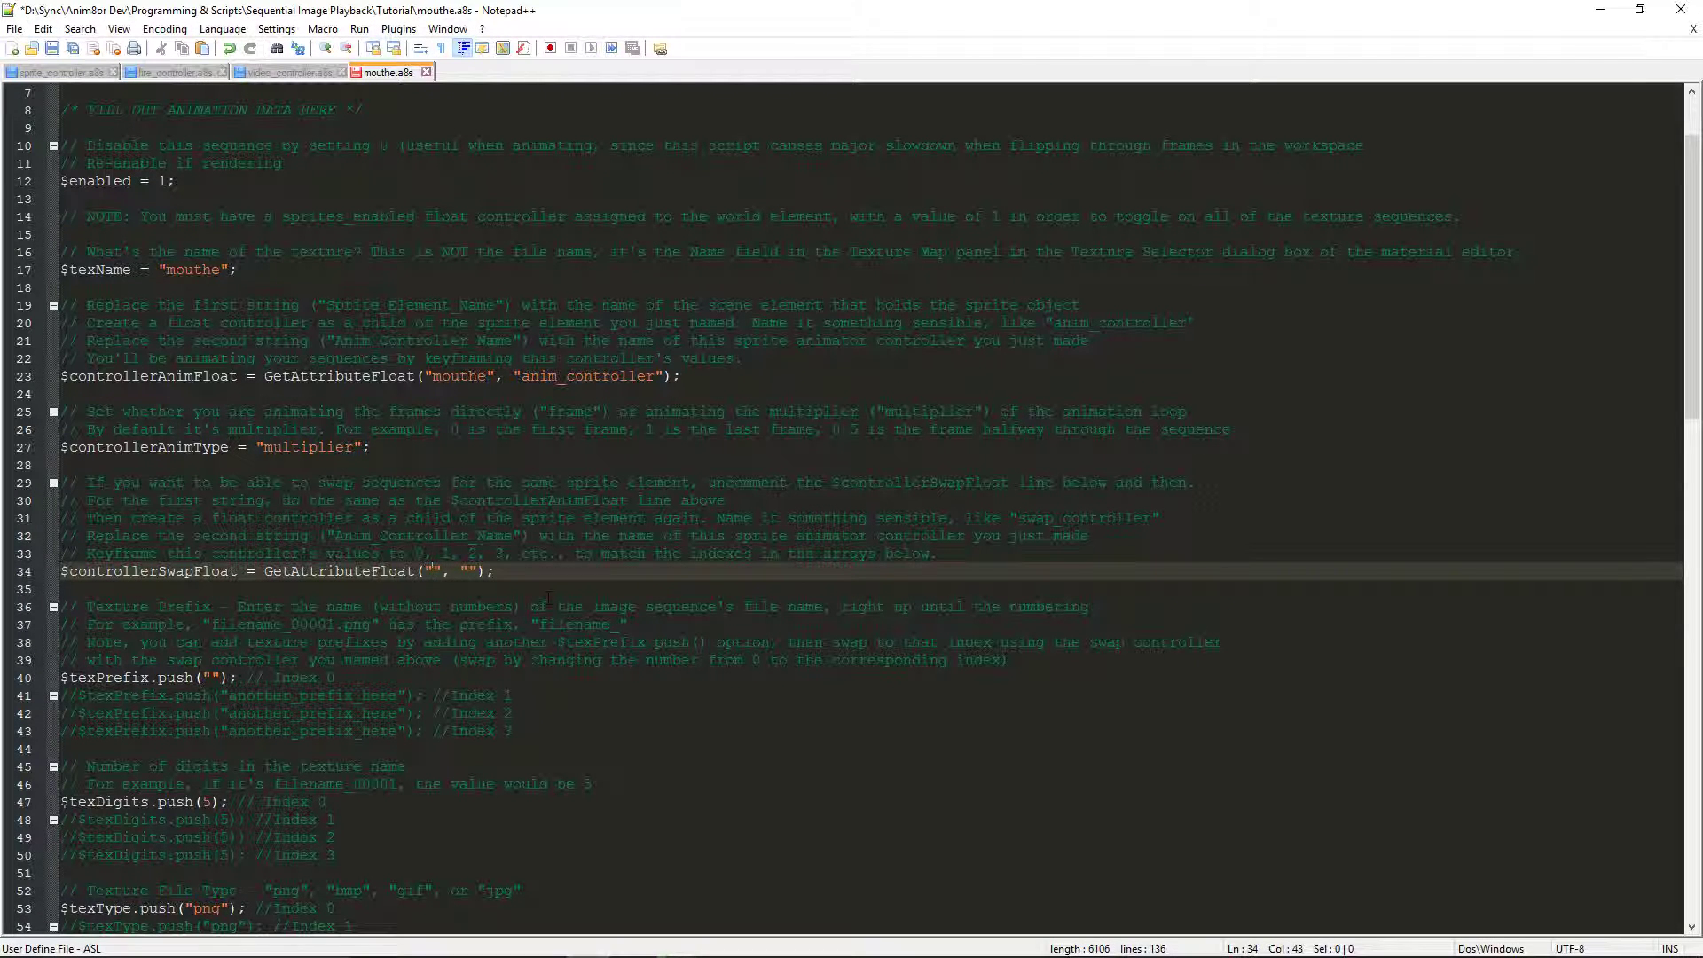
text(mouthe)
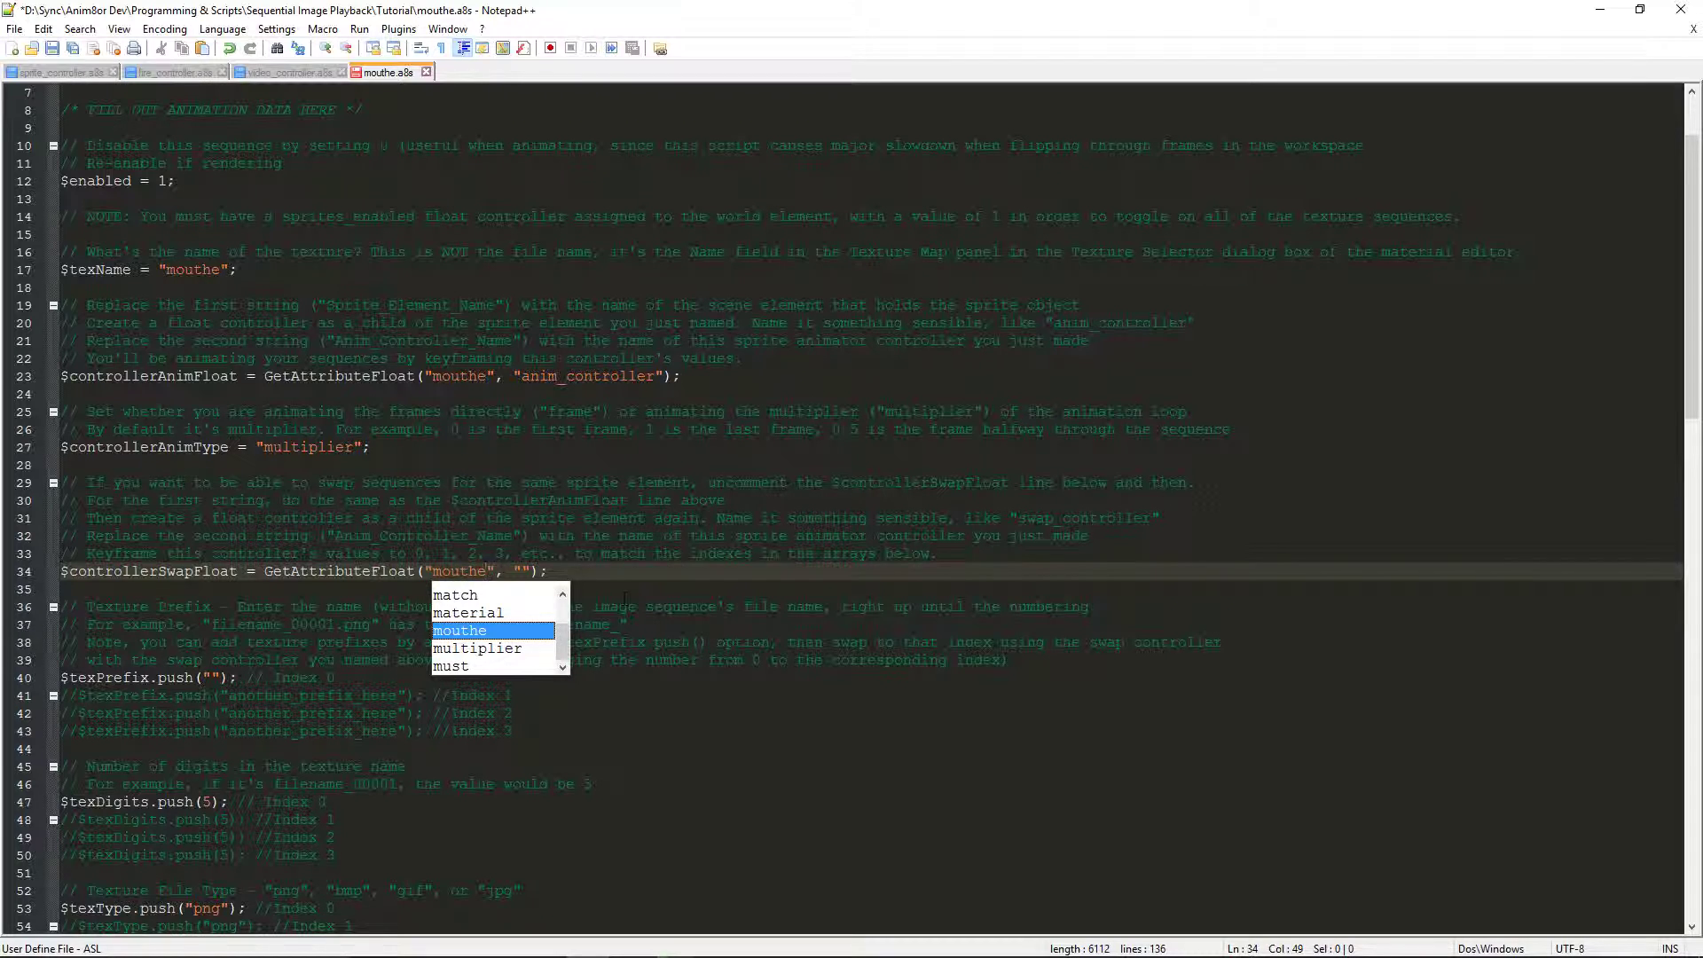
click(611, 591)
click(522, 571)
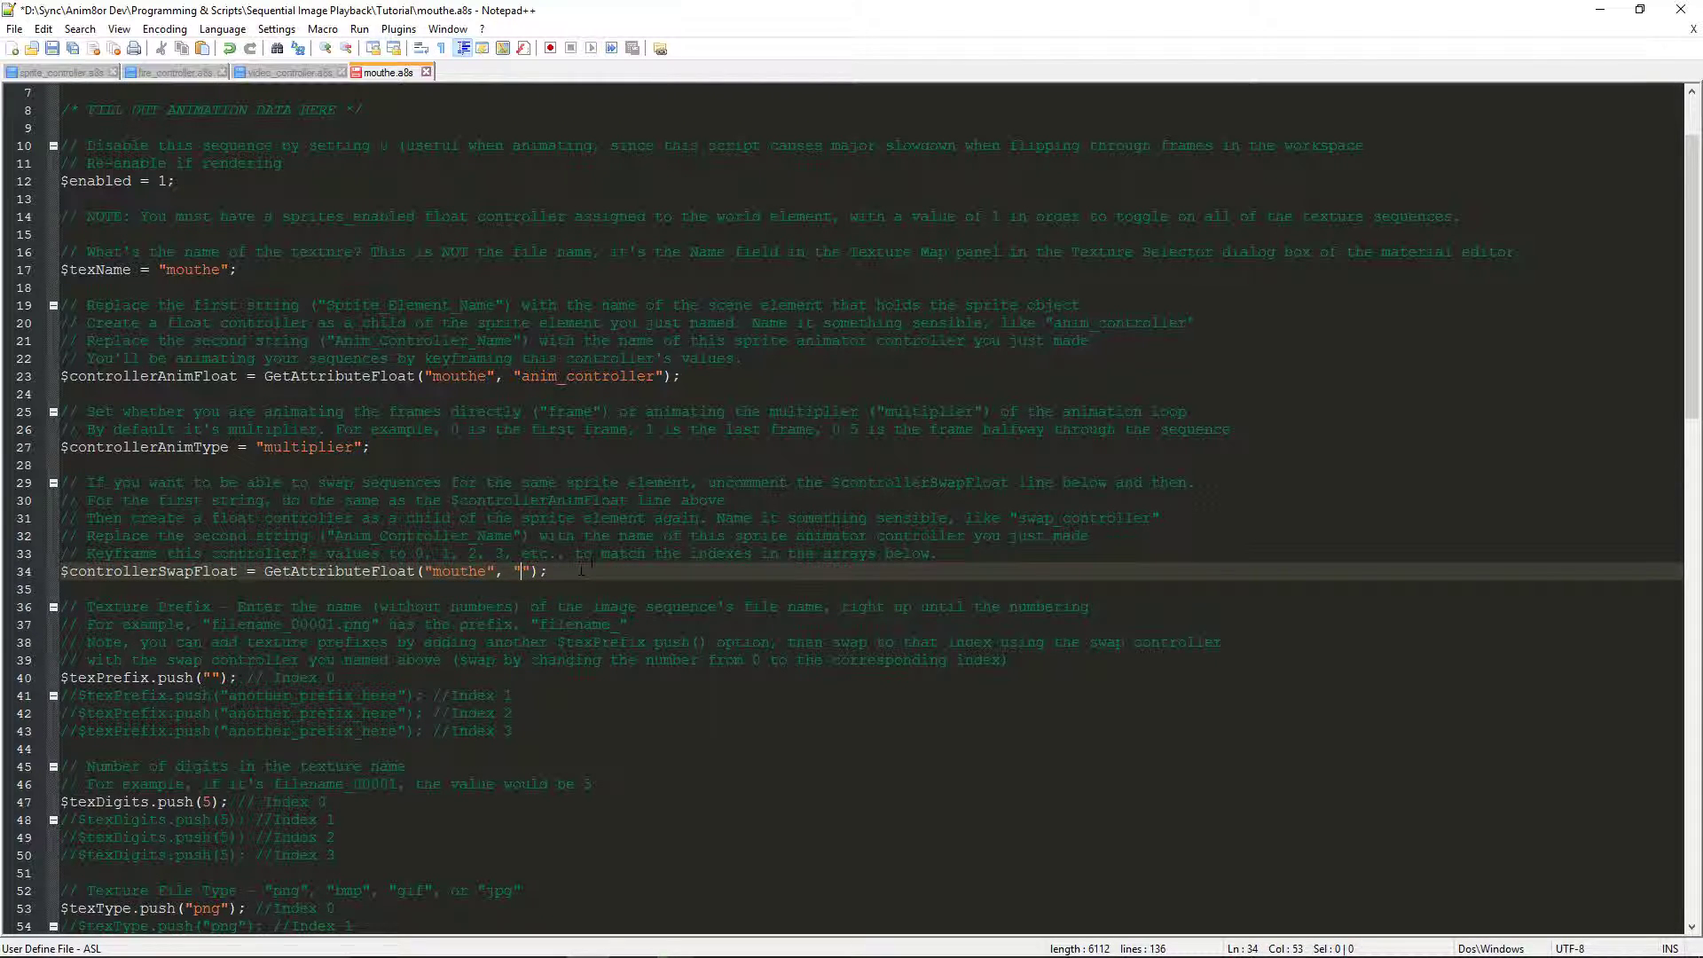
text(swap_contro)
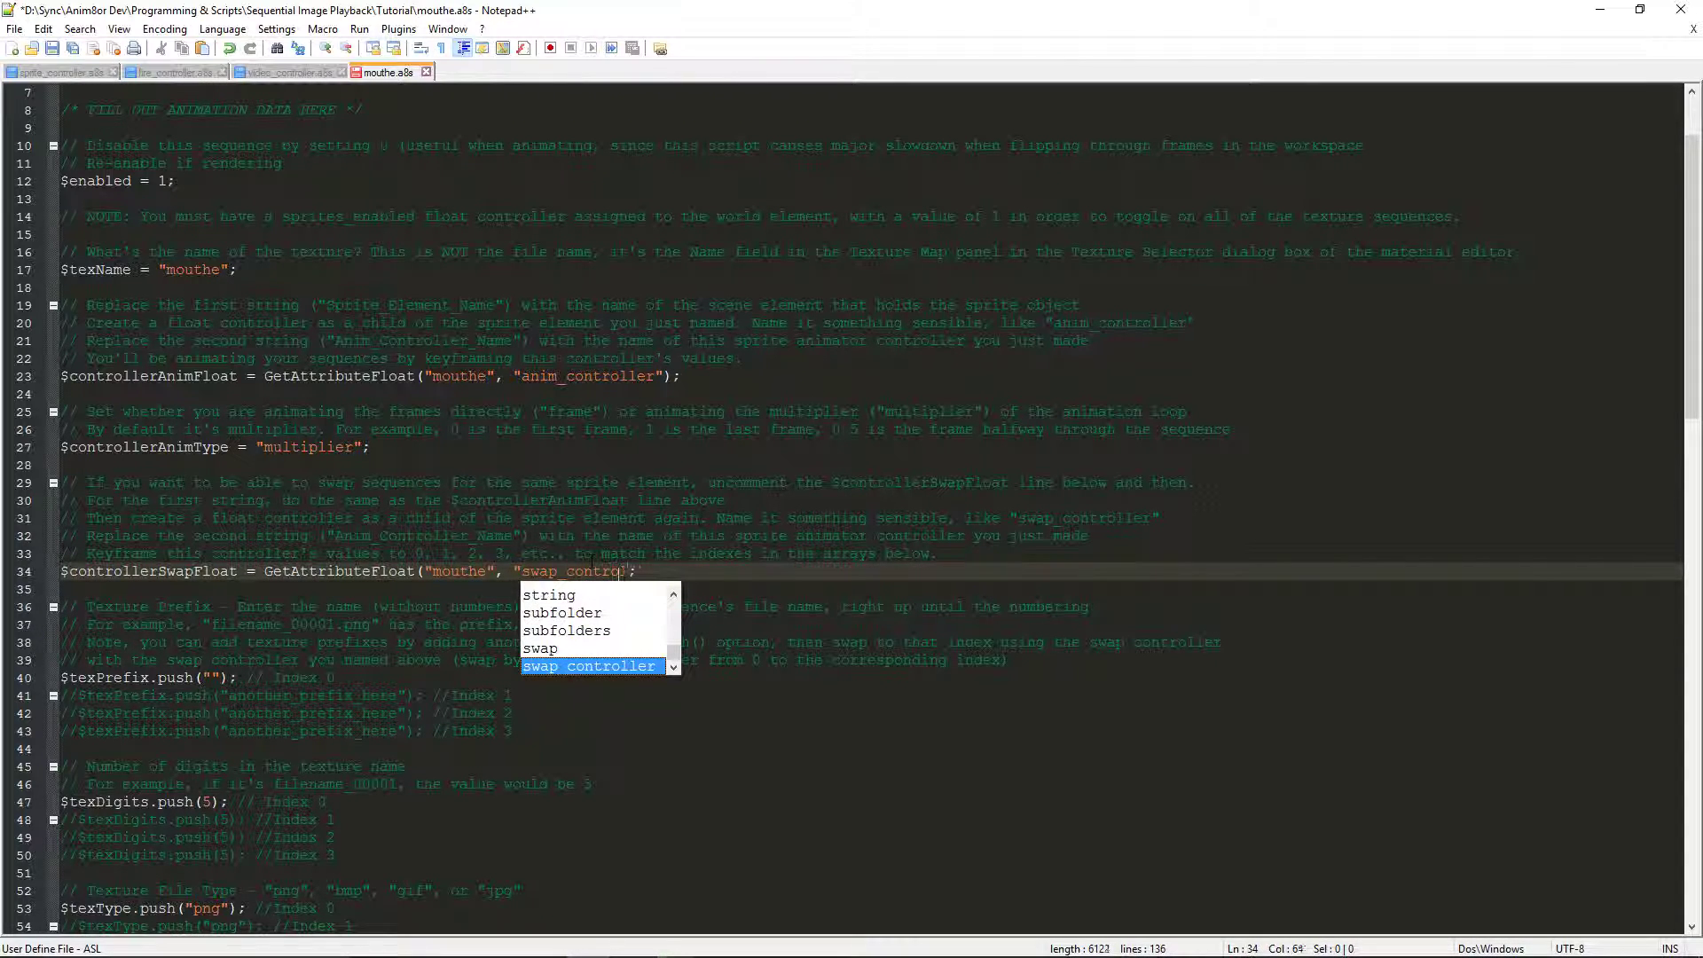
text(ller)
click(594, 607)
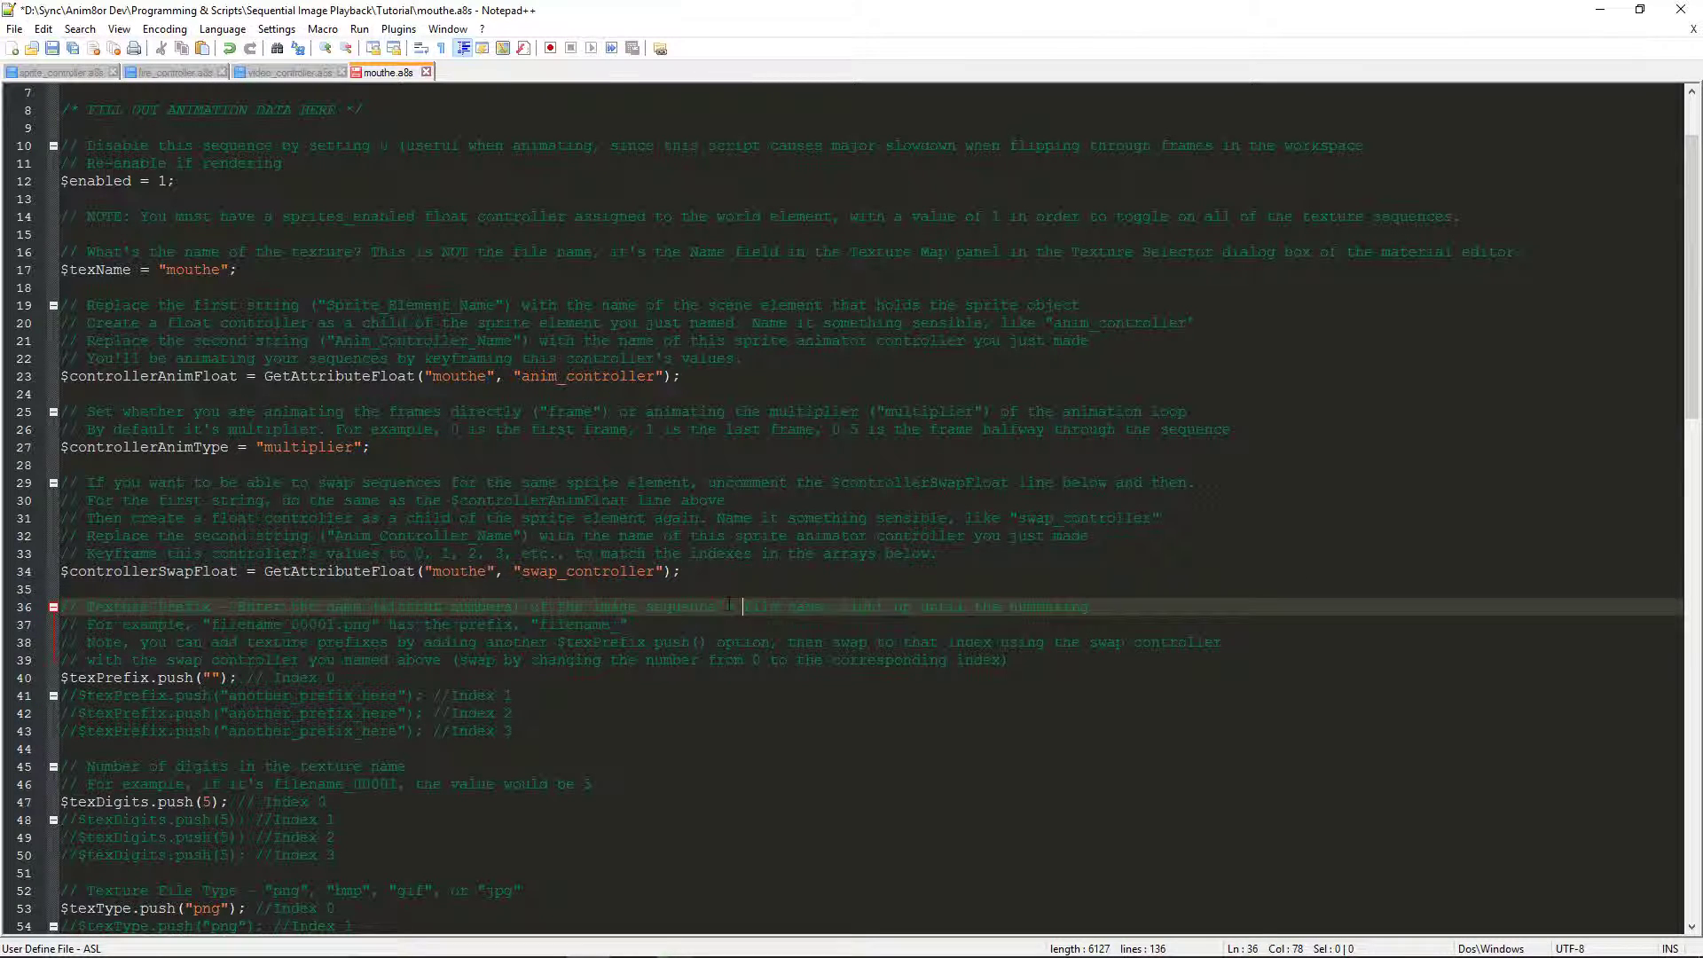
- Examine the script's texture prefix, digits, type and path settings and compare them with the image file names in the mouthe sprites folder
click(414, 712)
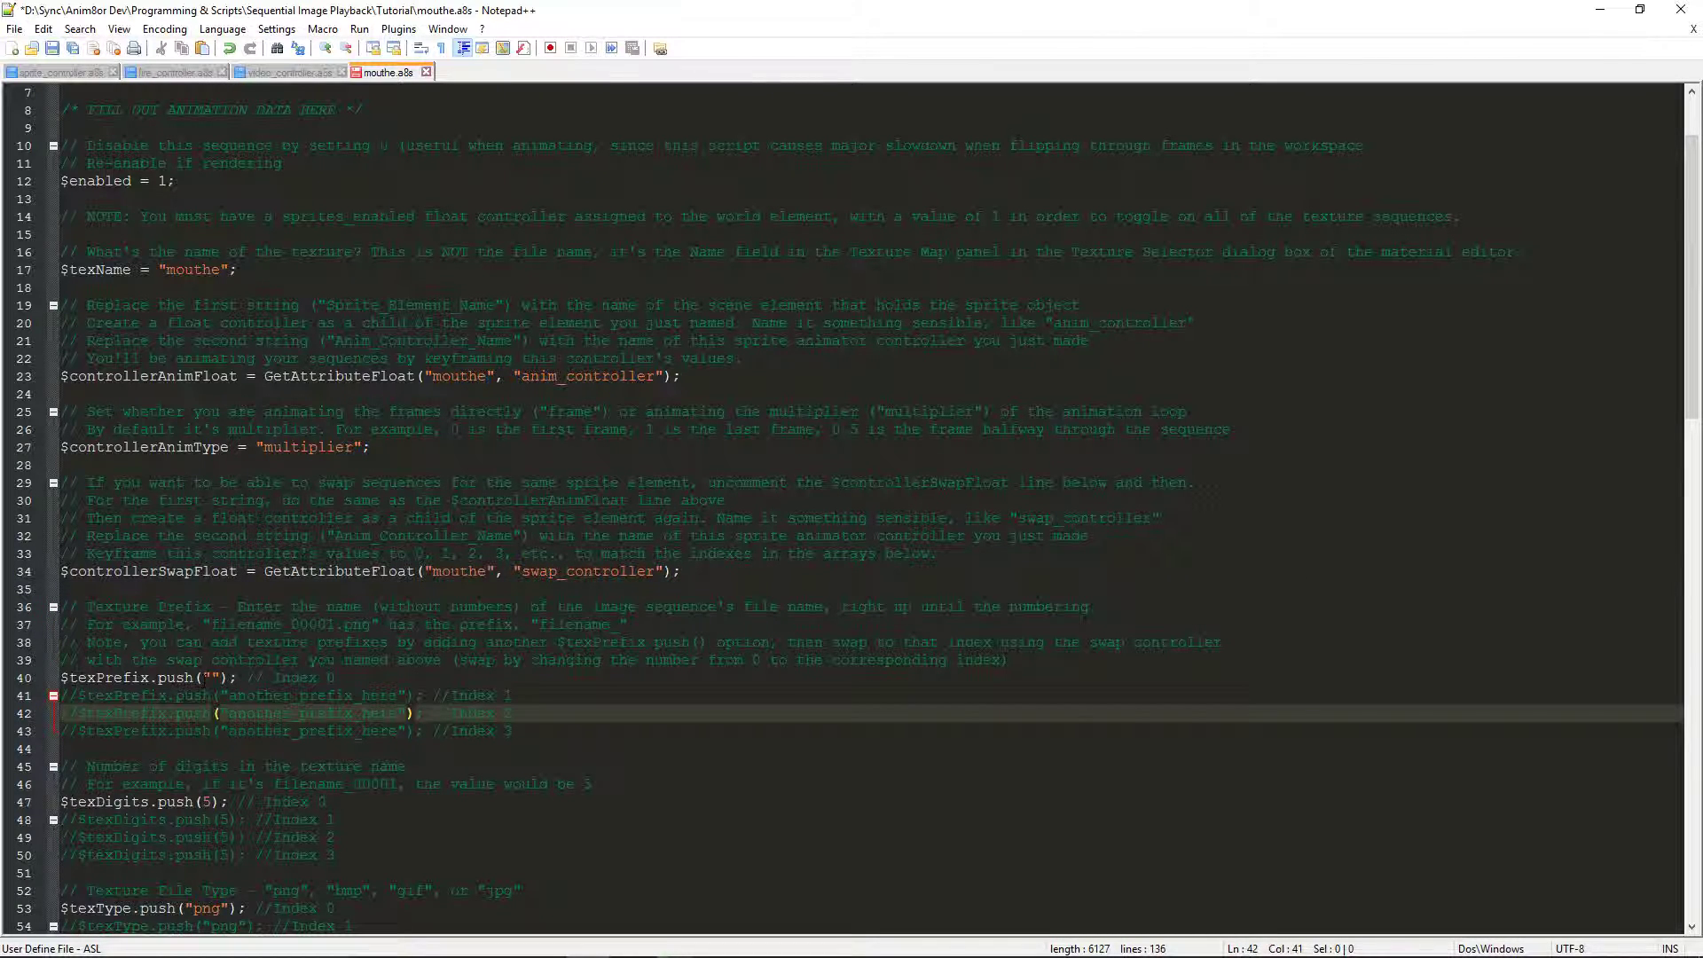
click(149, 677)
scroll(149, 677, down, 5)
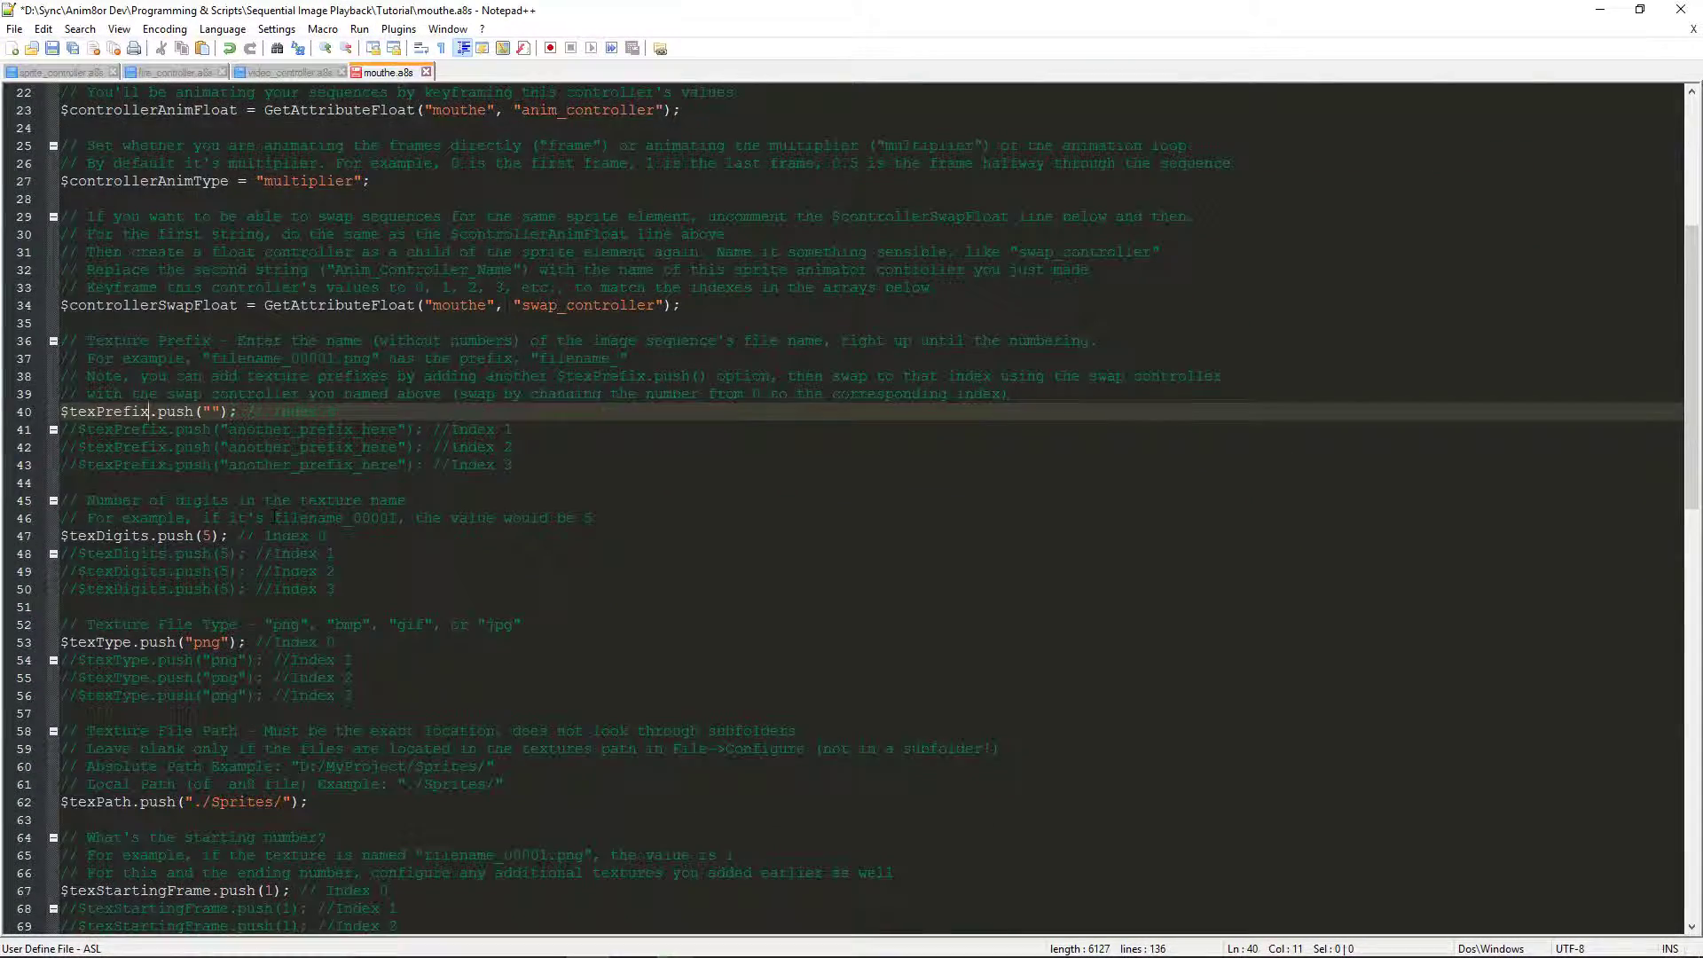
click(326, 535)
scroll(326, 535, up, 2)
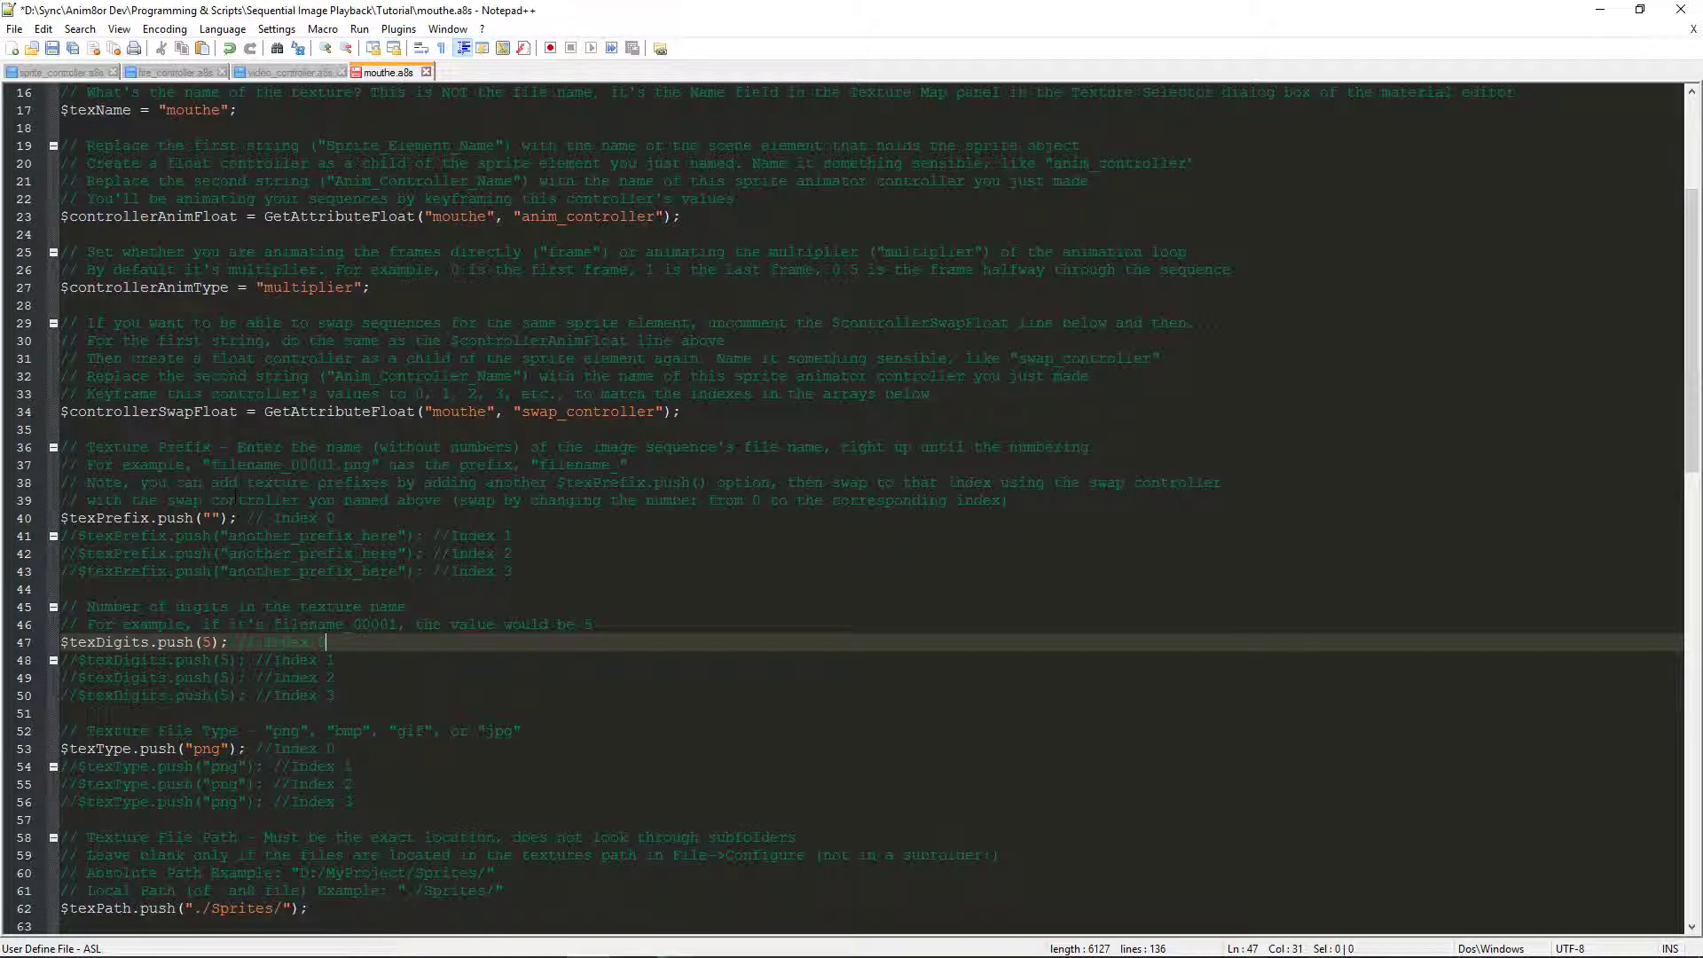
click(544, 951)
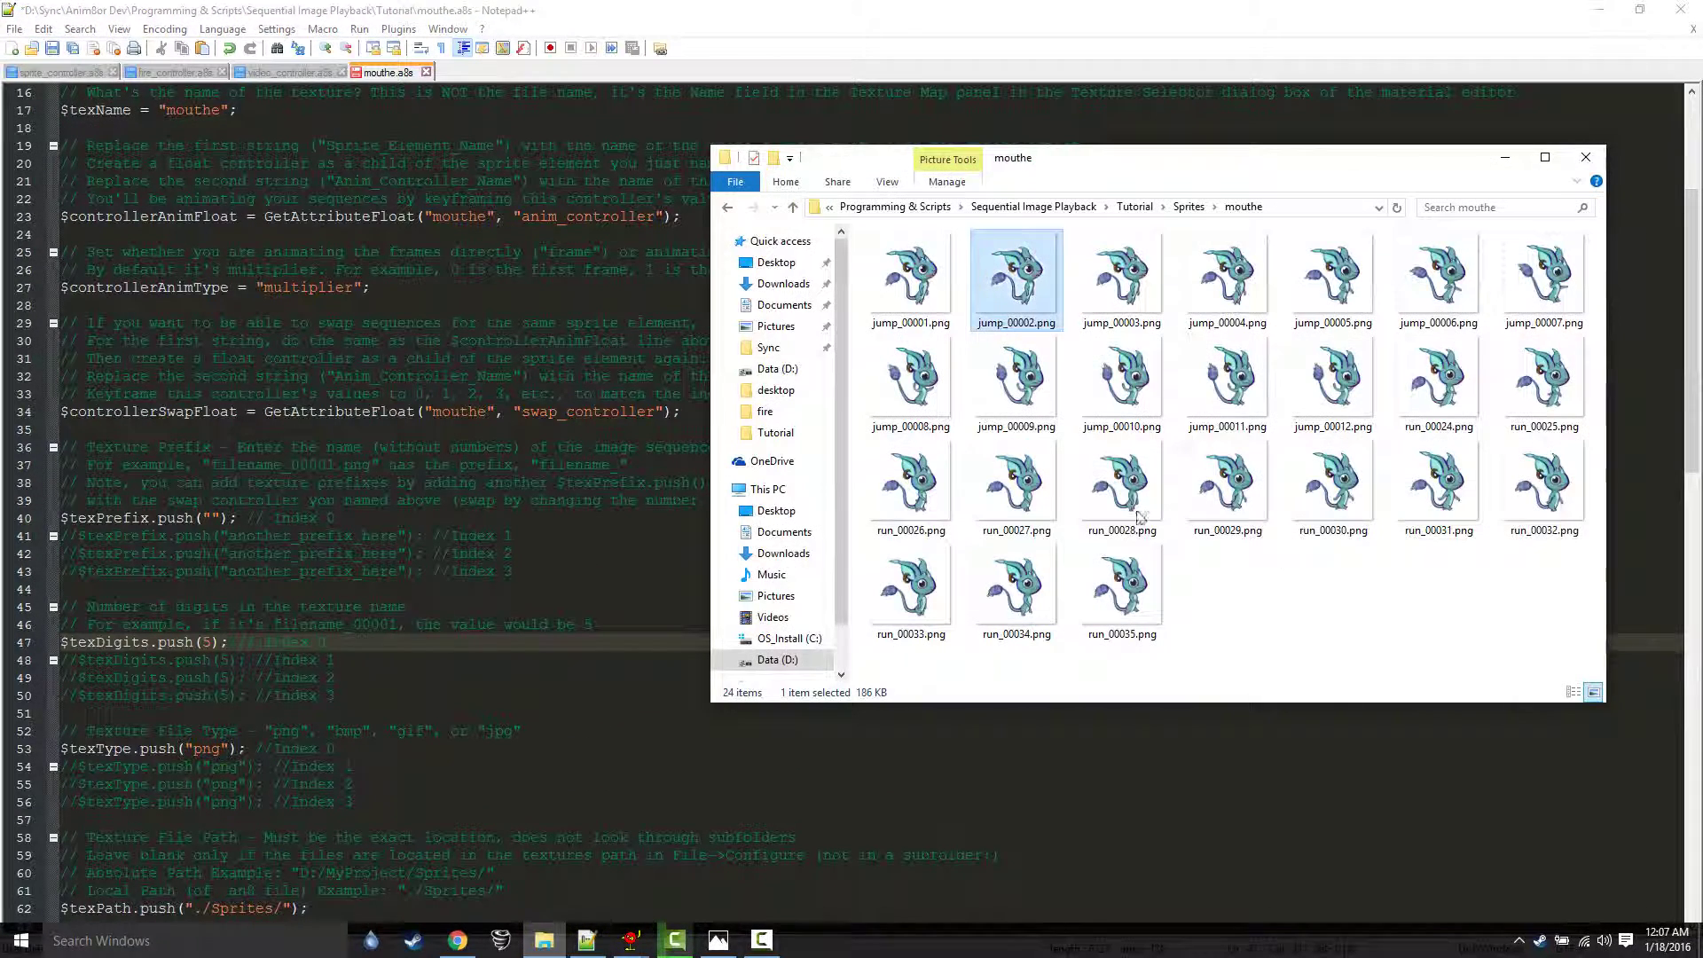
click(1326, 609)
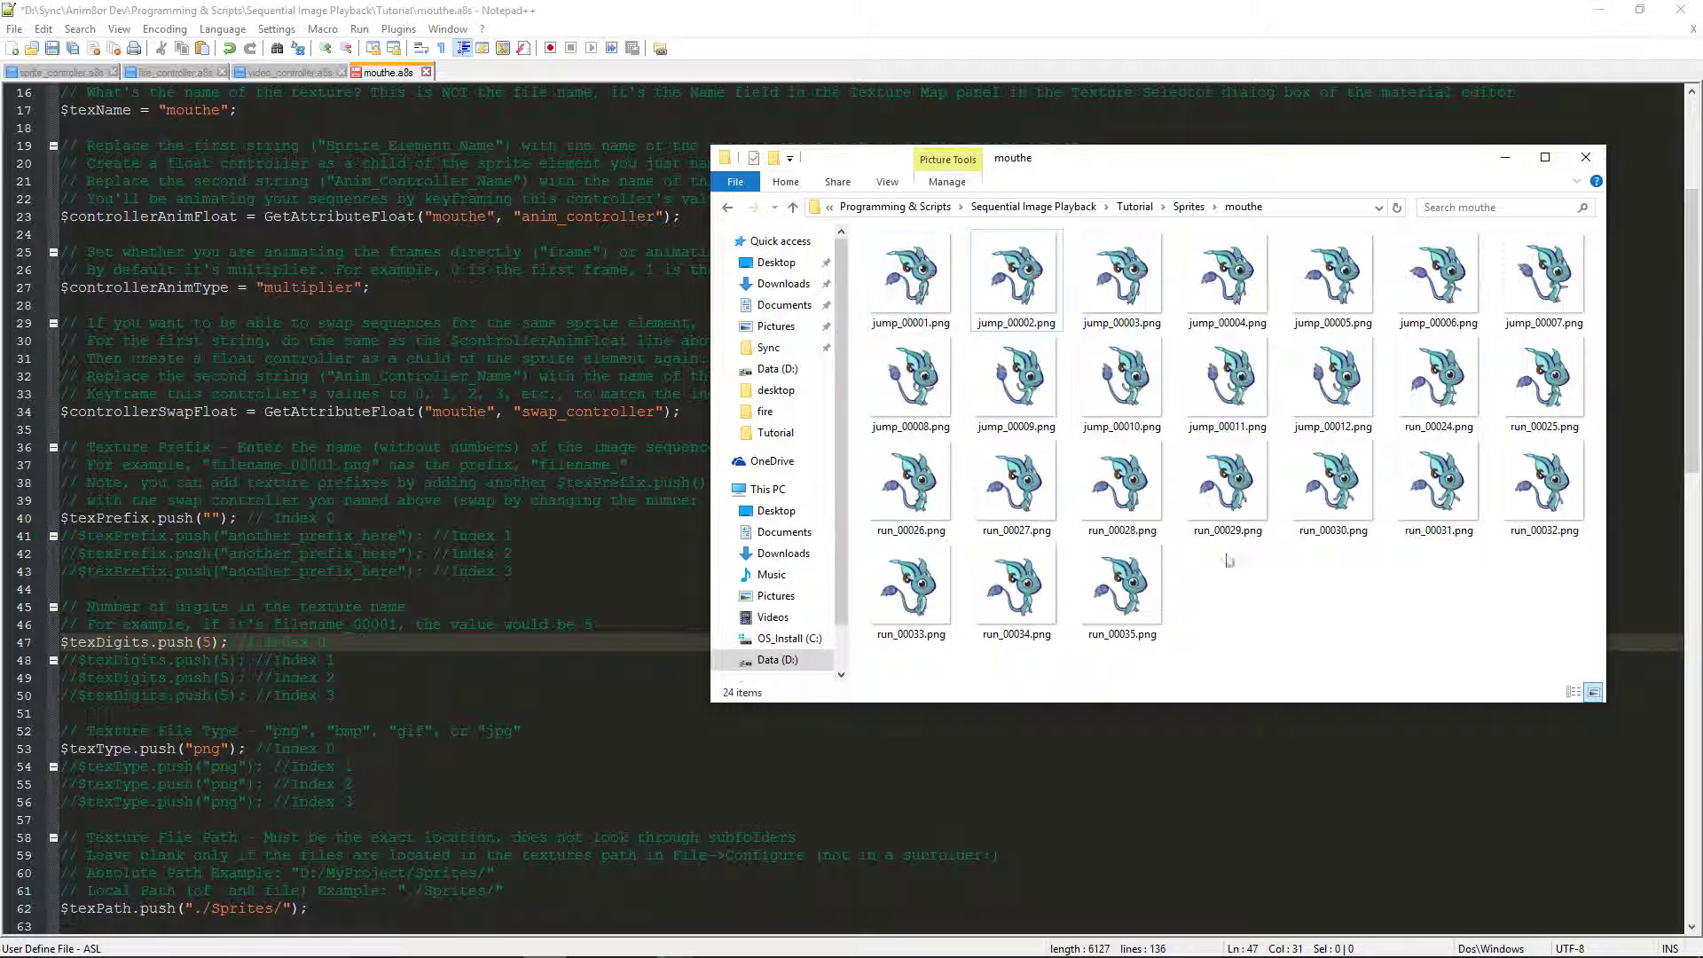
click(470, 500)
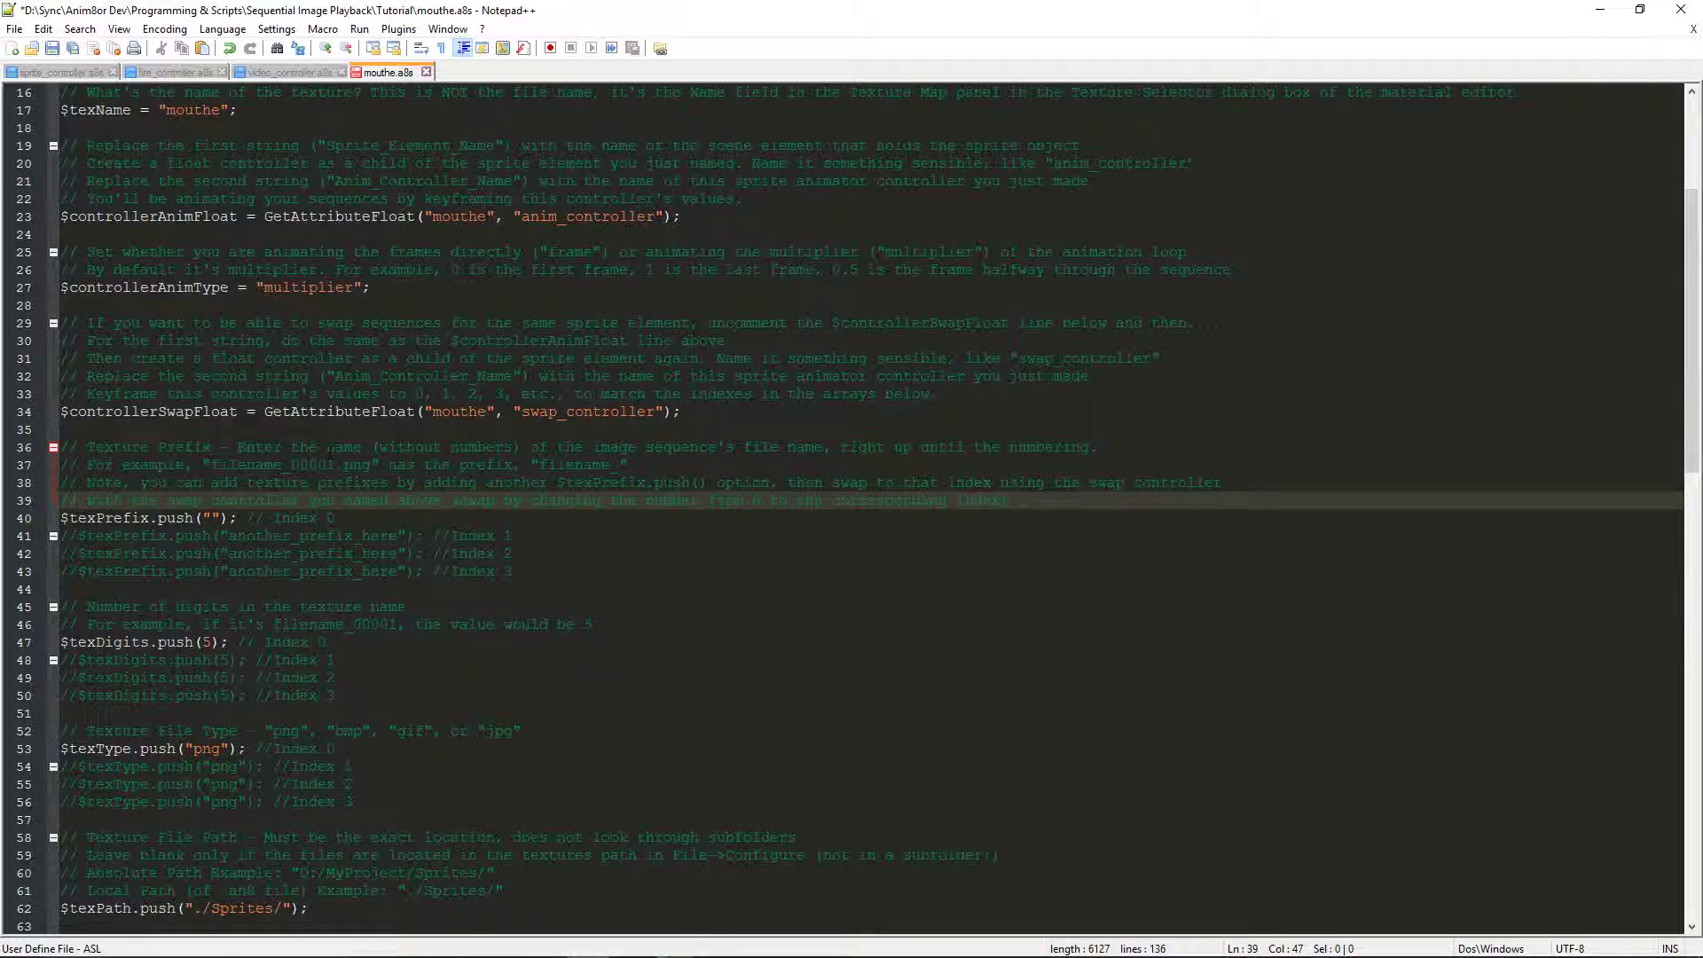
double_click(142, 412)
click(424, 516)
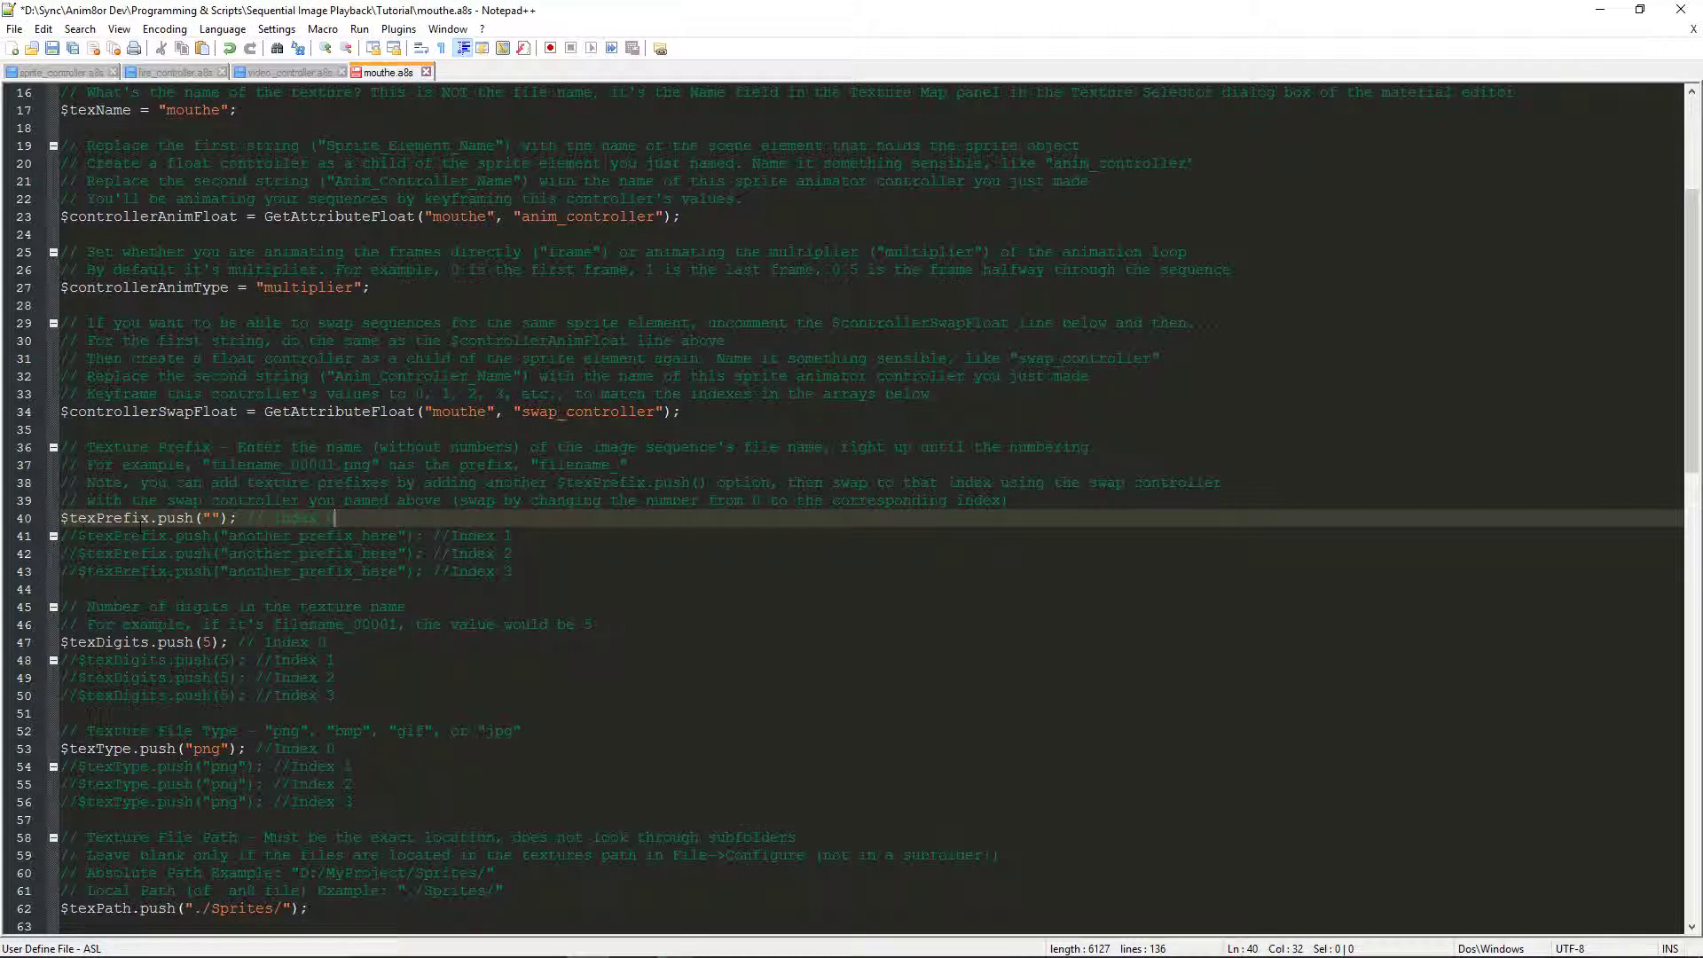
- Uncomment the Index 1 lines for $texPrefix, $texDigits and $texType
click(60, 535)
key(Delete)
key(Delete)
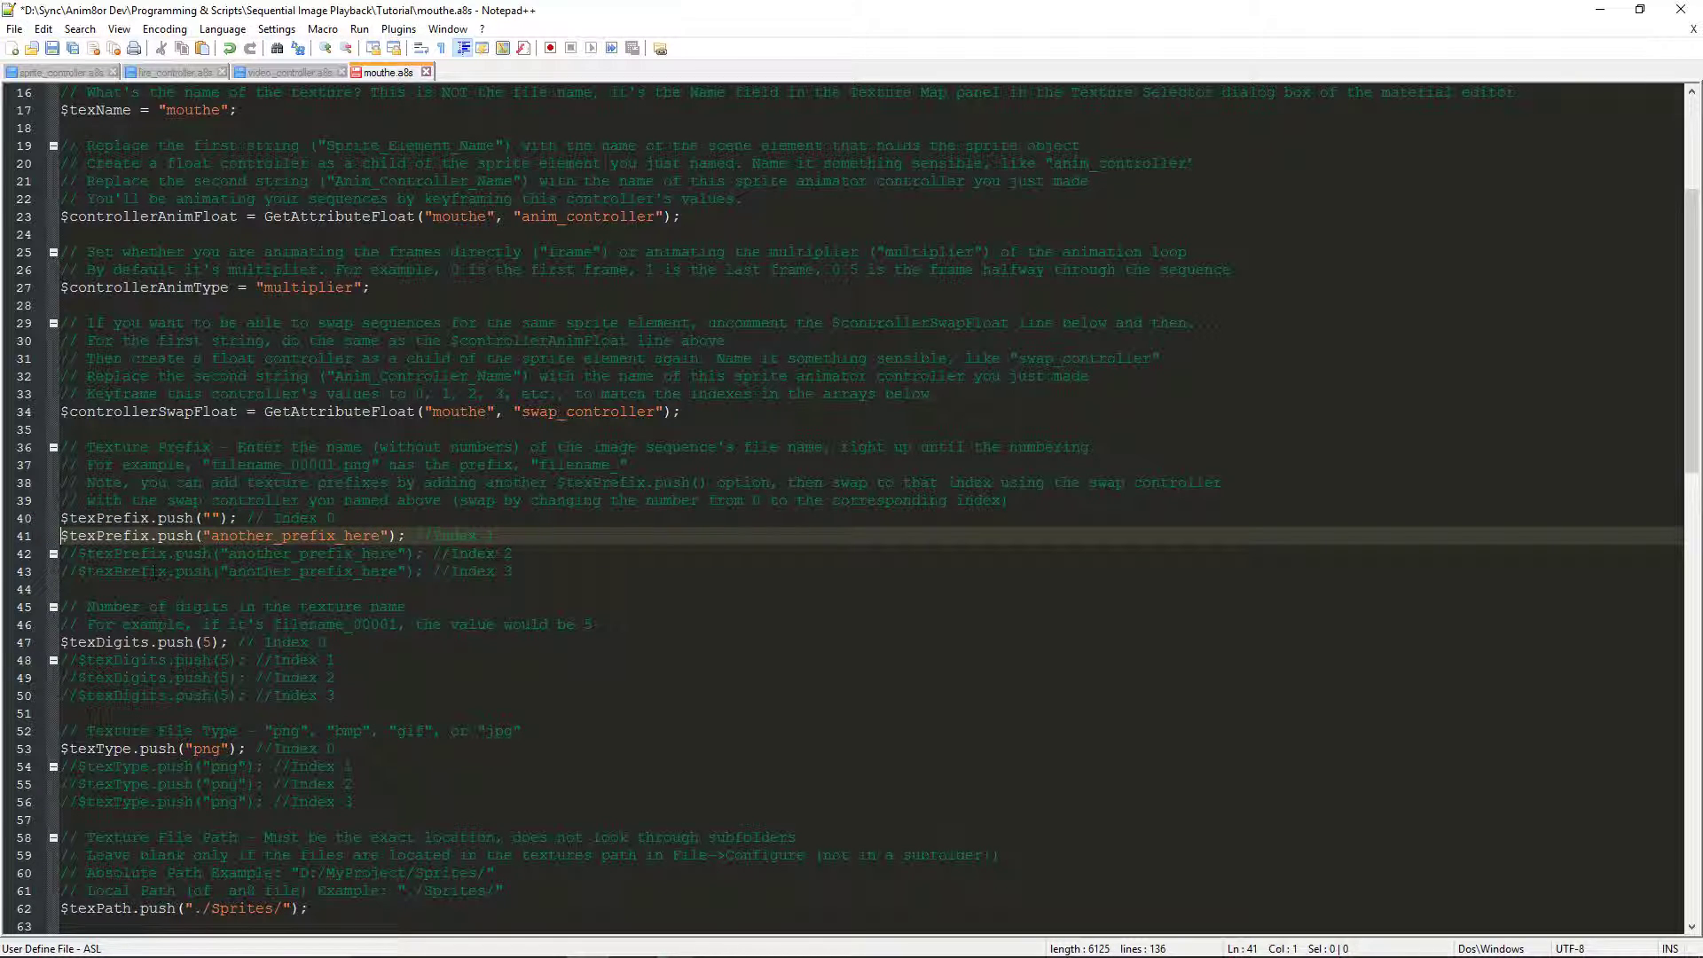
click(61, 660)
key(Delete)
key(Delete)
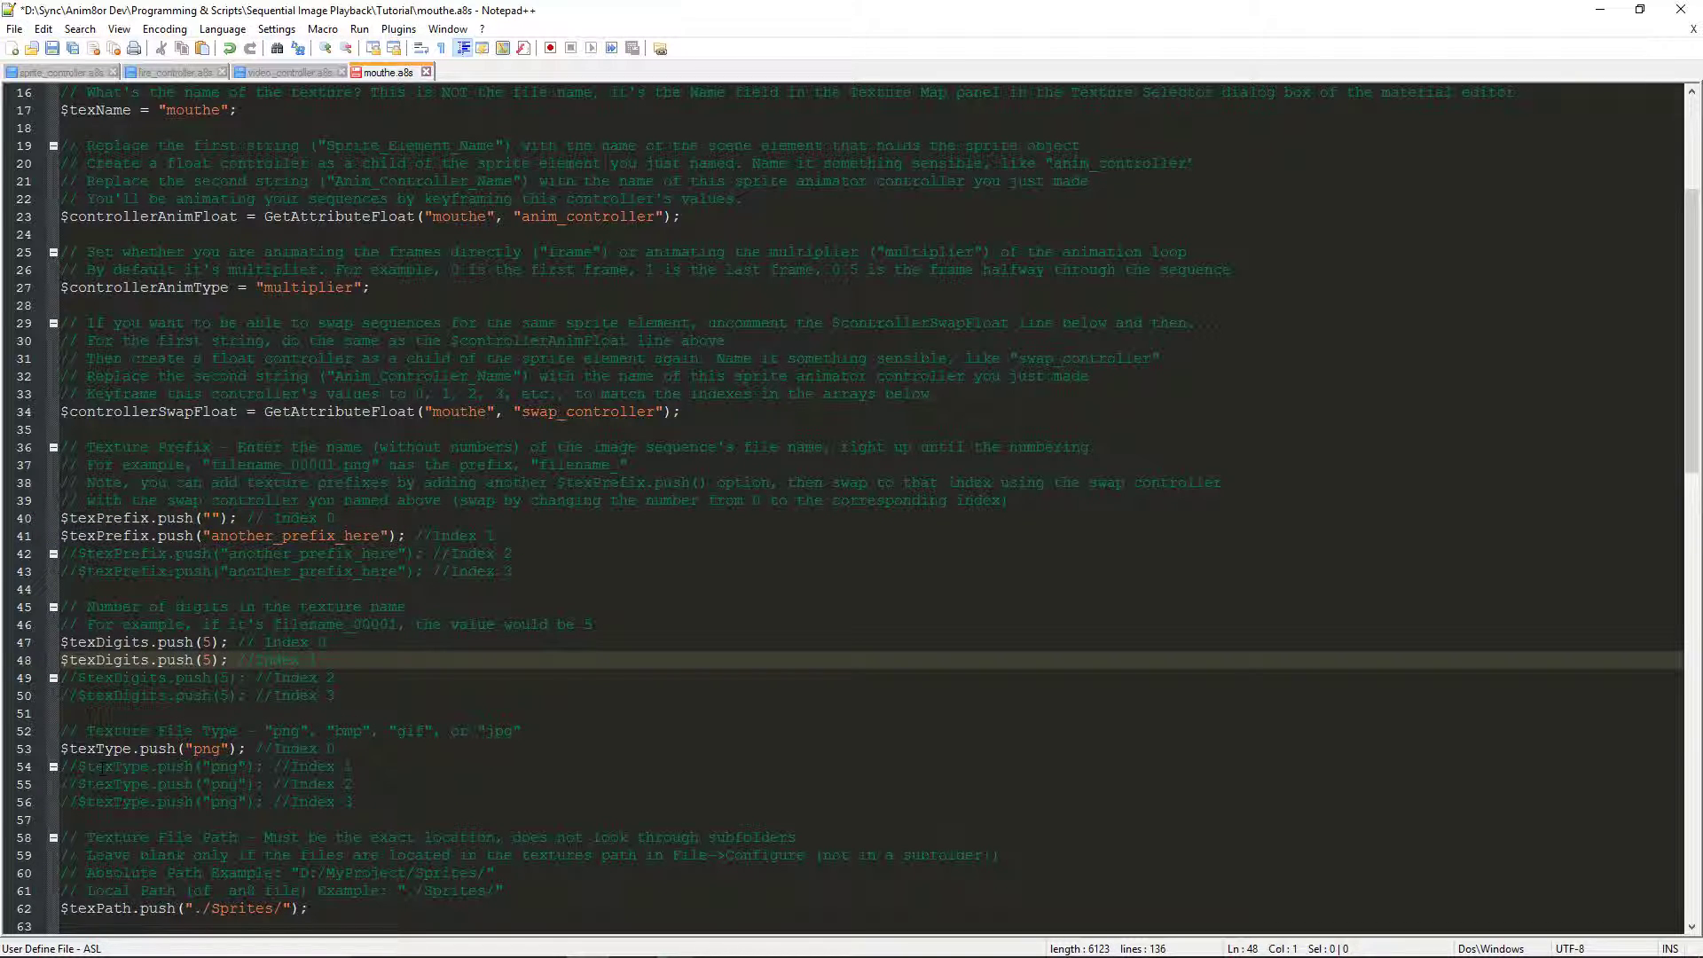
click(60, 767)
key(Delete)
key(Delete)
- Duplicate the $texPath.push("./Sprites/"); line directly below the original for the second sequence
scroll(60, 766, down, 2)
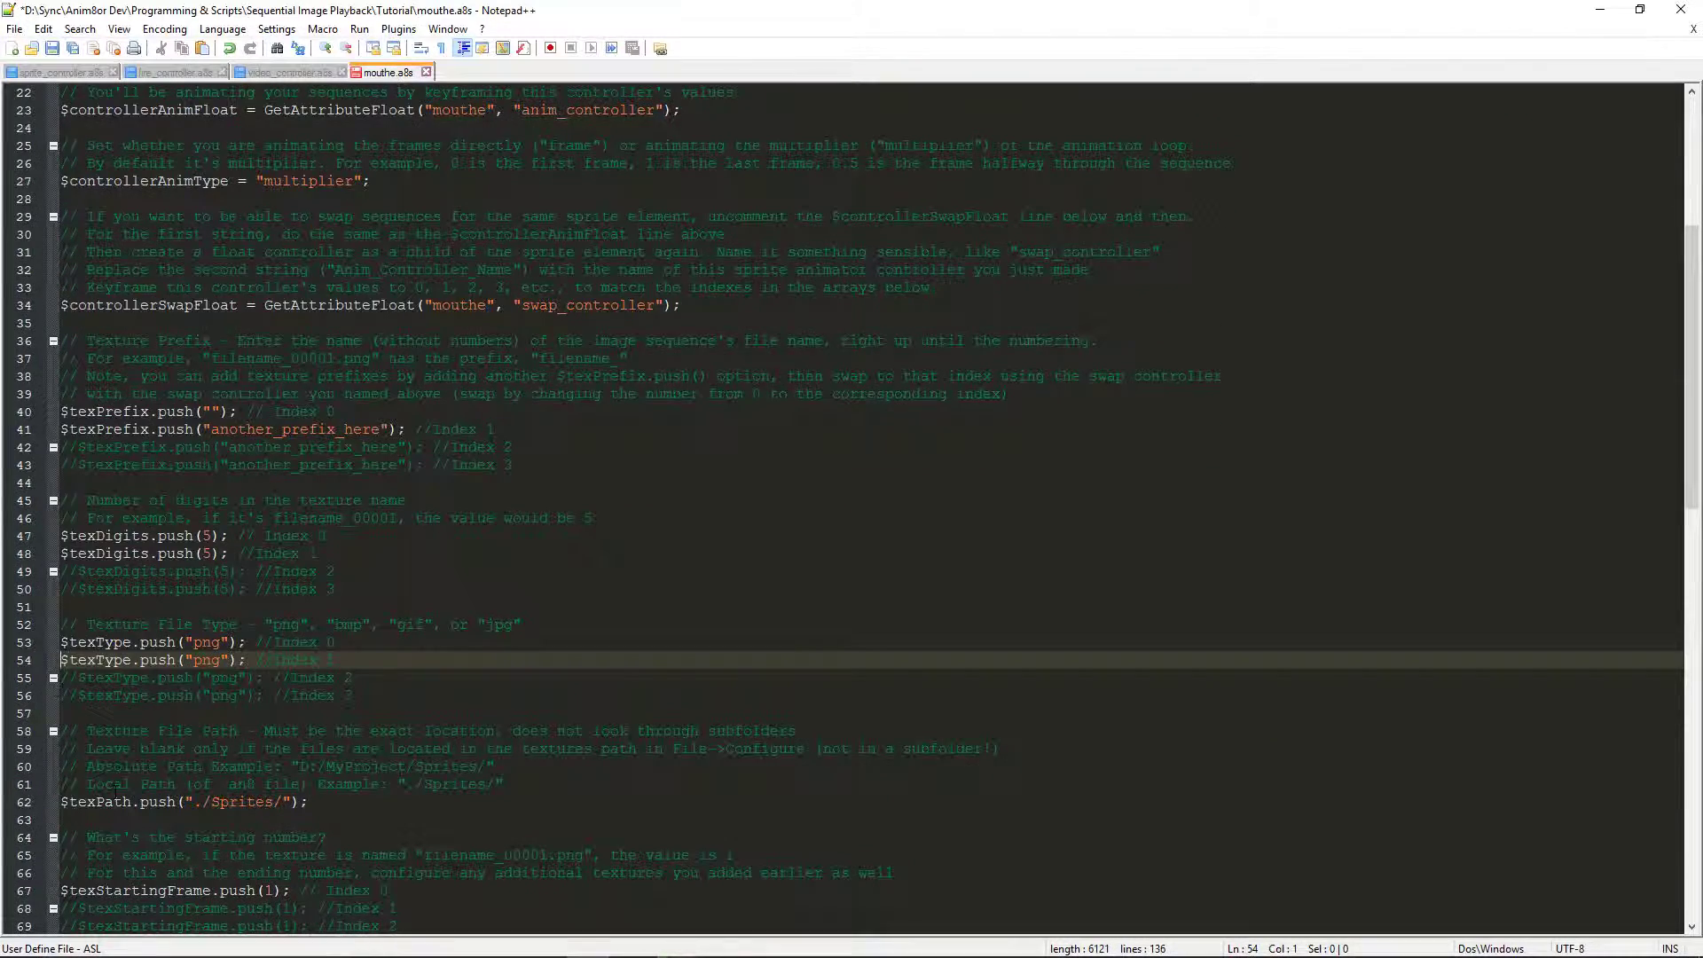
double_click(165, 660)
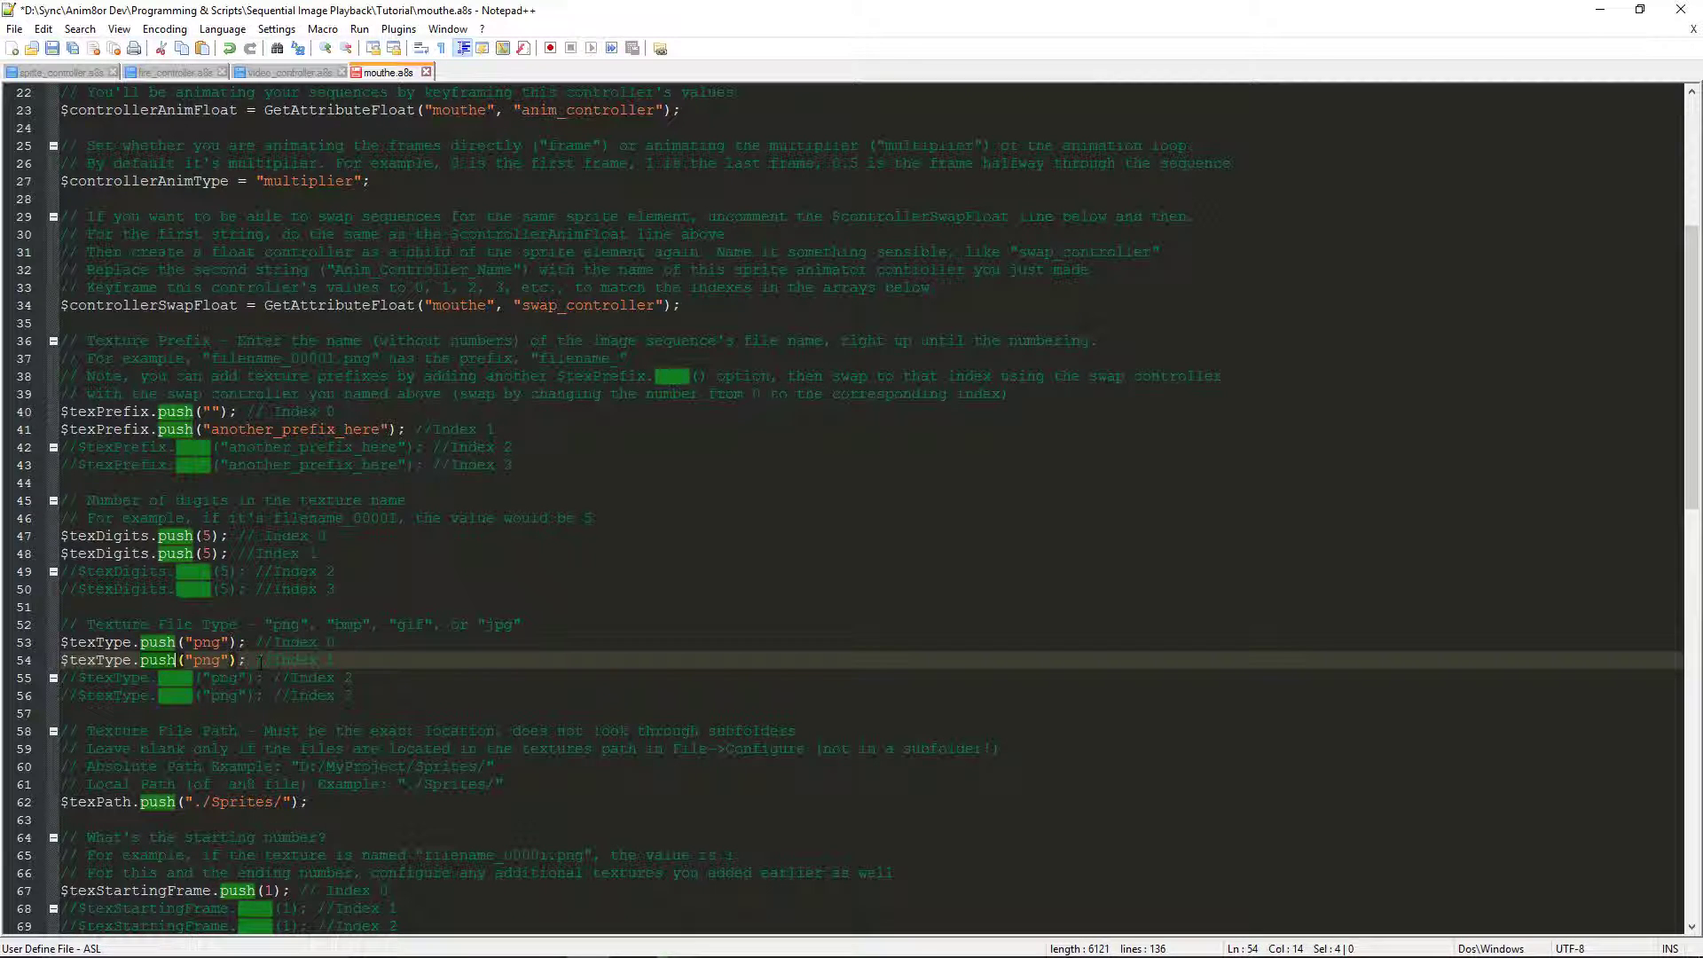
click(379, 701)
scroll(380, 705, down, 4)
scroll(379, 705, up, 1)
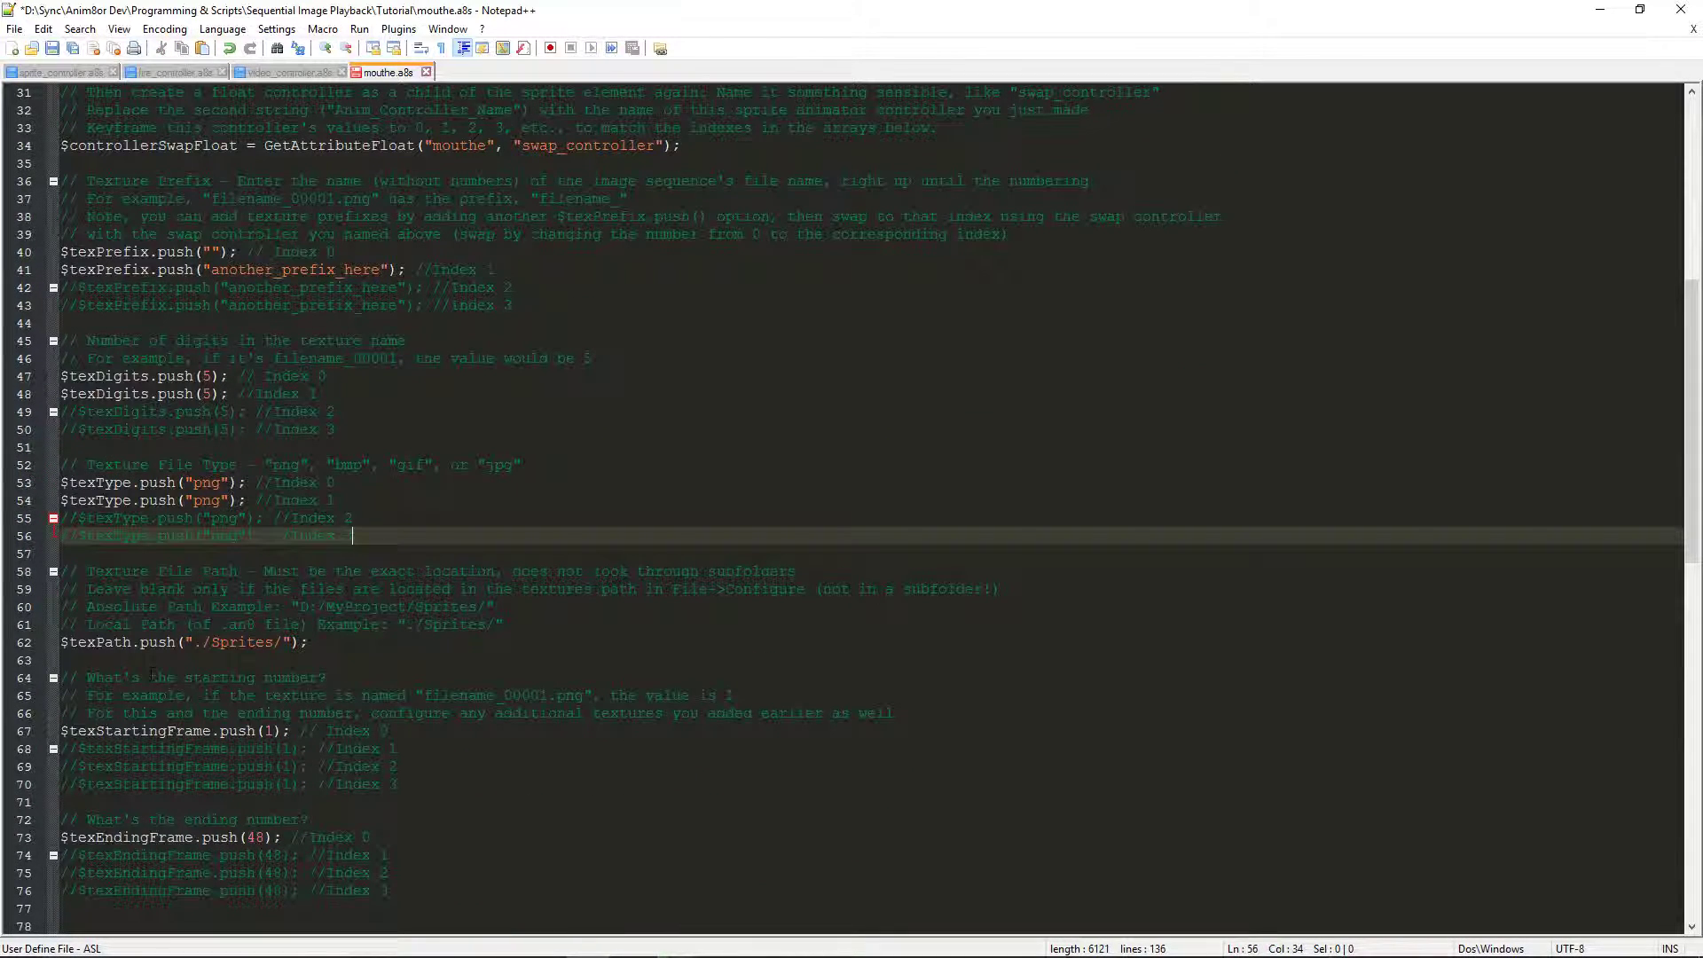
drag(310, 643, 60, 642)
key(ctrl+c)
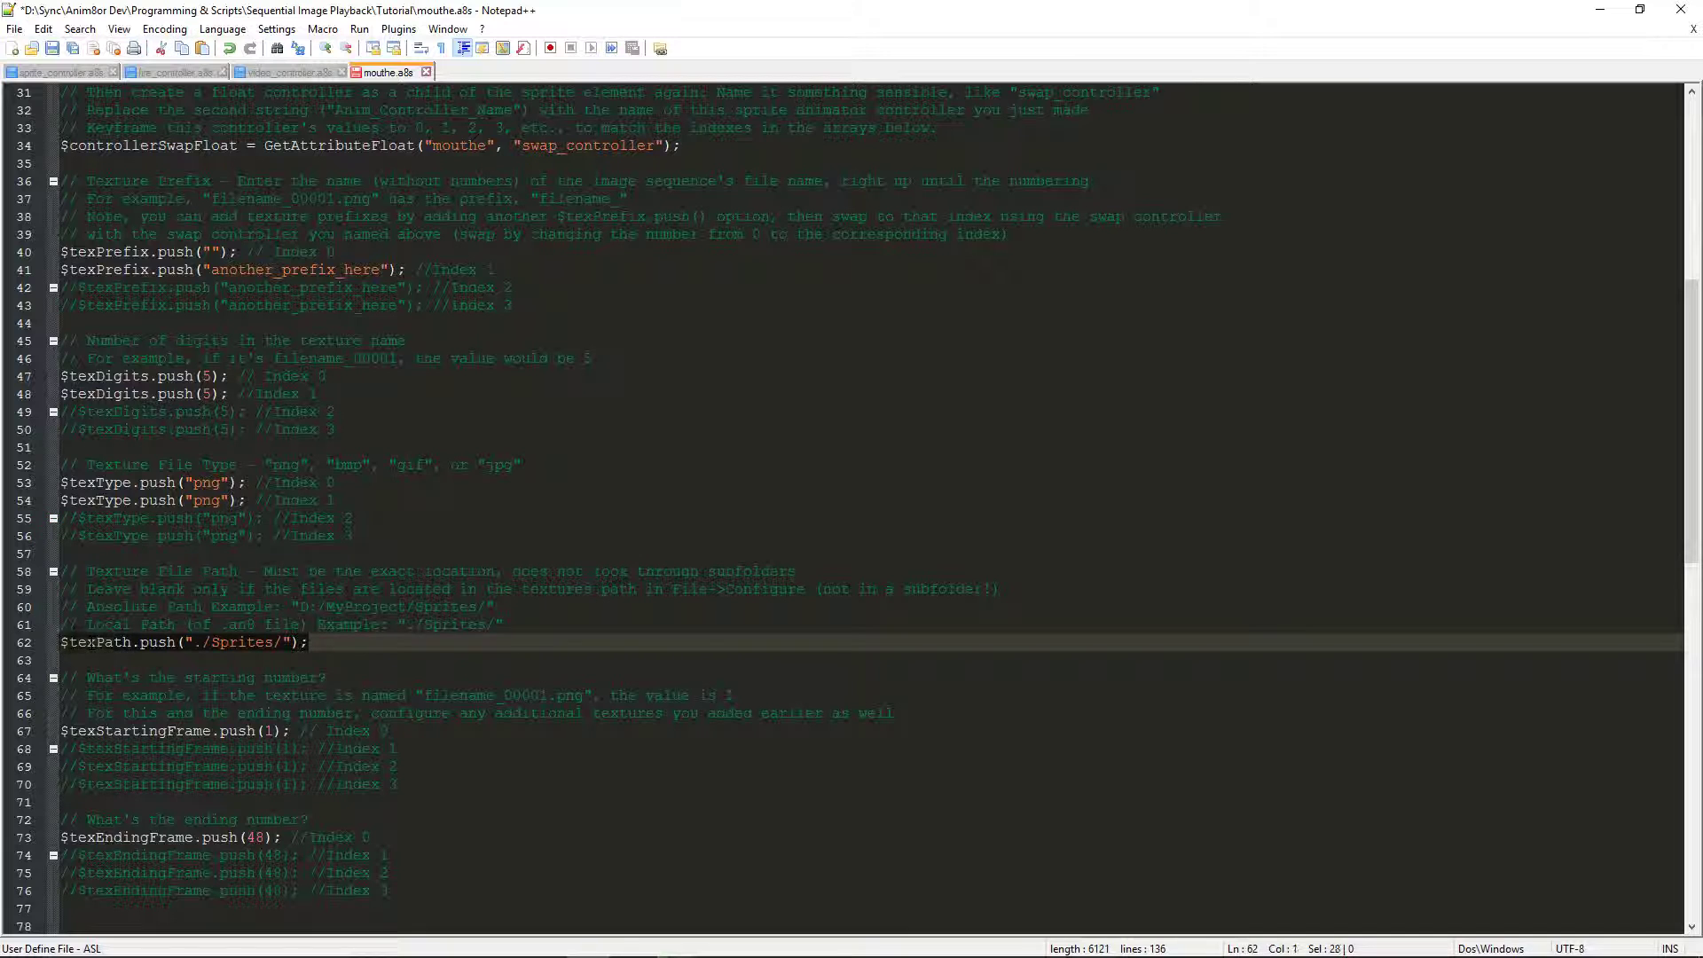
click(311, 643)
key(Return)
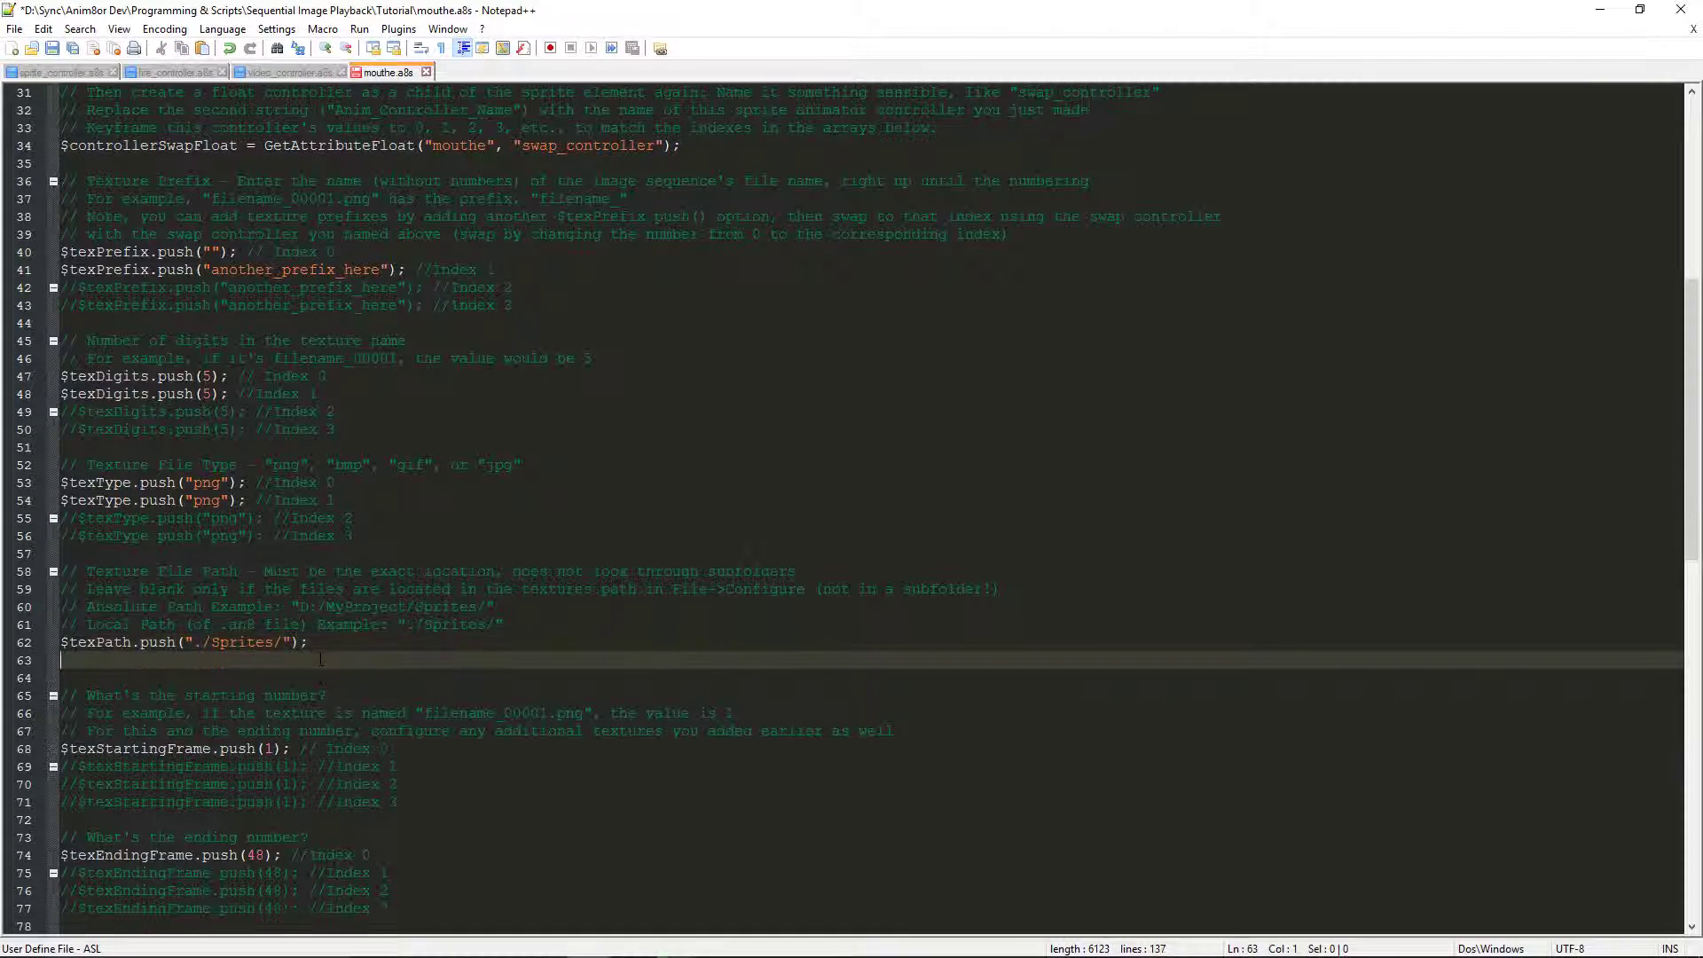
key(ctrl+v)
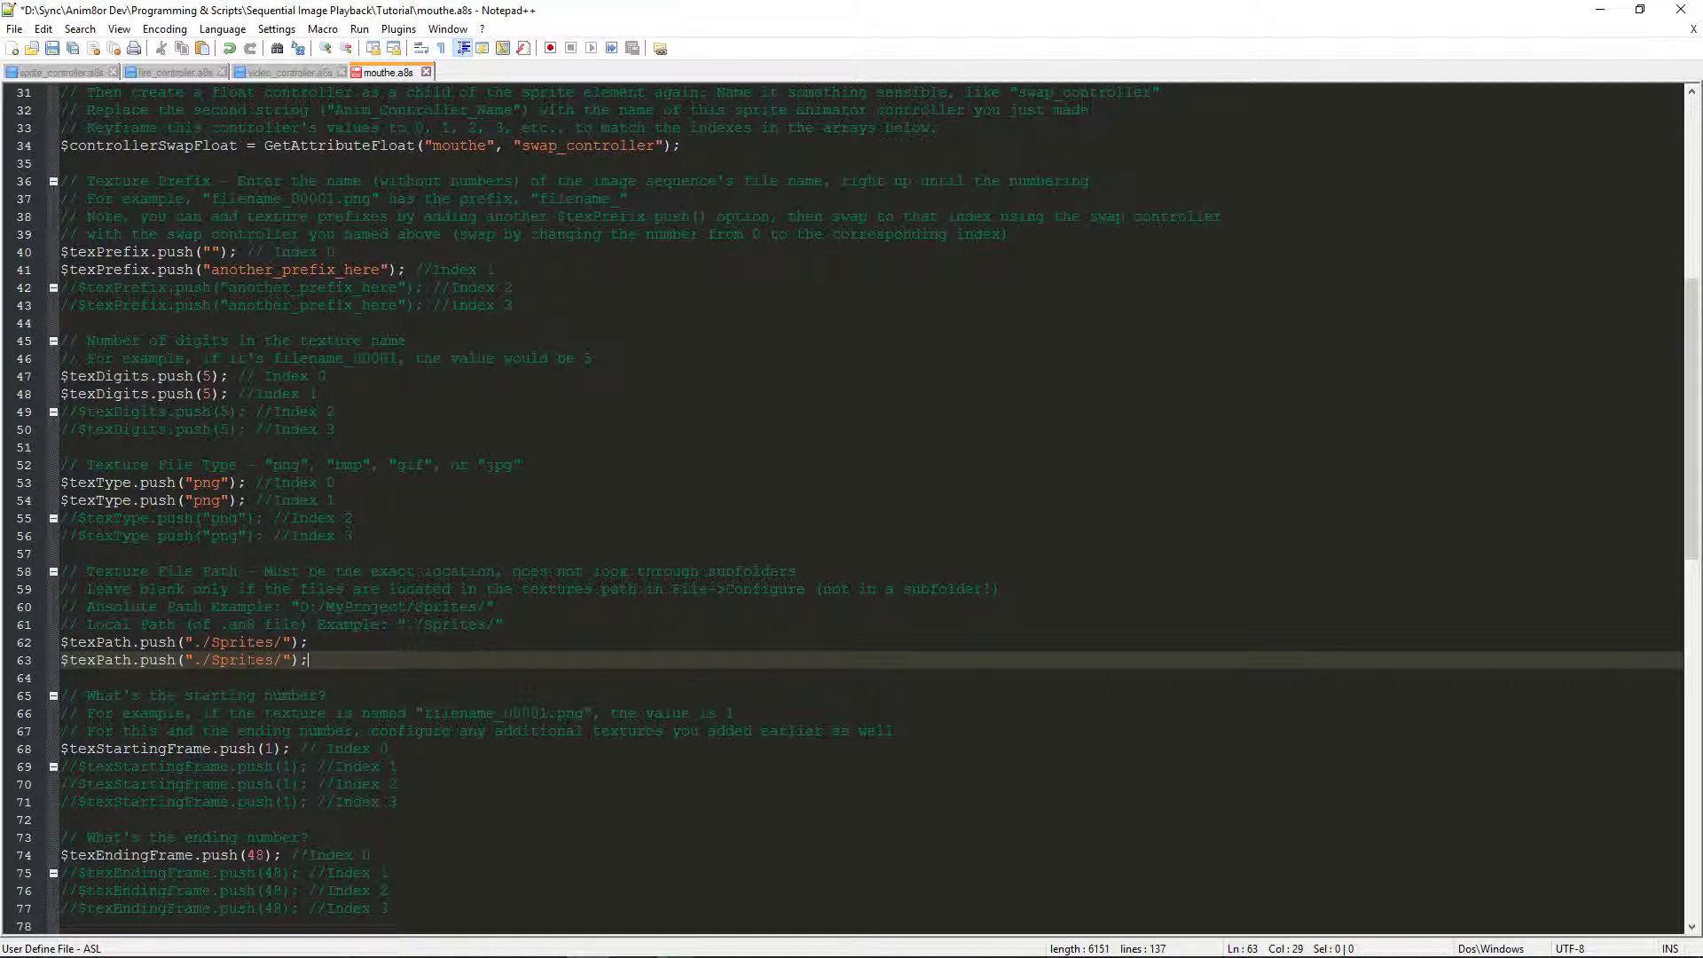
- Uncomment the Index 1 lines for $texStartingFrame and $texEndingFrame
click(229, 695)
click(201, 766)
click(79, 766)
key(BackSpace)
key(BackSpace)
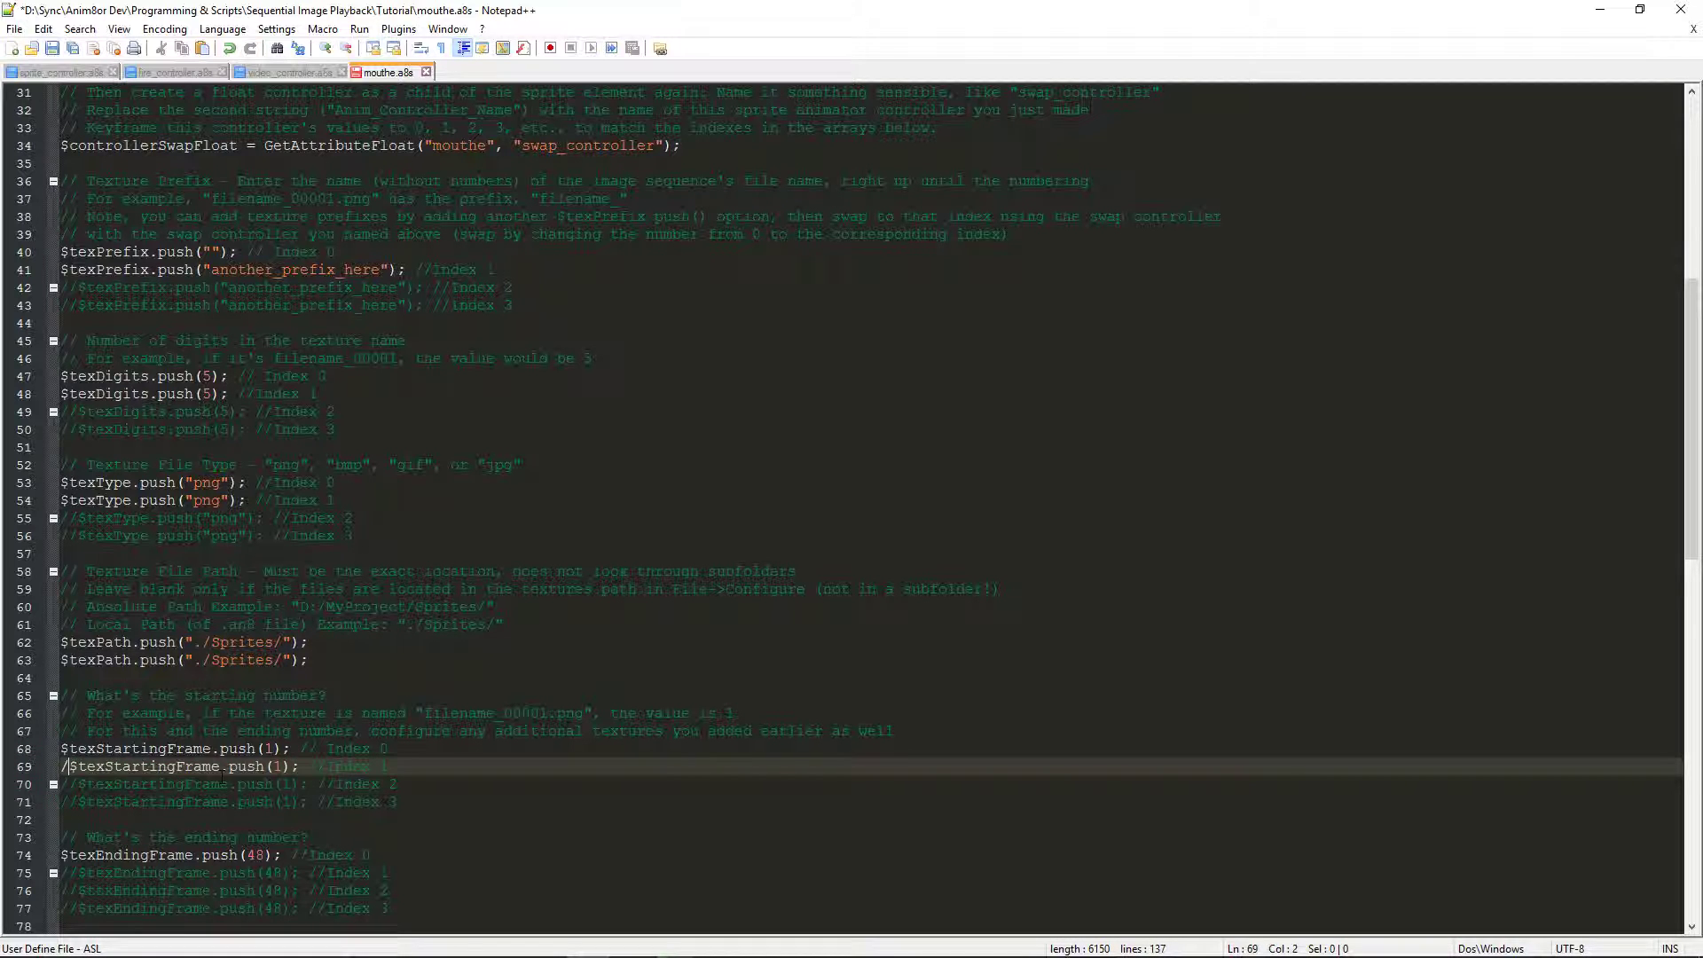
click(79, 873)
key(BackSpace)
key(BackSpace)
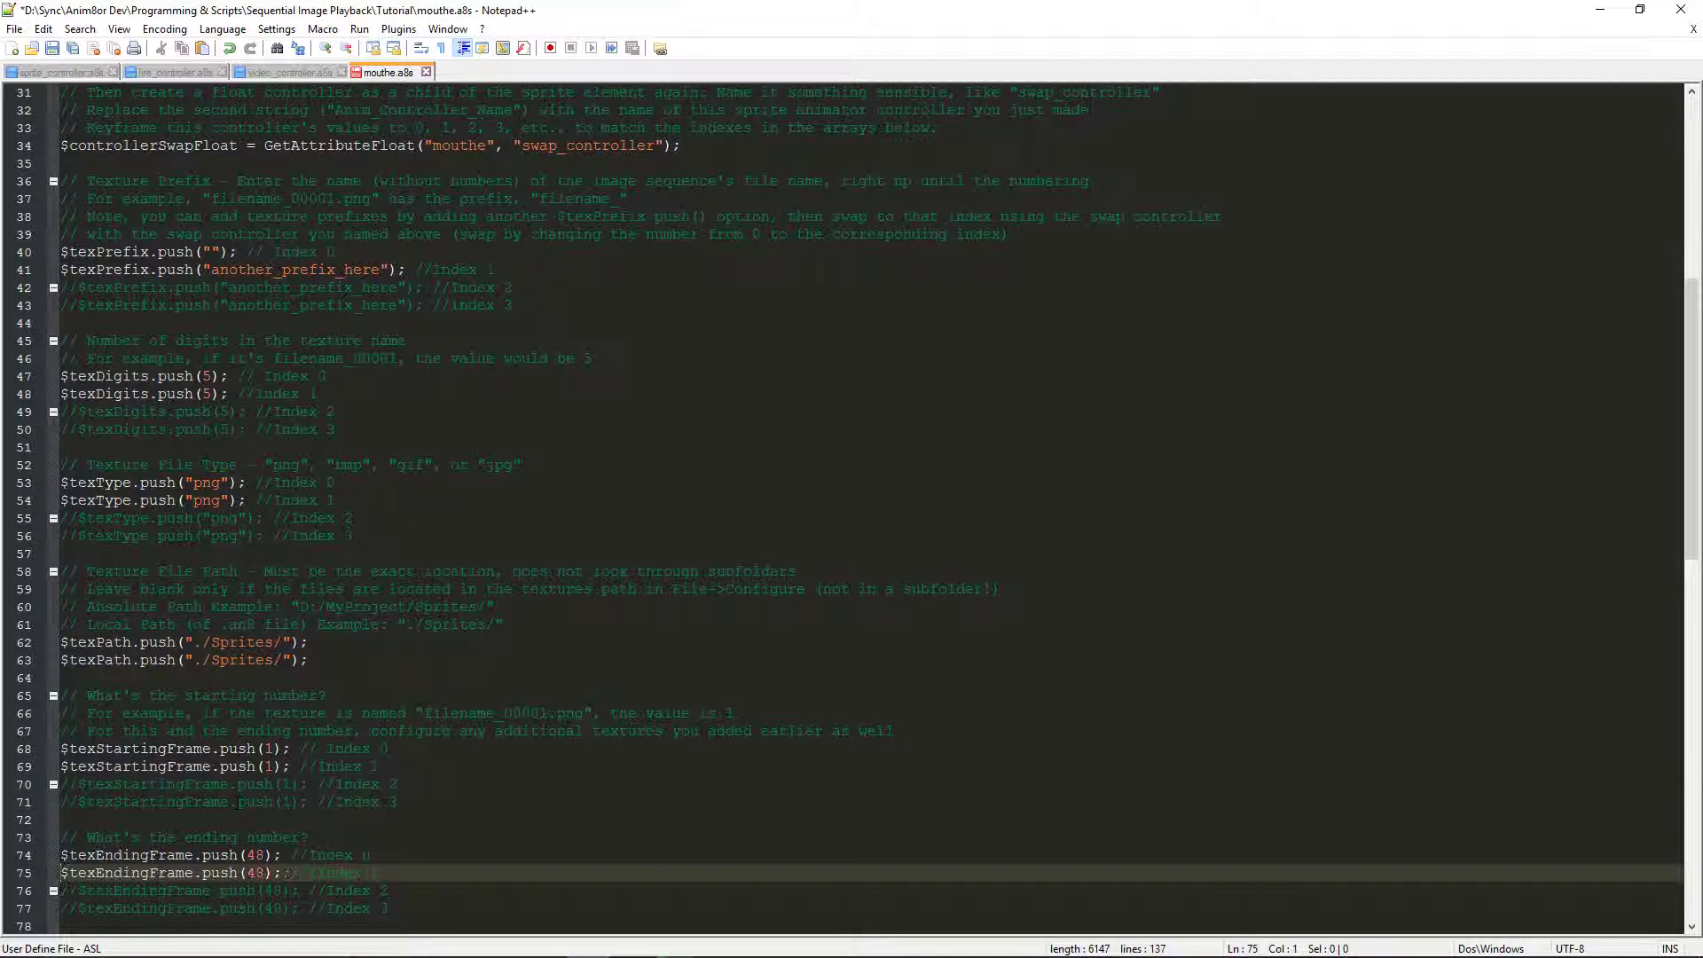
- Review the swap controller line and the Index 0 and Index 1 entries from the texture prefix down to the ending frame
scroll(322, 698, up, 4)
scroll(333, 696, down, 3)
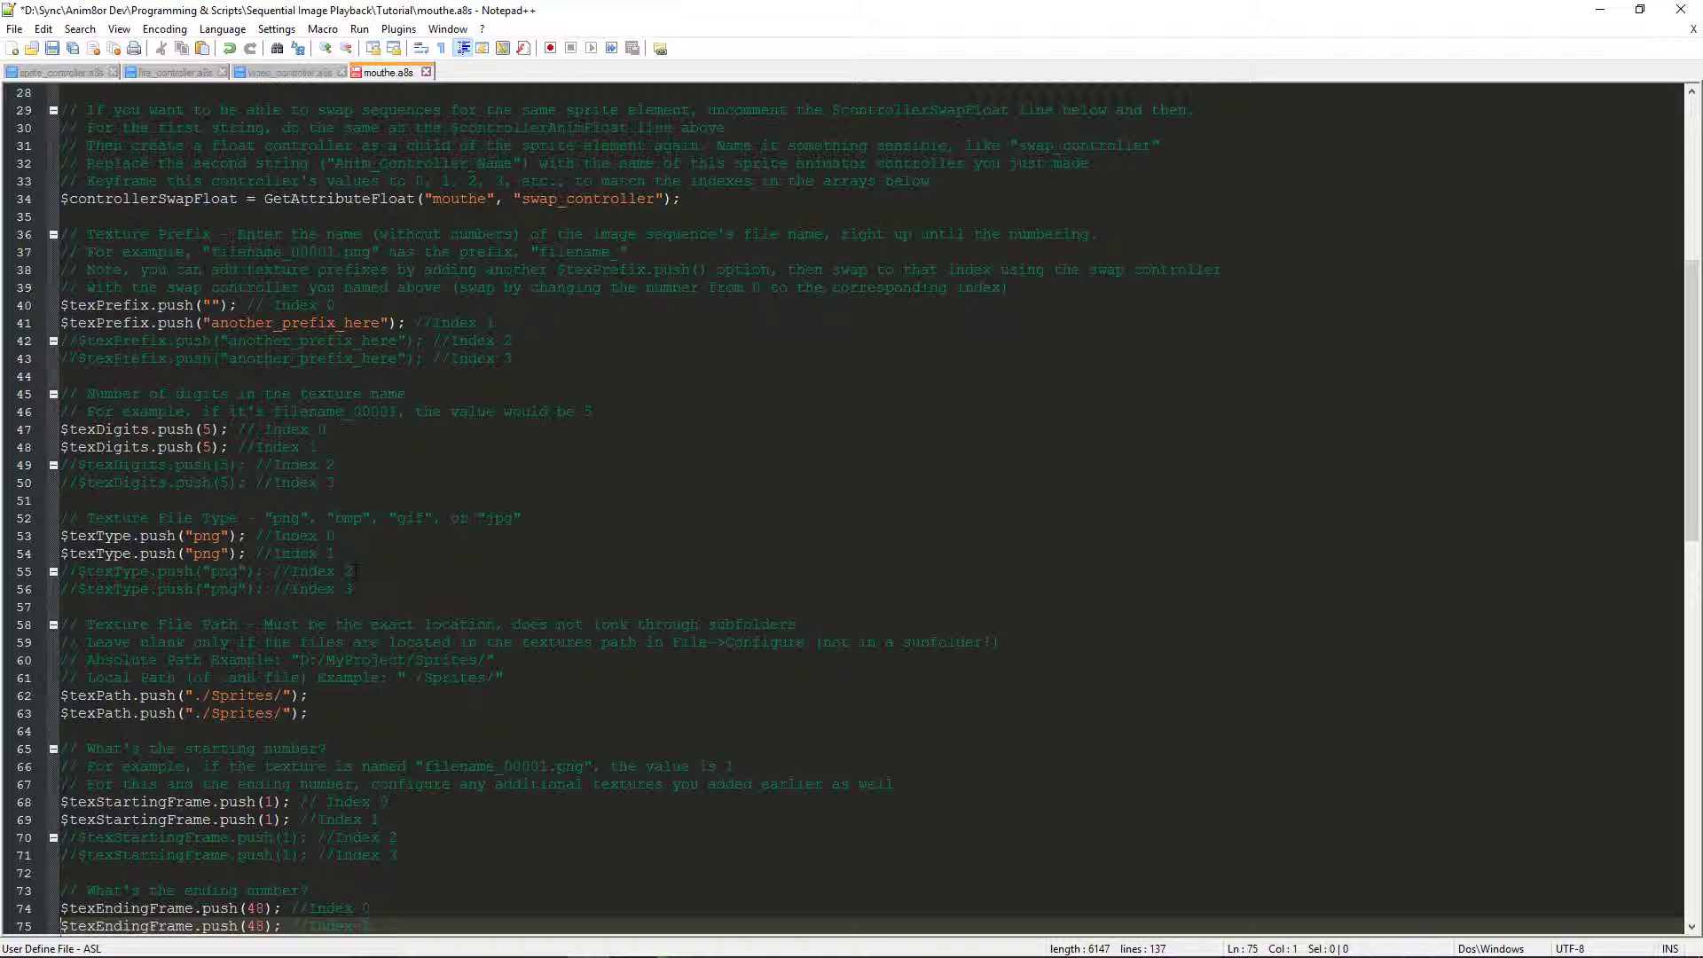
scroll(355, 570, up, 3)
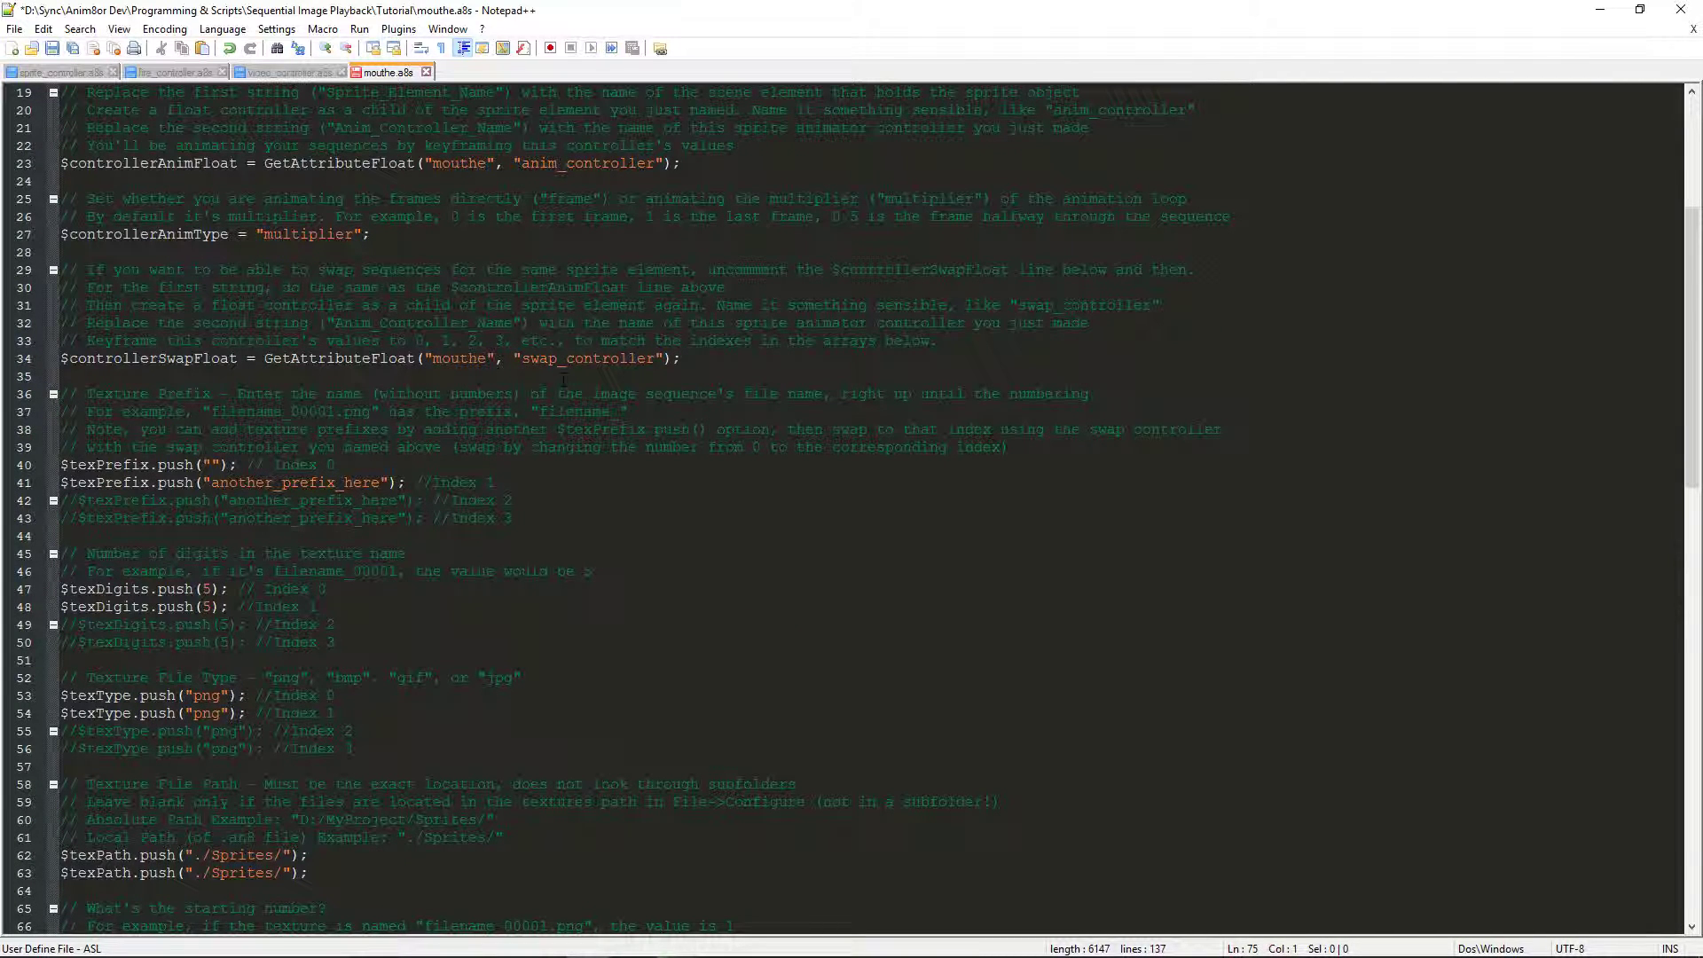
double_click(588, 360)
scroll(851, 505, down, 2)
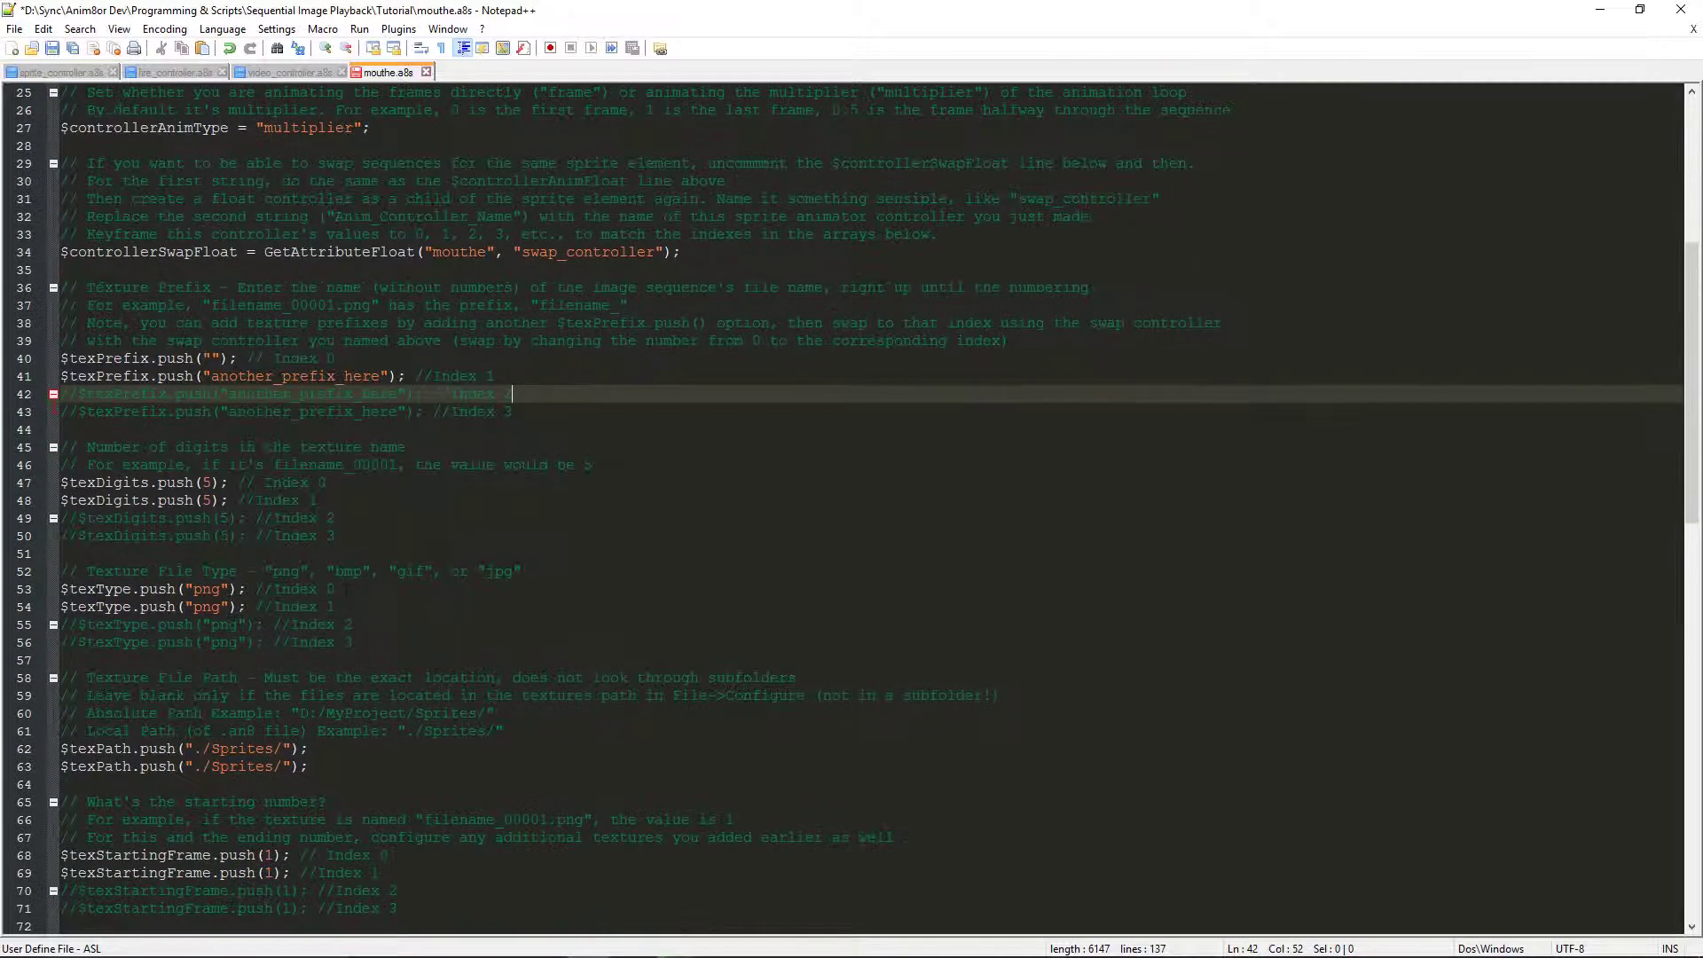
click(248, 518)
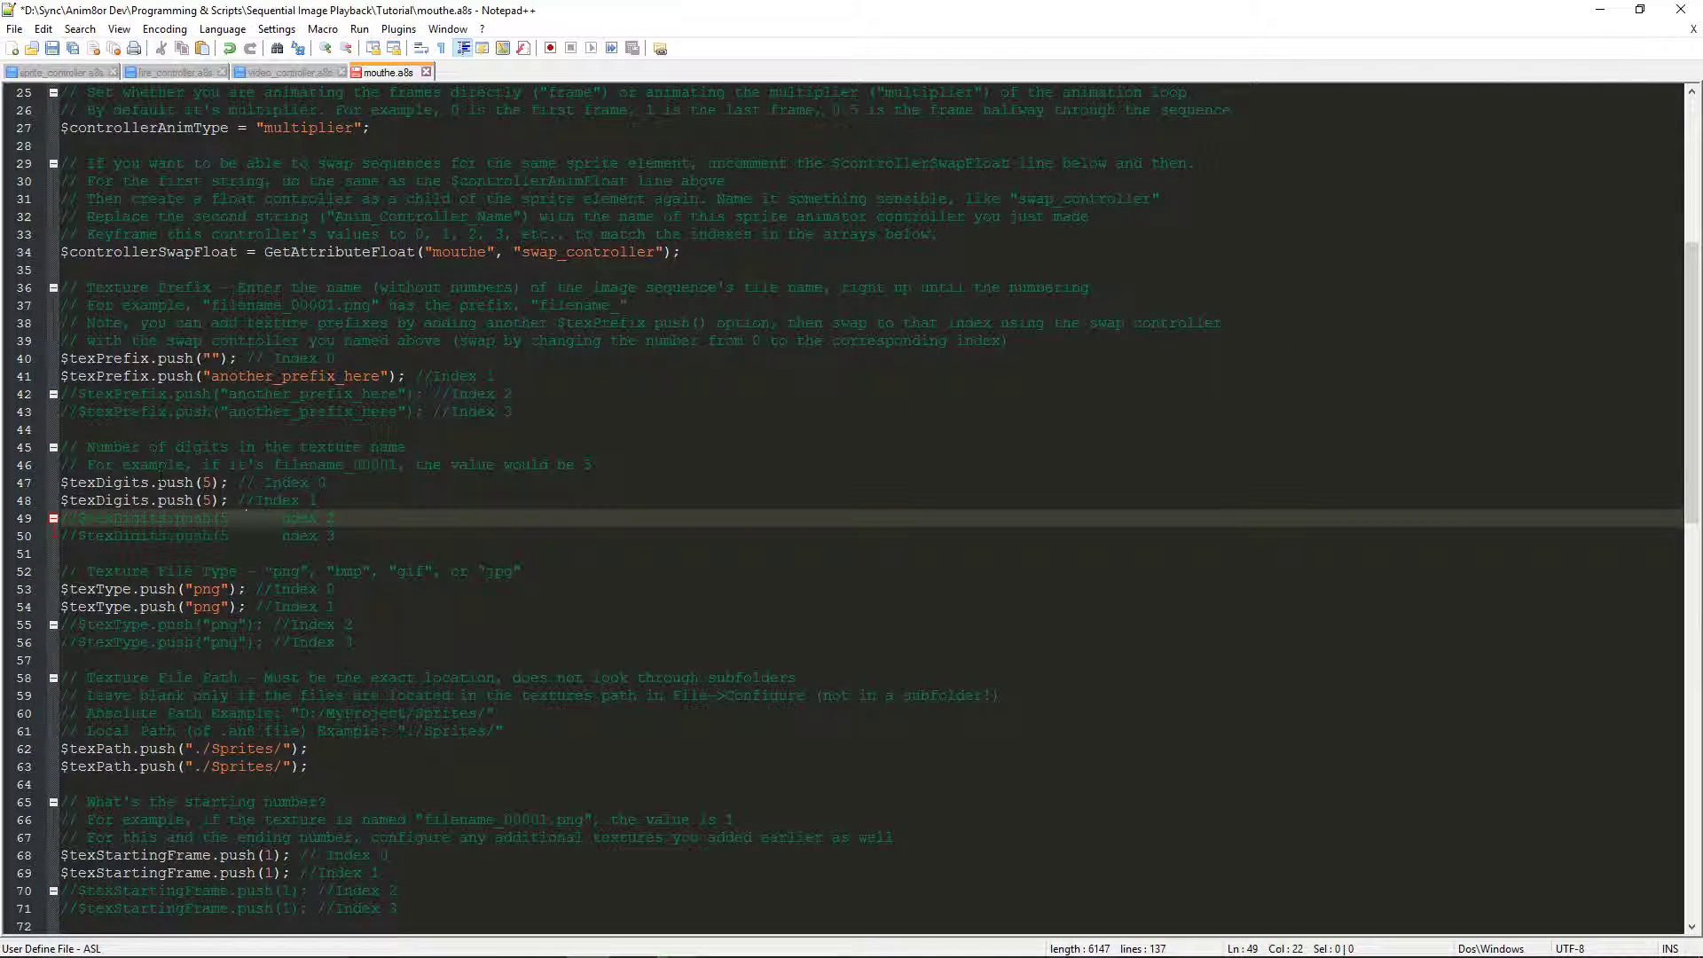
scroll(355, 600, down, 5)
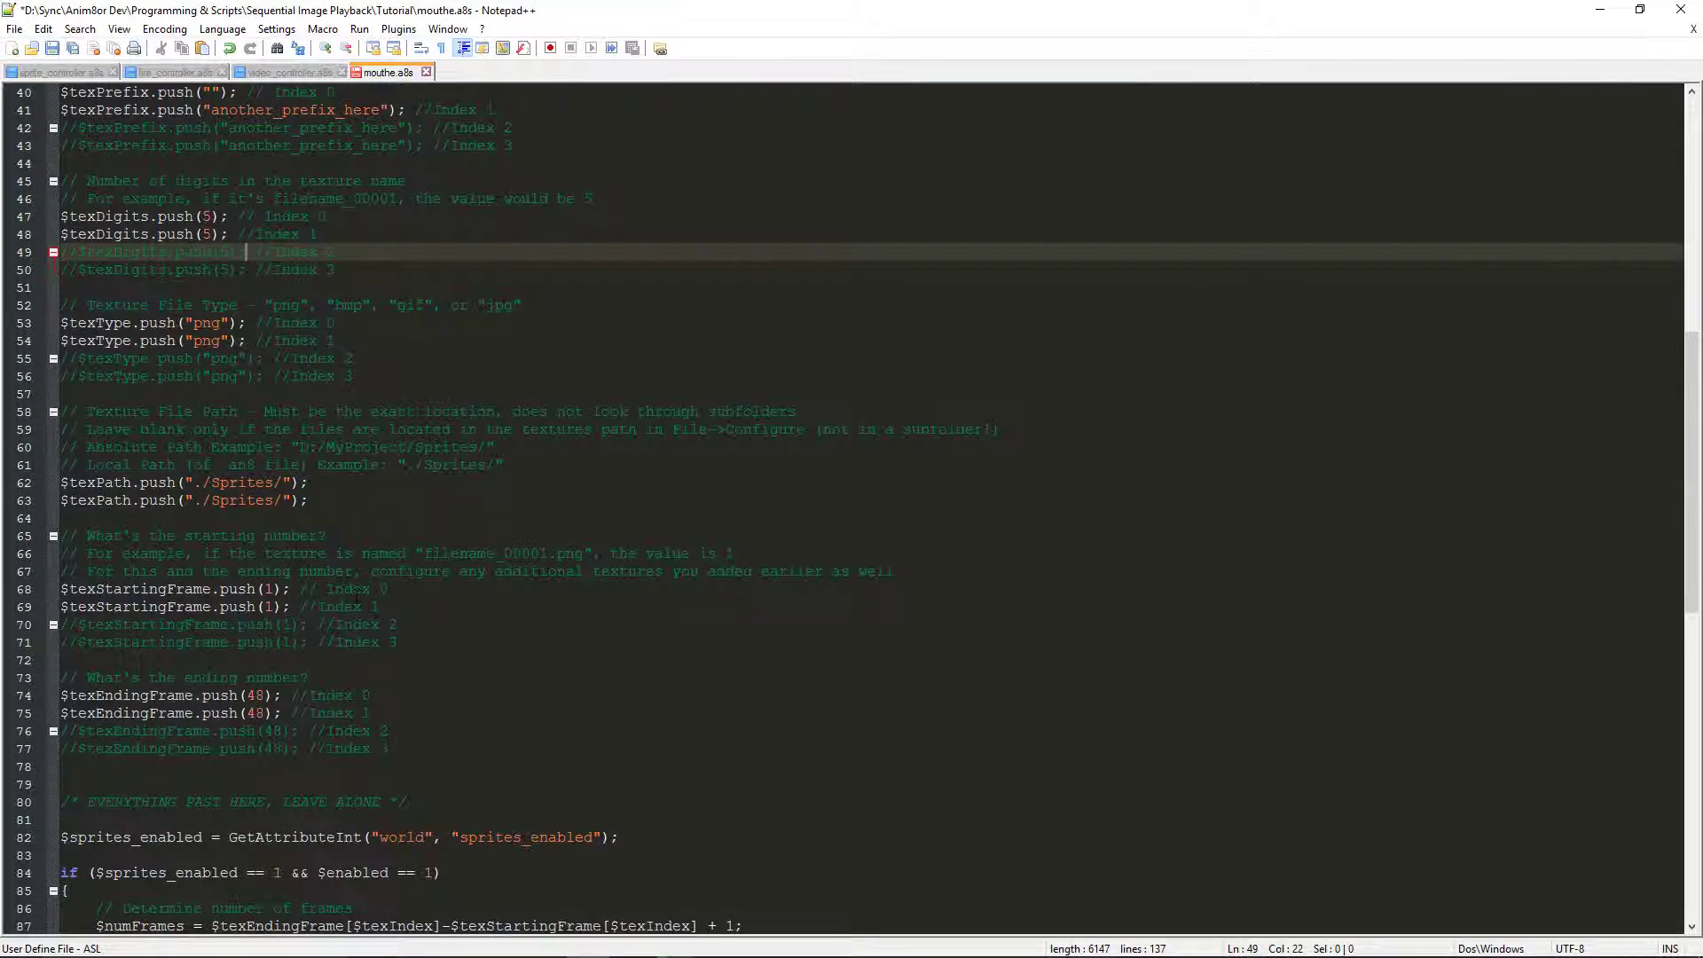
- Set the Index 0 texture prefix to "run_", matching the run image names in the mouthe sprites folder
scroll(194, 604, up, 6)
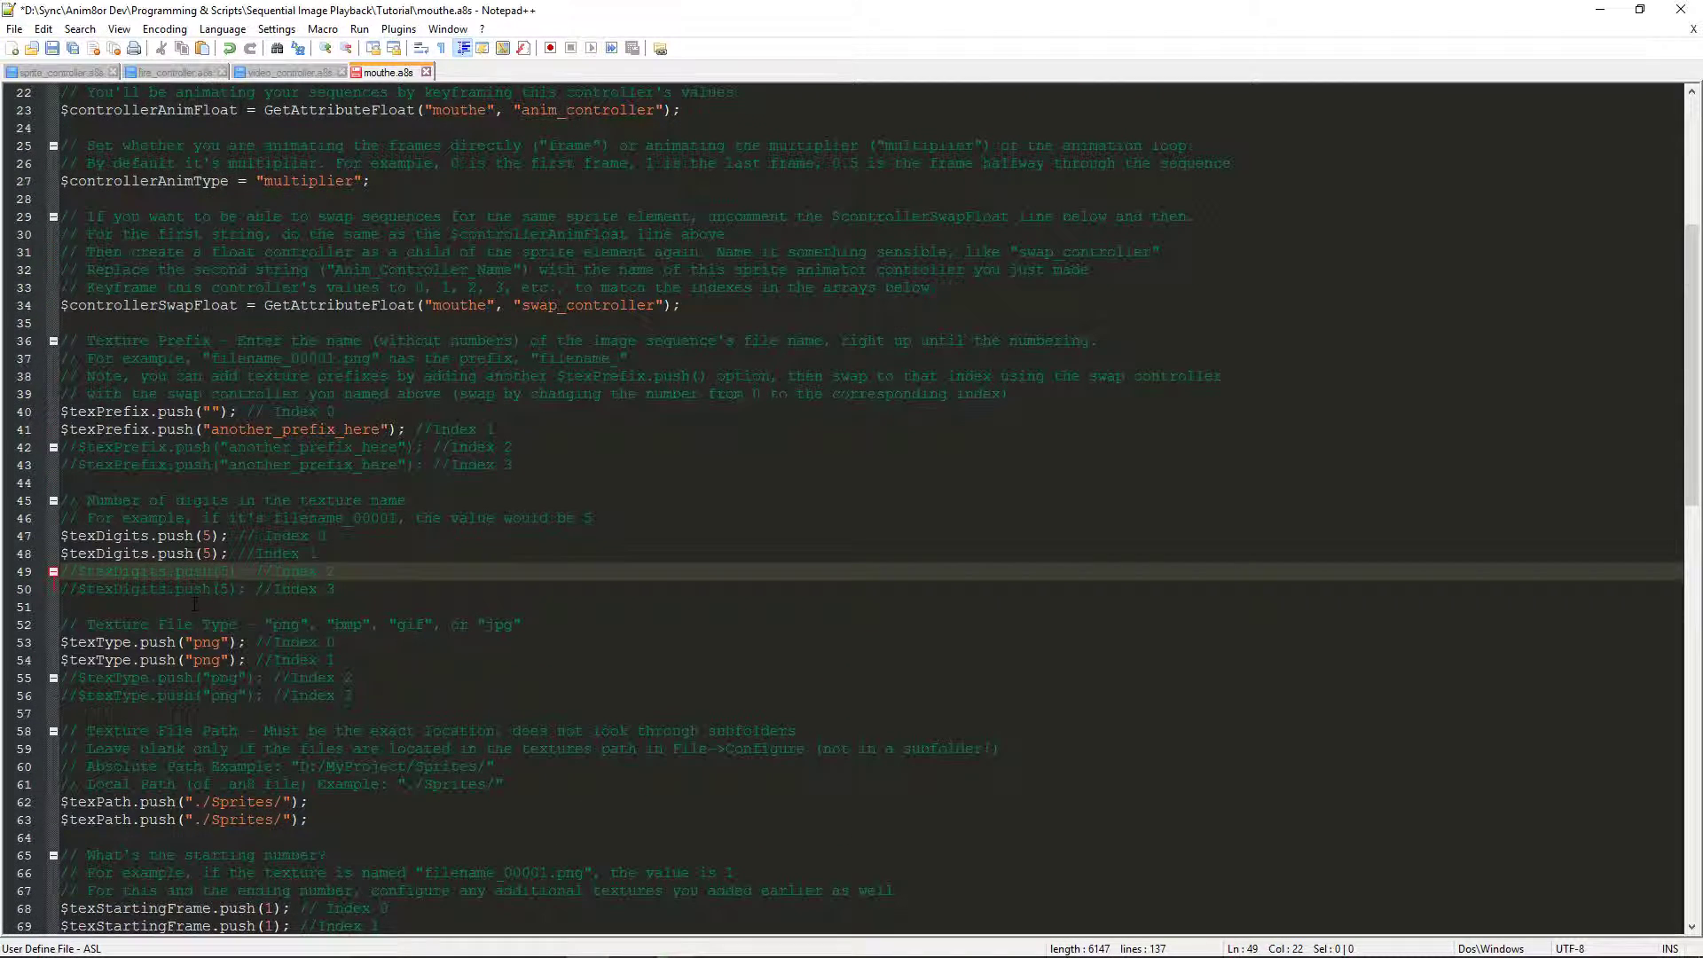
click(142, 412)
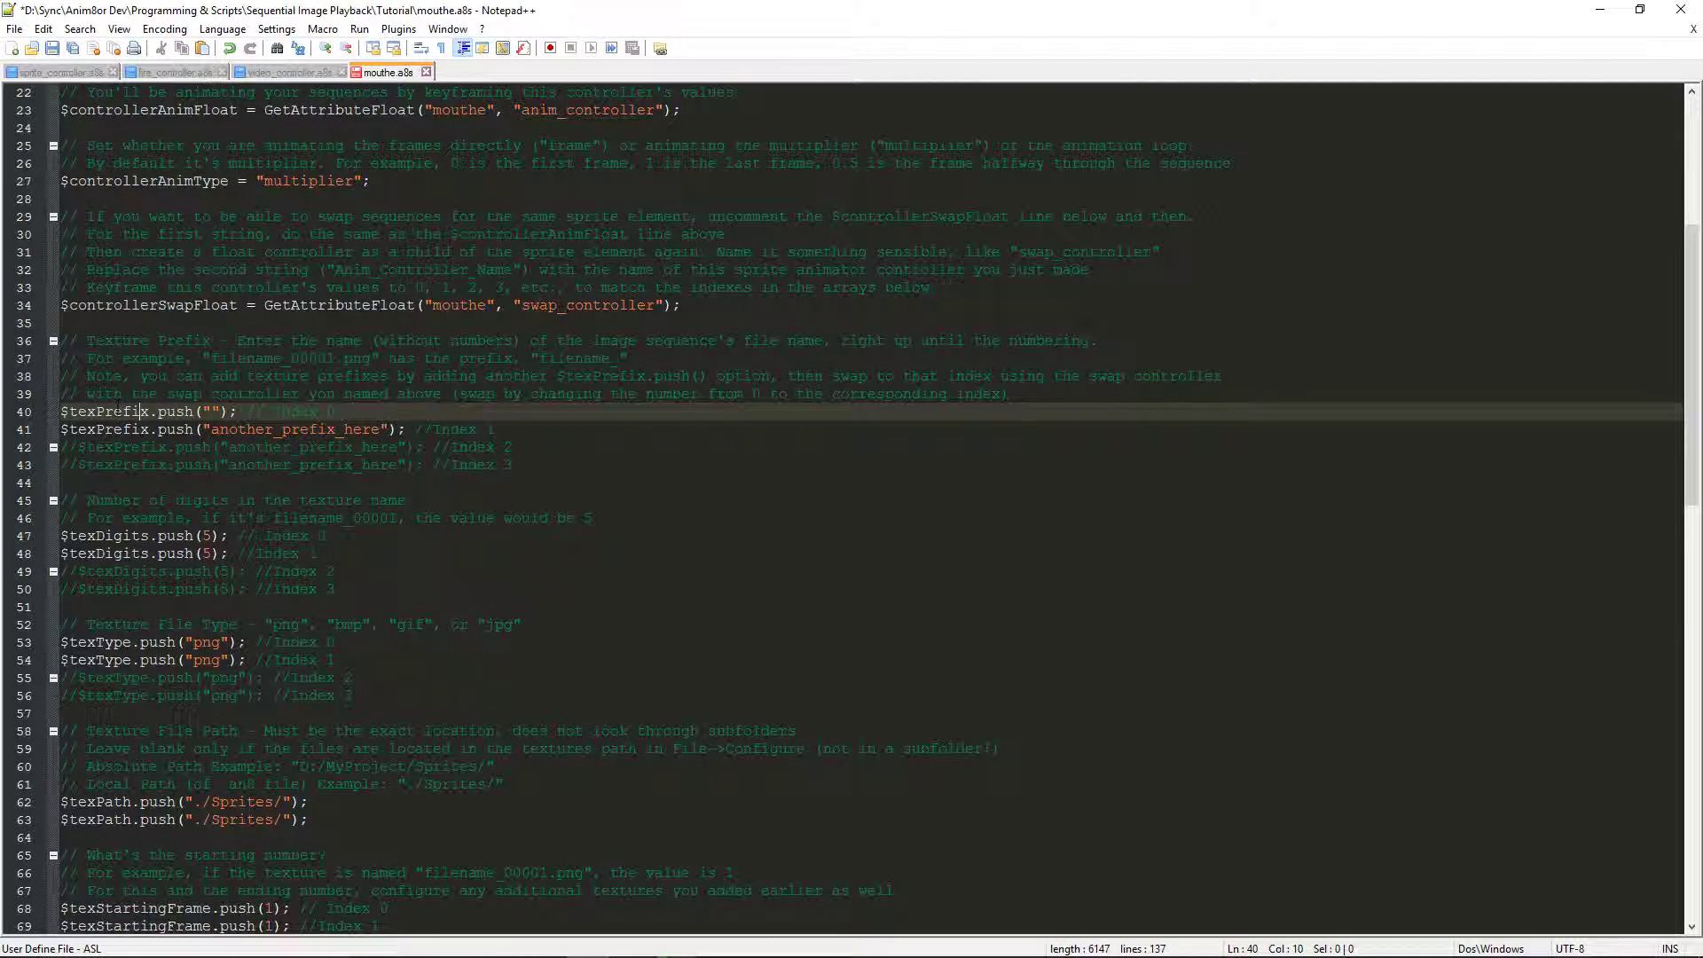
click(121, 427)
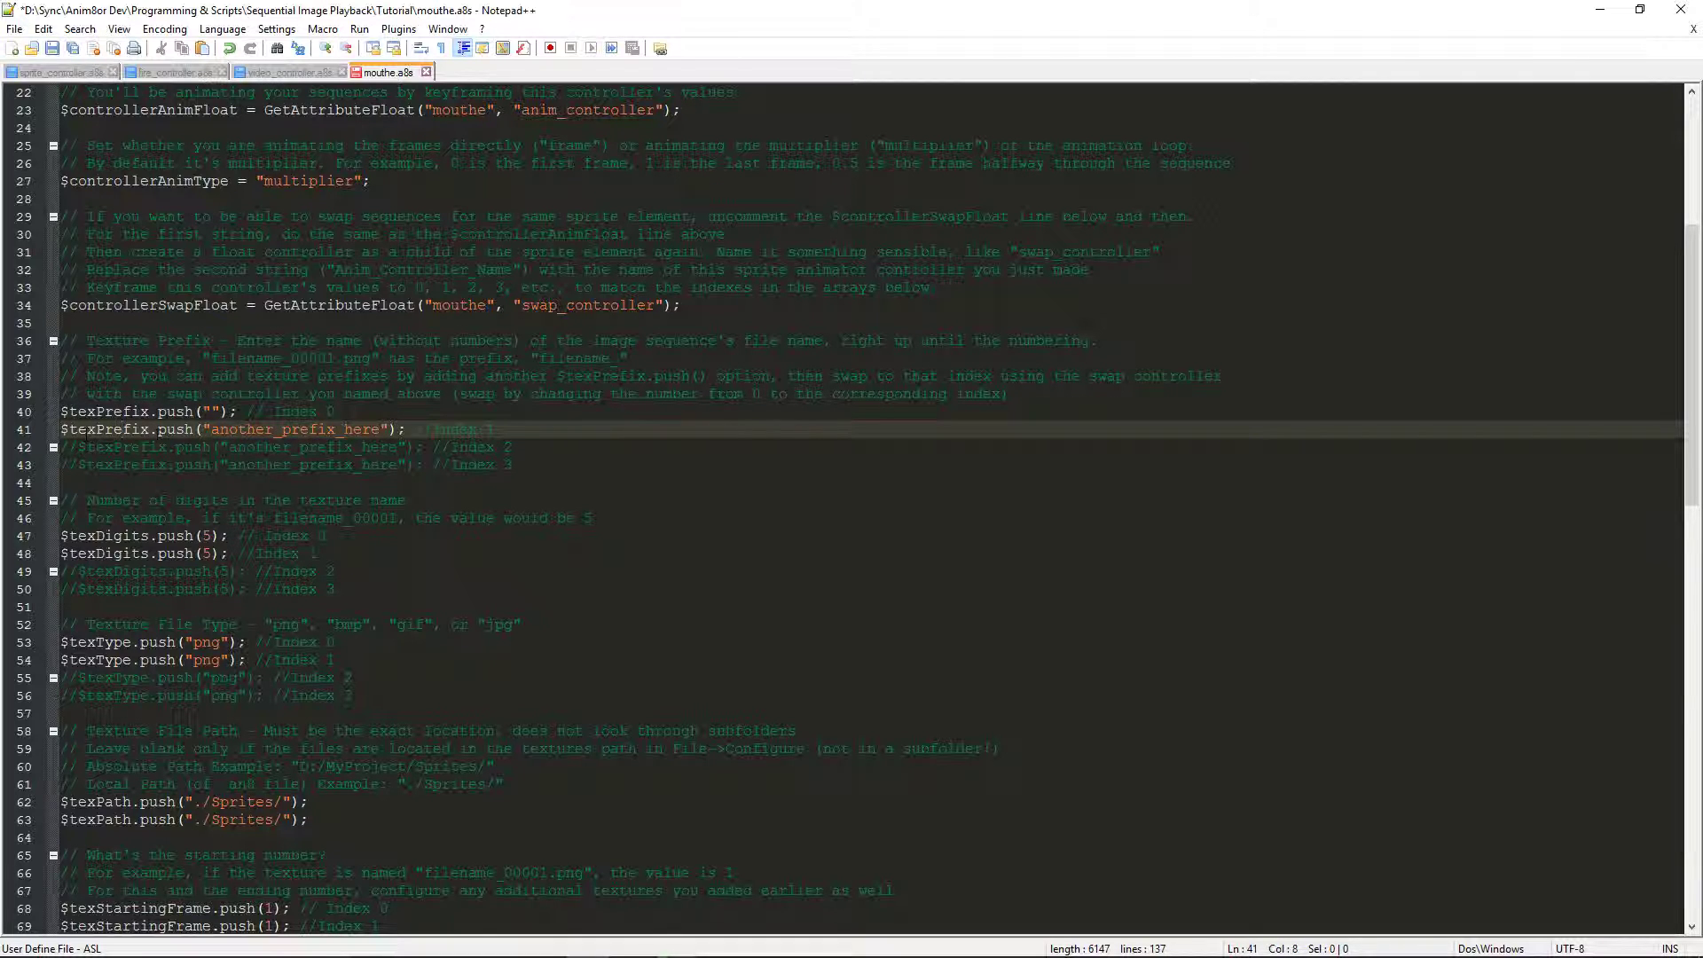
click(211, 411)
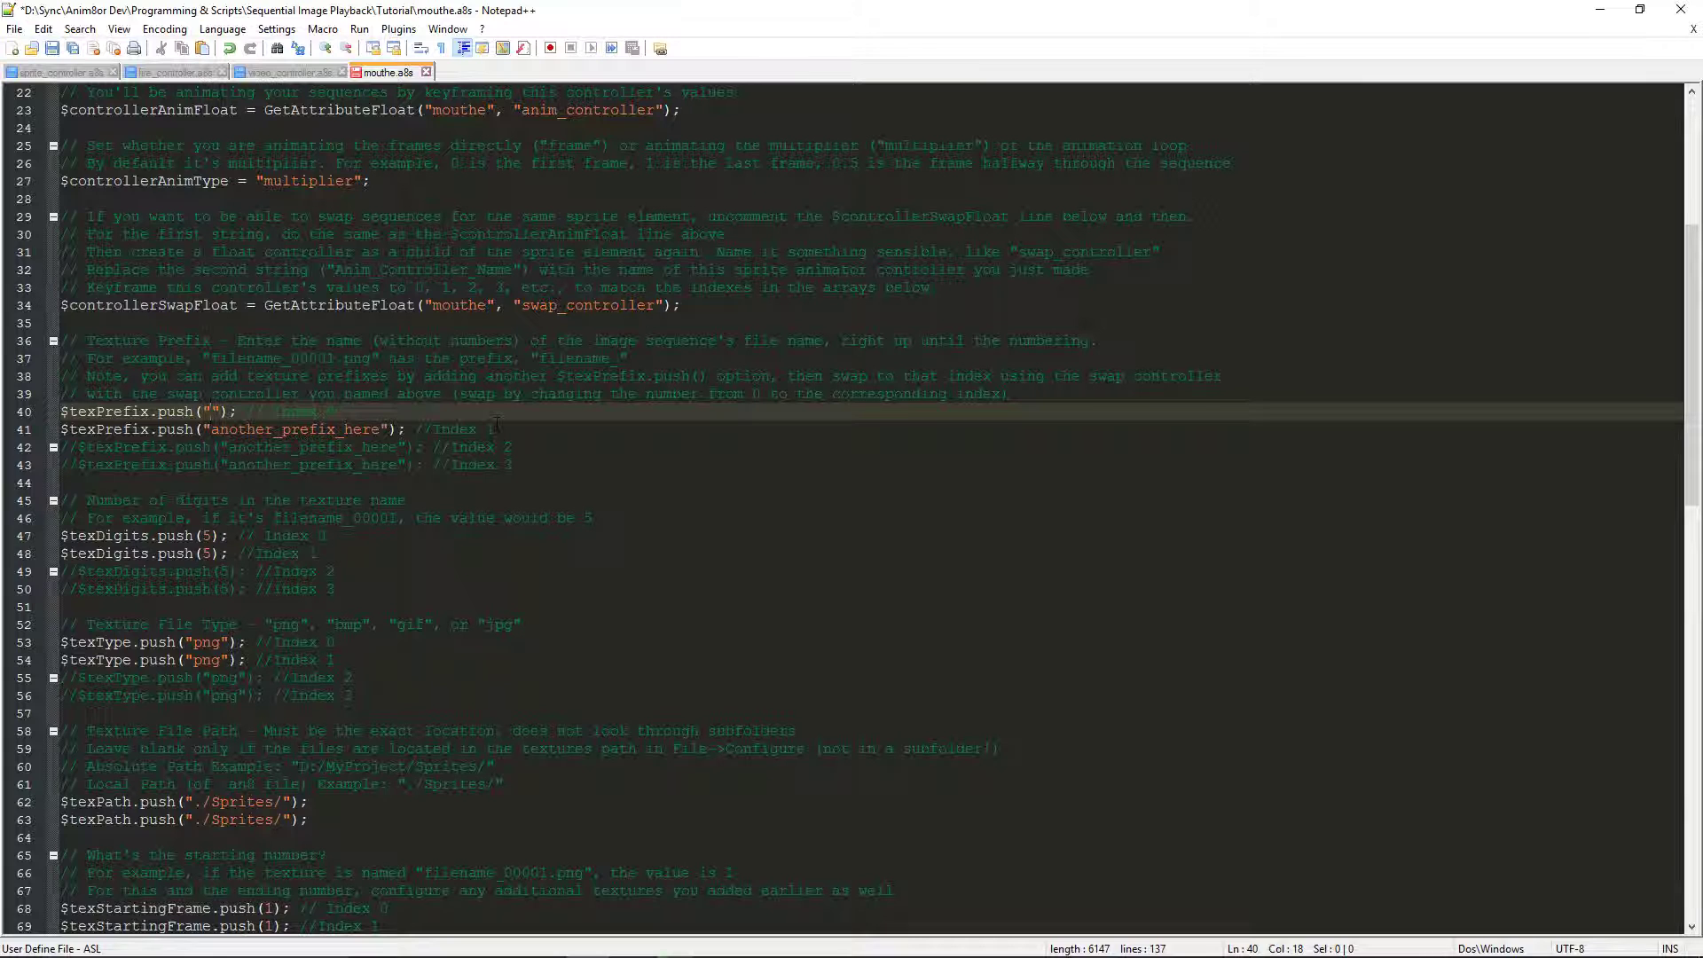
text(run)
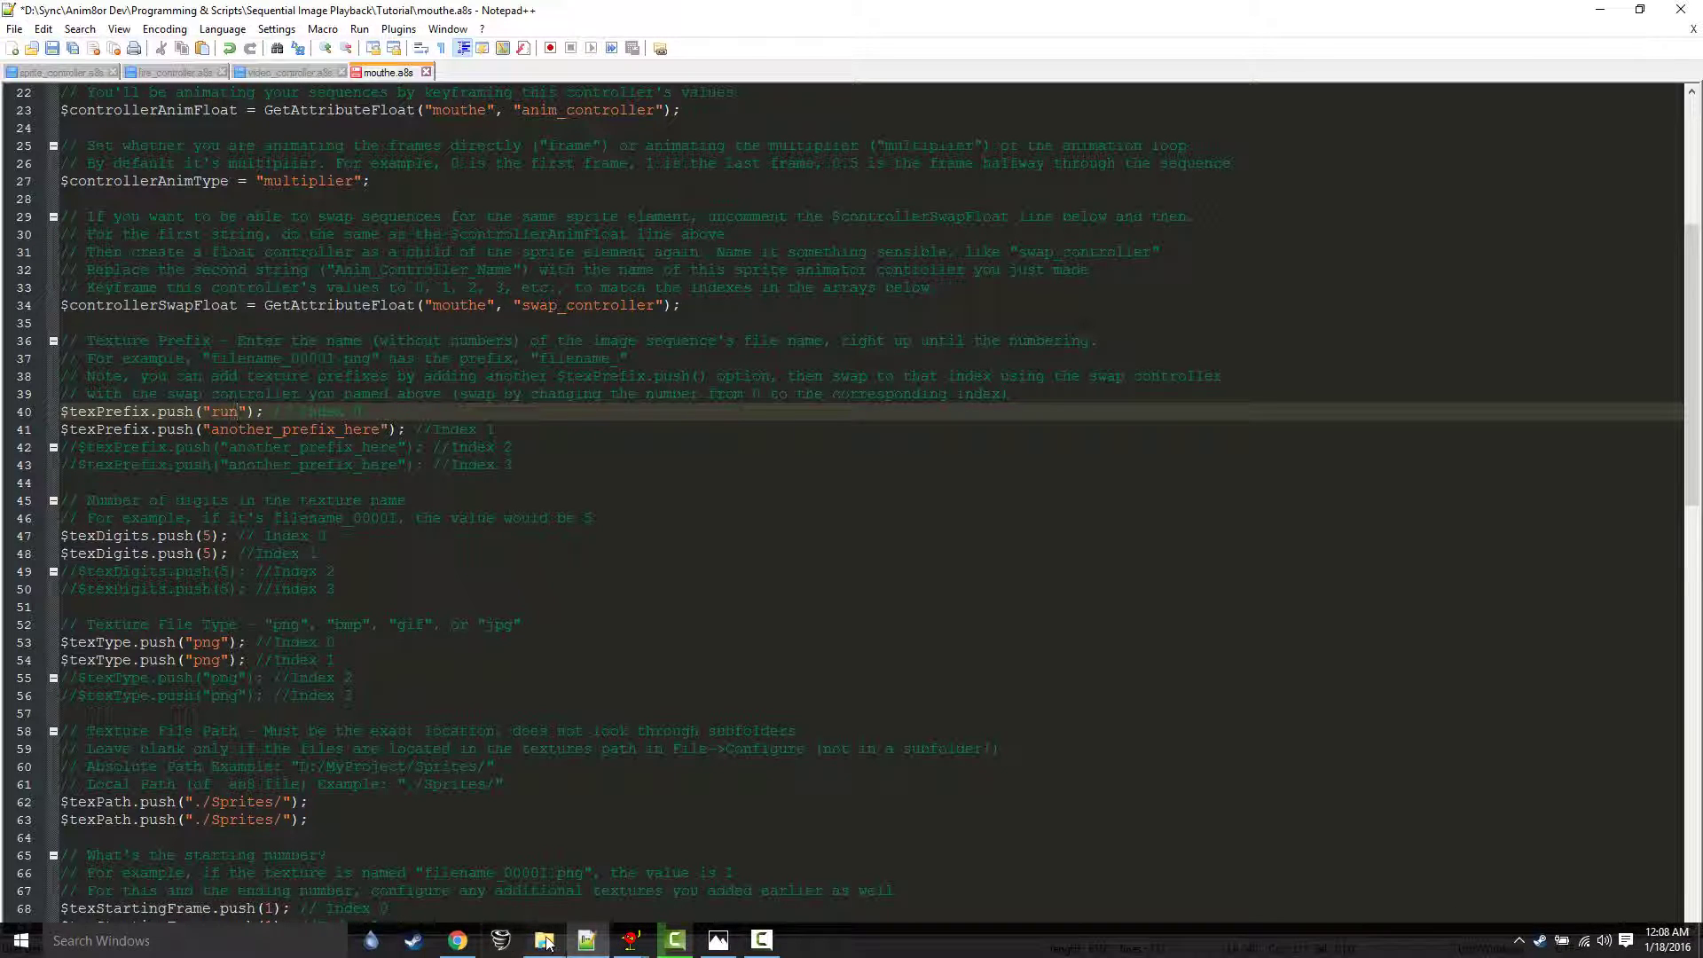
click(543, 939)
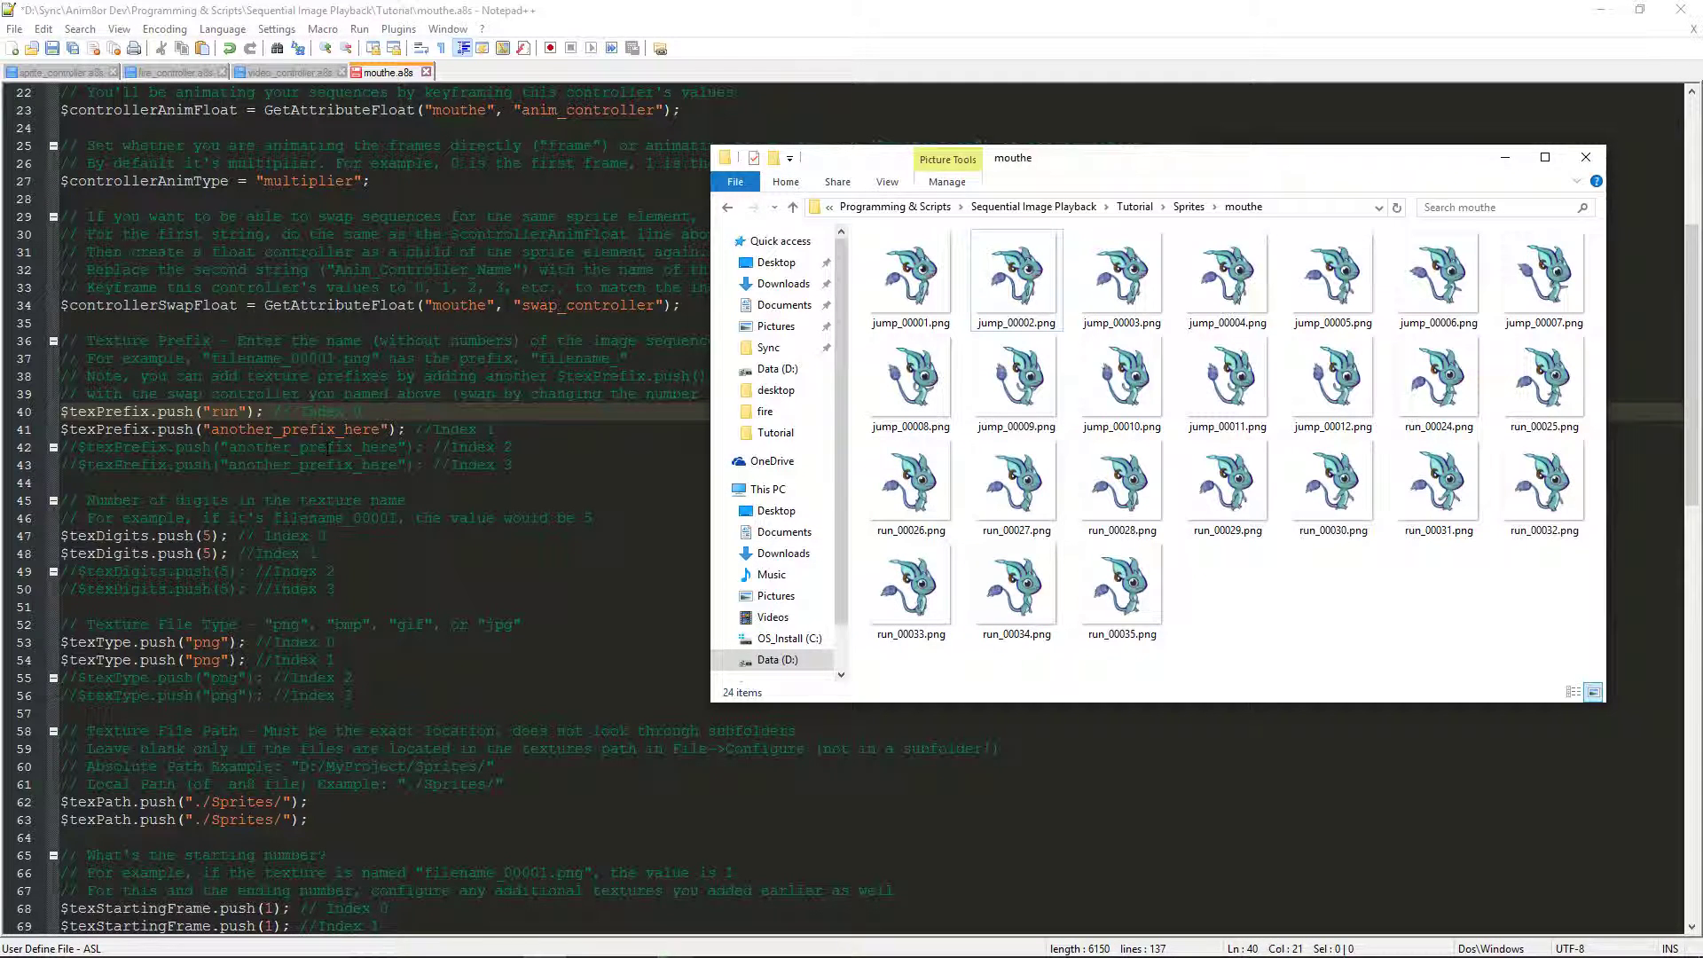
click(243, 411)
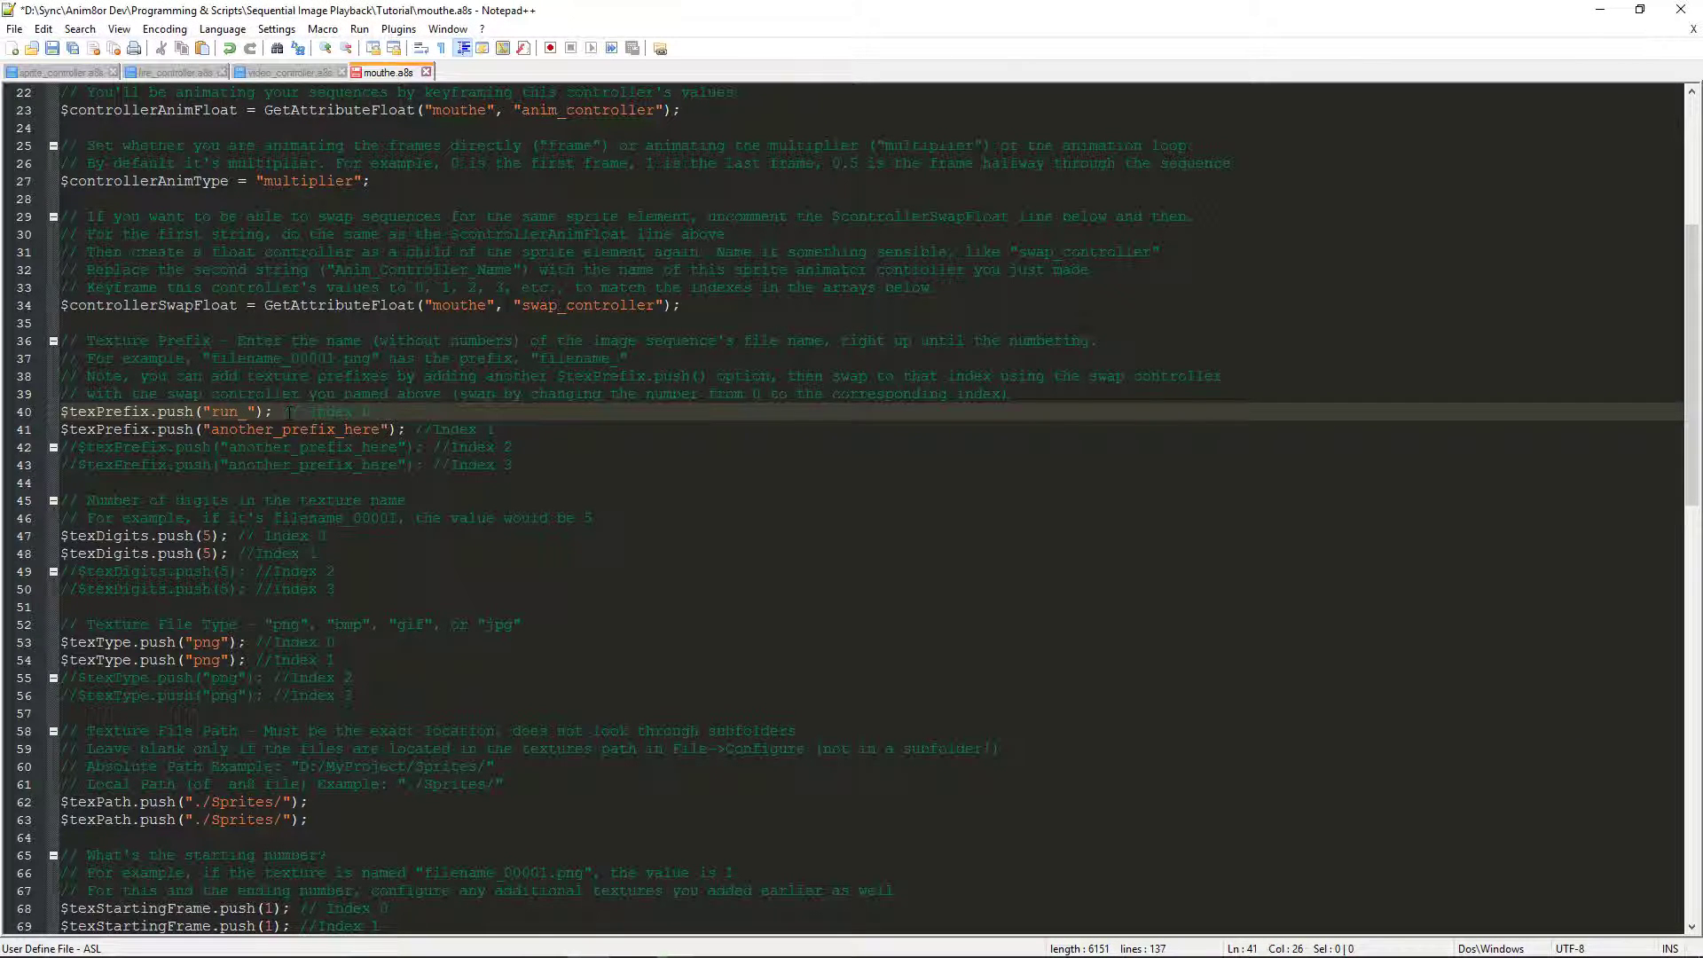
- Replace the Index 1 texture prefix placeholder with "jump_"
double_click(290, 429)
text(jump)
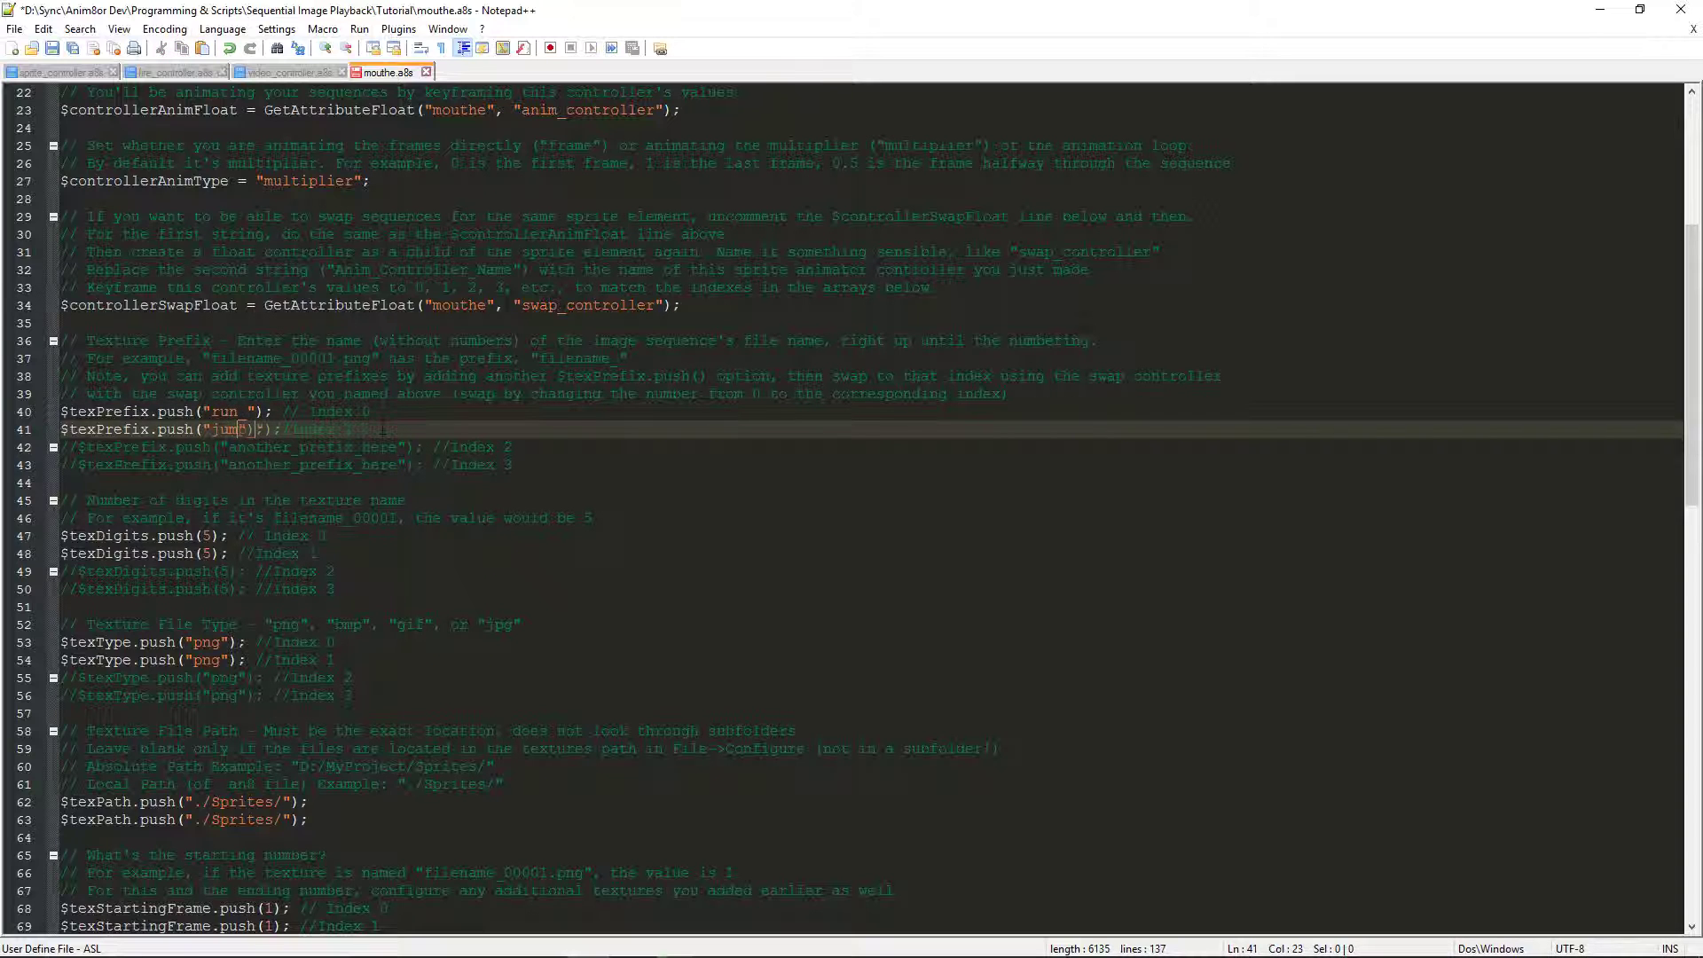
text(_)
- Compare the Index 0 and Index 1 $texDigits values with the digits used in the mouthe sprite file names
key(Down)
key(Down)
key(Down)
key(Down)
key(Down)
key(Down)
key(Down)
click(544, 940)
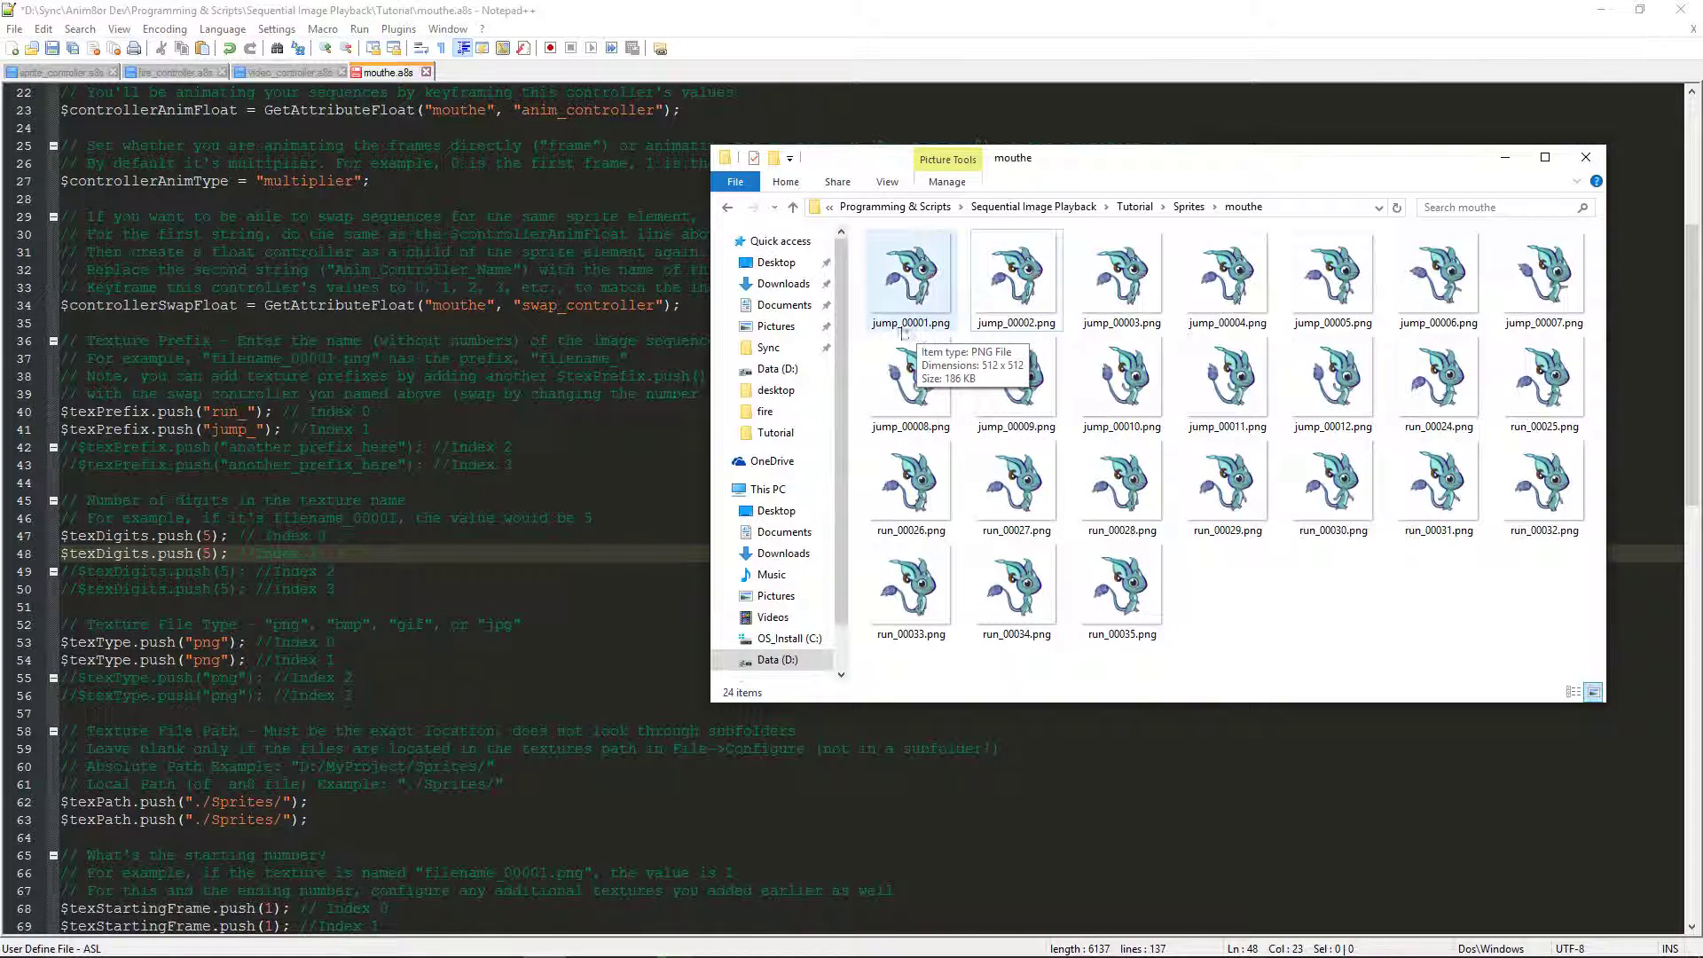
click(919, 332)
click(300, 535)
- Set both $texPath entries to "./Sprites/mouthe/", matching the folder that holds the sprite images
scroll(299, 535, down, 5)
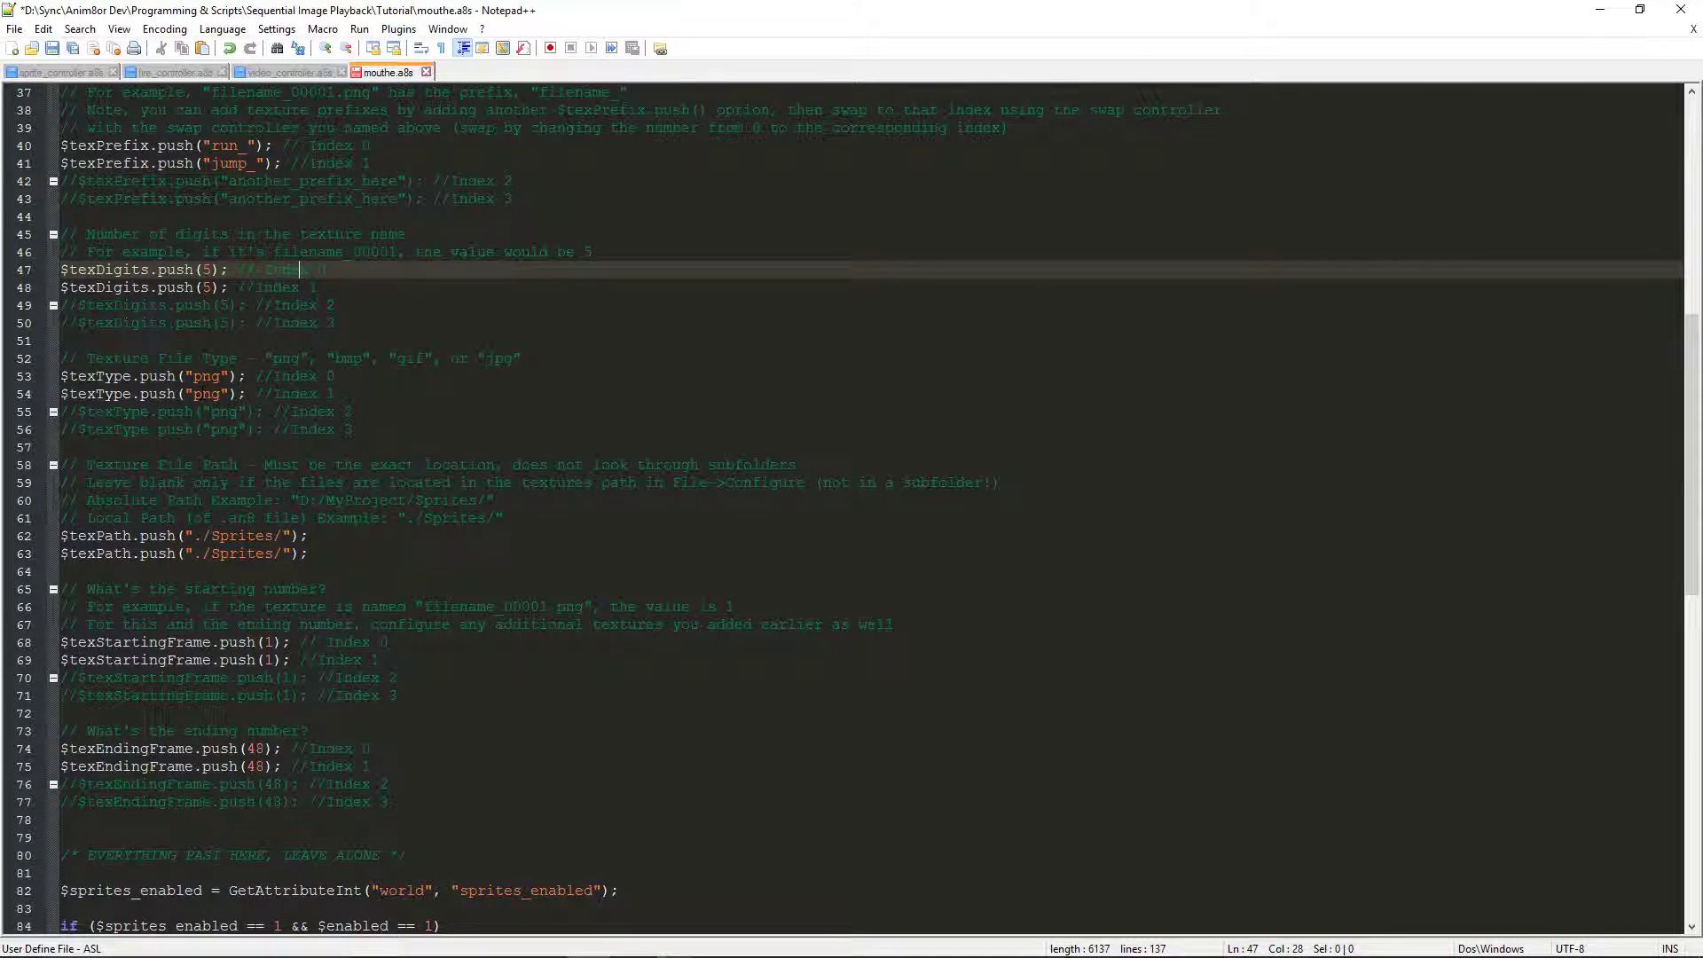
click(545, 940)
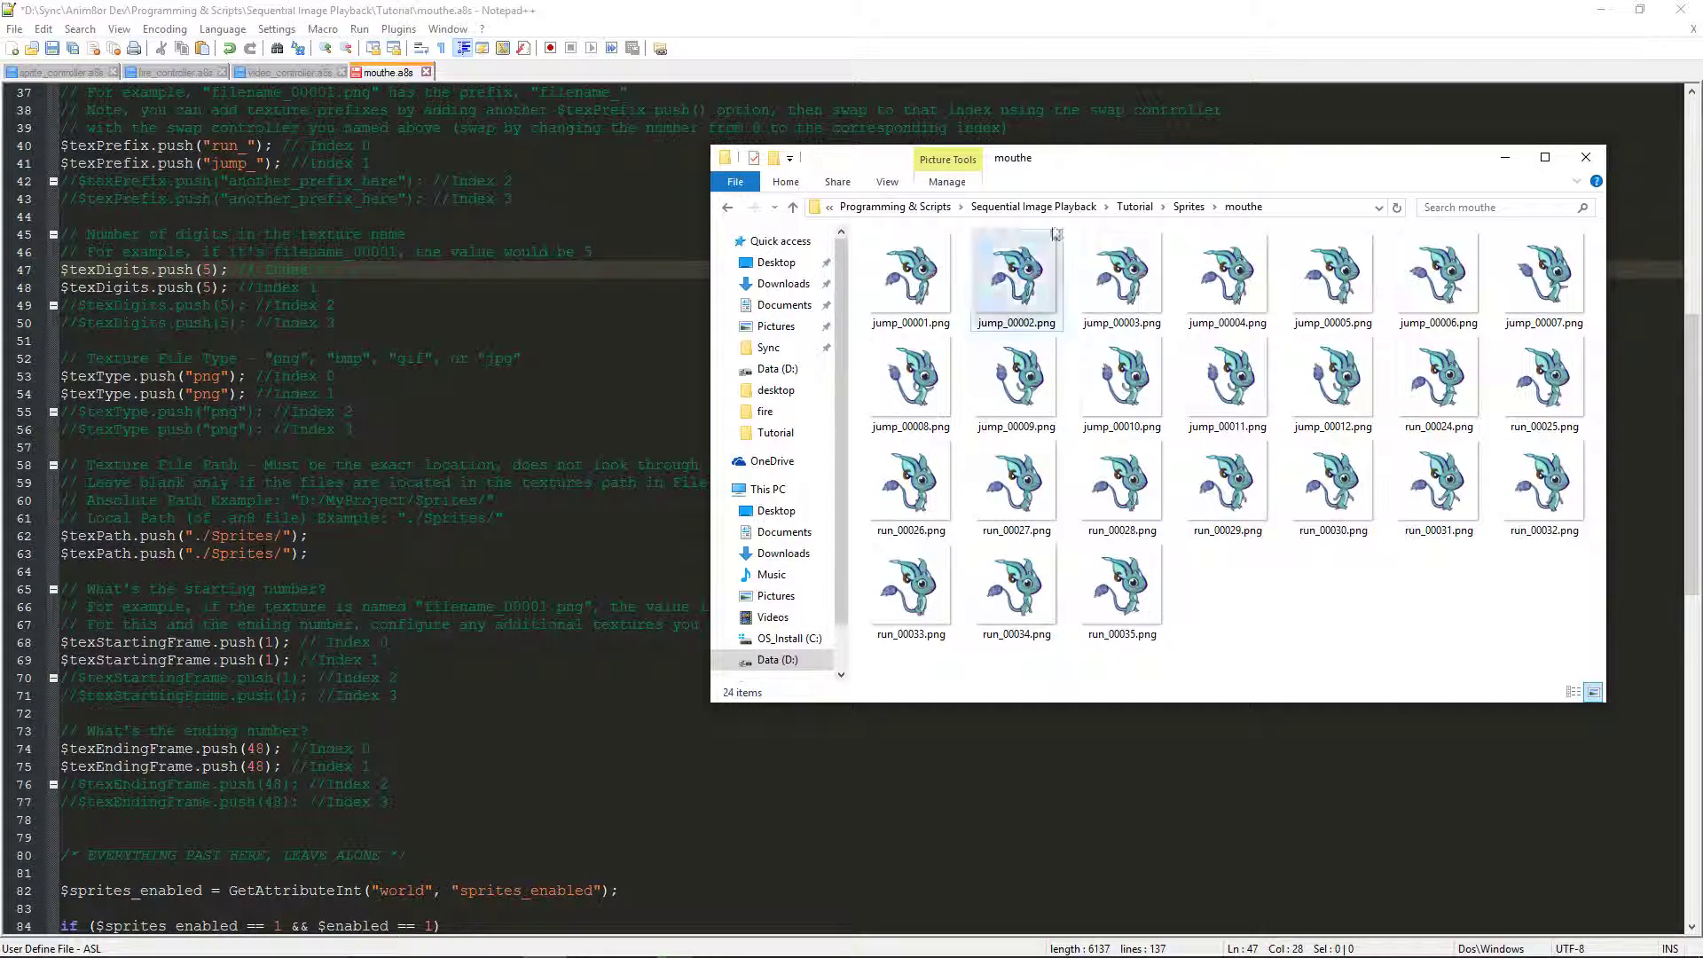
click(283, 536)
text(mouthe/)
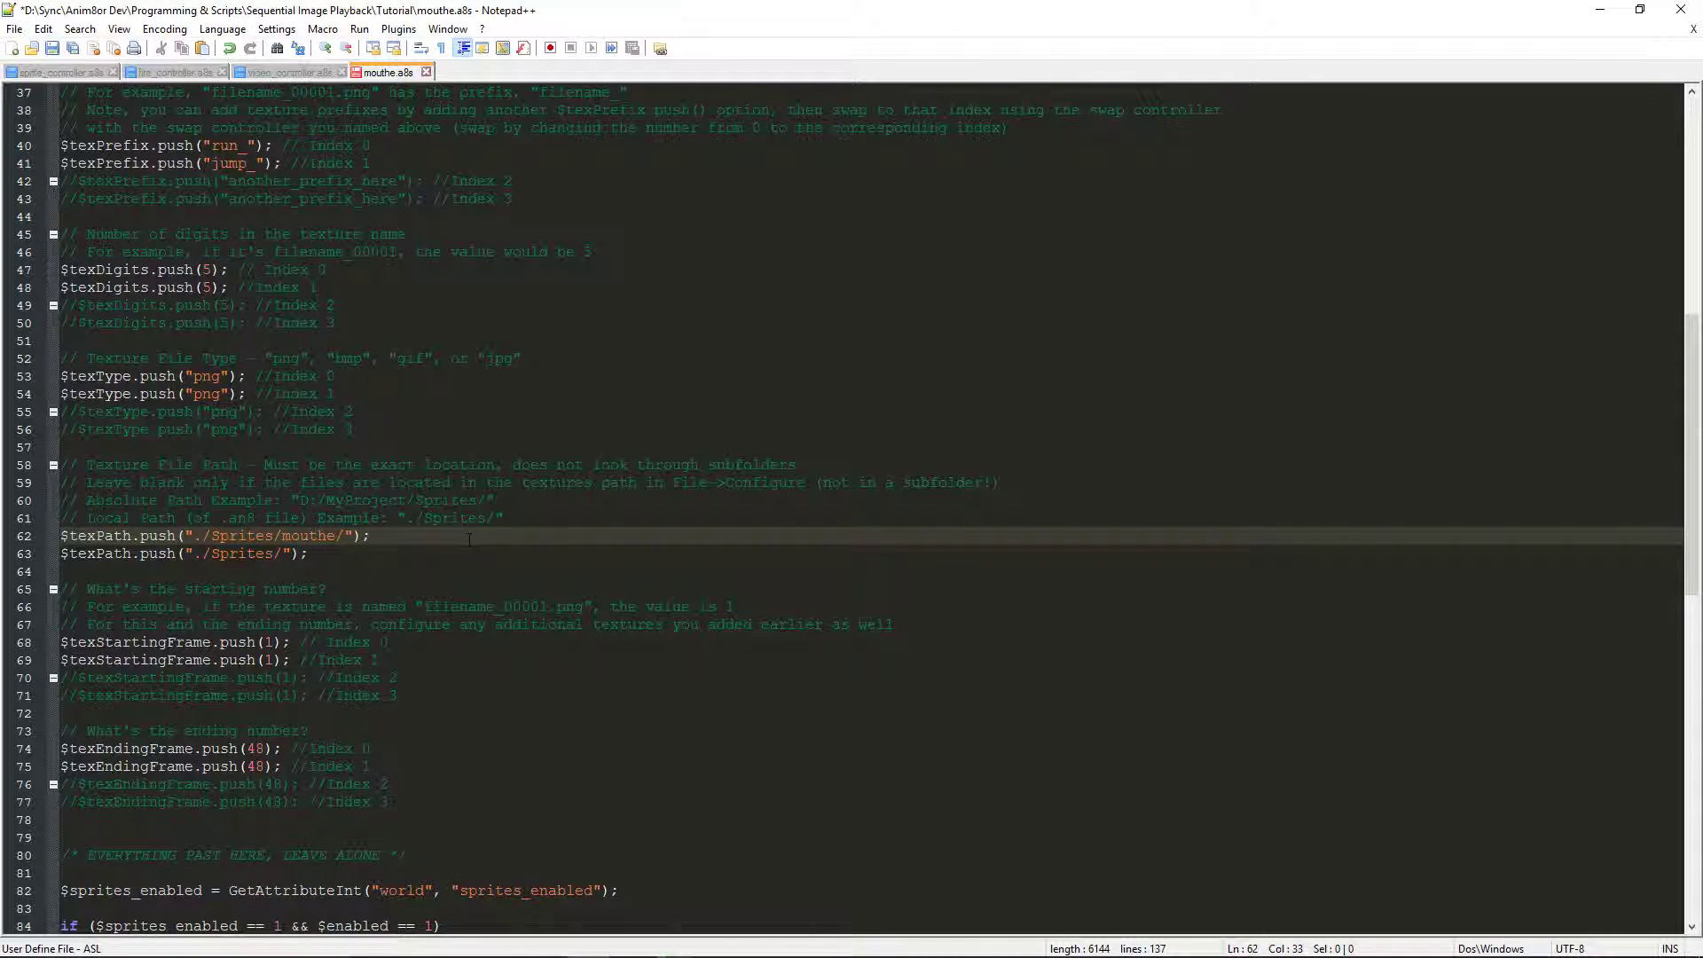
key(ctrl+shift+Left)
key(ctrl+shift+Left)
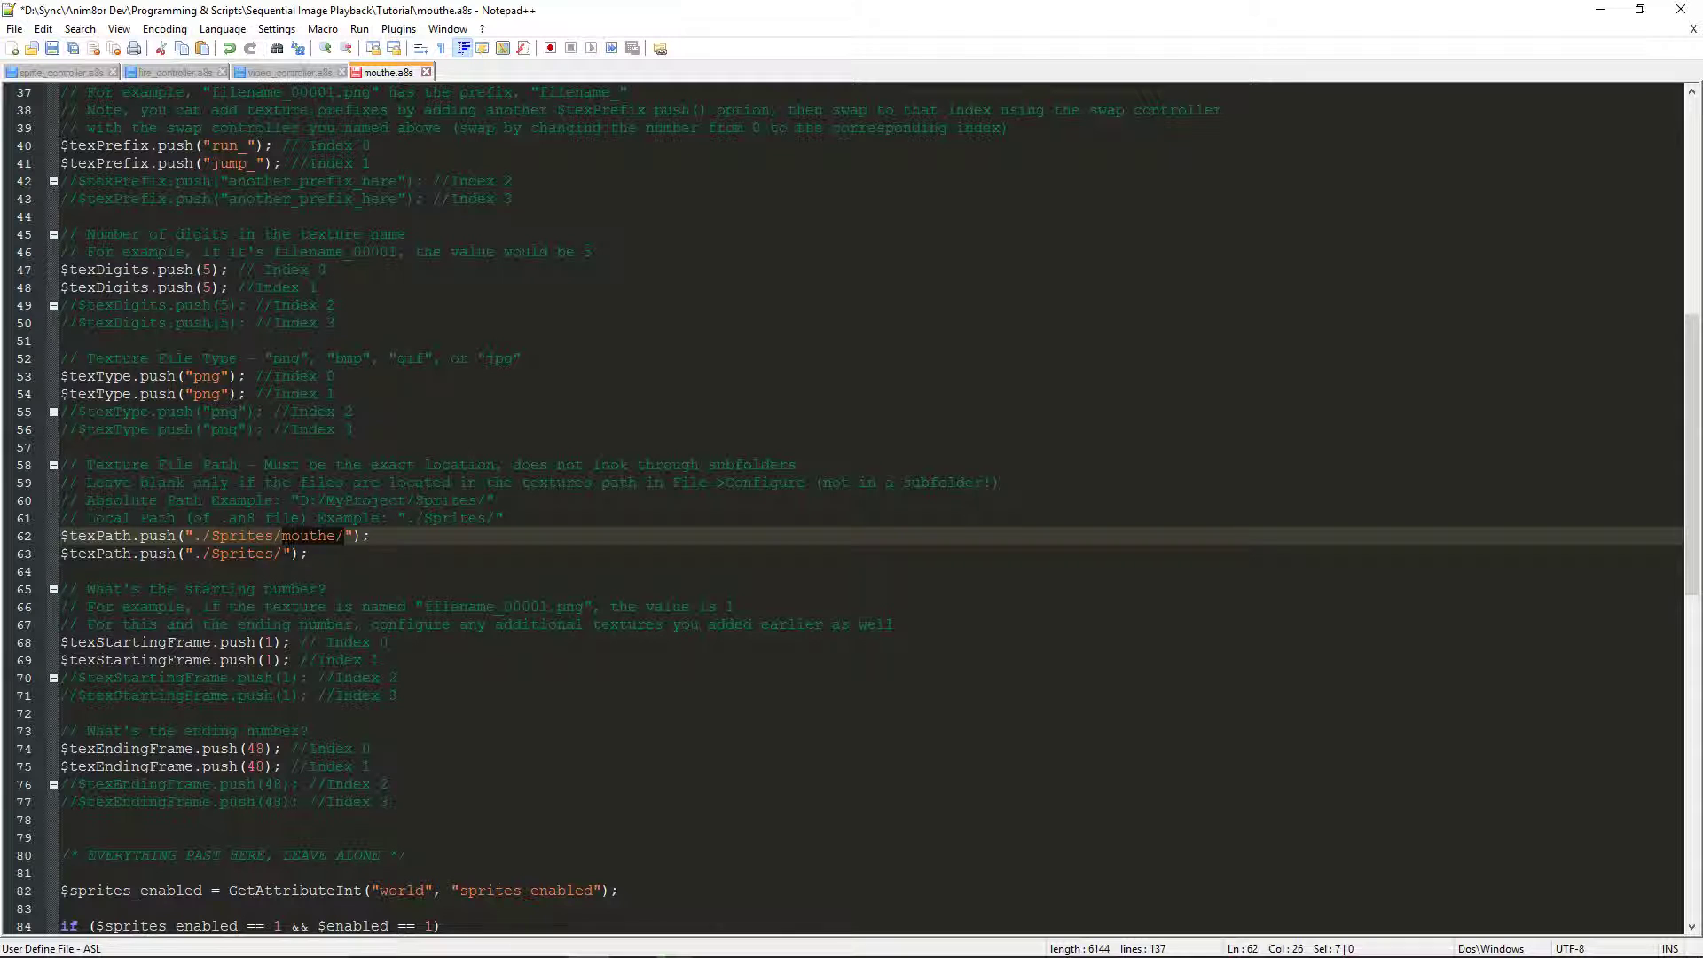
key(ctrl+c)
key(Down)
key(ctrl+v)
- Check the jump and run frame numbers in the mouthe folder and set the Index 1 ending frame to 12
scroll(869, 506, down, 1)
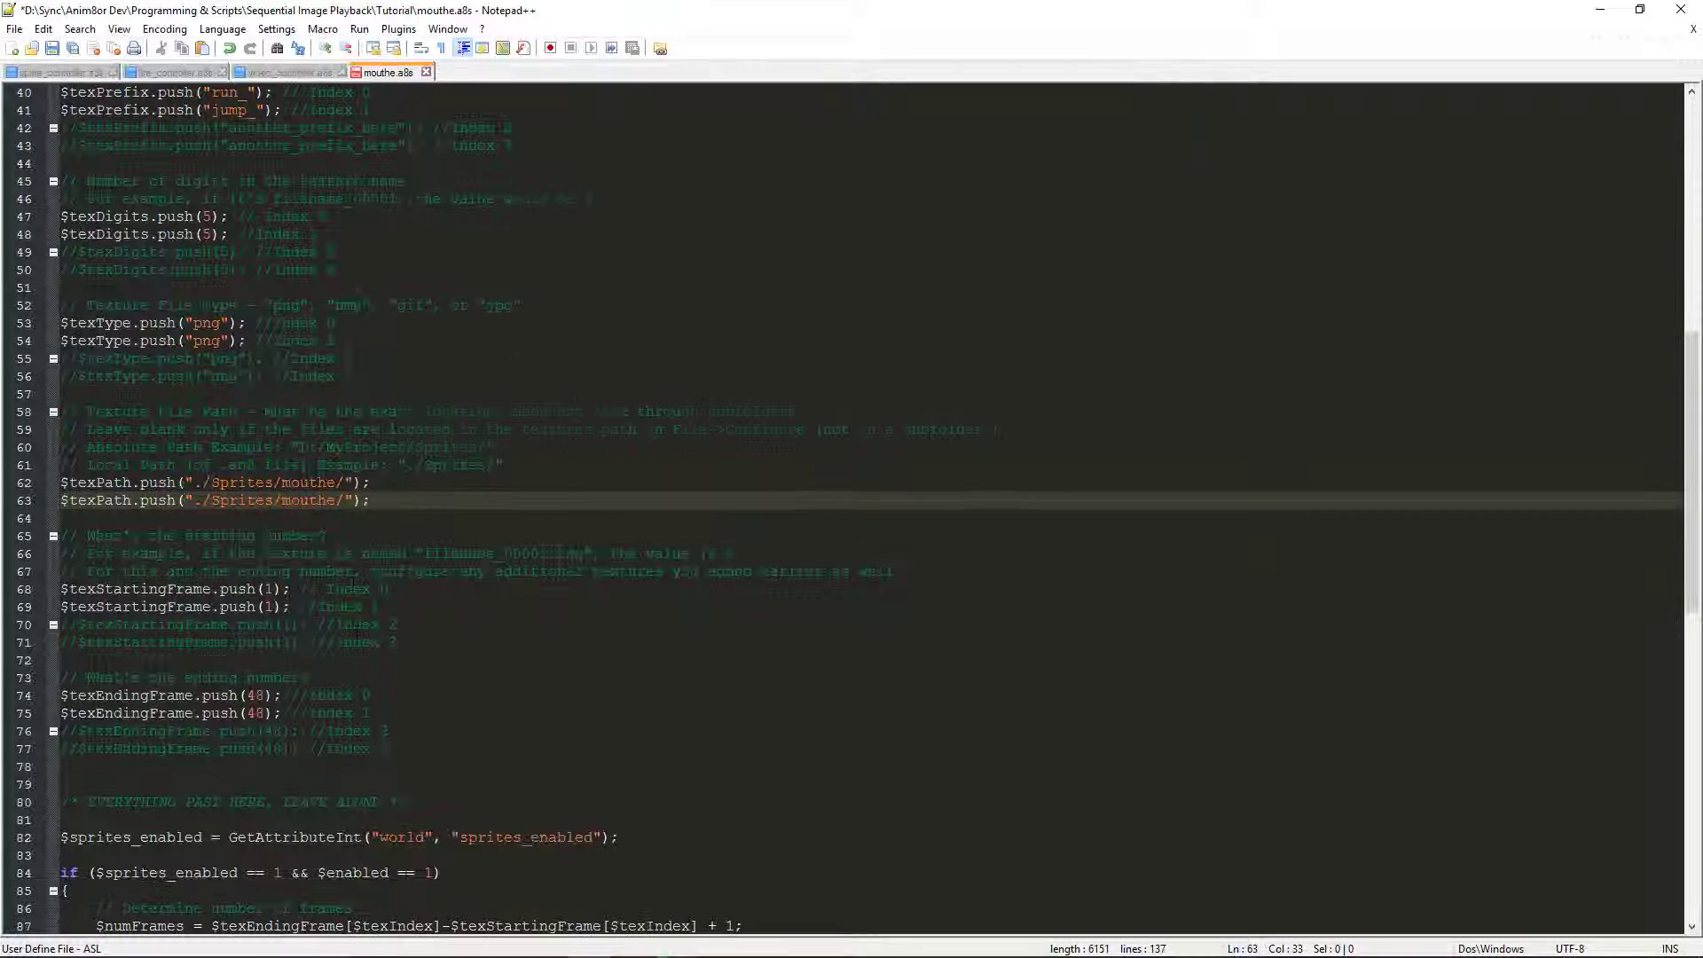
click(387, 624)
key(Up)
key(Up)
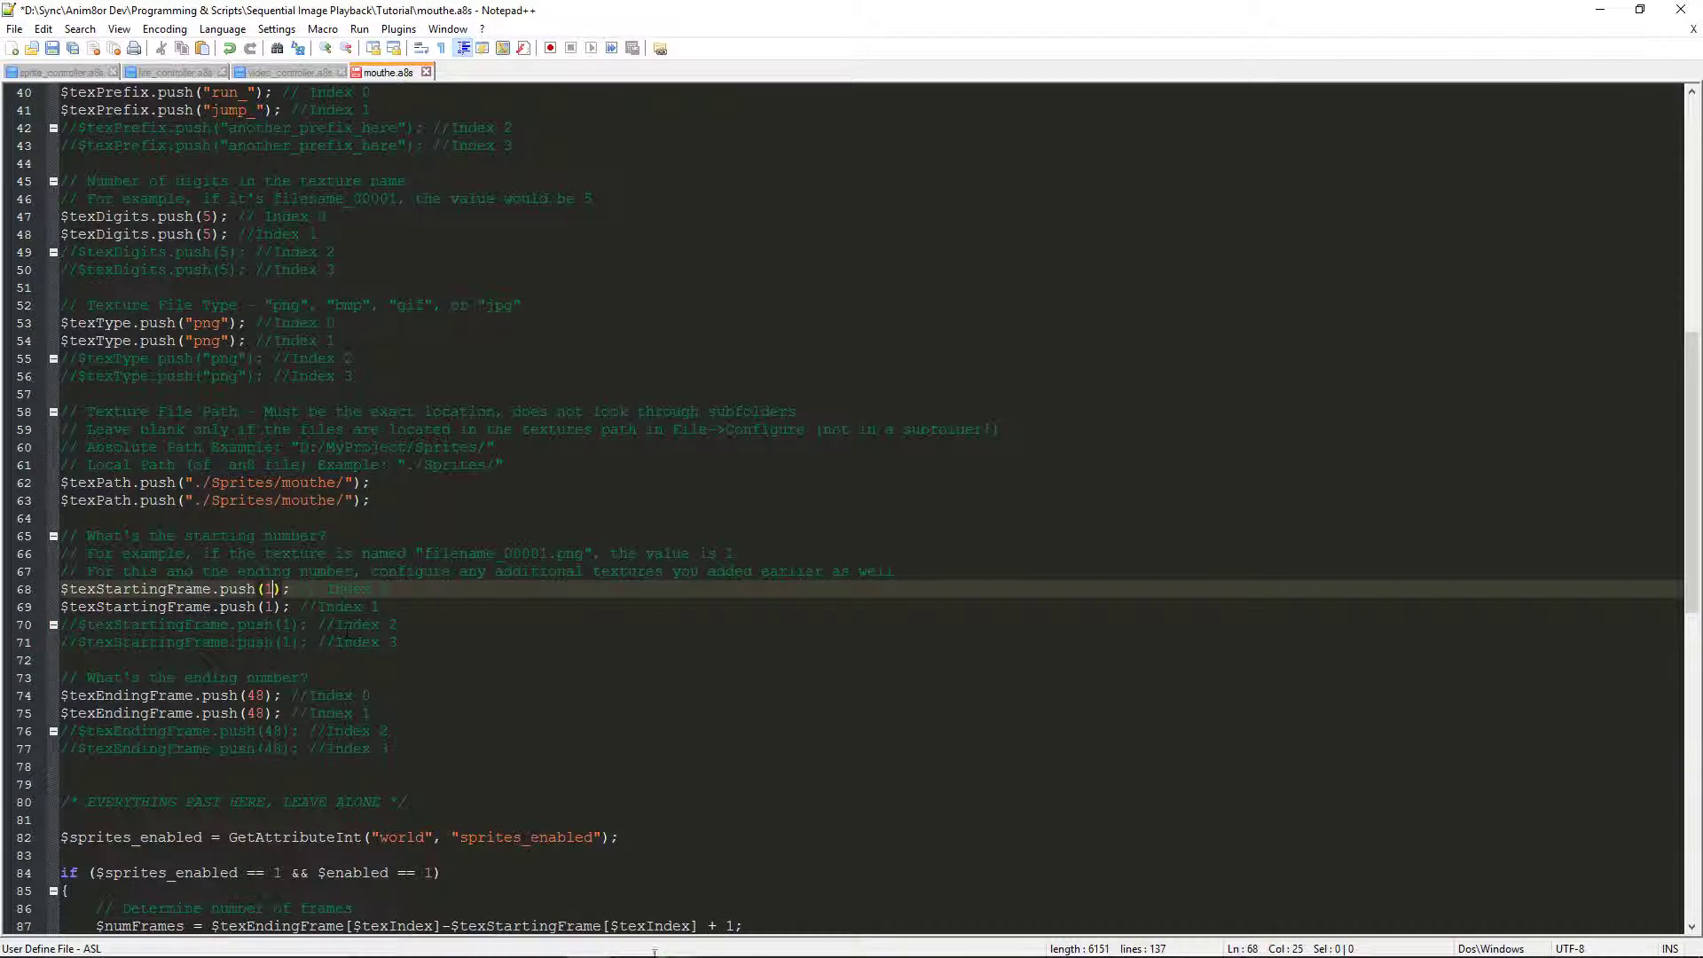
mouse_move(621, 954)
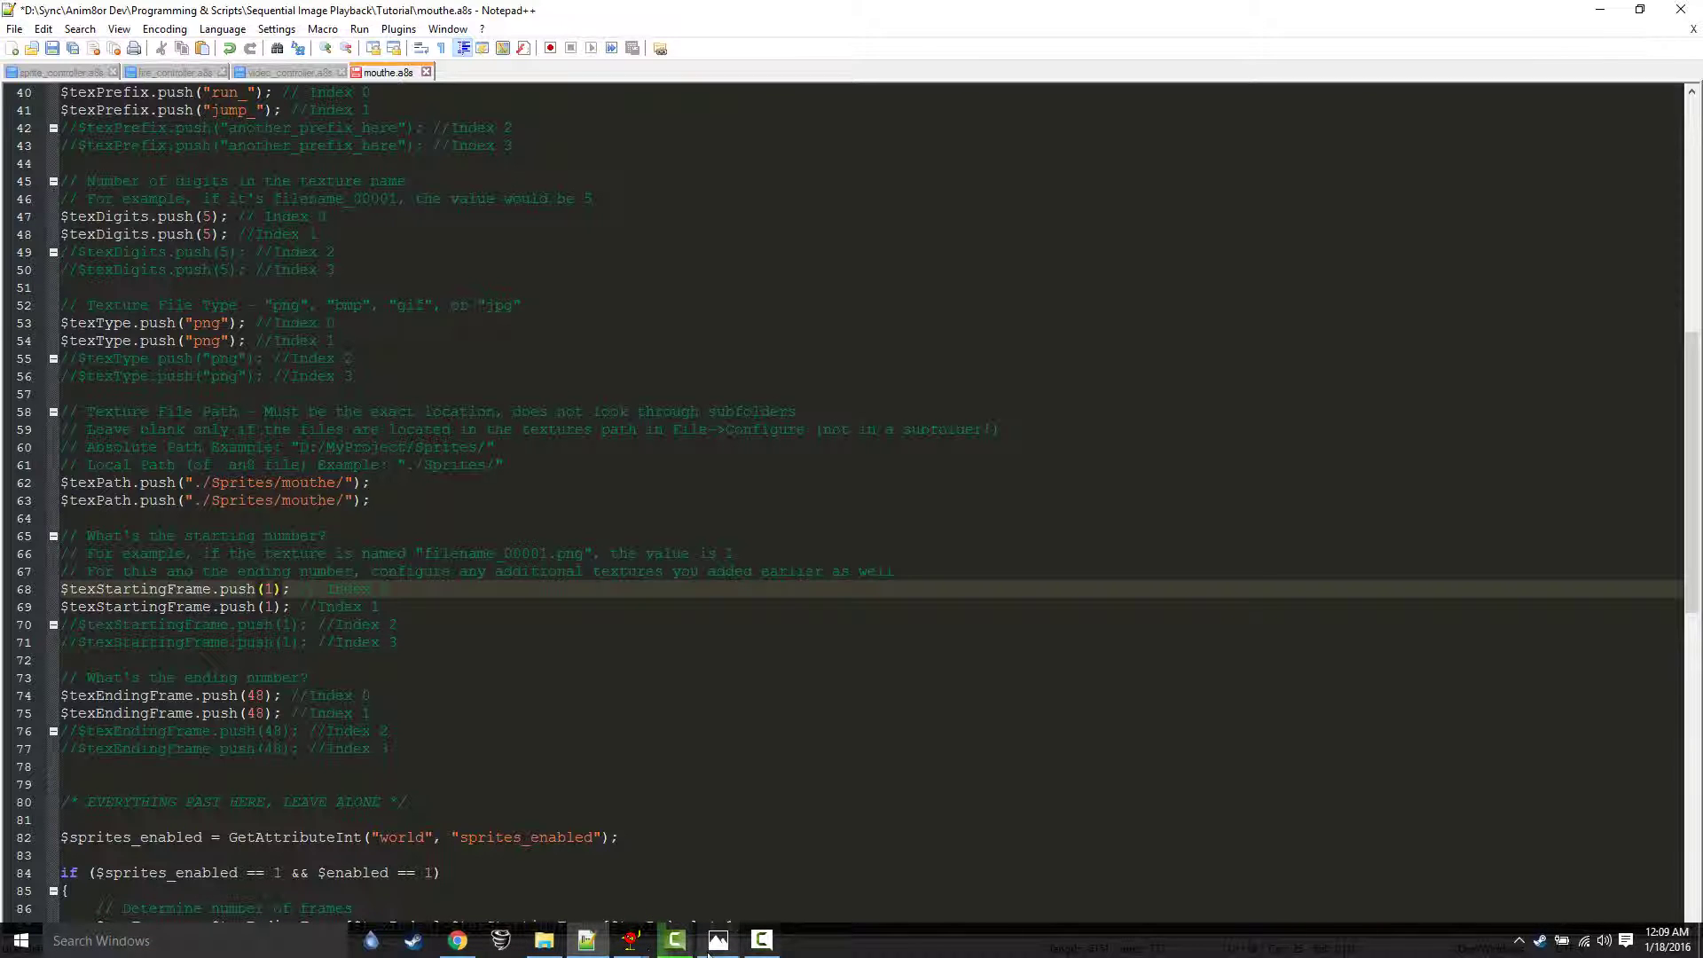
click(543, 940)
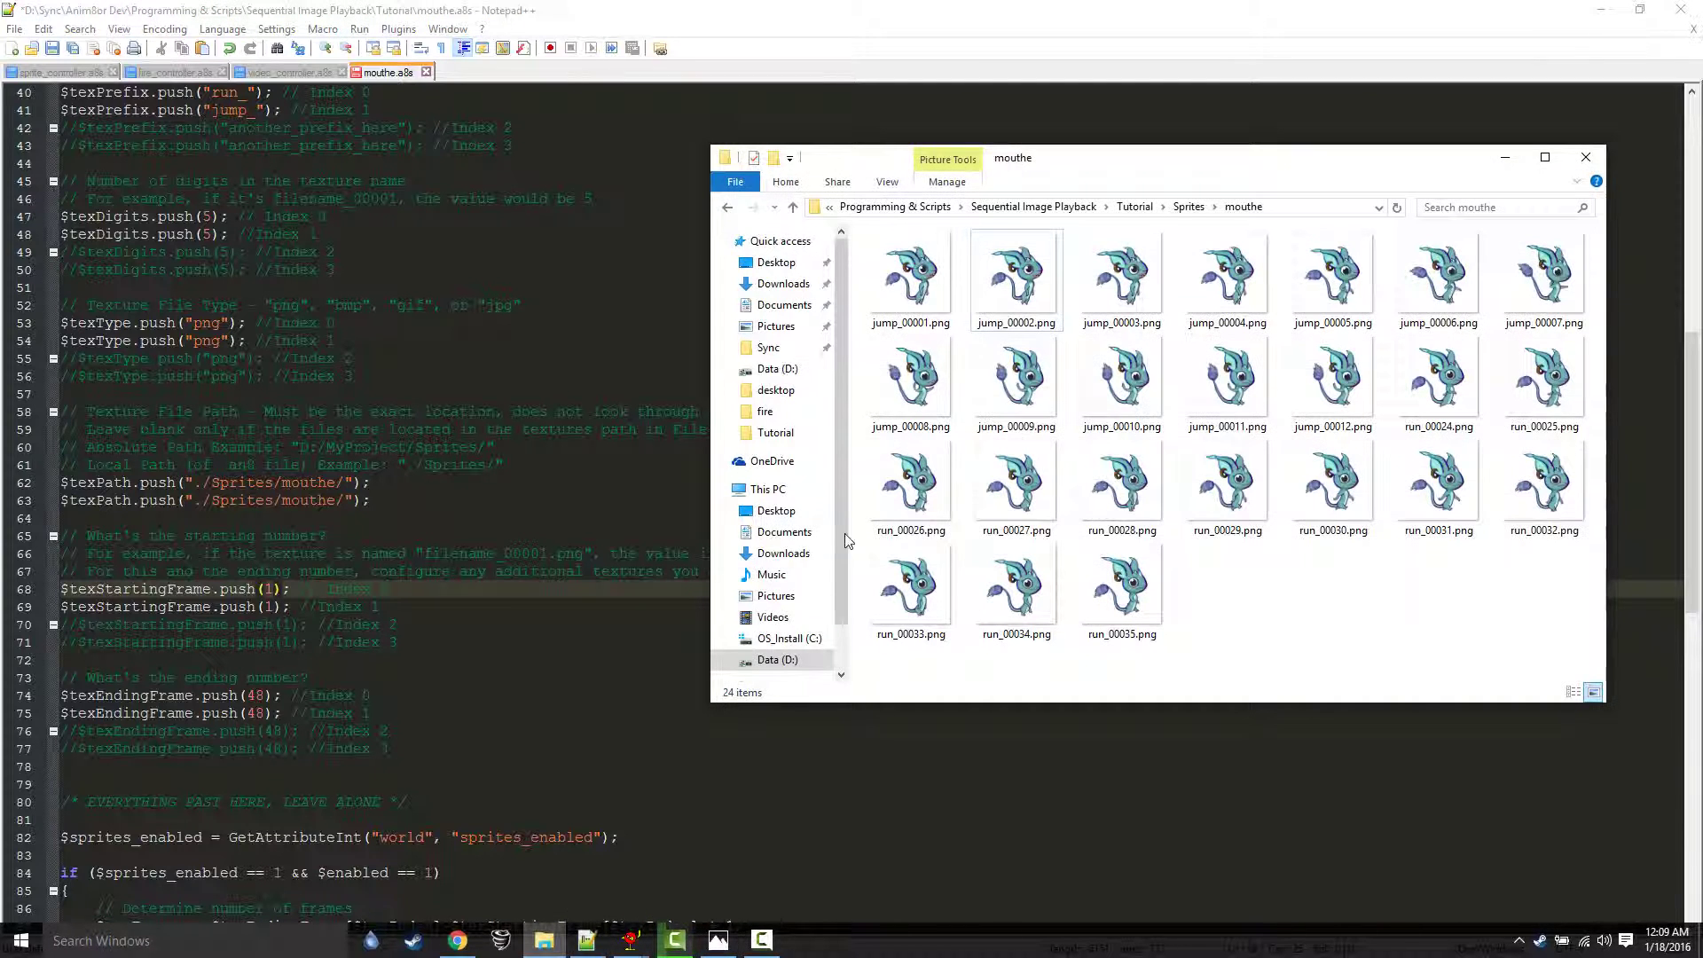
click(918, 293)
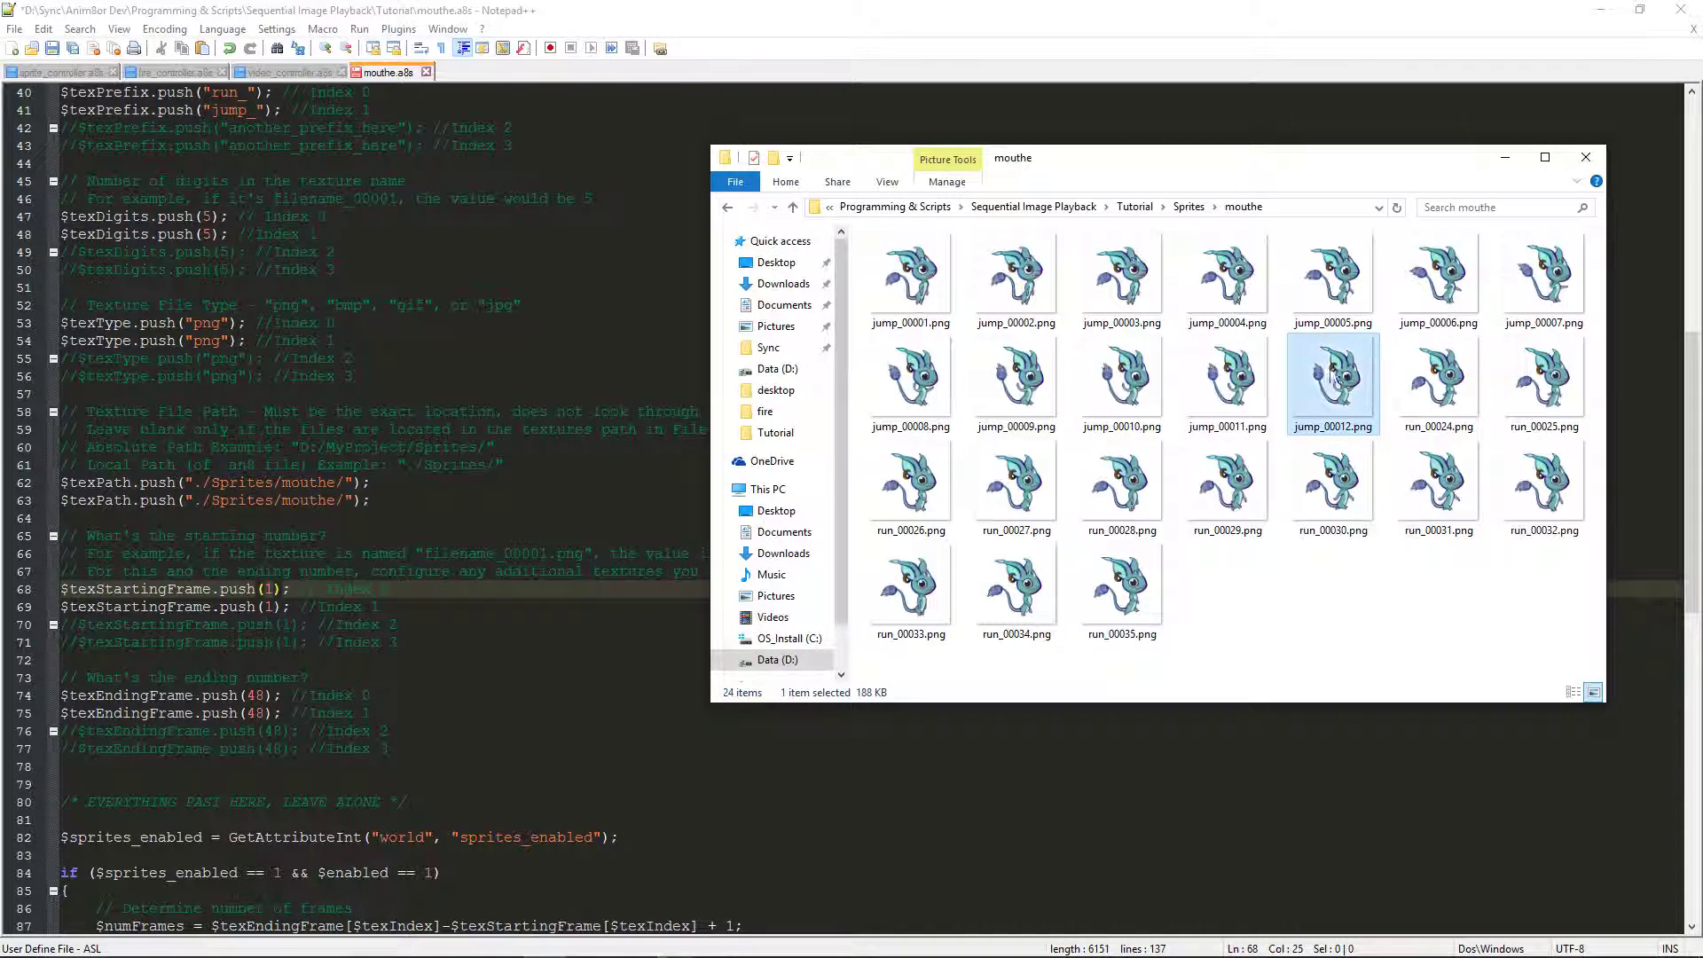
click(1419, 391)
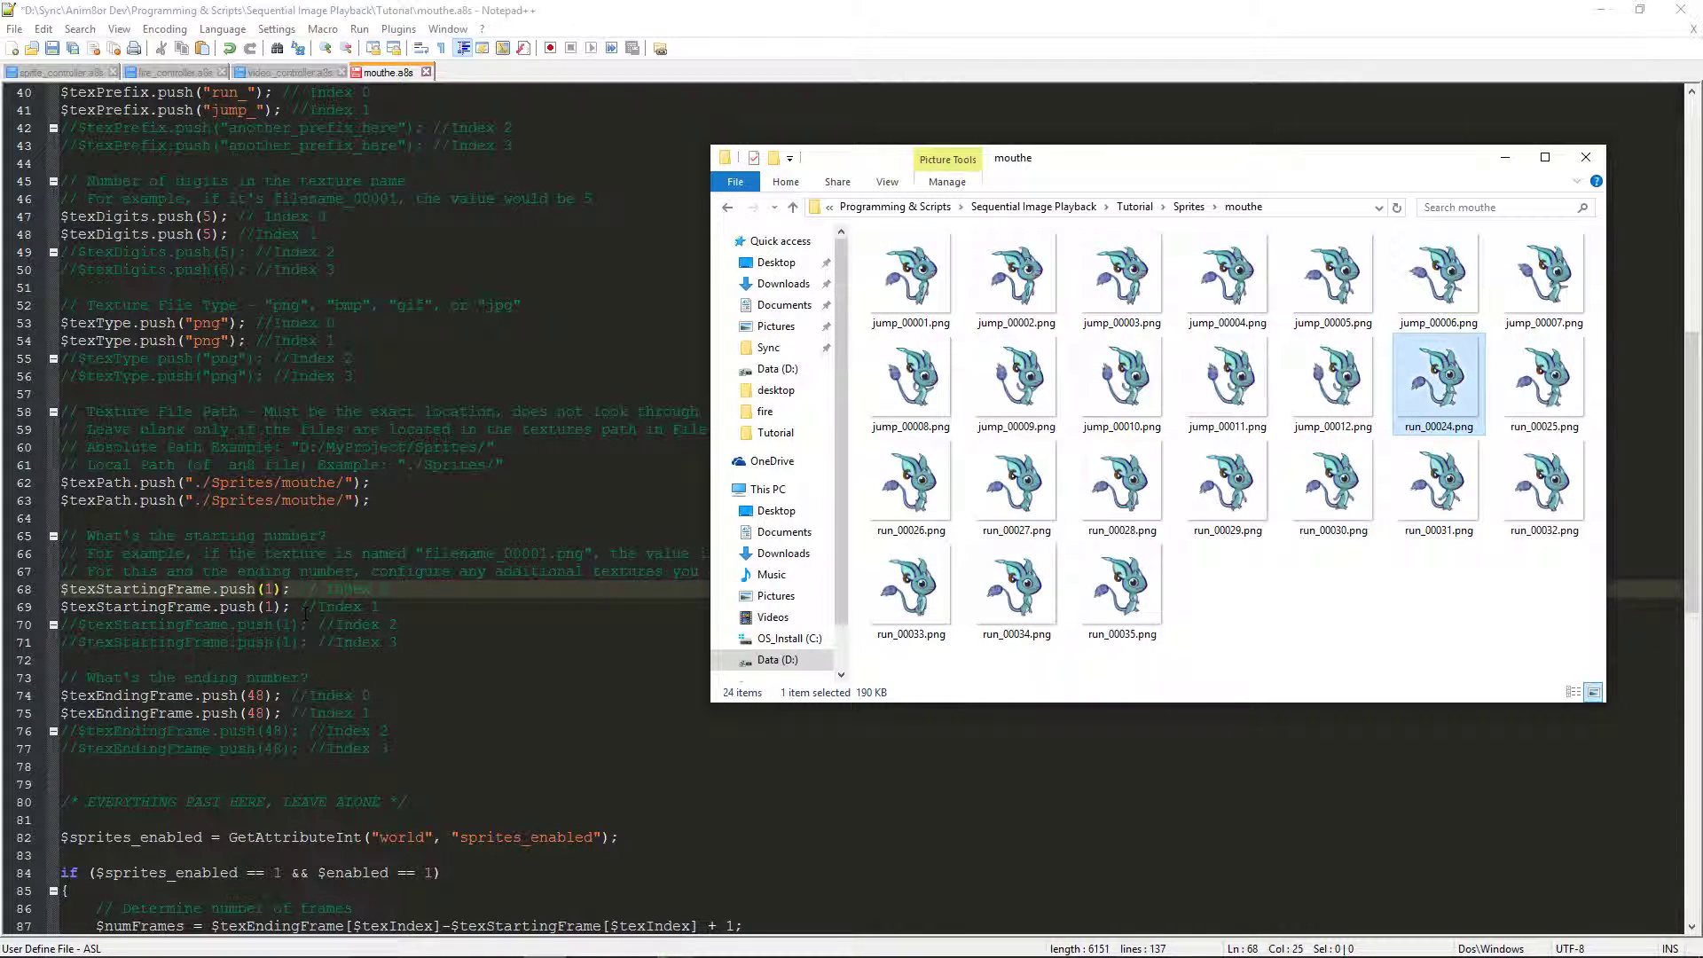
click(282, 607)
double_click(259, 697)
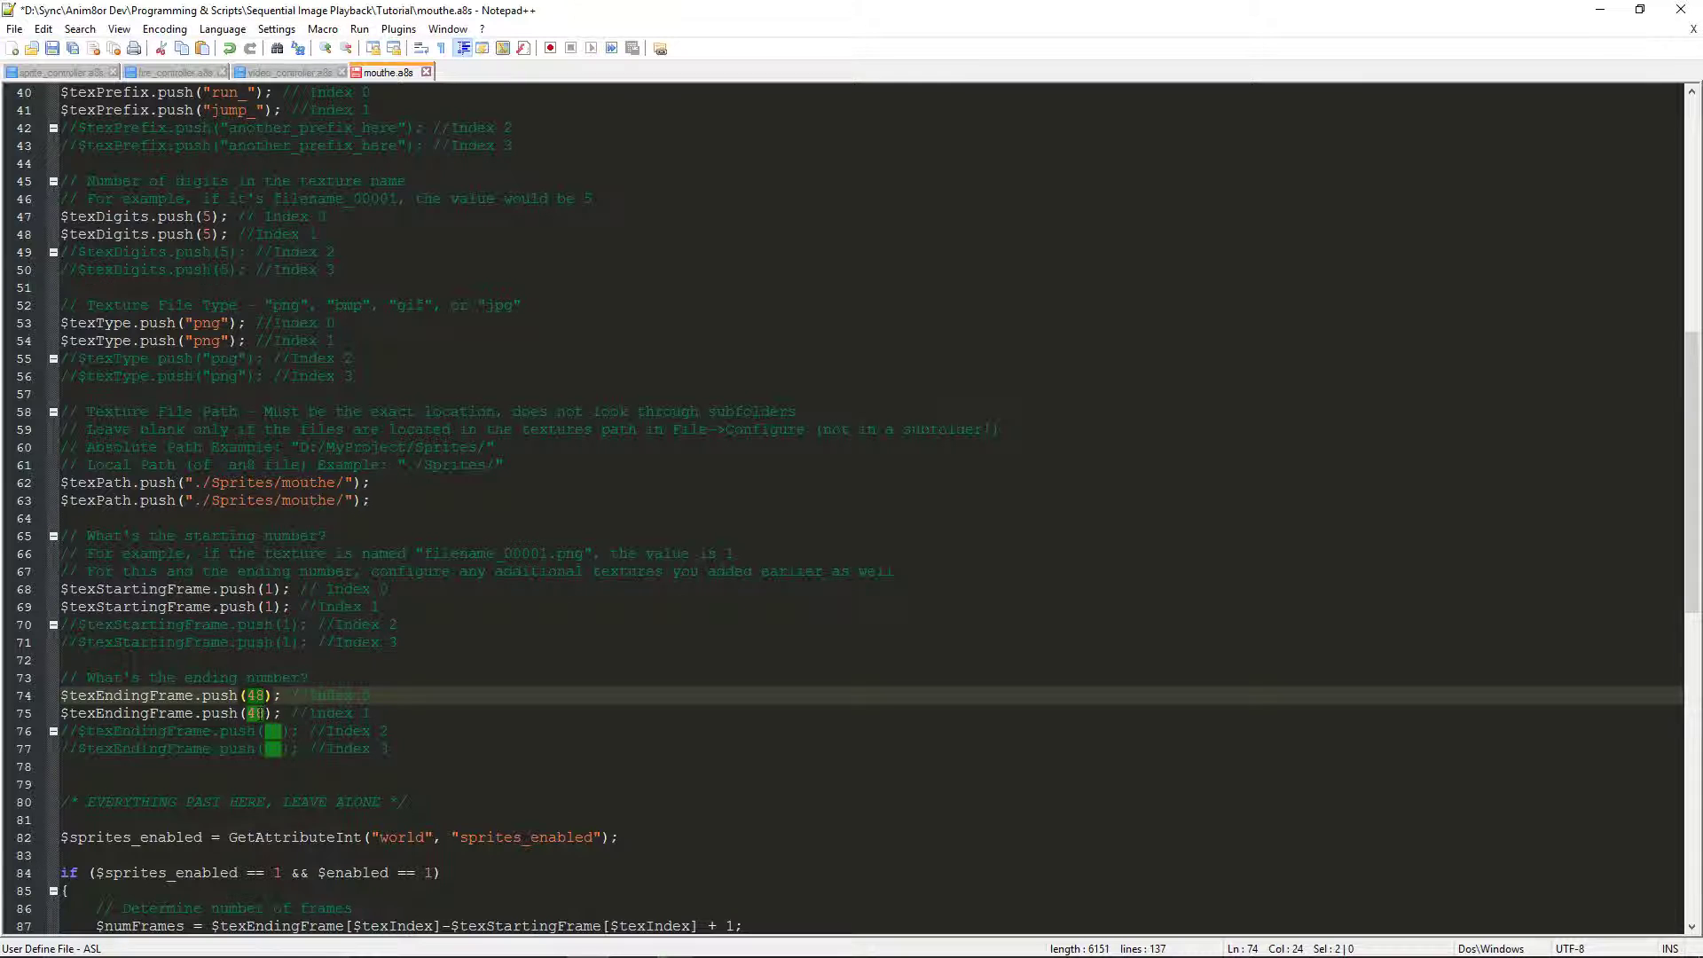
double_click(258, 714)
text(12)
- Set the Index 0 starting frame to 24 and its ending frame to 35
double_click(269, 608)
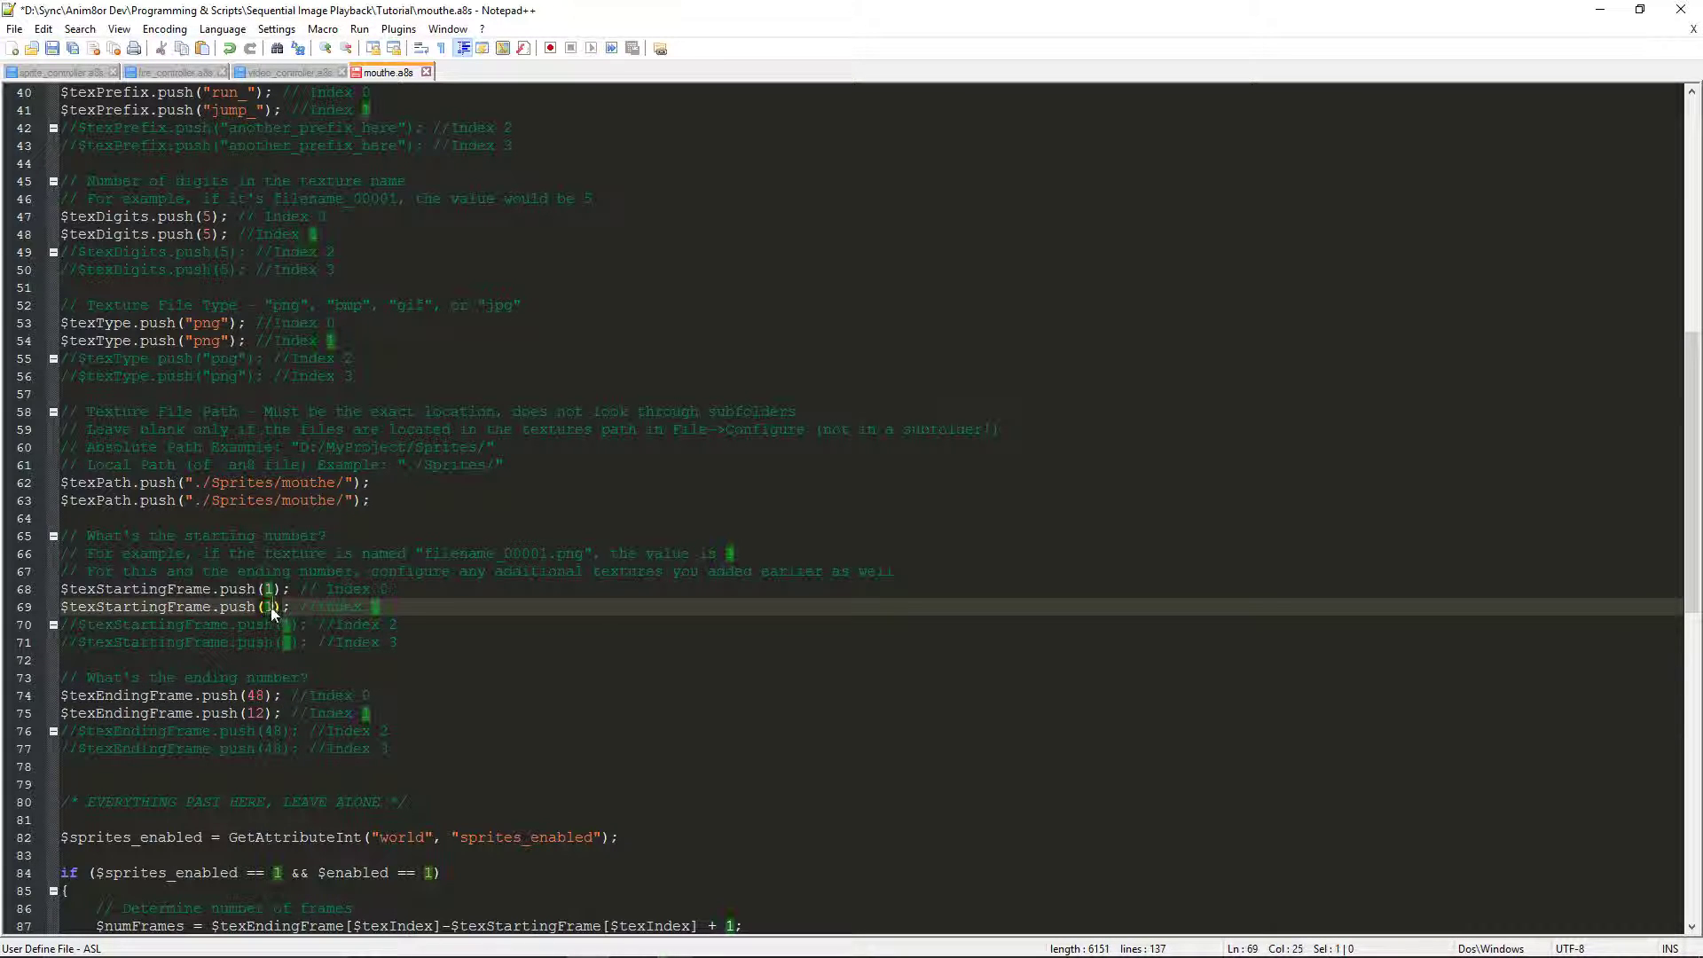
double_click(269, 590)
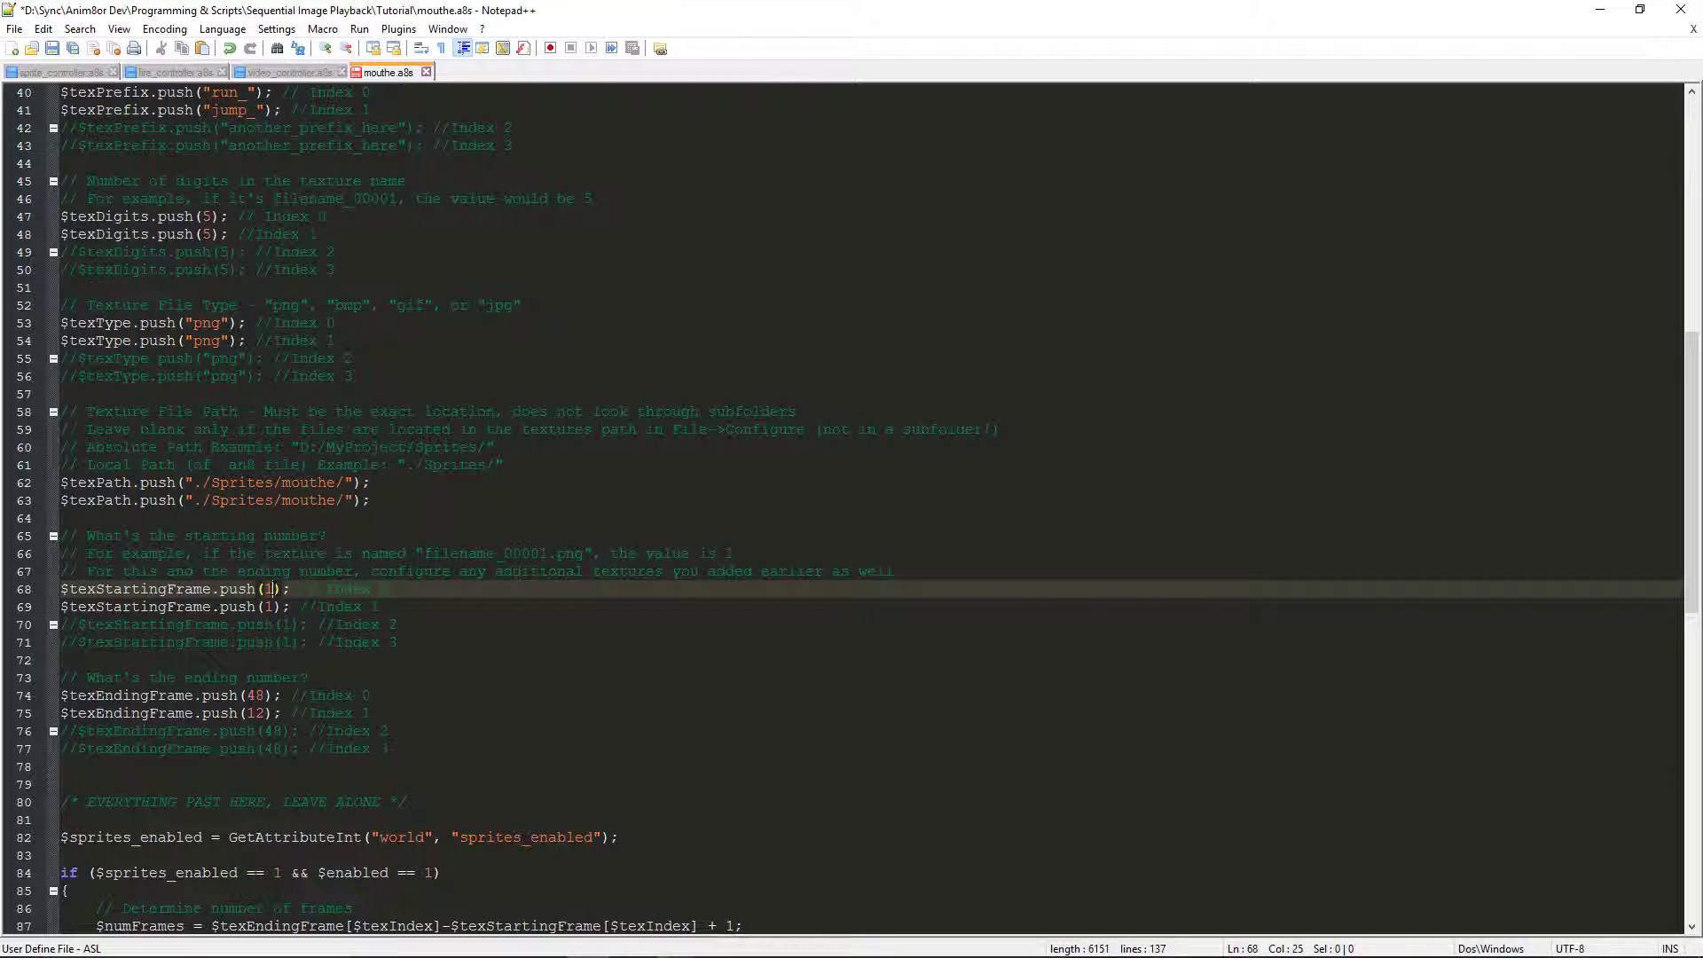
text(24)
click(266, 677)
double_click(255, 695)
text(35)
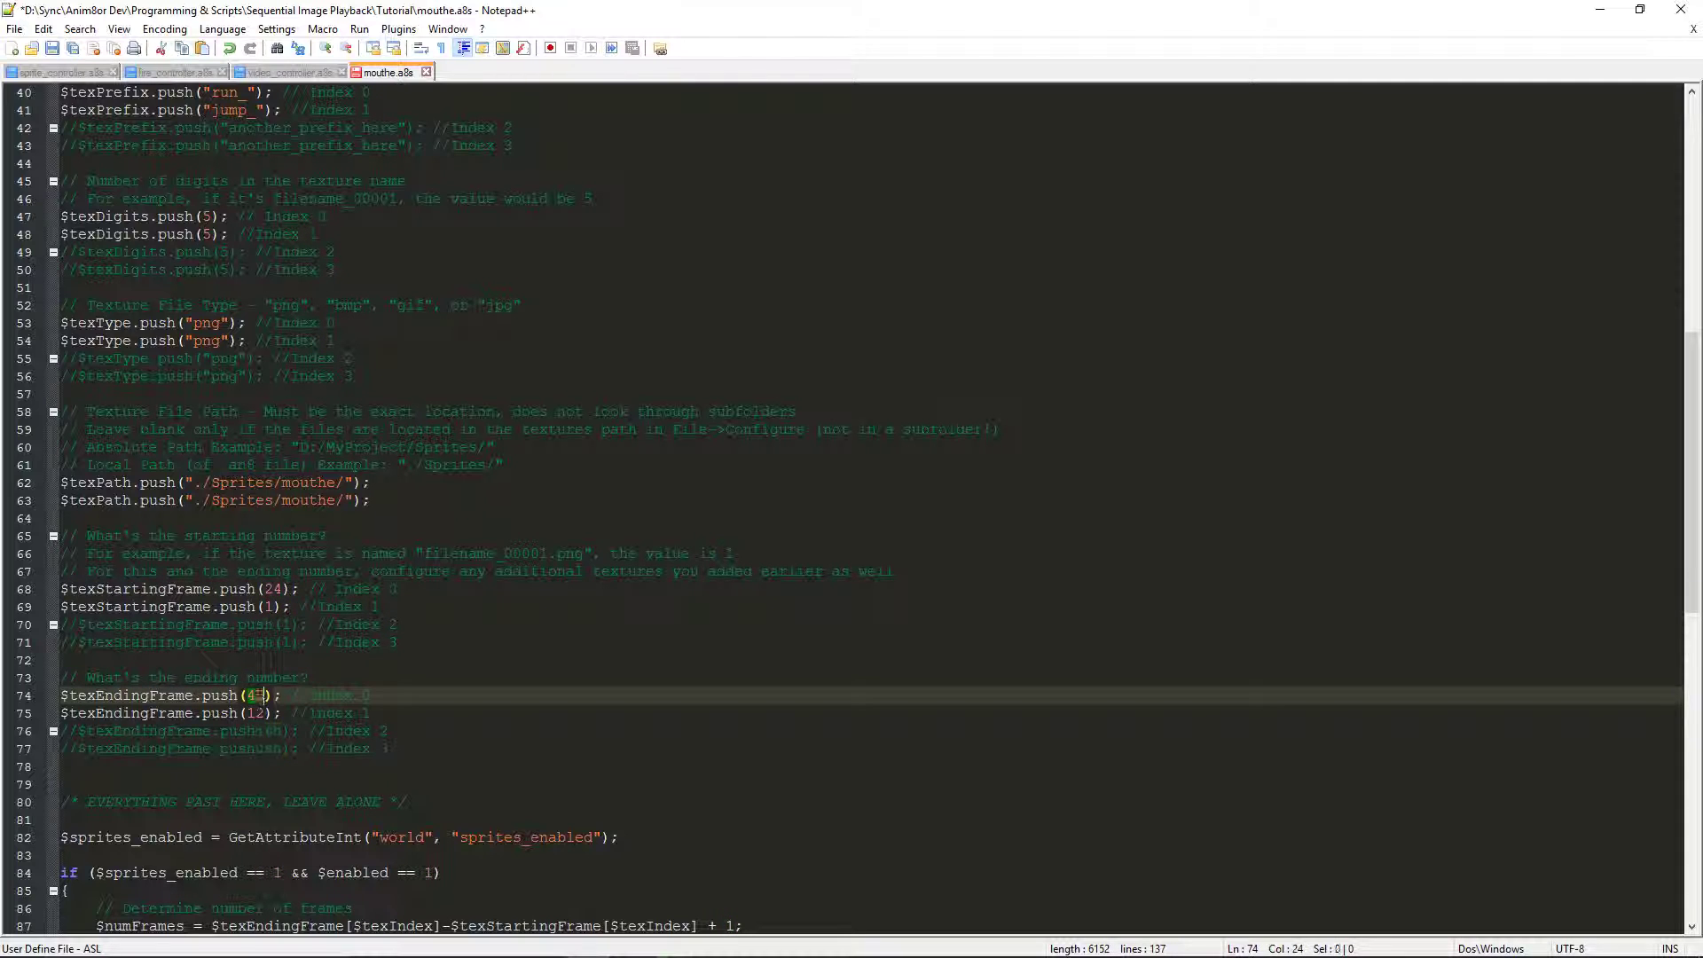
- Review the starting and ending frame entries for both indexes, and look over the rest of the script's animation data
click(358, 642)
click(352, 713)
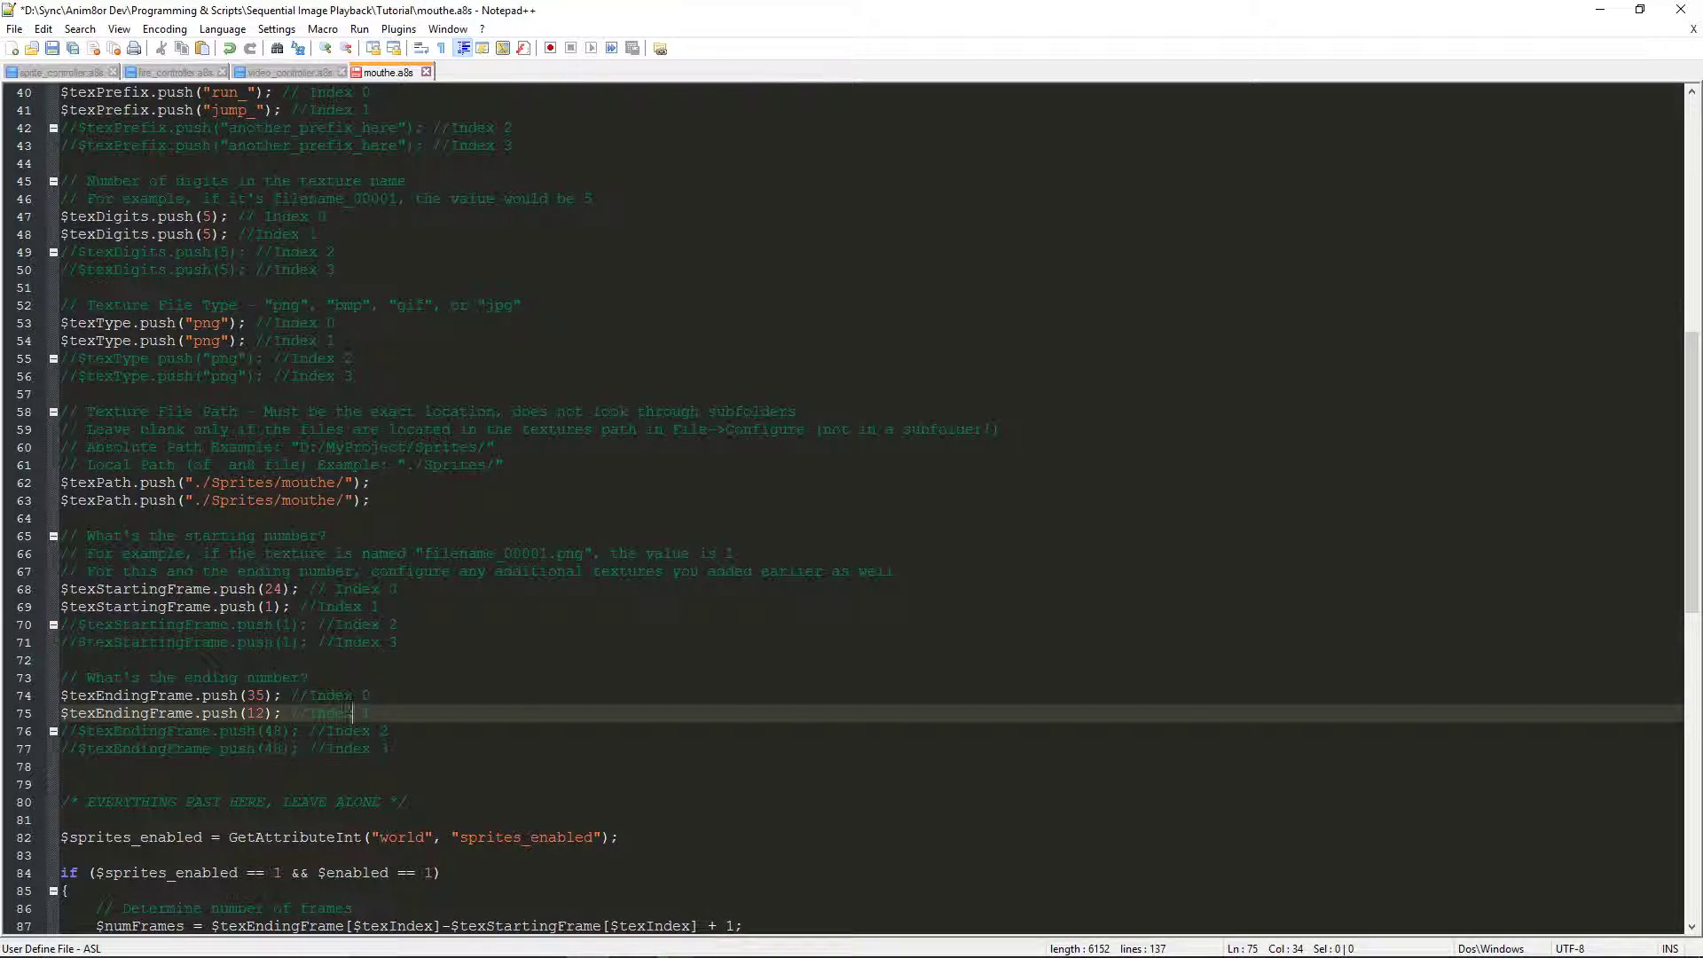
click(292, 606)
click(265, 713)
click(272, 589)
click(258, 695)
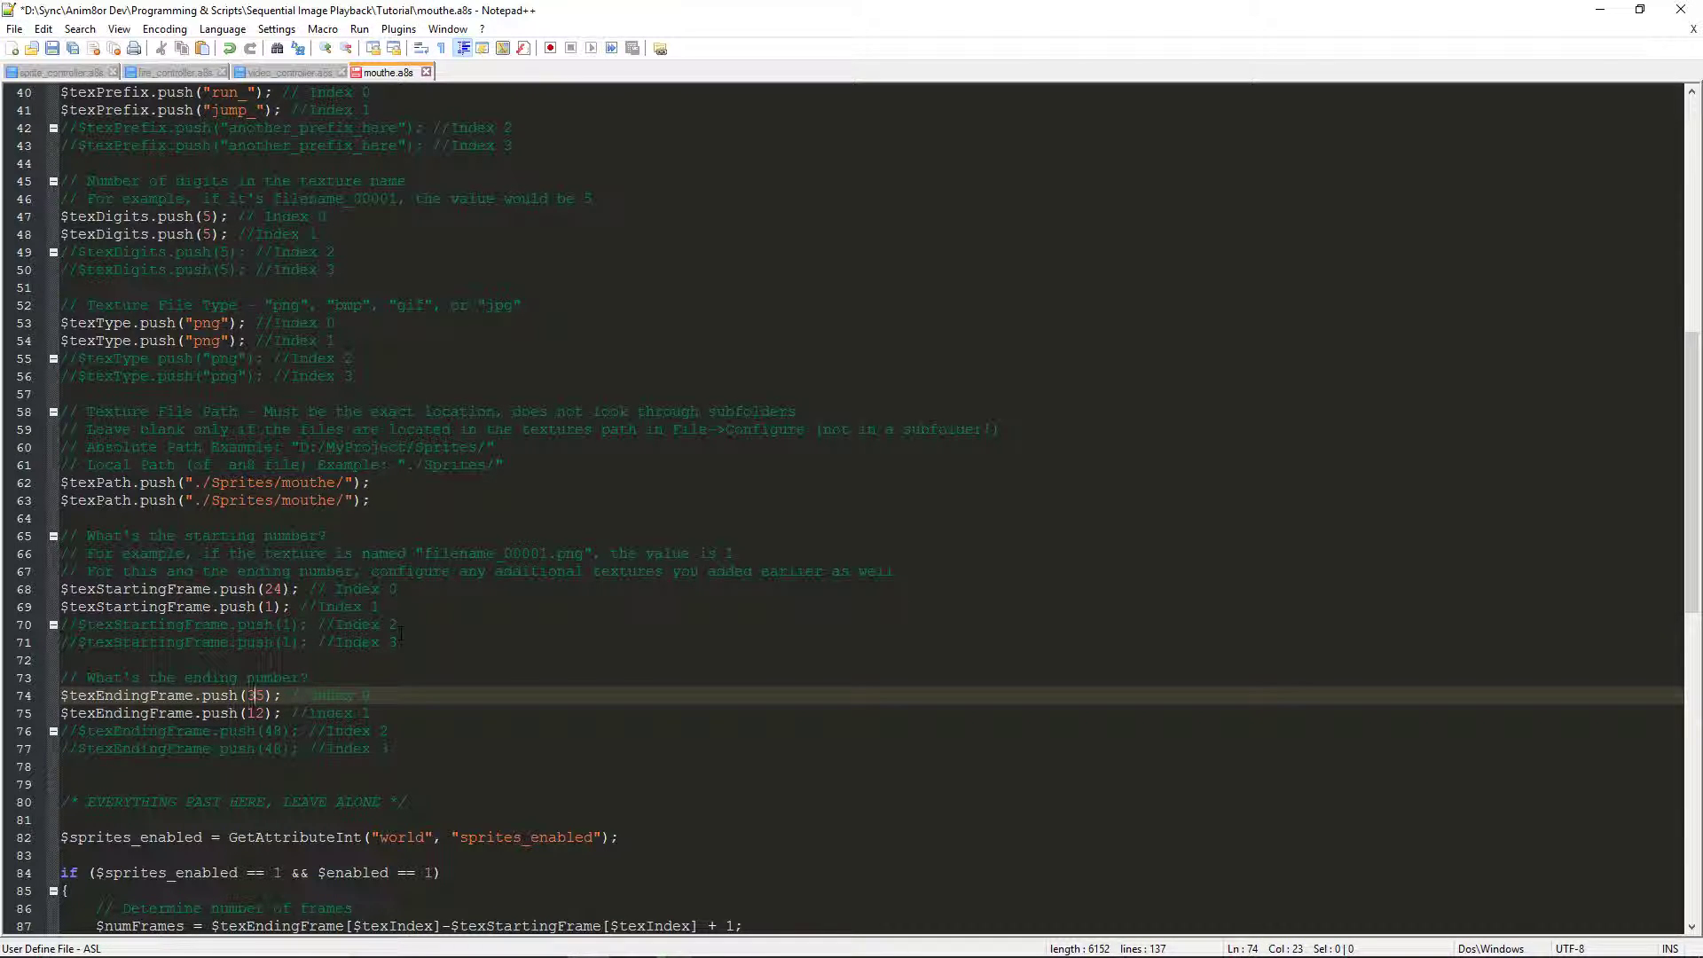
click(458, 635)
scroll(244, 286, up, 13)
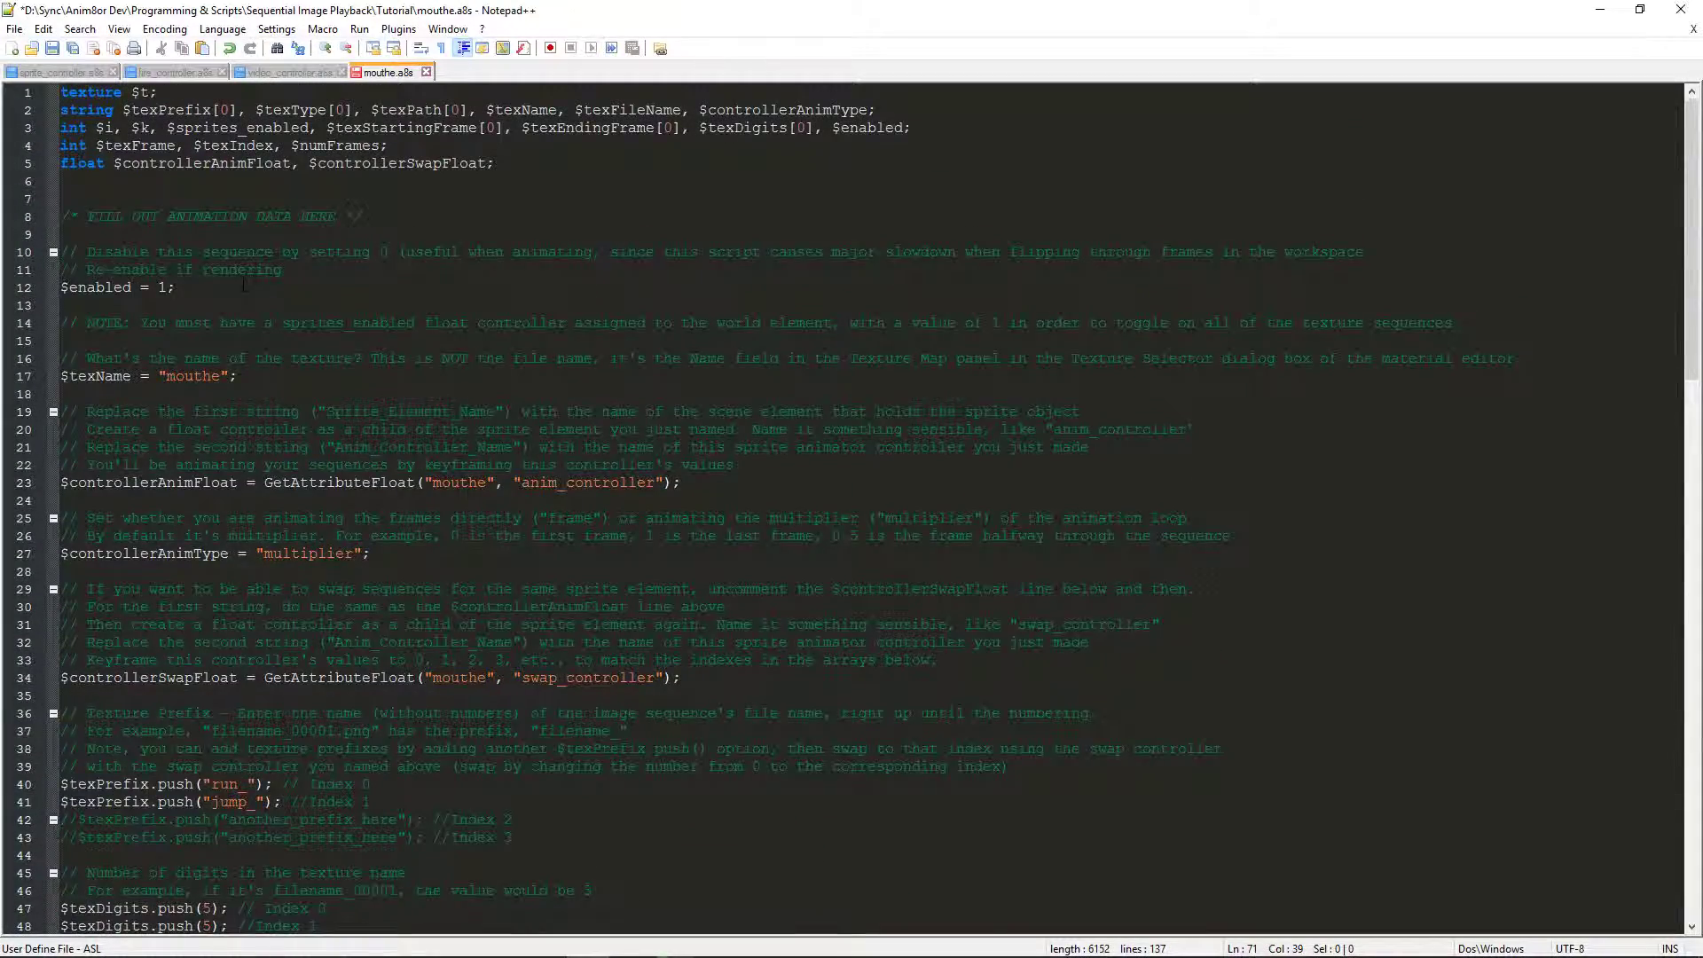
scroll(243, 286, down, 14)
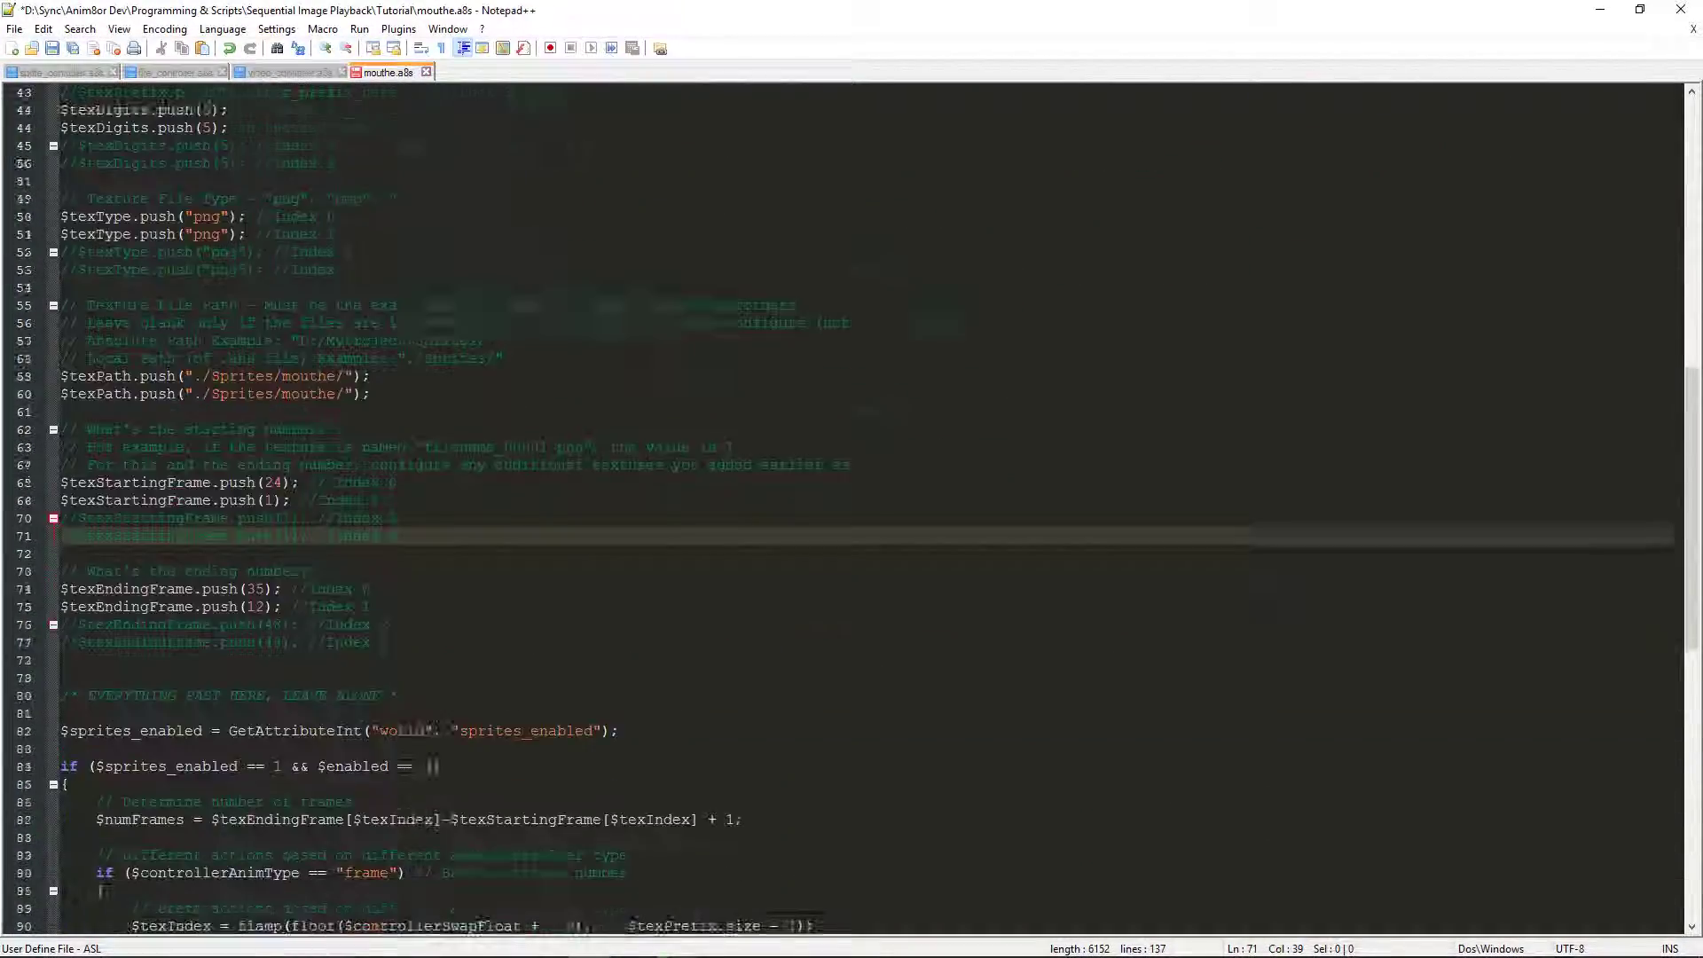
scroll(246, 282, up, 12)
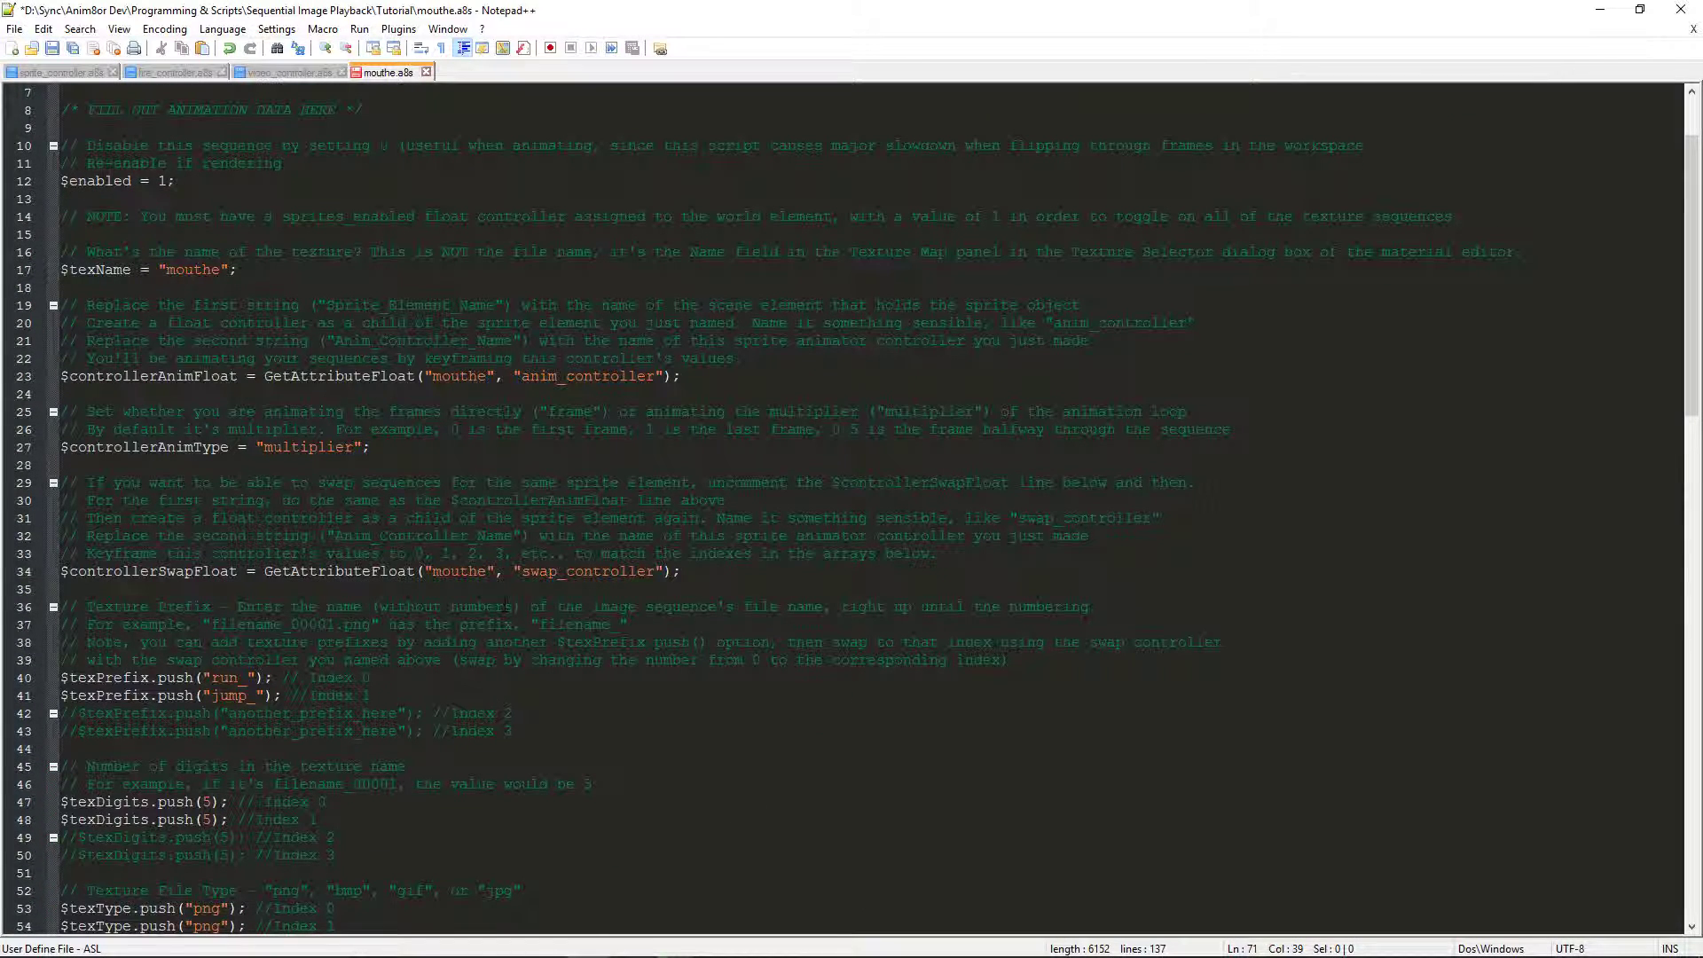
- Copy the entire contents of the mouthe.a8s script
click(251, 692)
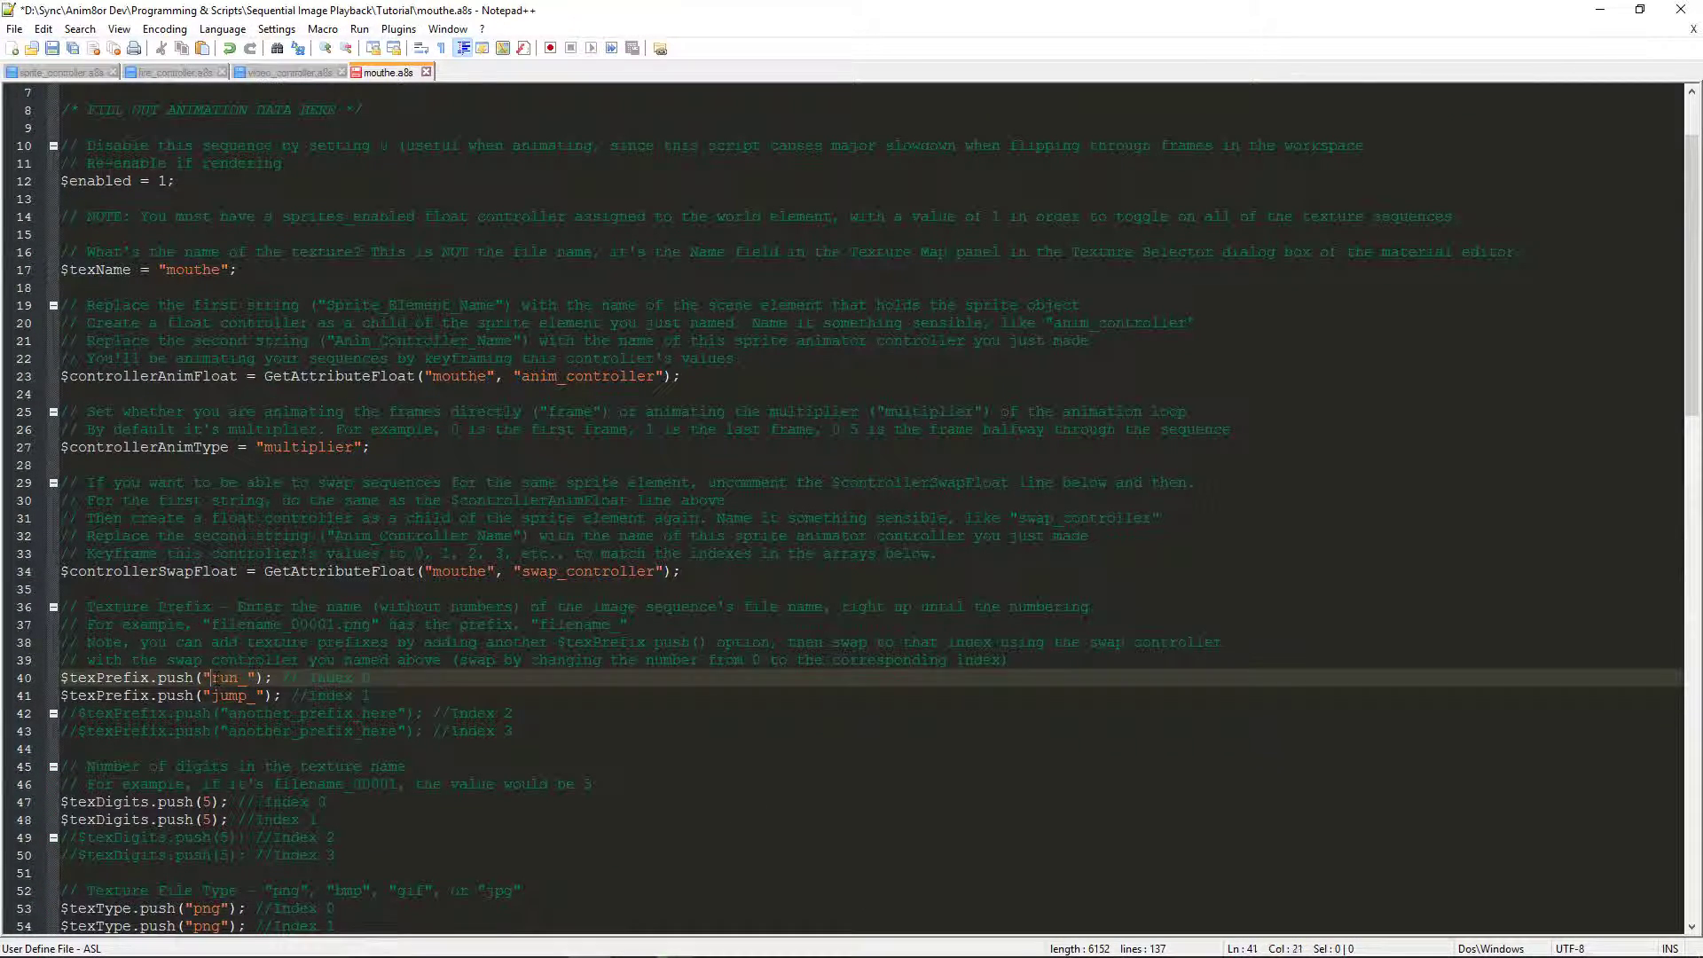
key(ctrl+a)
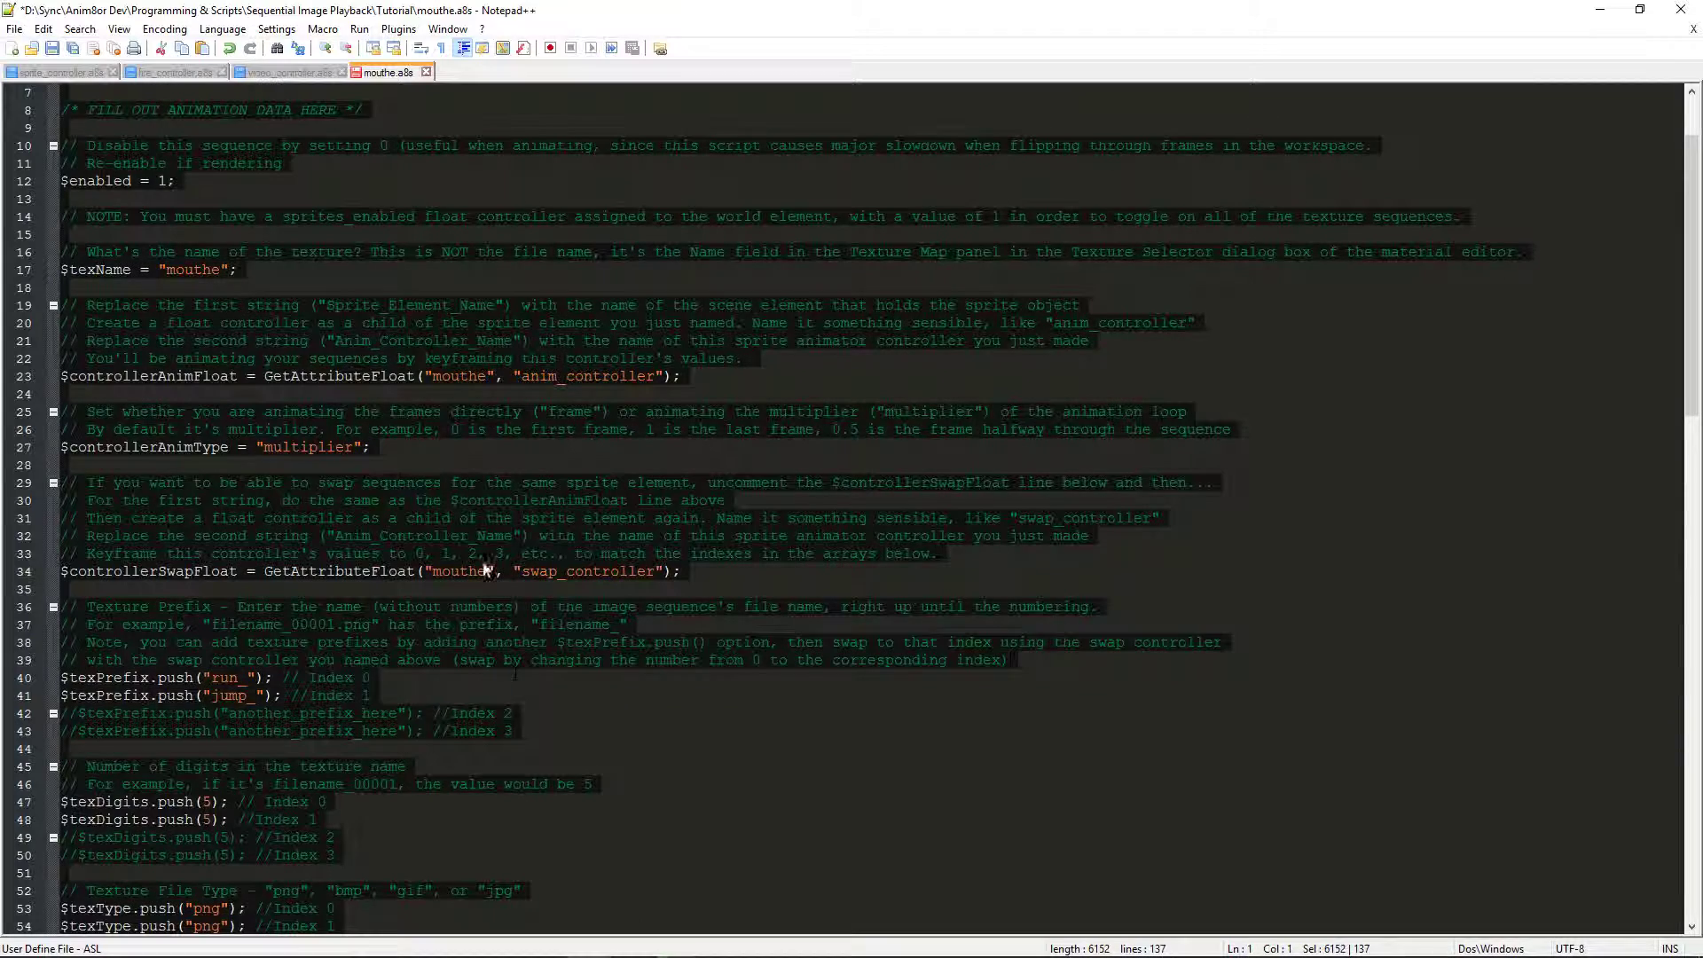
click(532, 499)
scroll(556, 529, up, 2)
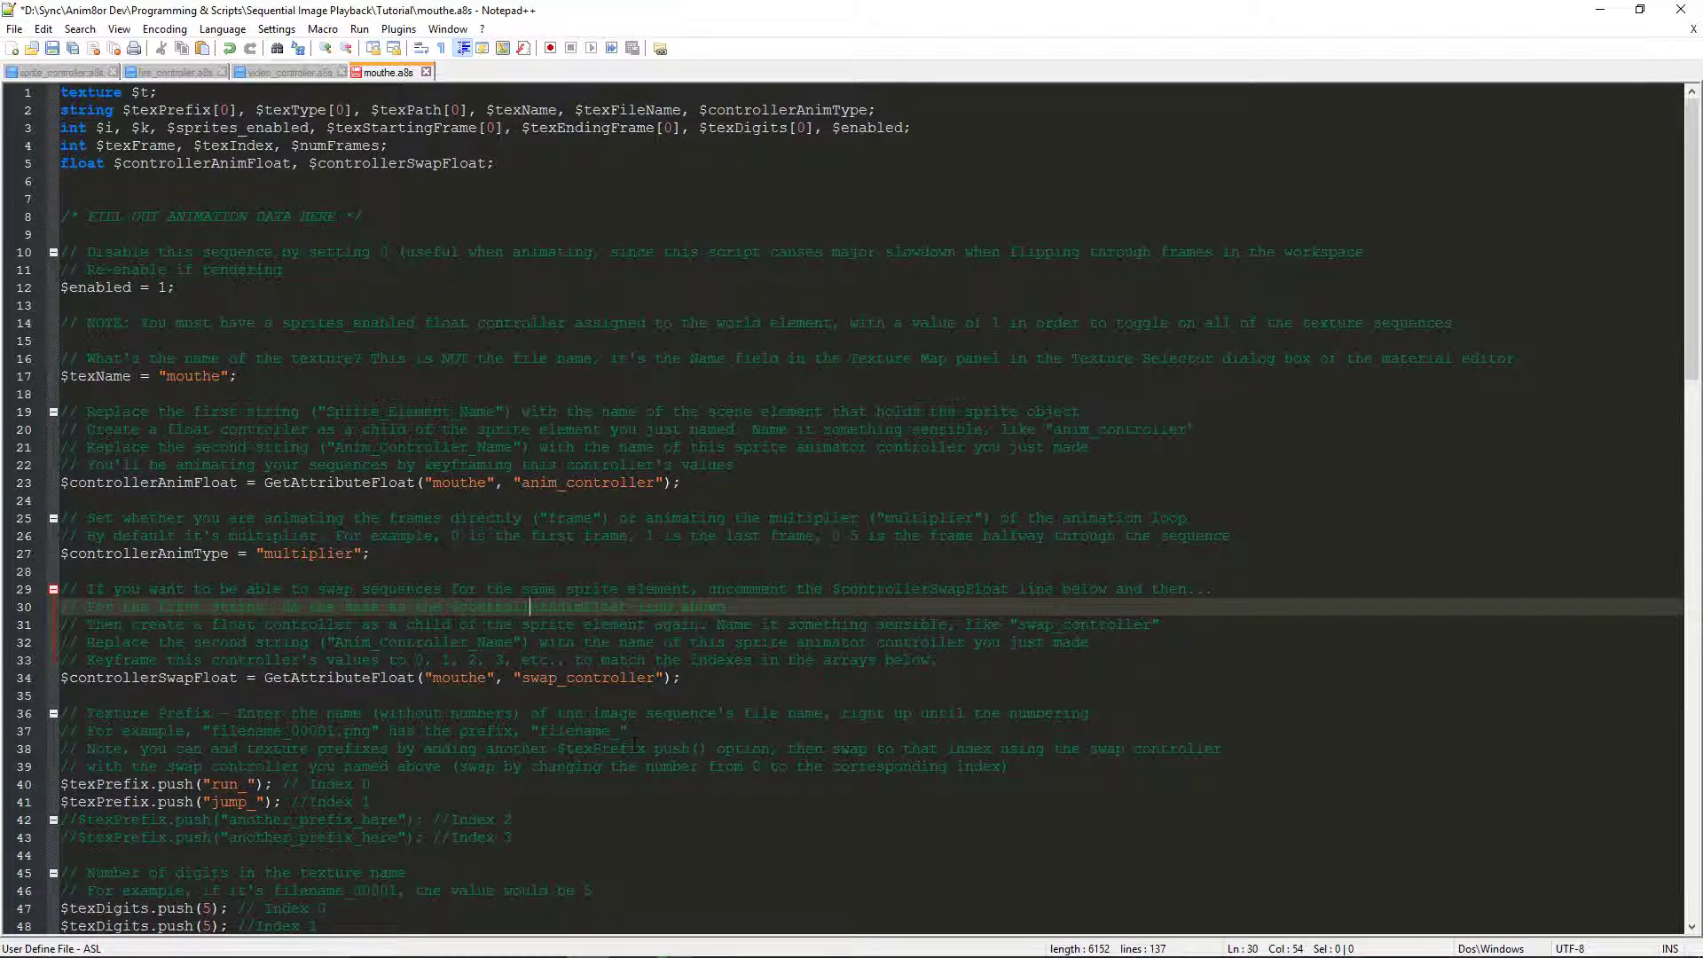
- Switch to Anim8or and replace the default position expression in the mouthe_script target's location script with the copied script
mouse_move(630, 939)
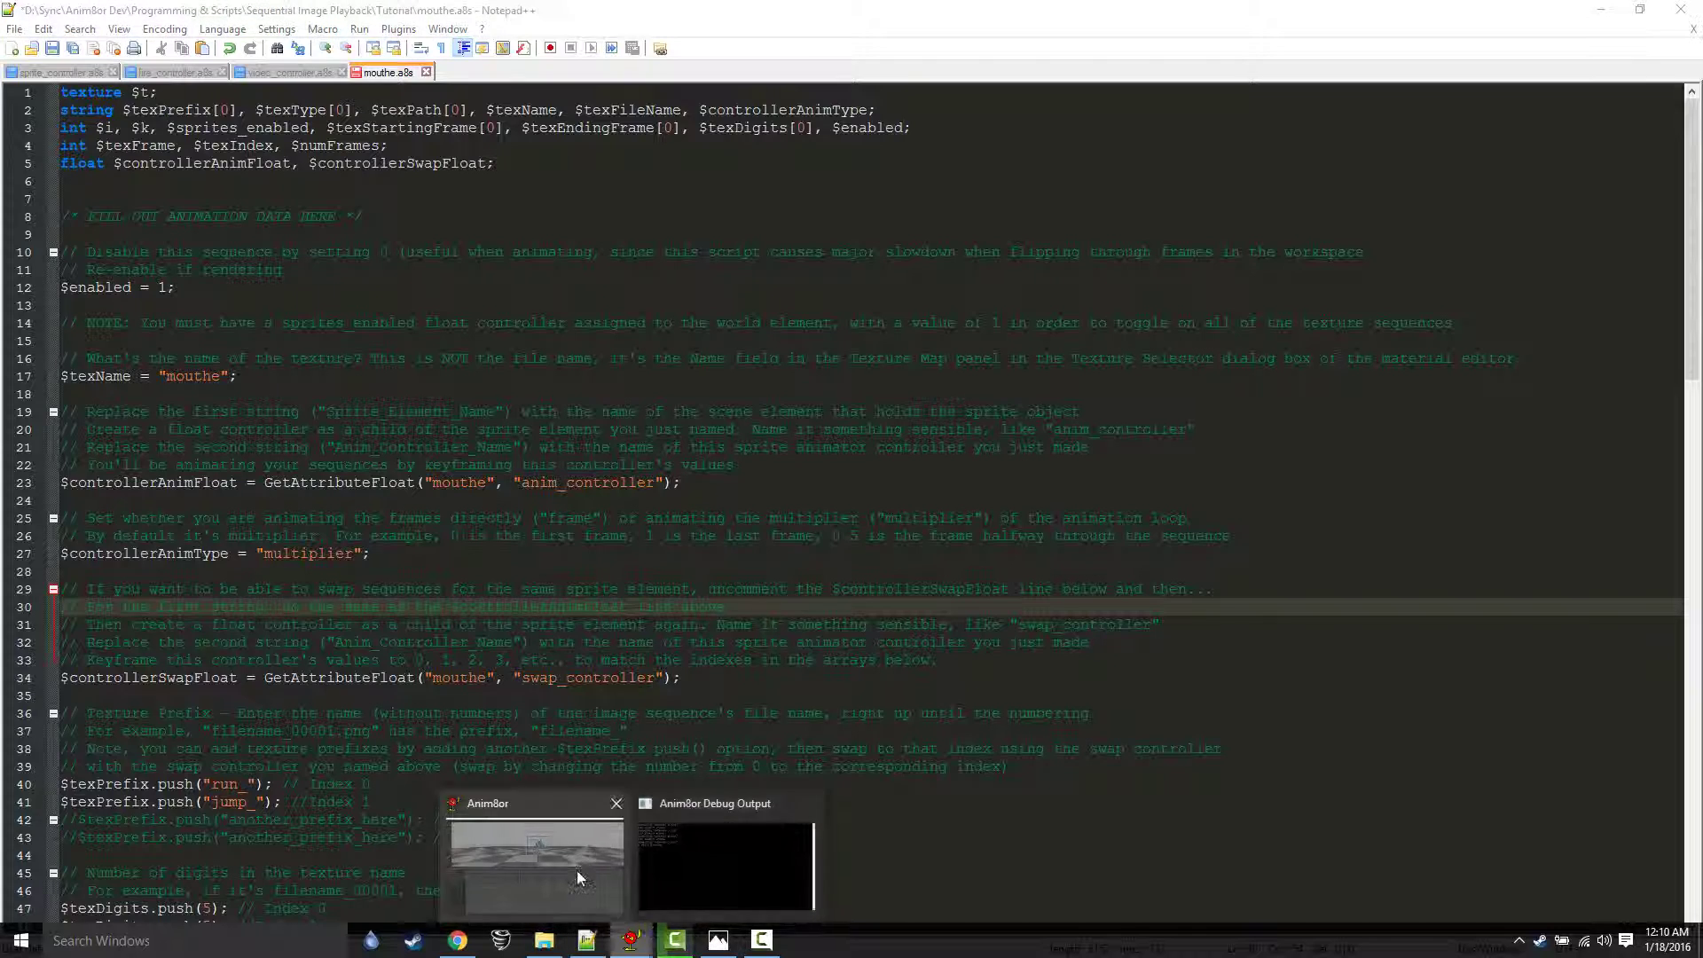
click(576, 870)
double_click(79, 651)
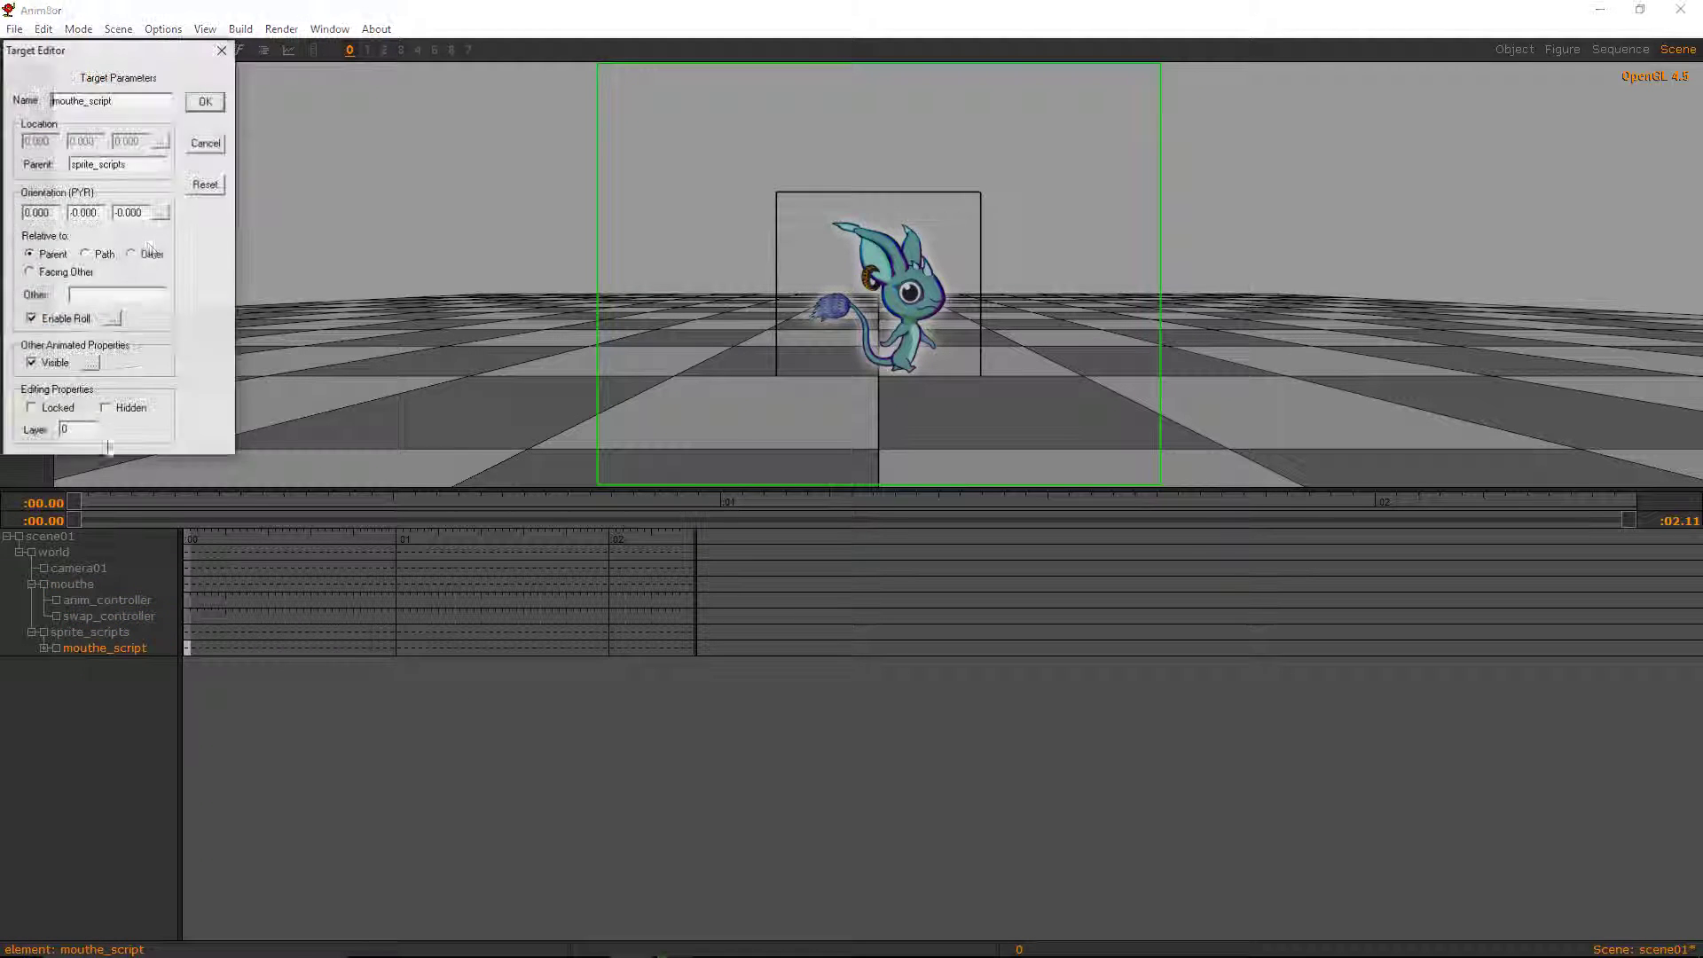
click(170, 142)
click(194, 304)
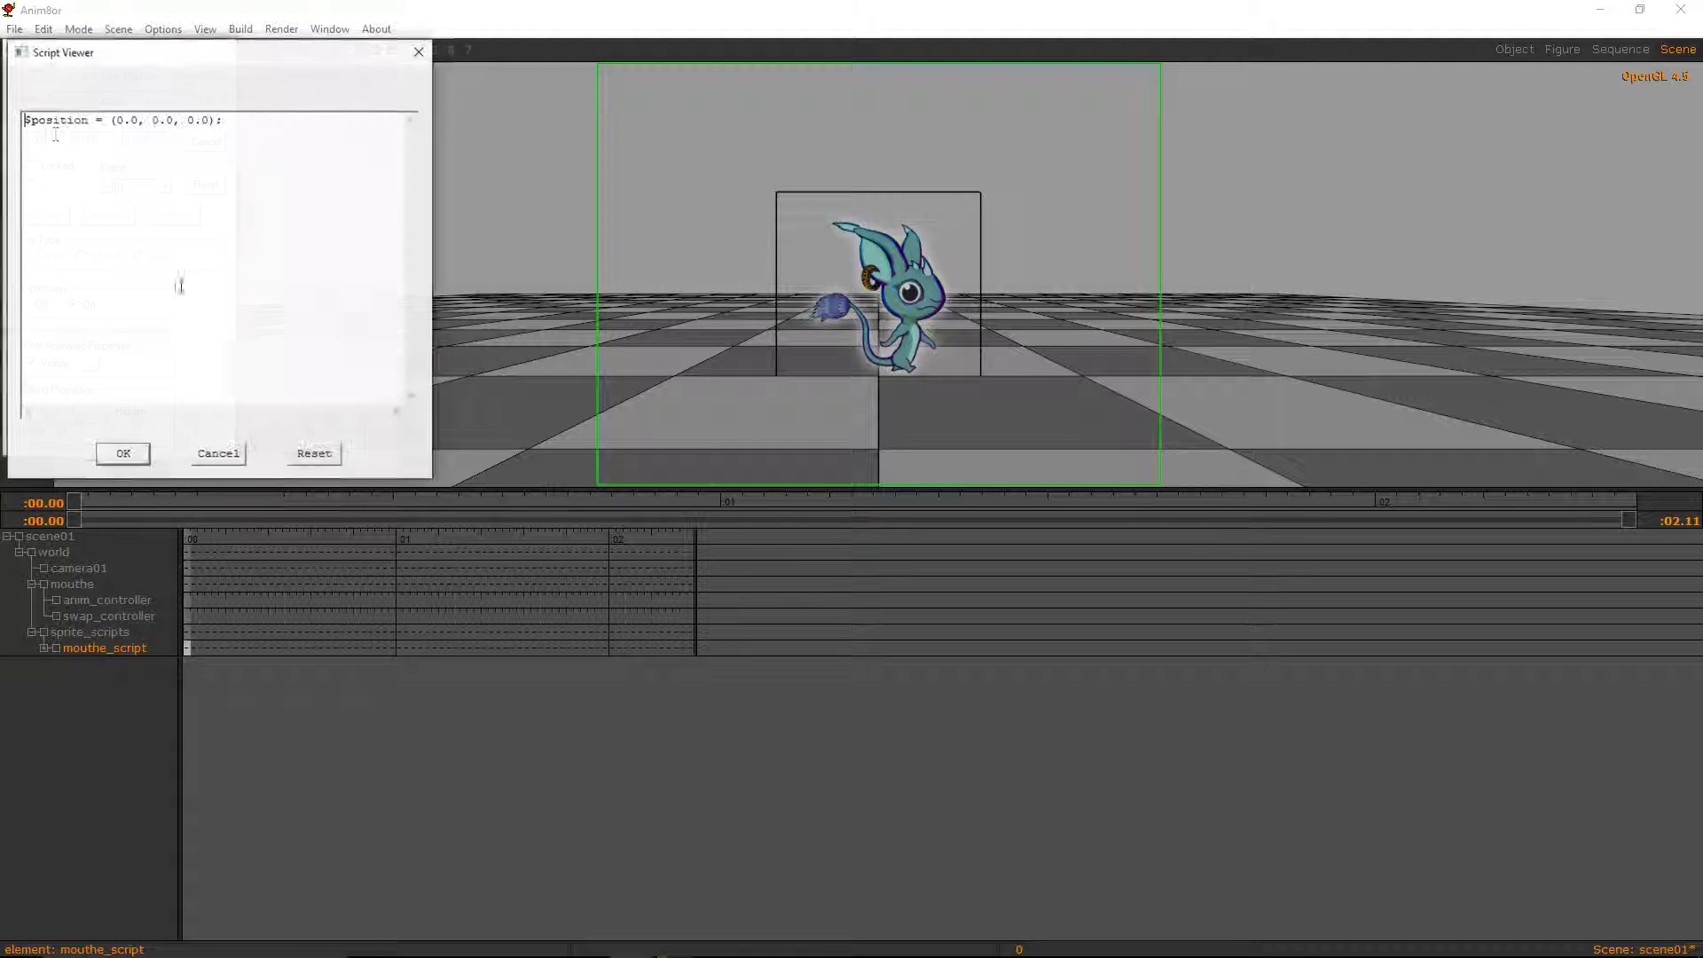
drag(25, 120, 223, 120)
key(ctrl+v)
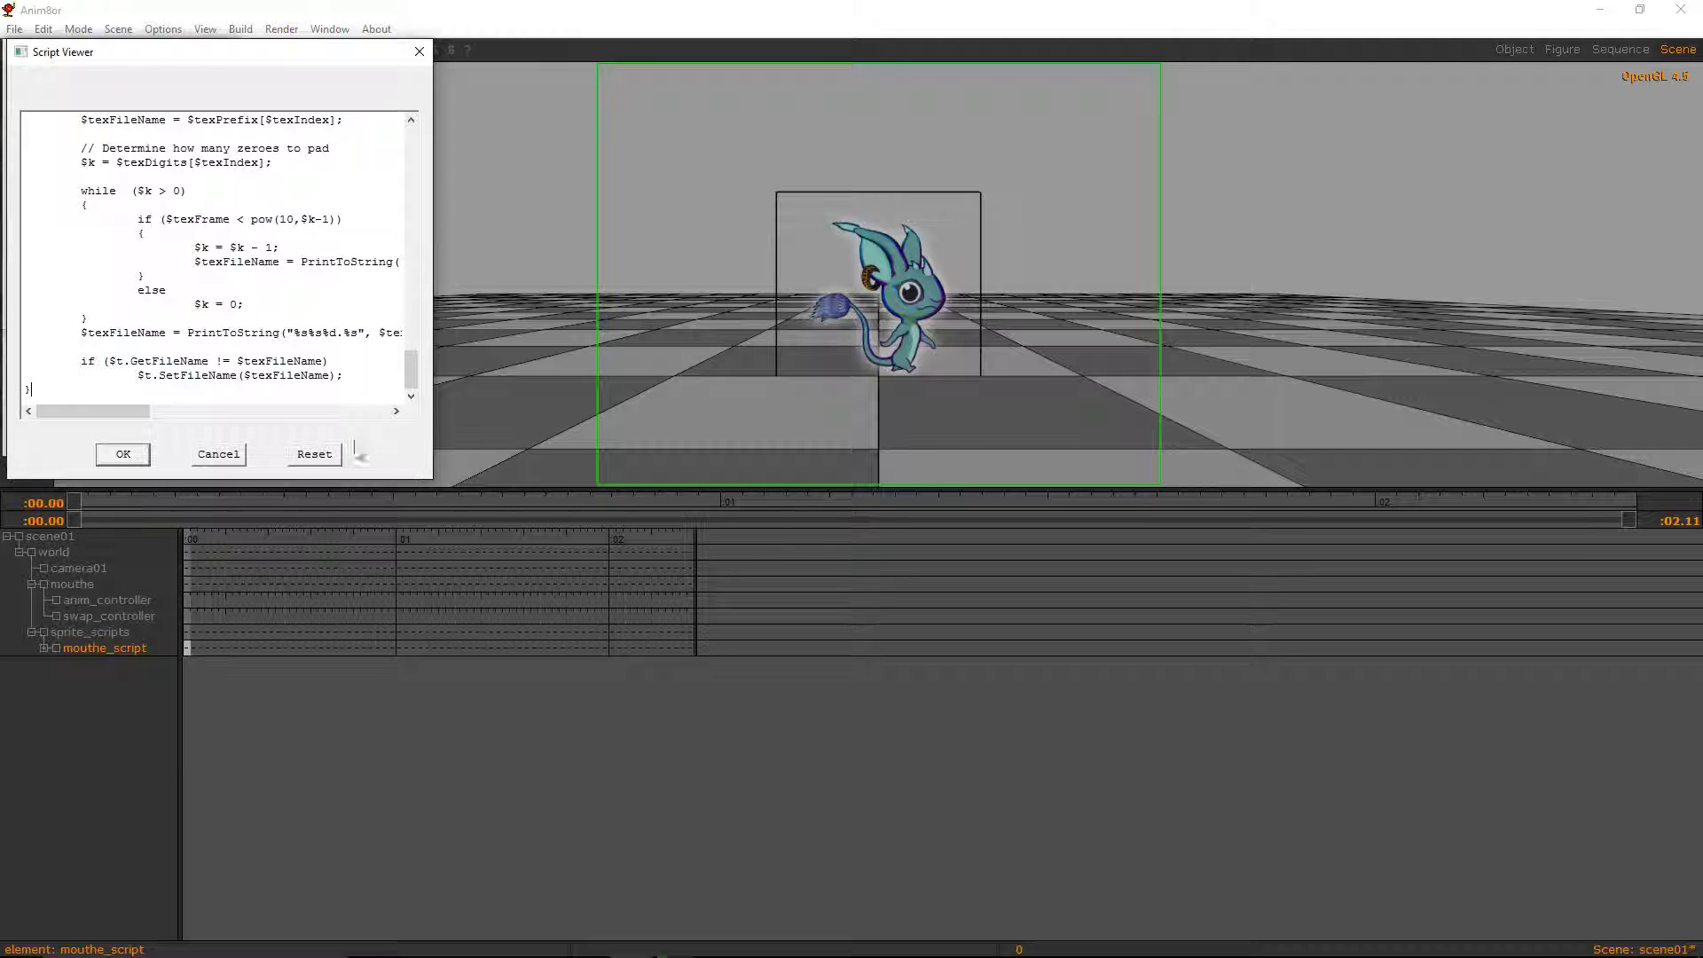
- Accept the pasted location script and the mouthe_script target's settings, and save the project
click(124, 453)
click(206, 101)
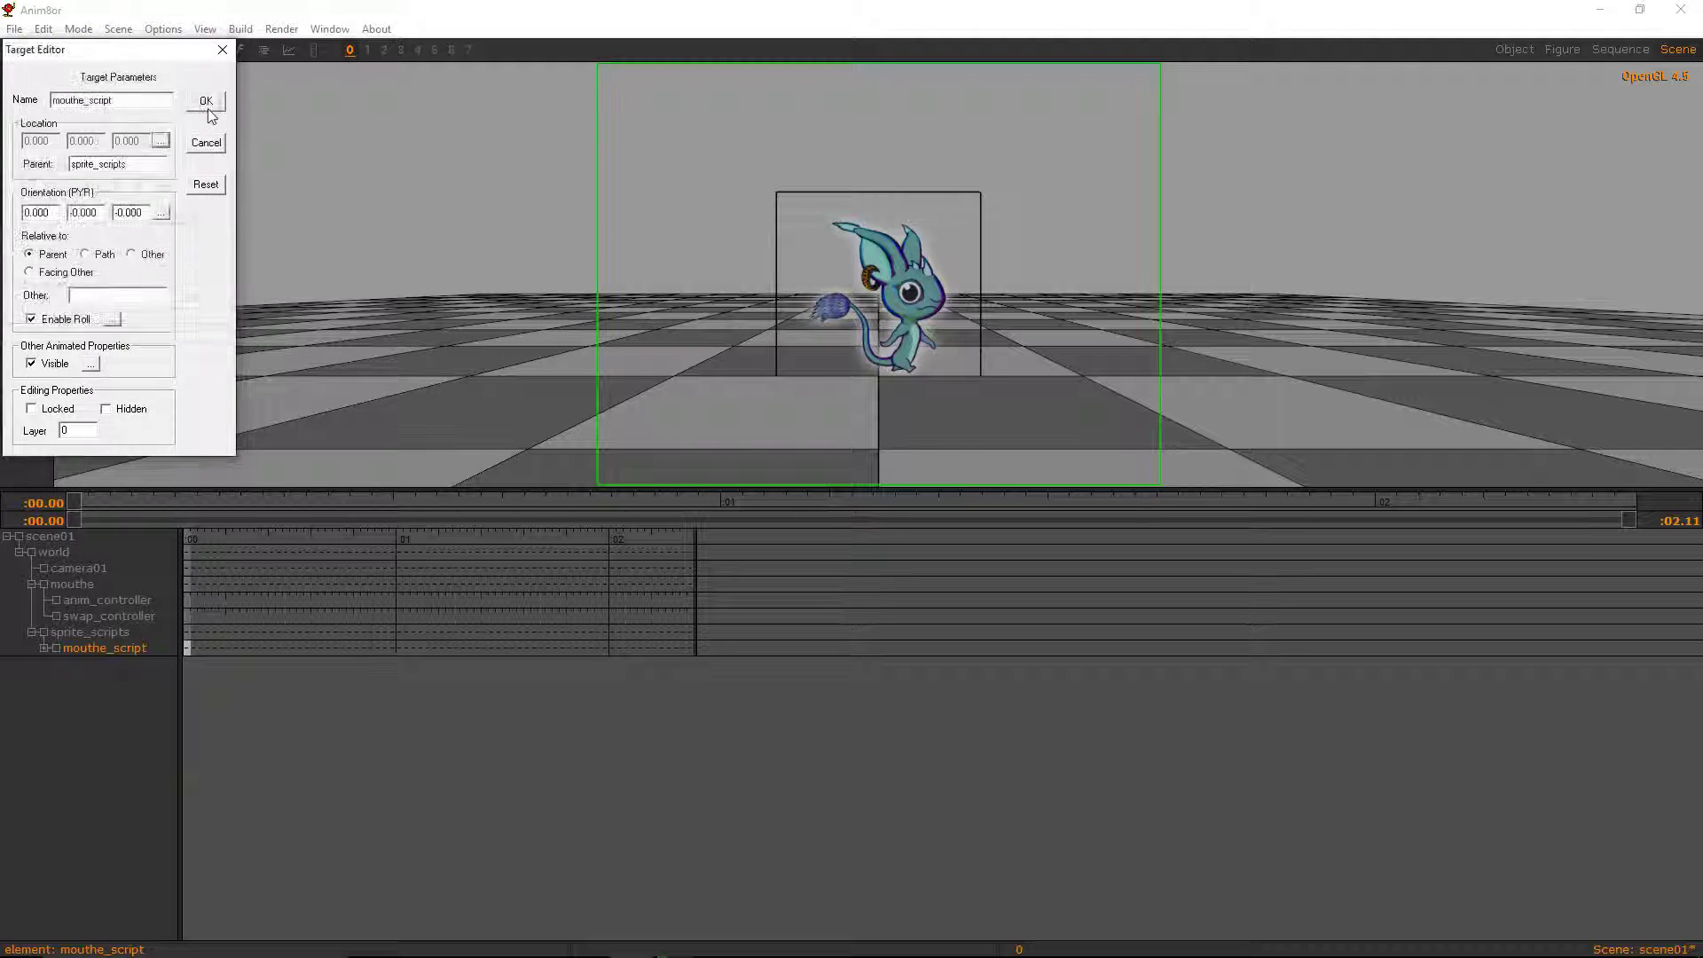
click(204, 102)
click(14, 28)
click(51, 114)
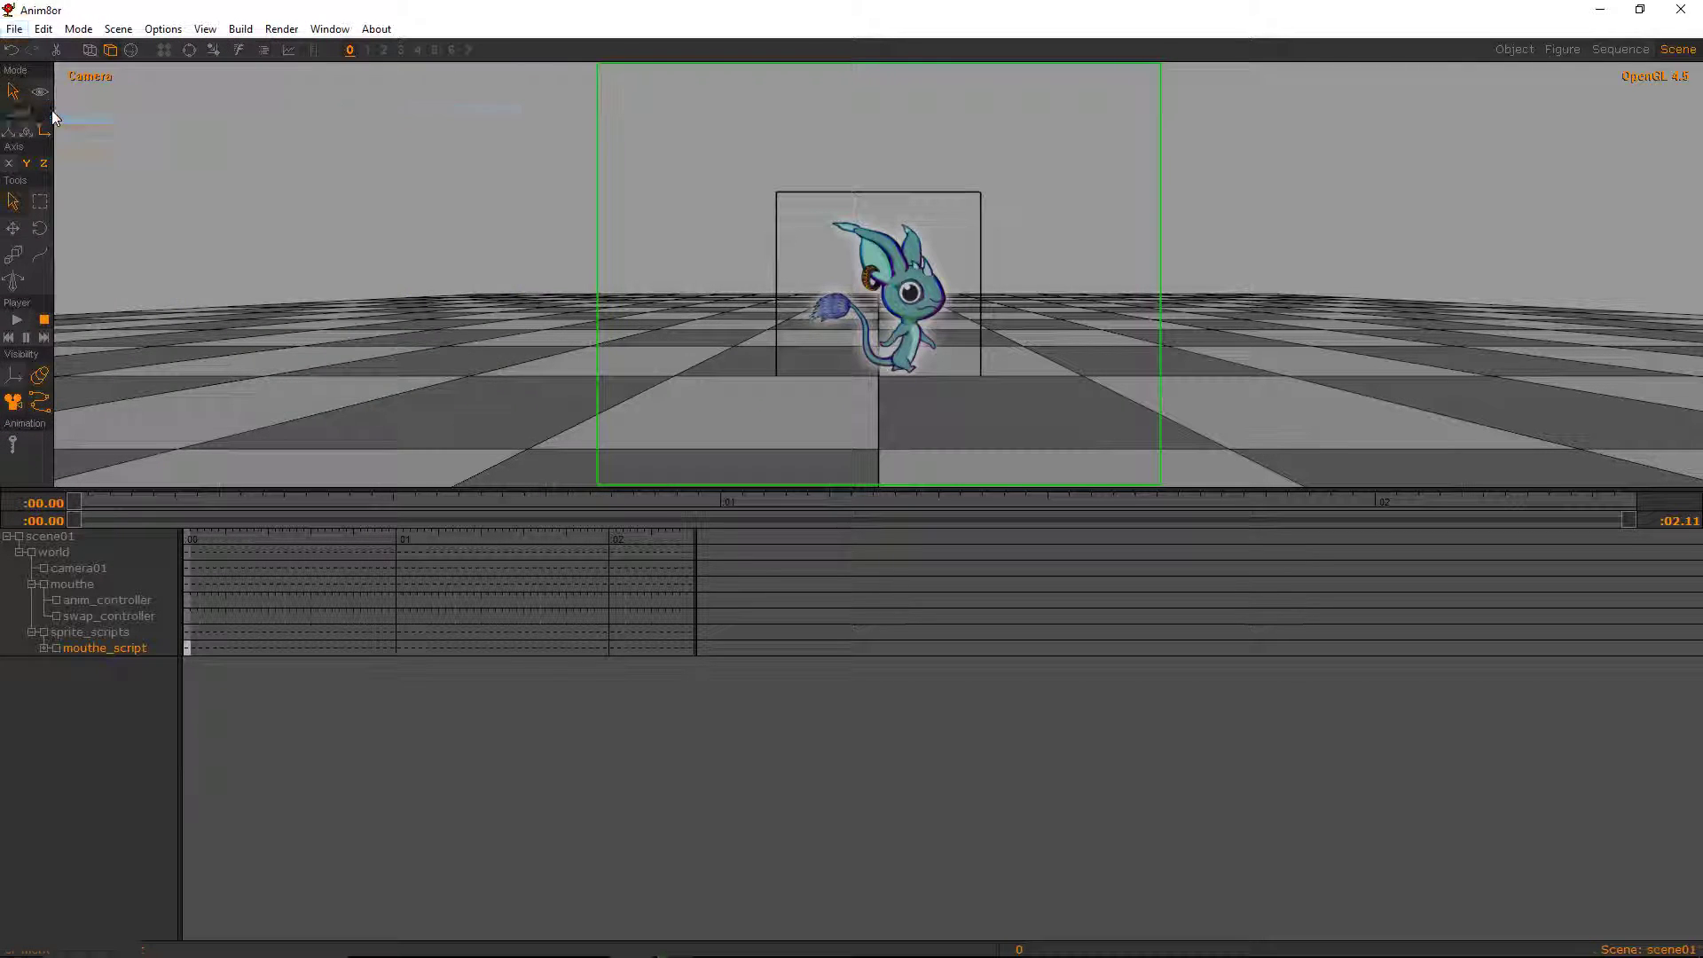
- Create a Boolean controller named sprites_enabled on the world element
double_click(55, 552)
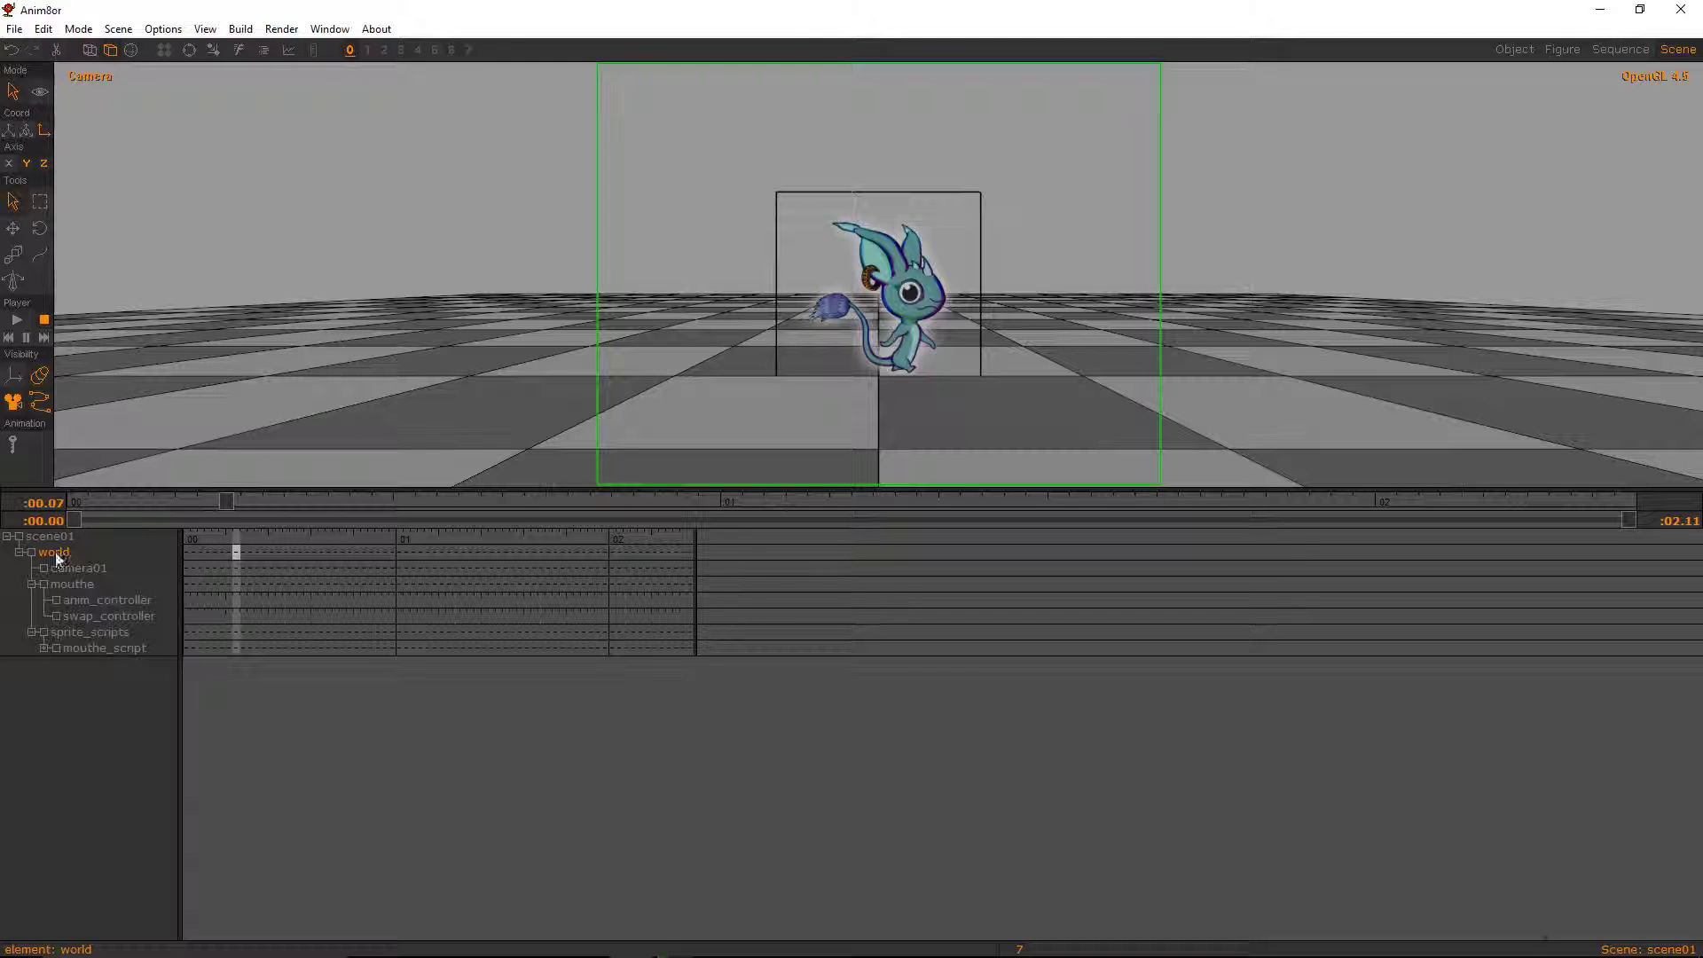
click(205, 146)
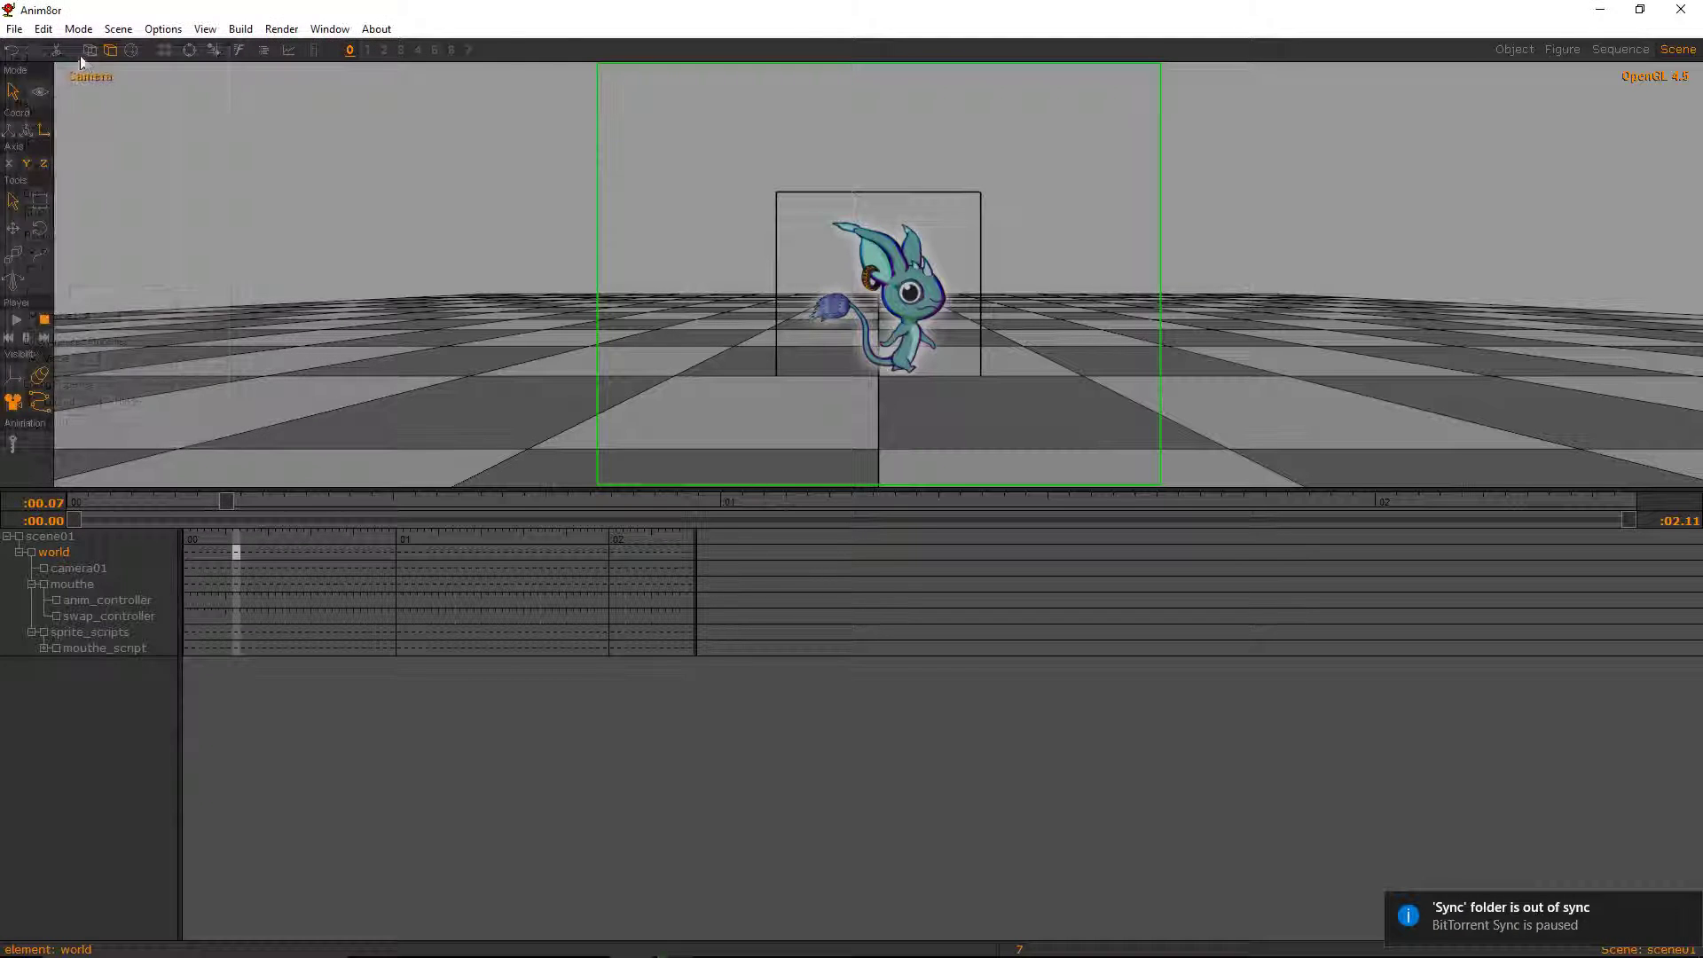
click(43, 29)
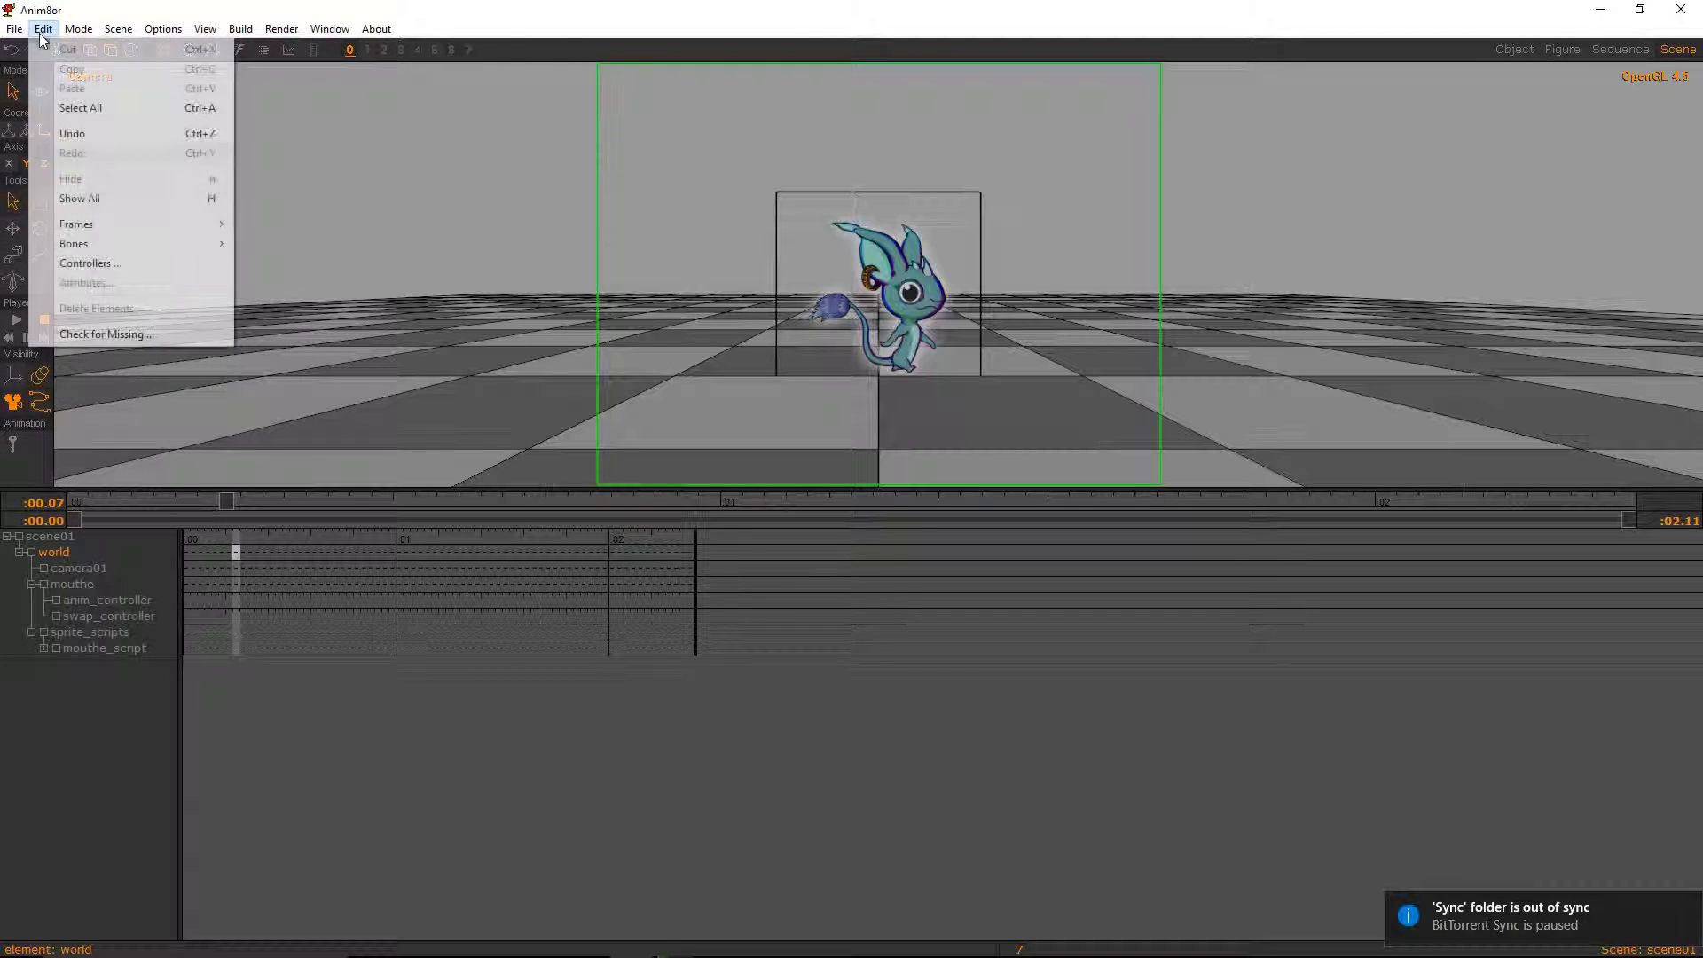
click(119, 264)
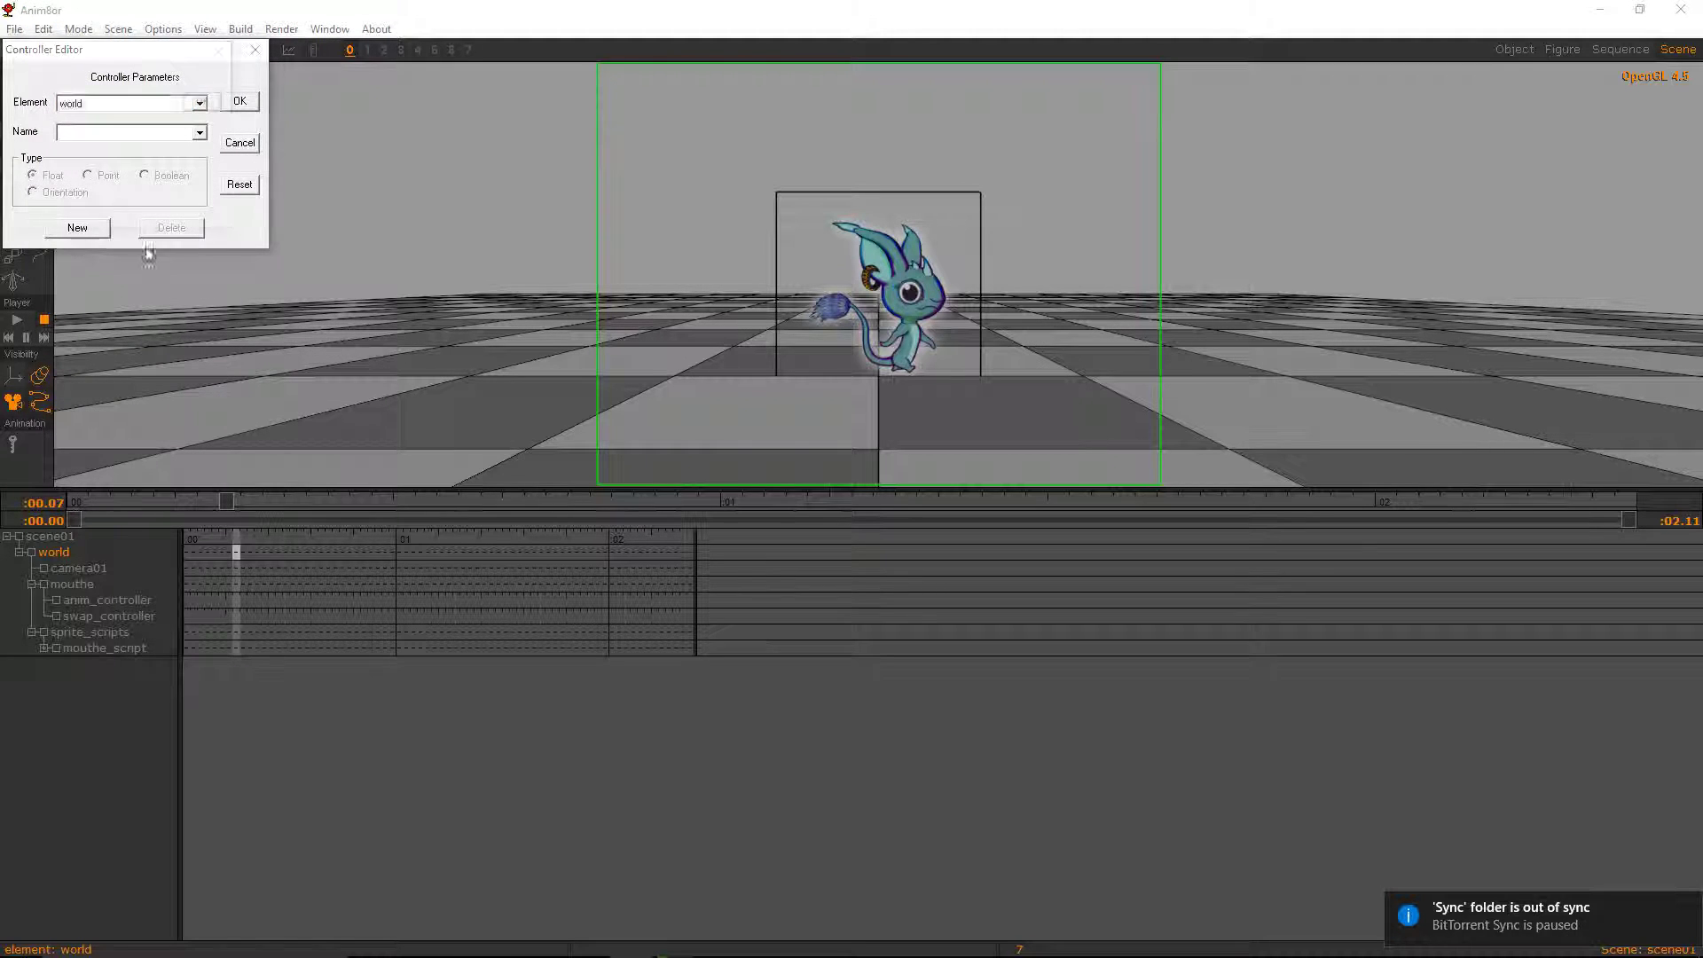
click(77, 227)
text(sprites_)
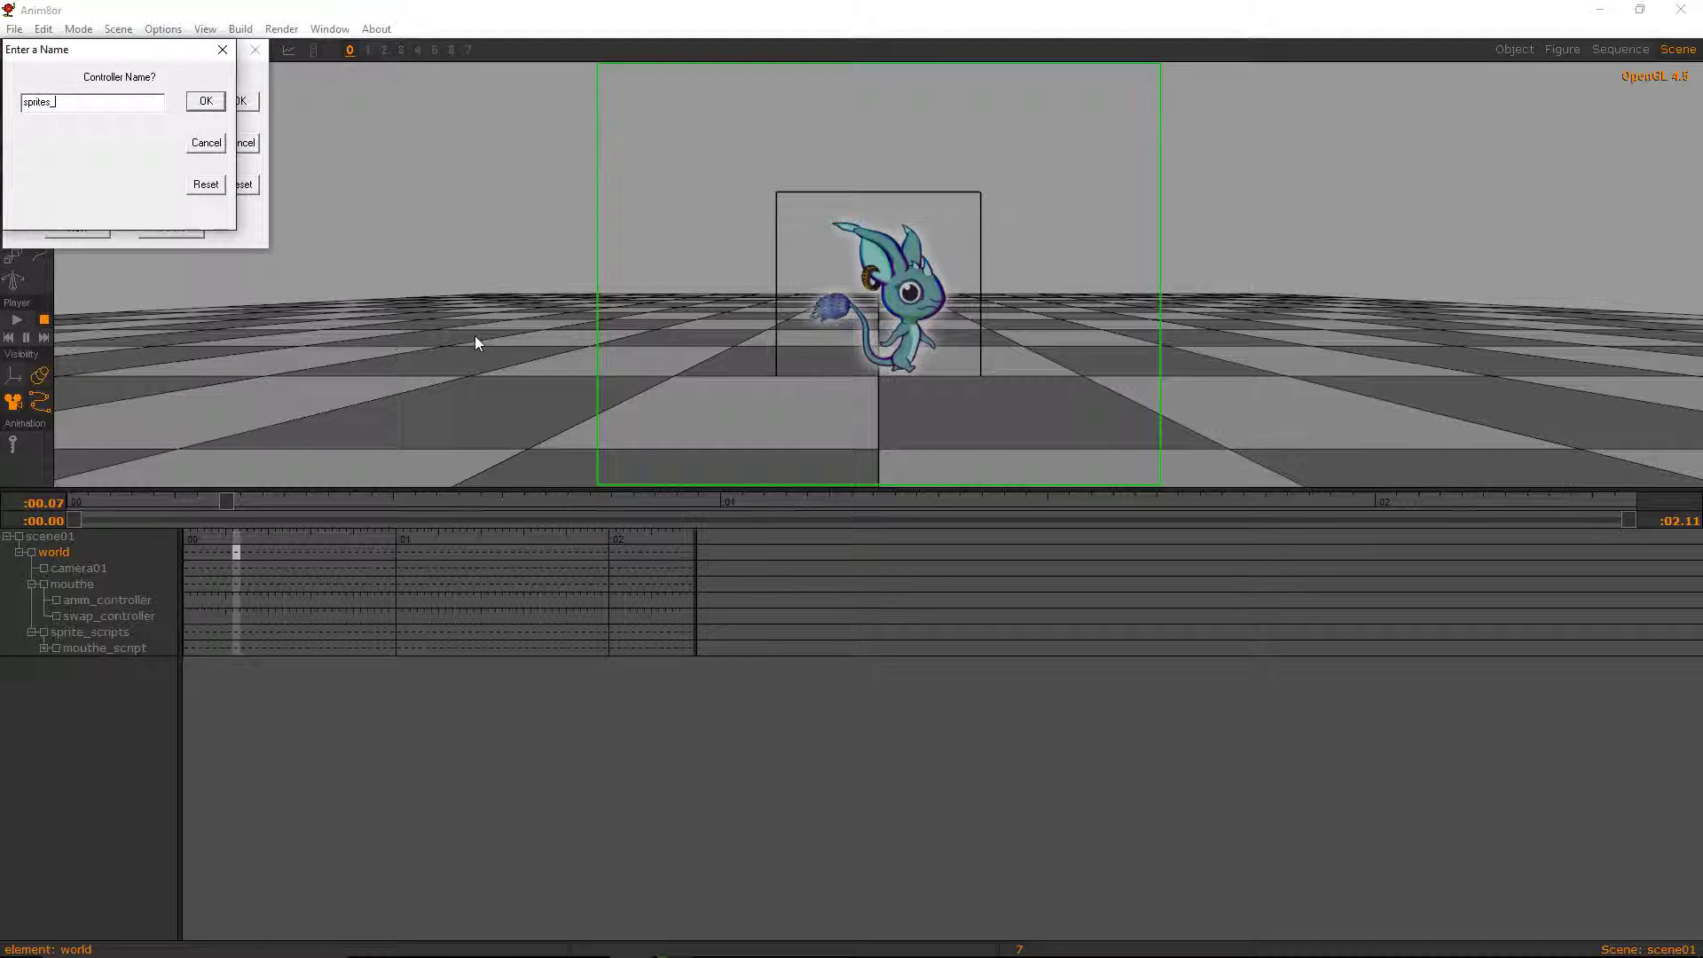
text(enabled)
click(205, 101)
click(176, 171)
click(234, 114)
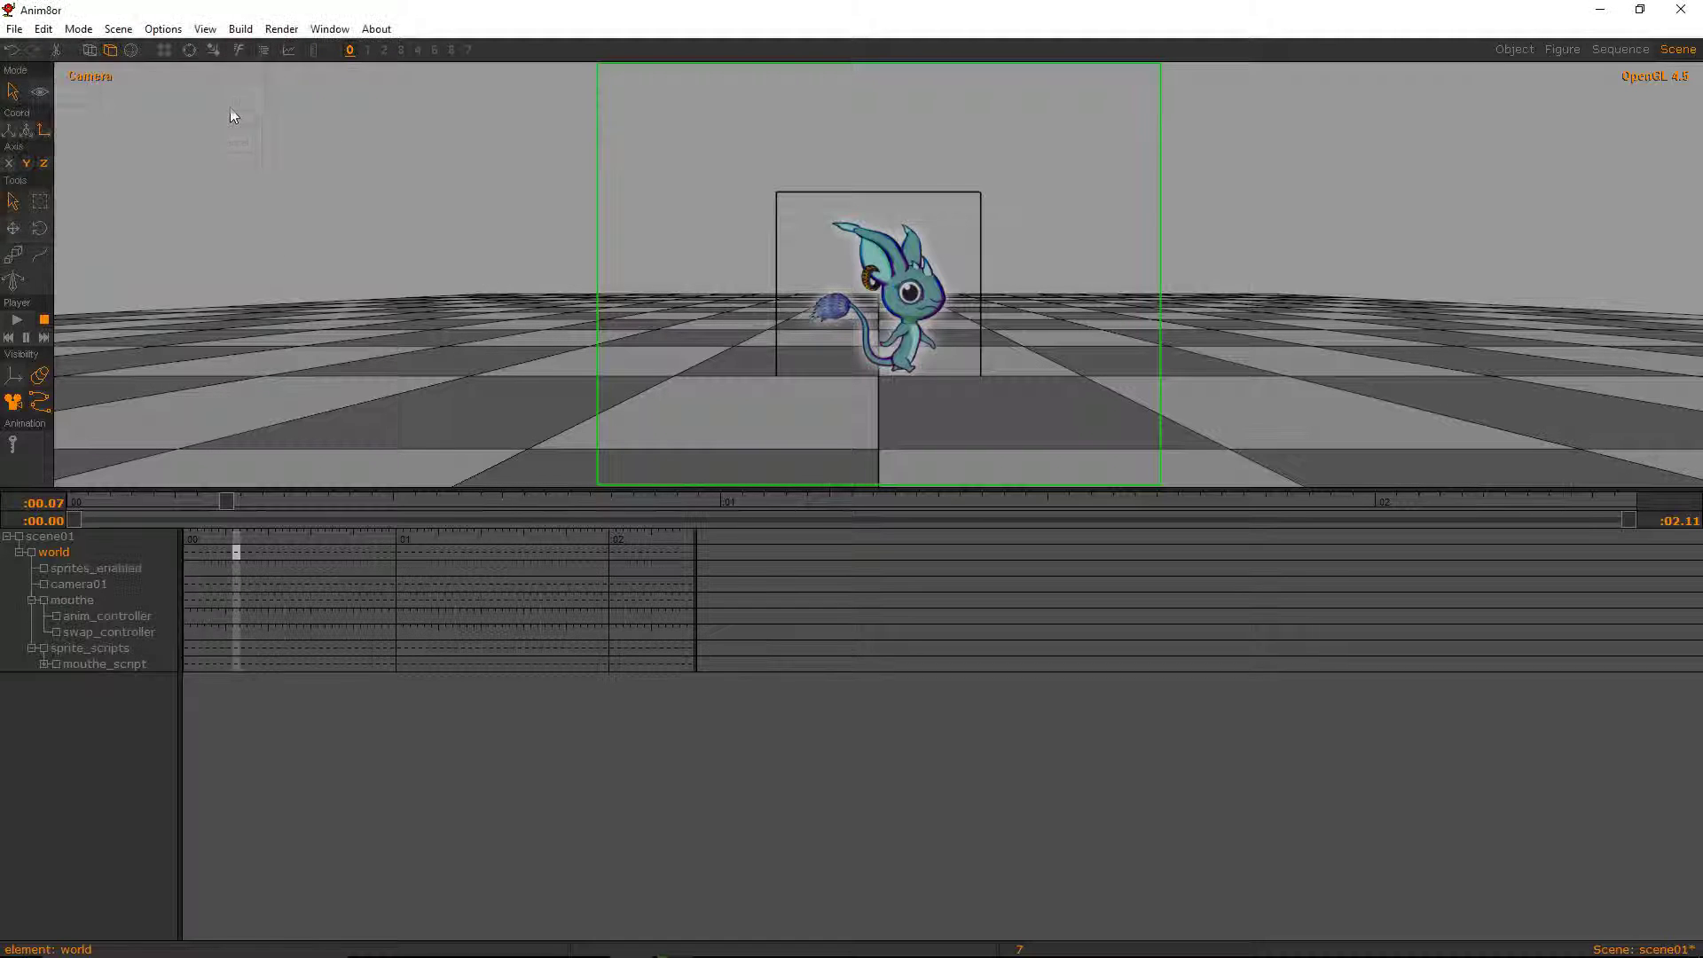
- Add a key to the sprites_enabled controller at frame 0
double_click(165, 567)
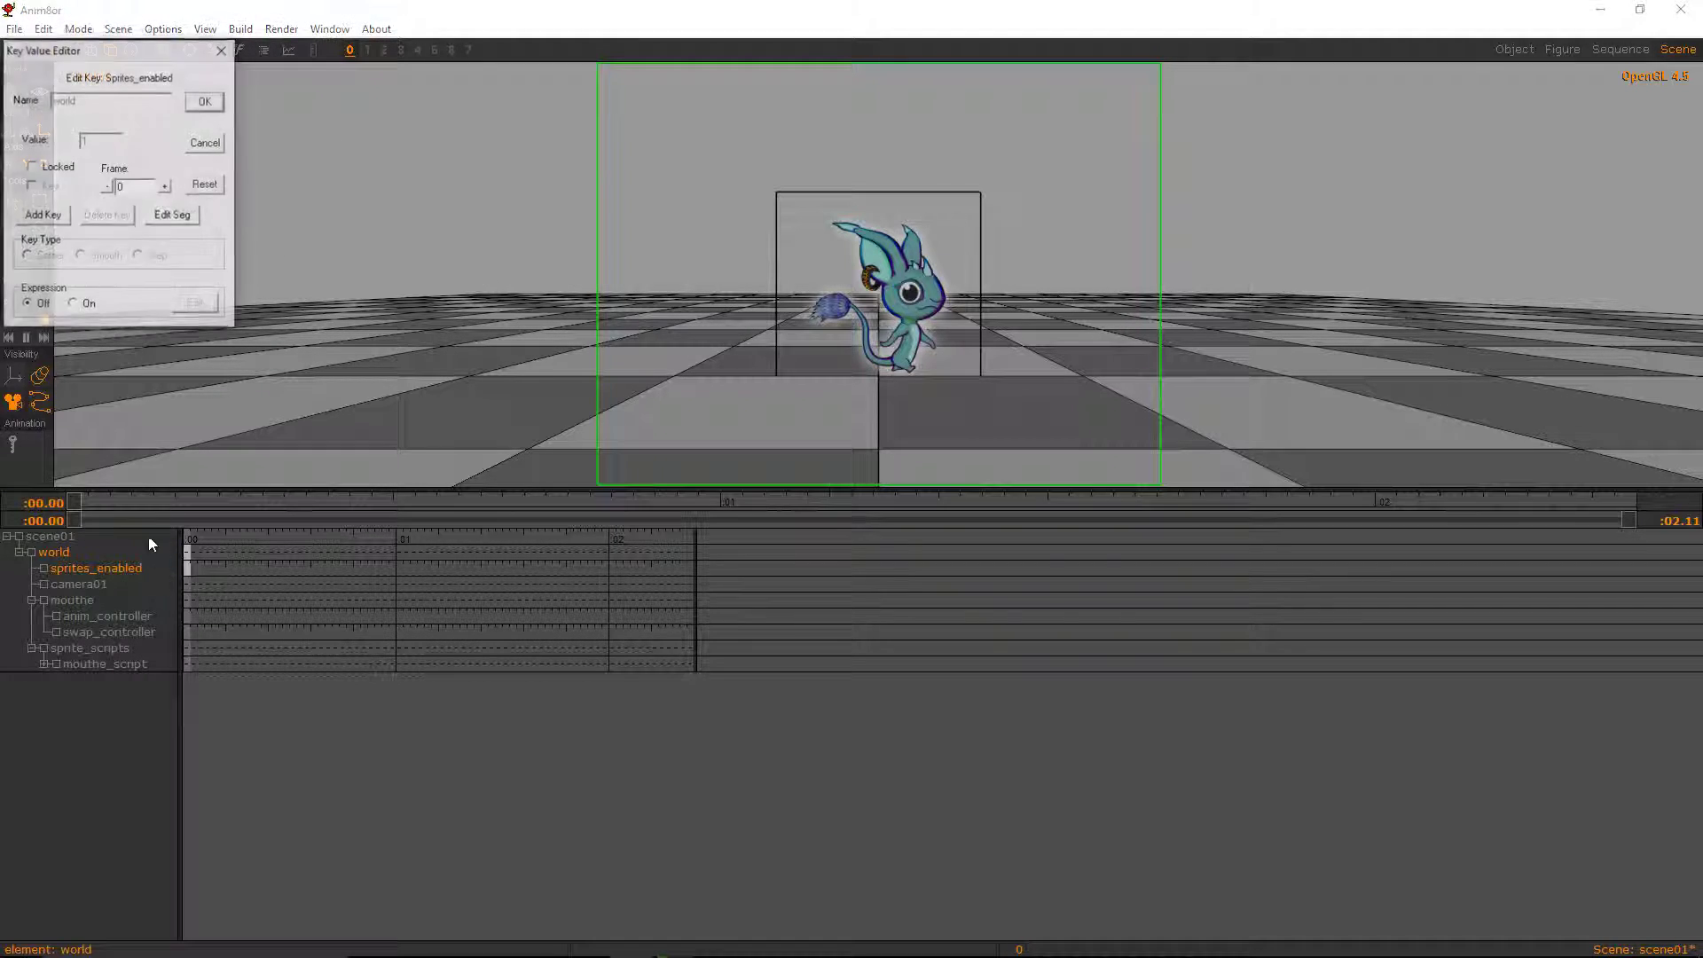
click(42, 215)
click(204, 101)
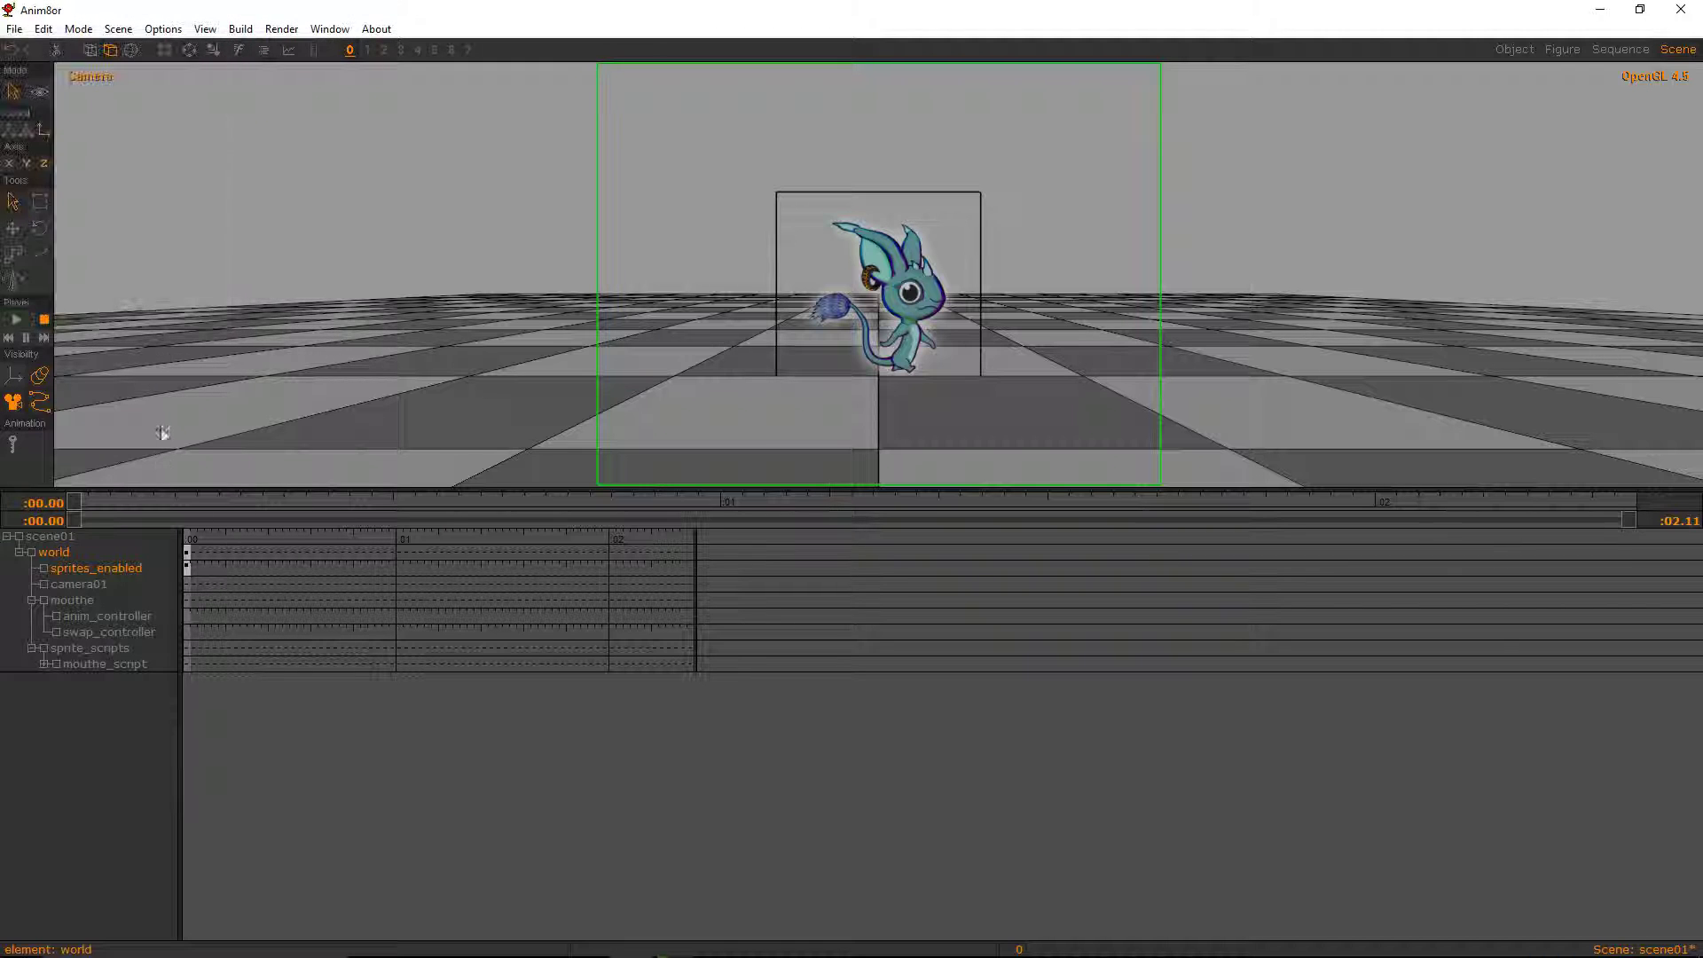
- Expand mouthe_script in the scene tree down to its position track and save the project
click(80, 600)
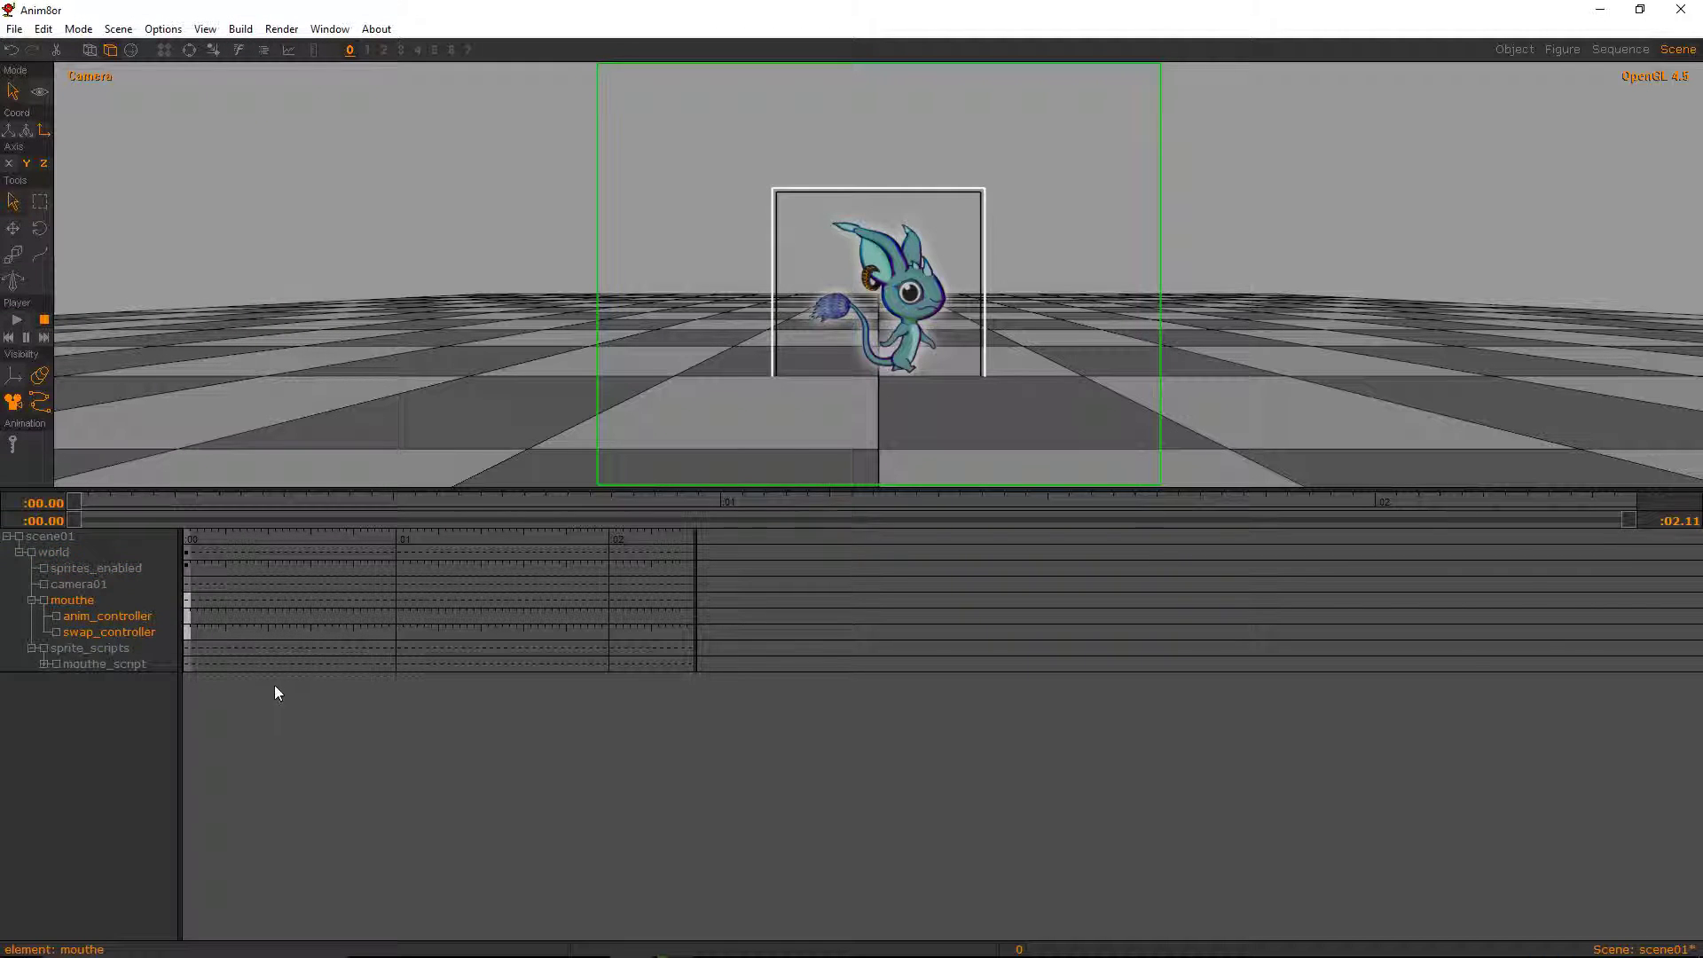
click(98, 647)
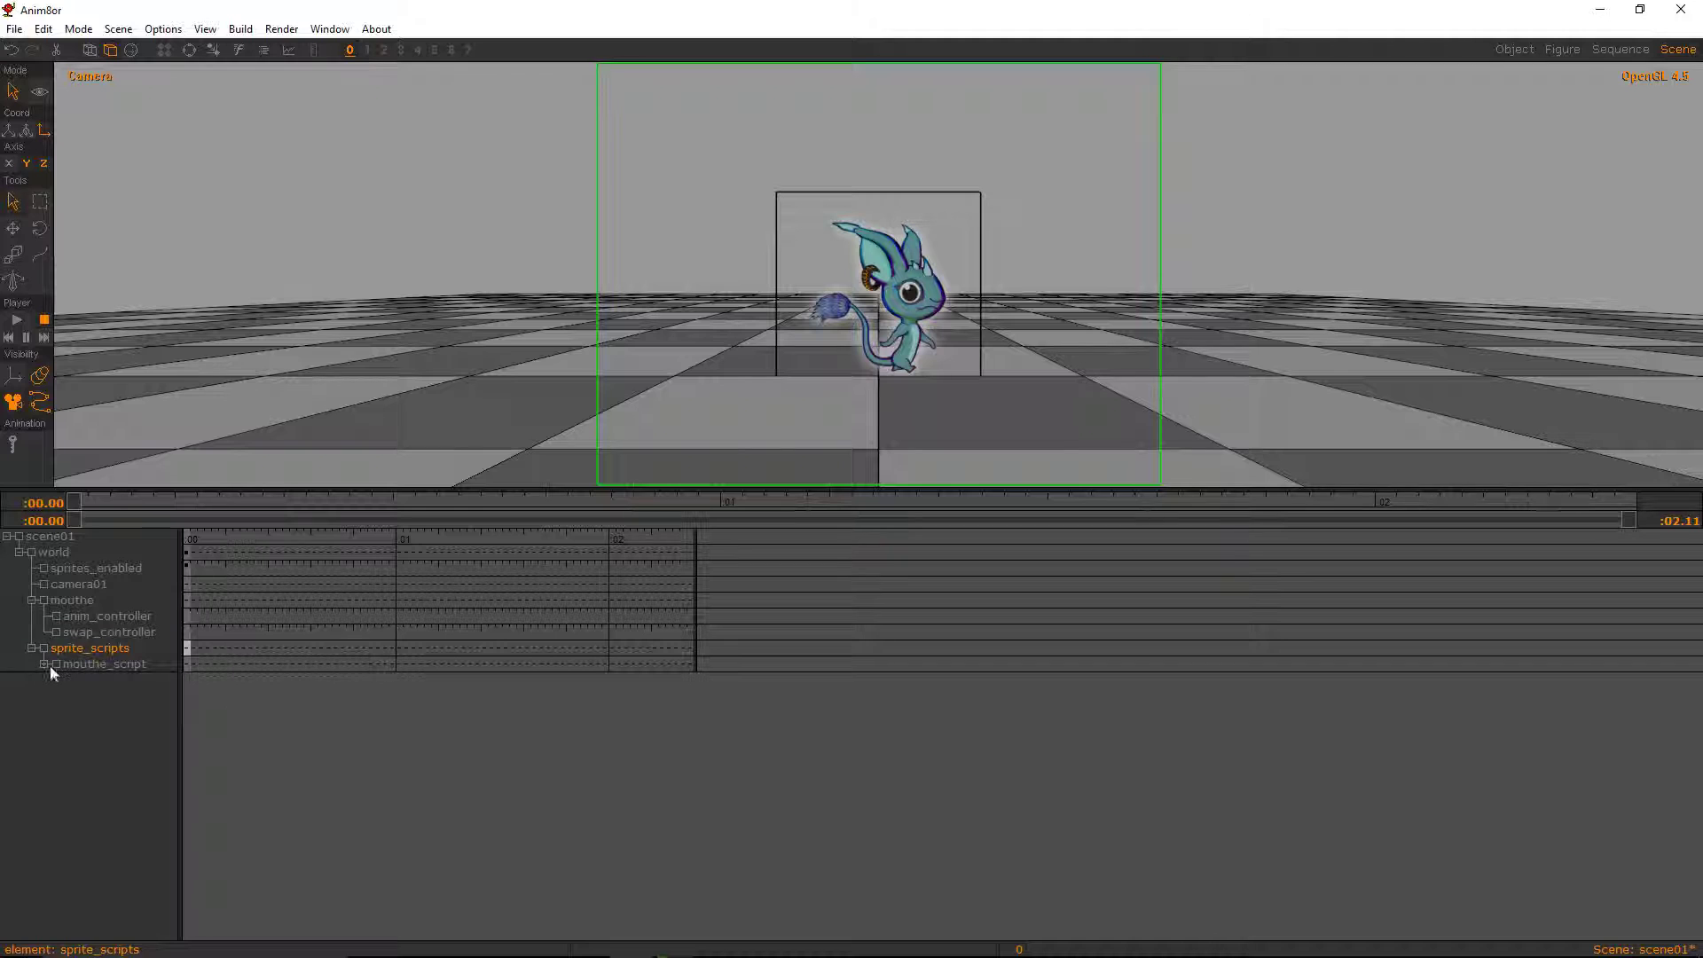
click(93, 664)
click(44, 664)
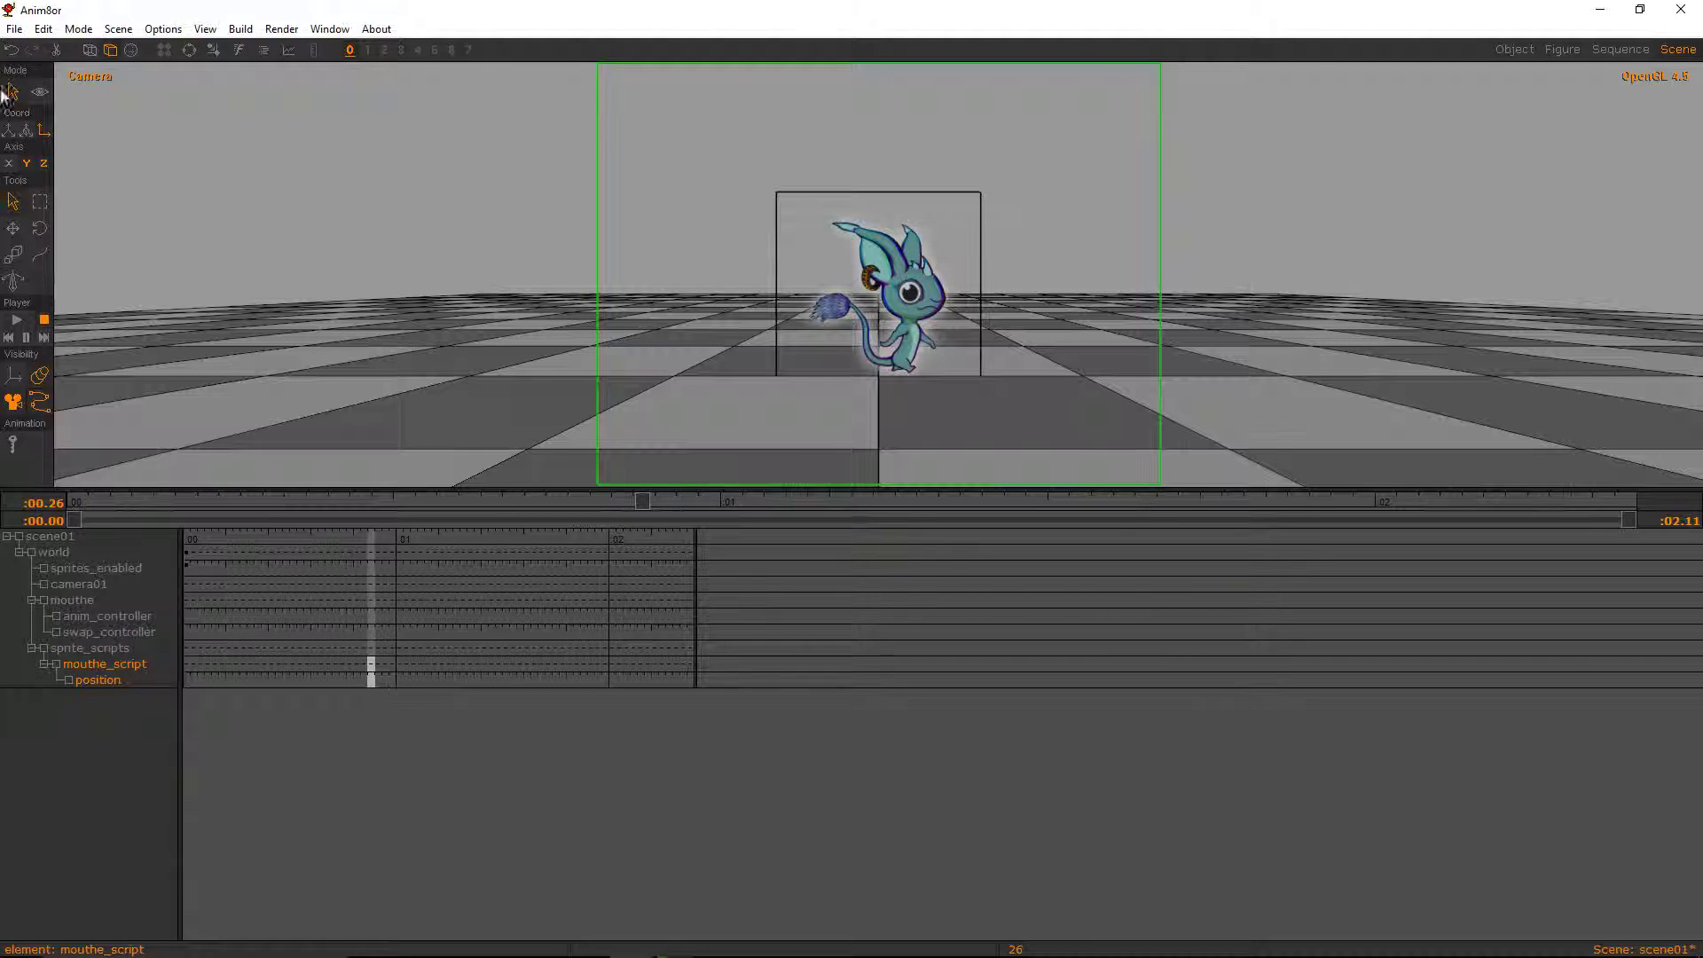
click(14, 28)
click(71, 115)
- Add a key with value 0 to mouthe's anim_controller at frame 0
click(188, 626)
click(145, 616)
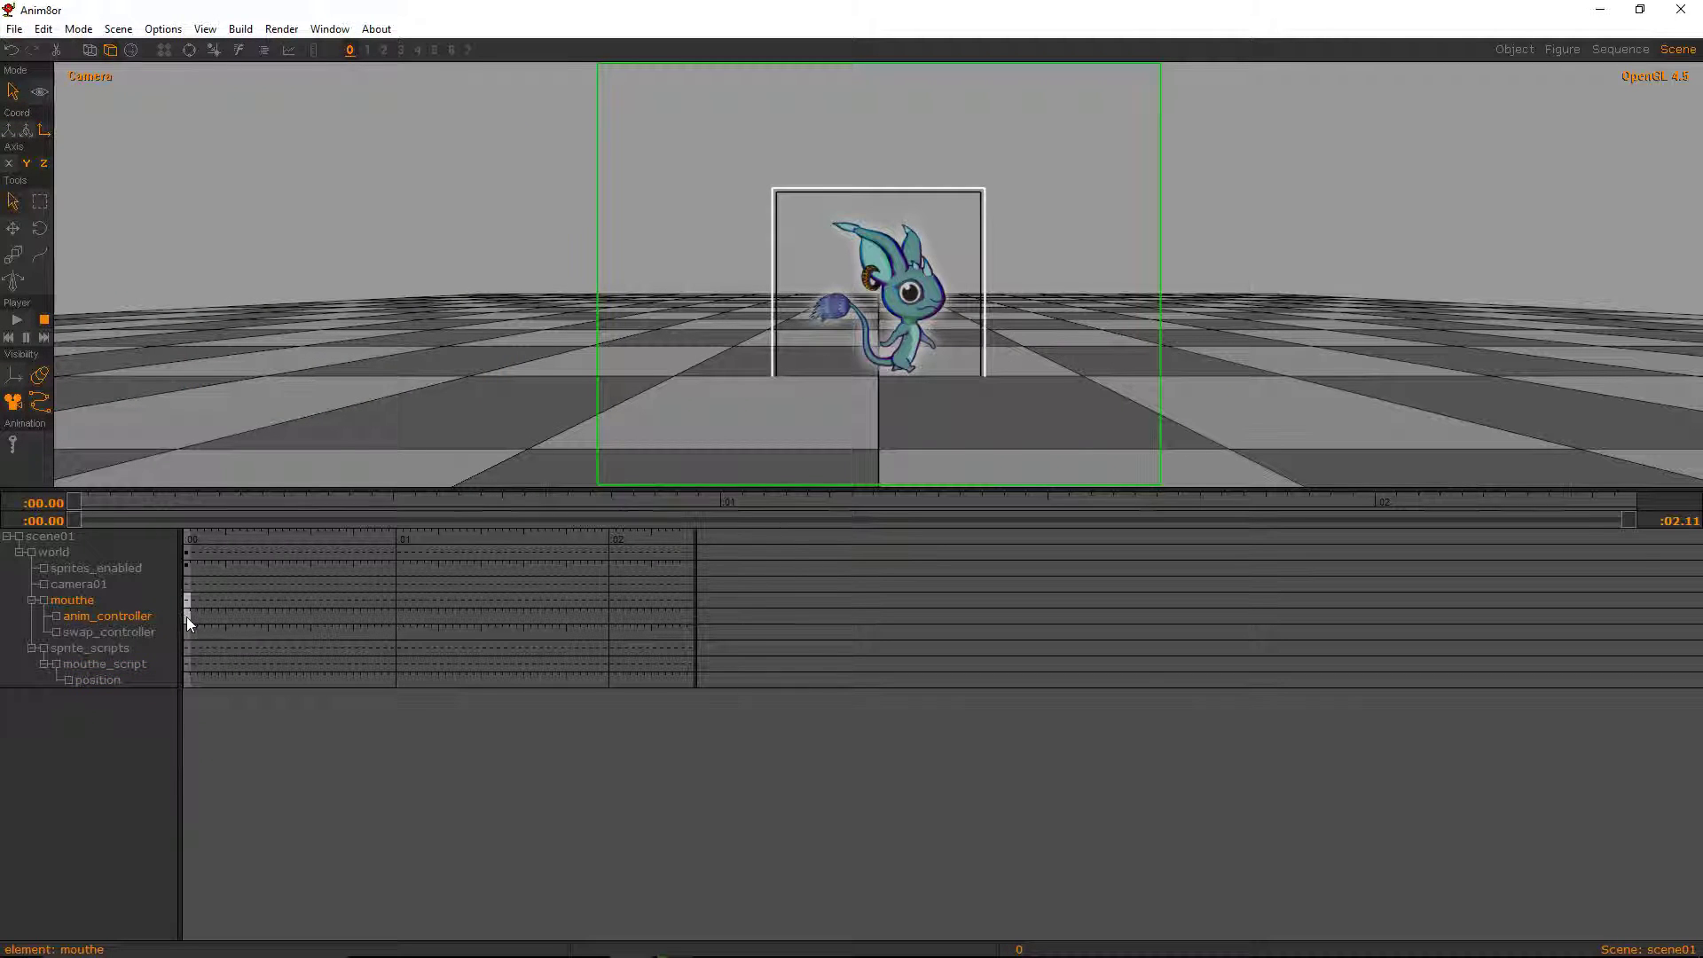
double_click(188, 617)
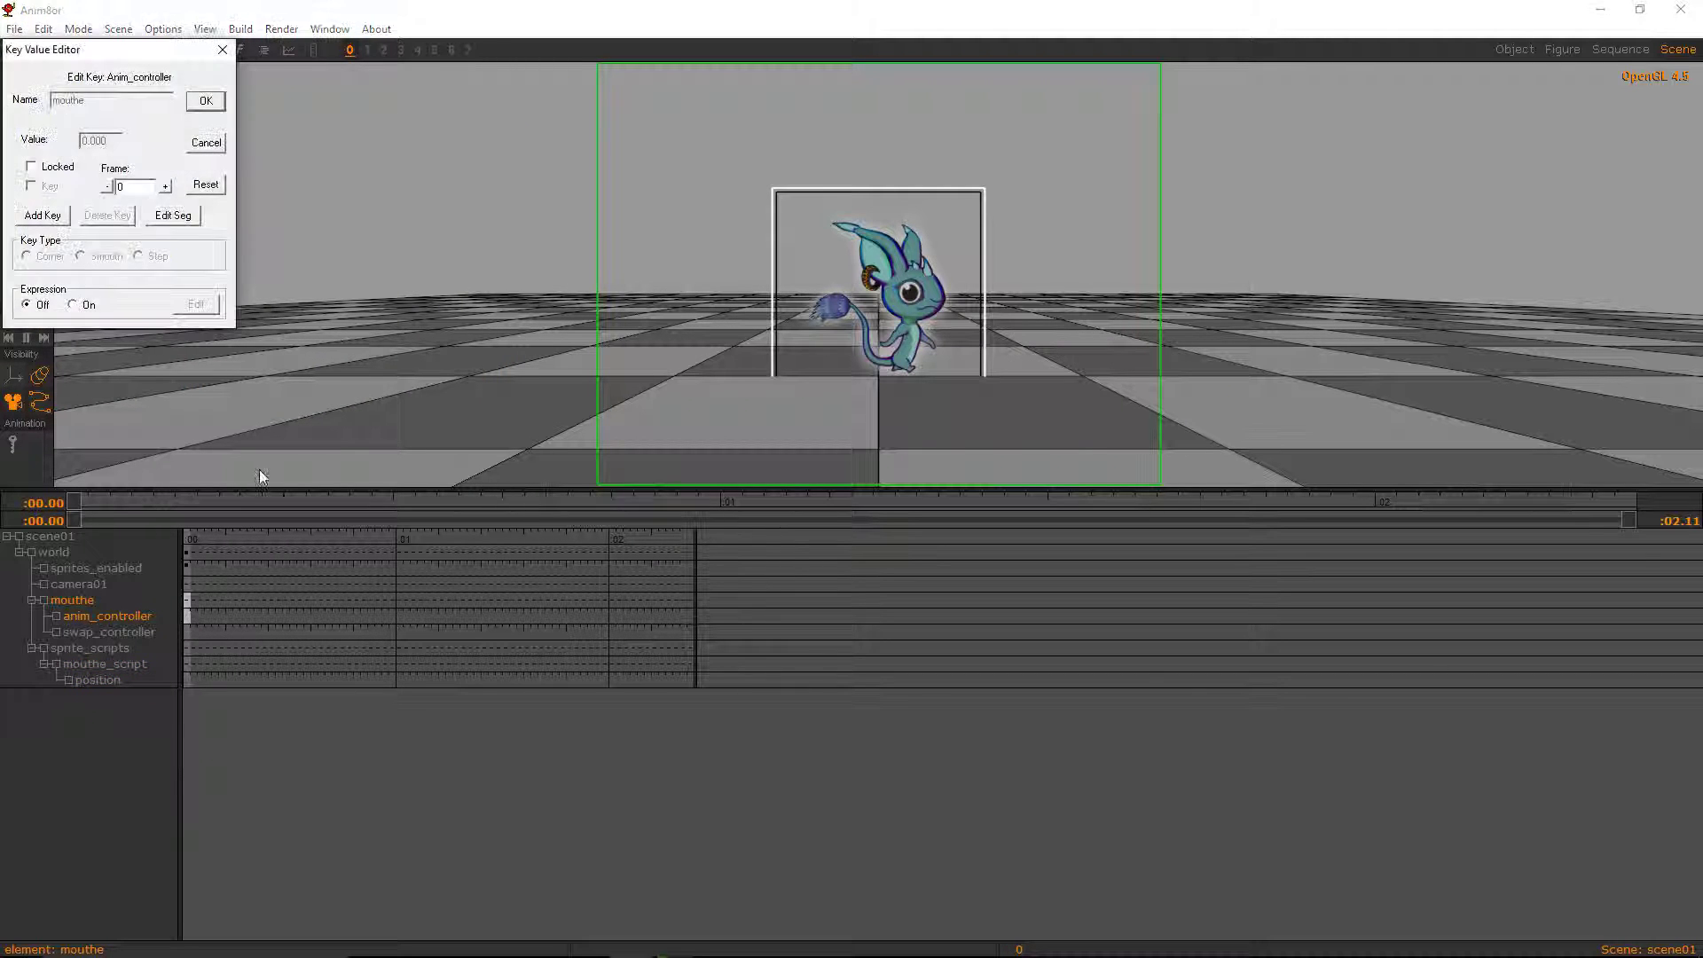
click(206, 103)
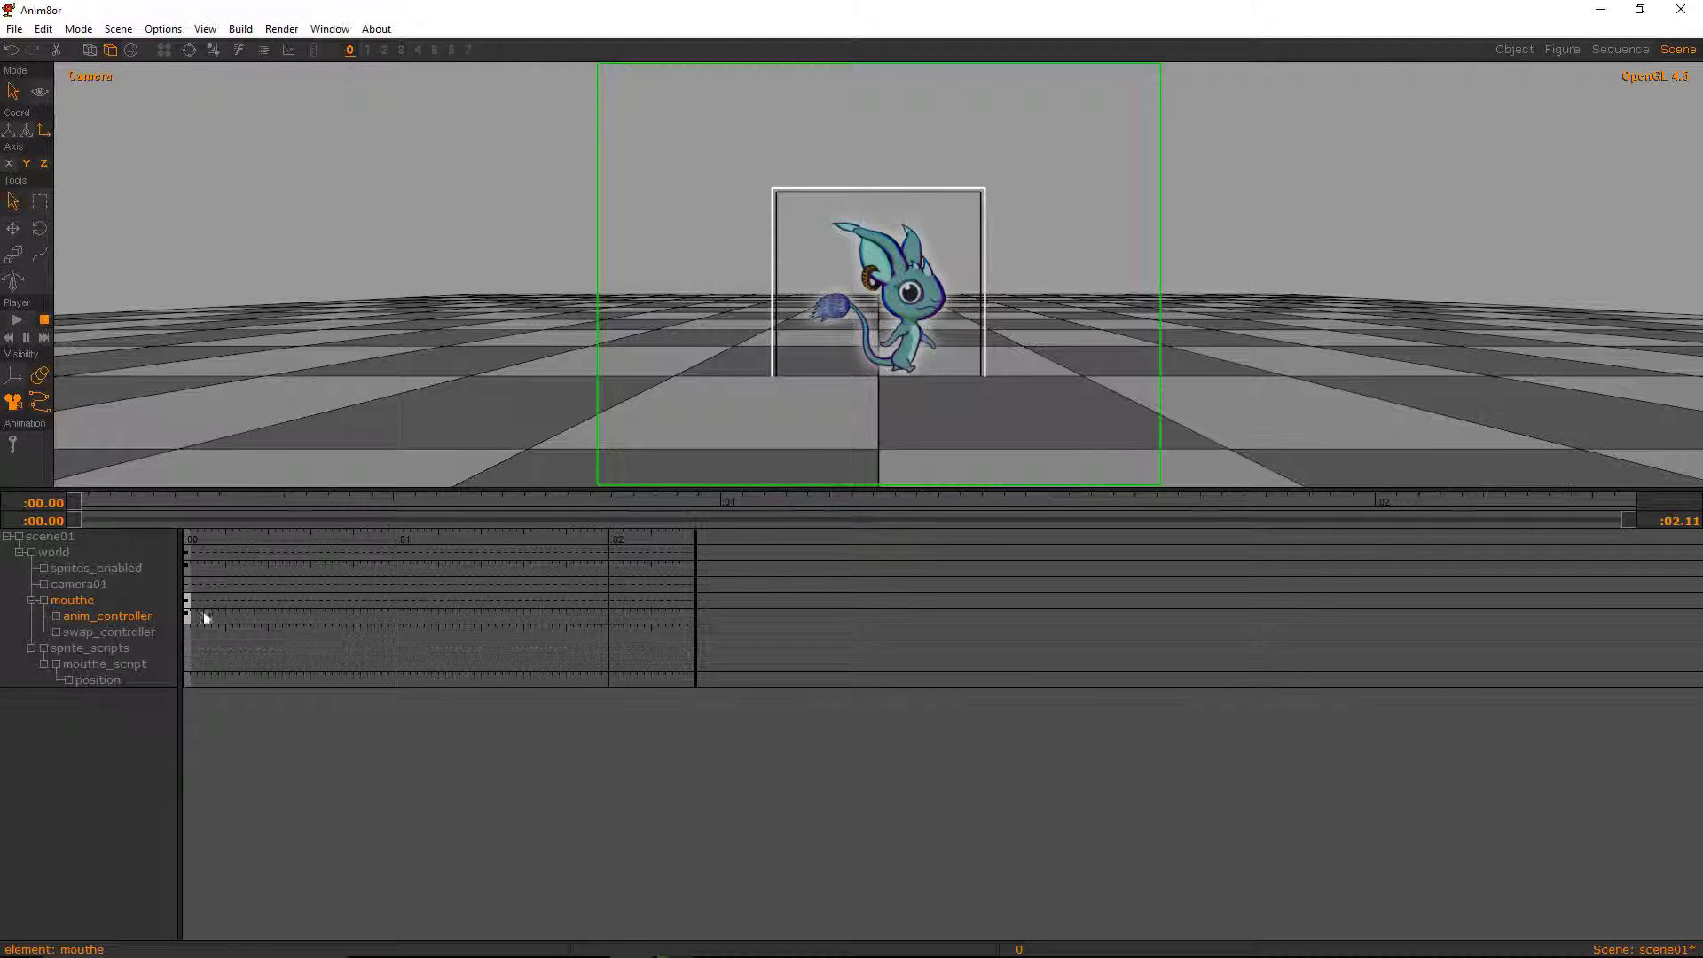
click(392, 612)
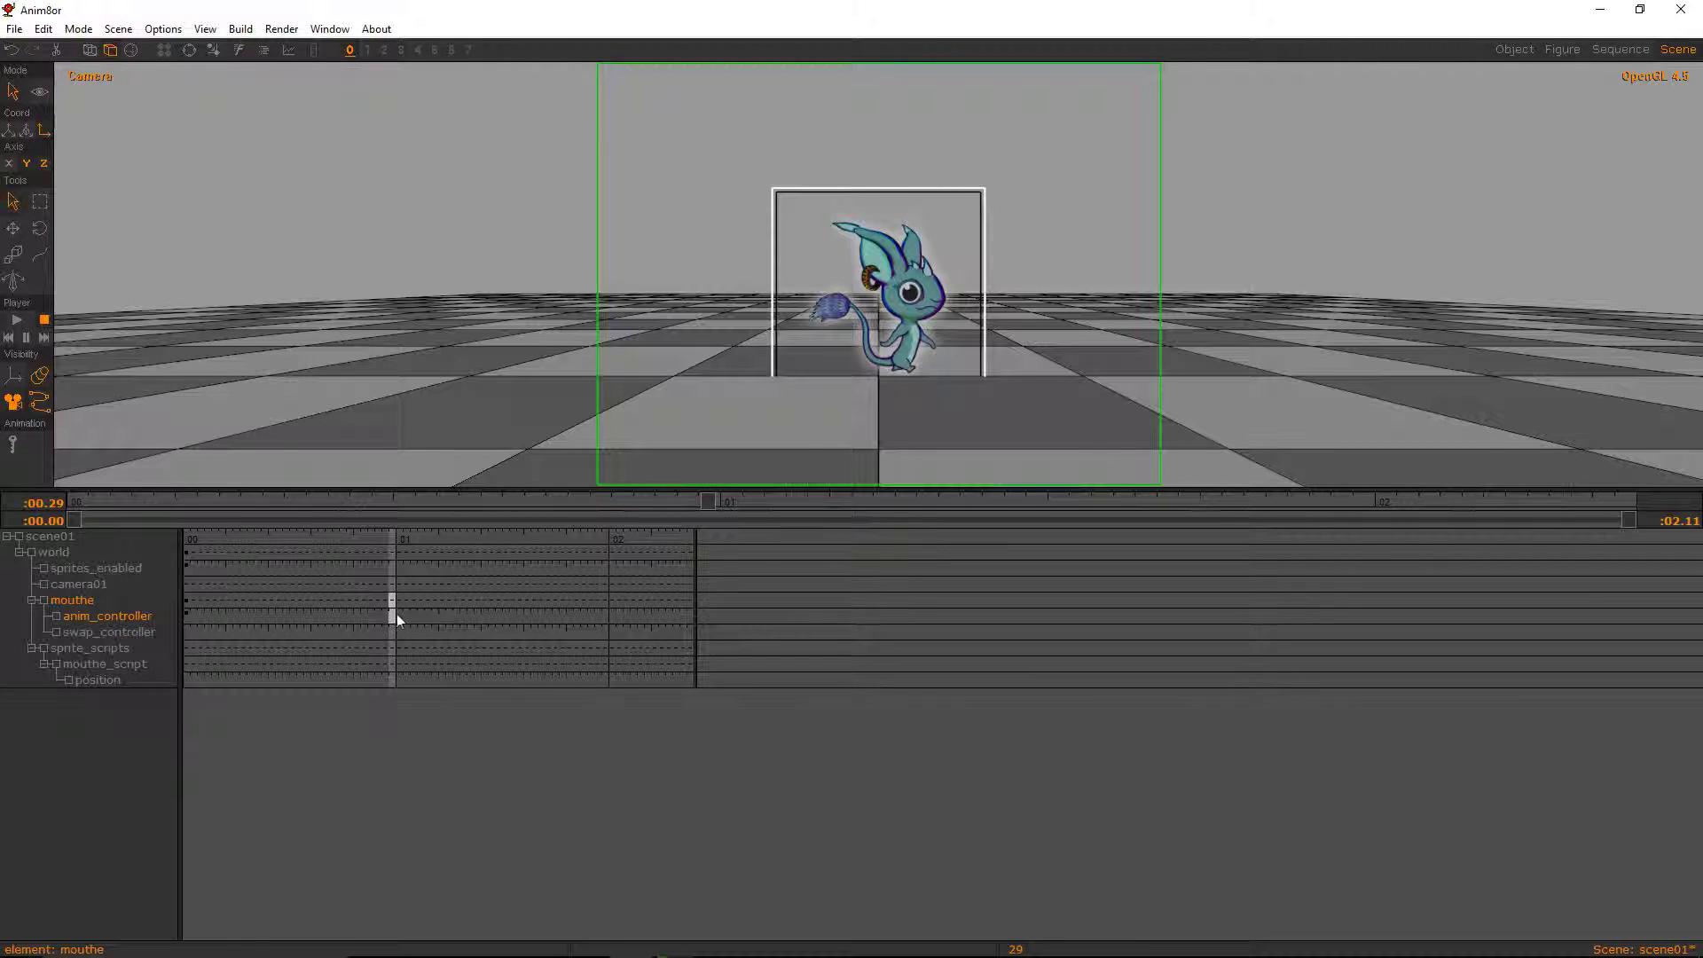
click(692, 625)
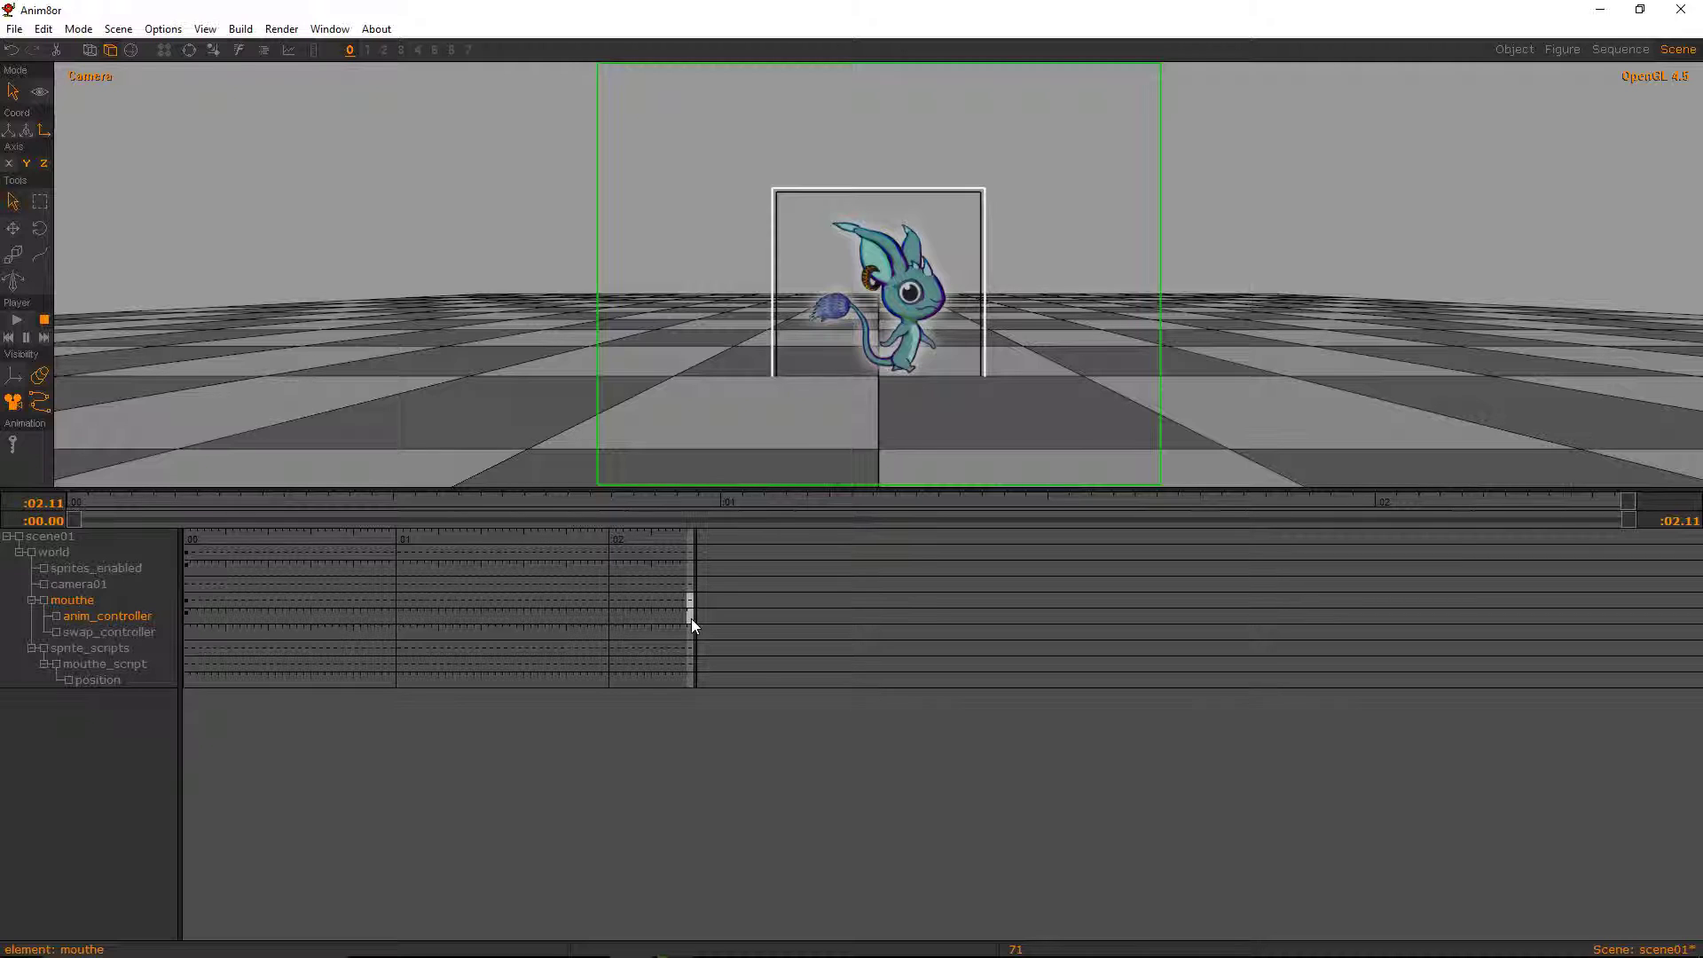
click(400, 626)
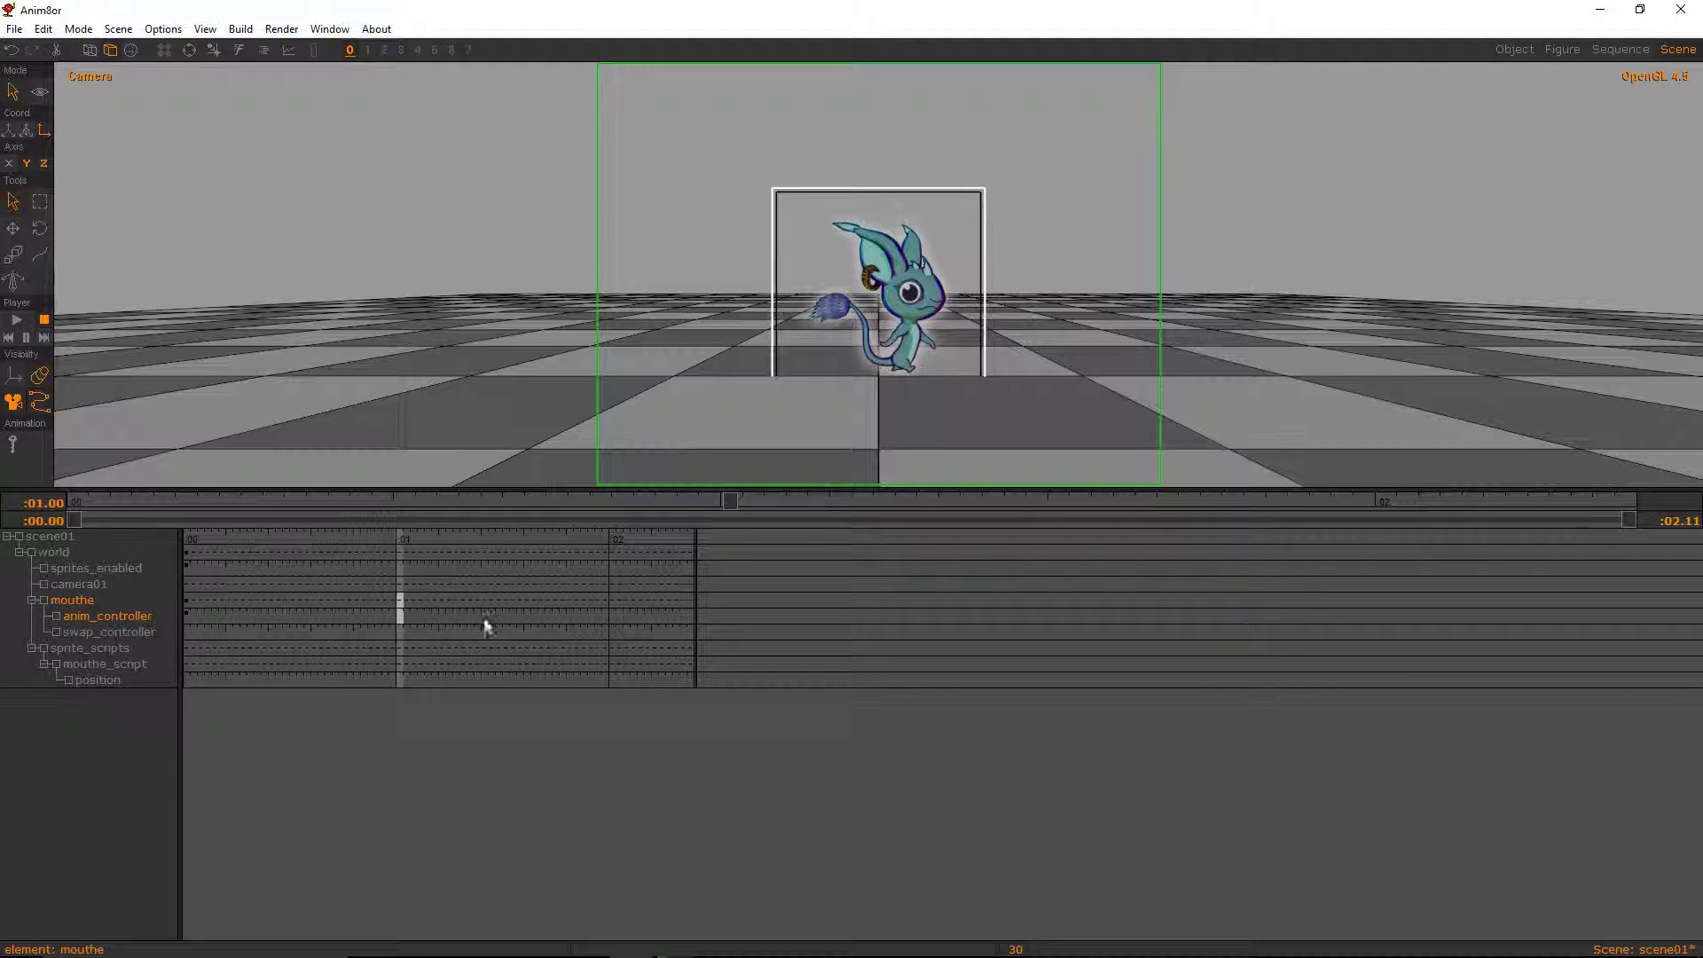
click(557, 626)
click(372, 631)
click(639, 631)
- Set the length of scene01 to 180 frames
click(118, 29)
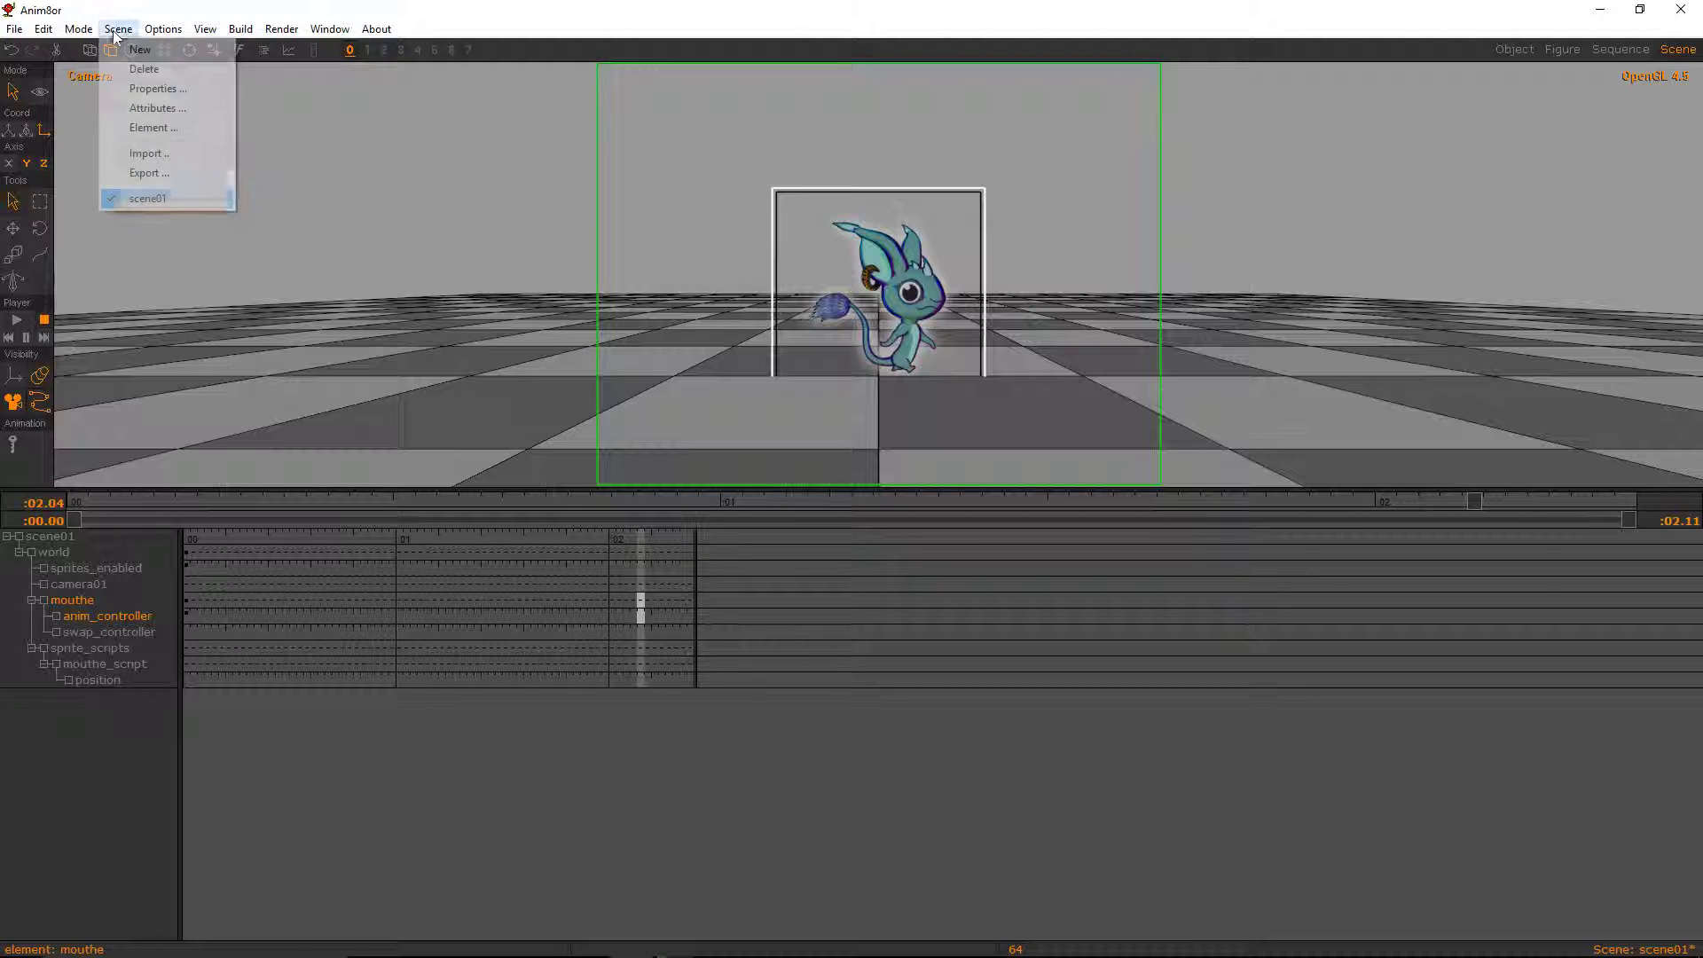
click(152, 89)
click(78, 169)
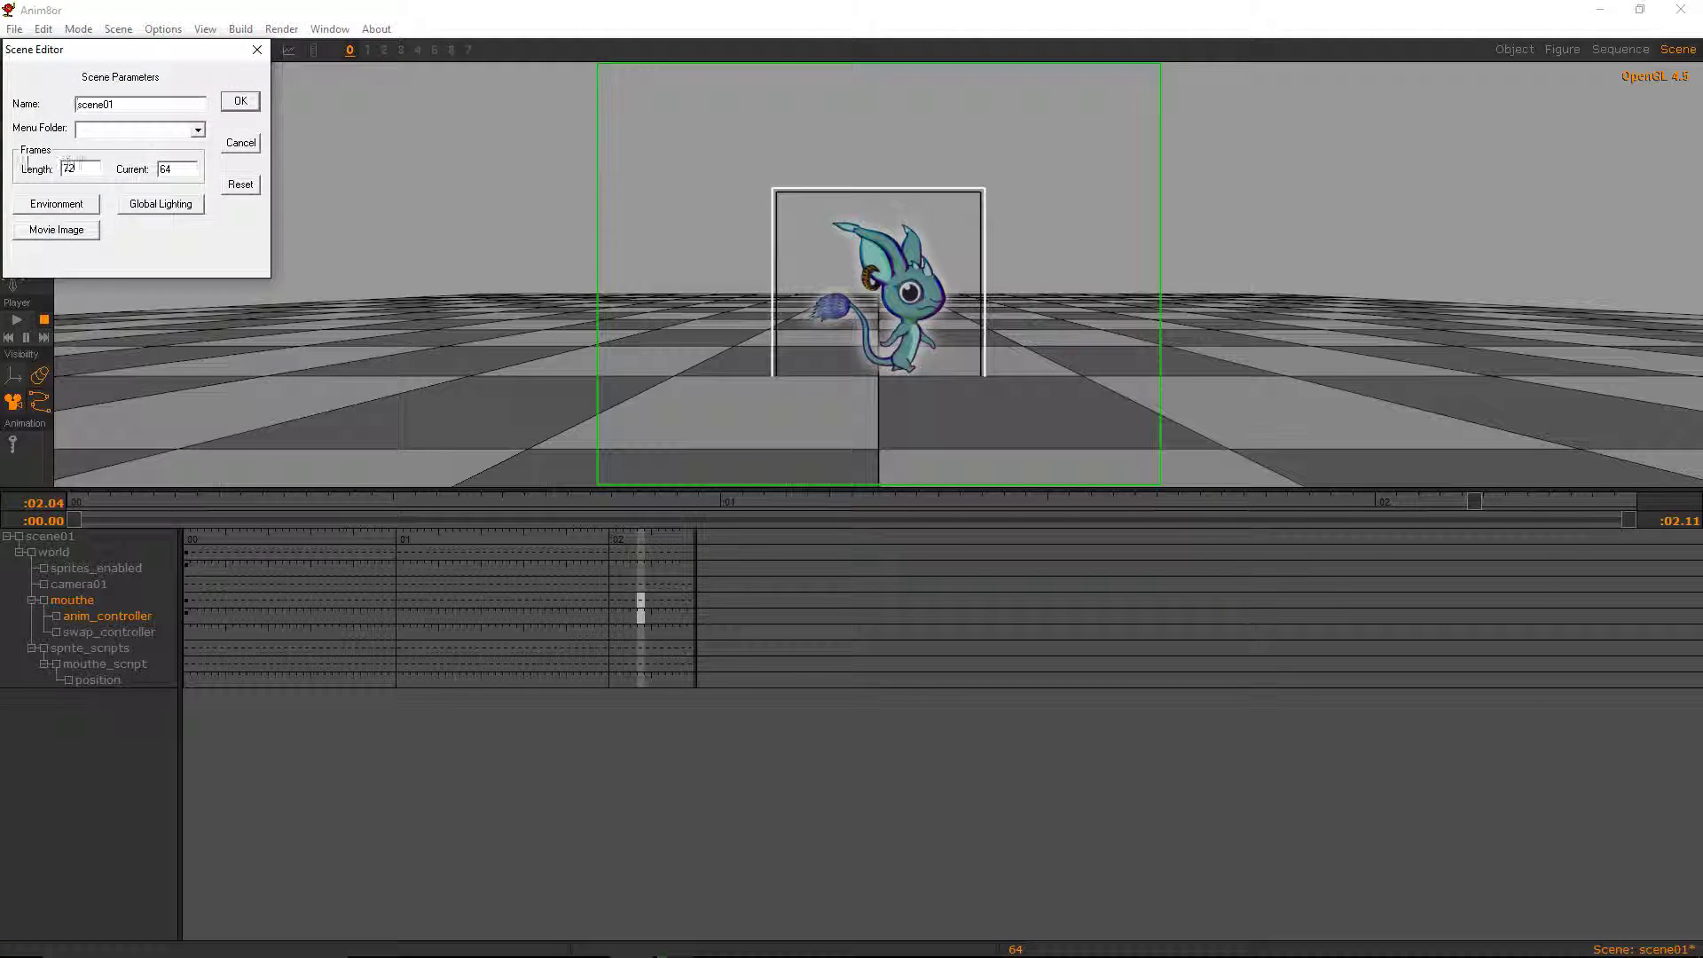
drag(27, 163, 10, 166)
text(180)
click(239, 101)
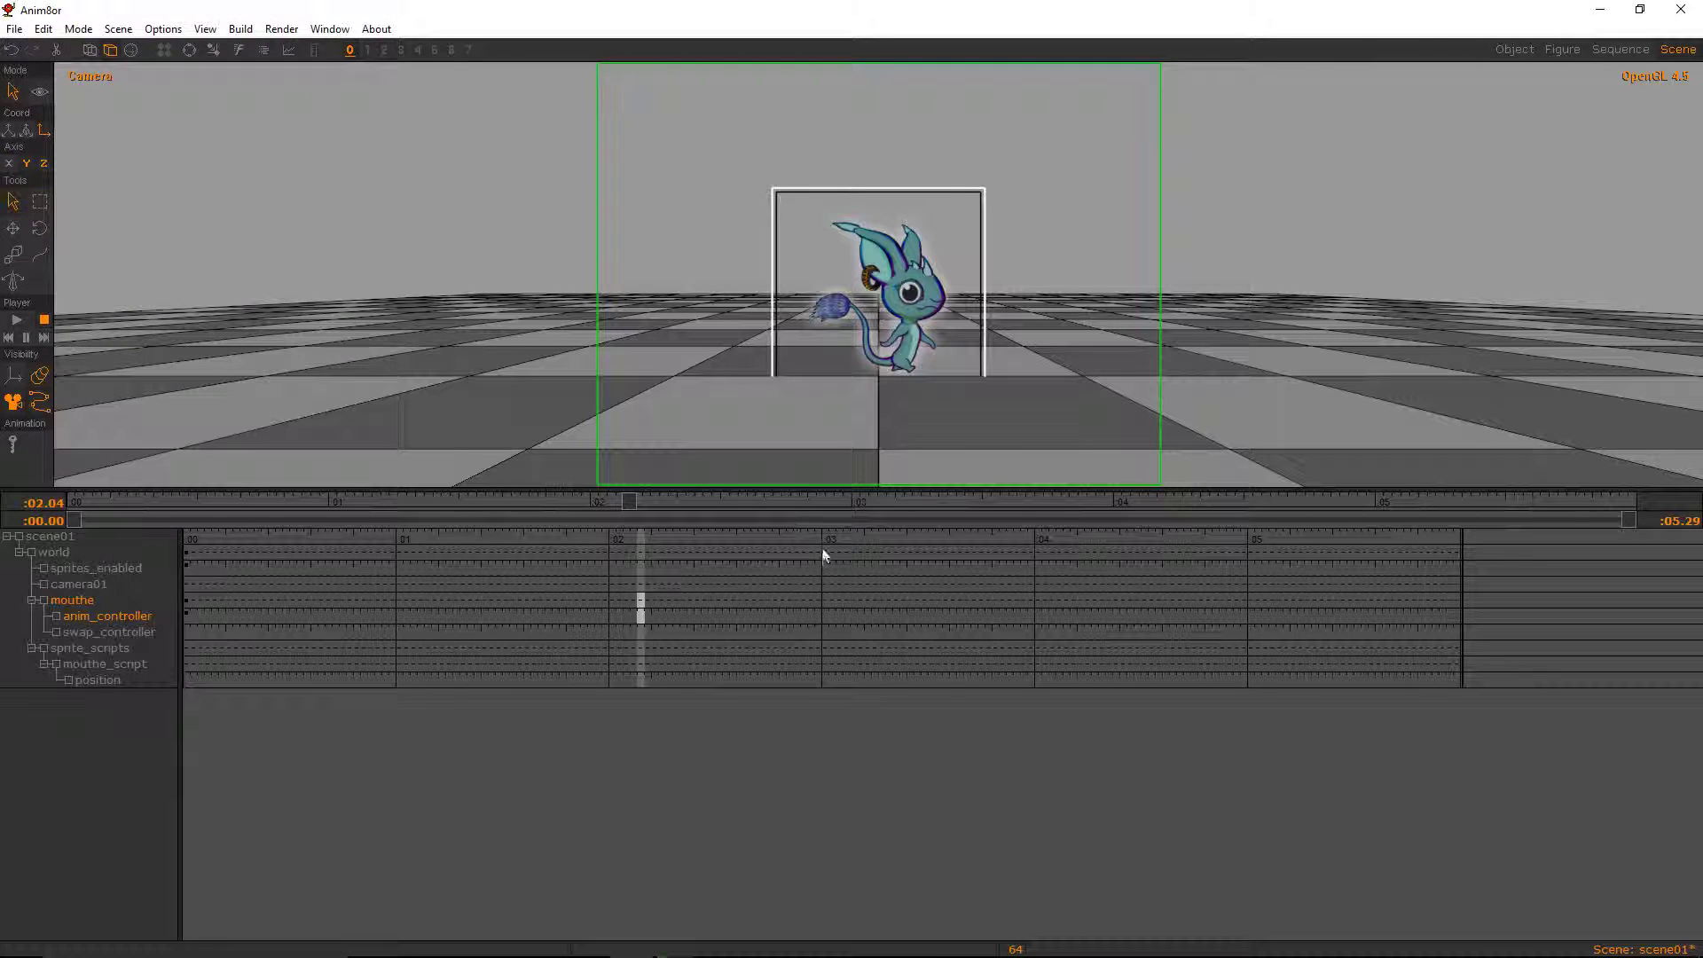
- Add a key to mouthe's anim_controller at frame 60 and set its value to 1
mouse_move(428, 596)
mouse_down()
mouse_move(456, 600)
mouse_move(278, 594)
mouse_move(814, 622)
mouse_move(610, 621)
mouse_up()
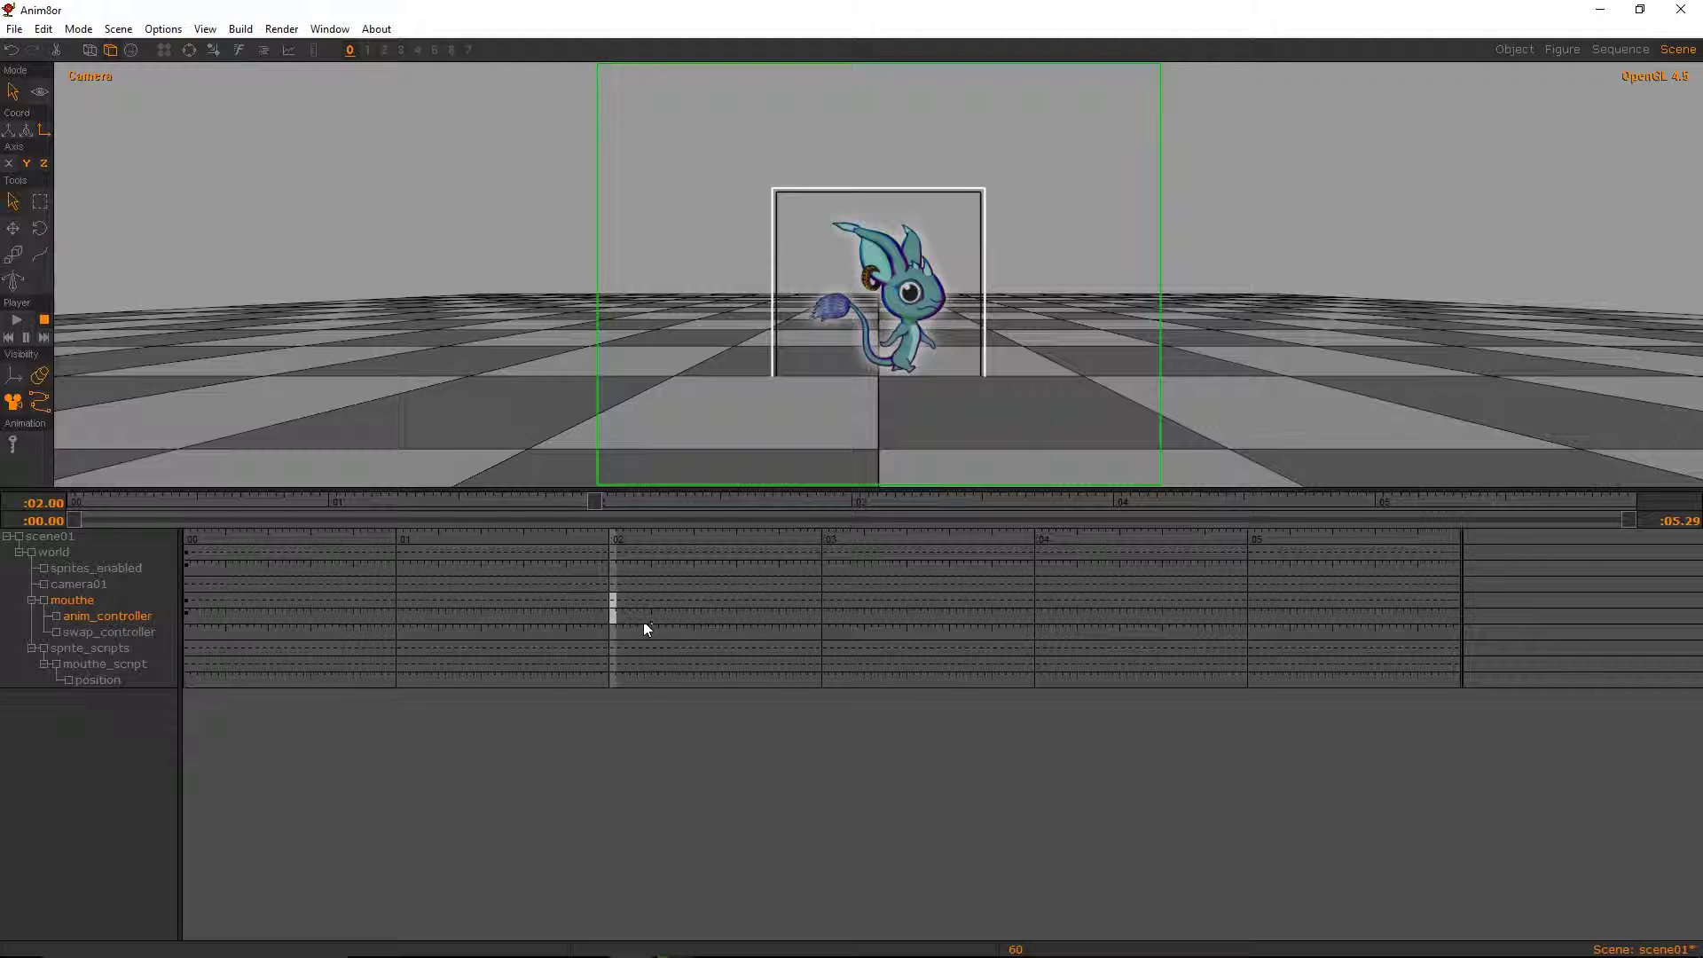
click(811, 623)
click(708, 615)
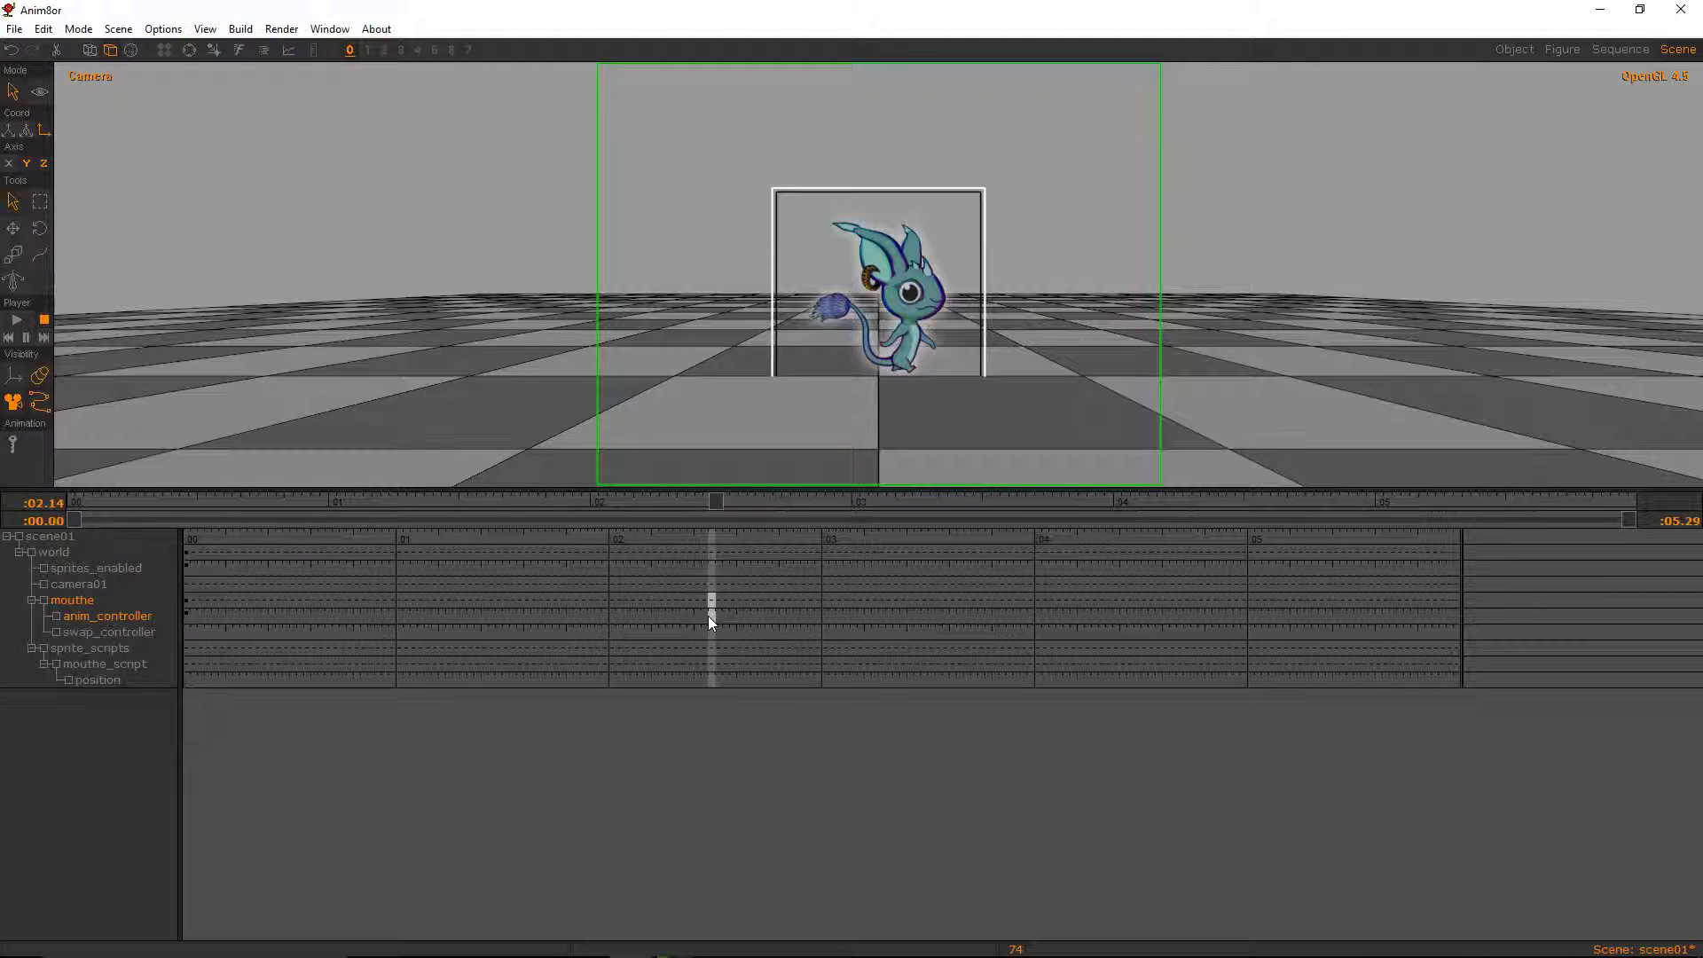
click(614, 616)
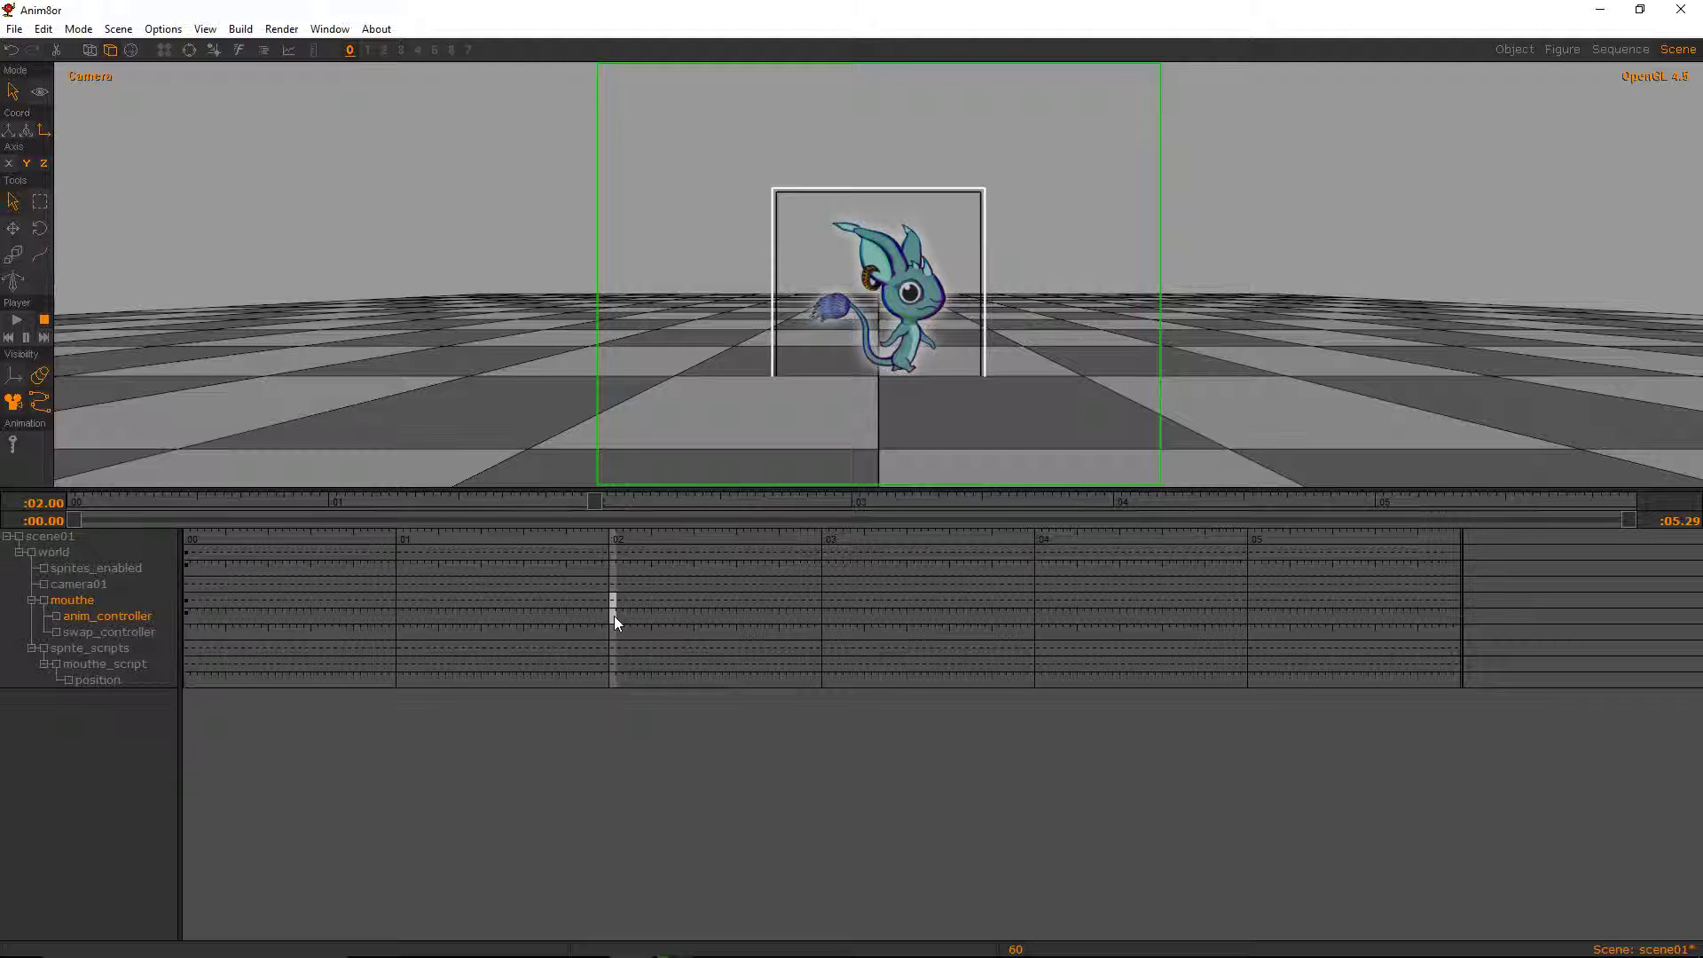
double_click(614, 615)
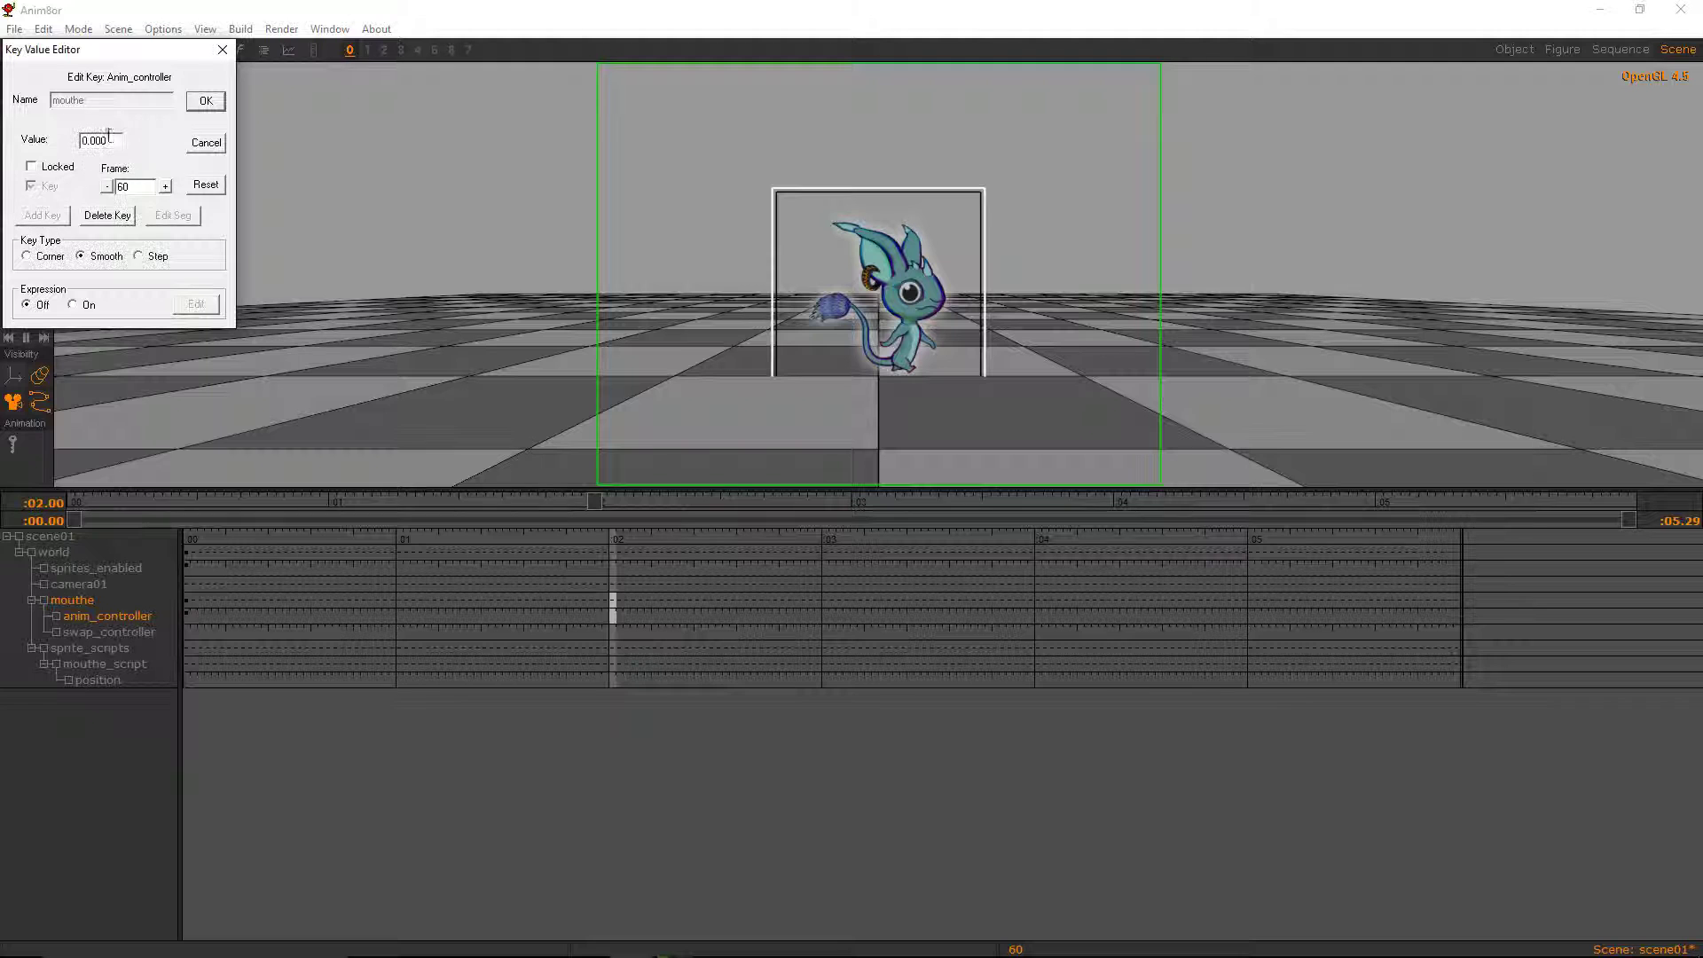
double_click(99, 140)
text(1)
click(205, 100)
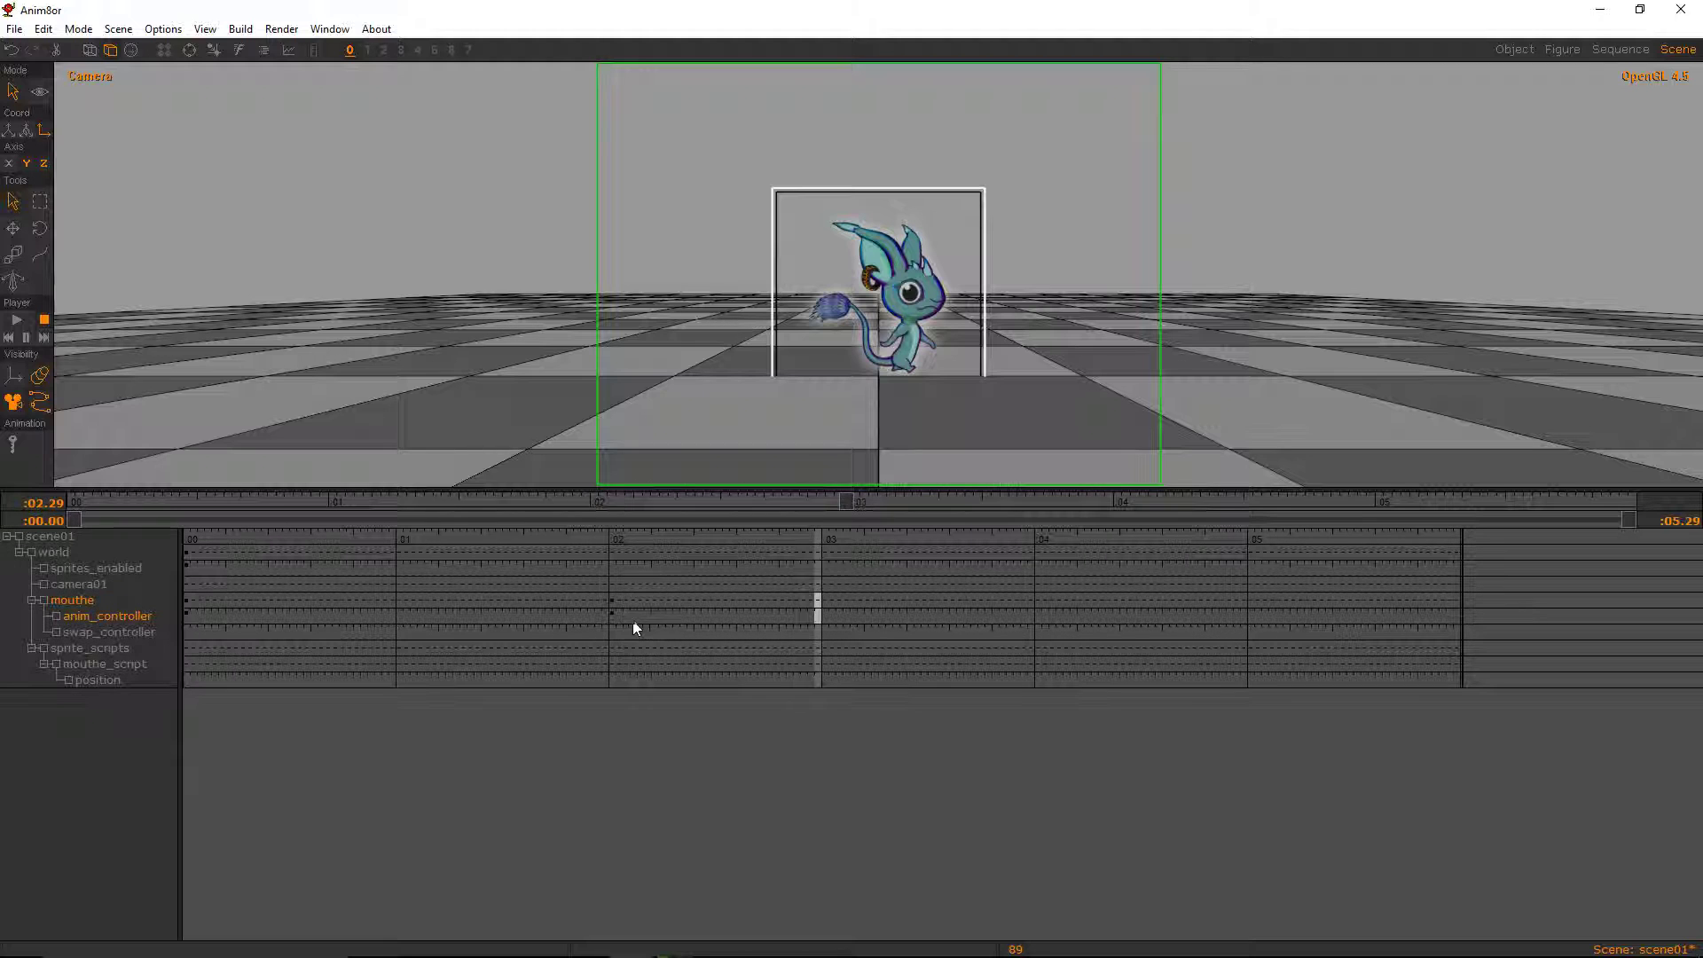
click(719, 620)
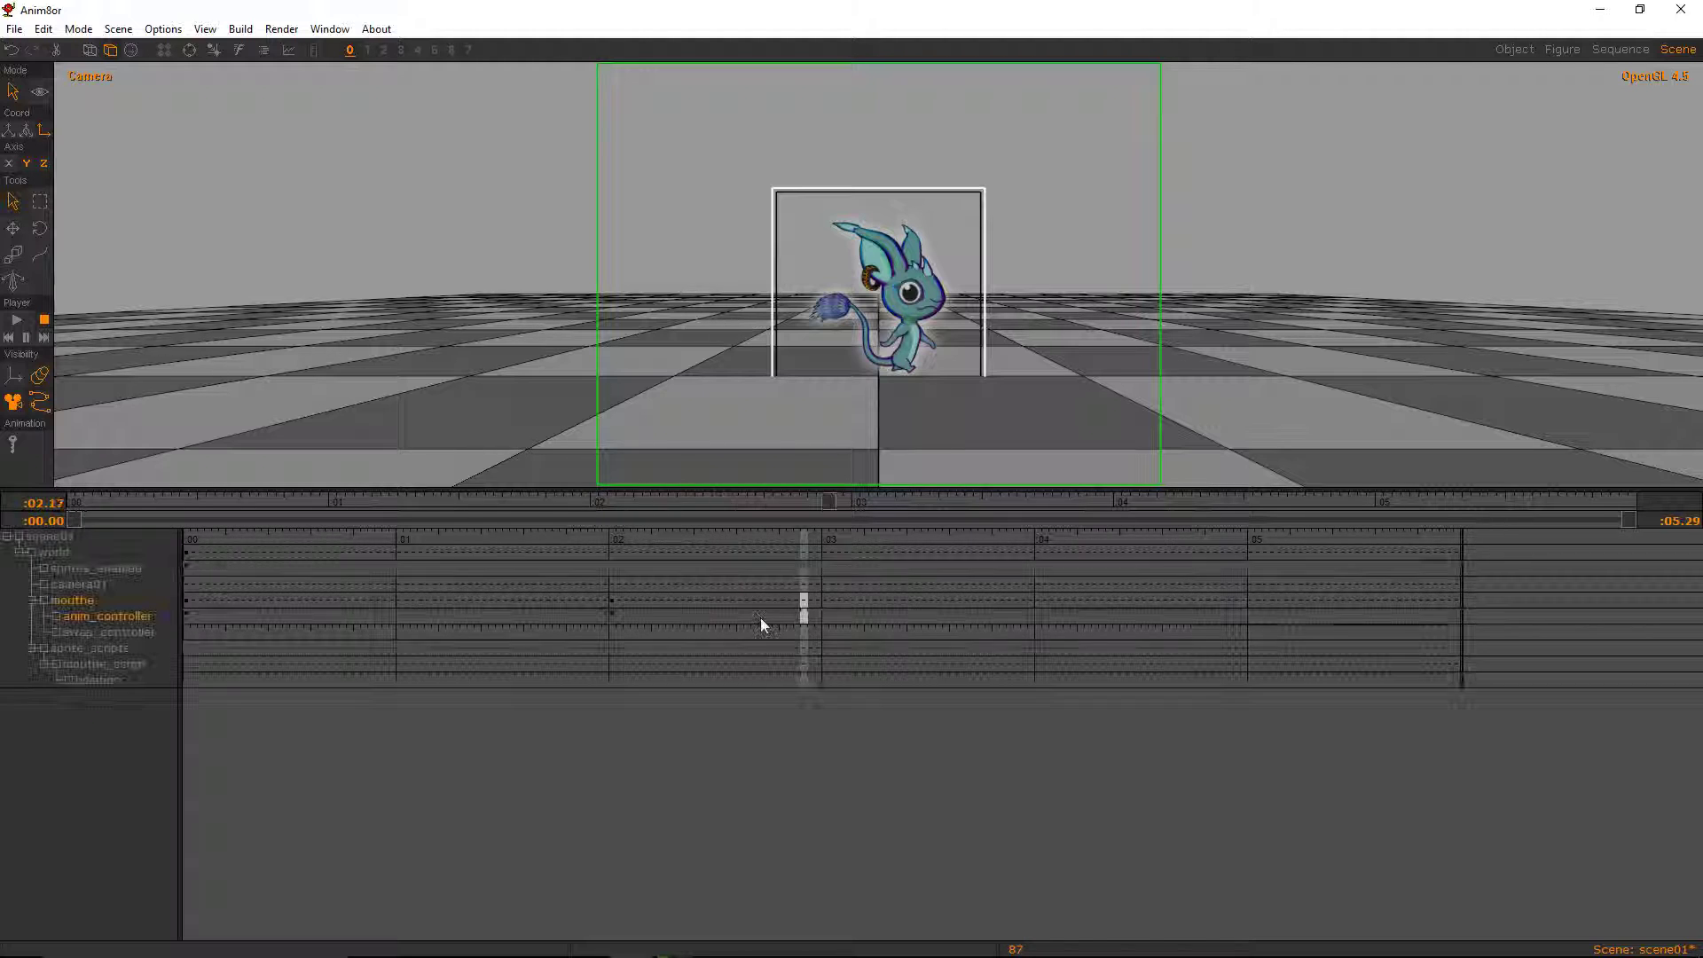
click(607, 621)
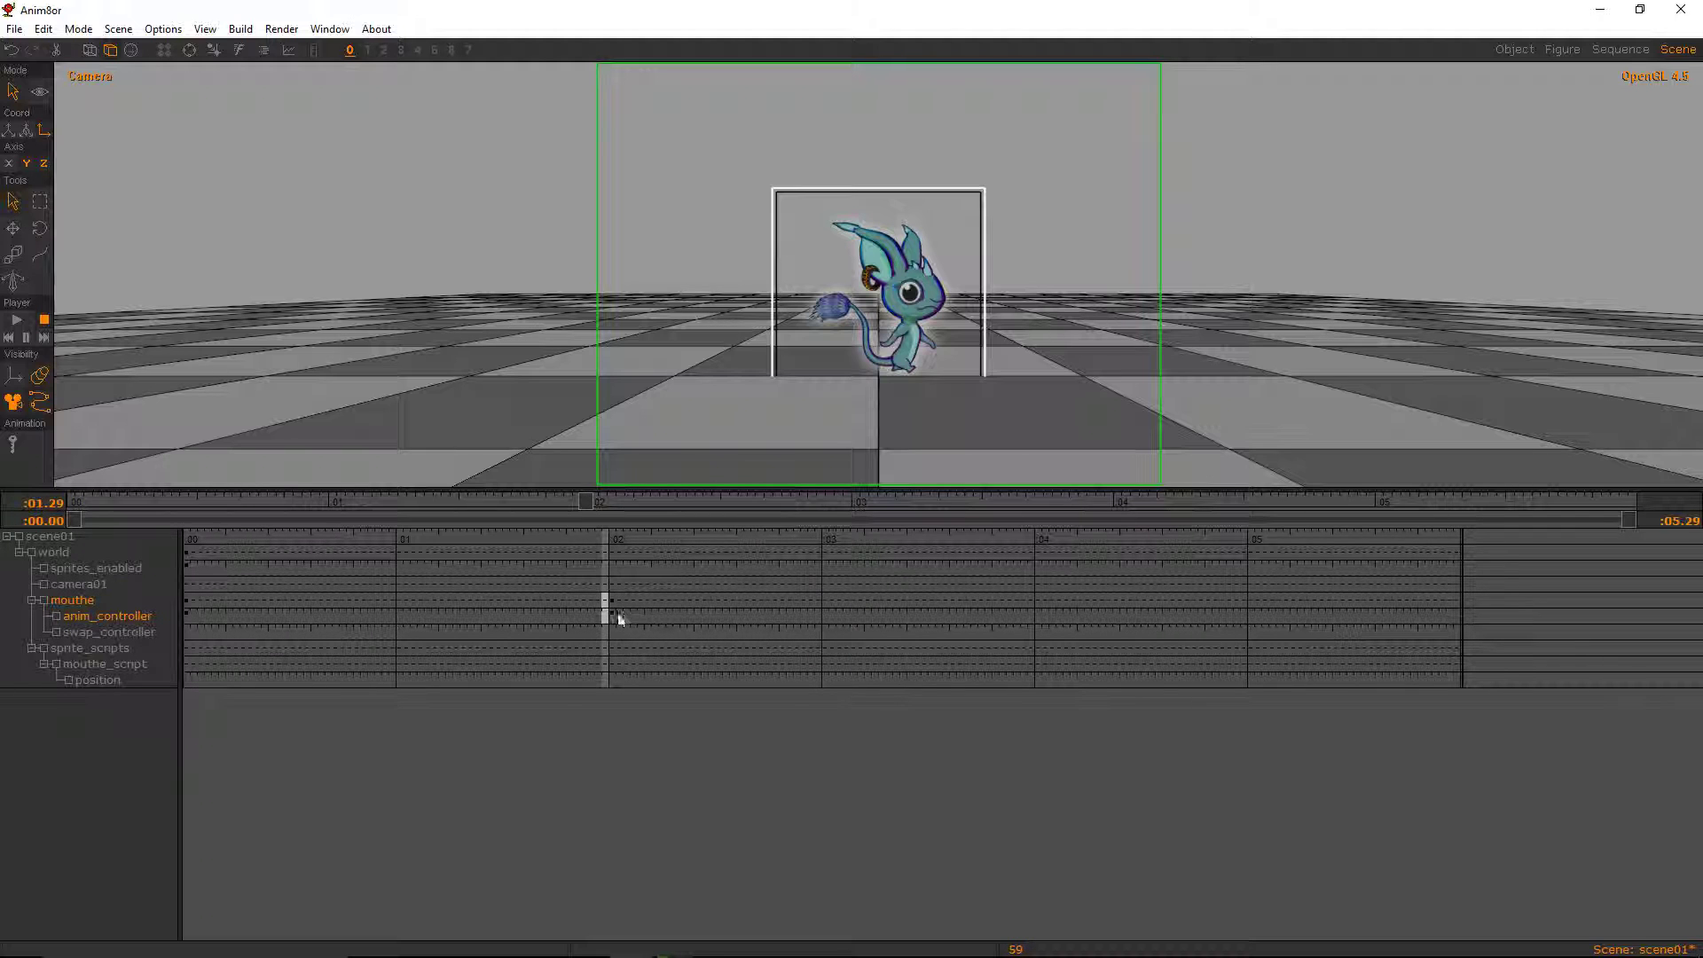
mouse_move(748, 620)
mouse_down()
mouse_move(781, 619)
mouse_move(758, 612)
mouse_up()
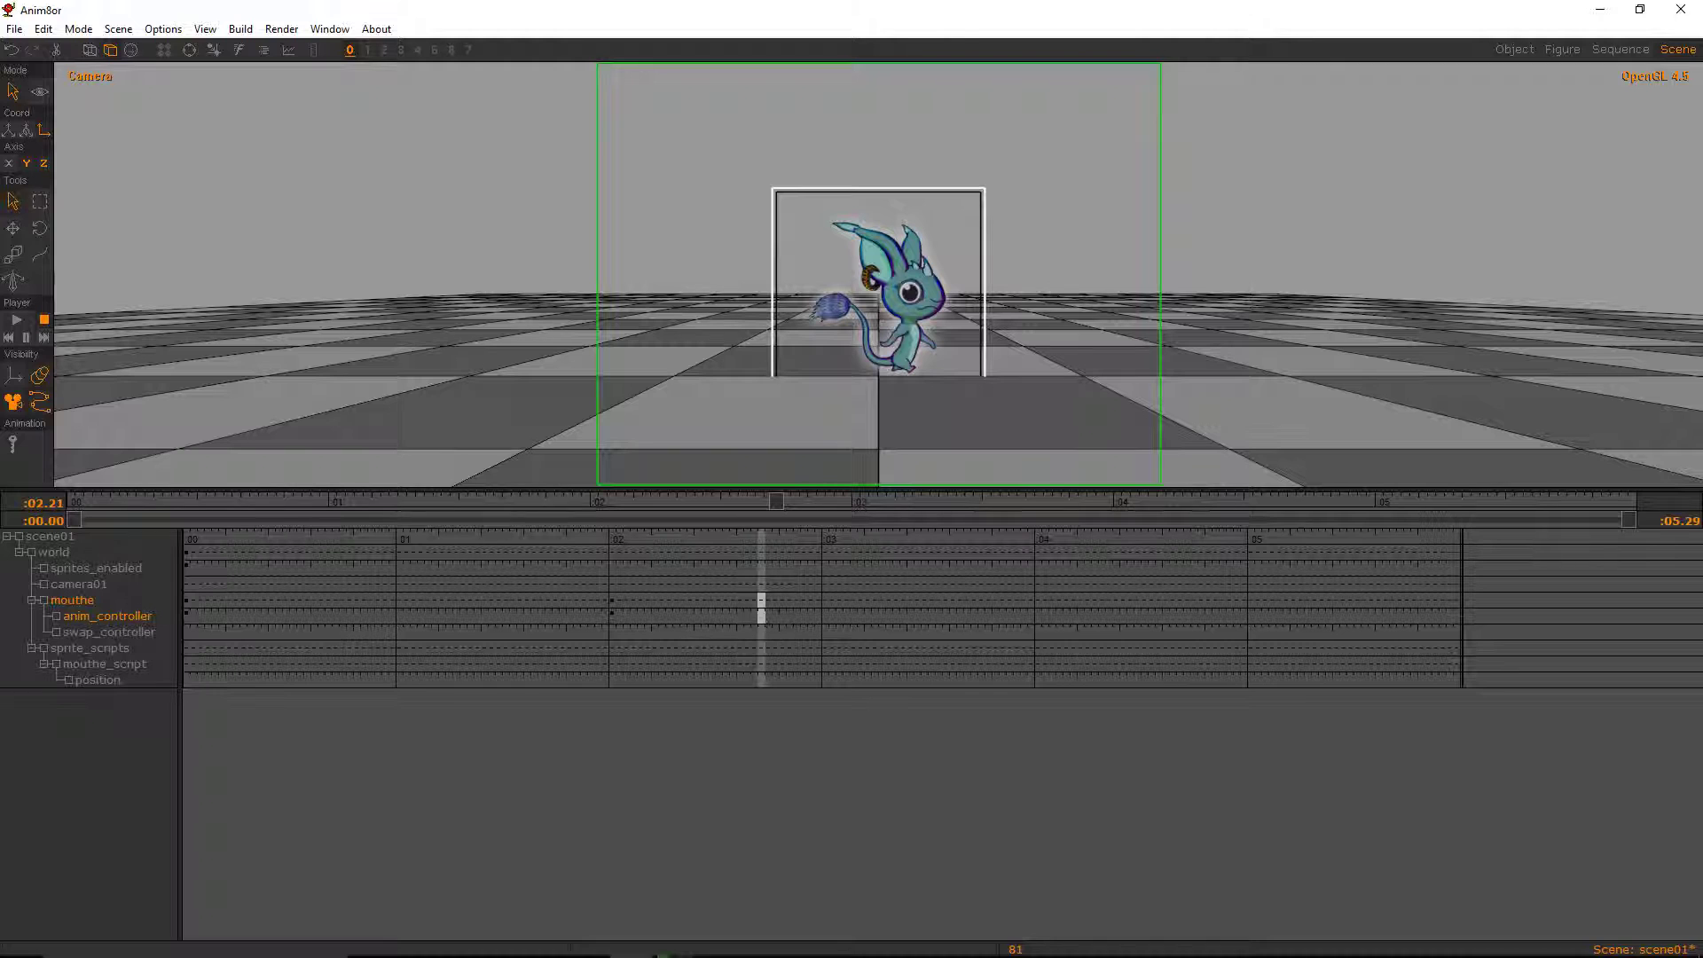
- Switch to the mouthe sprite folder, step back and forth through the jump images in Photos, and return to the Anim8or timeline
click(543, 940)
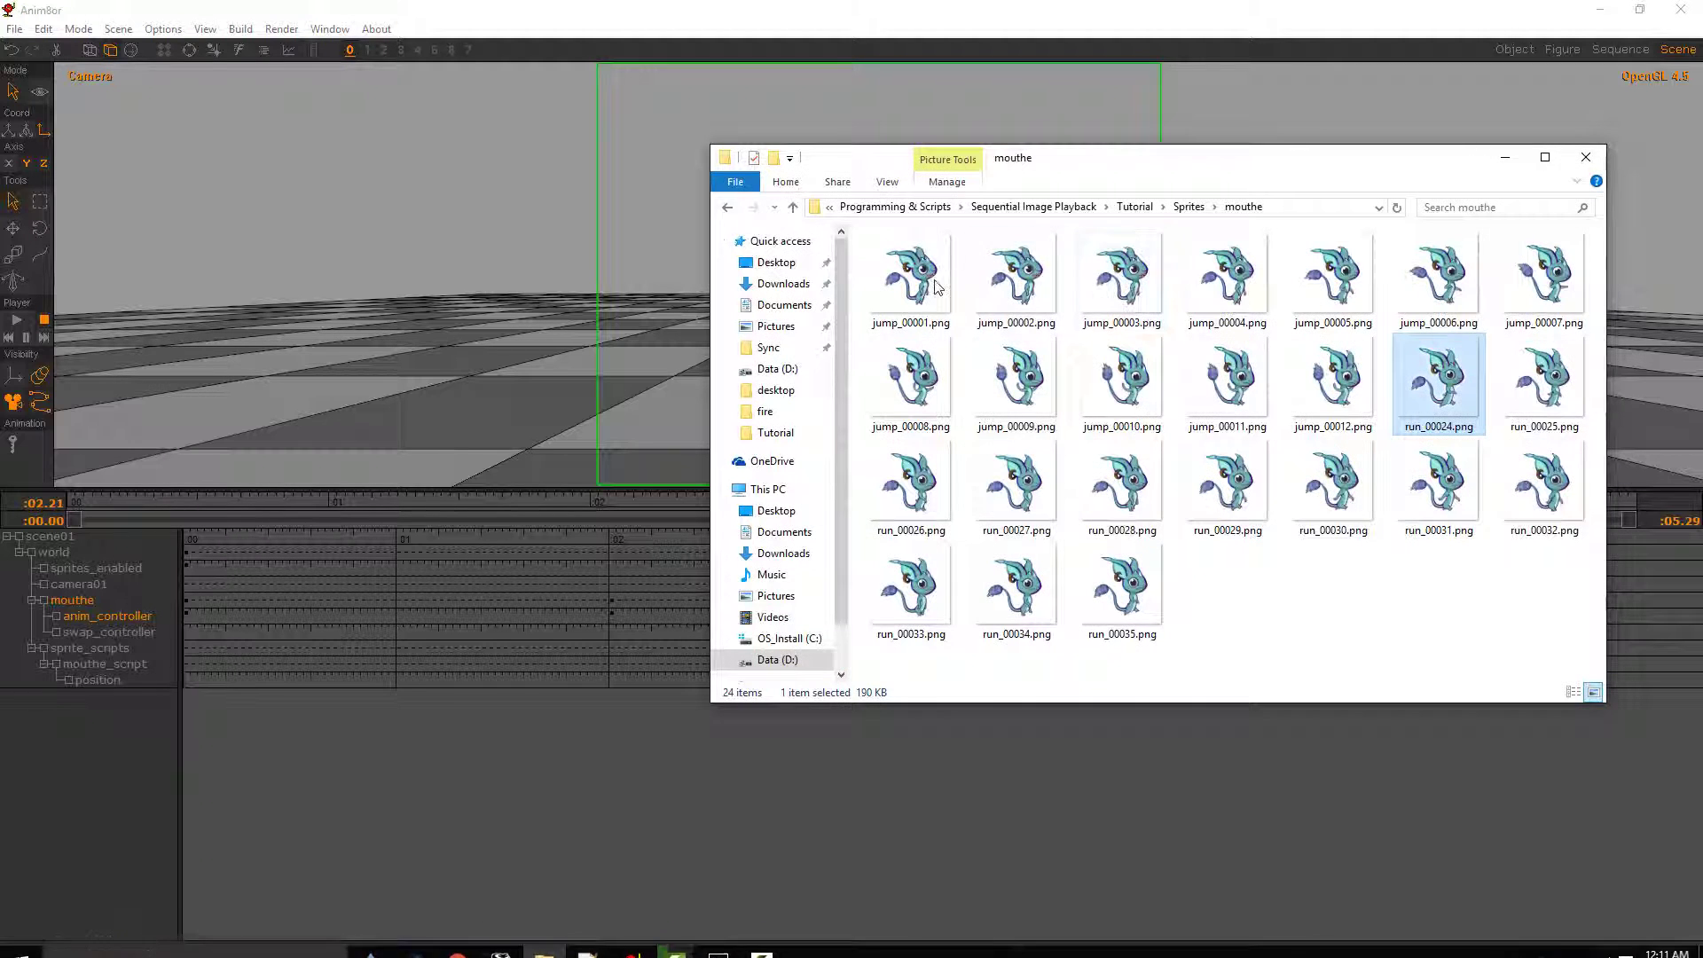
double_click(935, 285)
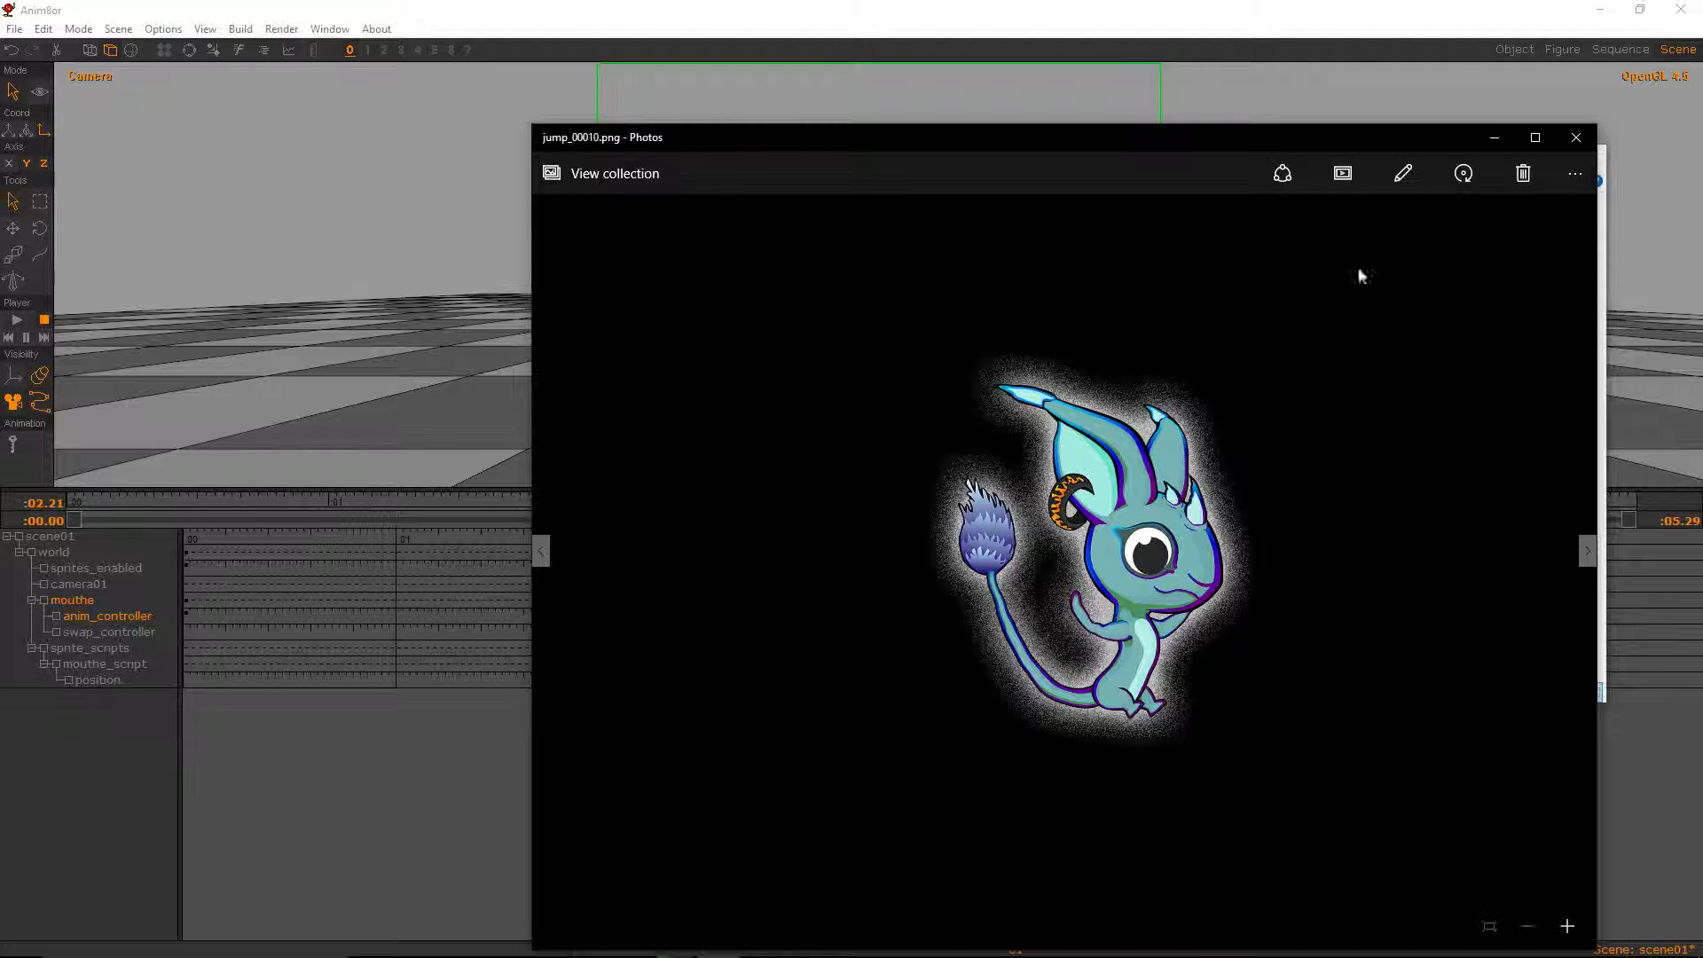
key(Left)
key(Left)
key(Left)
key(Left)
key(Left)
key(Left)
key(Left)
key(Left)
key(Left)
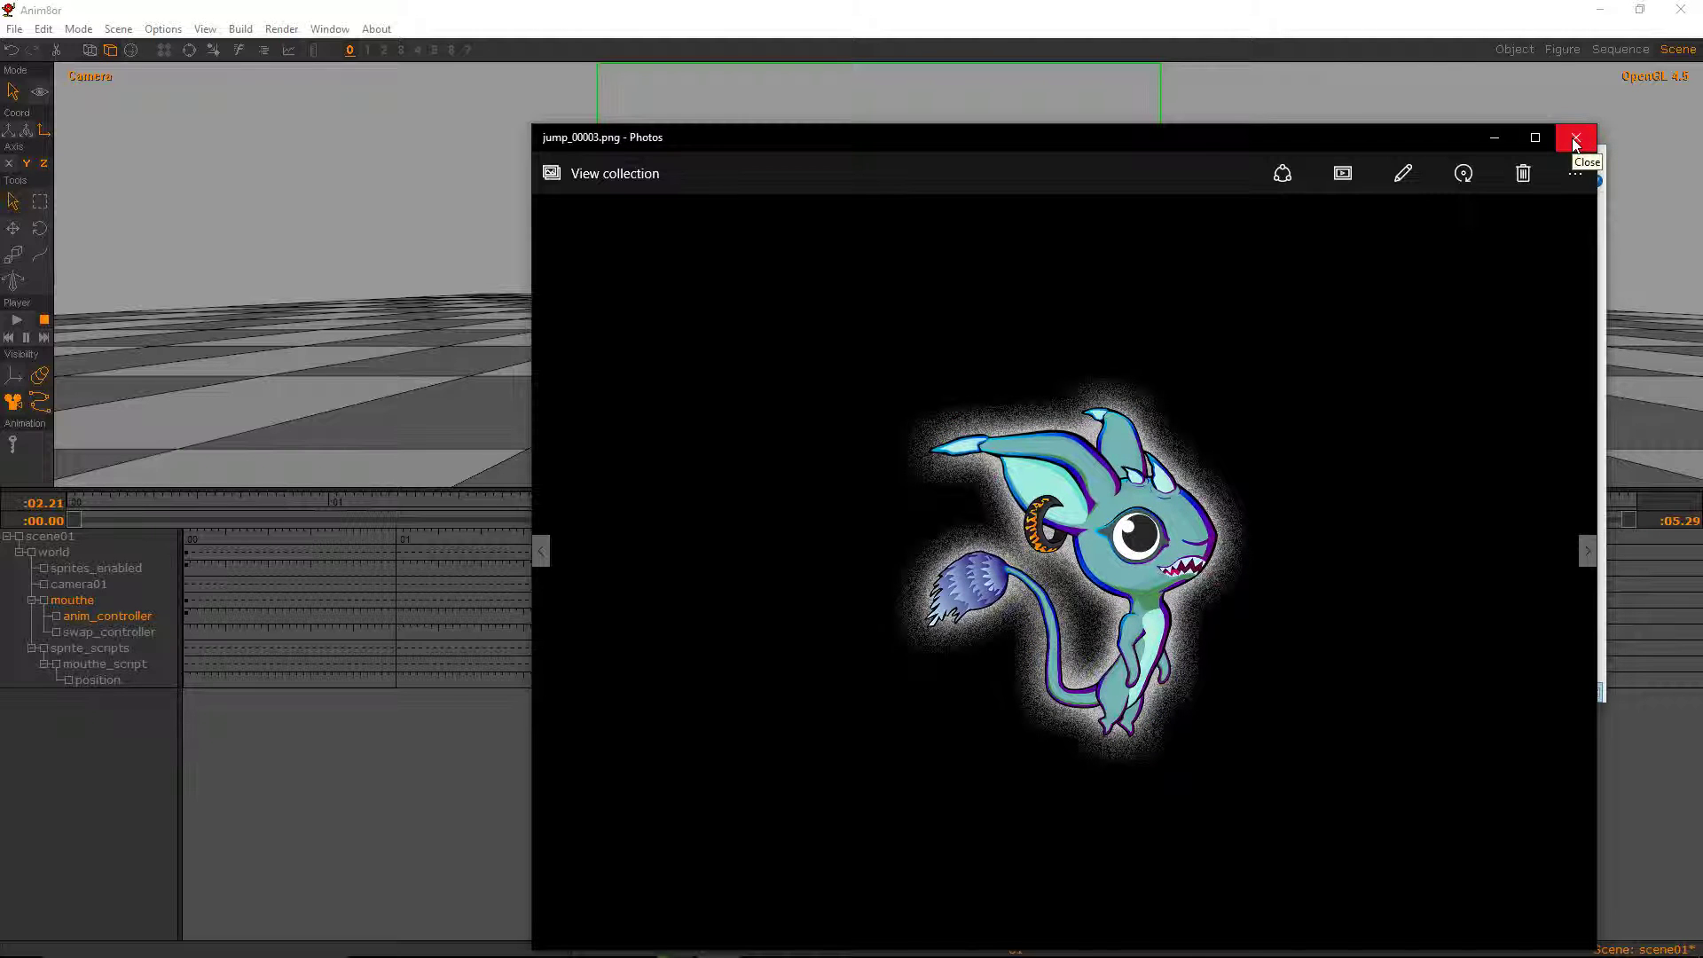
key(Right)
key(Right)
key(Right)
key(Right)
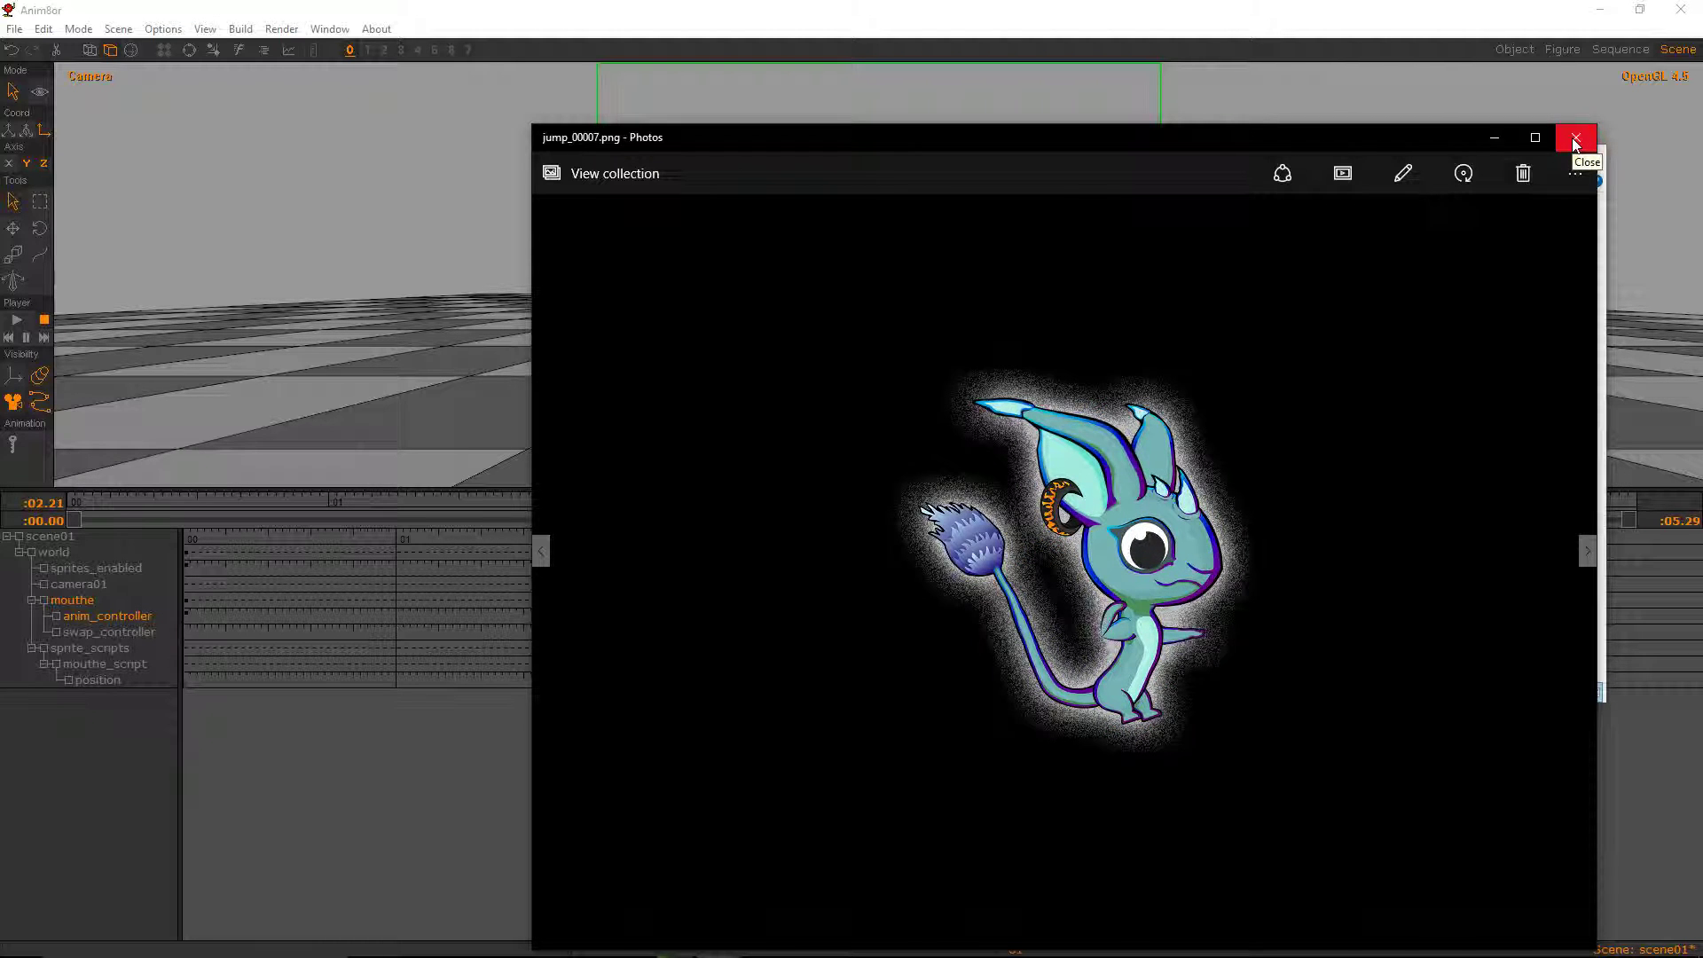
click(1575, 142)
click(1061, 9)
click(676, 605)
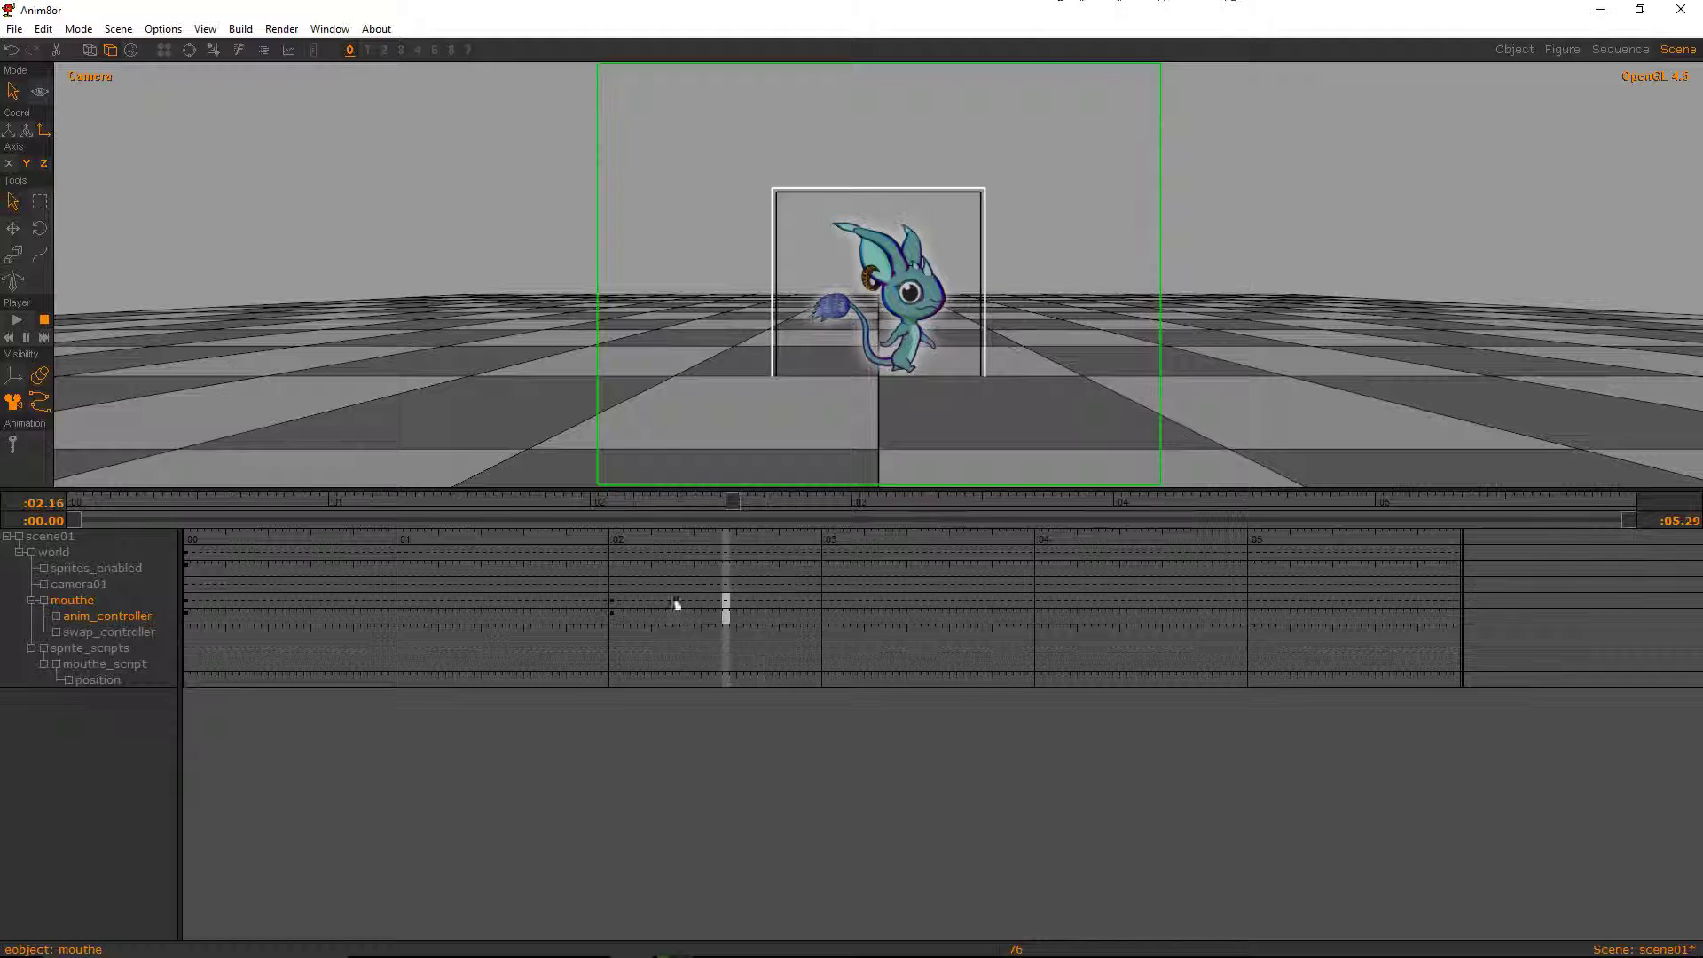
- Add a key with value 3 to mouthe's anim_controller at frame 81
drag(616, 607, 754, 608)
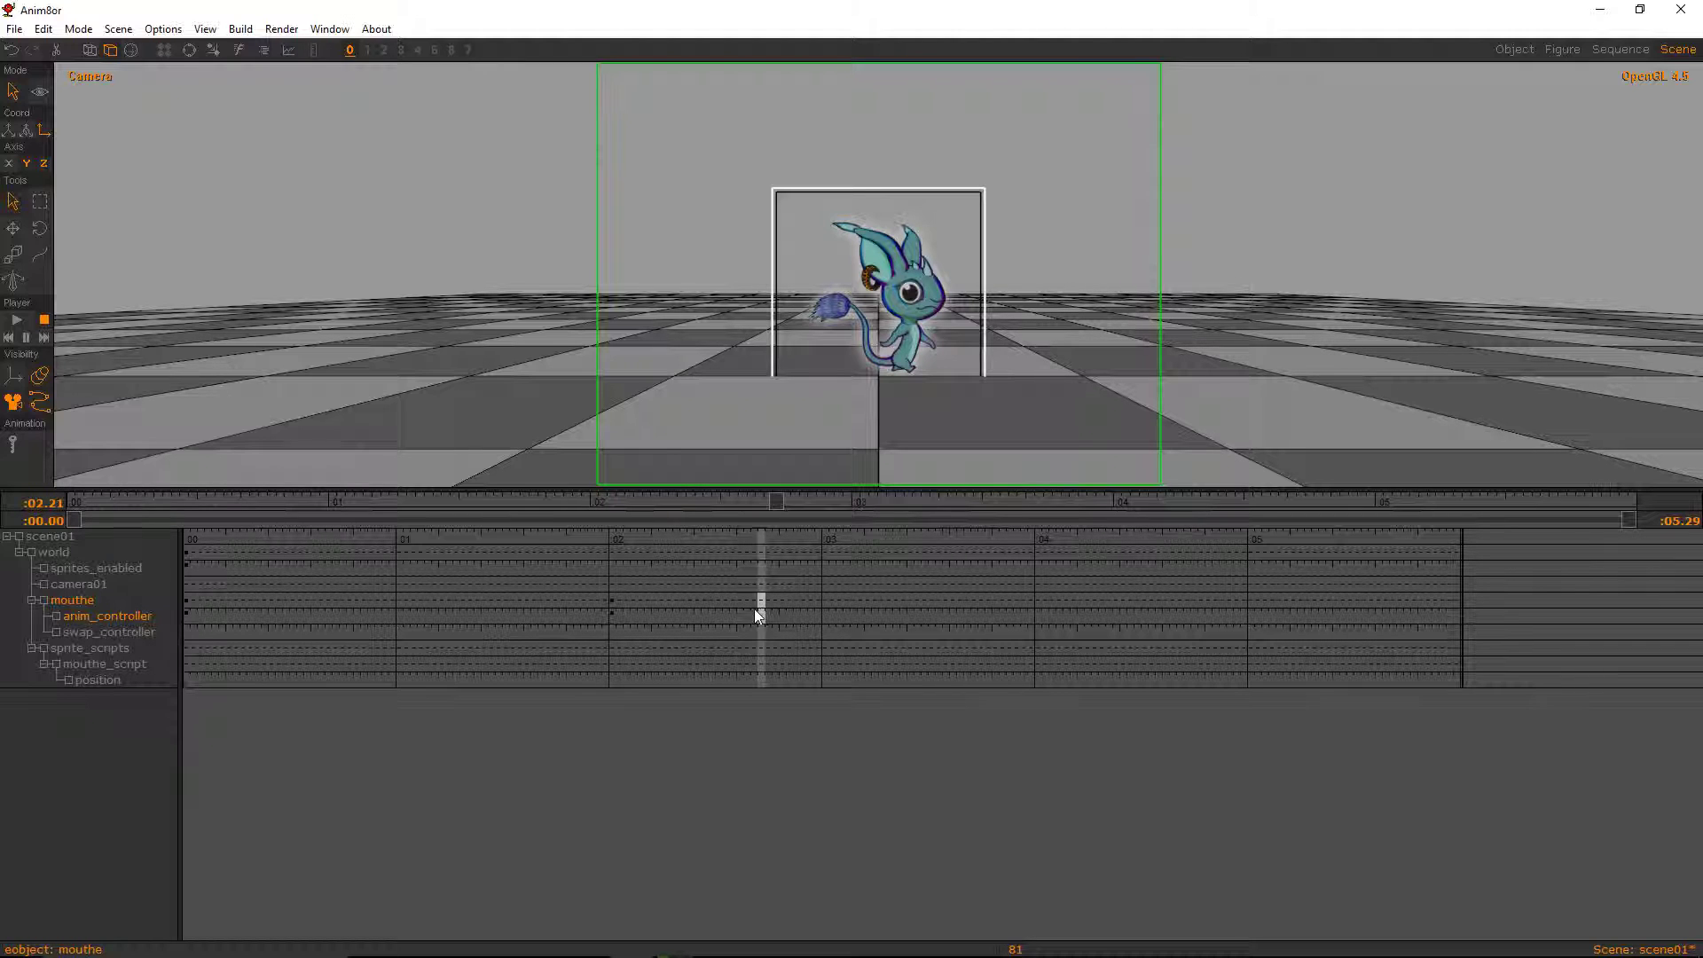
click(761, 616)
double_click(760, 616)
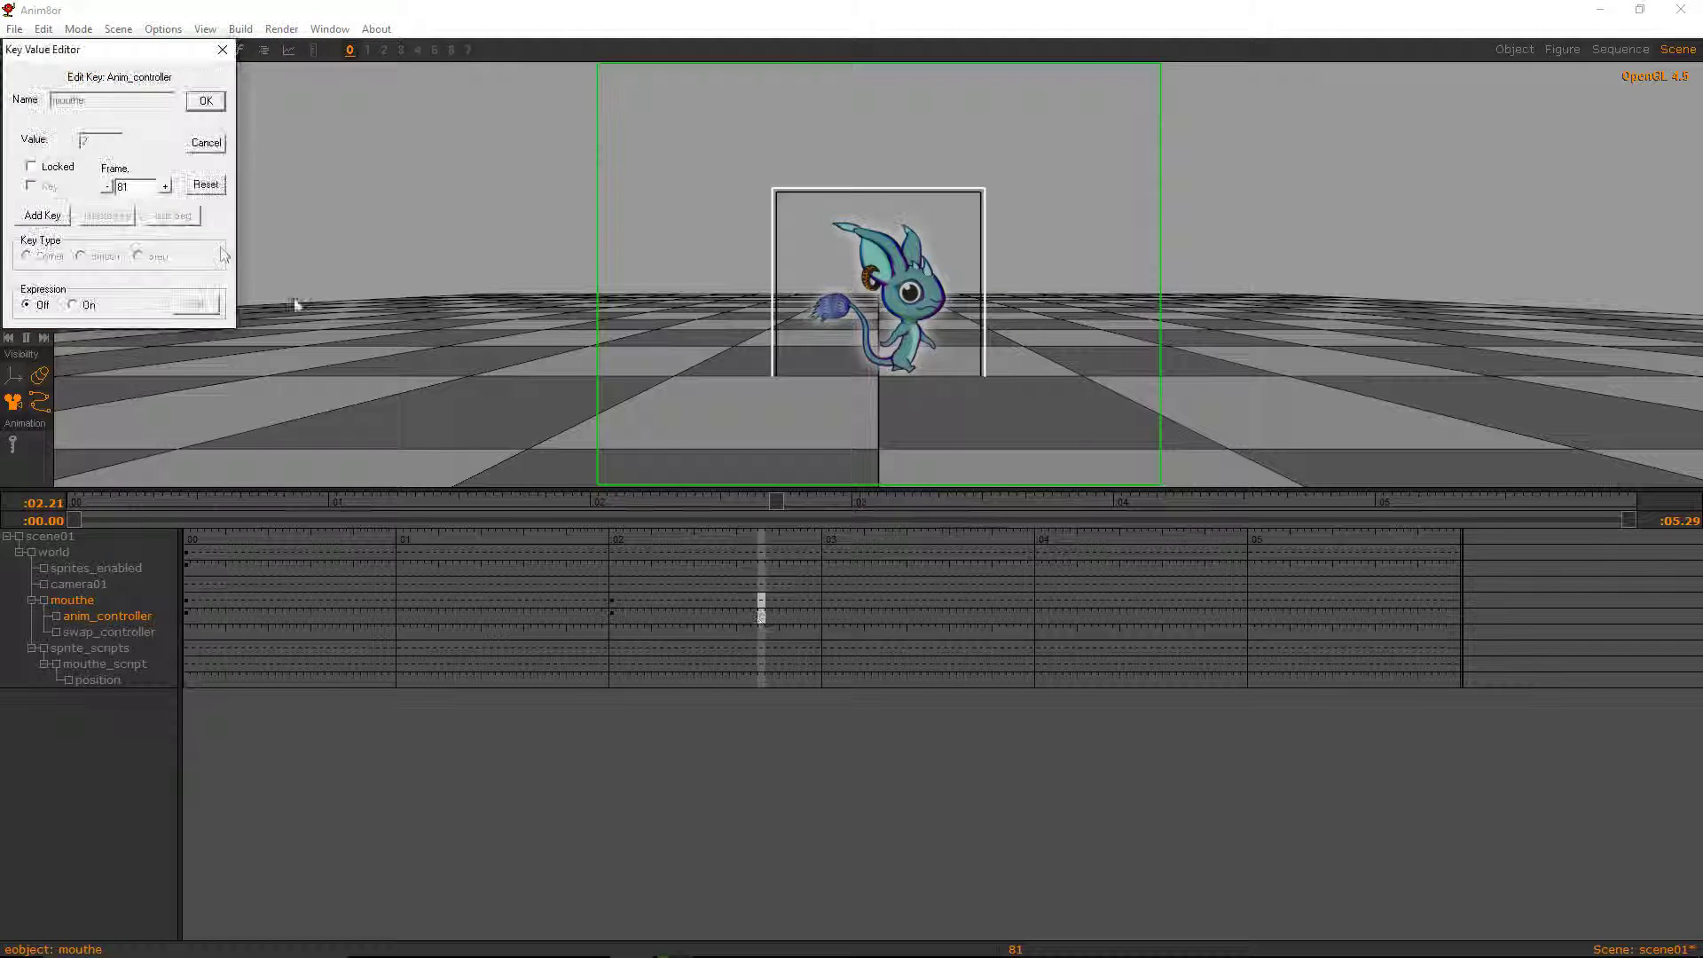
double_click(92, 139)
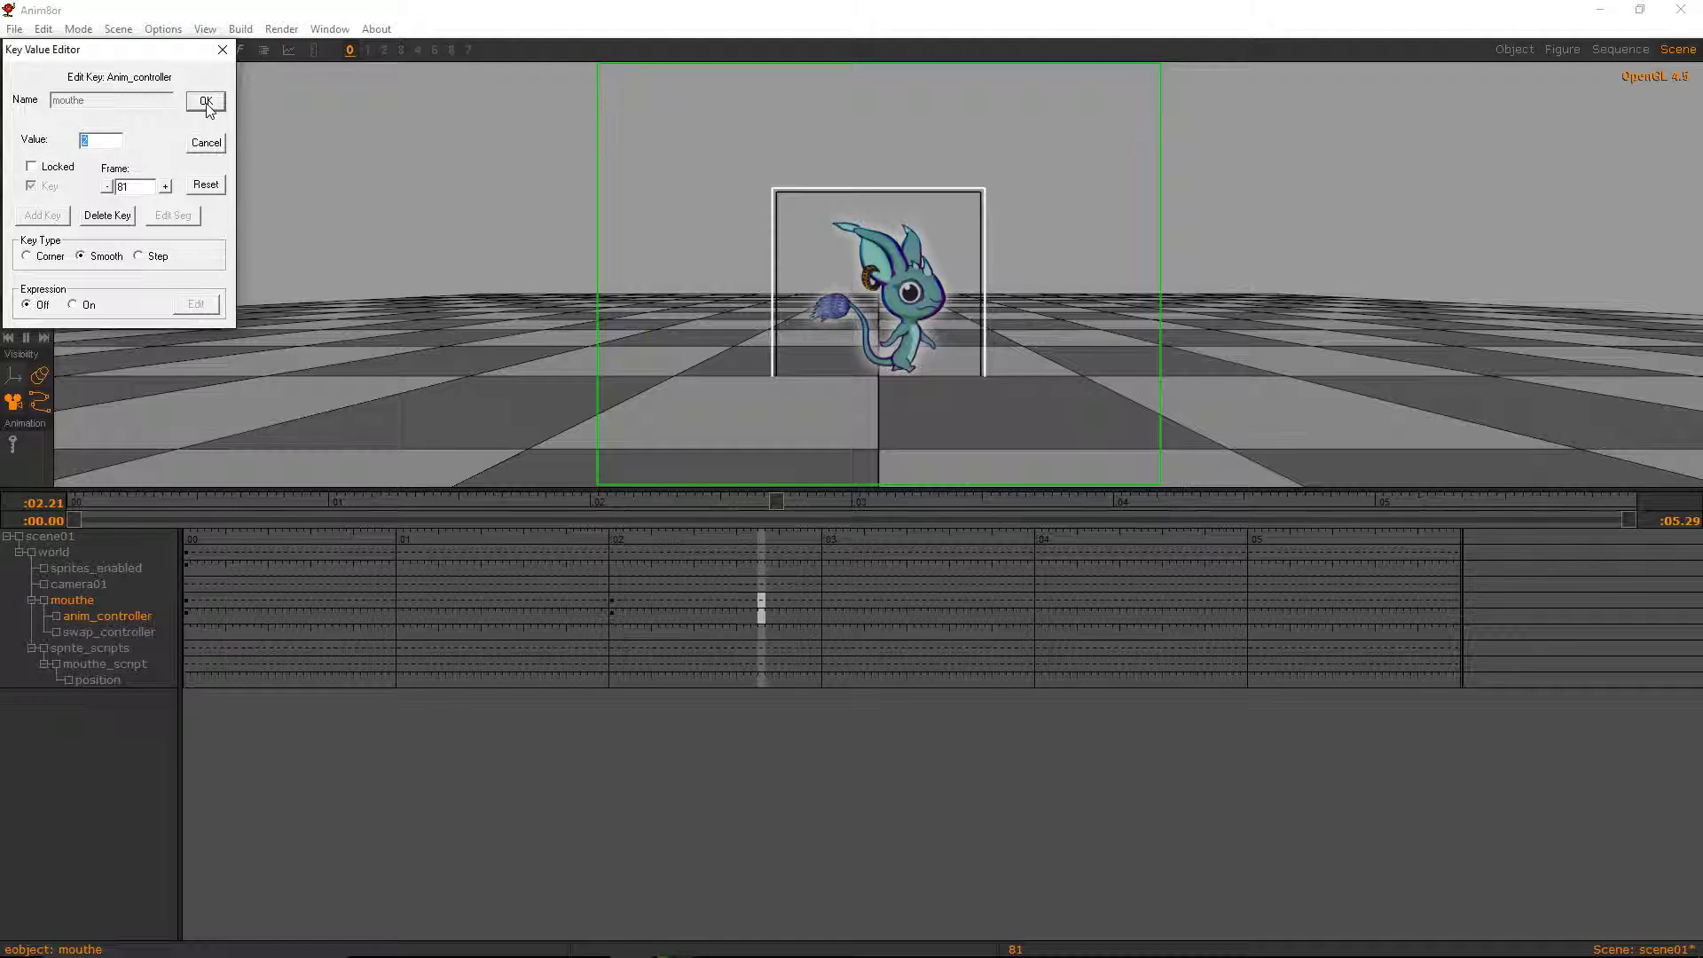
text(3)
click(206, 101)
- Check the anim_controller keys at frames 60 and 81, and scrub the timeline on to frame 120
click(614, 620)
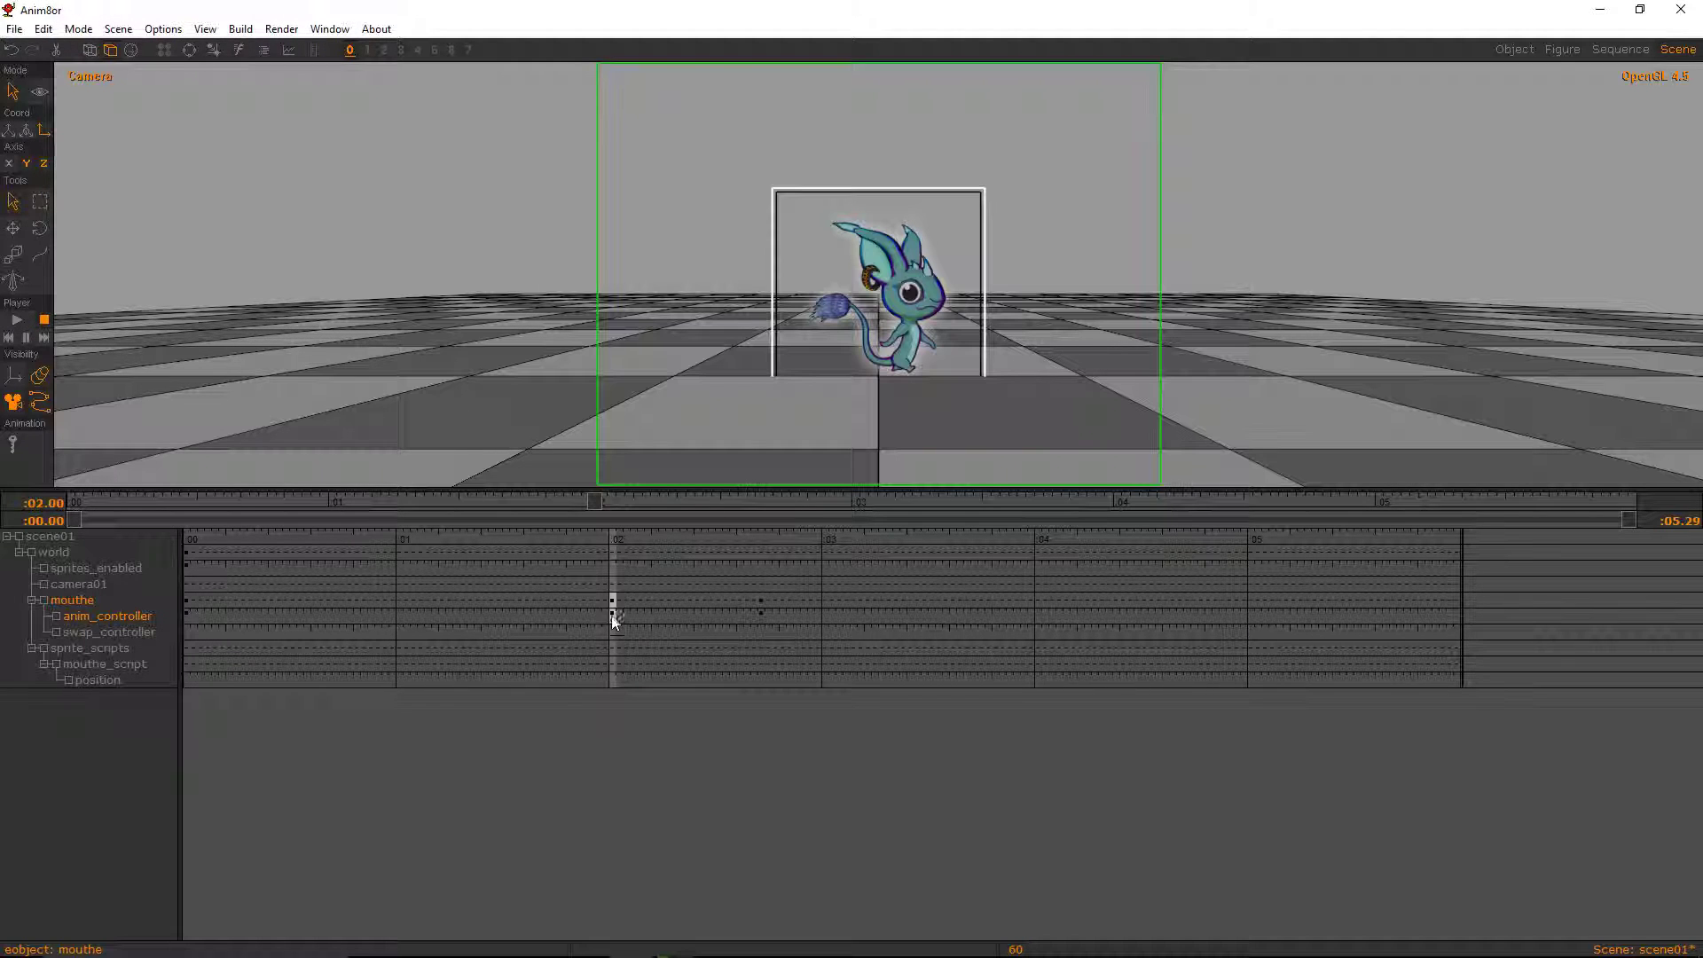
double_click(612, 616)
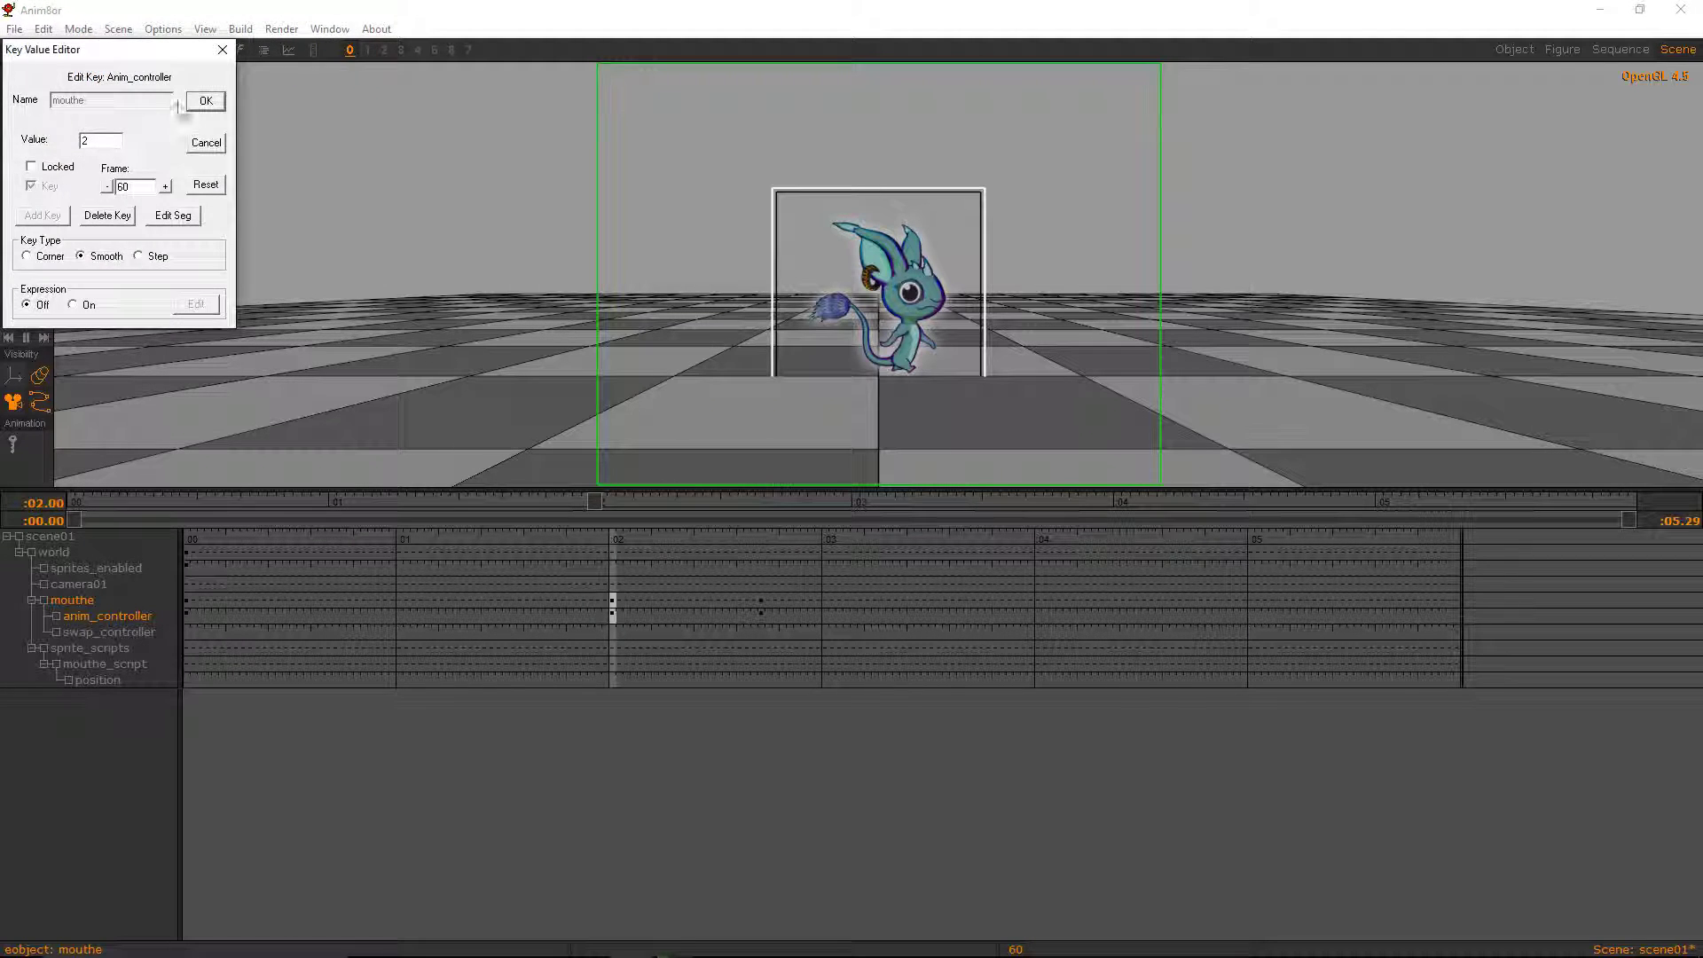
click(206, 103)
drag(587, 607, 761, 608)
click(614, 614)
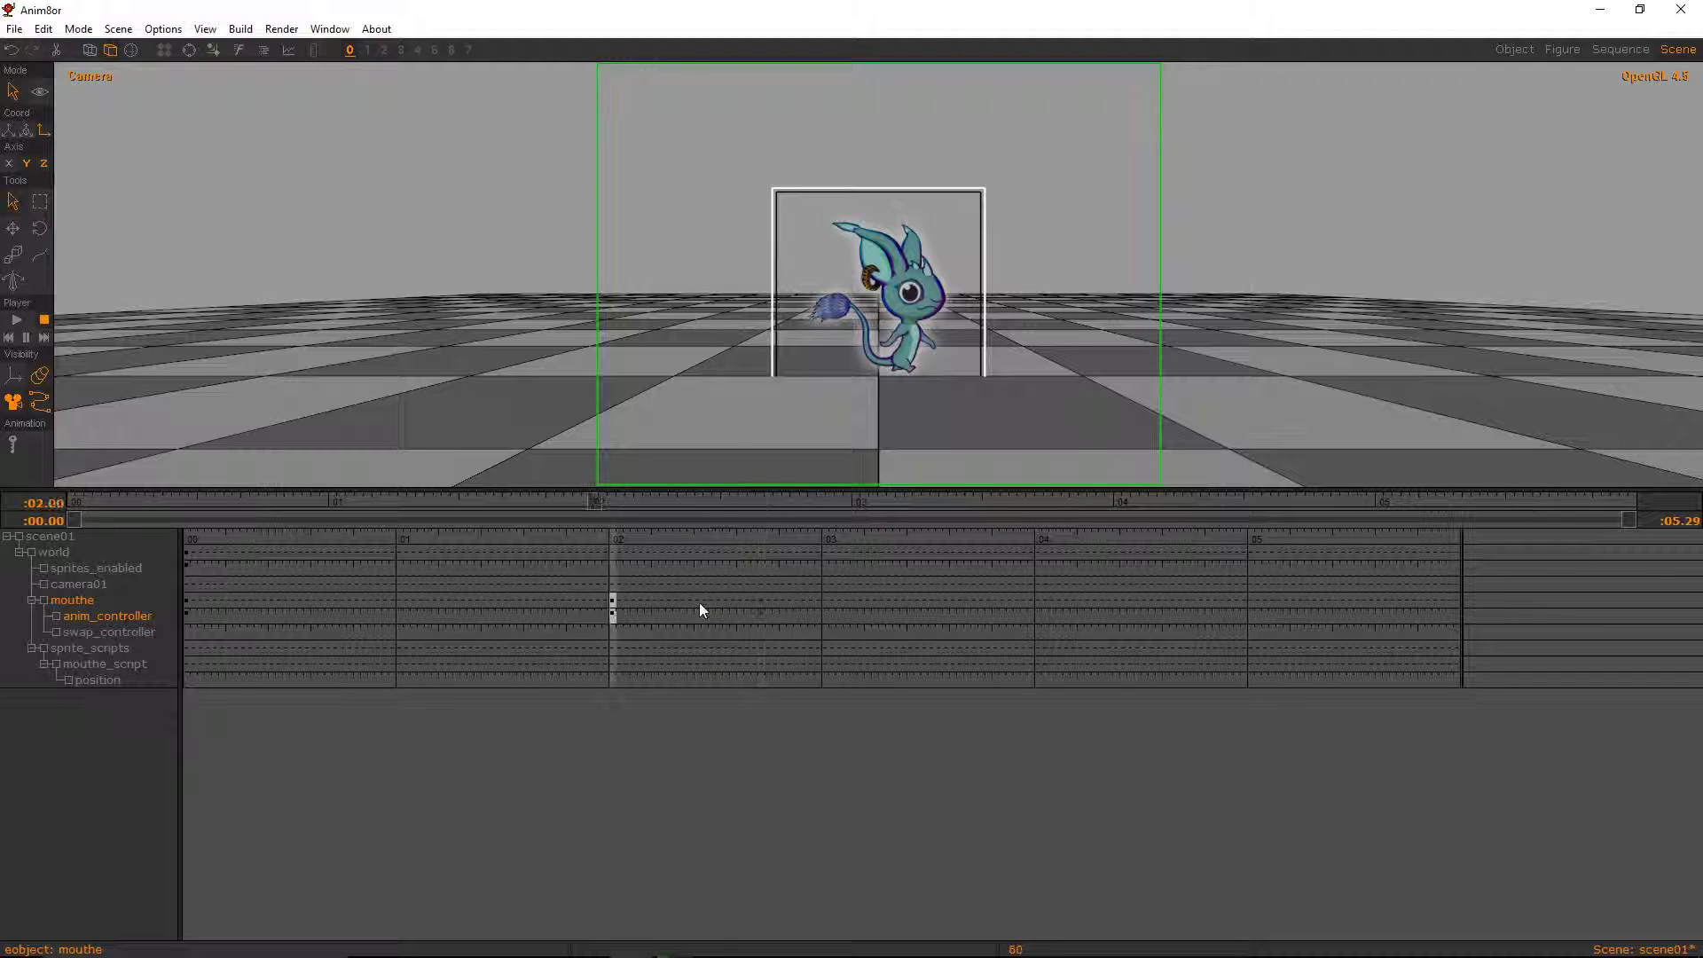
double_click(760, 611)
click(203, 104)
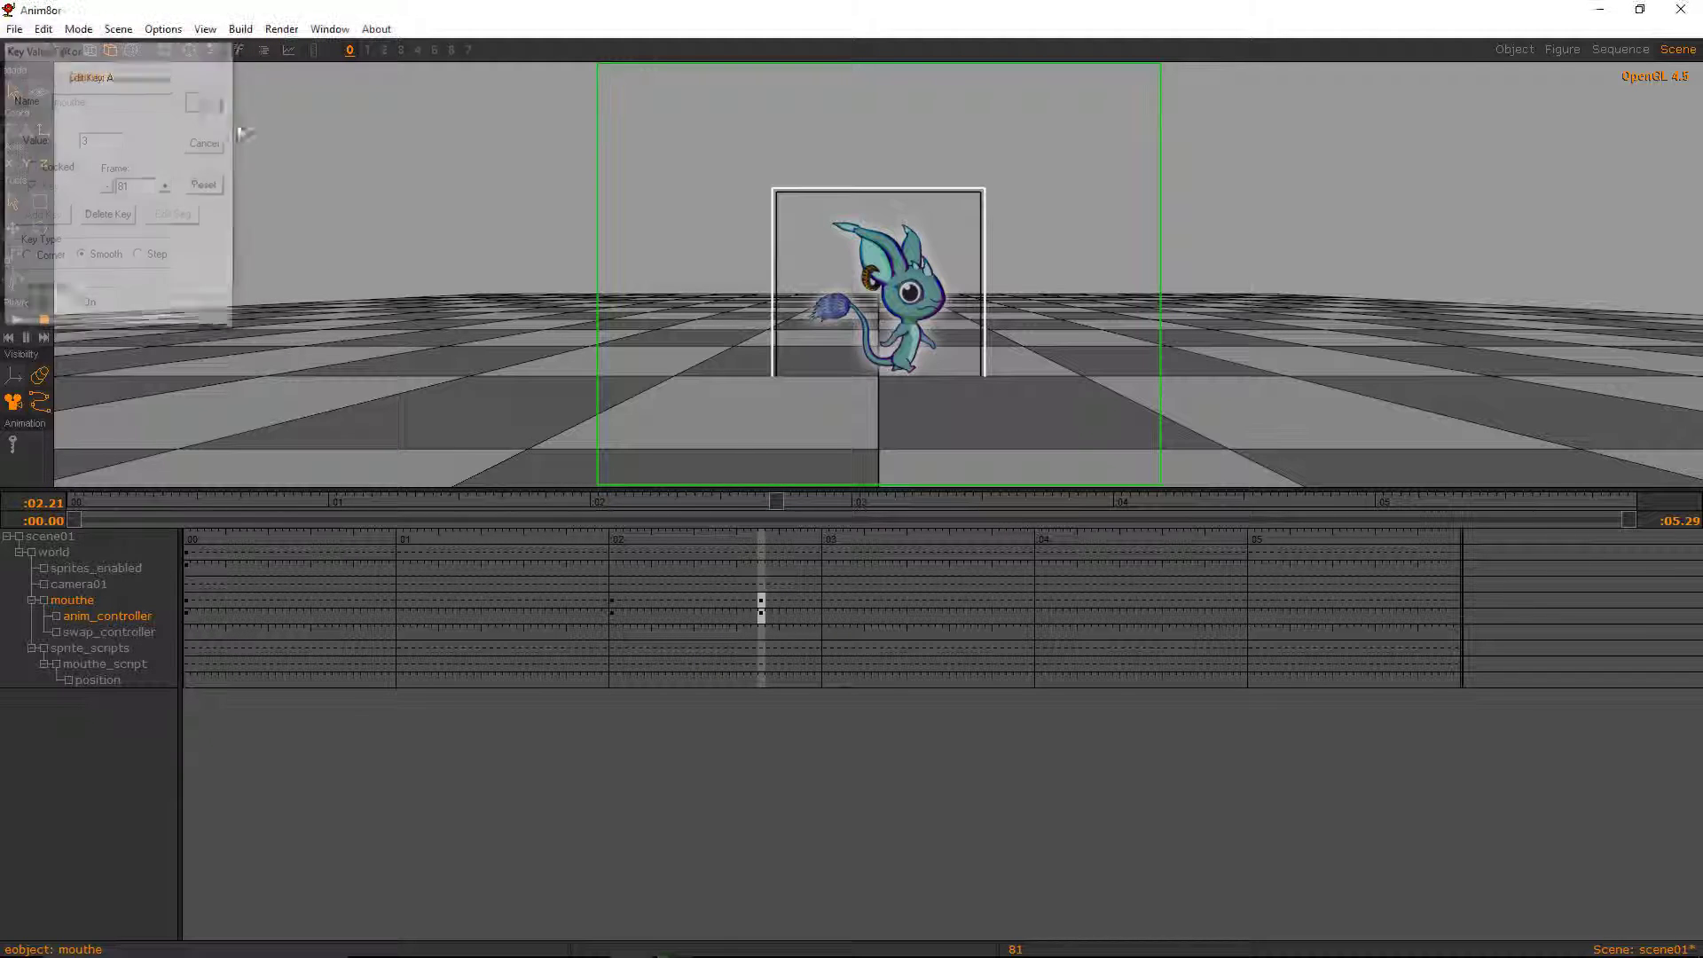
click(867, 627)
click(756, 621)
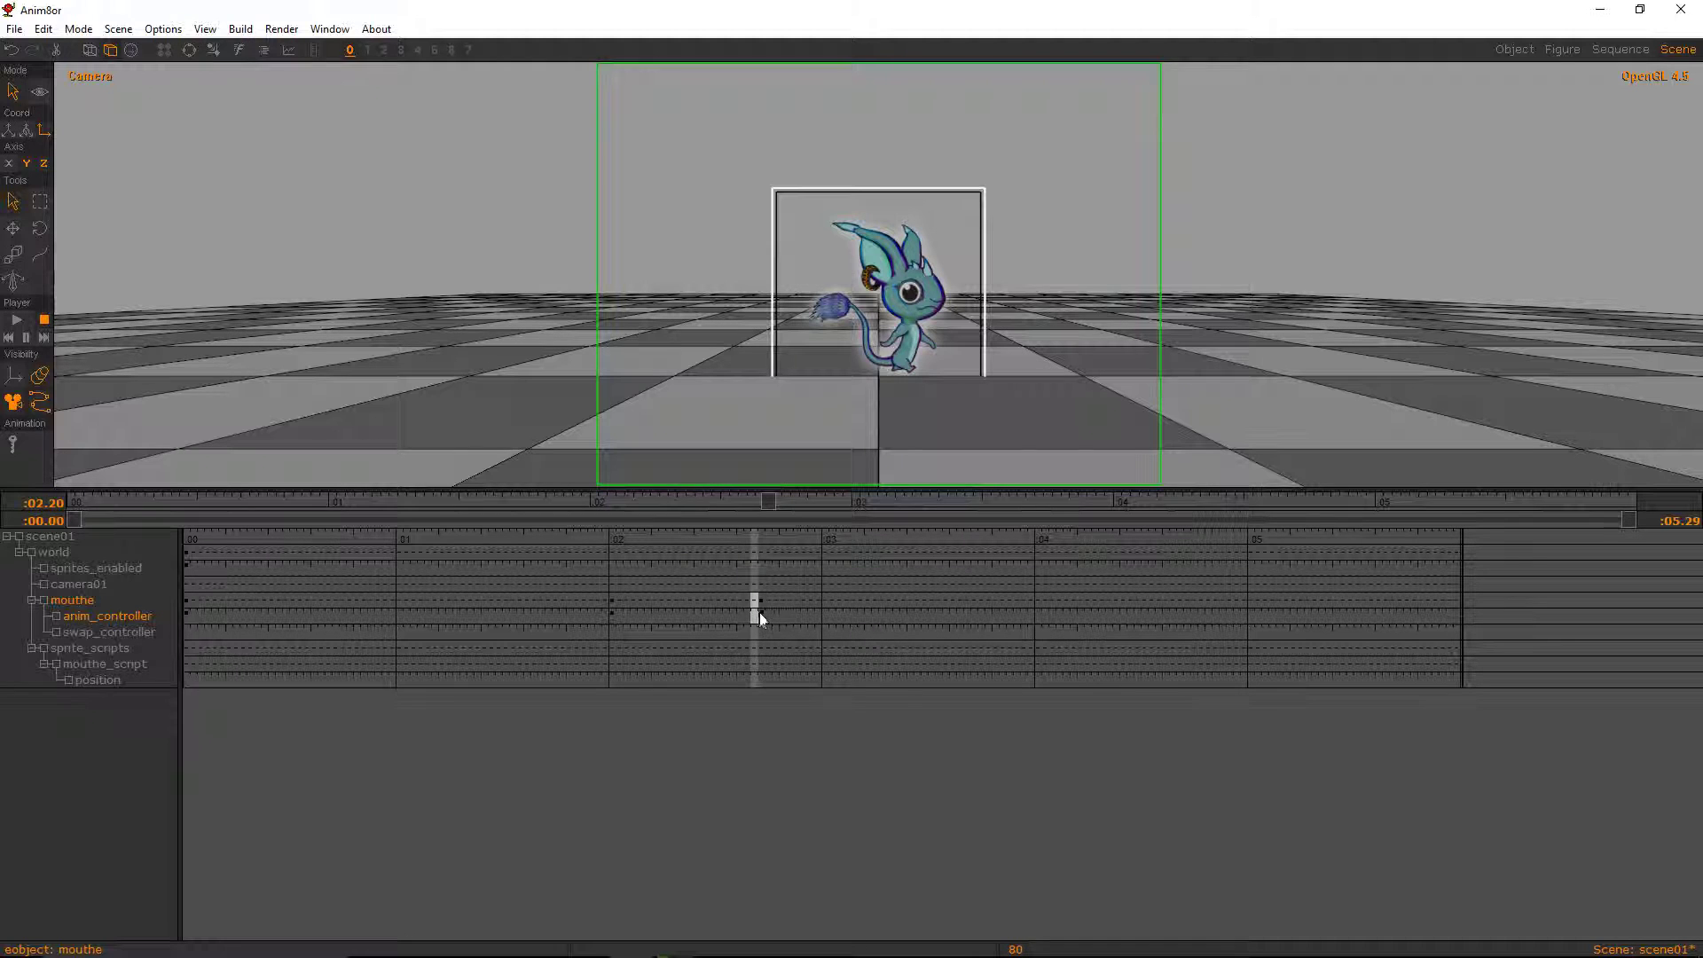
click(760, 618)
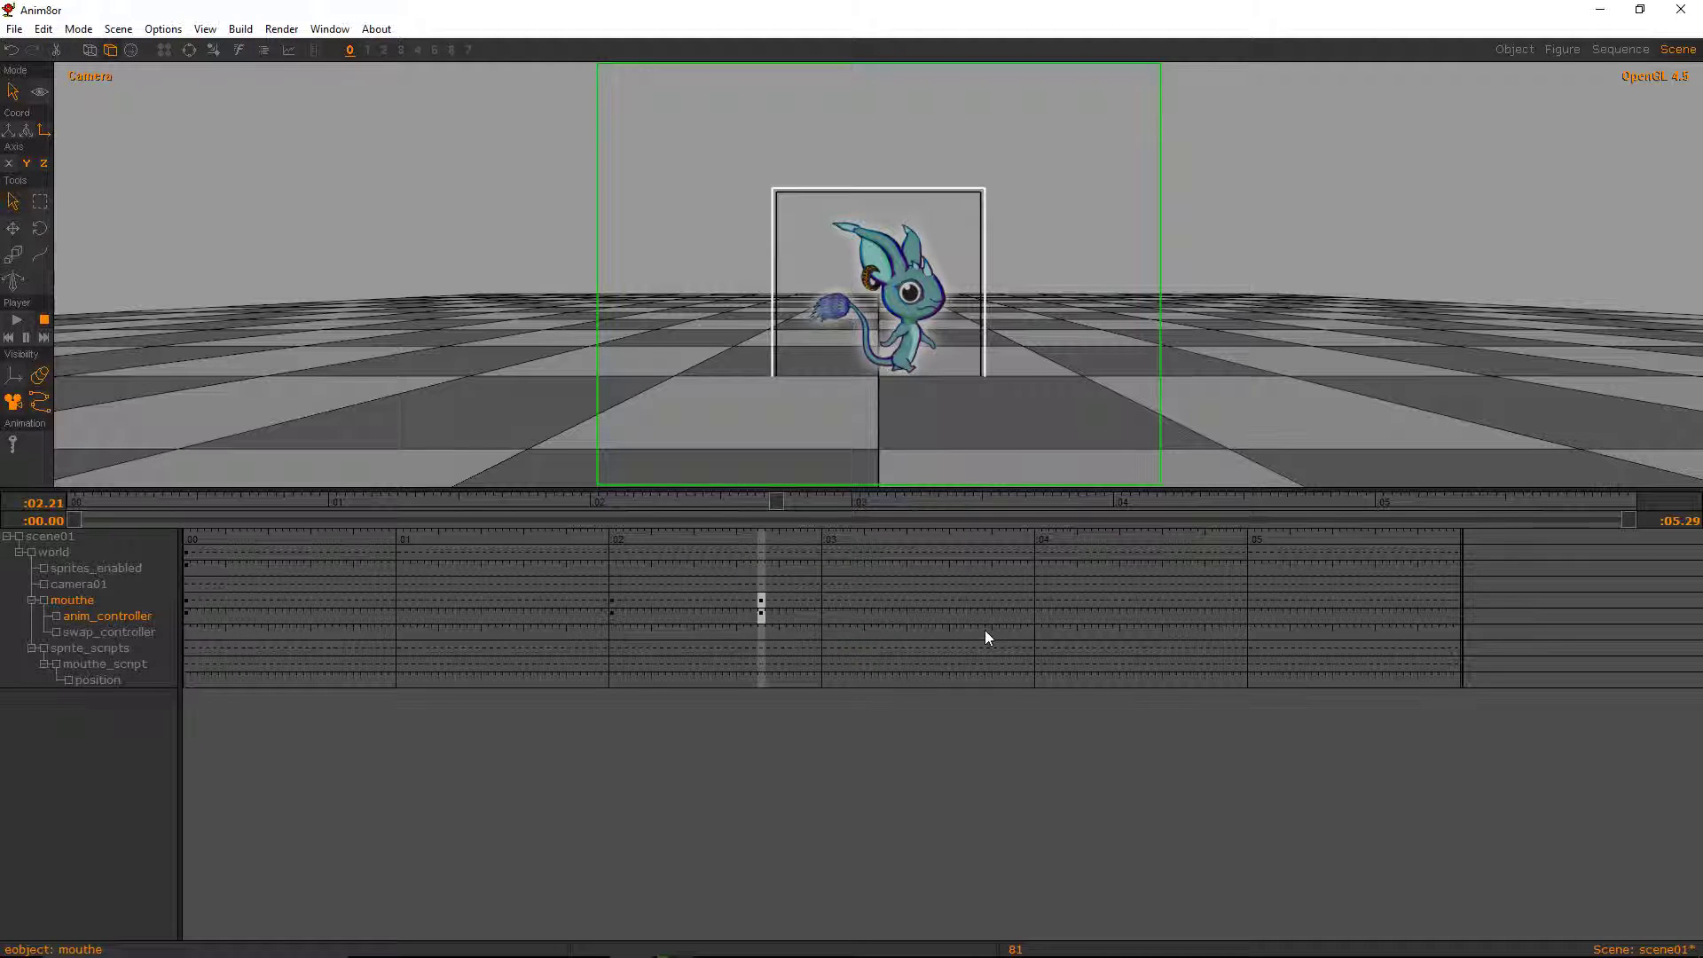
click(1023, 619)
drag(766, 619, 1040, 615)
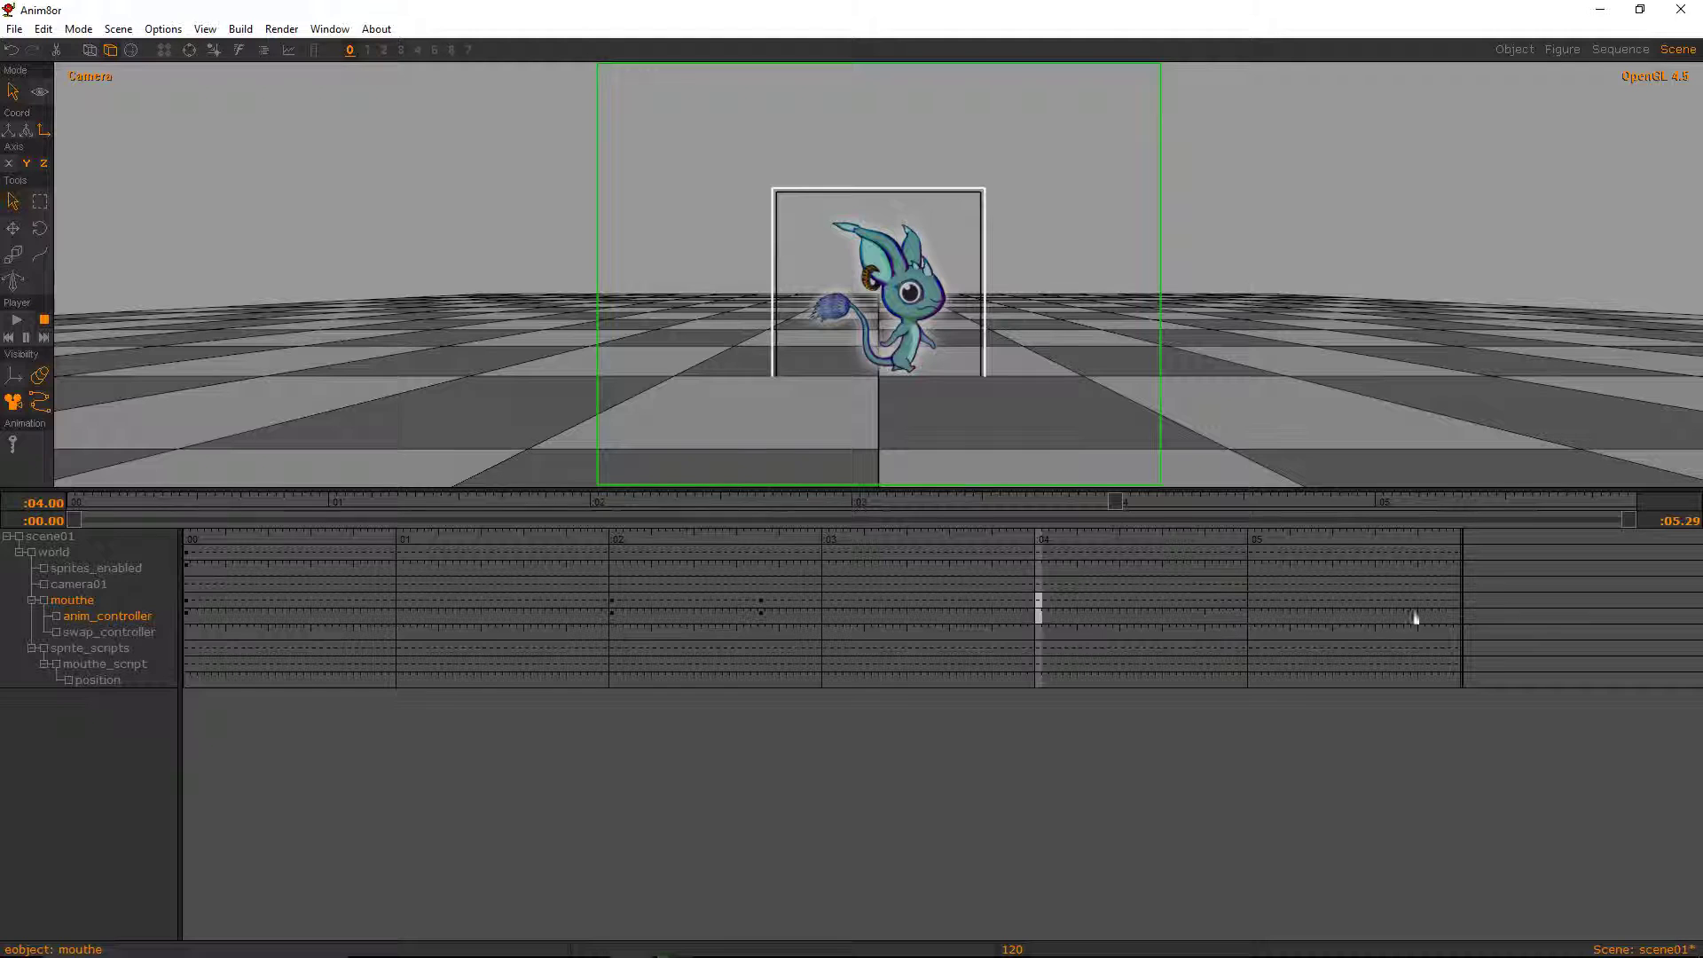
- Add a key with value 6.3 to mouthe's anim_controller at frame 179
double_click(1456, 612)
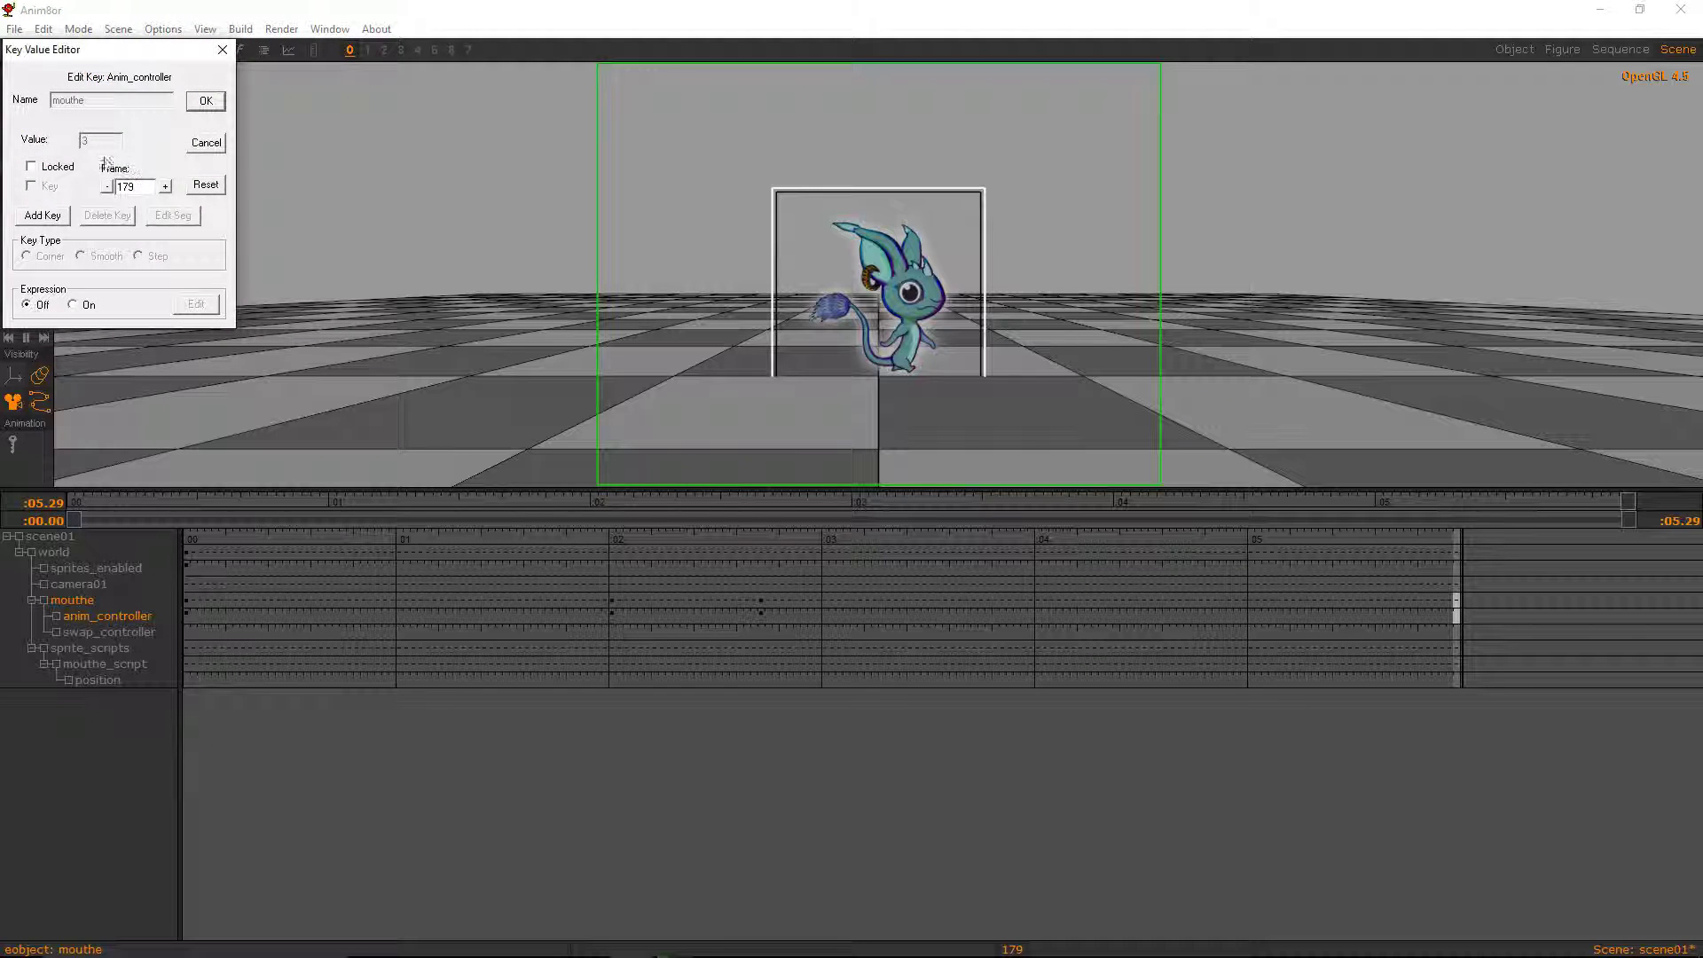
click(43, 215)
drag(95, 140, 77, 146)
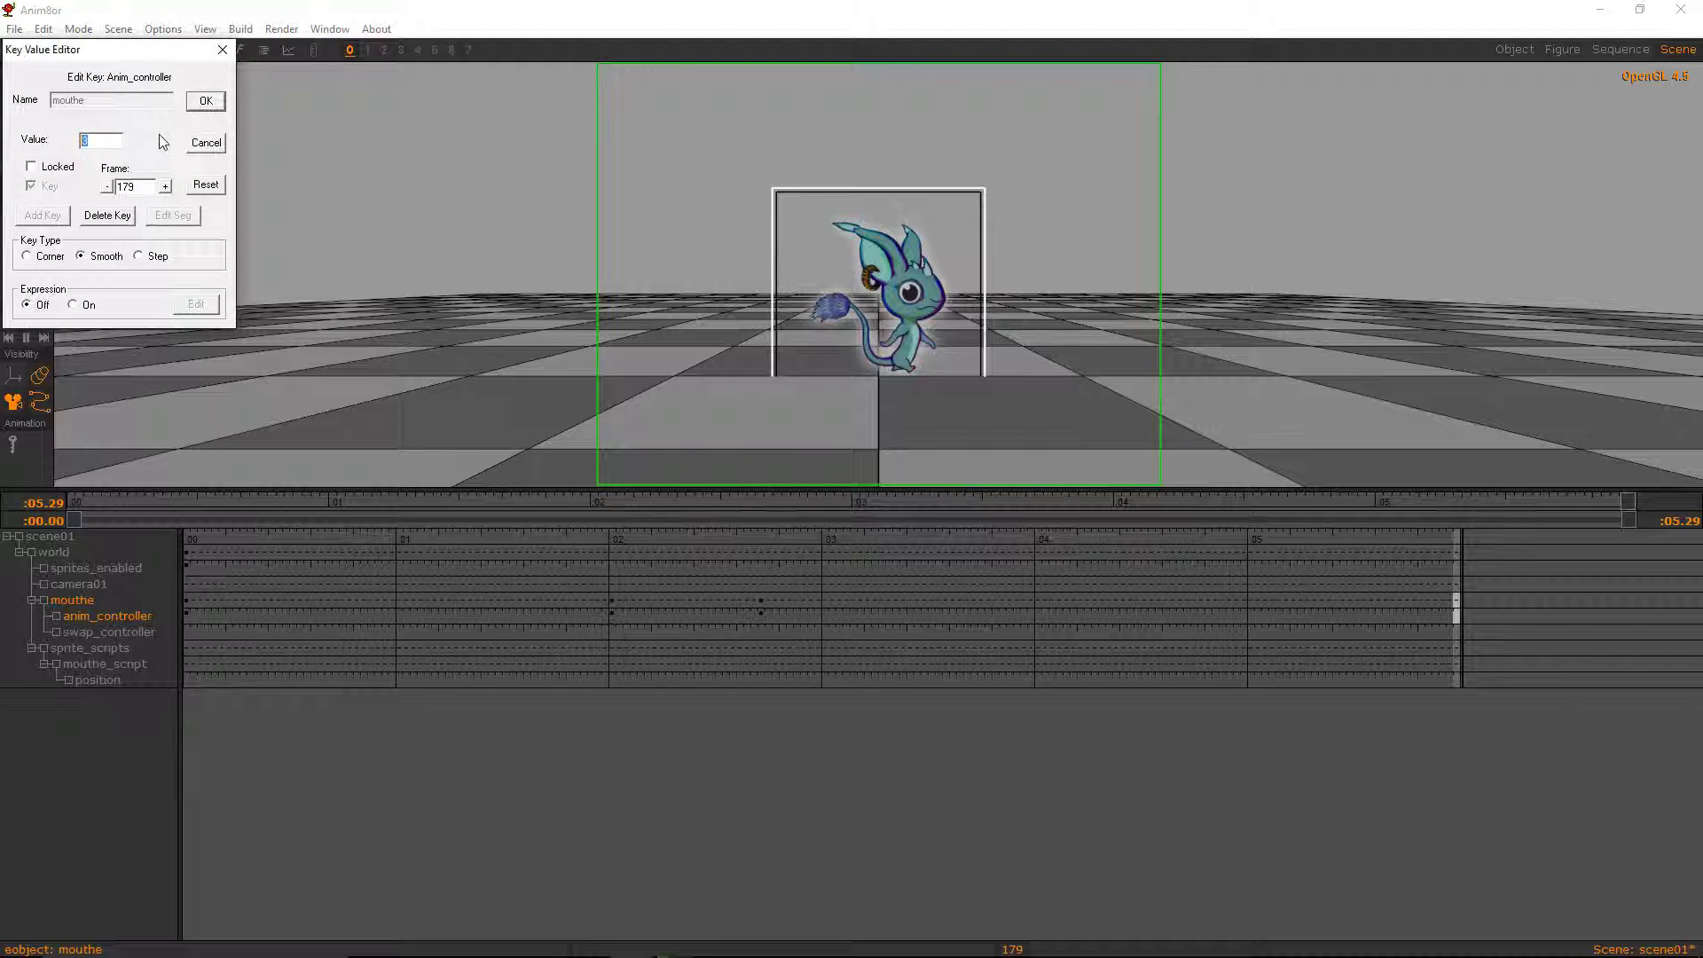
text(6.3)
click(207, 104)
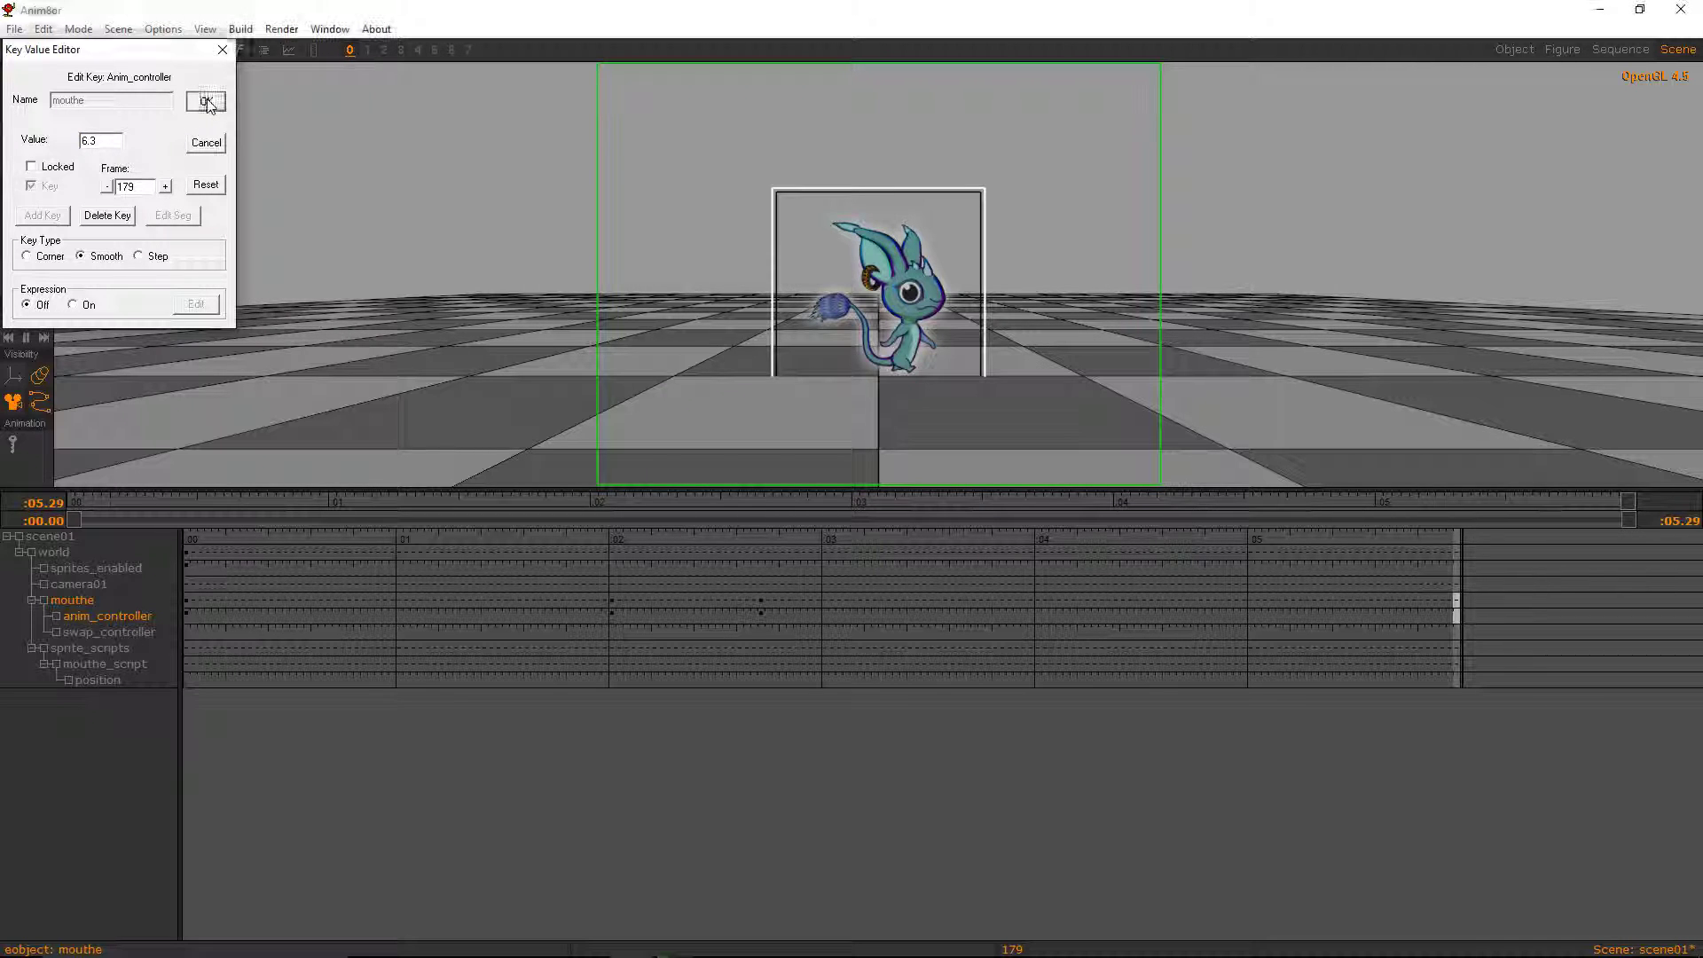
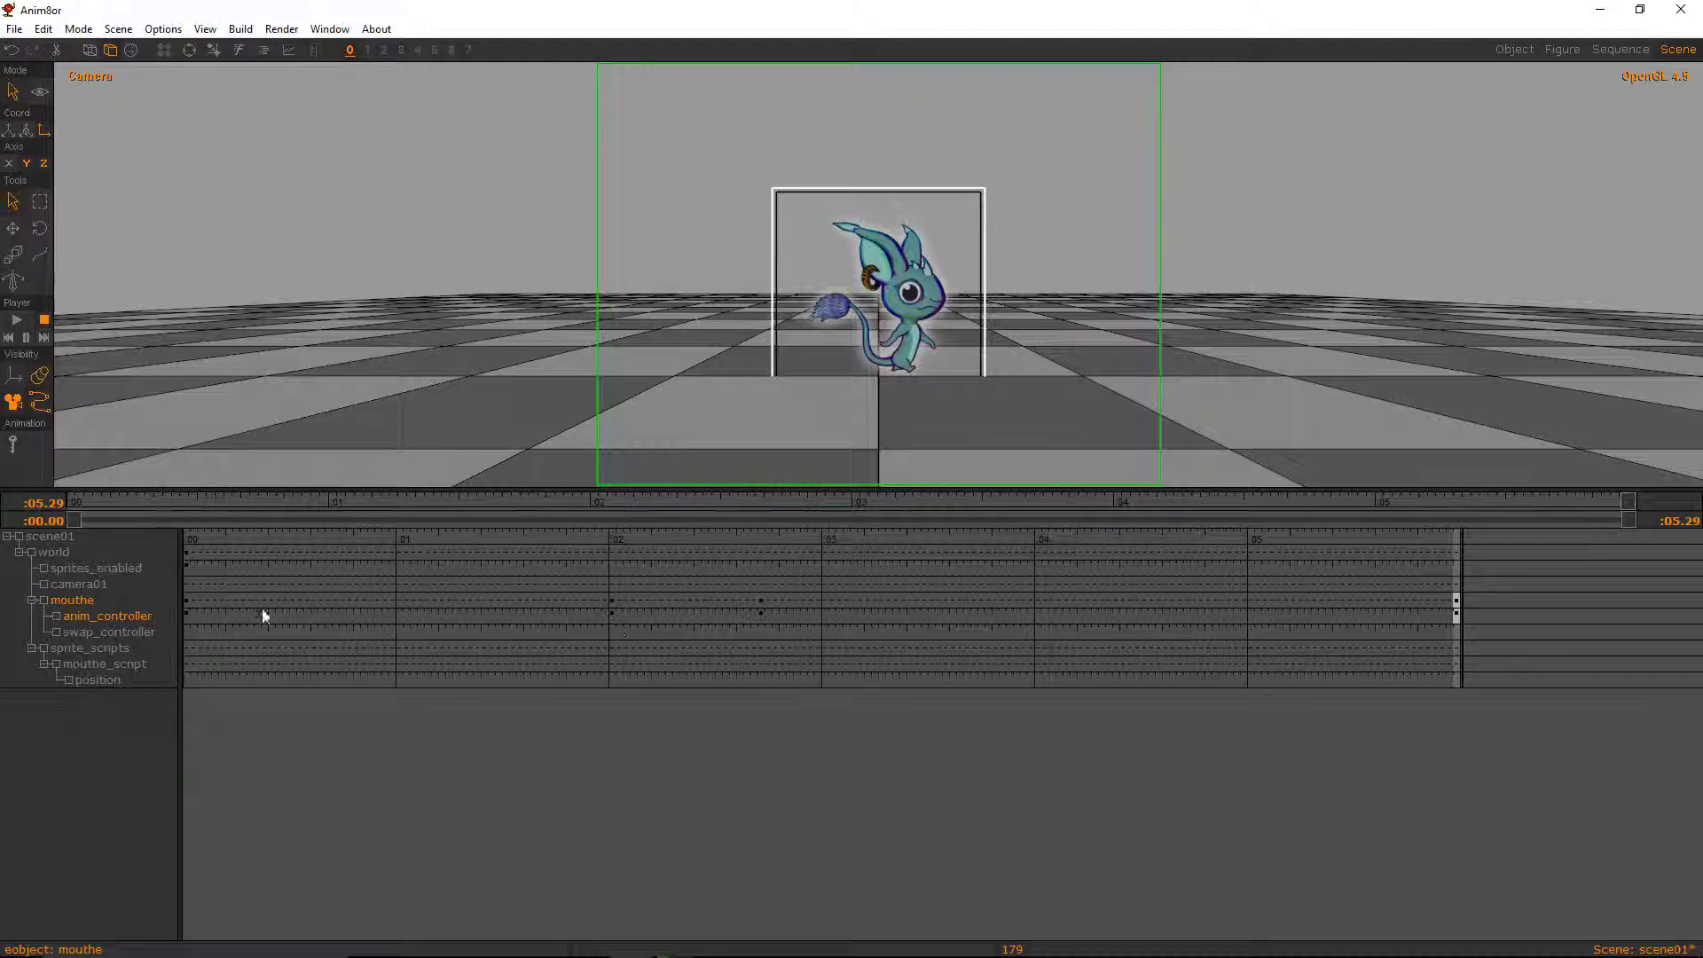
- Check the anim_controller key at frame 81 and set the value of the frame 179 key to 100
click(761, 616)
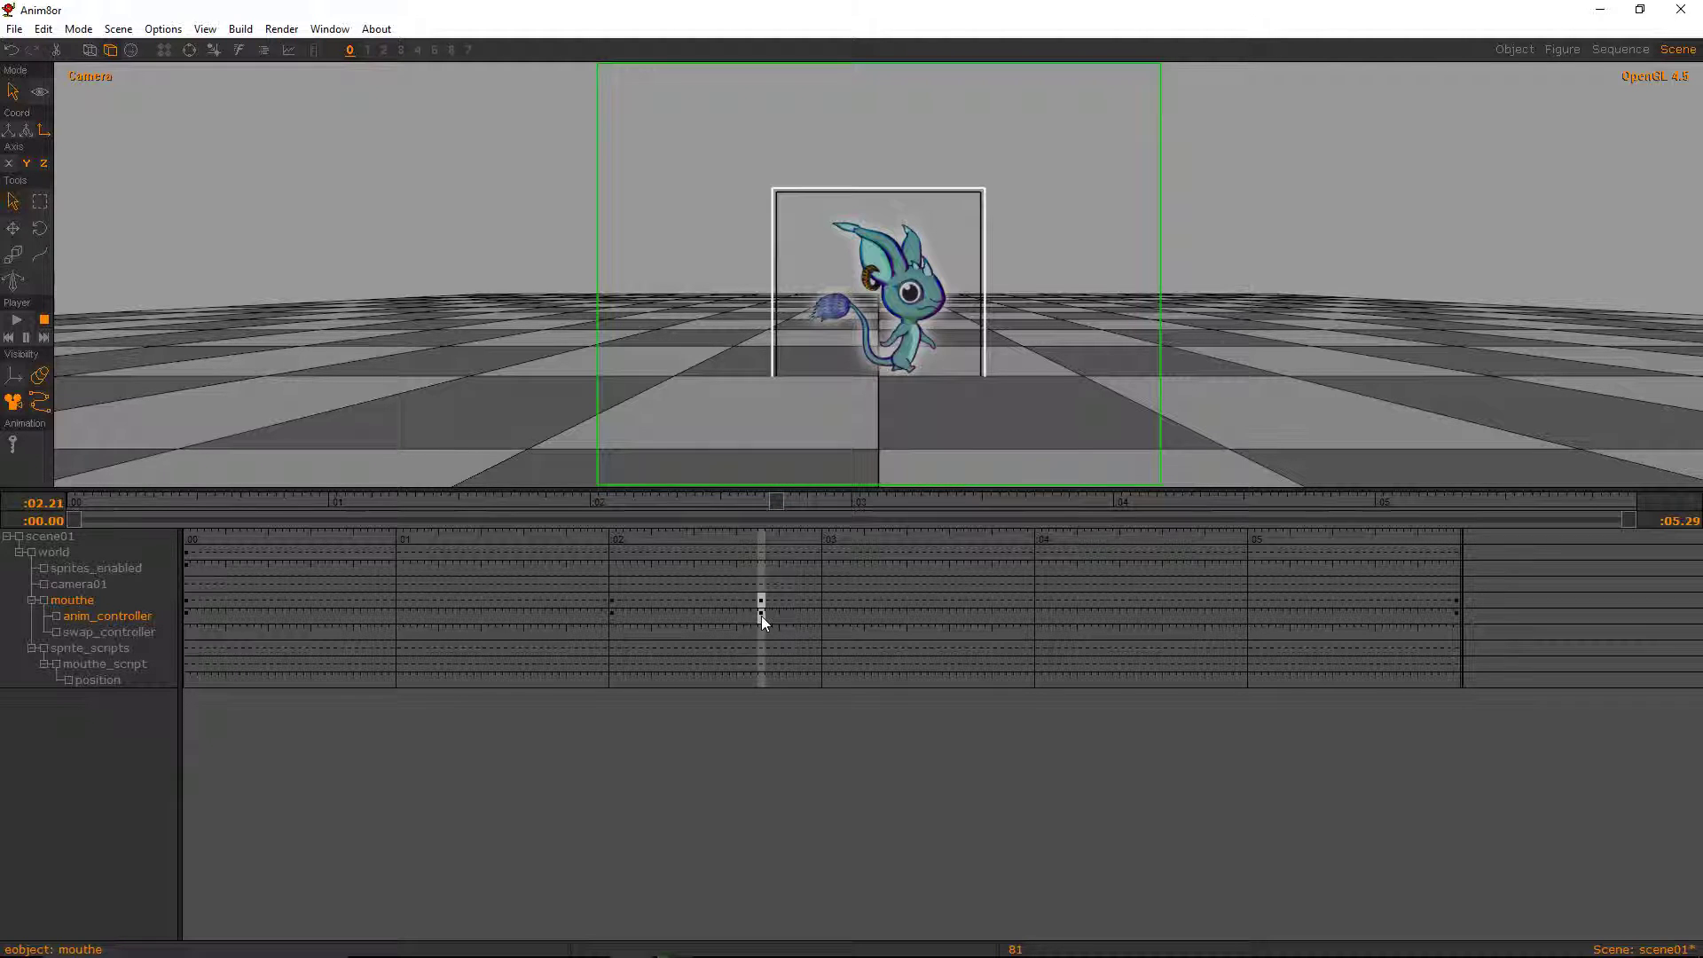
double_click(761, 616)
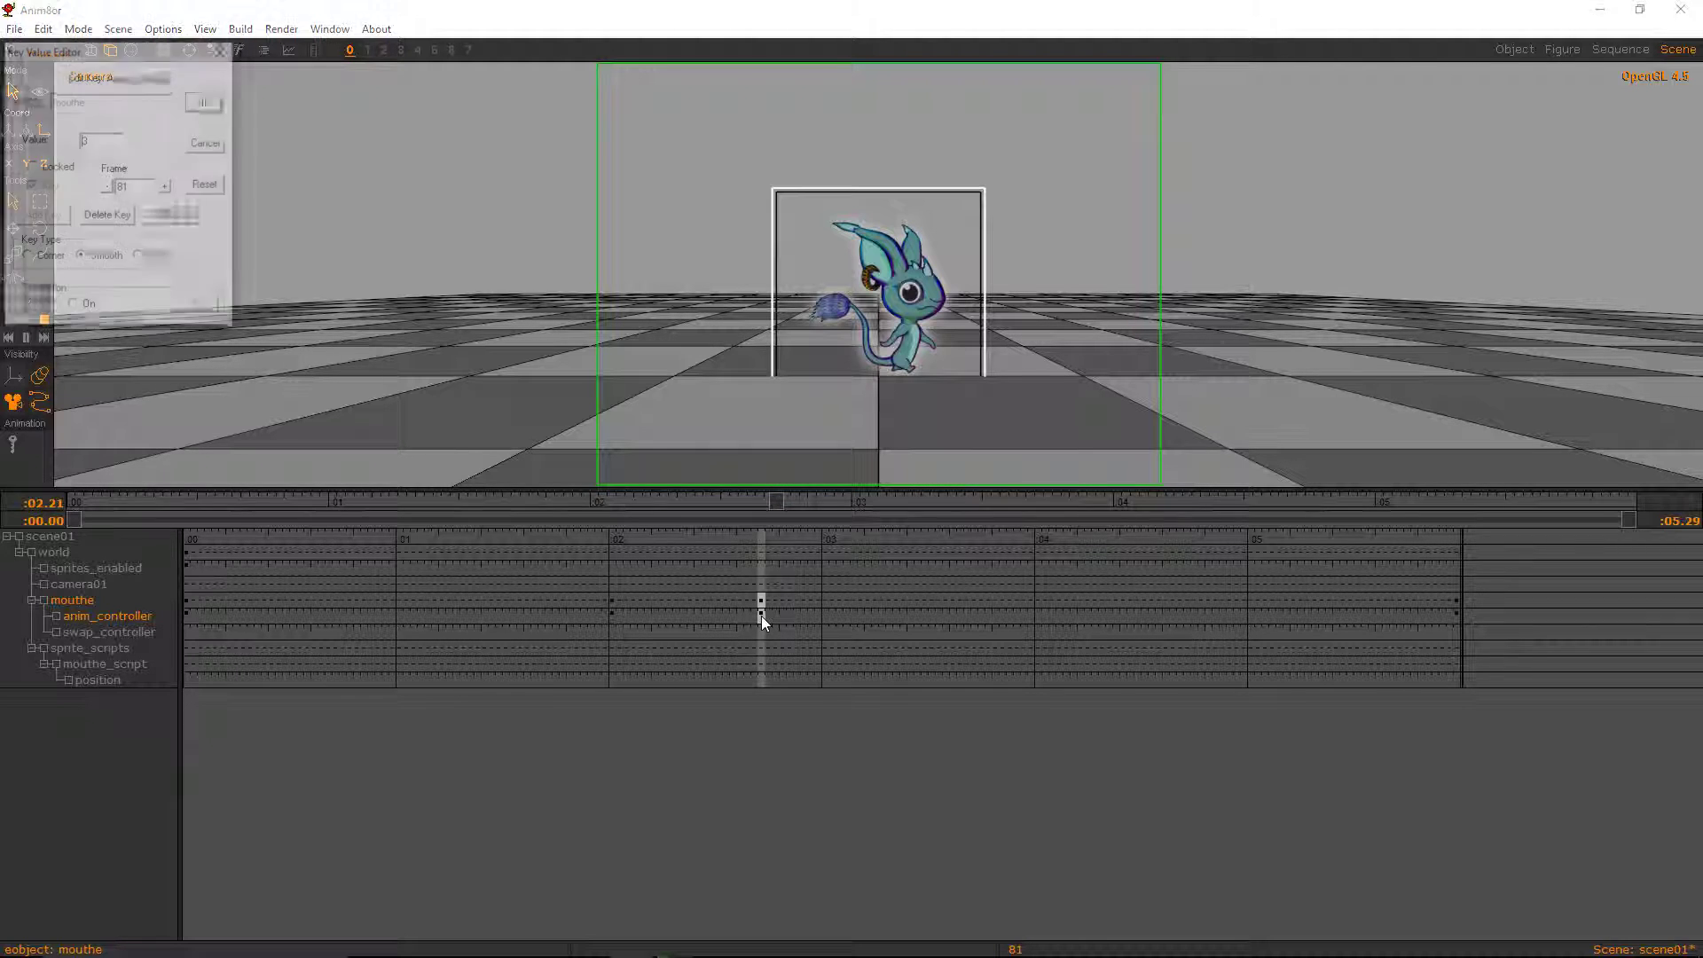
click(204, 105)
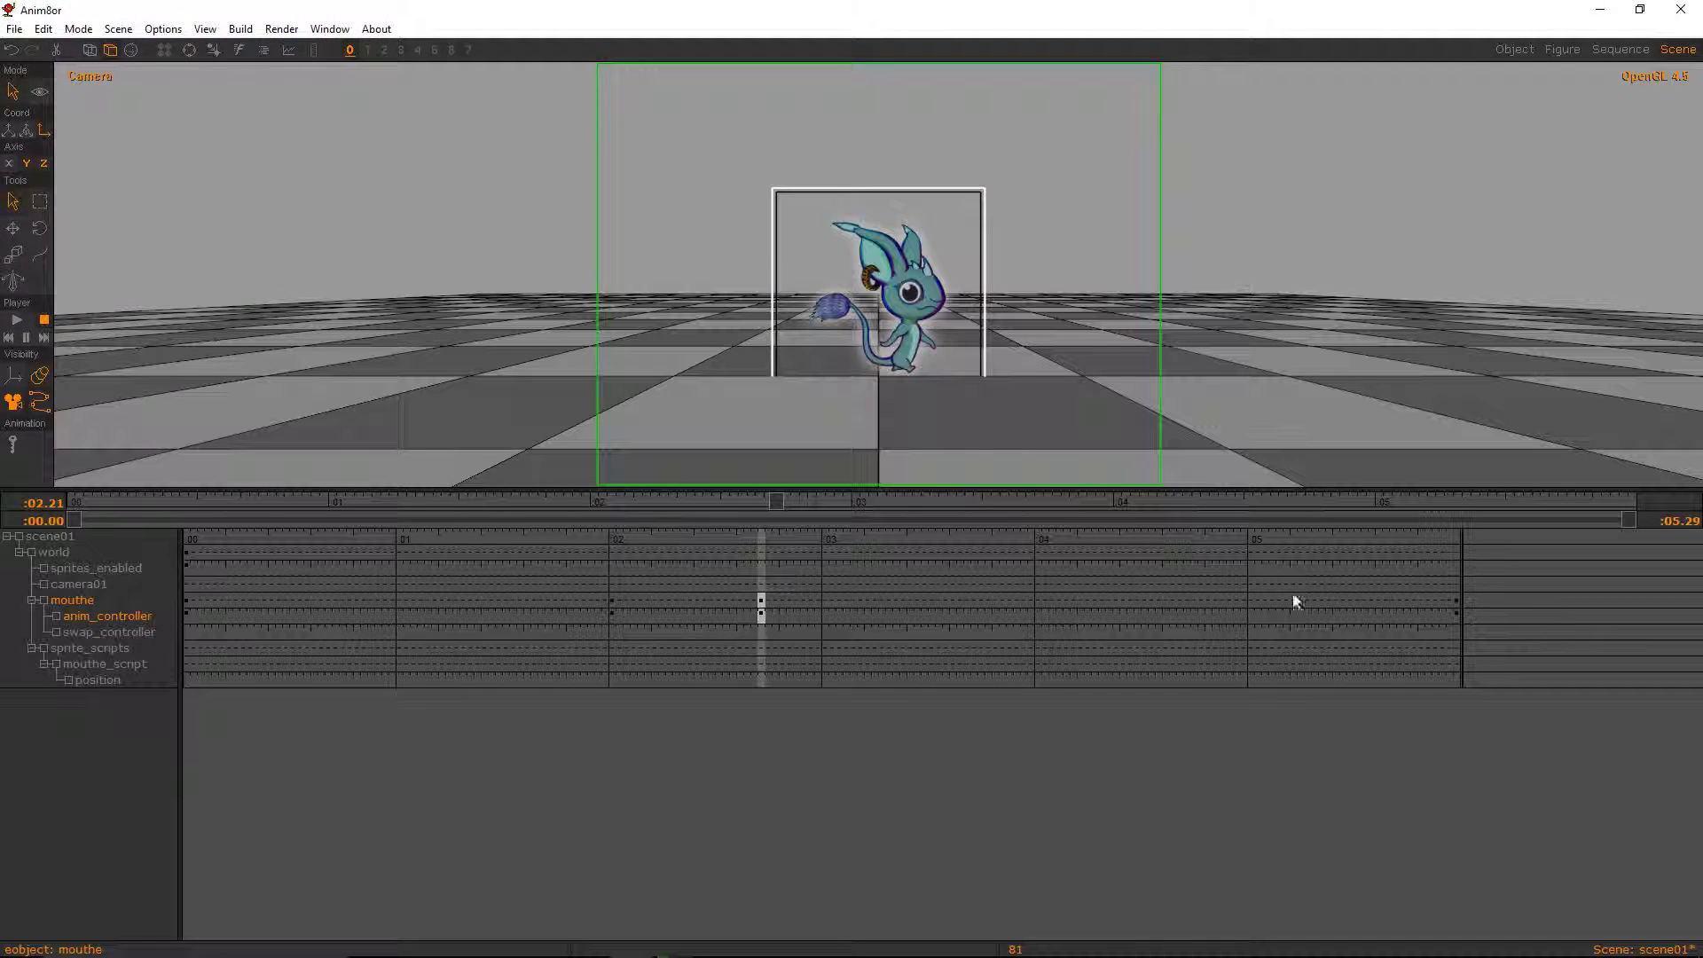
drag(823, 613, 1455, 614)
double_click(1454, 614)
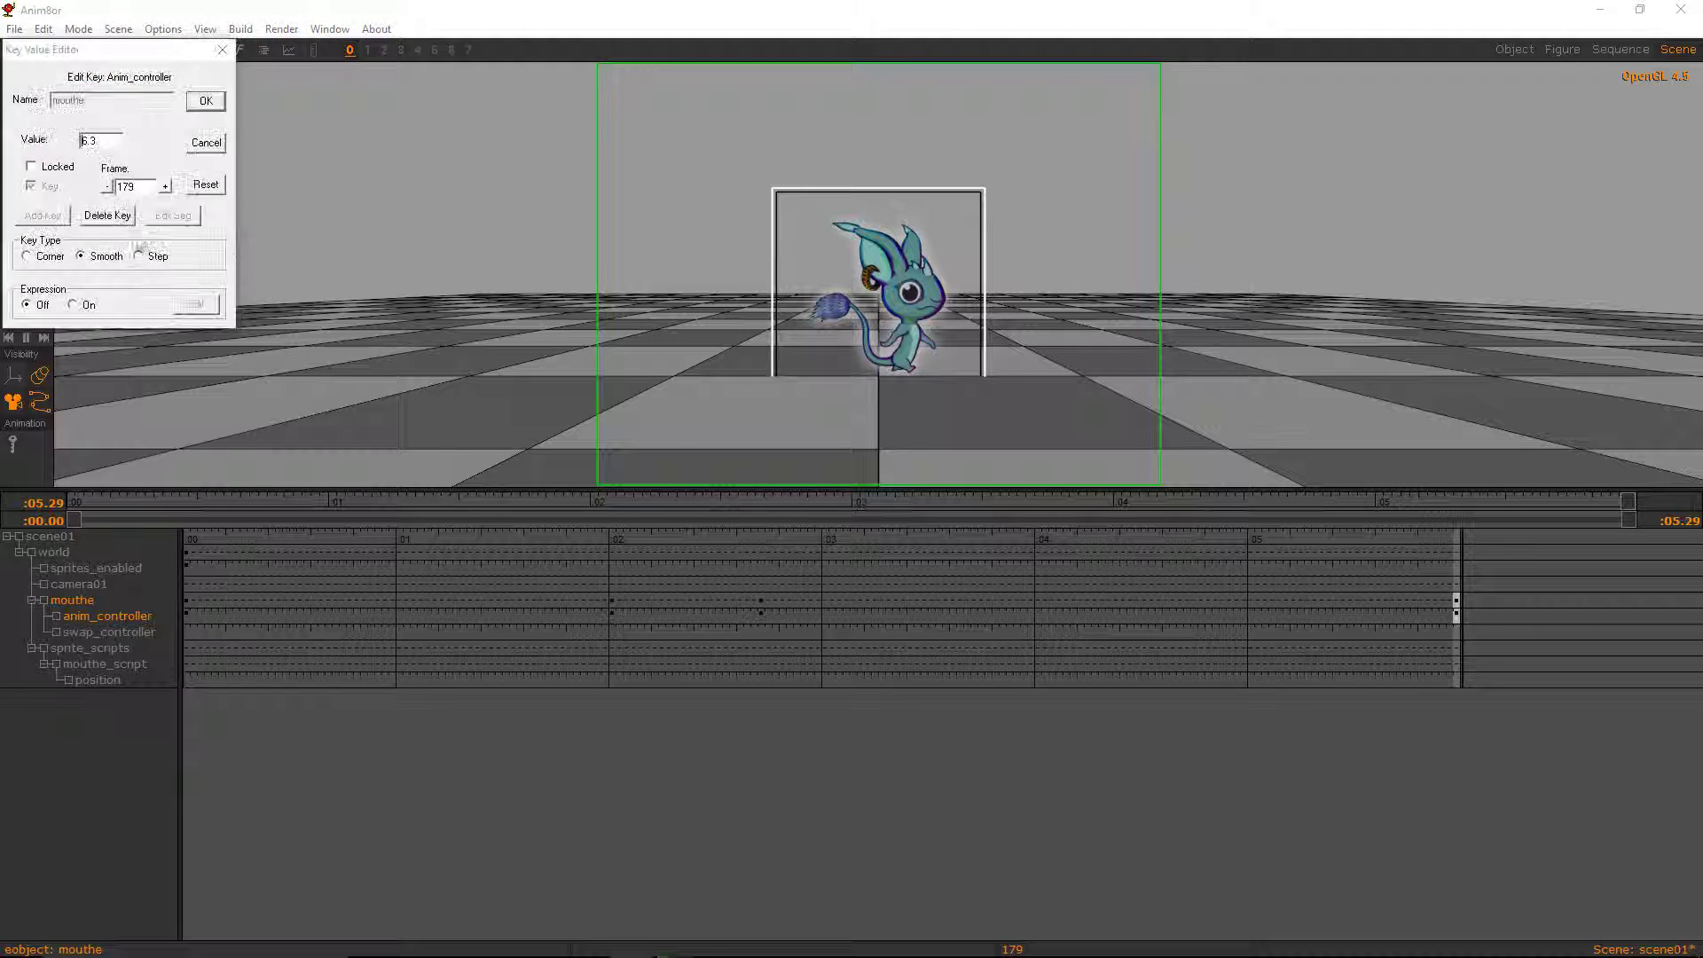
double_click(88, 142)
text(100)
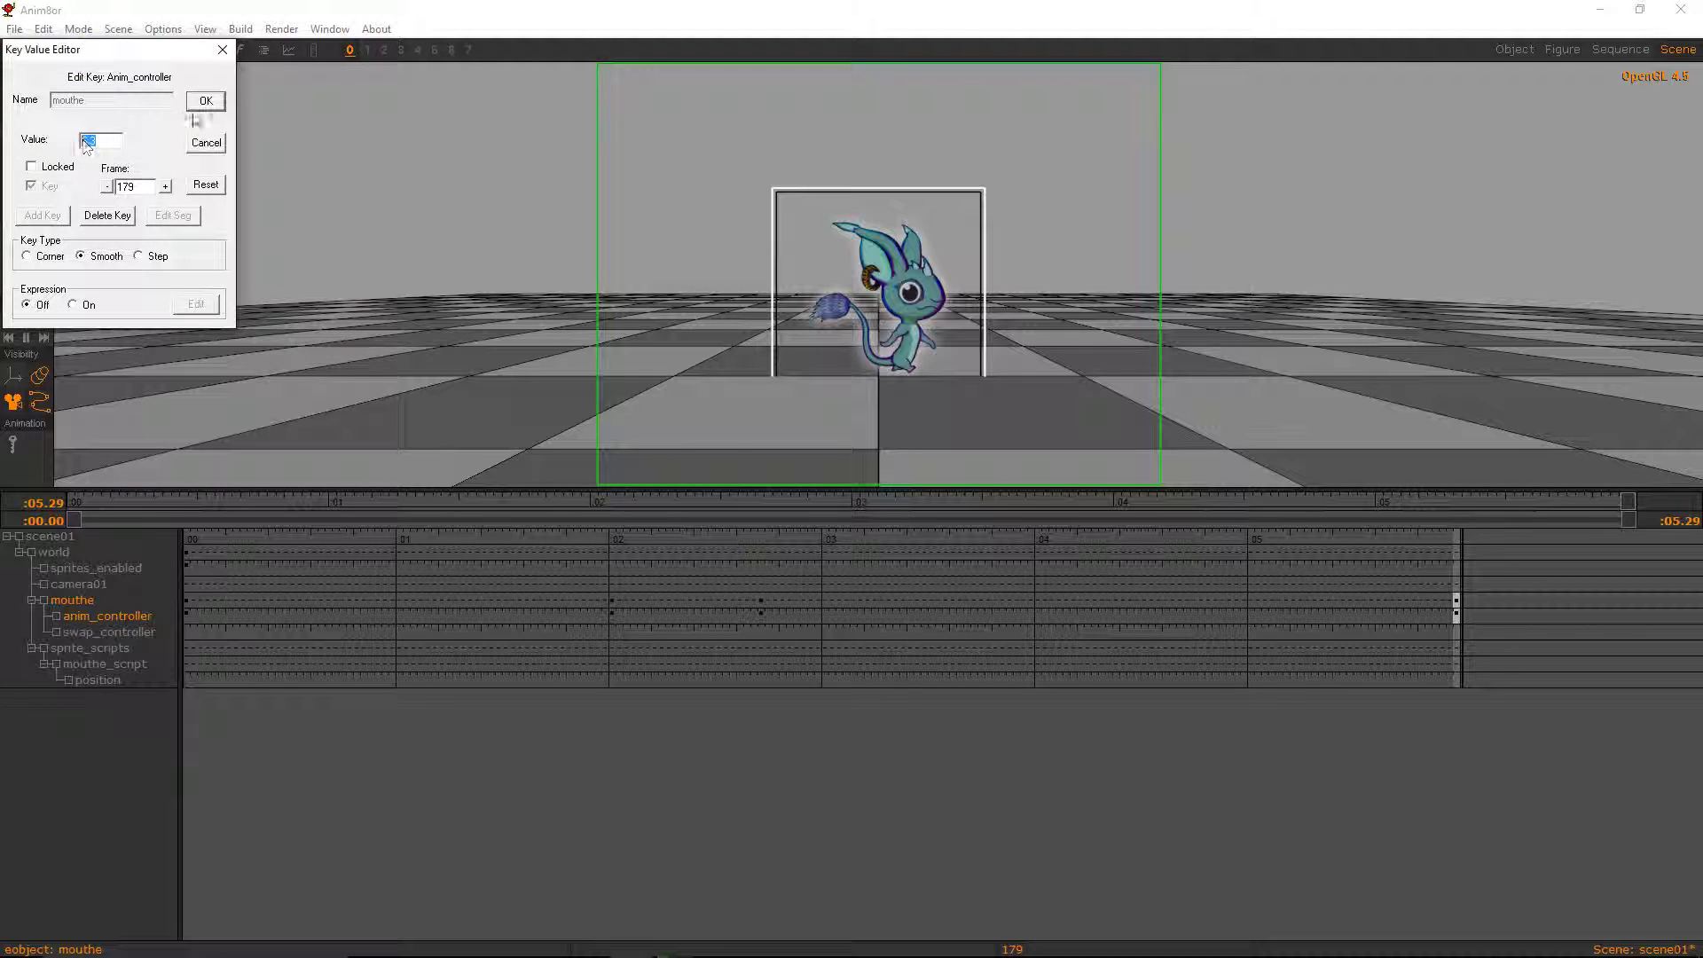
click(206, 100)
click(763, 610)
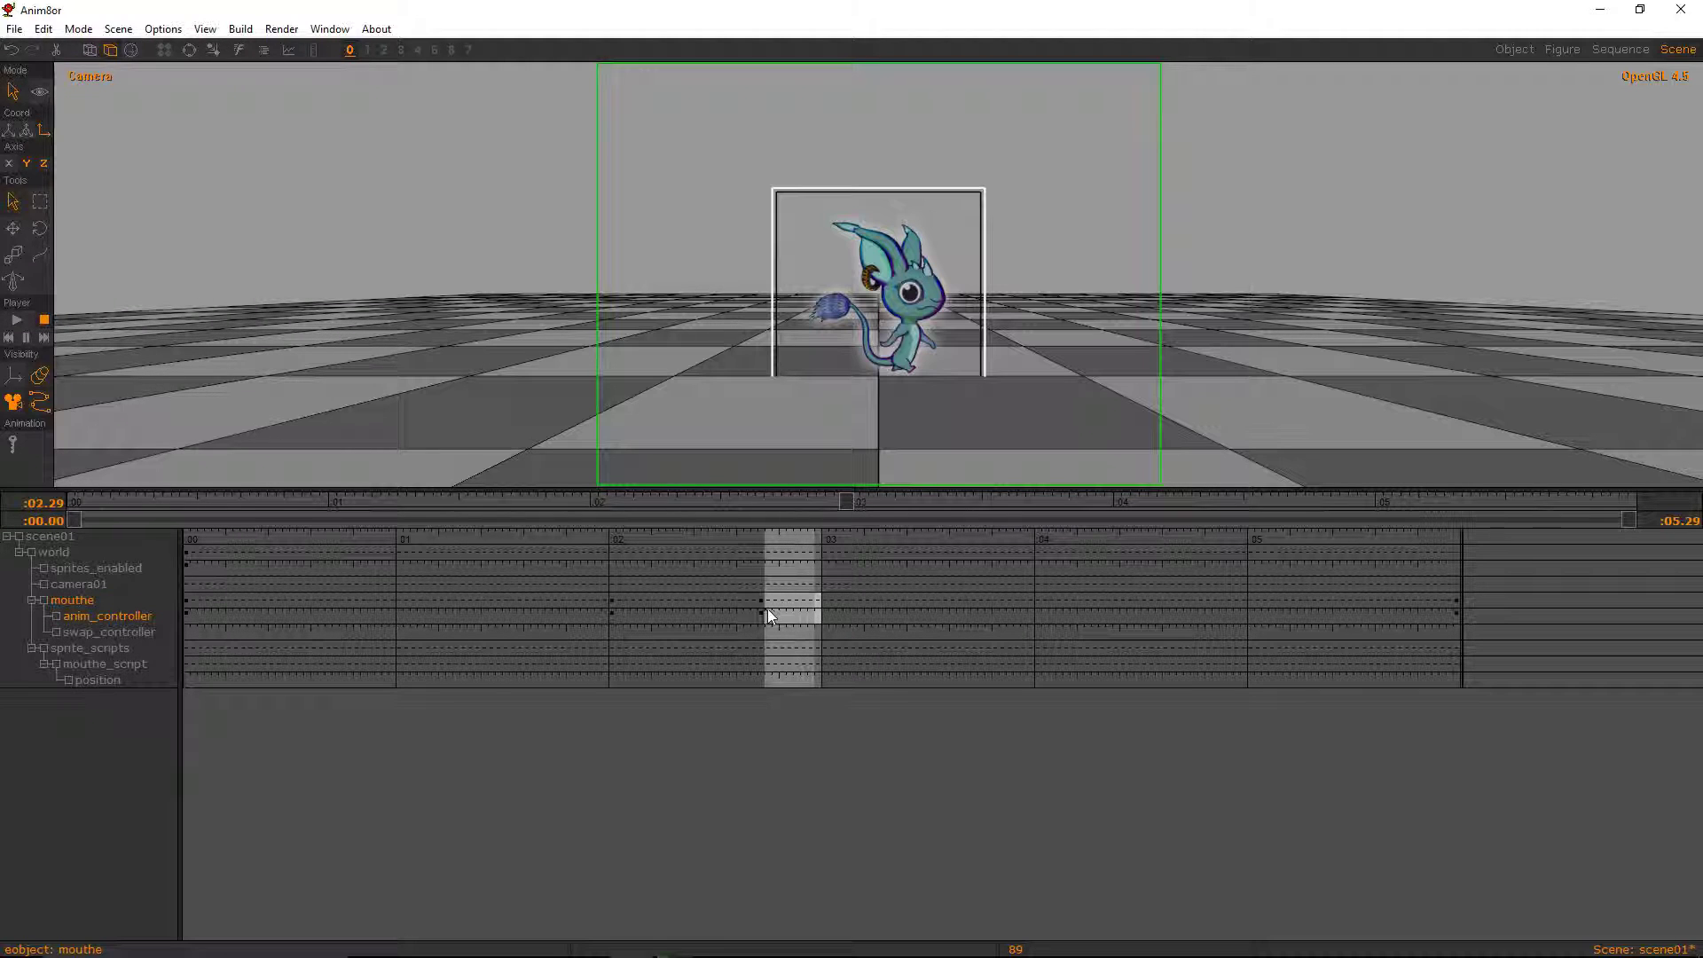
drag(761, 612, 1455, 621)
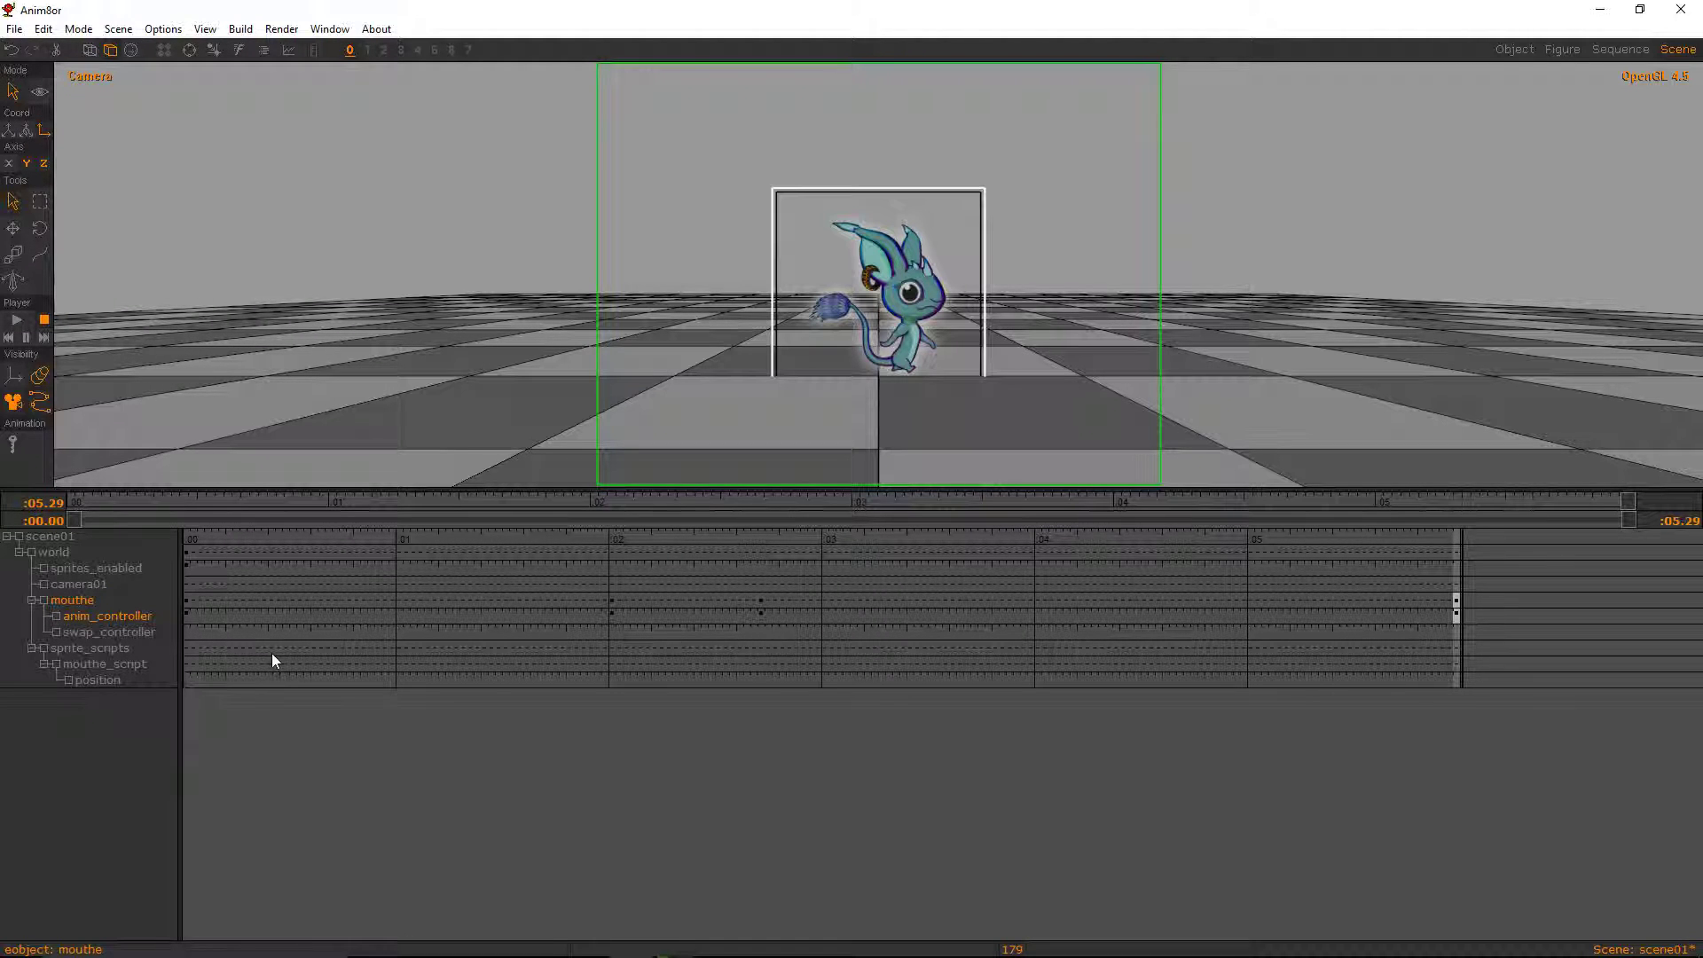
drag(213, 610, 893, 616)
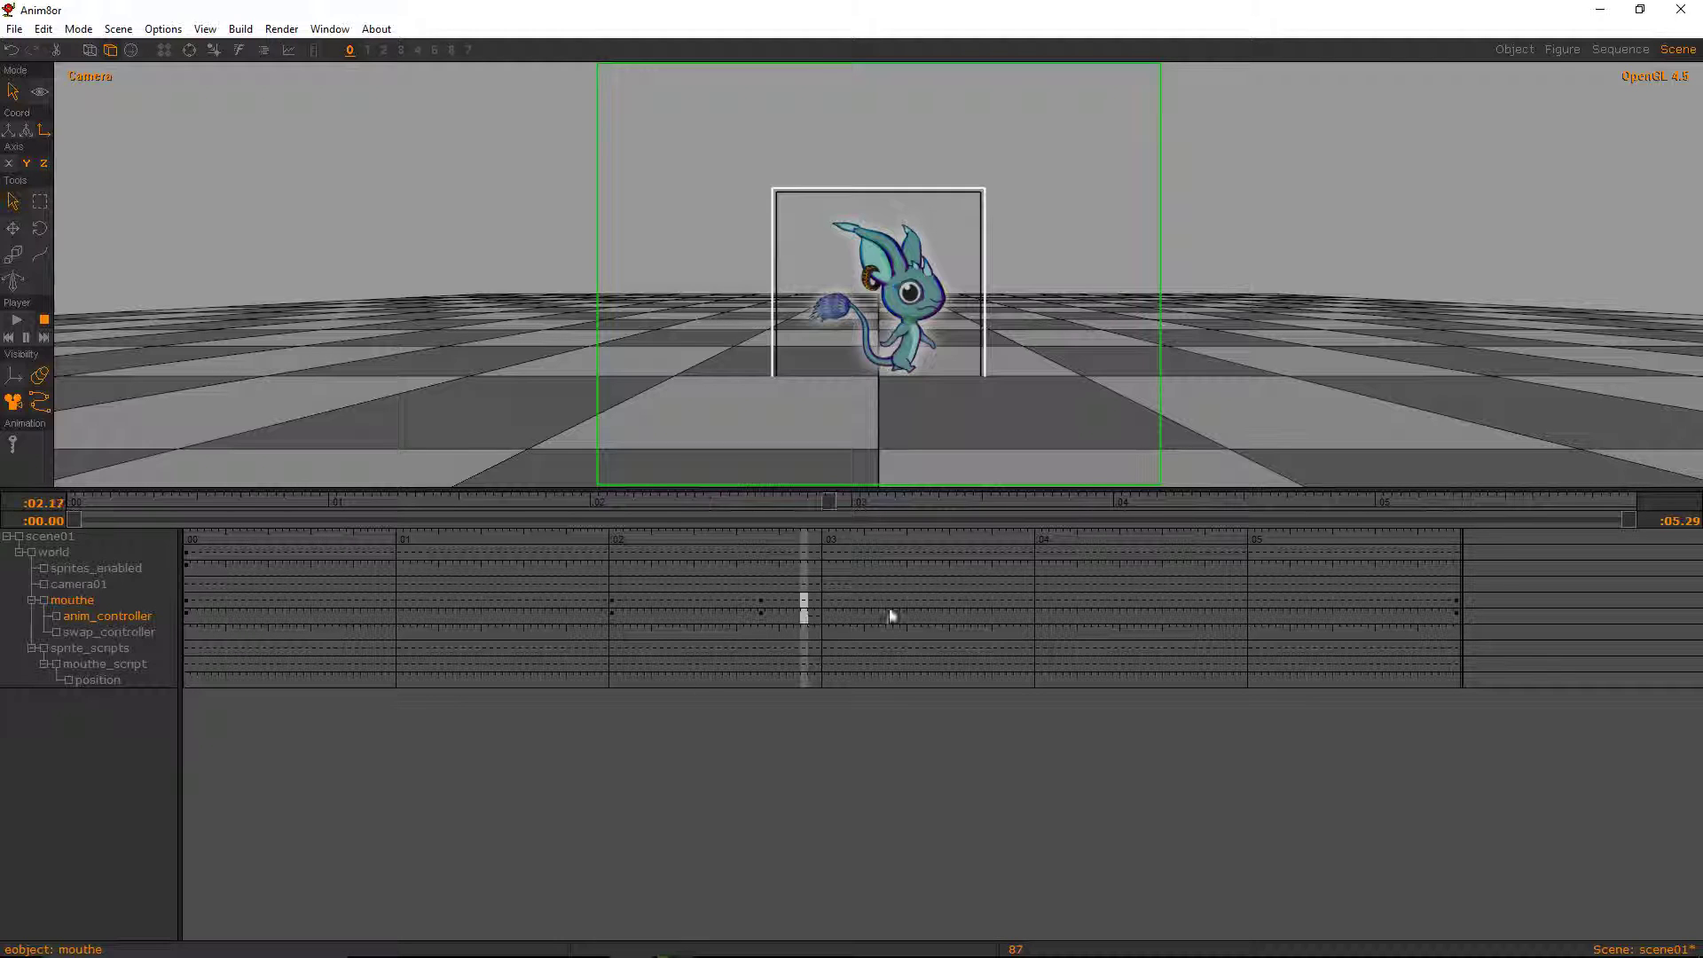
- Add a key with value 0 to mouthe's swap_controller at frame 0
click(104, 631)
double_click(187, 630)
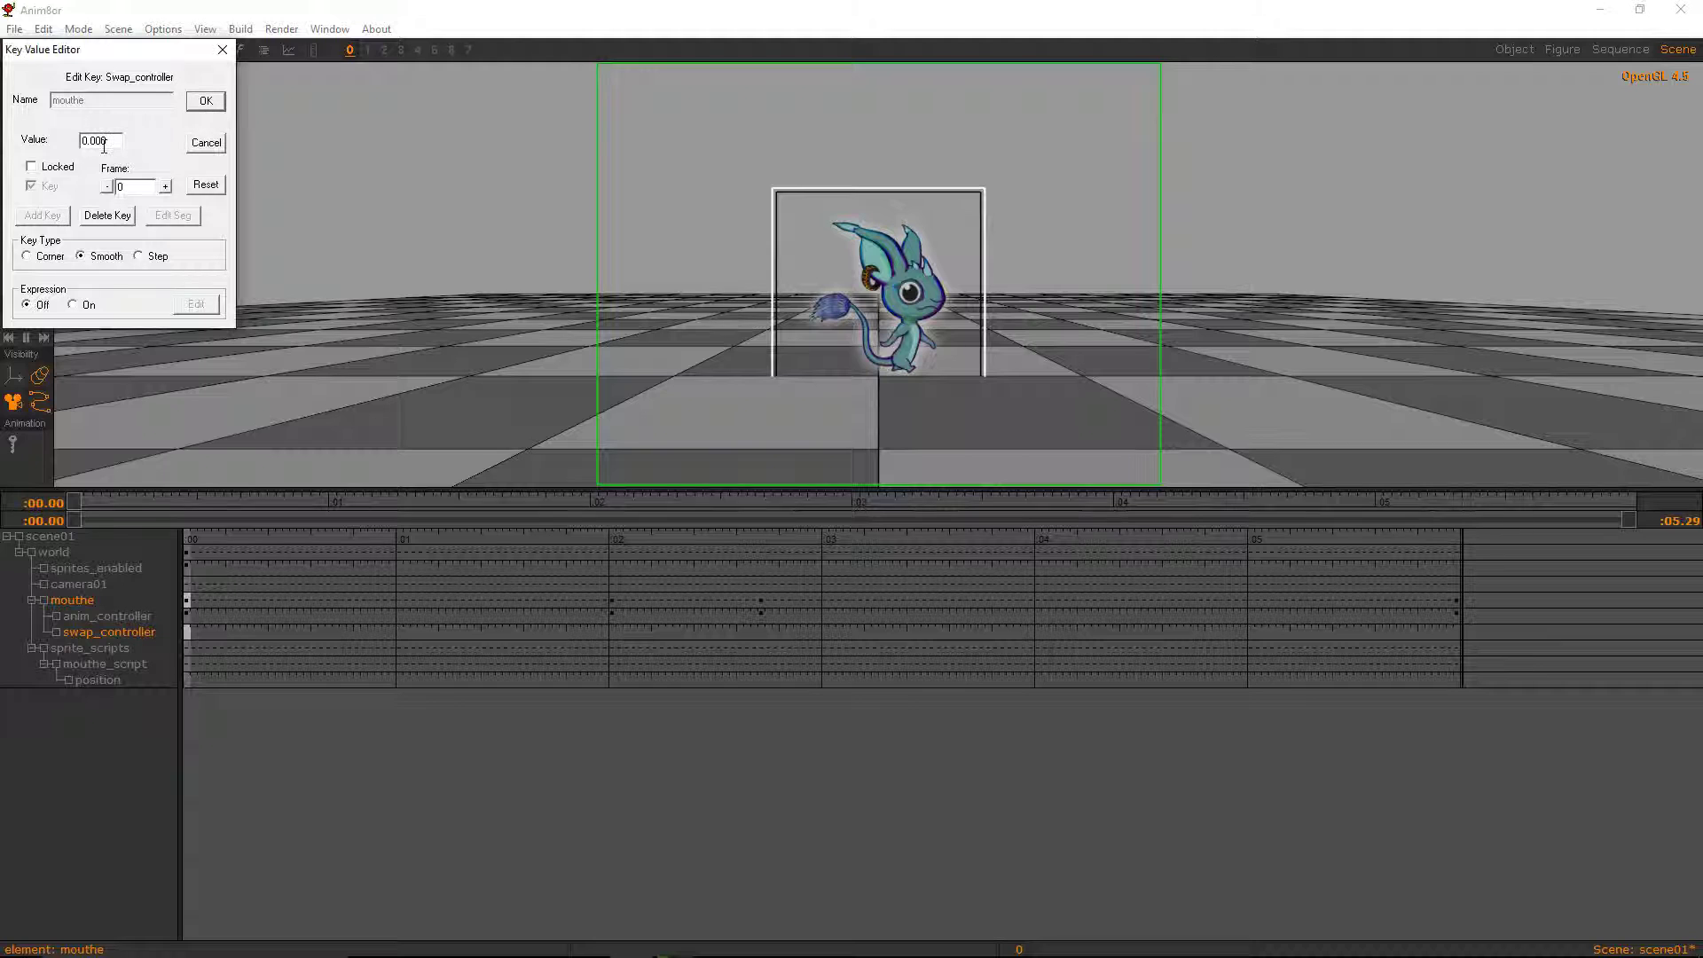
drag(104, 144, 62, 142)
text(0)
click(206, 102)
- Add a key with value 1 to mouthe's swap_controller at frame 60
click(592, 644)
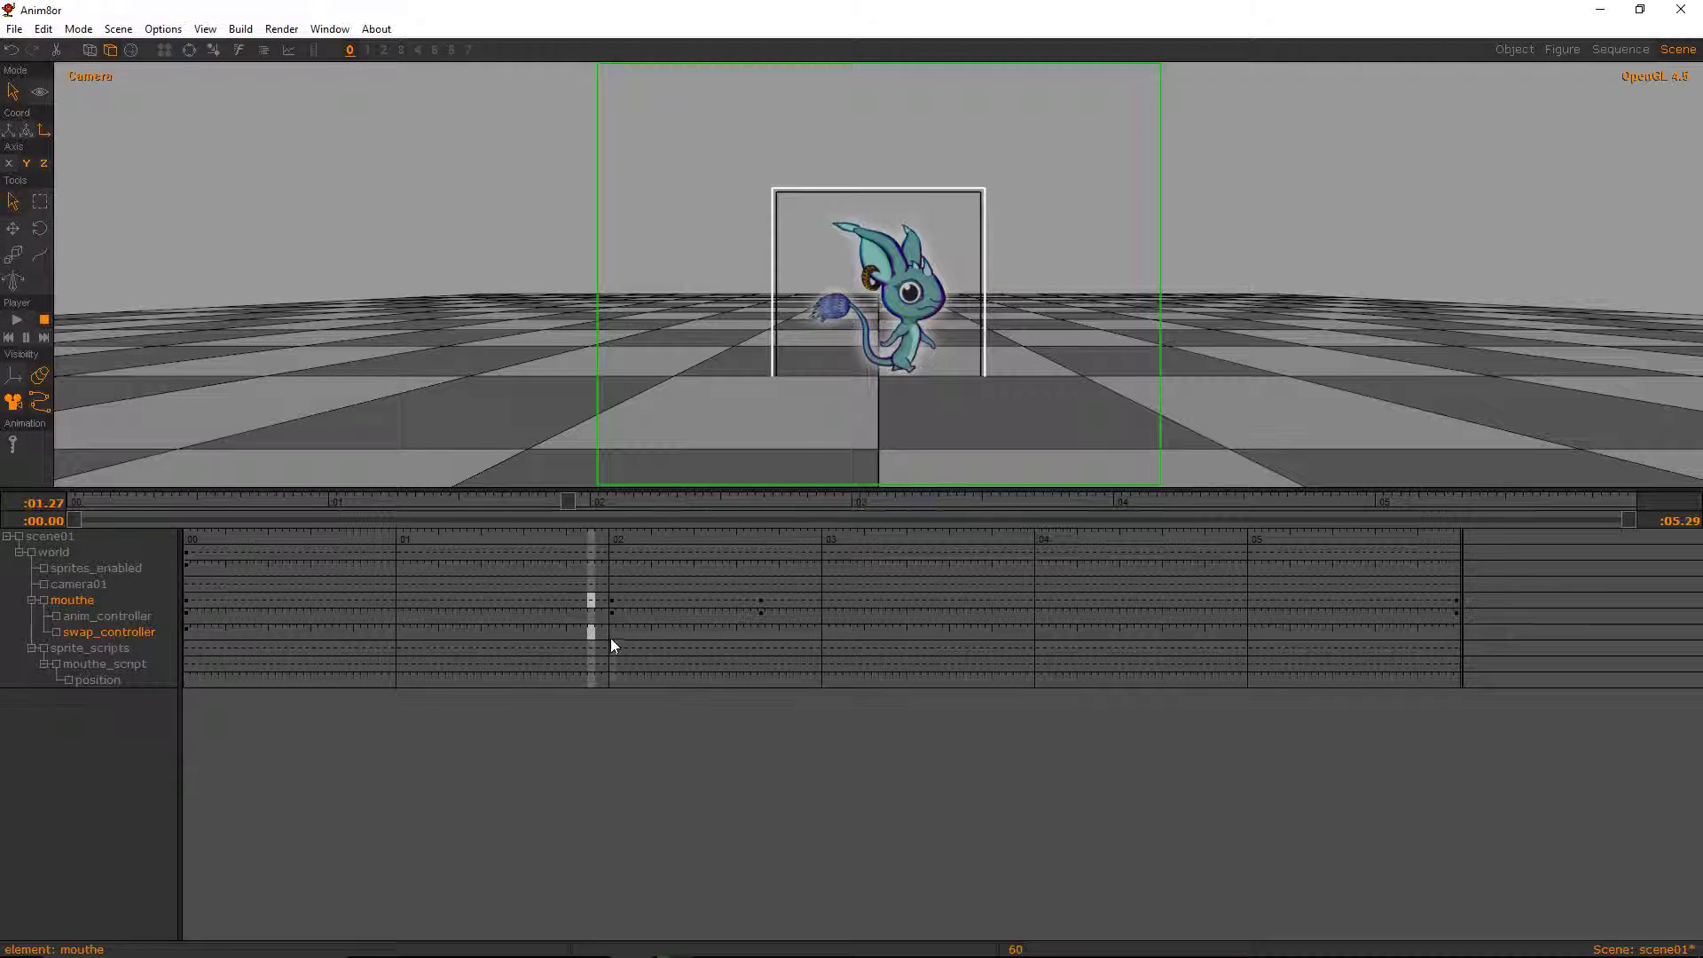
click(612, 641)
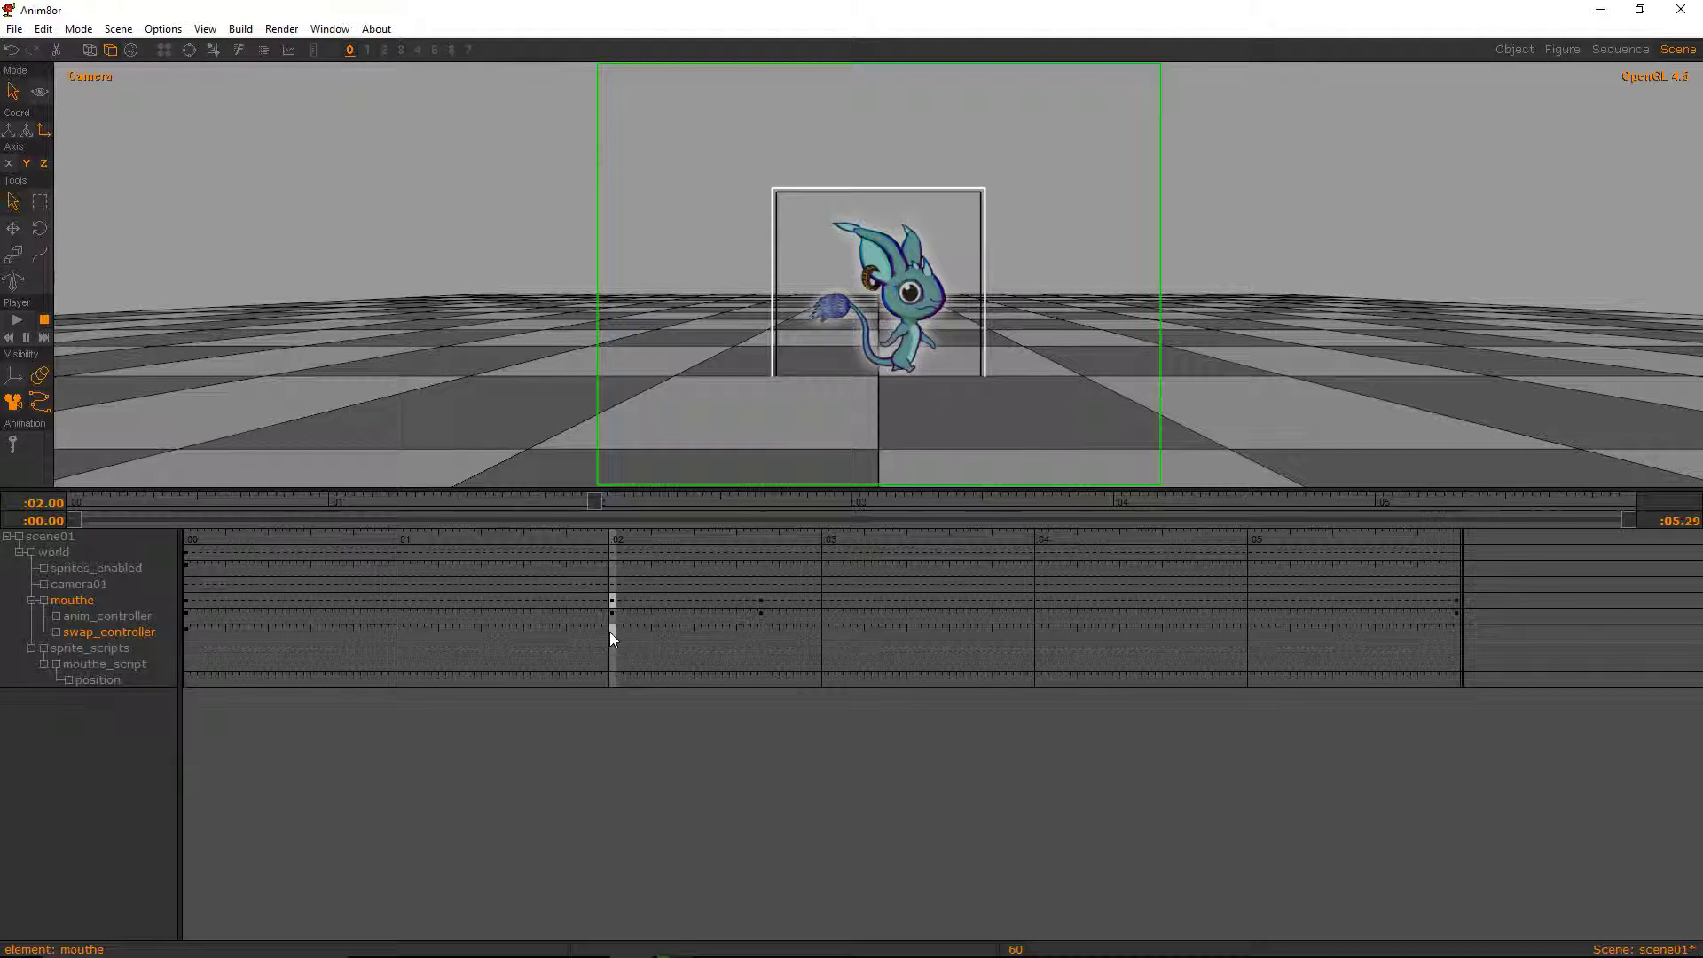
double_click(611, 632)
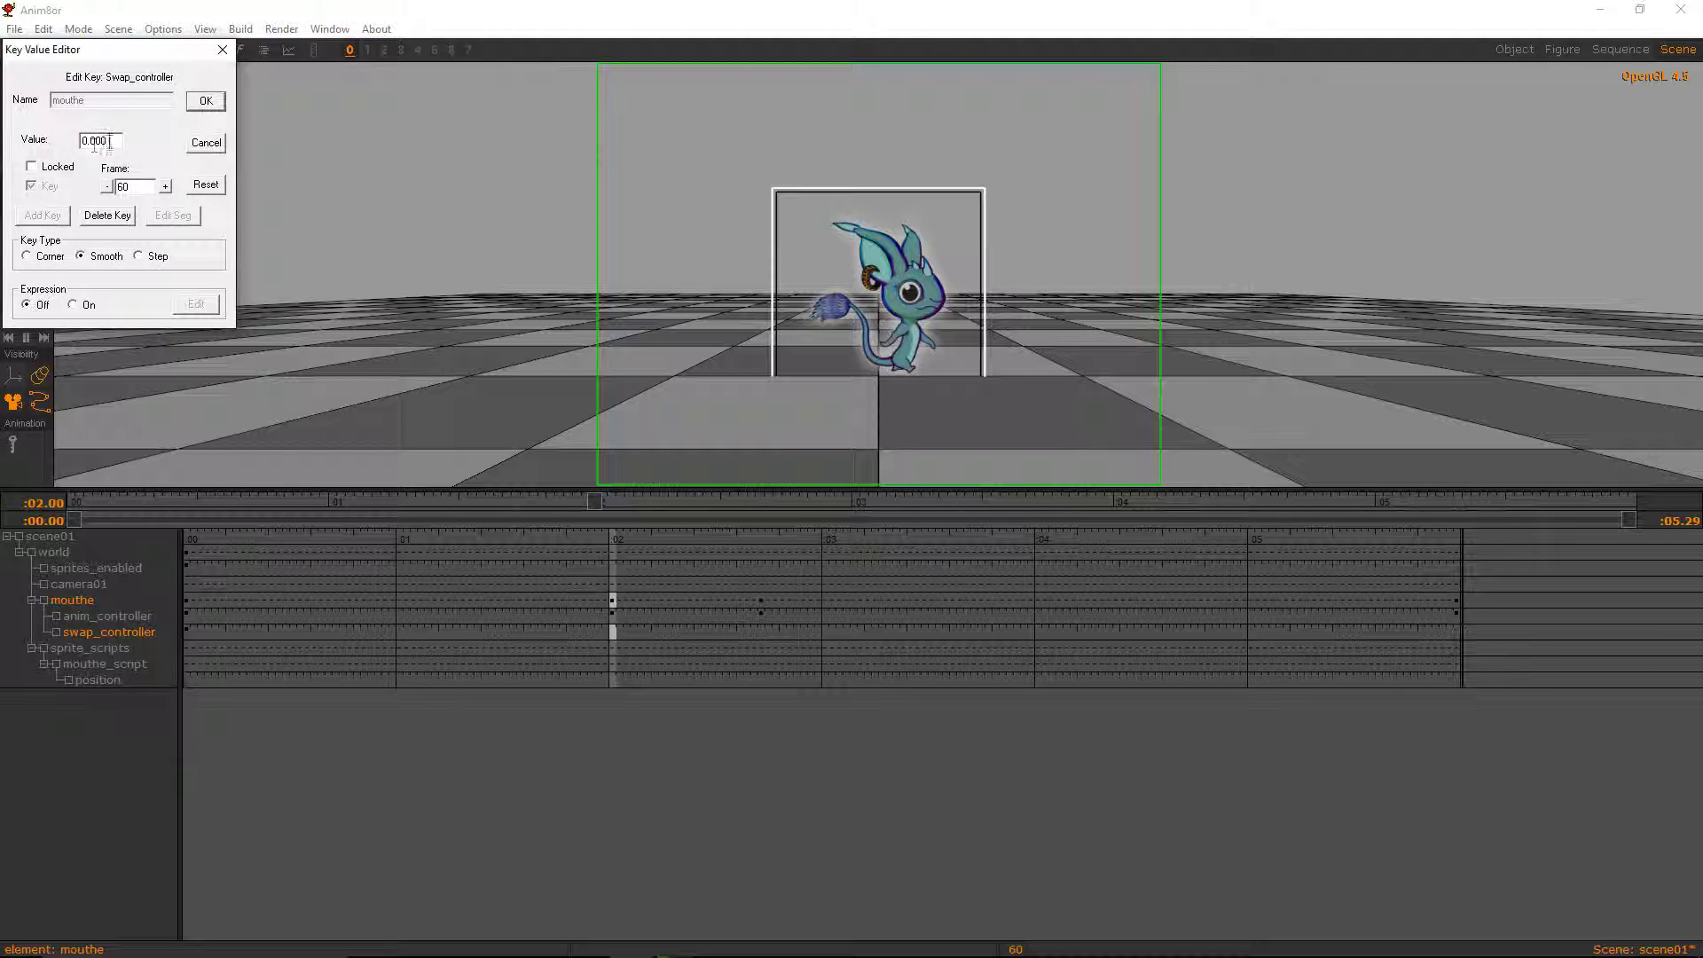
double_click(96, 141)
text(1)
click(220, 106)
- Add a key with value 0 to mouthe's swap_controller at frame 59
double_click(608, 630)
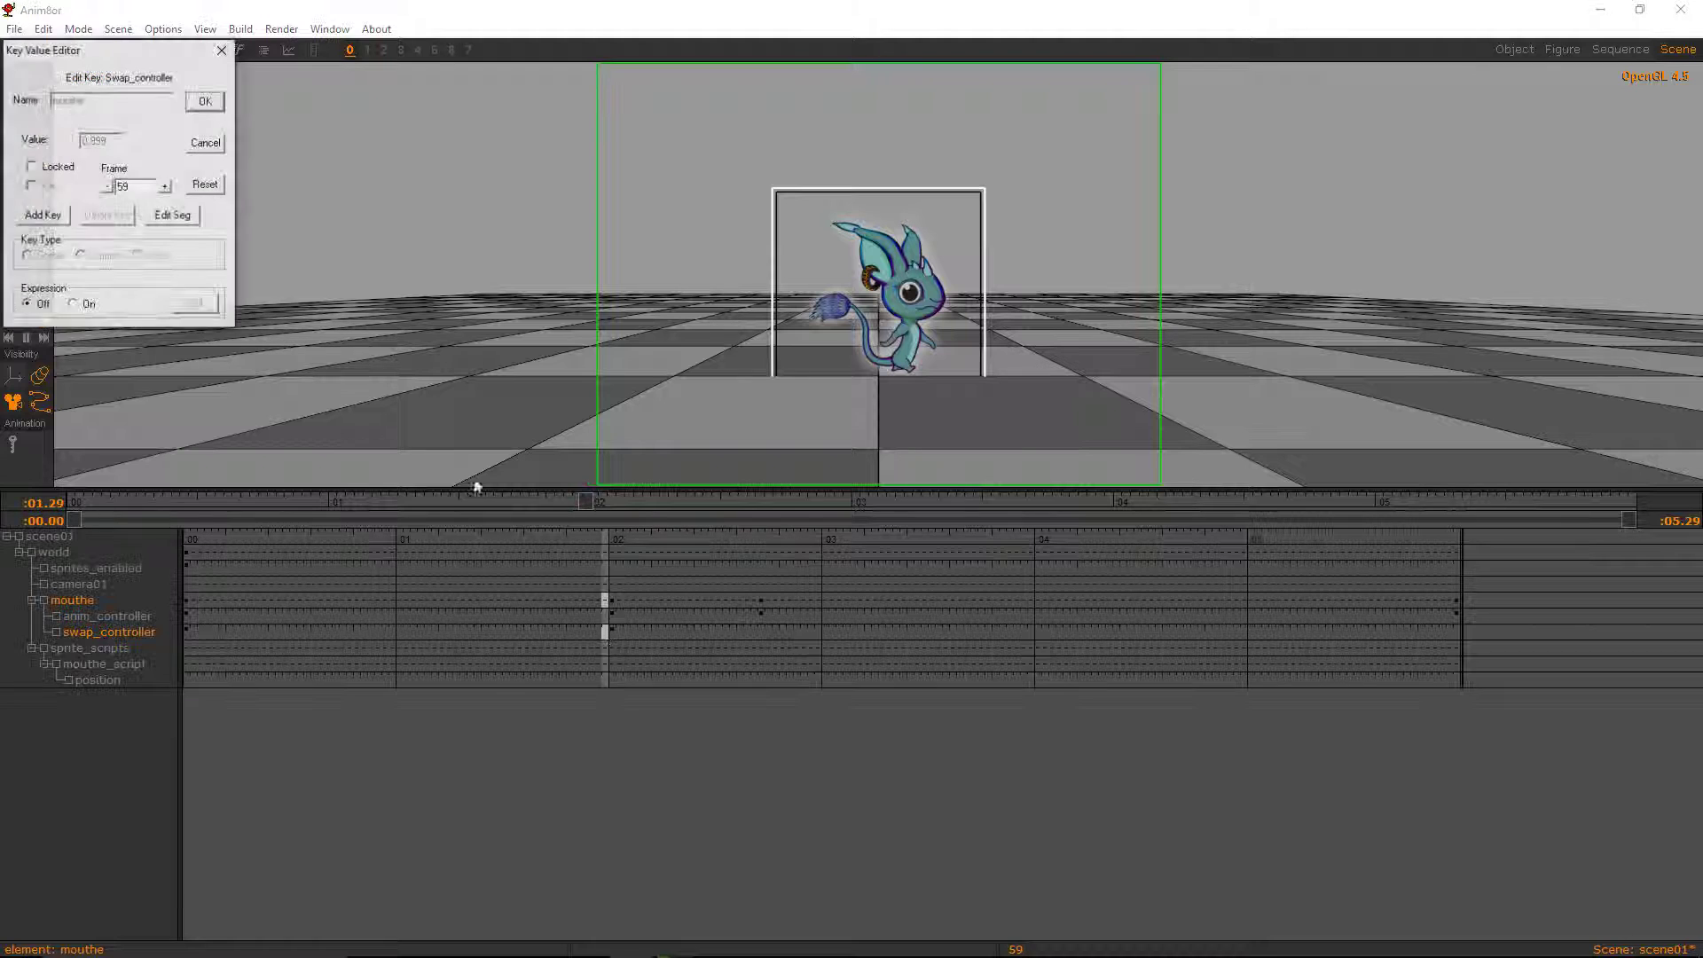
click(43, 216)
double_click(96, 140)
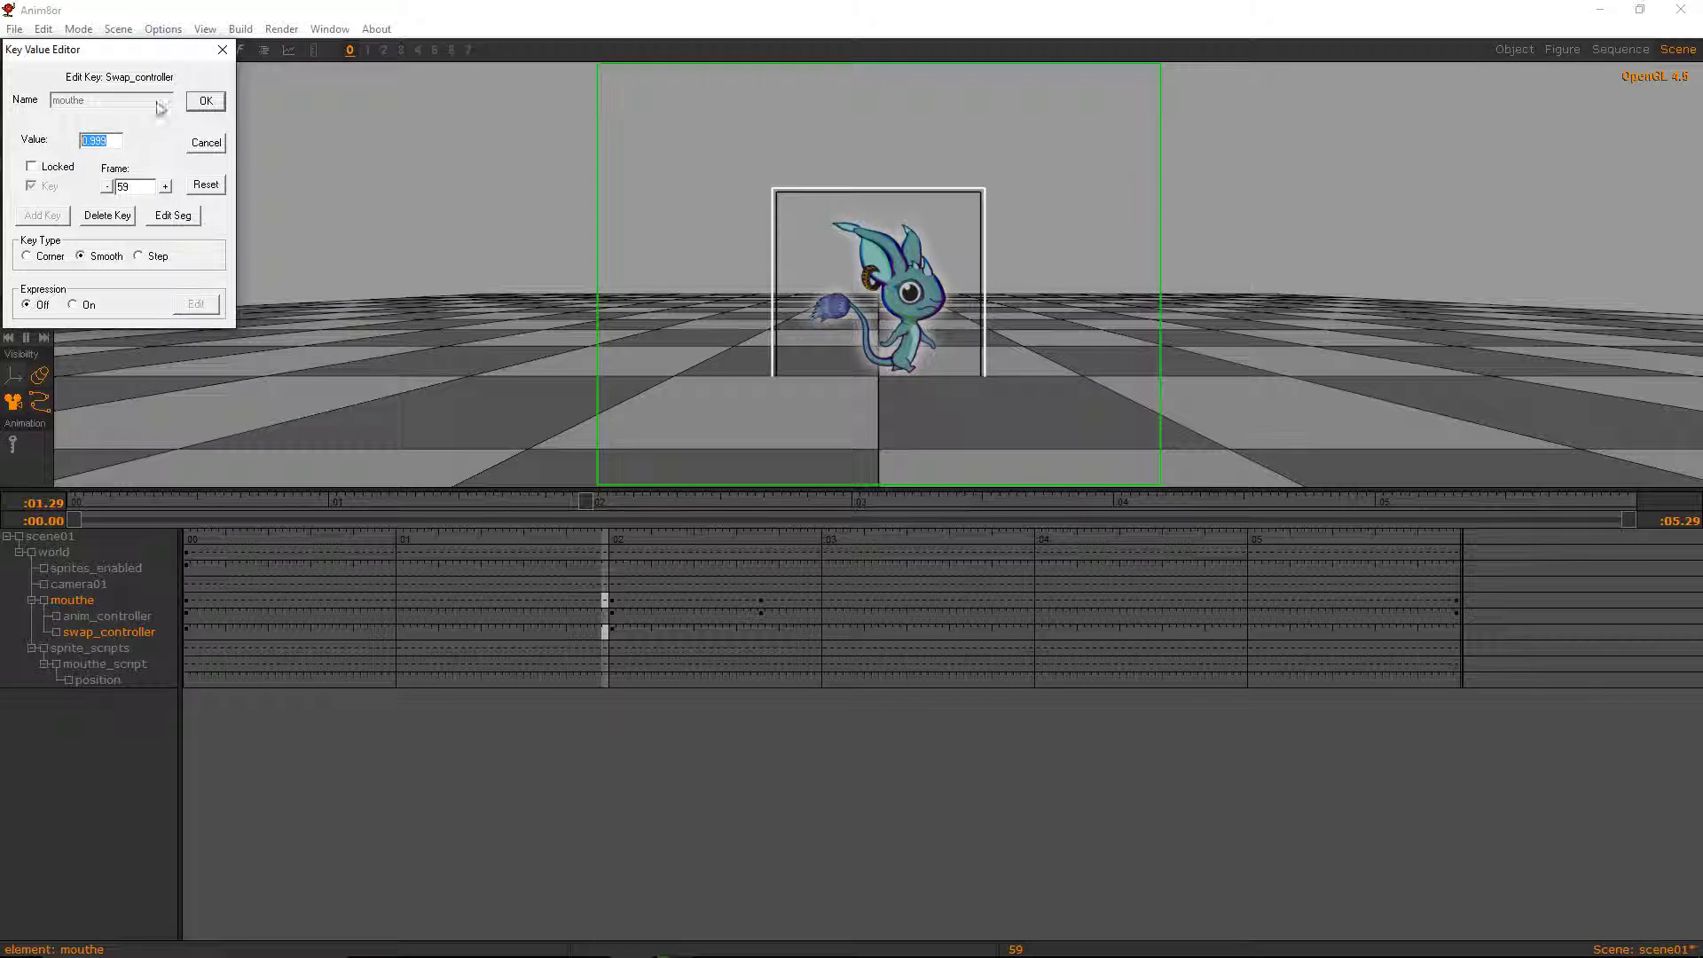
text(0)
click(207, 101)
- Step through the swap_controller keys at frames 0, 59 and 60 on the timeline
click(189, 631)
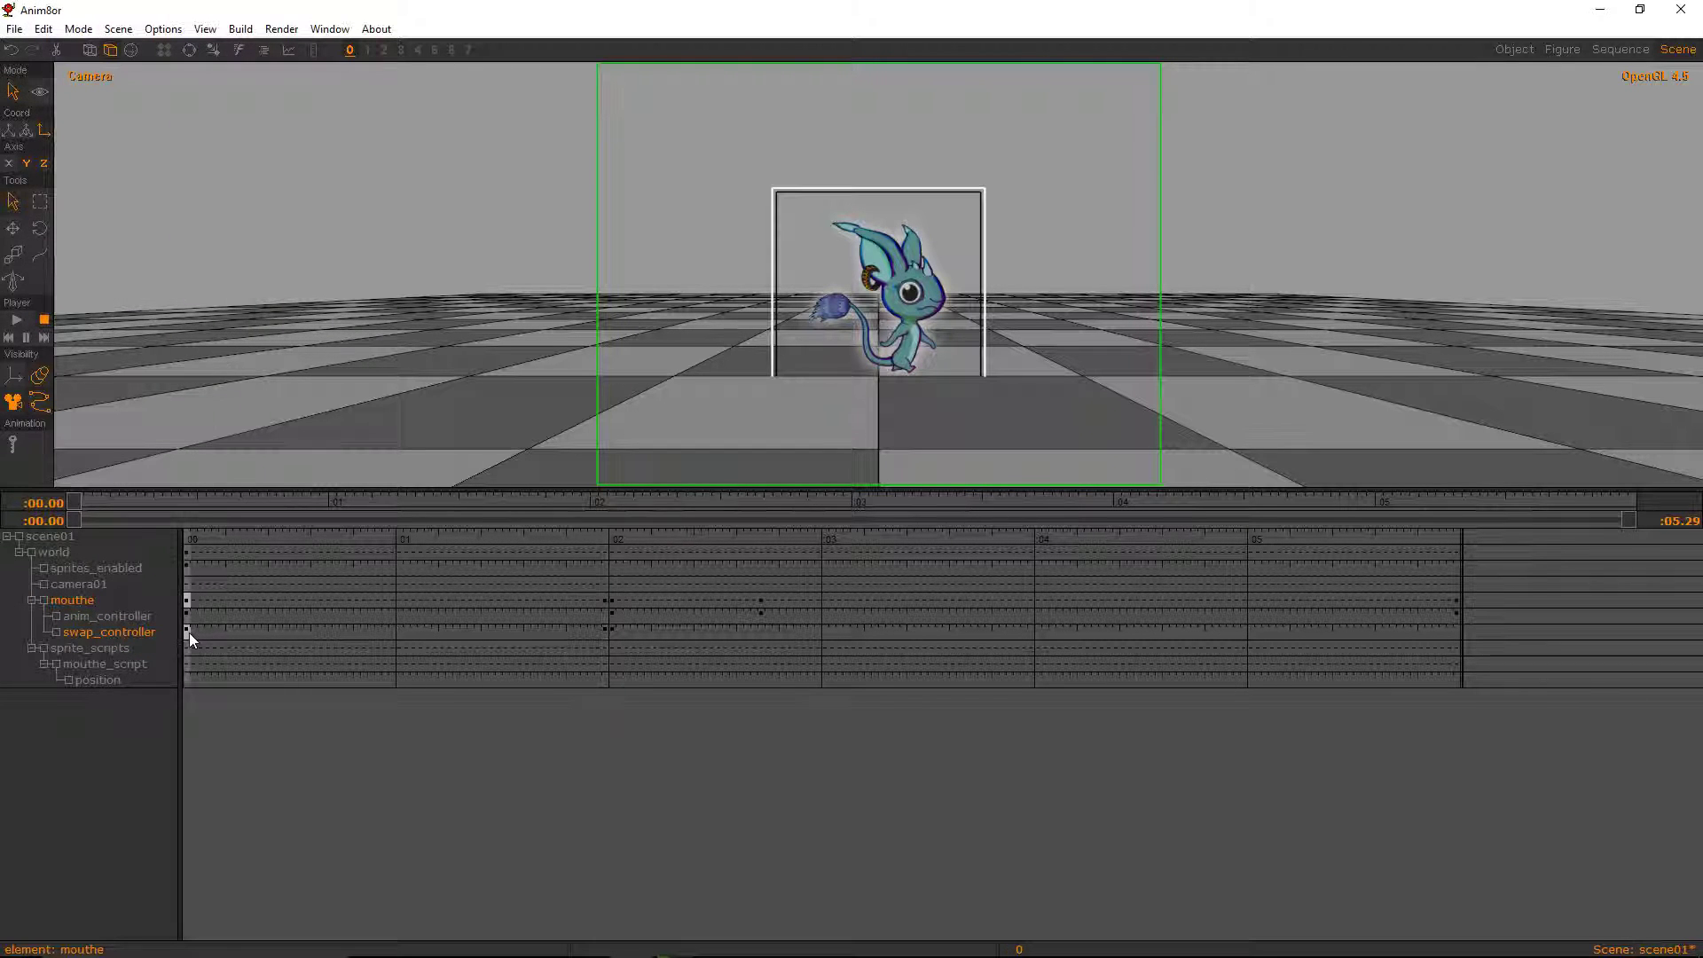
click(605, 632)
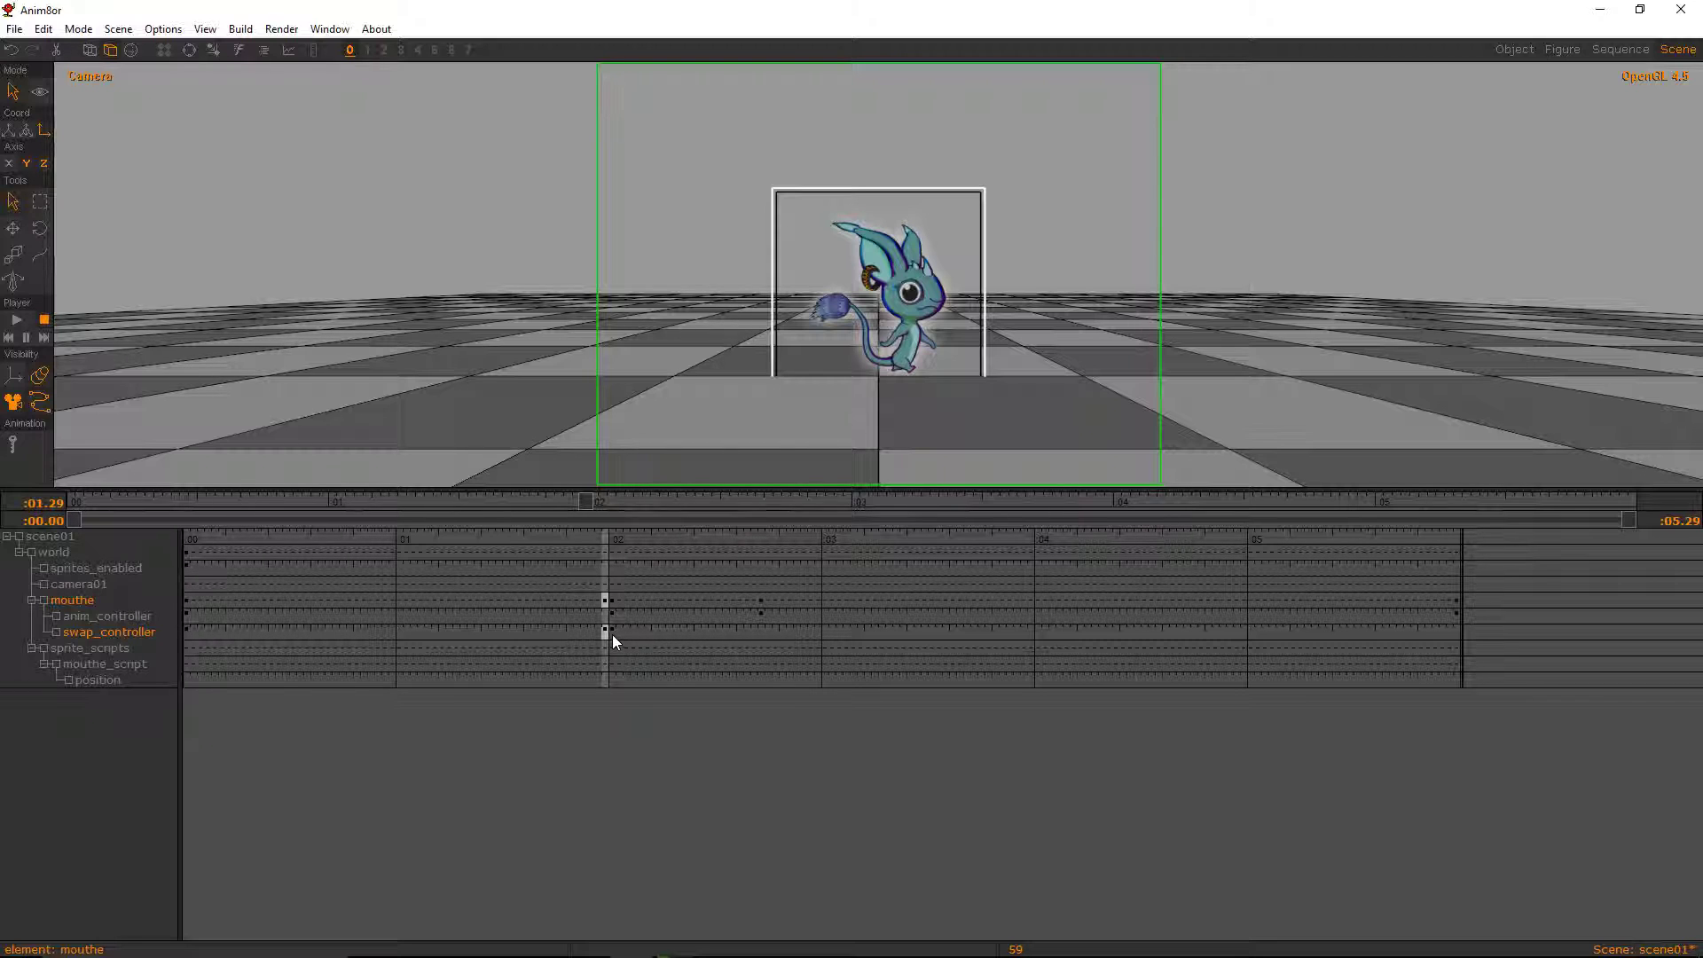
click(612, 635)
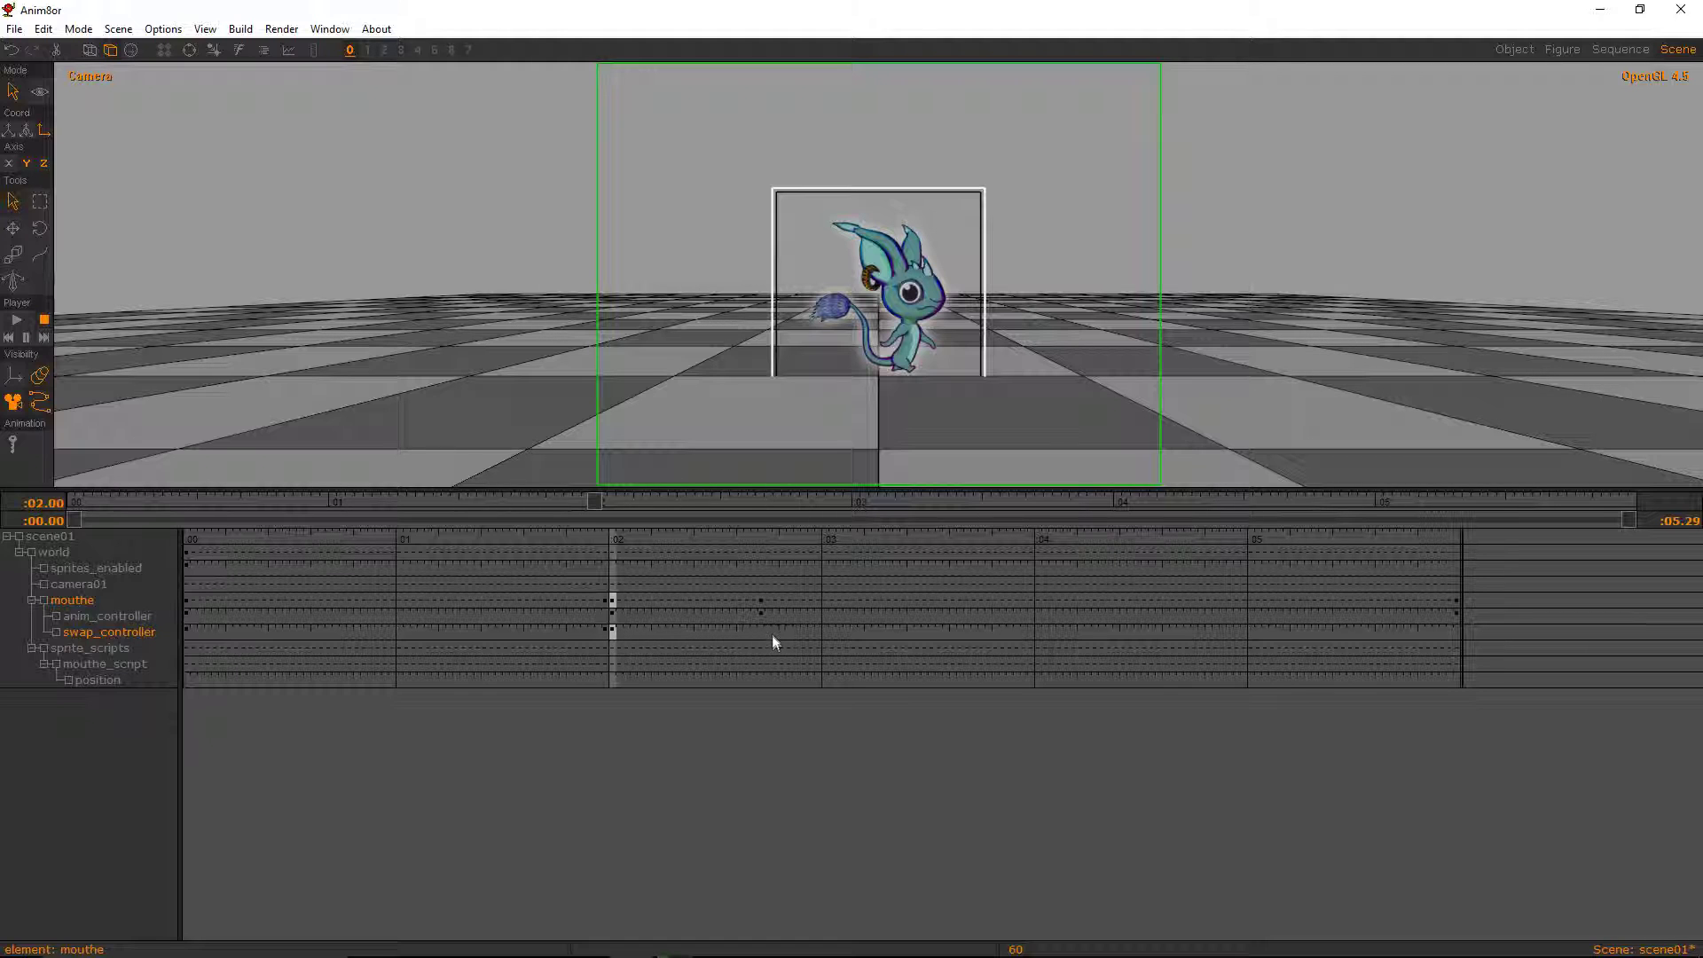
click(599, 635)
click(612, 635)
- Add a key with value 0 to mouthe's swap_controller at frame 81
click(809, 636)
click(824, 636)
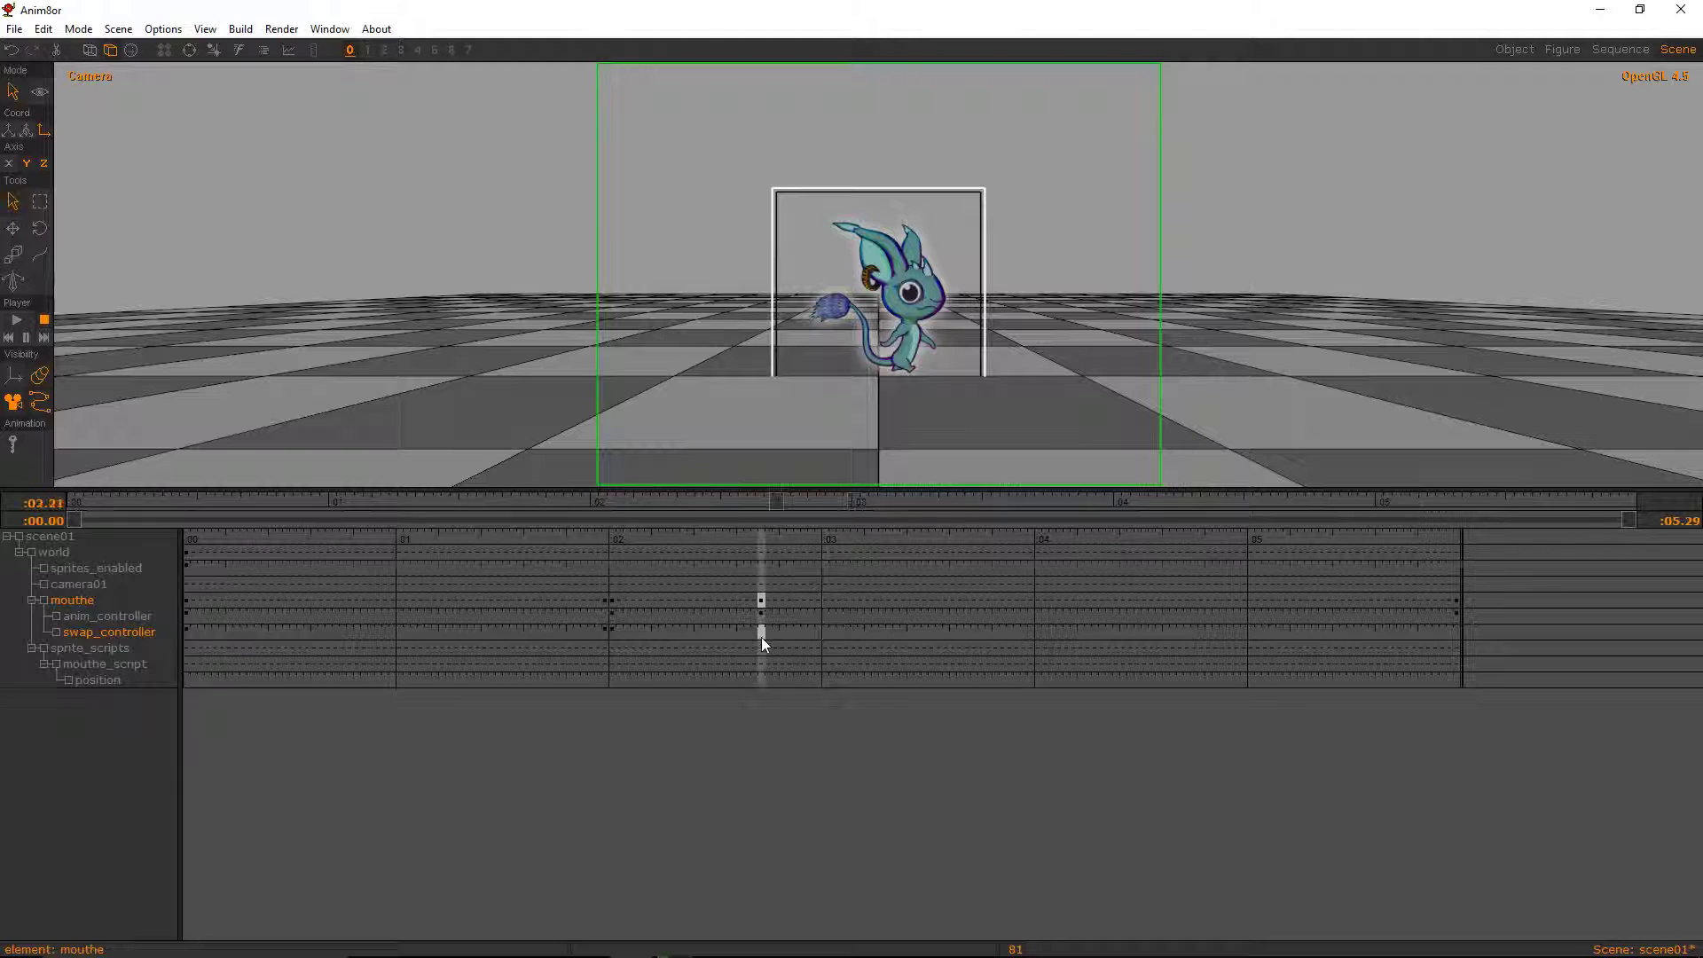
double_click(761, 634)
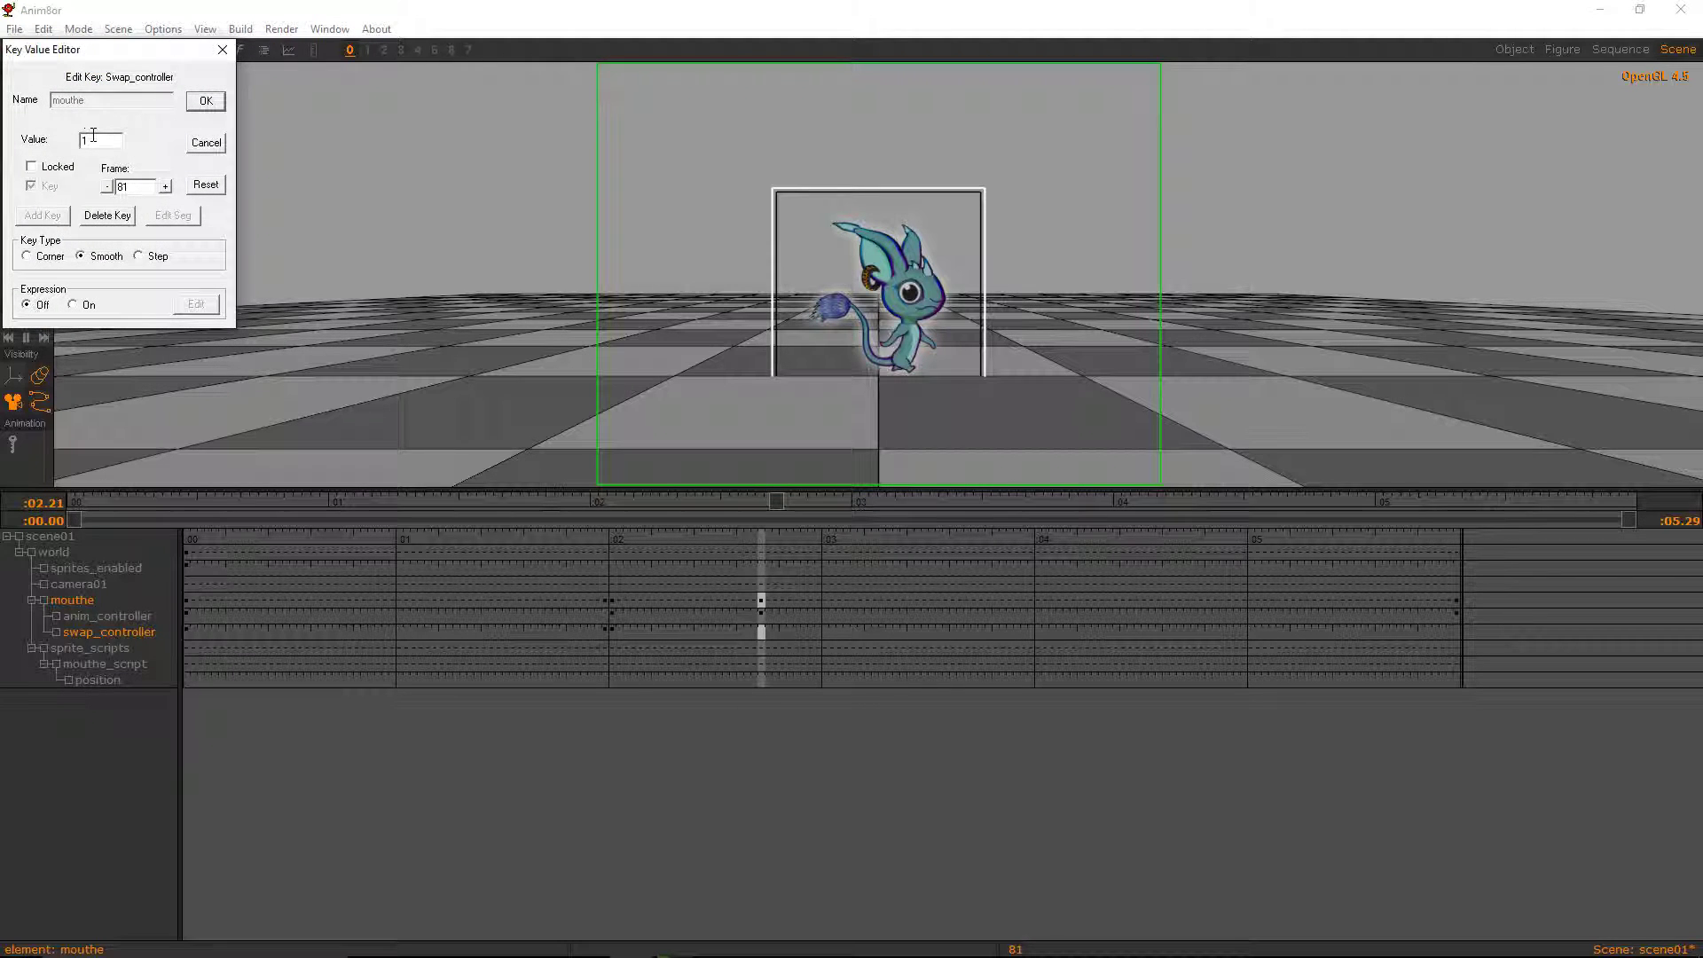
double_click(94, 138)
text(0)
- Add a key with value 1 to mouthe's swap_controller at frame 80
click(754, 632)
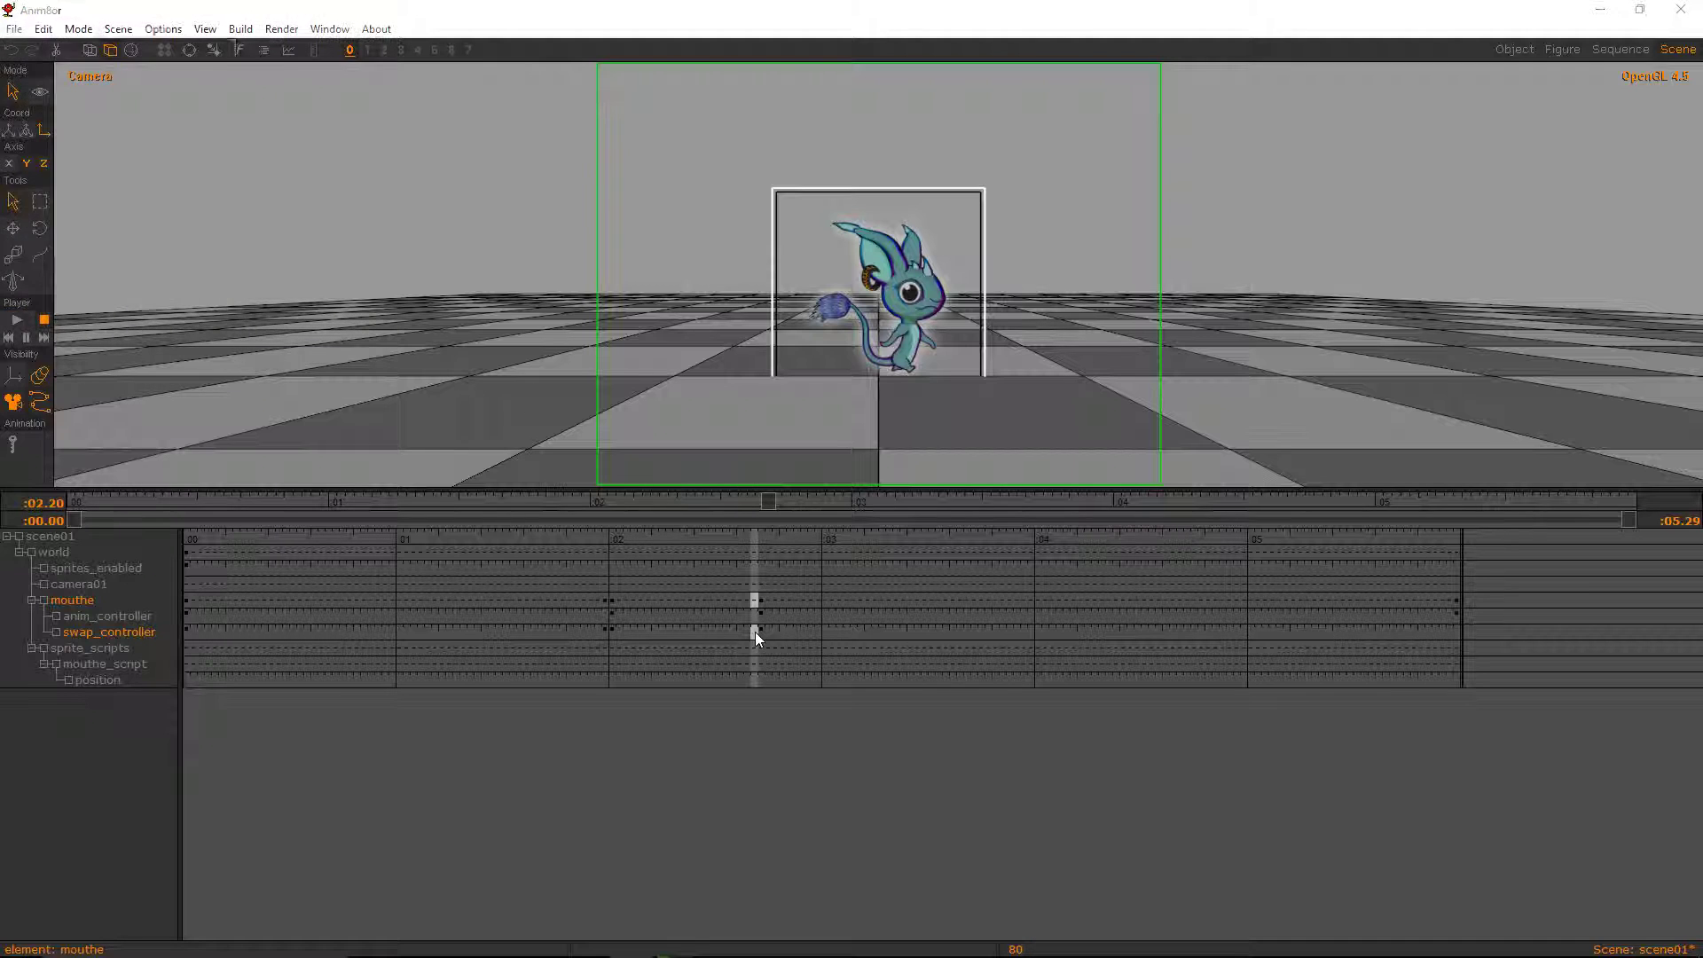
click(42, 216)
double_click(95, 141)
text(1)
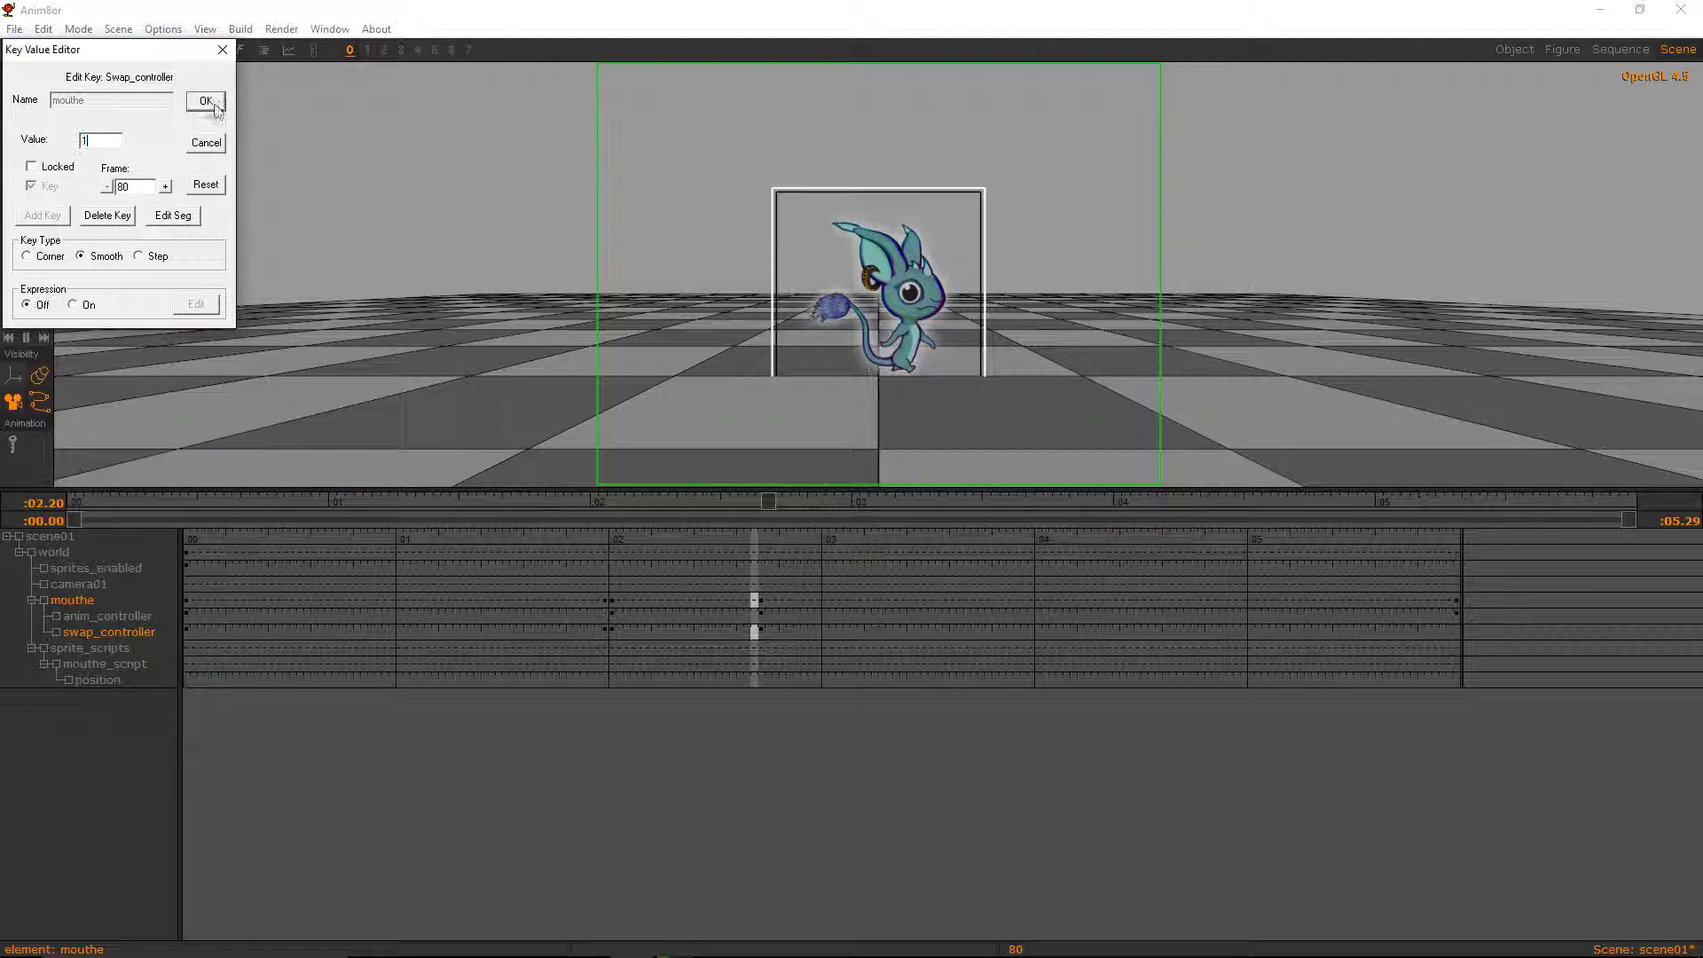
click(206, 100)
- Go to frame 60 and open mouthe's swap_controller curve in a maximized Graph Editor
click(610, 625)
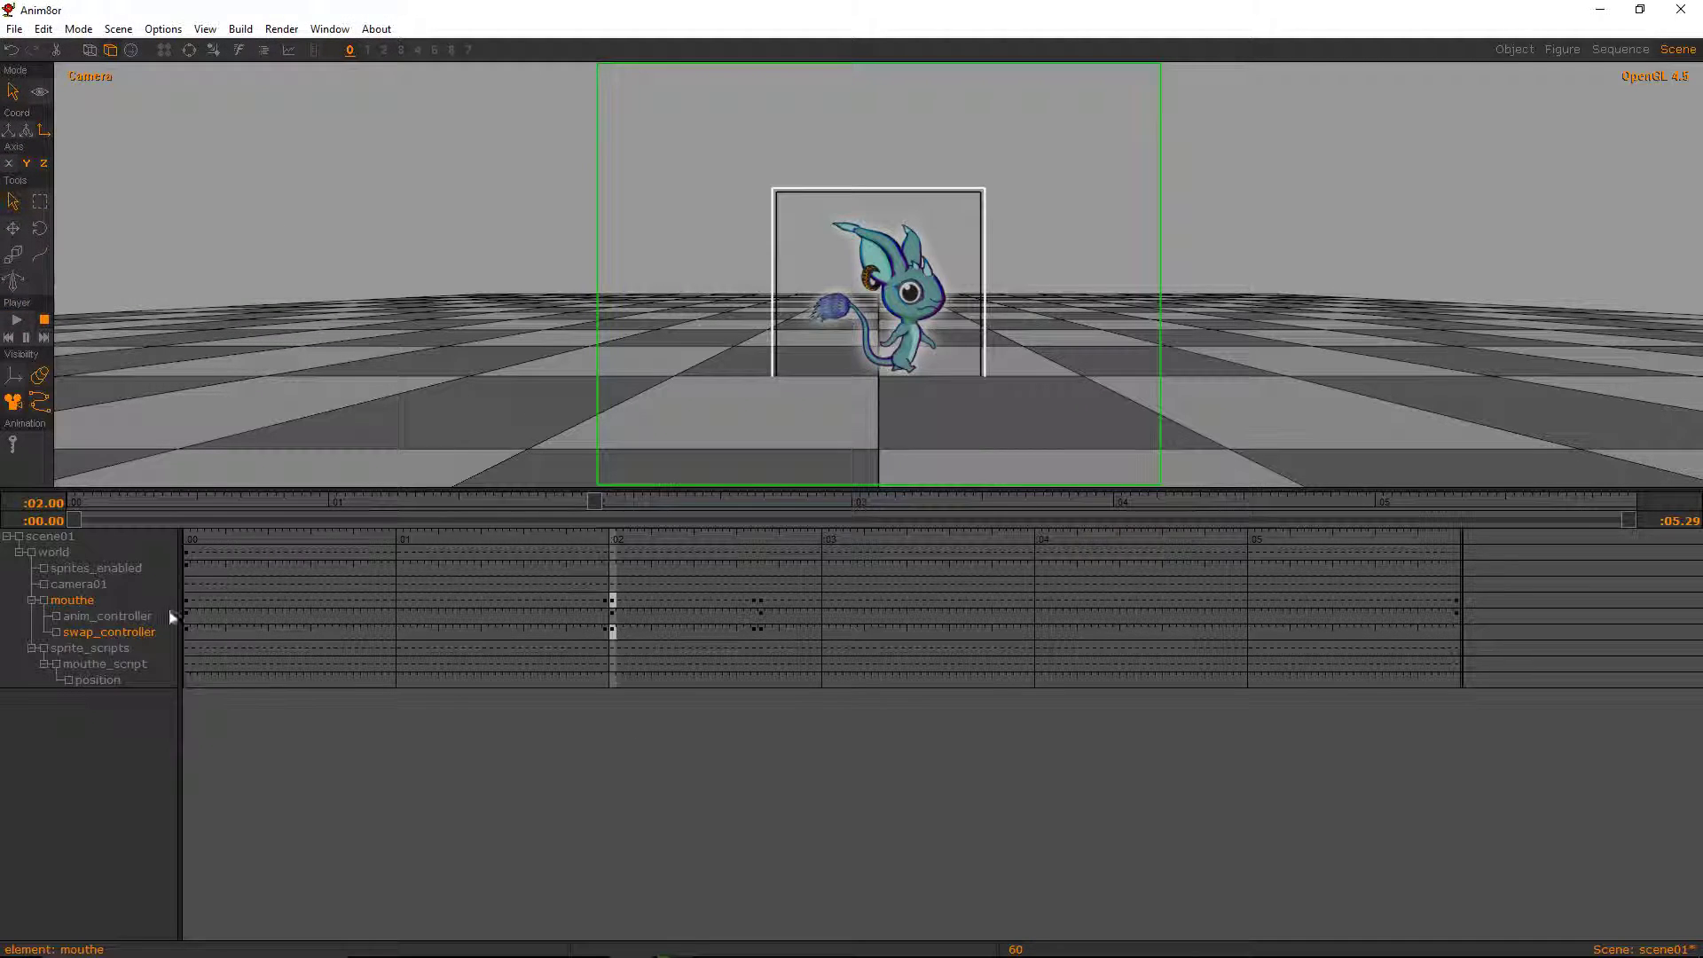
double_click(135, 635)
click(212, 144)
click(289, 49)
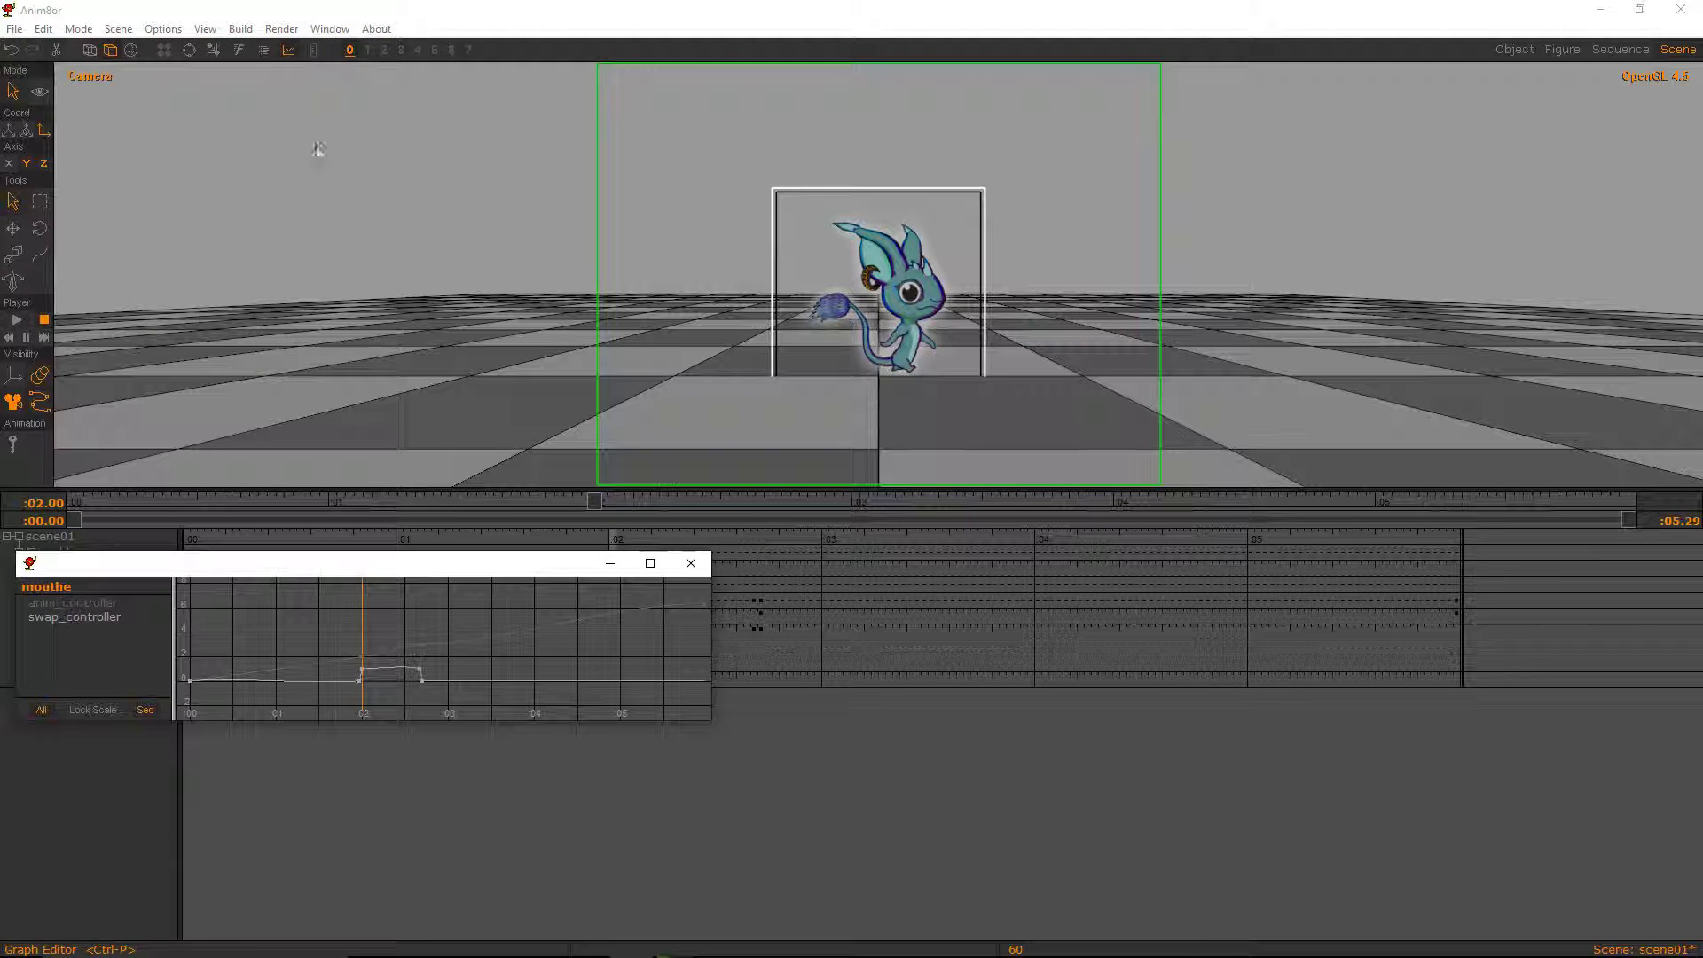
double_click(467, 572)
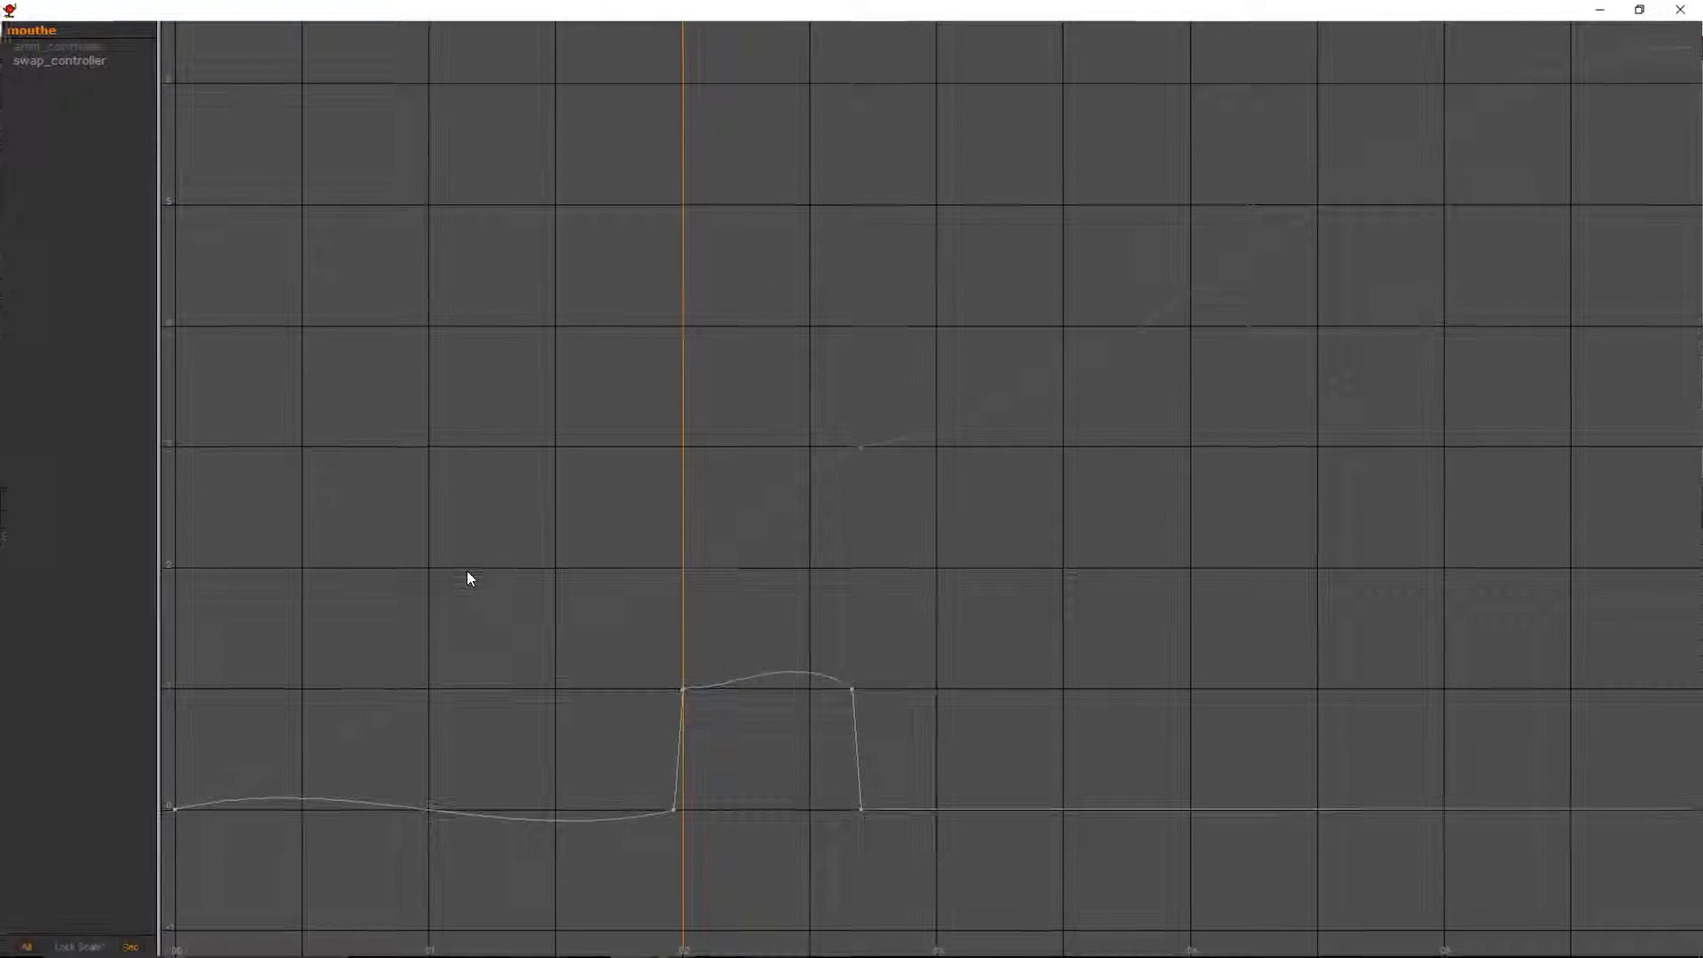
- Set the swap_controller keys at frames 59 and 0 to the Corner key type
double_click(673, 809)
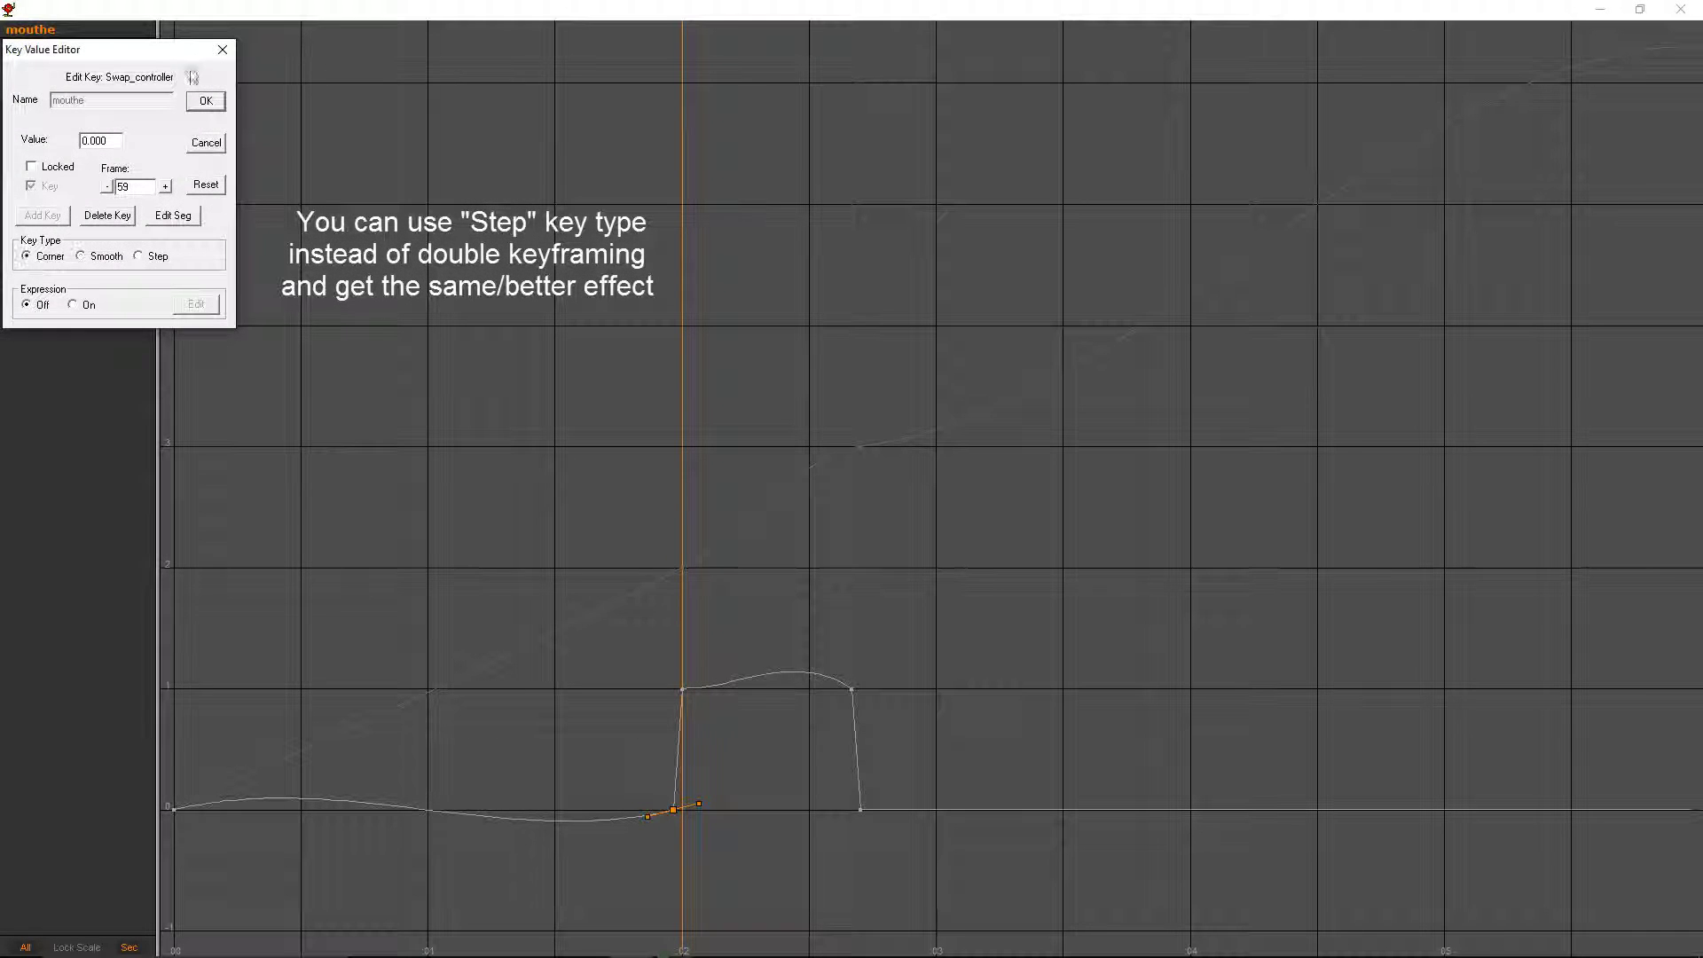
click(205, 101)
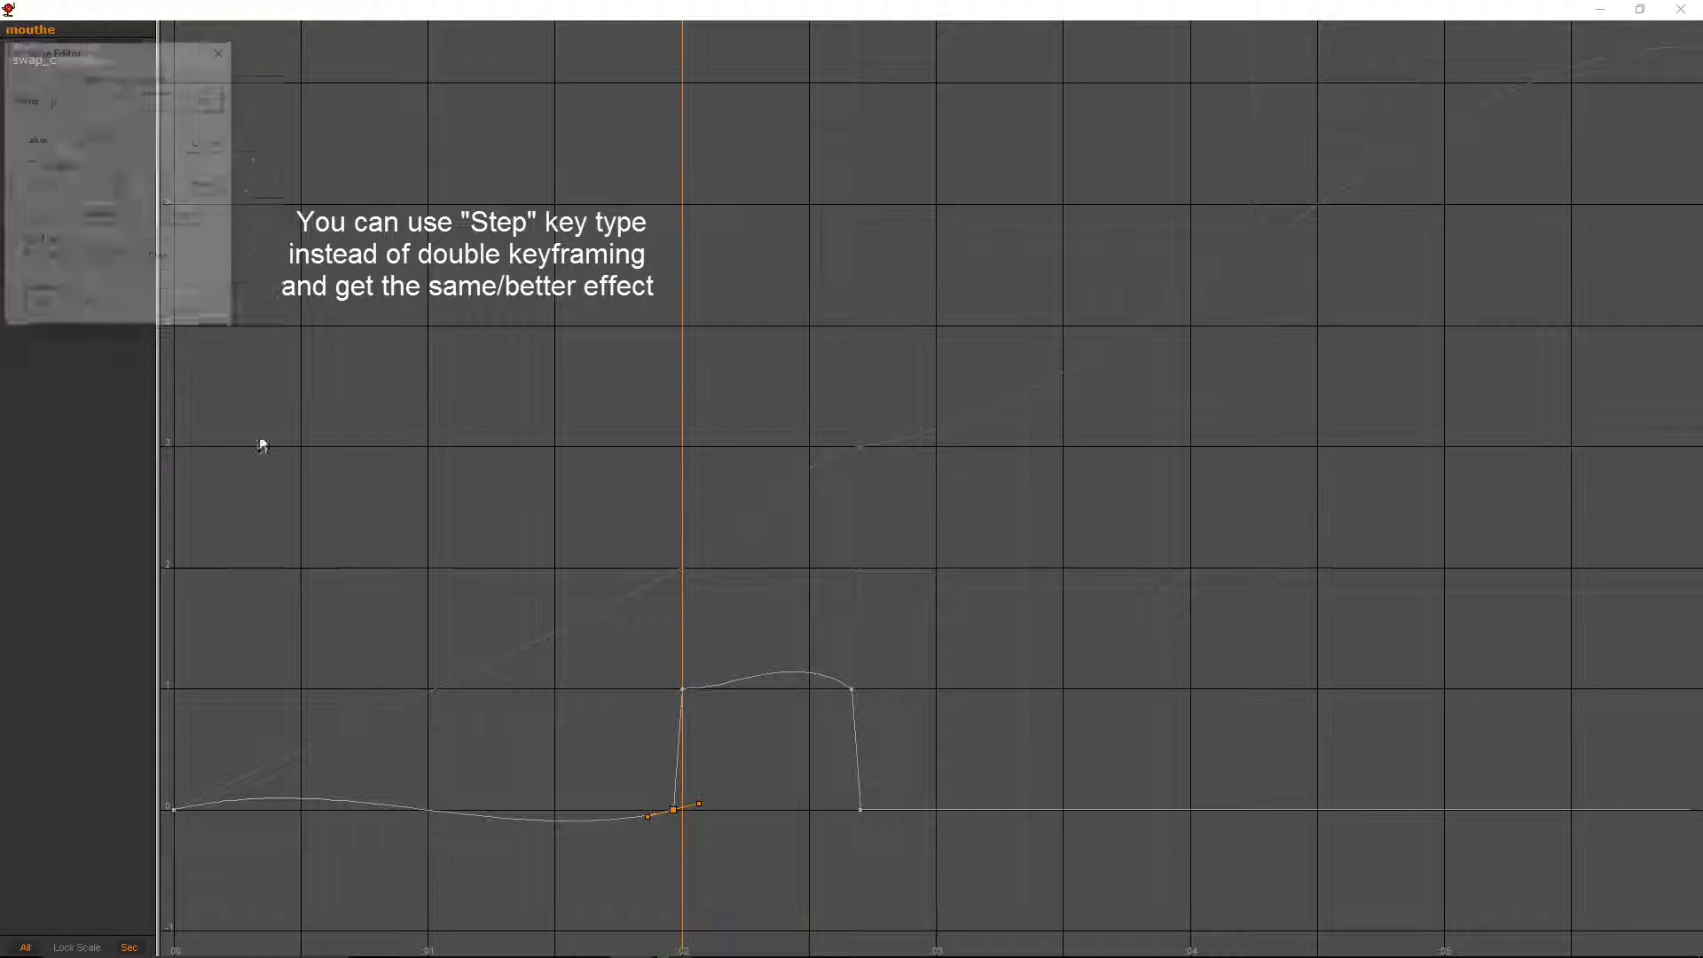
double_click(174, 810)
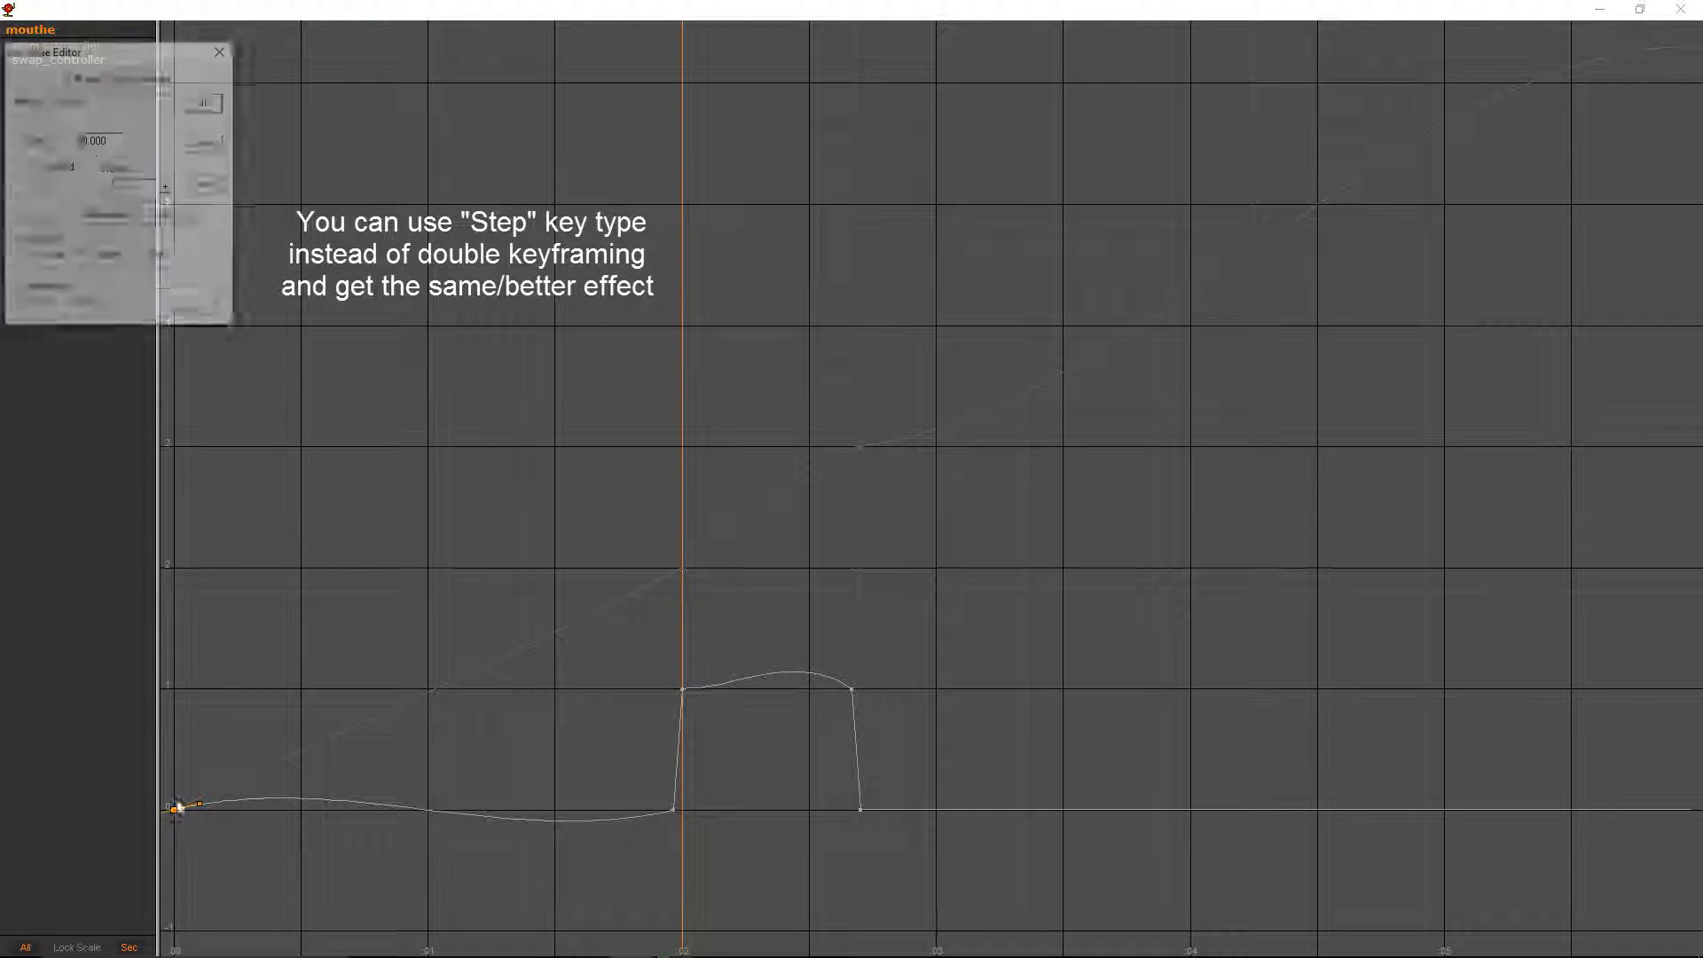
click(206, 101)
- Level the tangent handles of the frame 0 and 59 keys so the swap_controller curve runs flat at 0 between them
drag(199, 803, 203, 810)
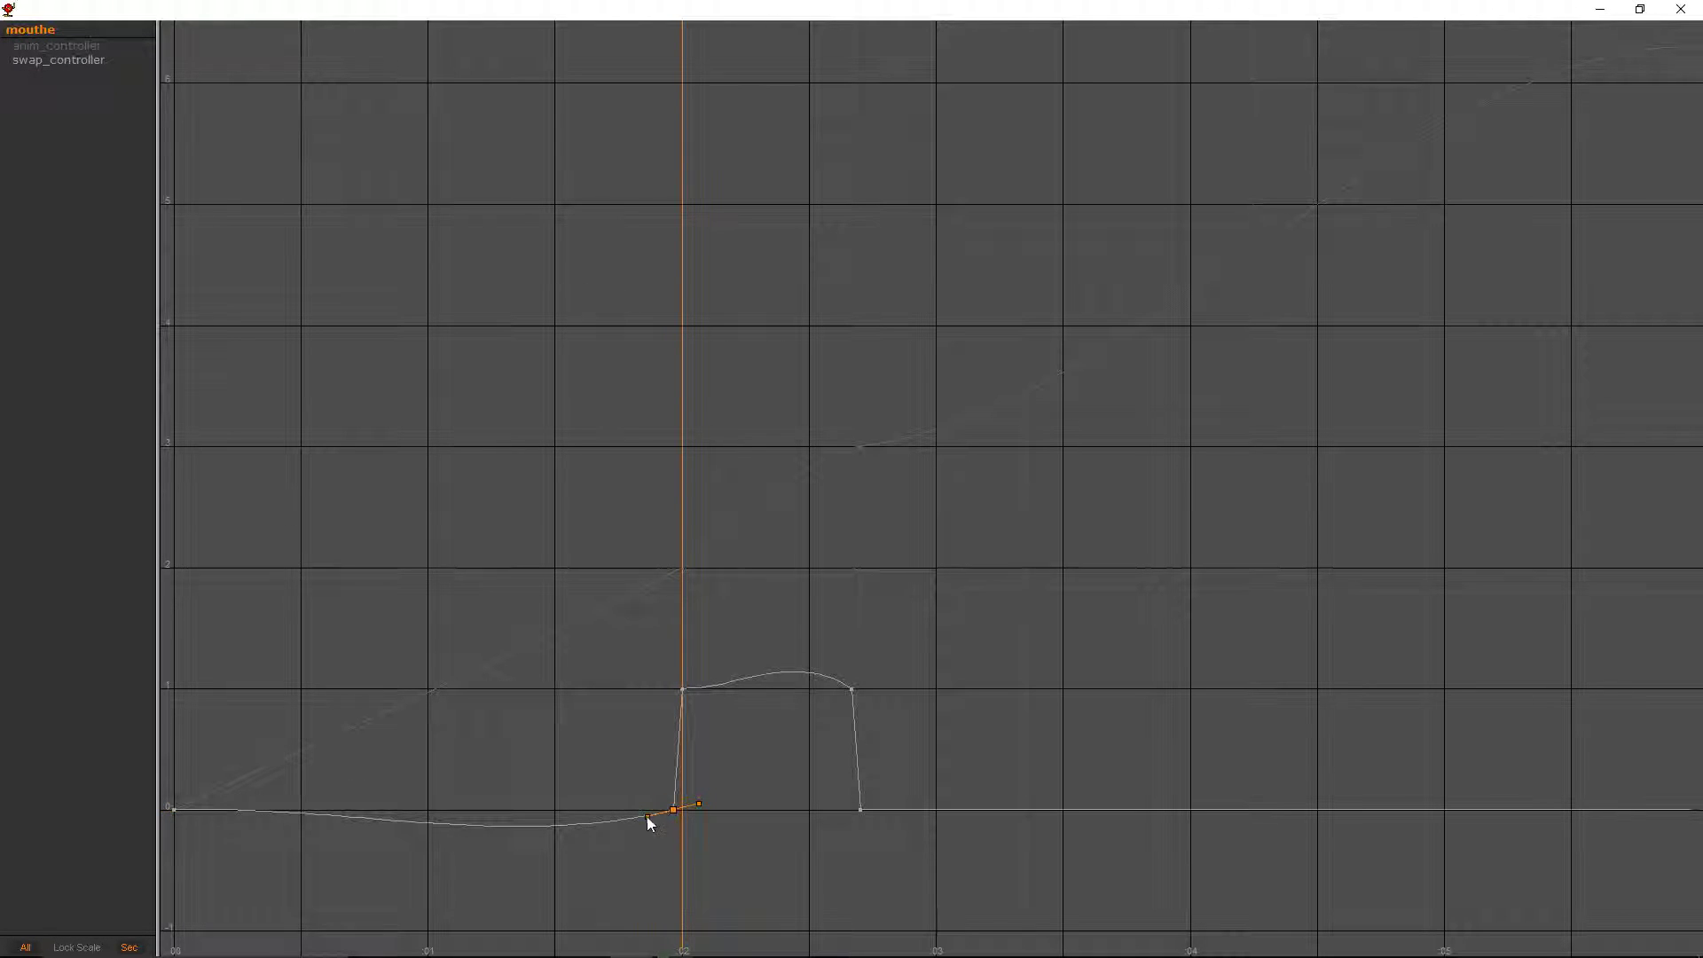
drag(647, 816, 644, 808)
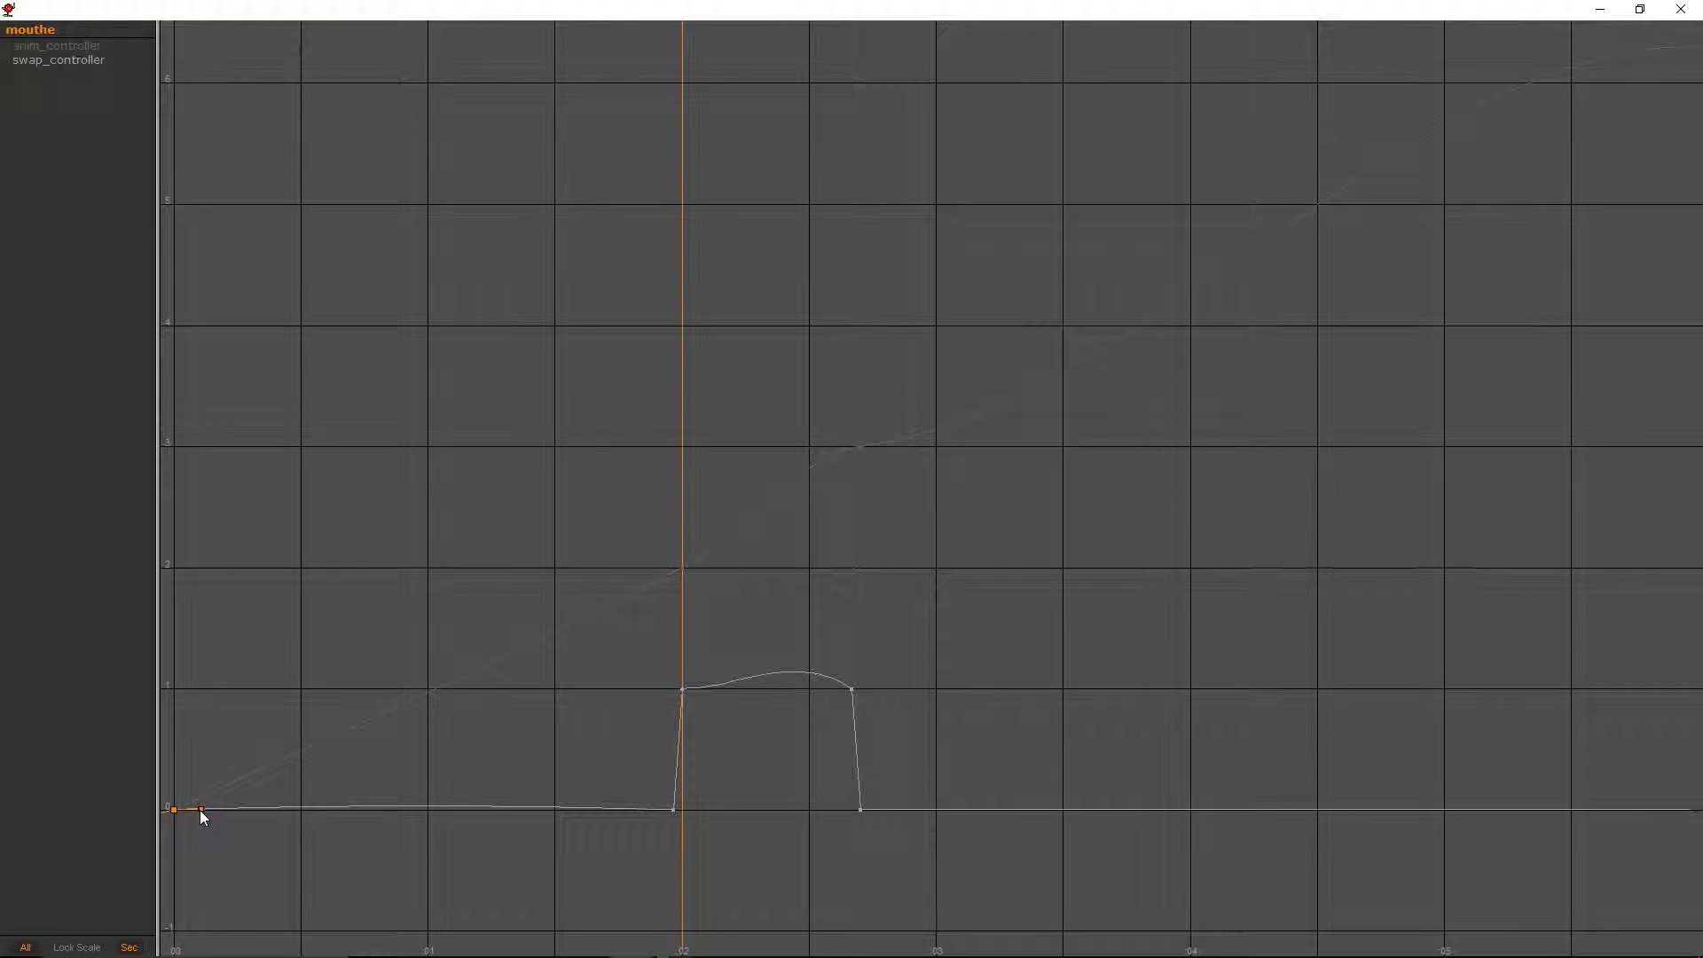
drag(199, 810, 210, 810)
drag(646, 808, 643, 809)
click(174, 809)
drag(200, 808, 209, 809)
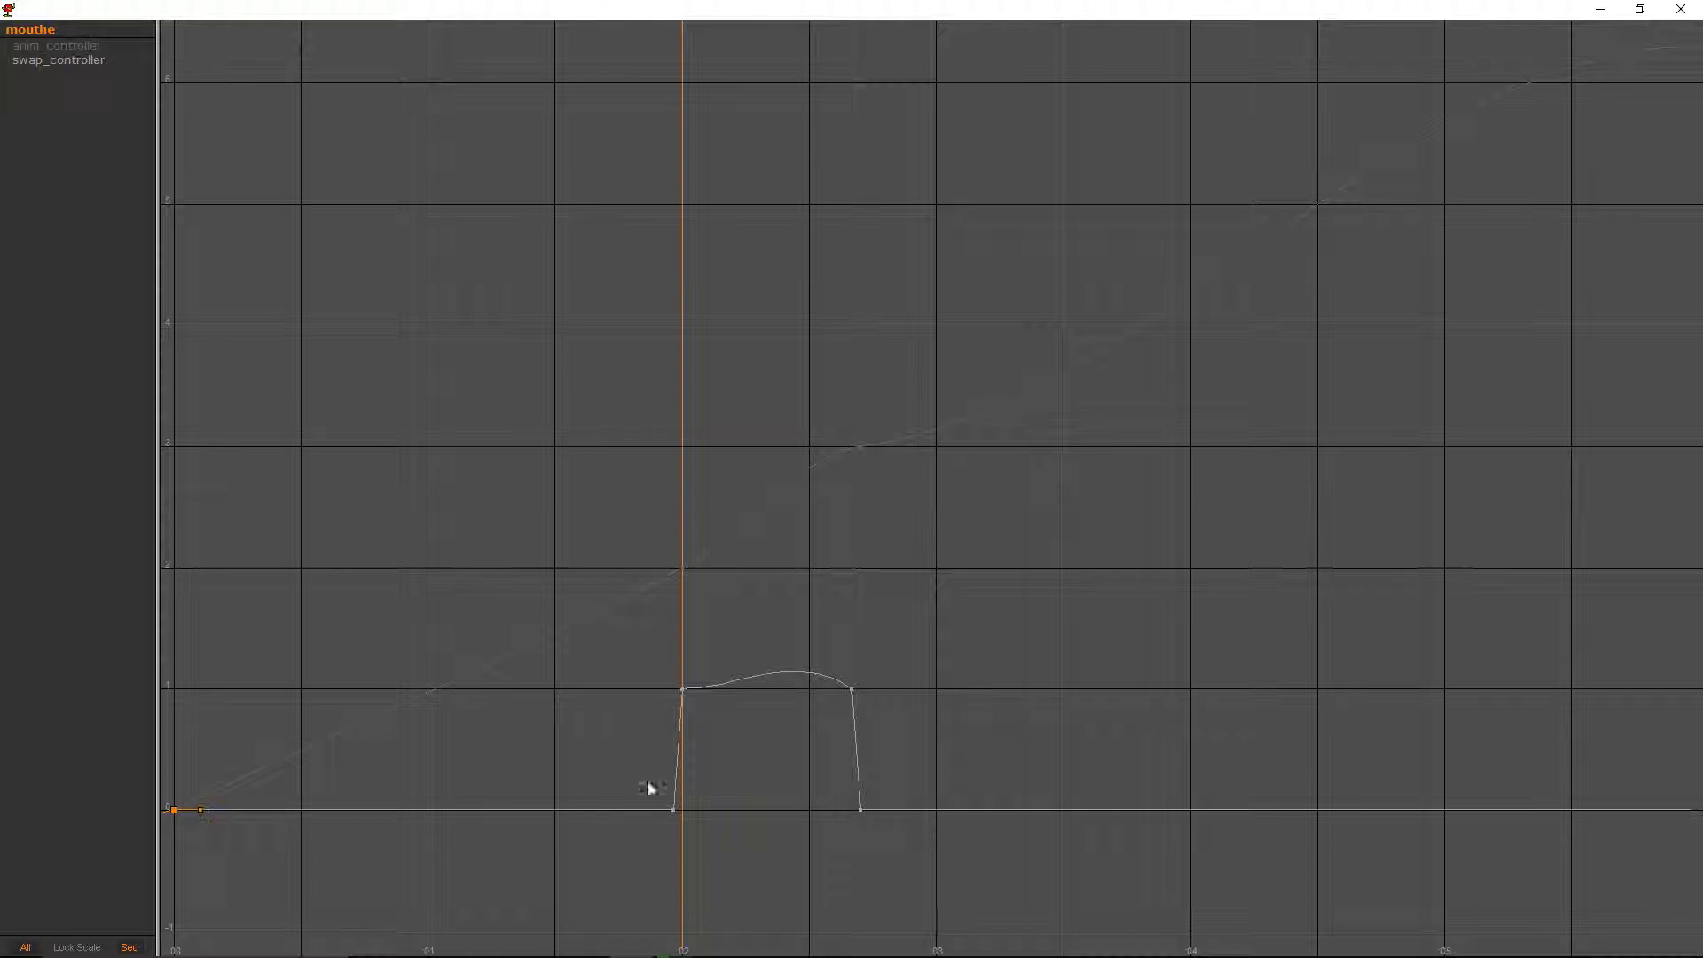
click(674, 809)
- Set the swap_controller key at frame 60 to the Corner key type
click(682, 689)
drag(655, 689, 673, 690)
double_click(682, 689)
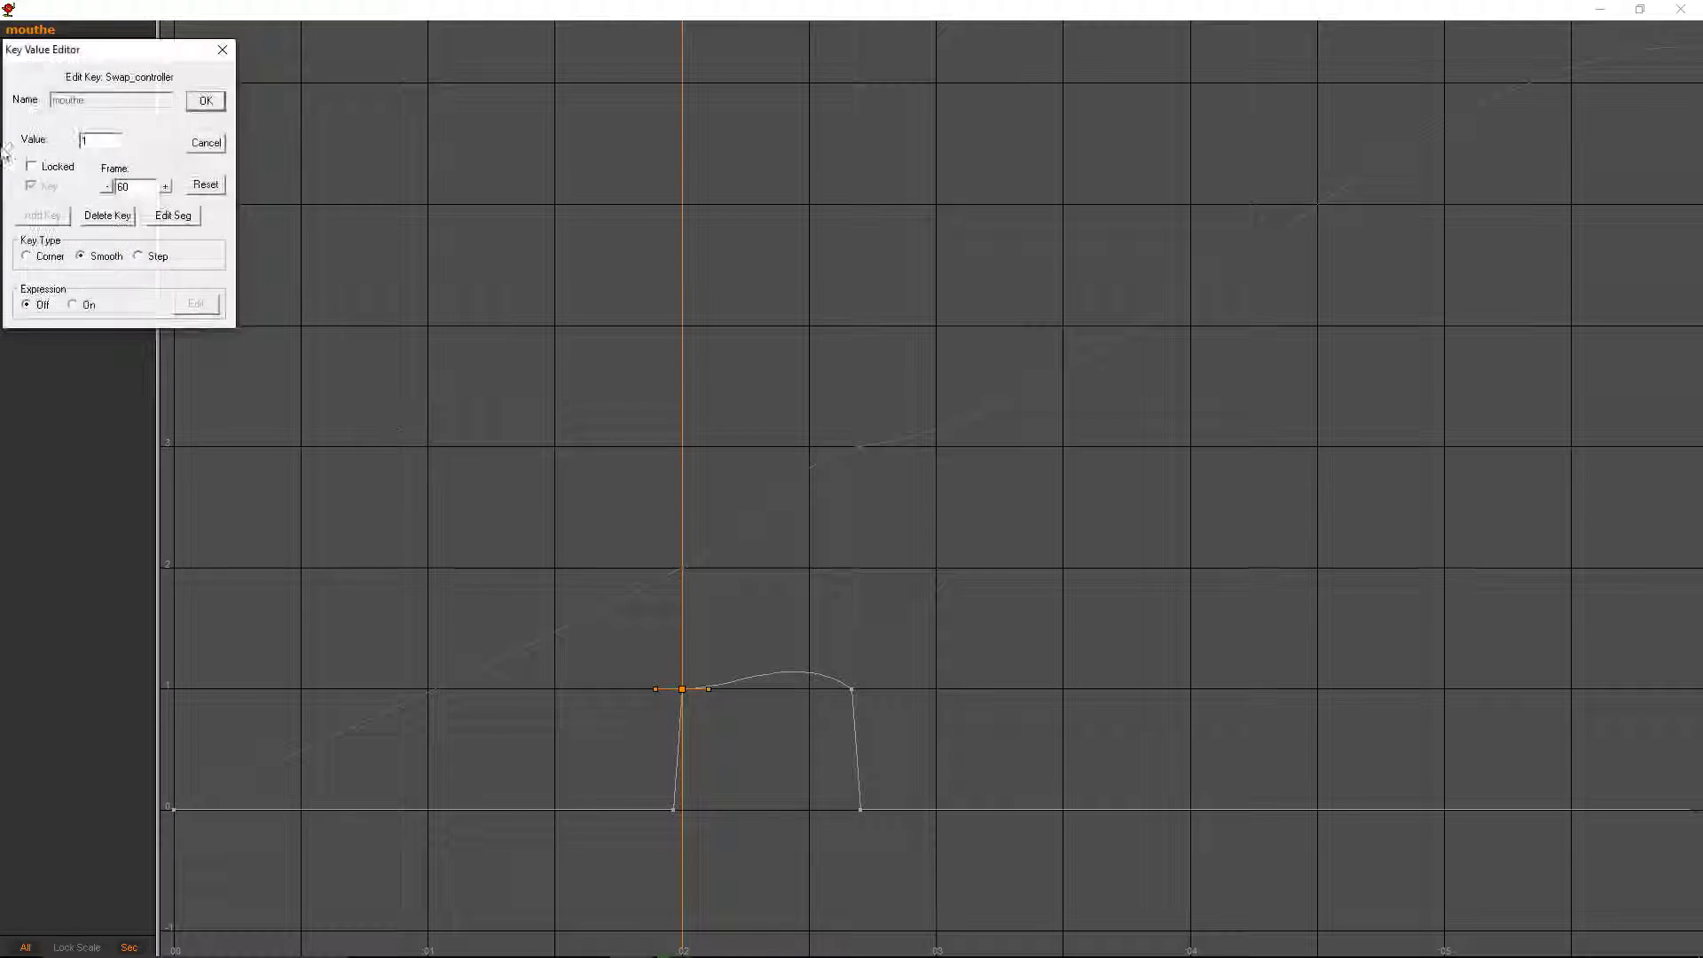
click(45, 256)
click(205, 102)
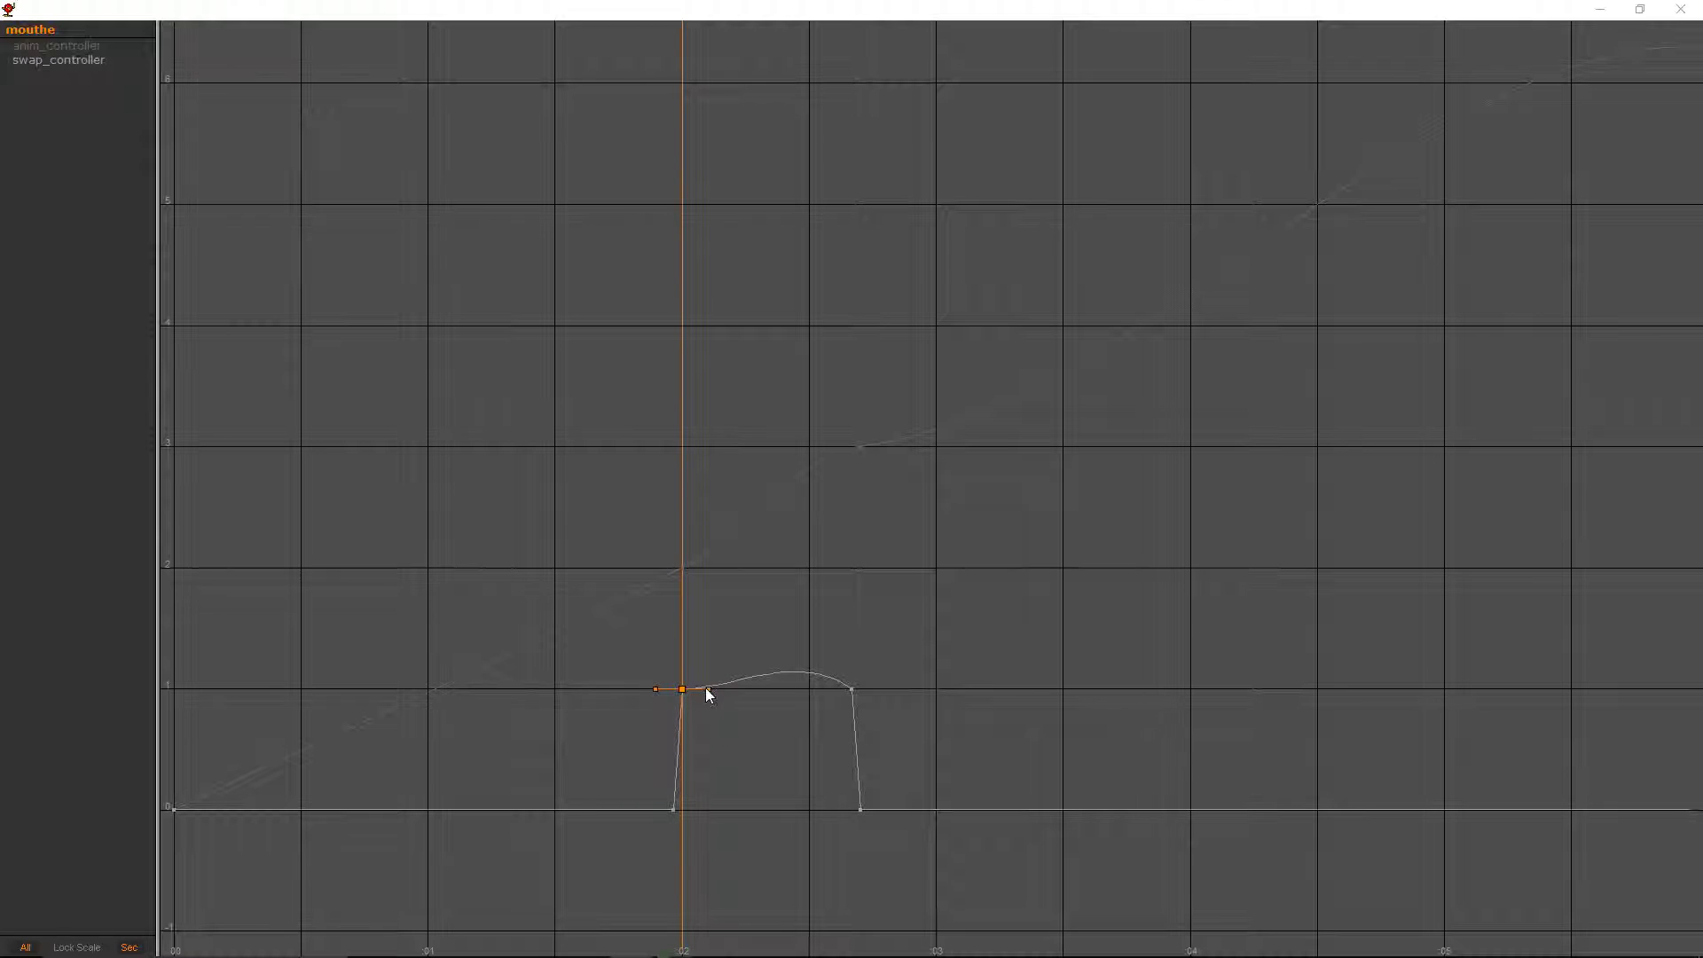
- Set the swap_controller keys at frames 80 and 81 to Corner and flatten the curve at 1 between frames 60 and 80
click(852, 690)
double_click(847, 691)
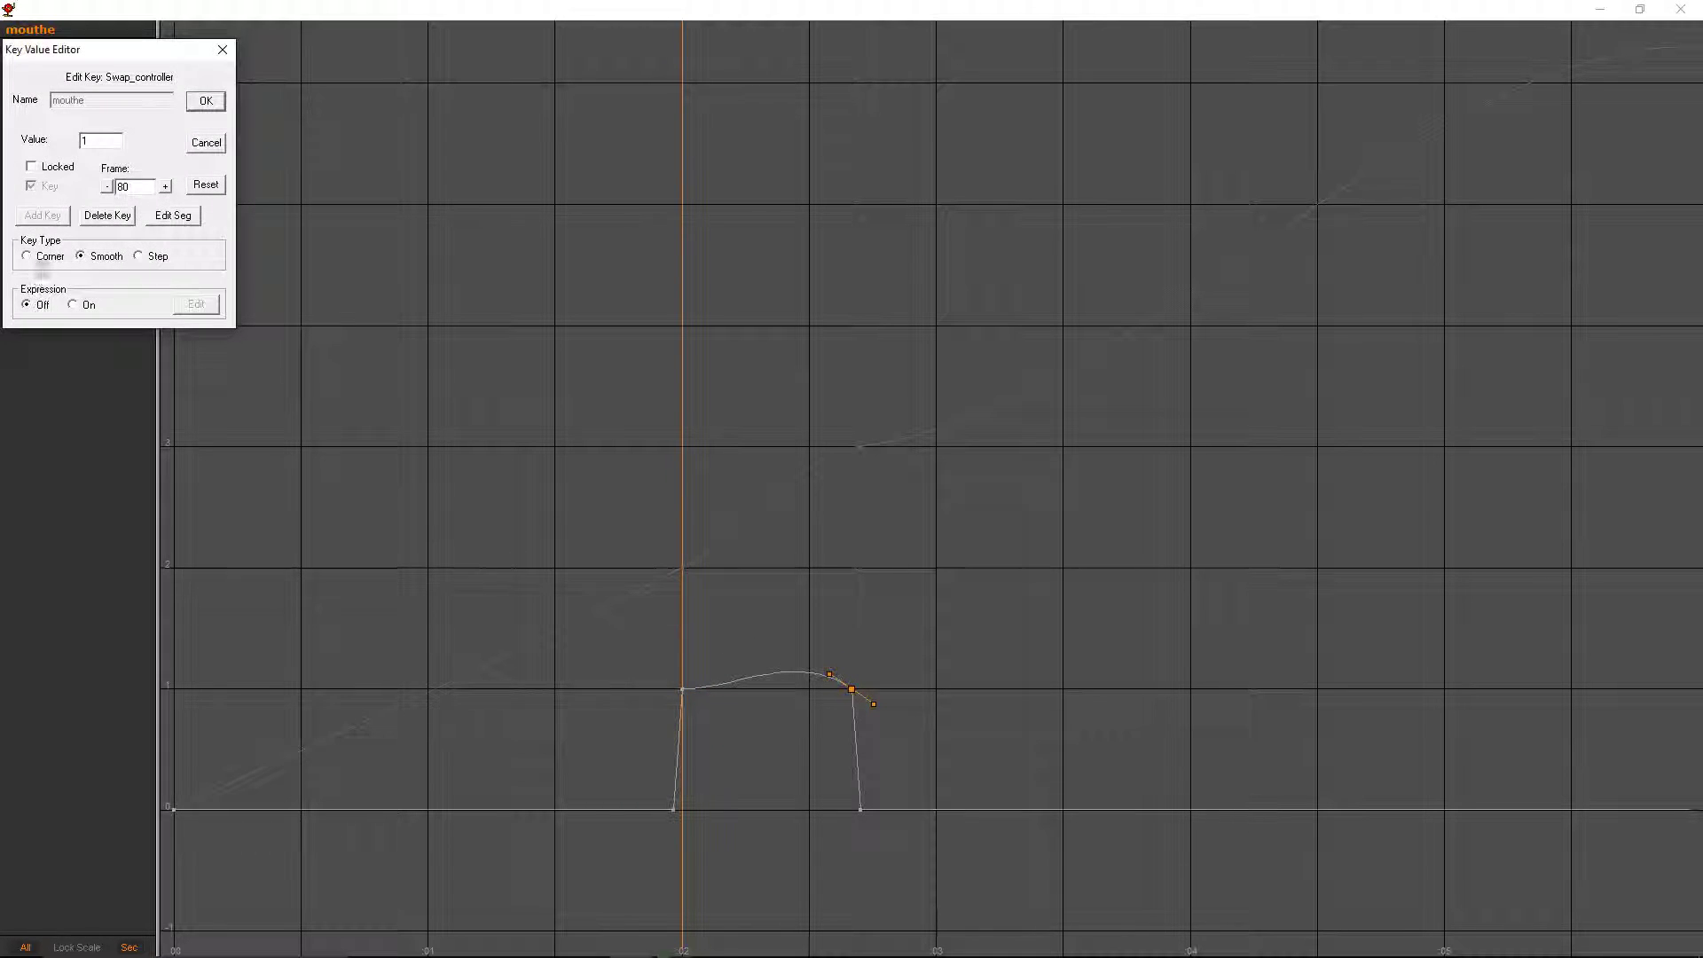
click(204, 103)
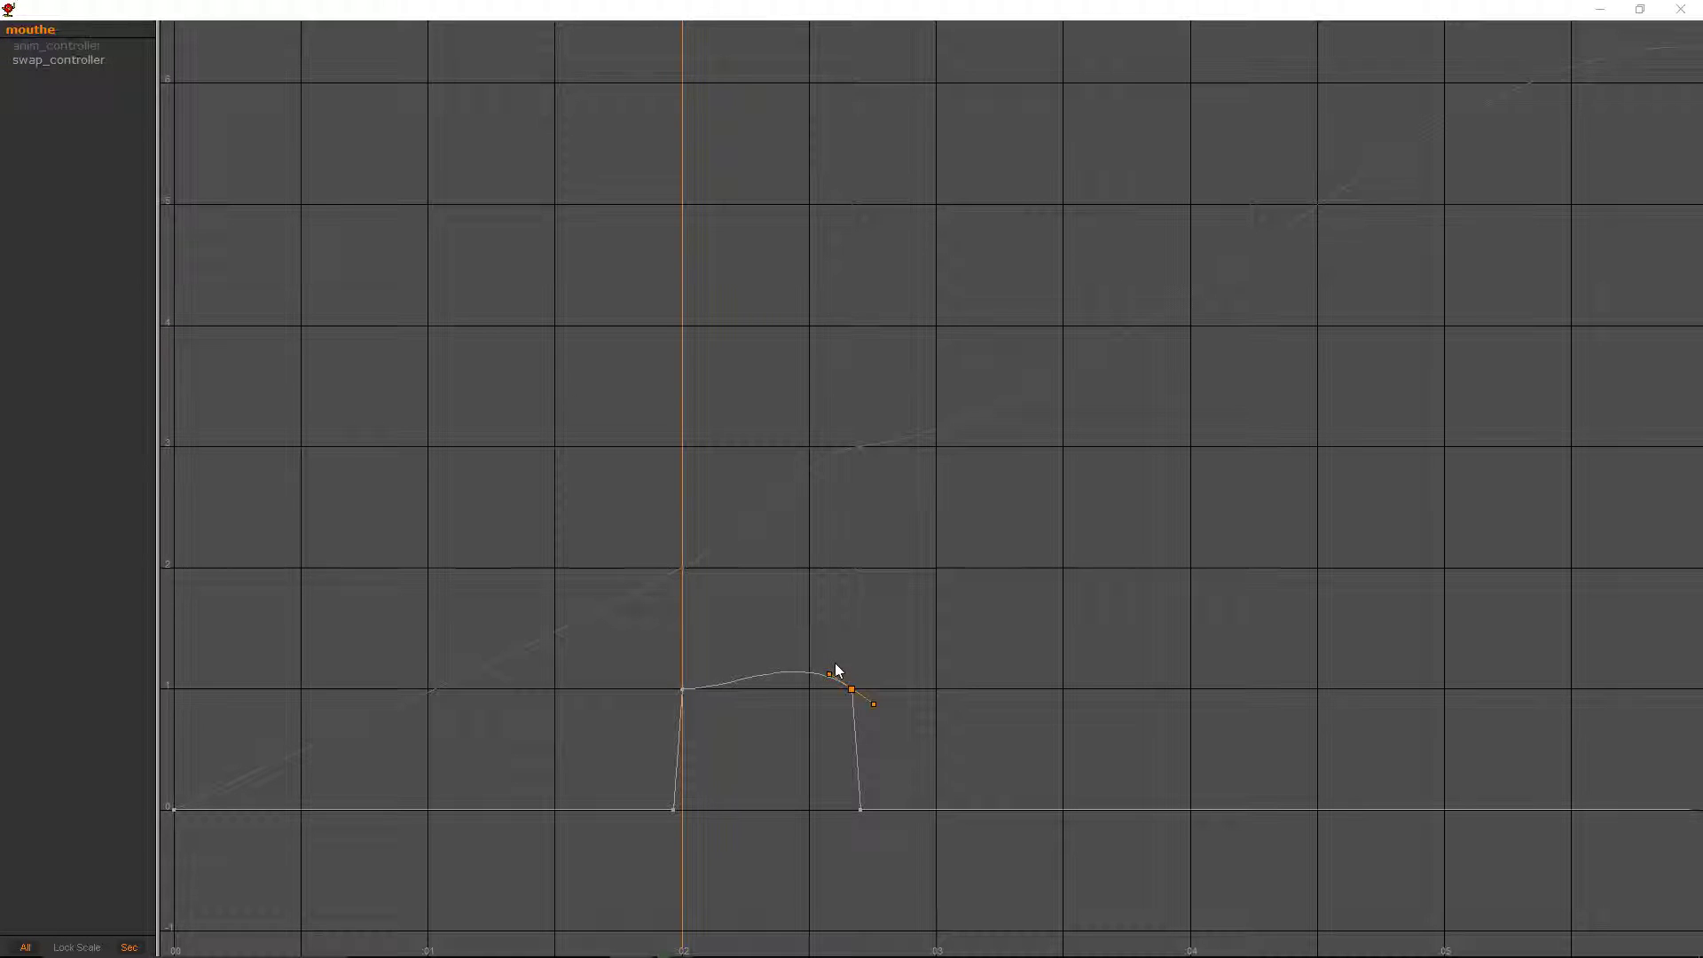
click(816, 695)
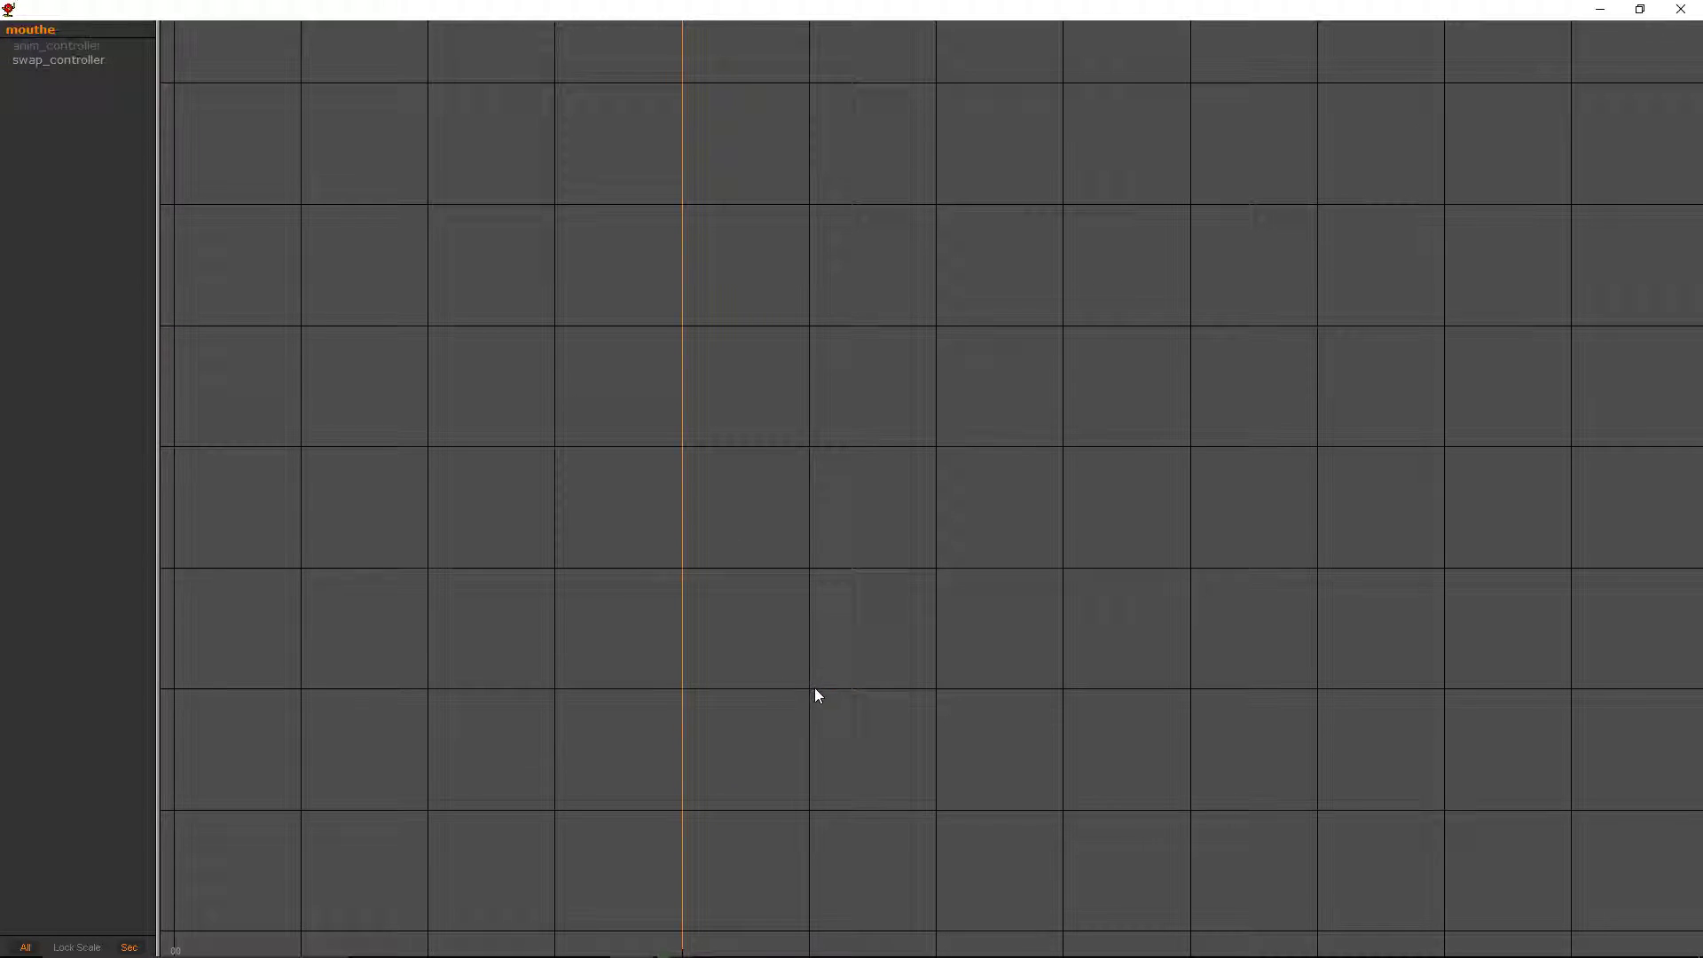
click(681, 690)
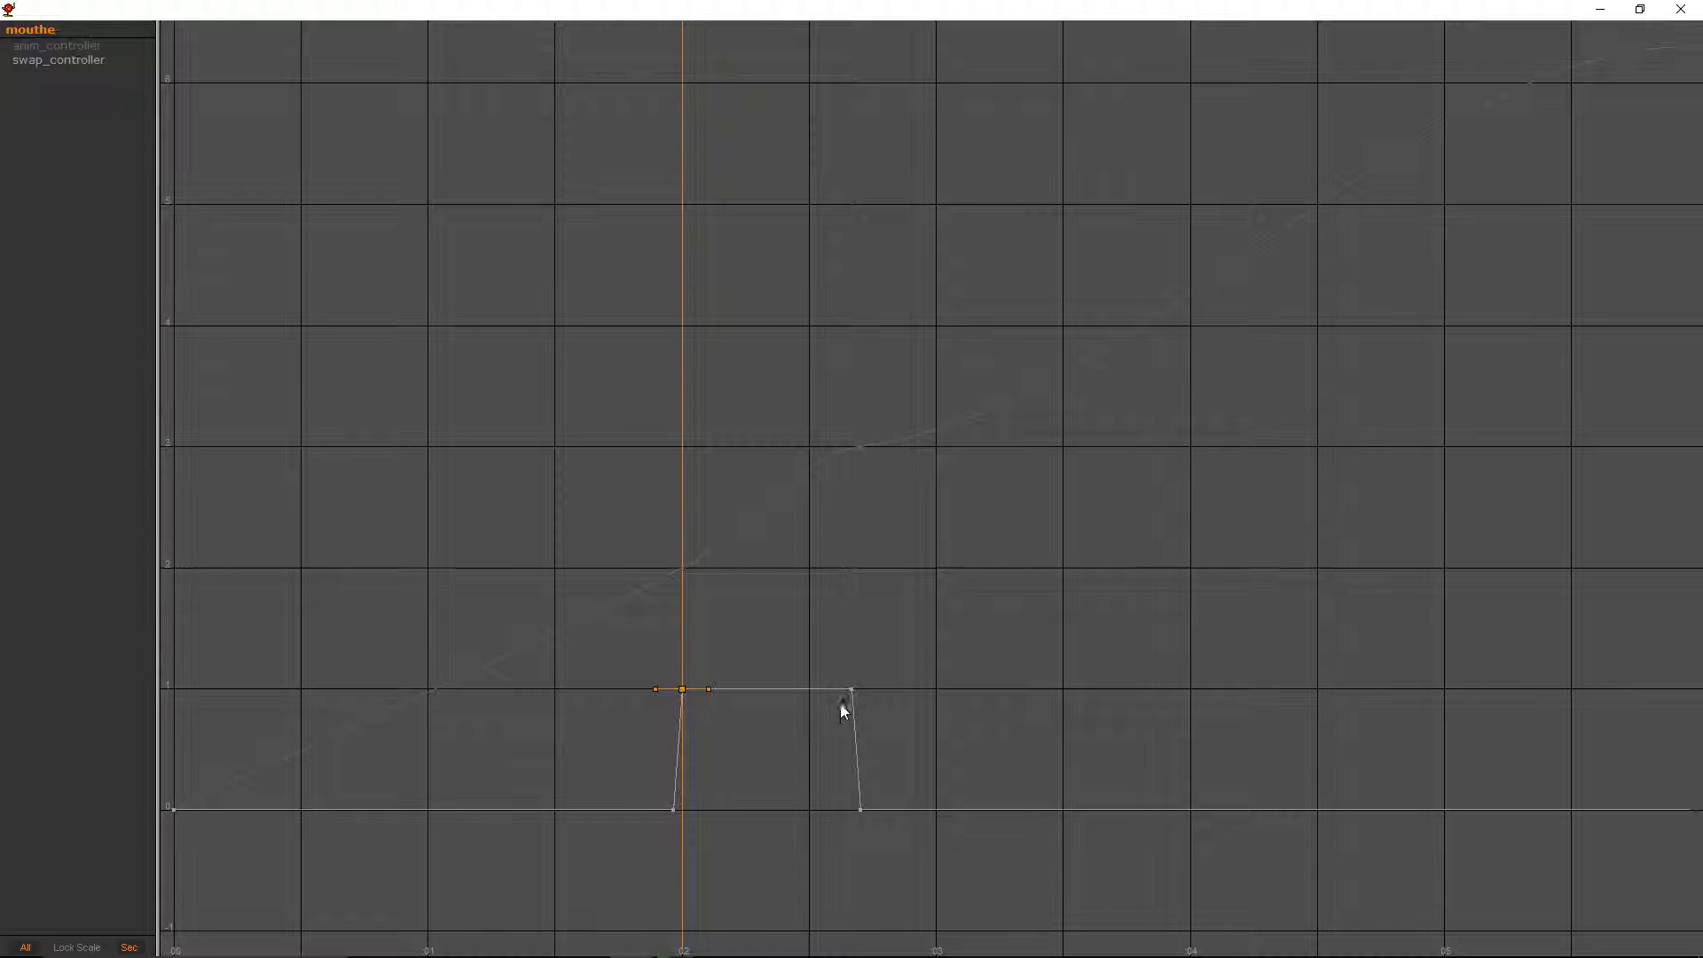
double_click(860, 809)
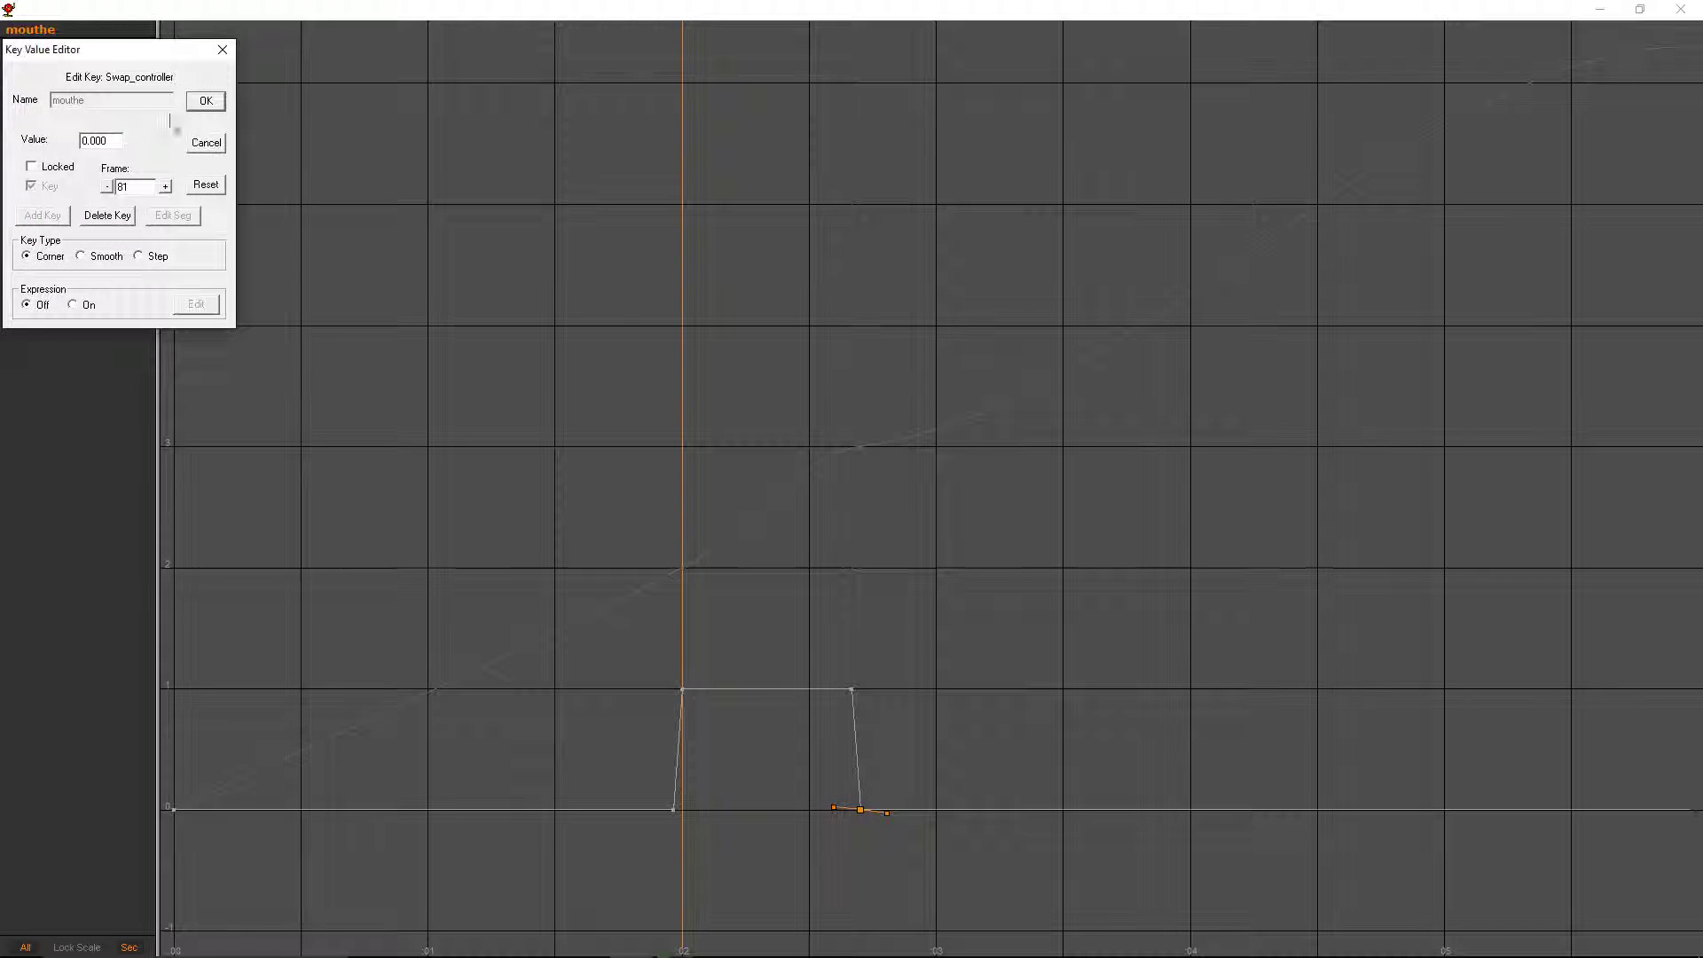
key(Return)
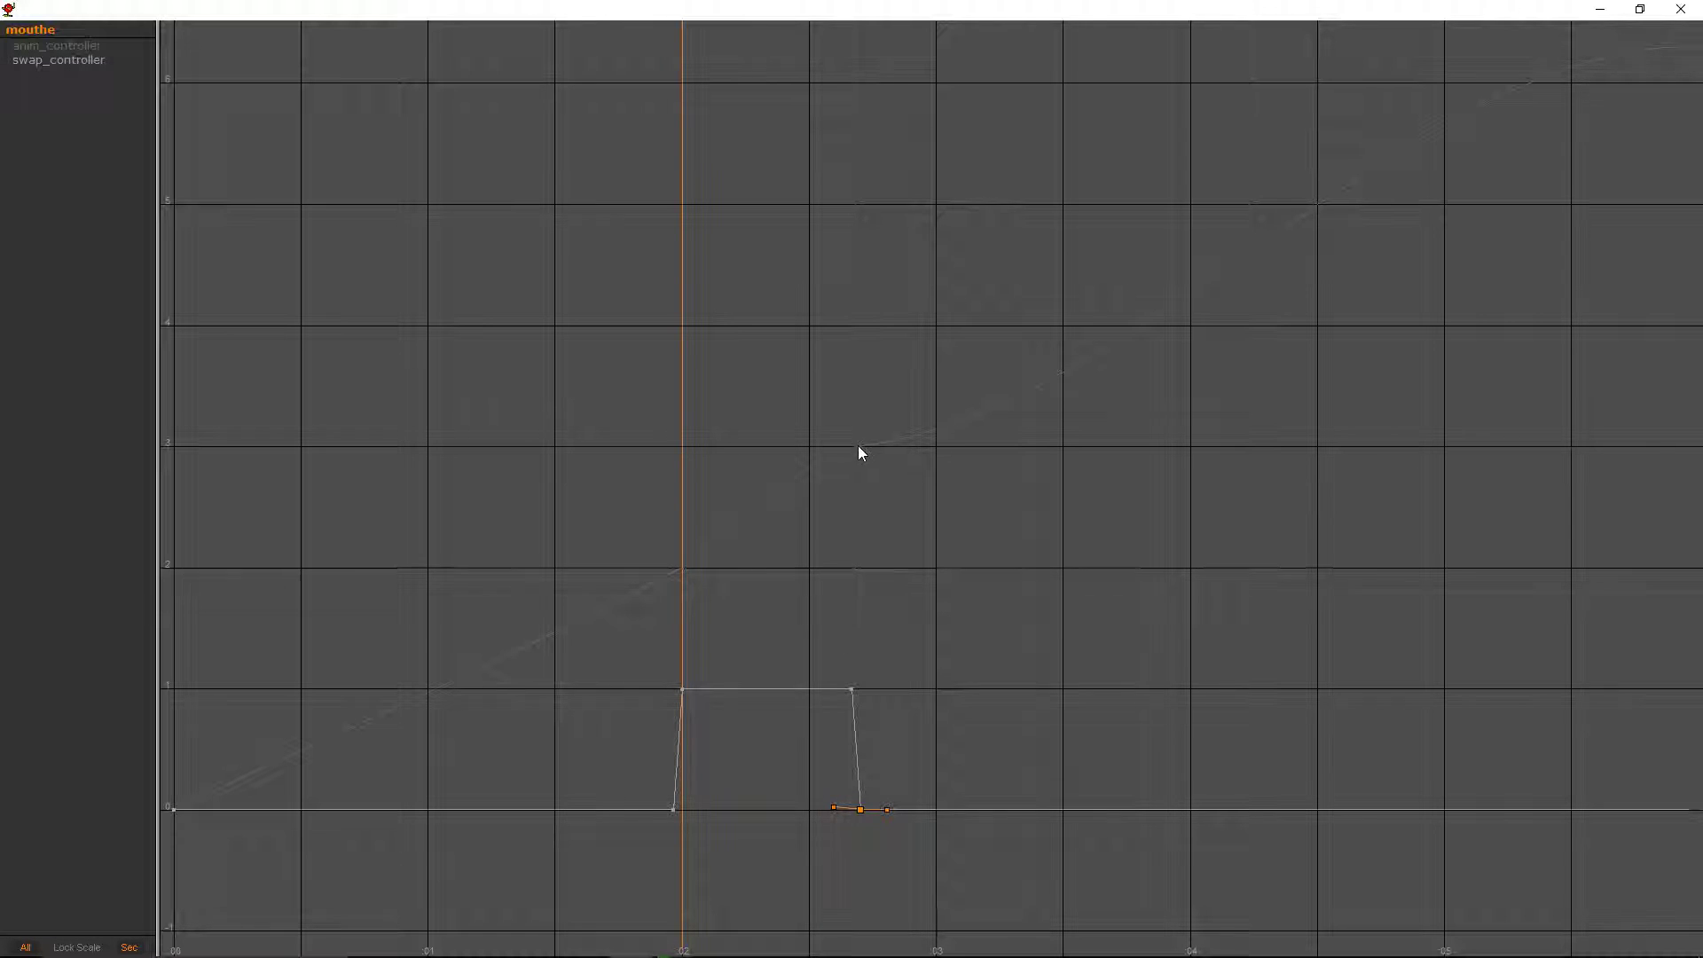
- Straighten the anim_controller curve by adjusting the tangents of the frame 81 and final keys, and close the Graph Editor
click(69, 48)
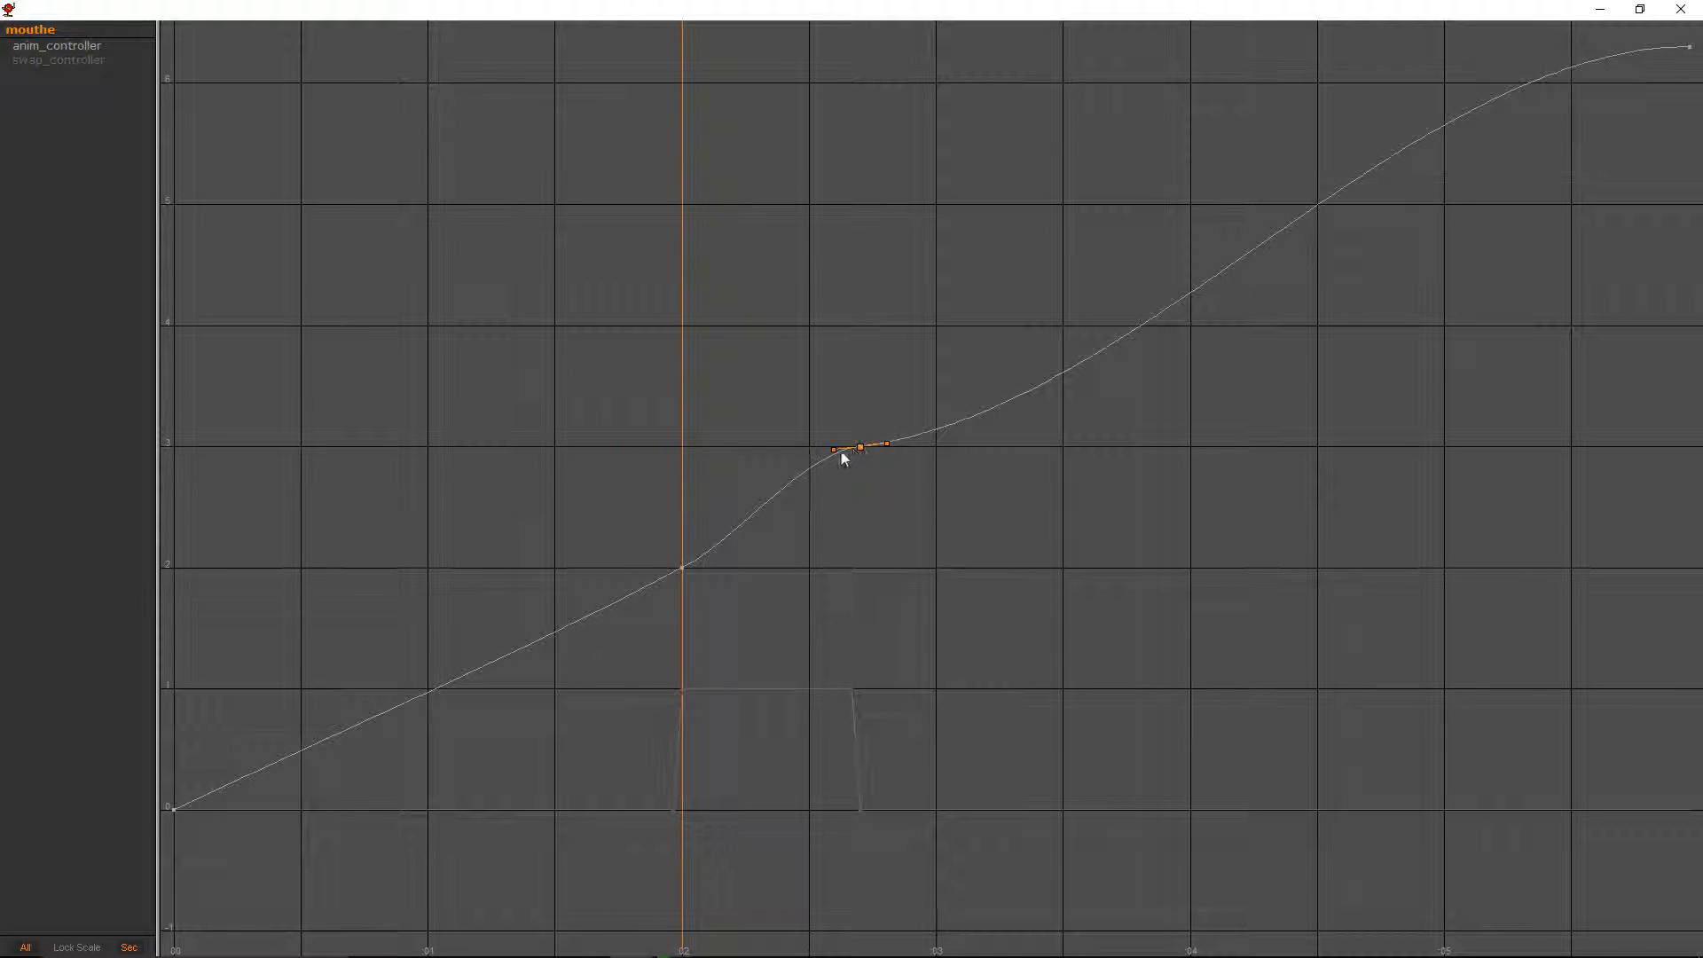
drag(833, 448, 835, 460)
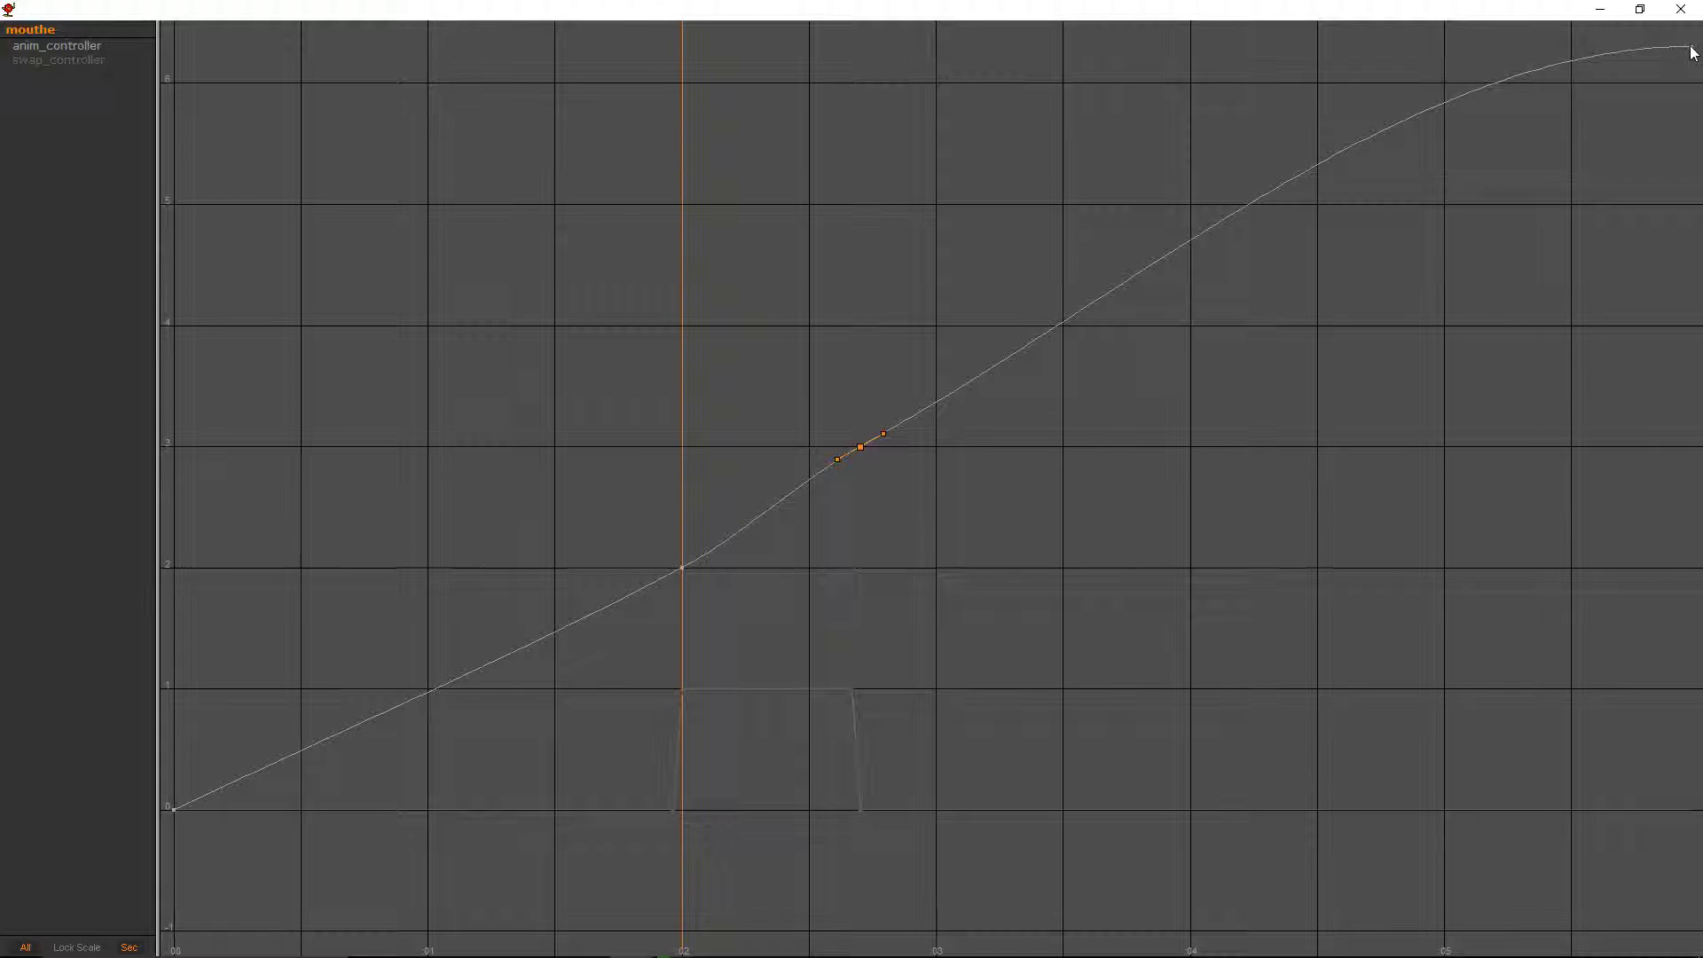
drag(1664, 46, 1654, 67)
drag(886, 433, 887, 430)
click(1681, 10)
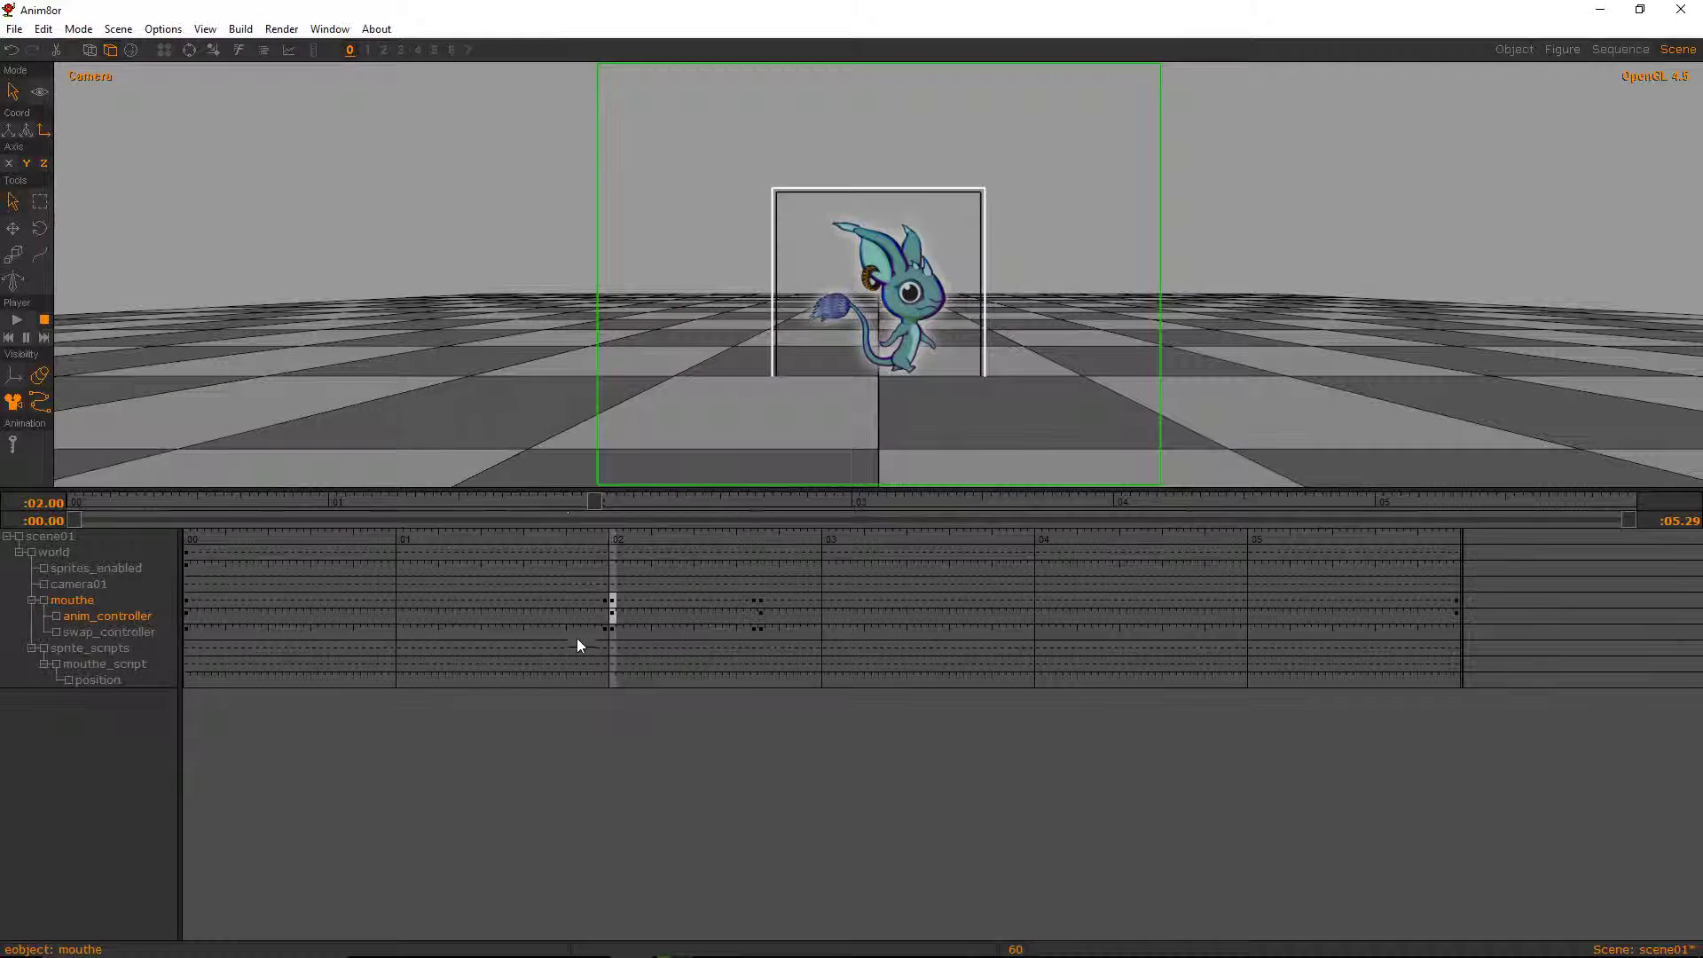
- Scrub through the timeline to frame 81 and save the project
drag(383, 633, 761, 631)
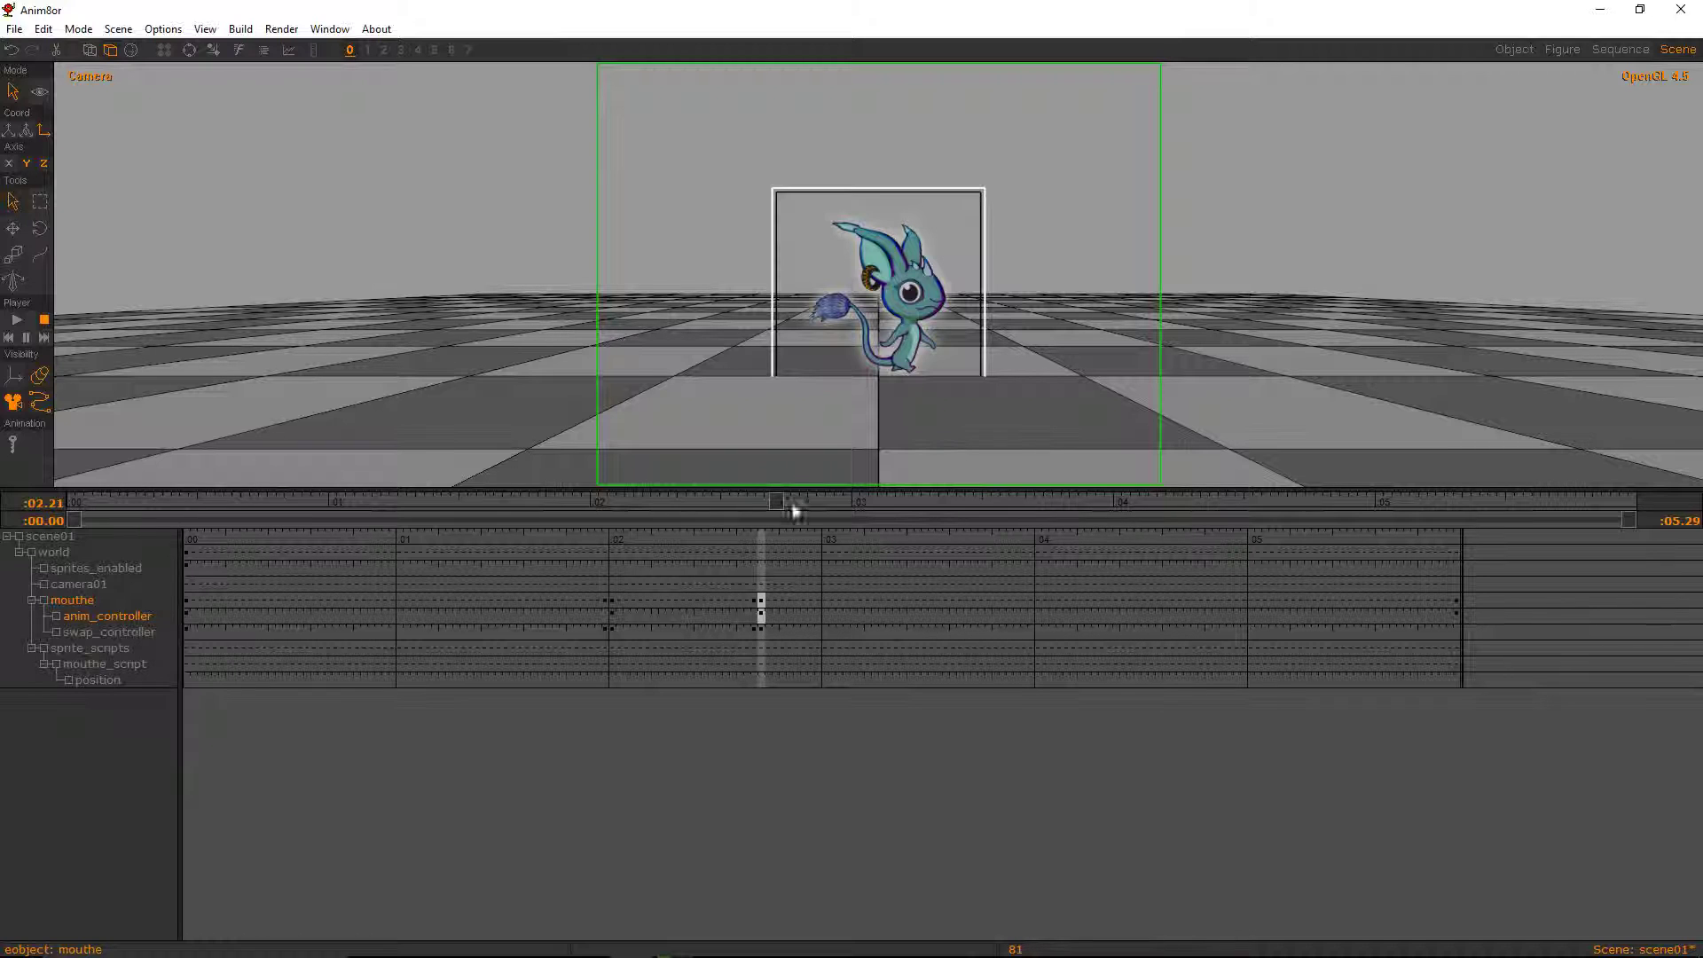
click(14, 29)
click(36, 114)
- Open the world's sprites_enabled key at frame 0 and confirm it with value 1
click(490, 618)
click(371, 641)
click(137, 569)
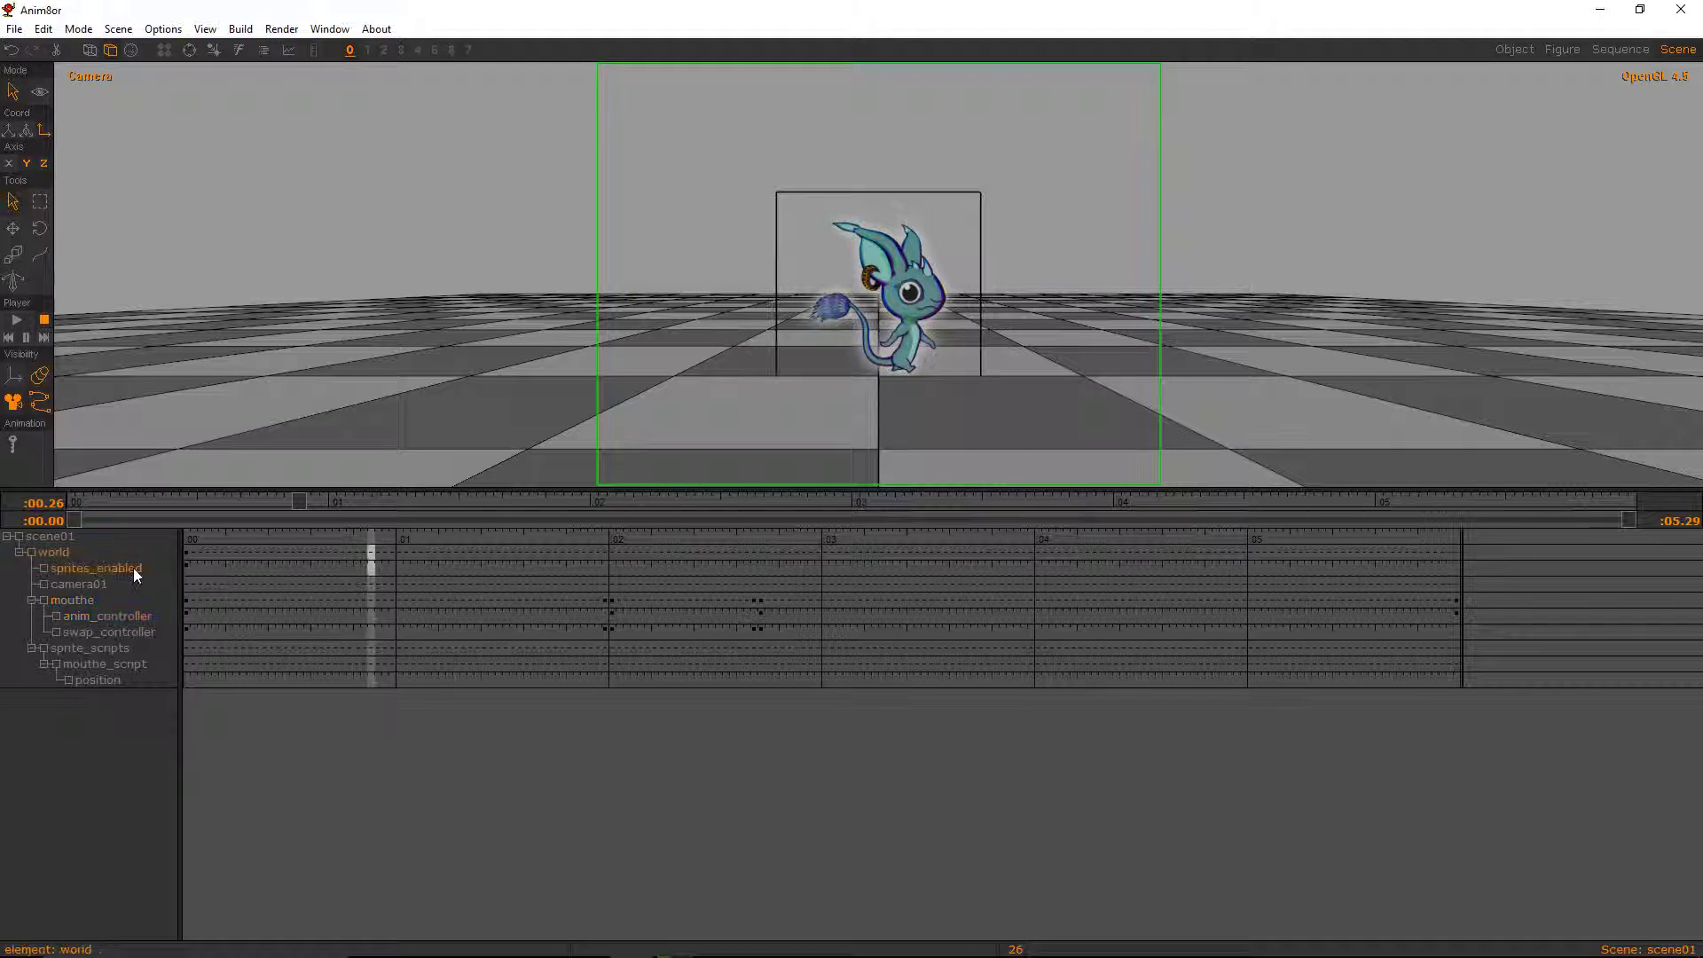
click(188, 569)
double_click(143, 572)
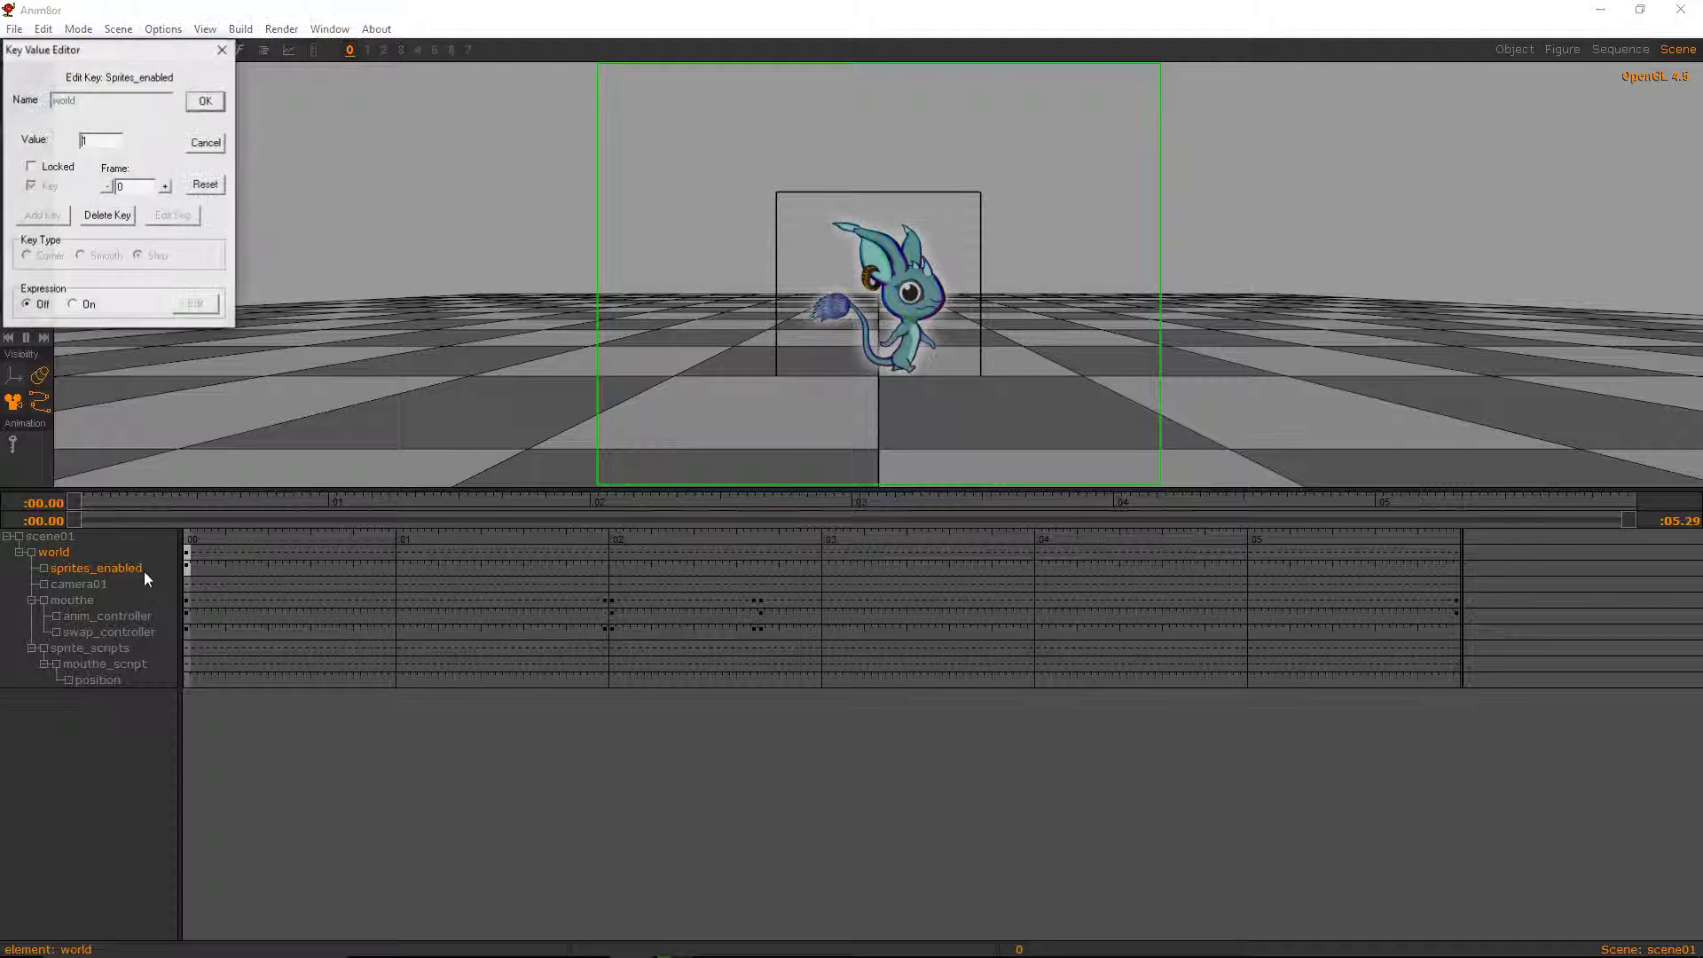
click(205, 100)
- Save the project again and close Anim8or
click(14, 28)
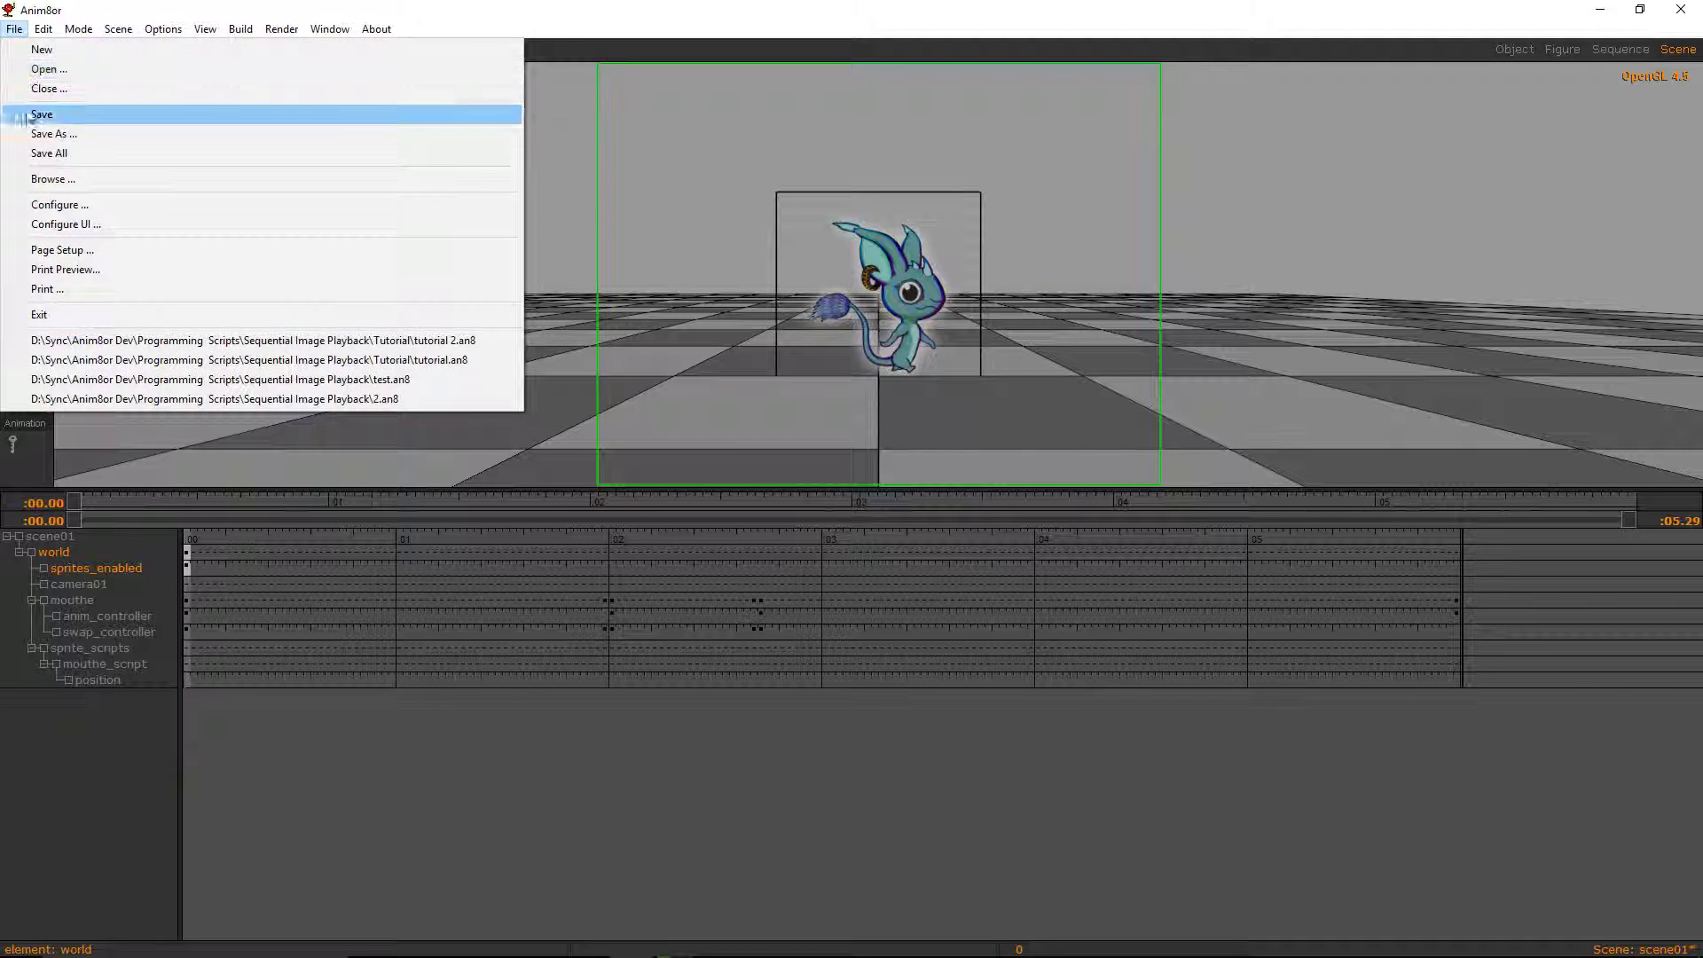
click(36, 113)
click(1681, 9)
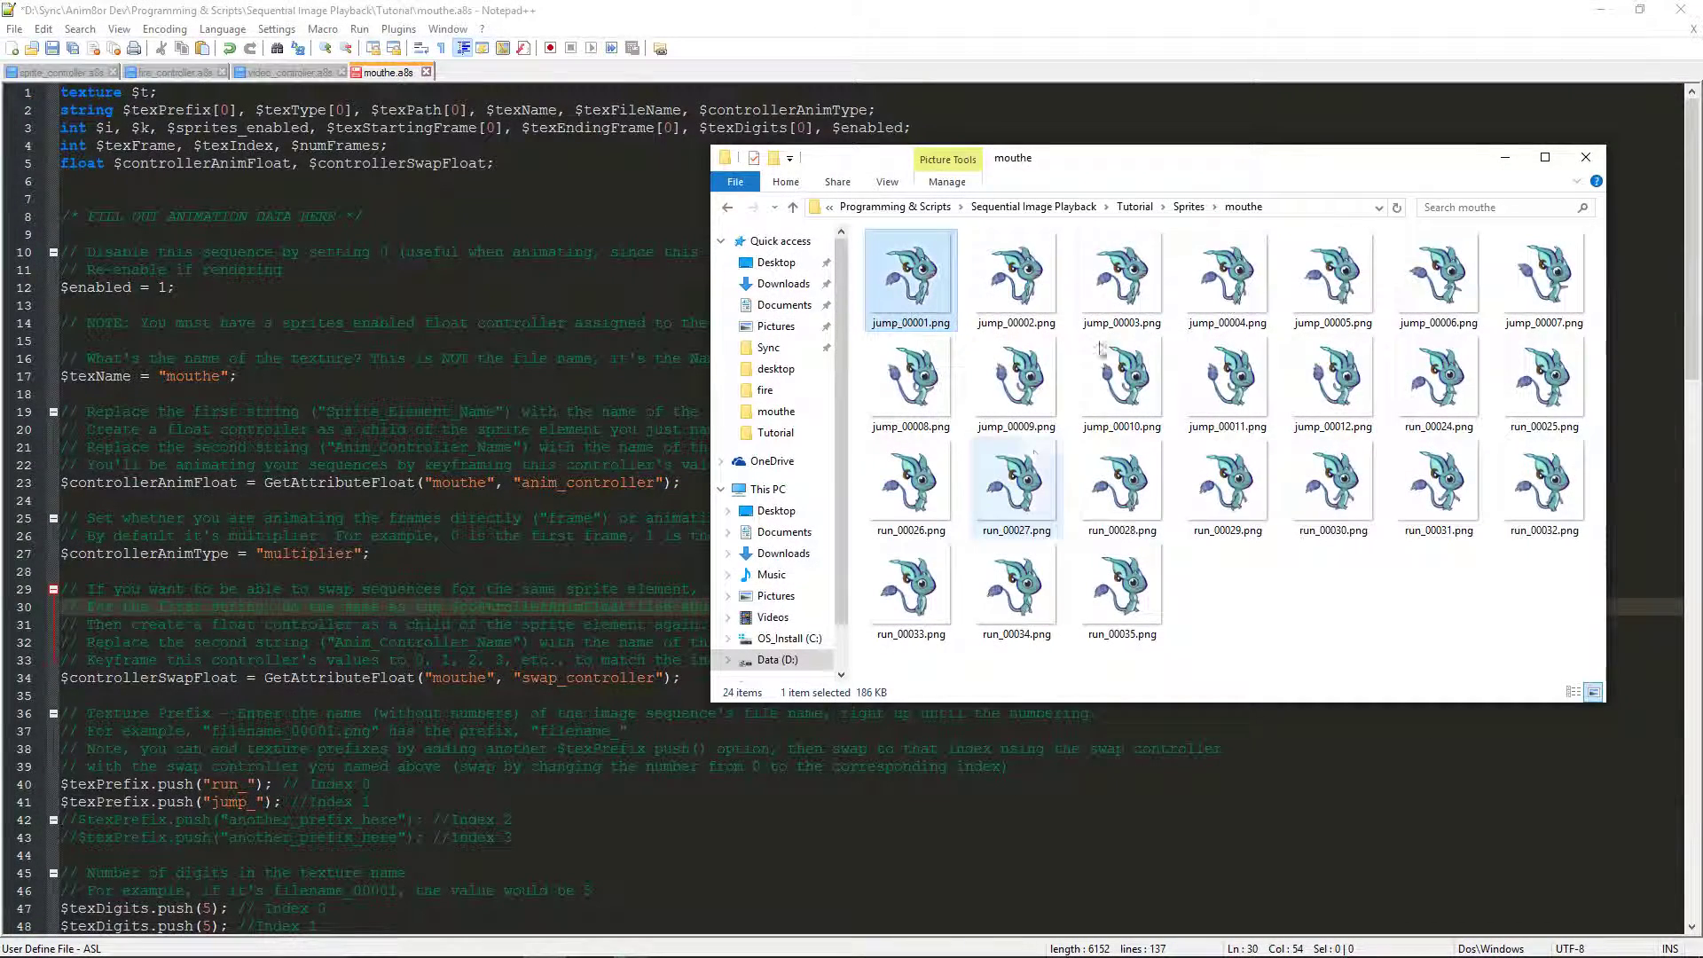
- Reopen tutorial 2.an8 from the Tutorial folder inside Sequential Image Playback
click(1065, 206)
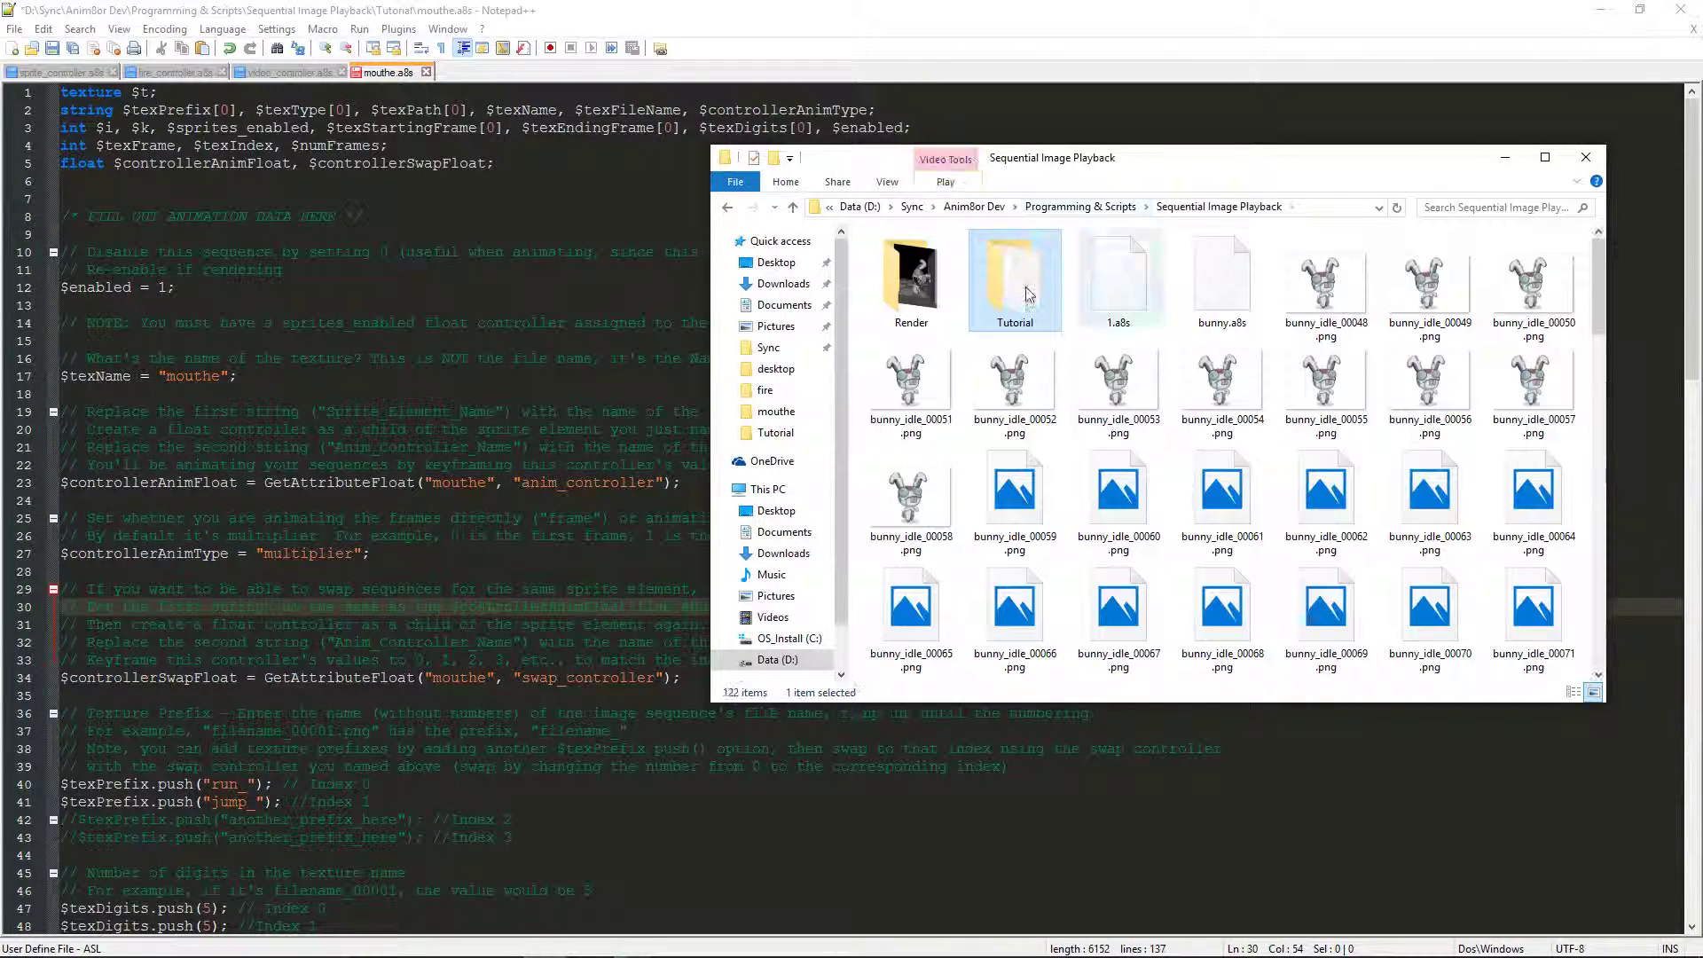
double_click(1052, 286)
click(1552, 285)
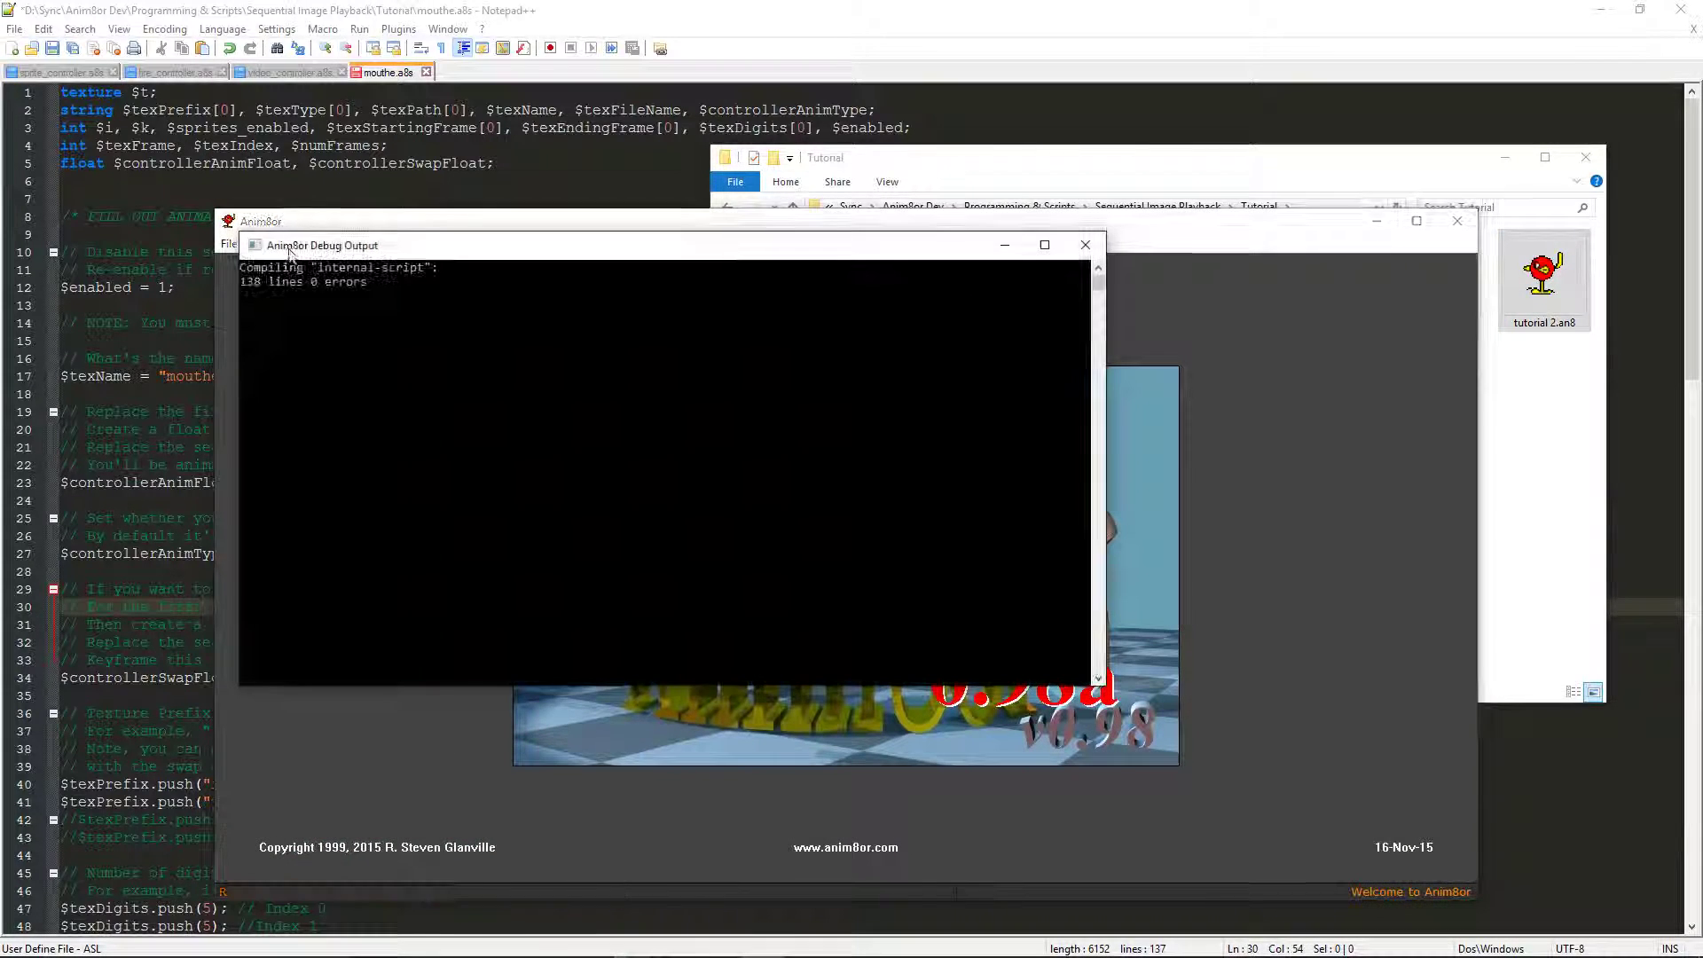
- Switch to Scene mode and display the scene through the Camera view in a maximized window
click(293, 243)
click(302, 318)
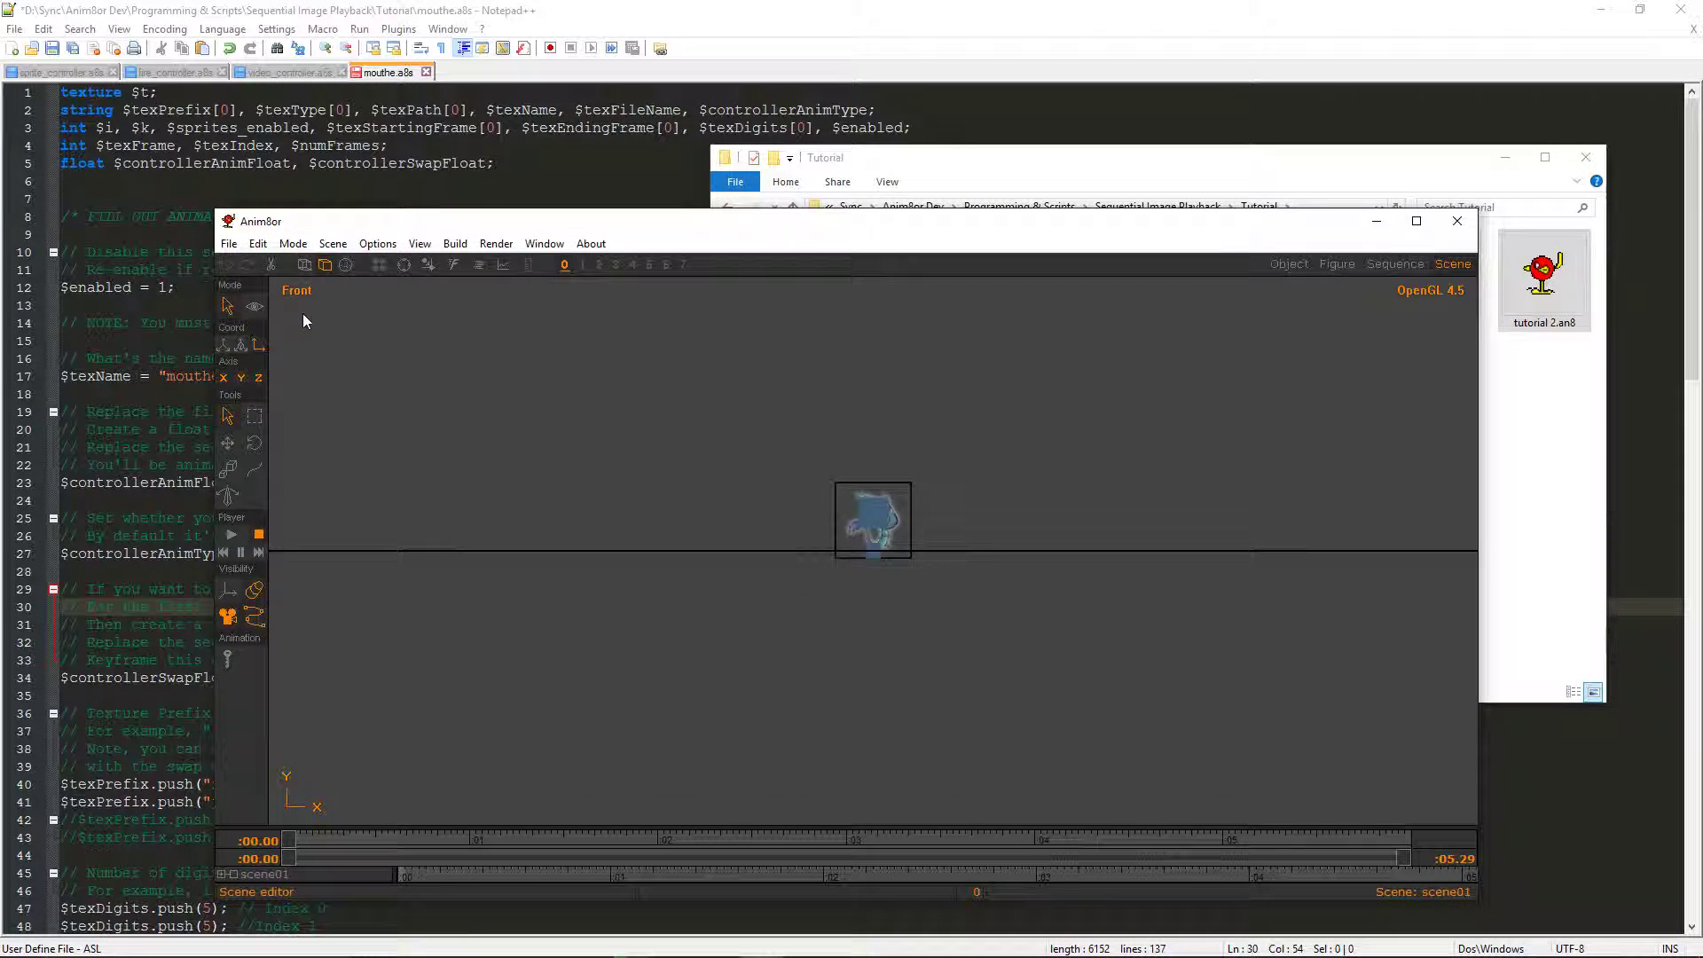
click(299, 246)
mouse_move(419, 243)
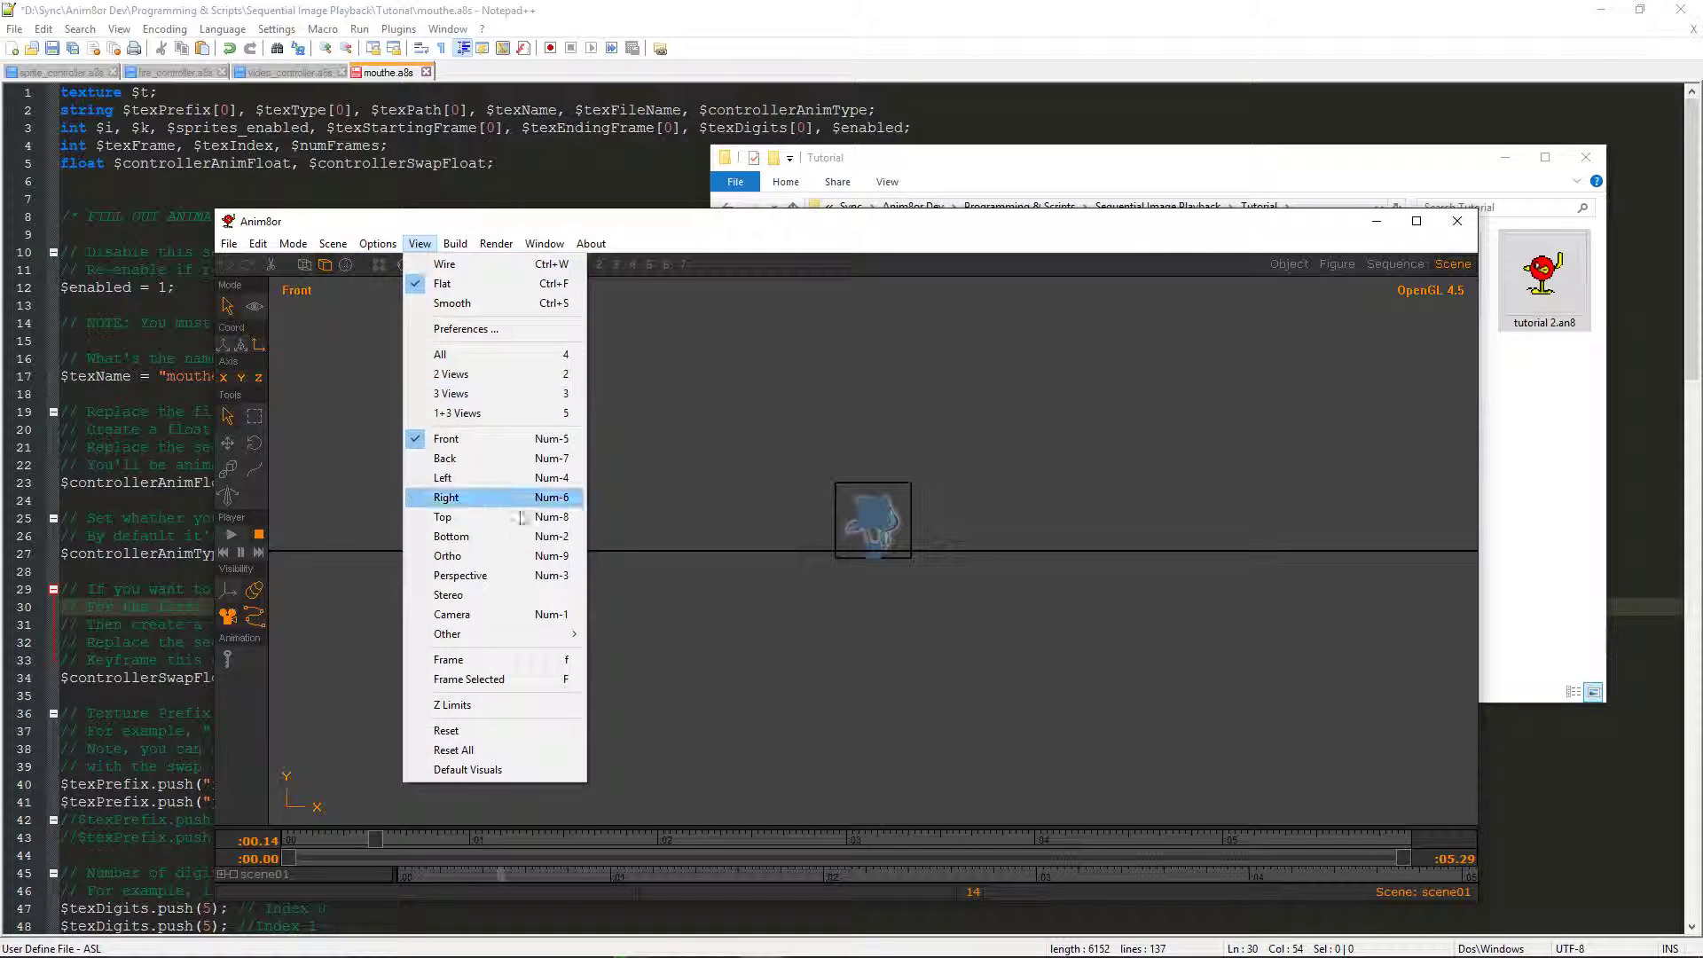
click(452, 615)
double_click(572, 227)
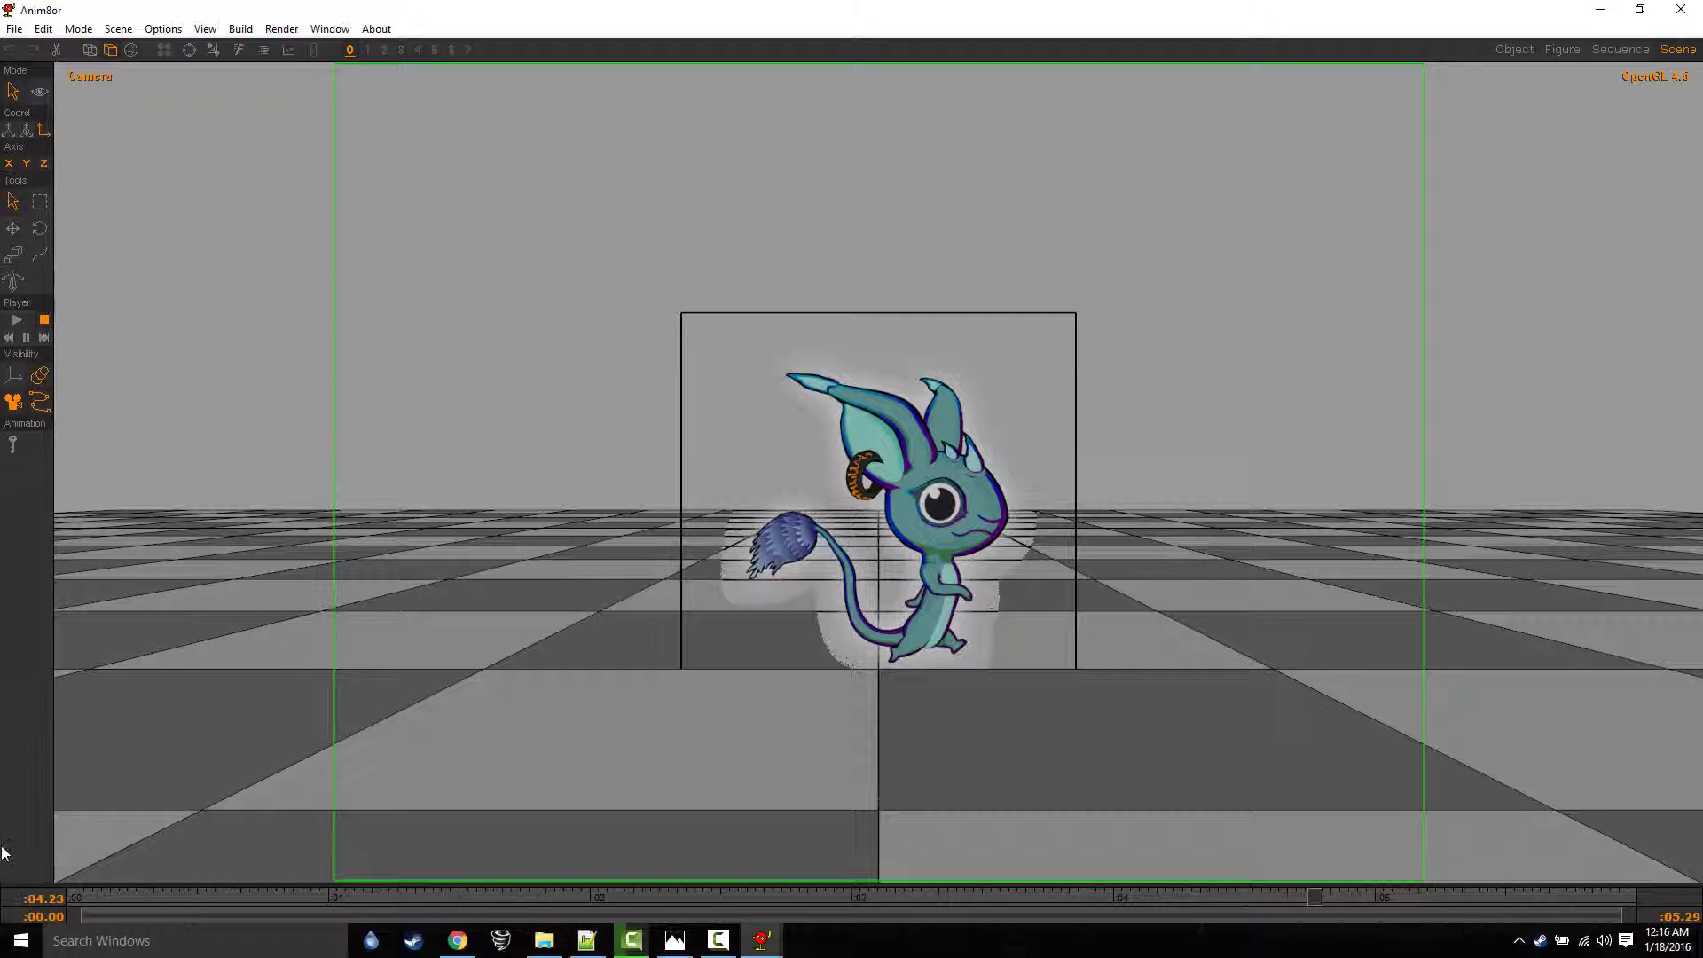
- Enlarge the timeline track area and select mouthe's anim_controller key at frame 60
click(7, 931)
click(22, 918)
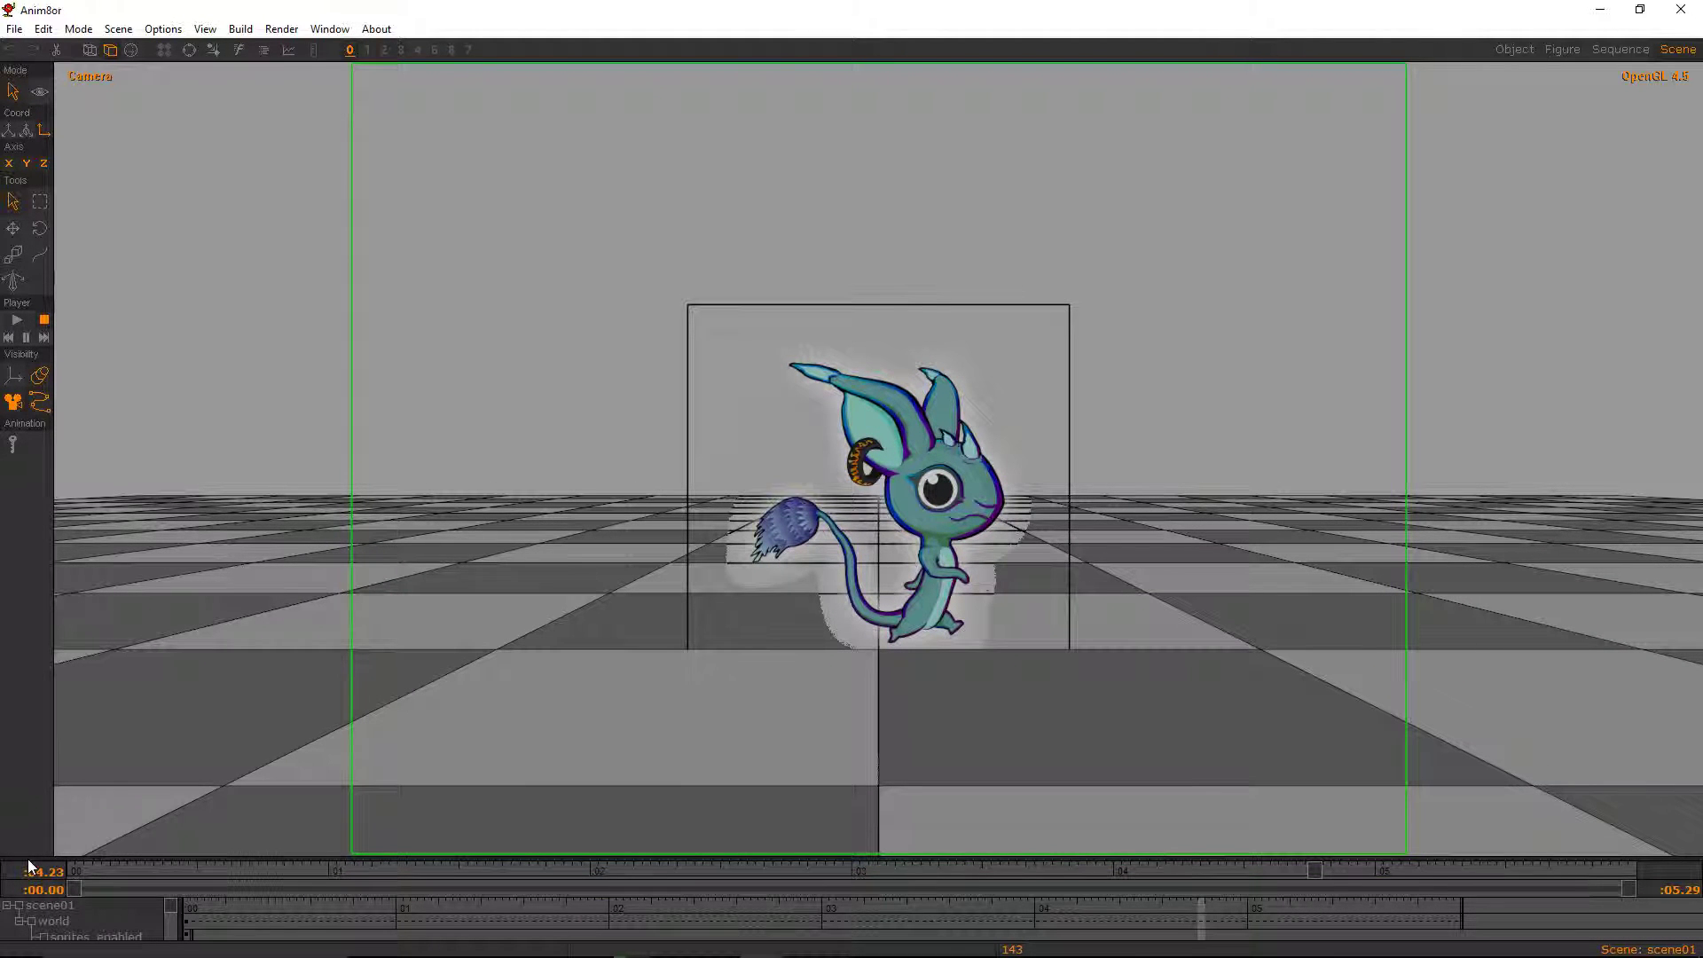
drag(29, 867, 29, 626)
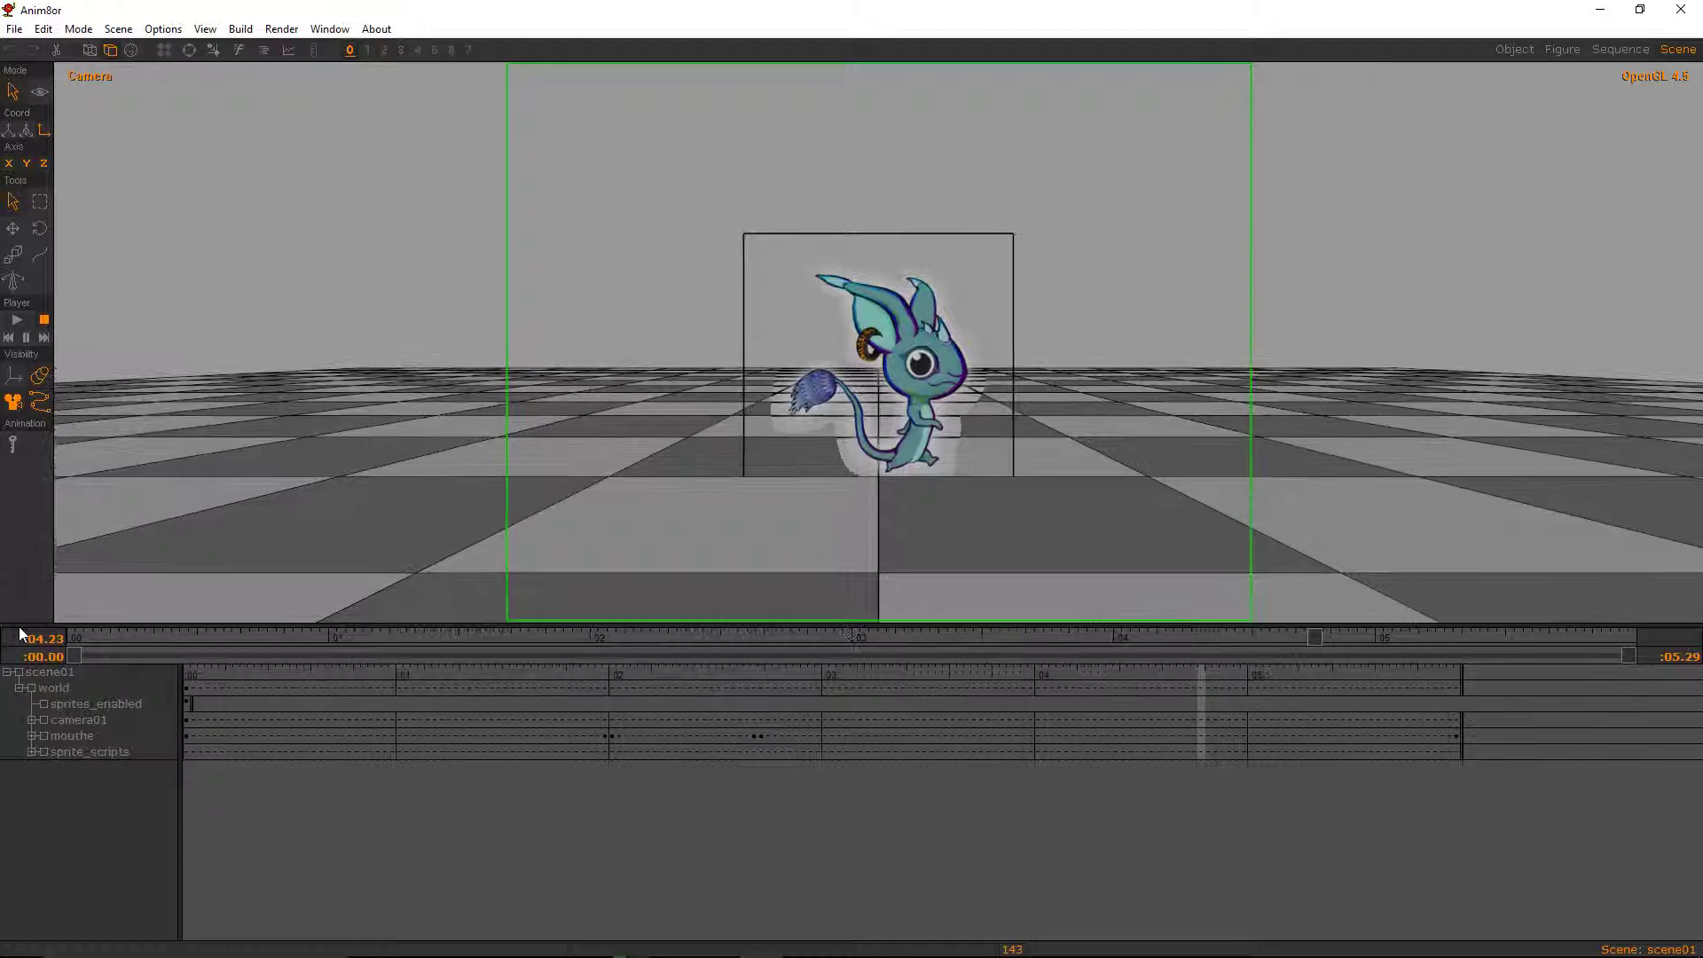
click(612, 756)
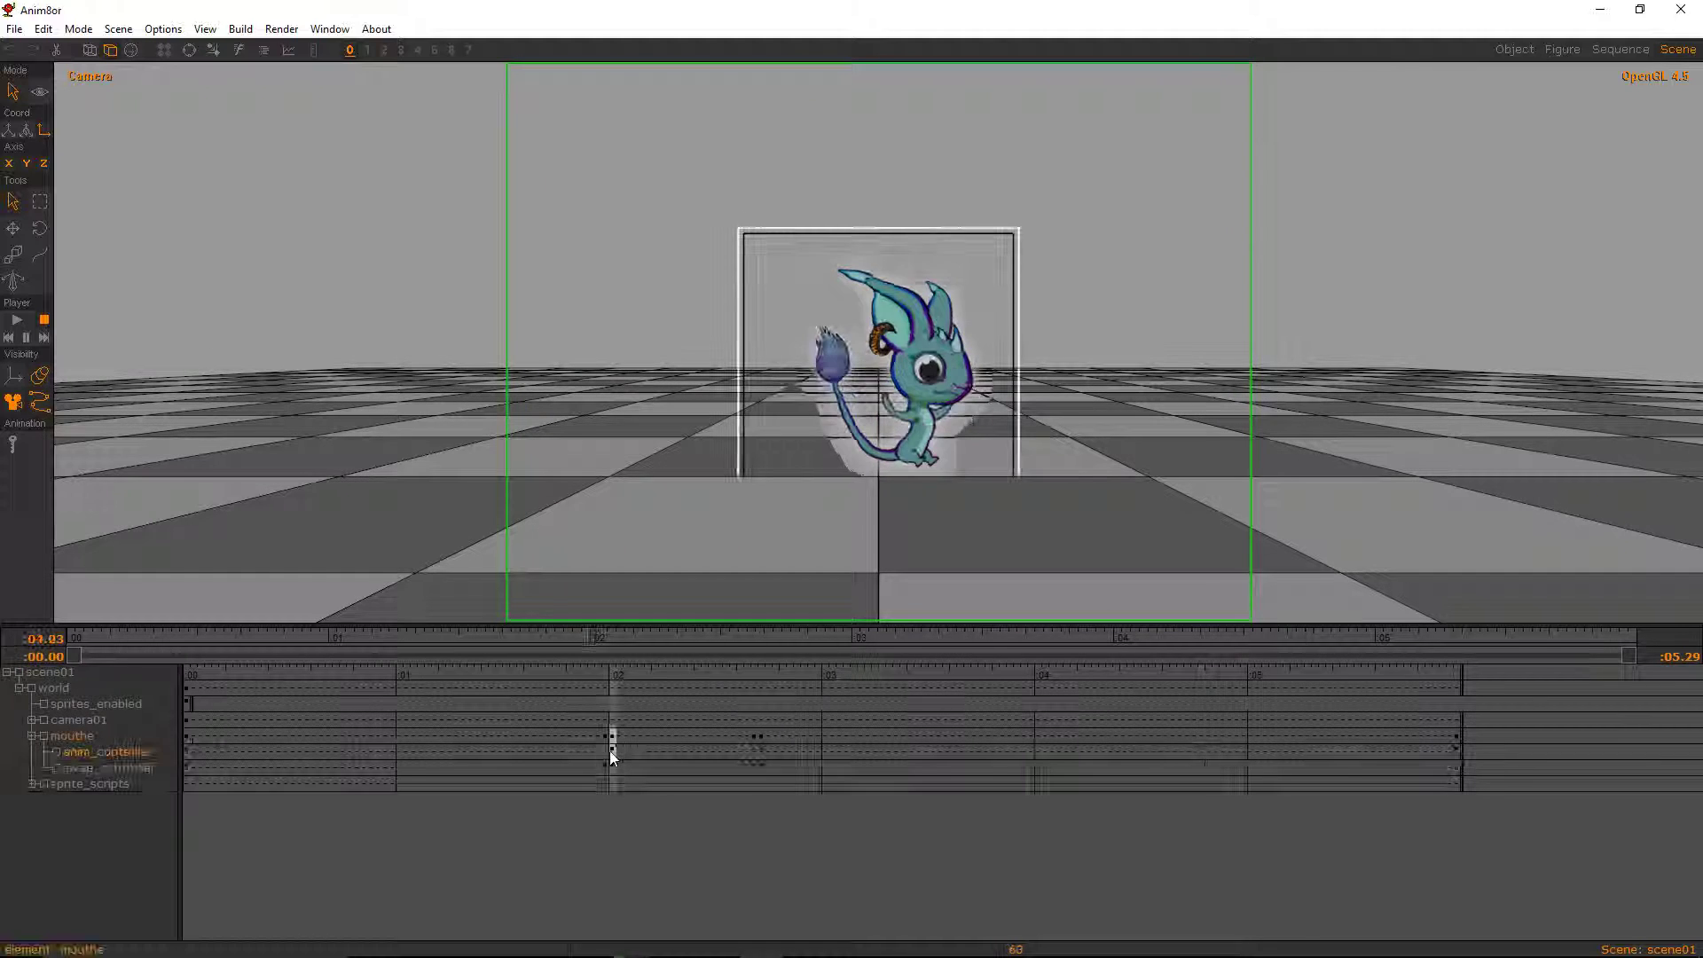
- Show mouthe's anim_controller curve in the graph editor at frame 60 and nudge the incoming tangent of the key with value 3
drag(635, 749, 610, 752)
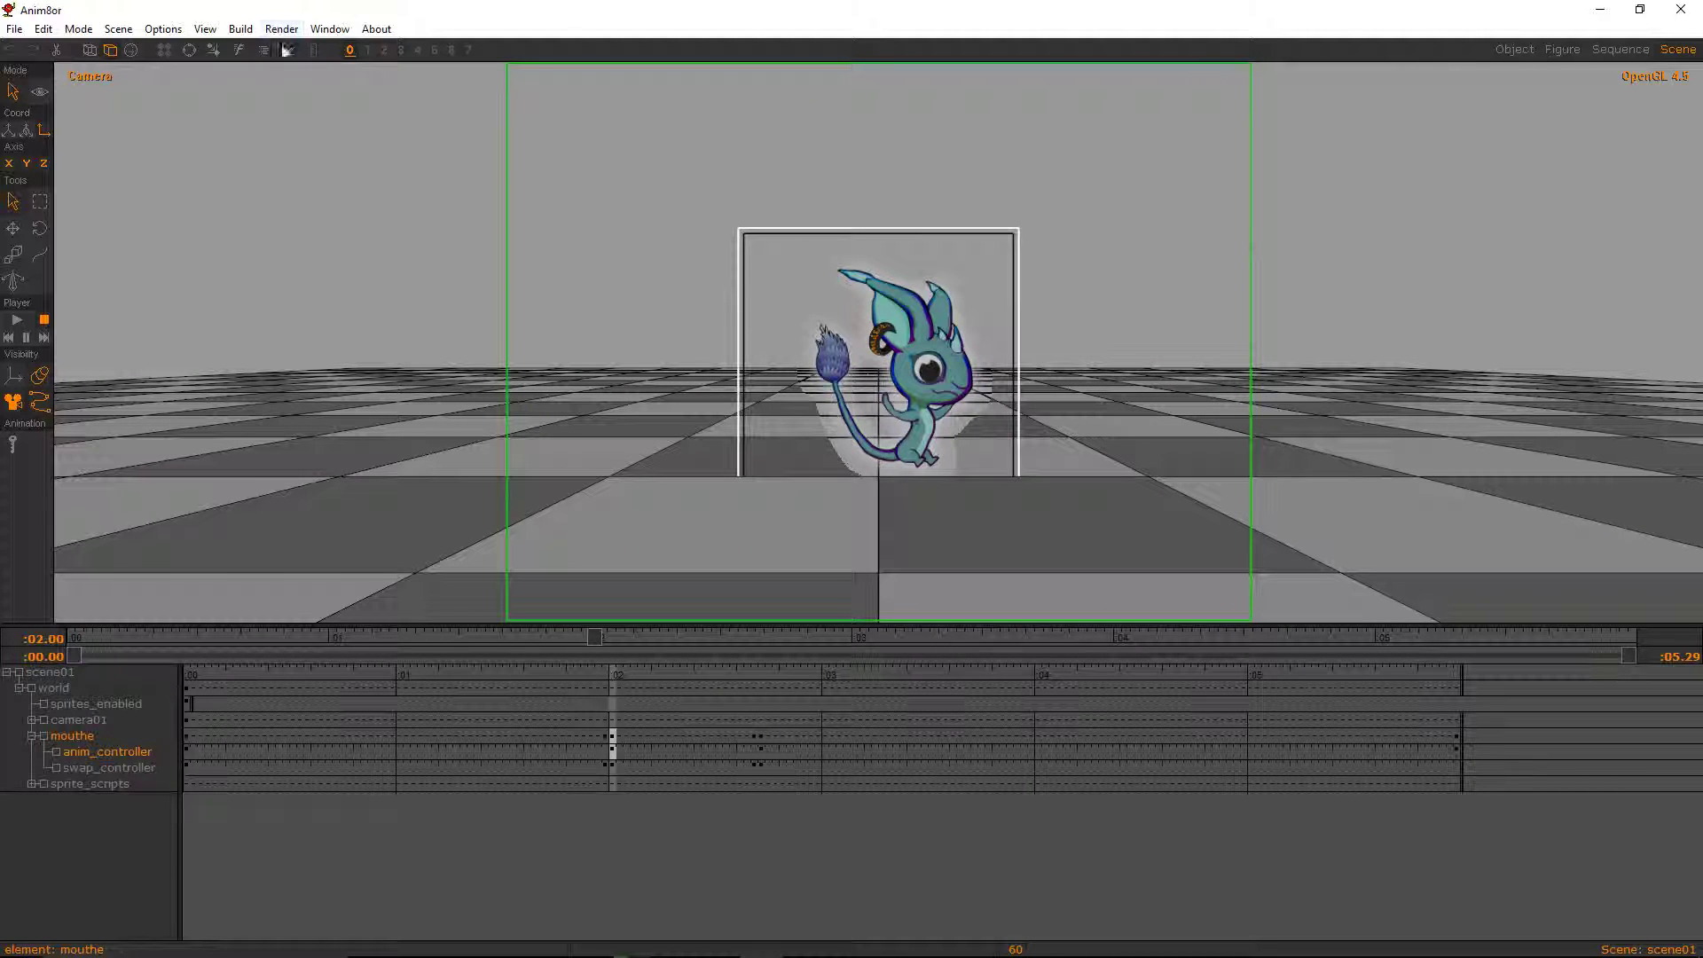
click(287, 50)
double_click(444, 552)
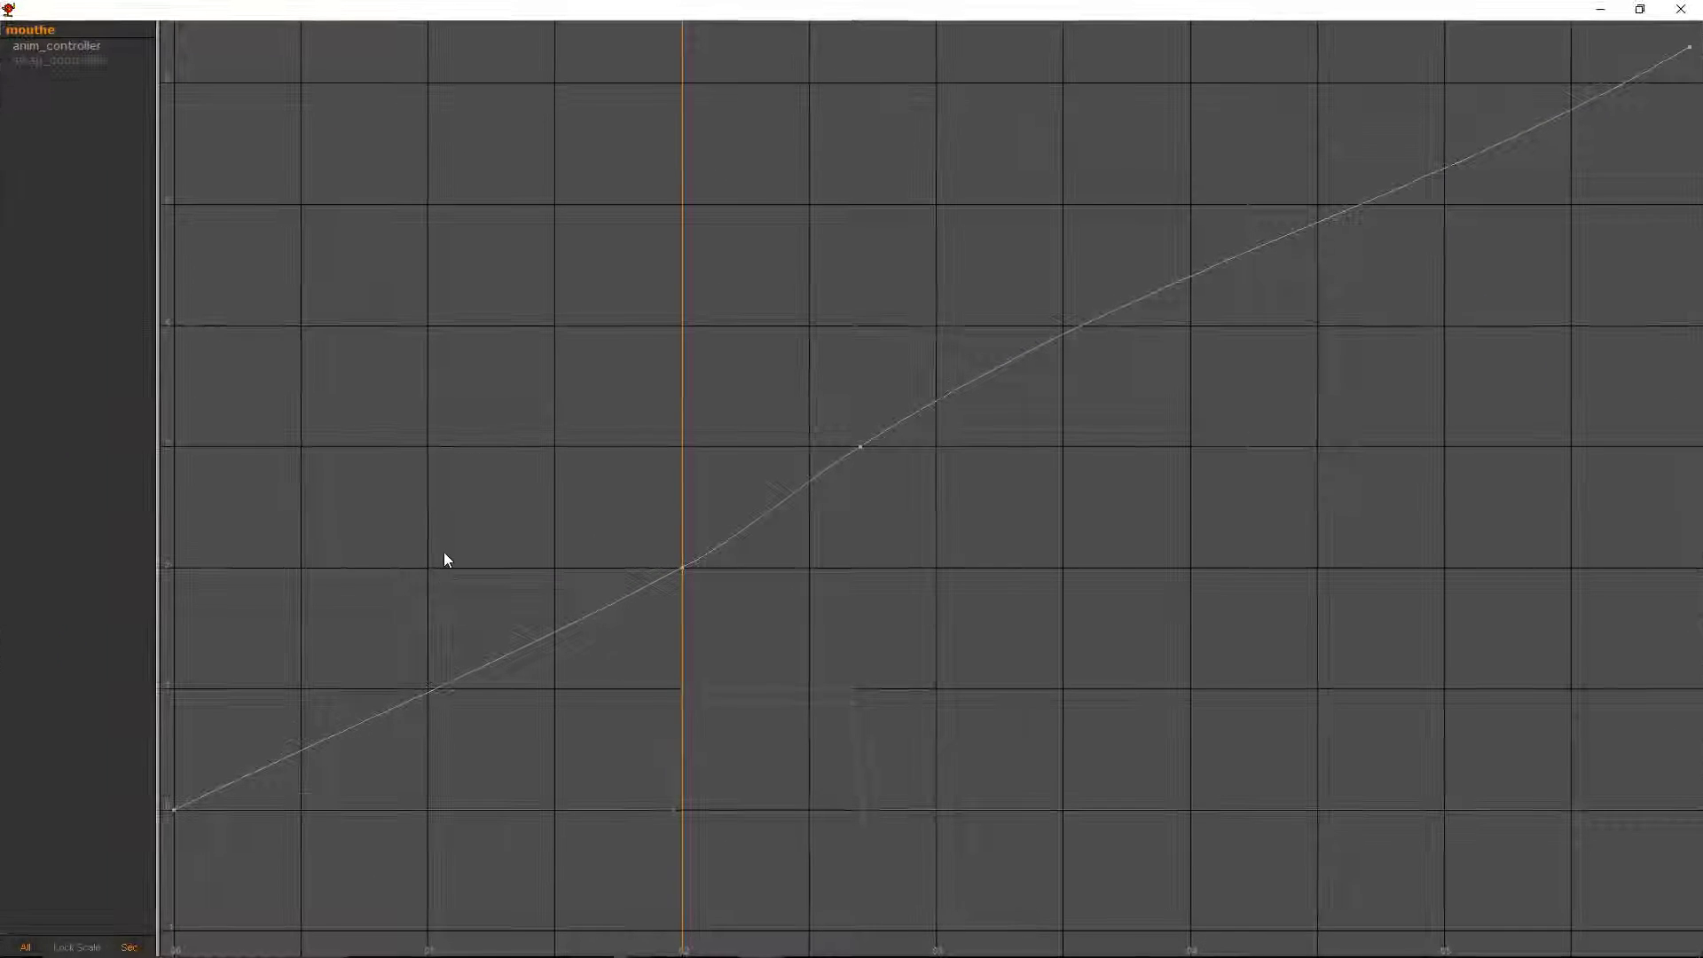
double_click(860, 447)
click(205, 101)
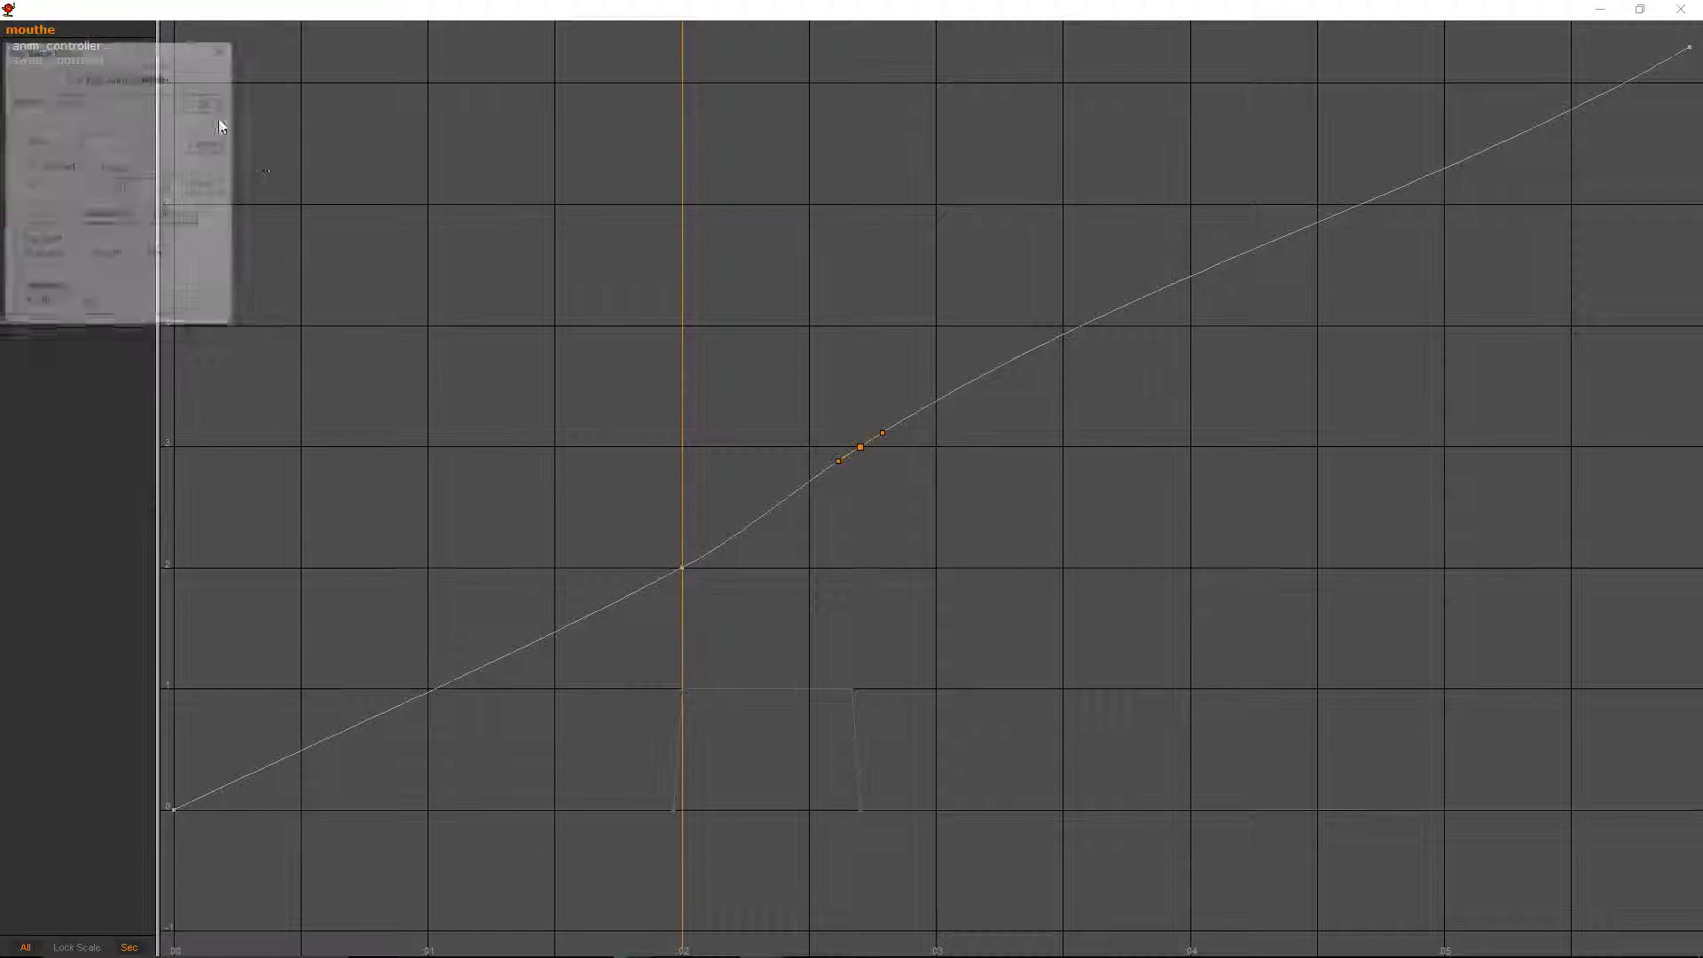
drag(835, 463, 835, 460)
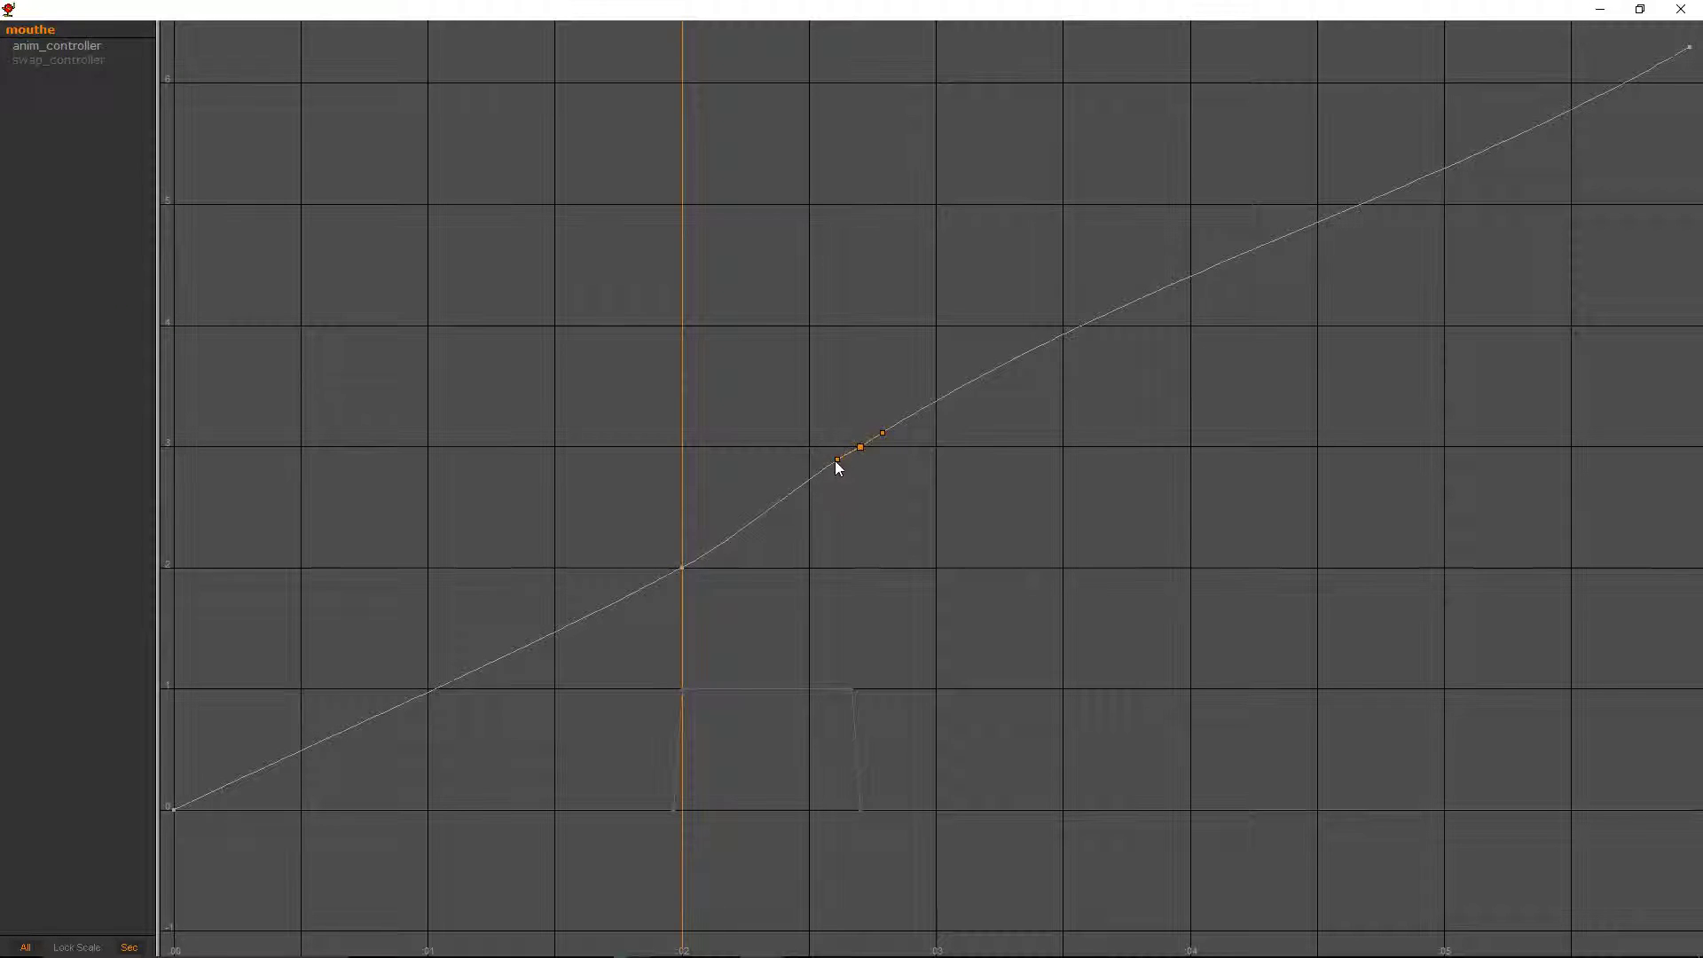
- Adjust the outgoing tangent of the frame 60 key and the incoming tangent of the following key, and close the graph editor
double_click(681, 566)
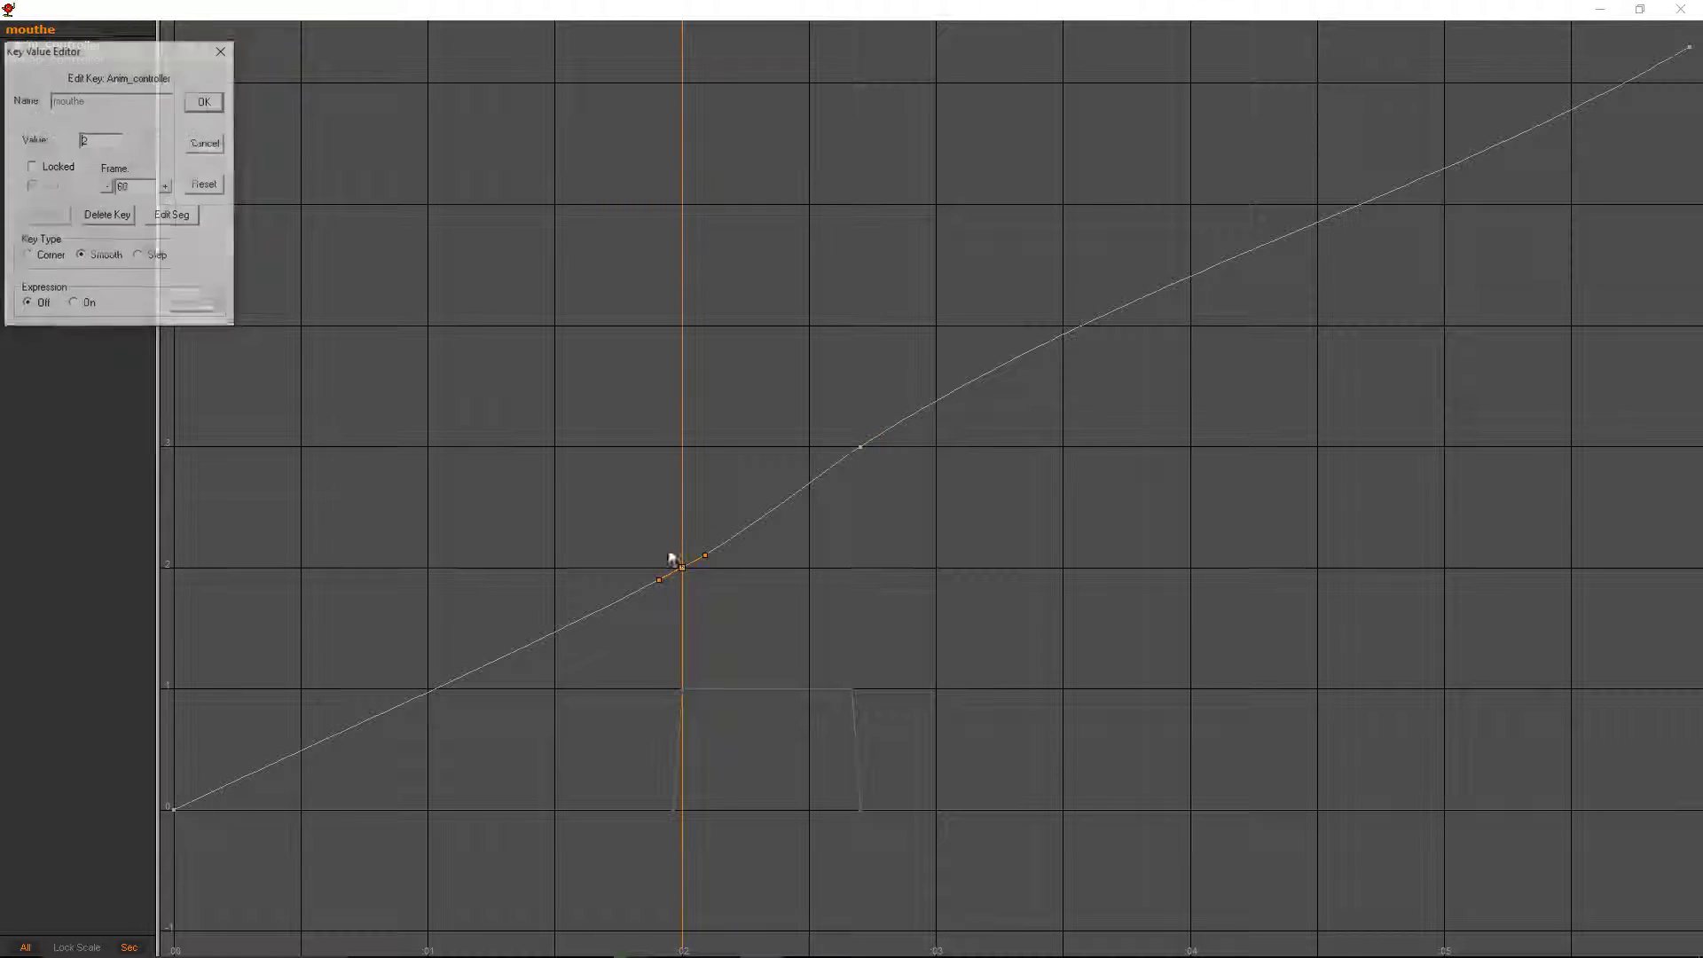
click(200, 103)
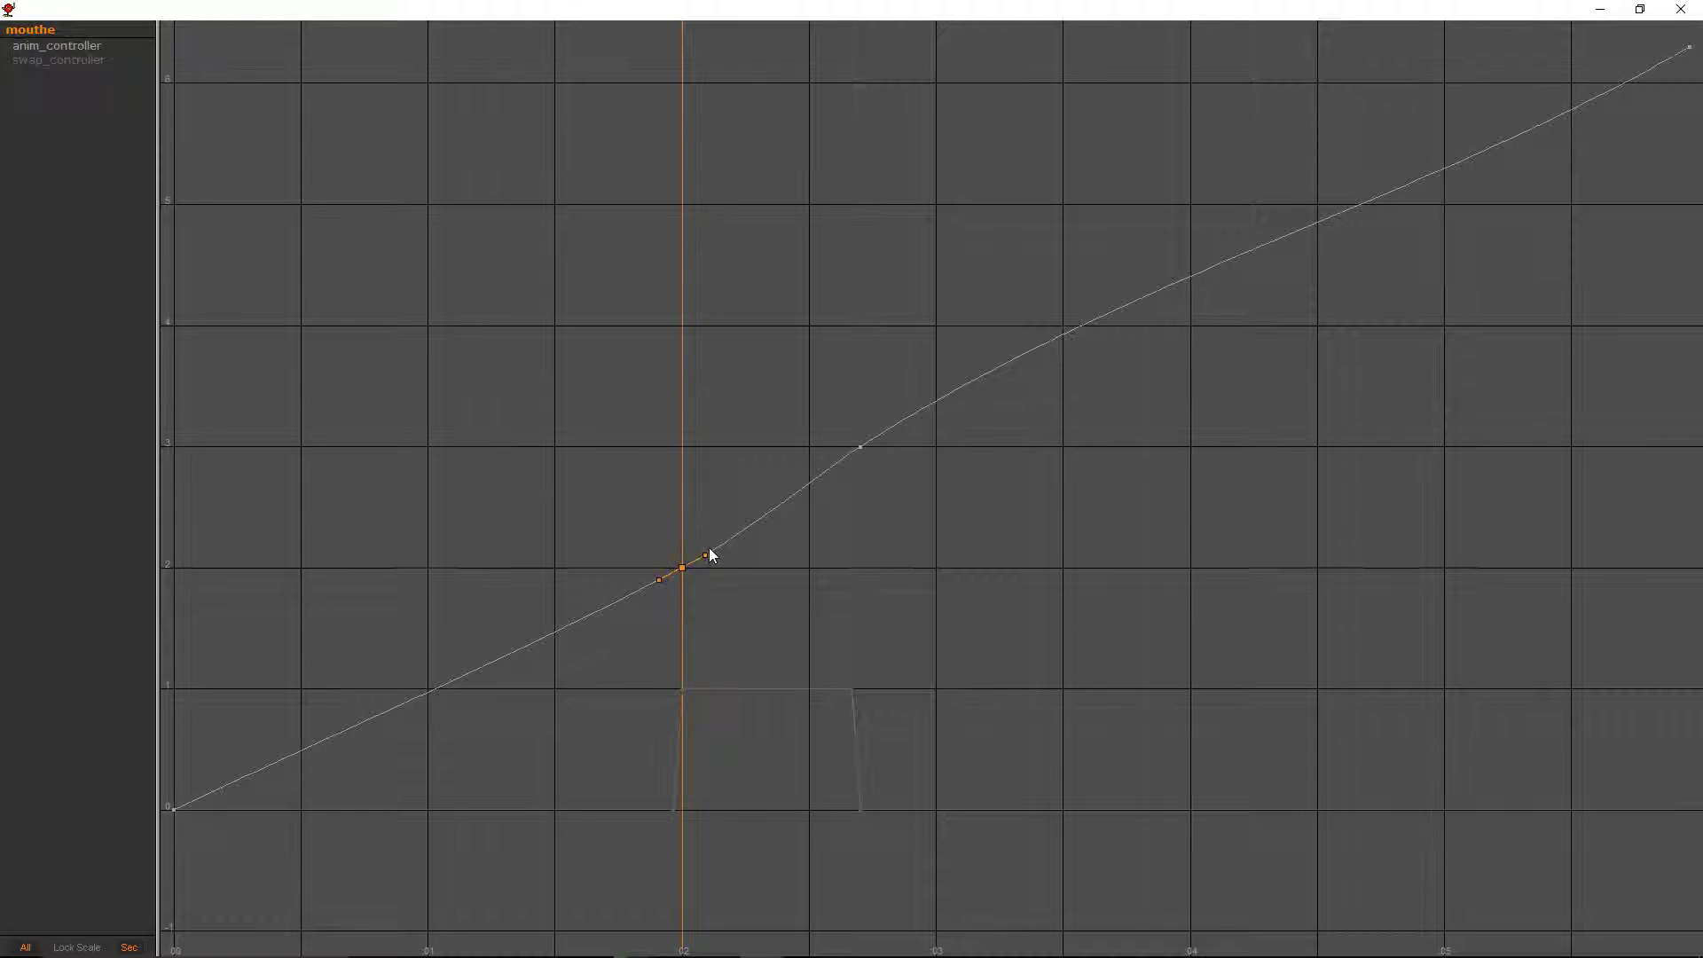
drag(706, 557, 708, 552)
drag(838, 460, 838, 463)
click(1681, 9)
- Step through the frames around frame 60 and check anim_controller's values at frames 60 and 61
key(Left)
key(Left)
key(Left)
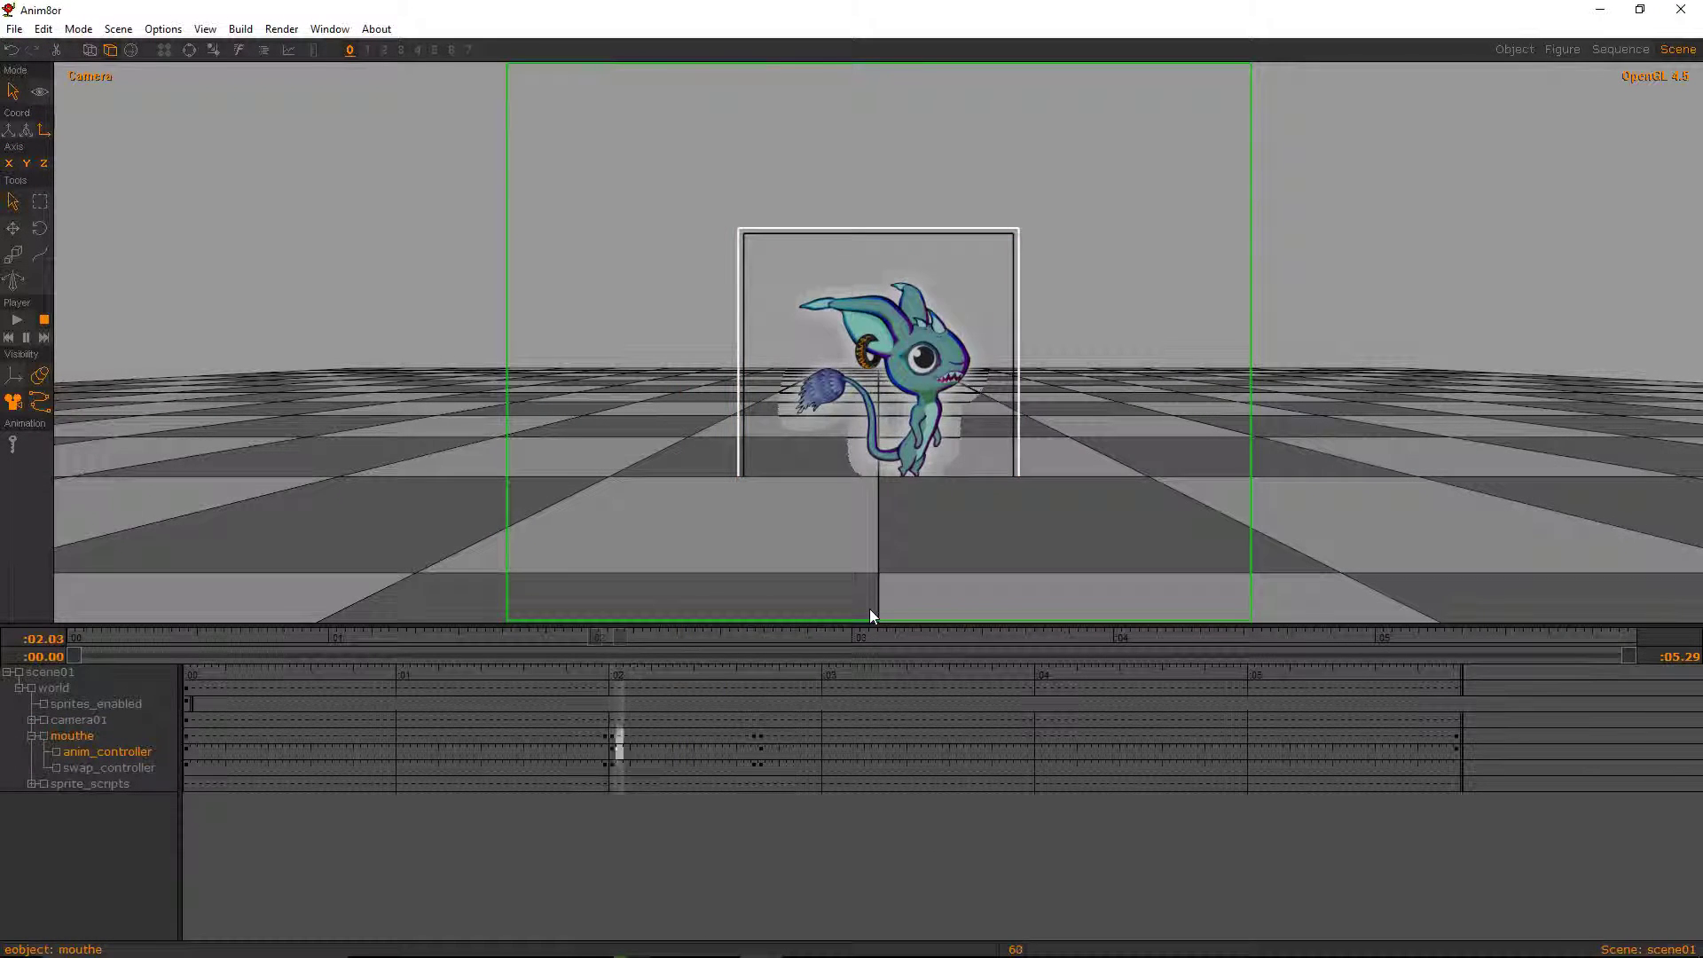
key(Right)
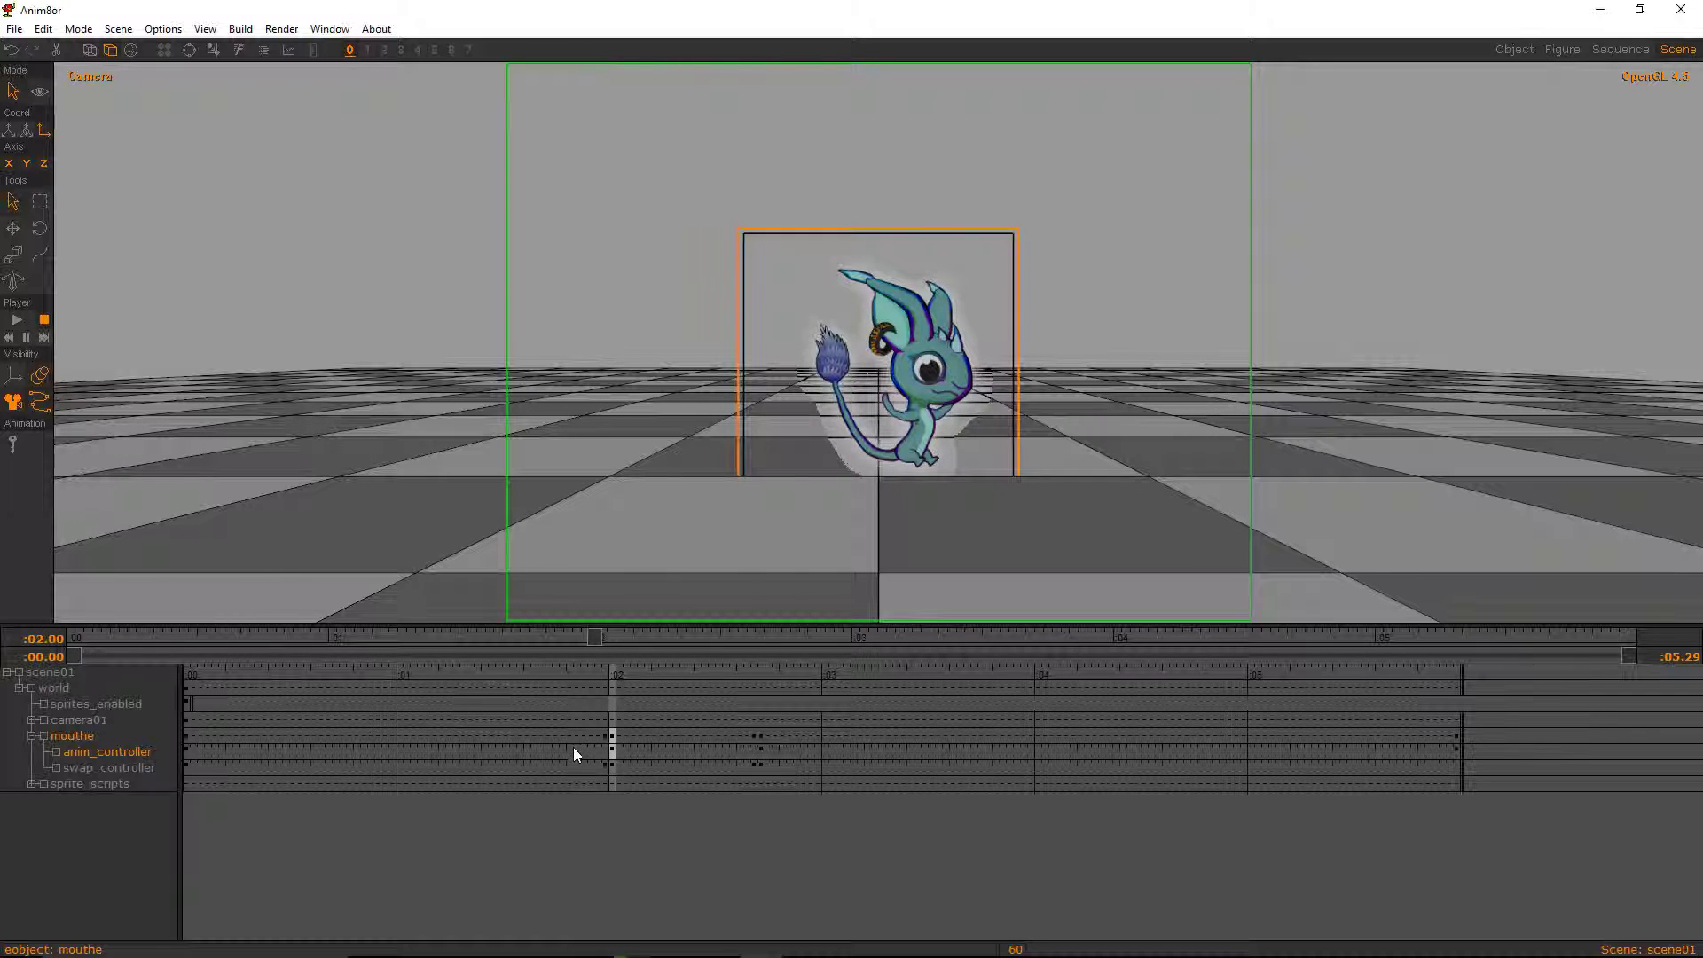
key(Left)
key(Right)
double_click(612, 751)
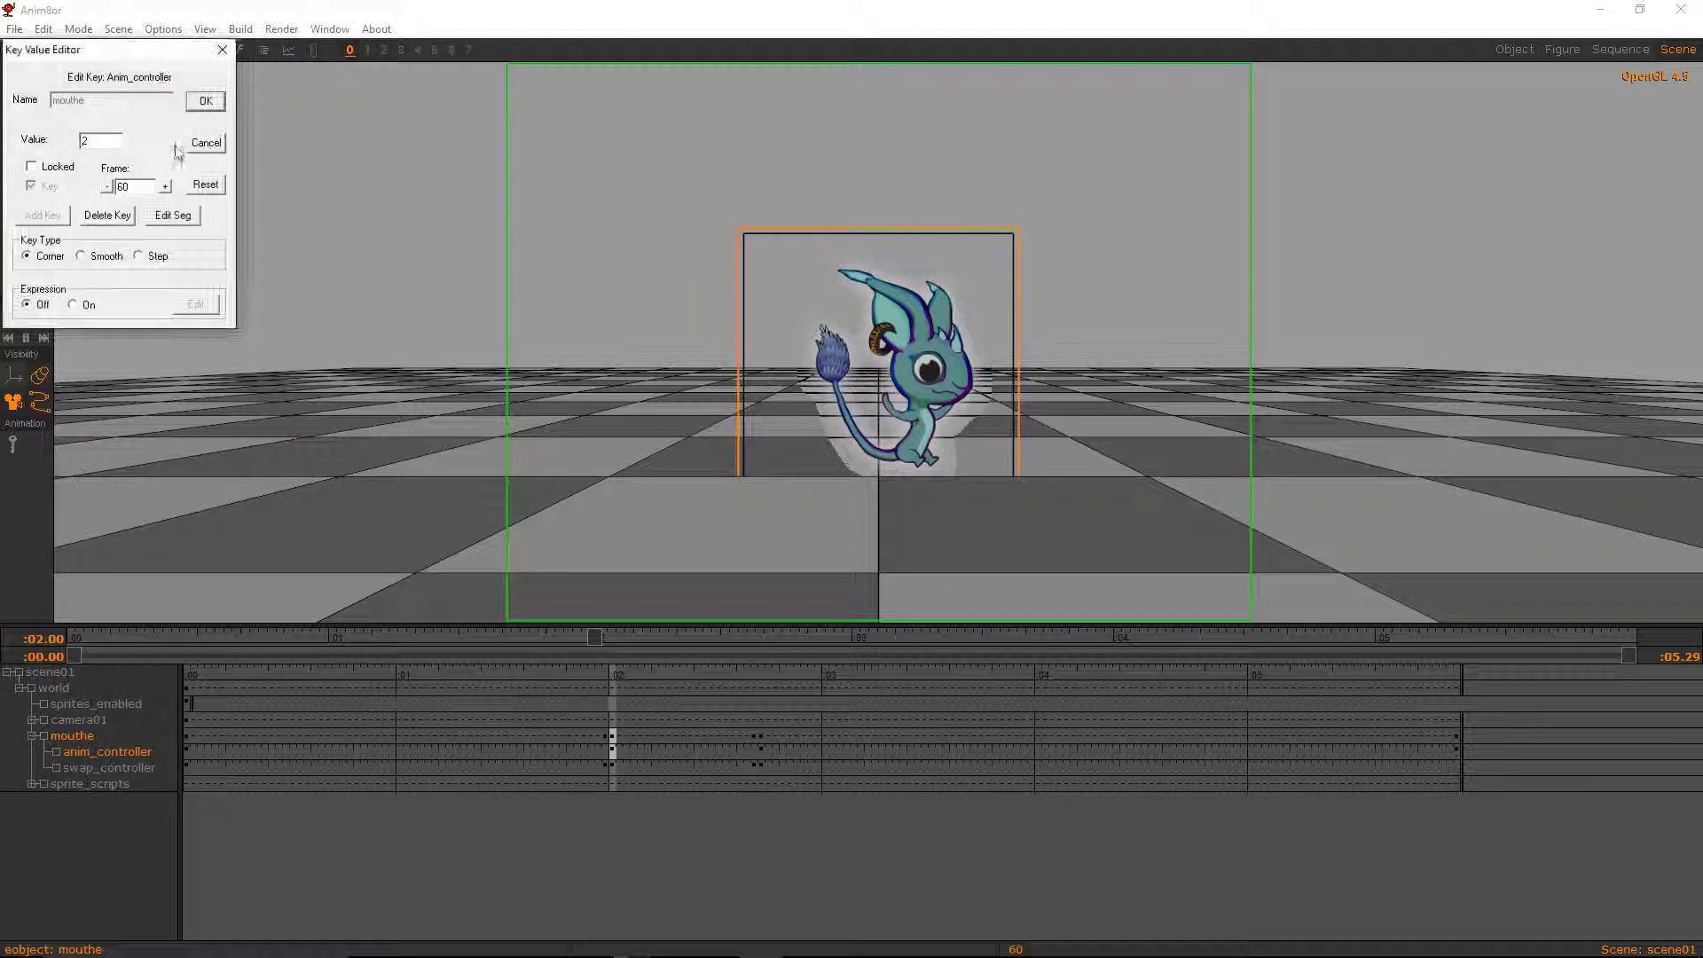
click(207, 102)
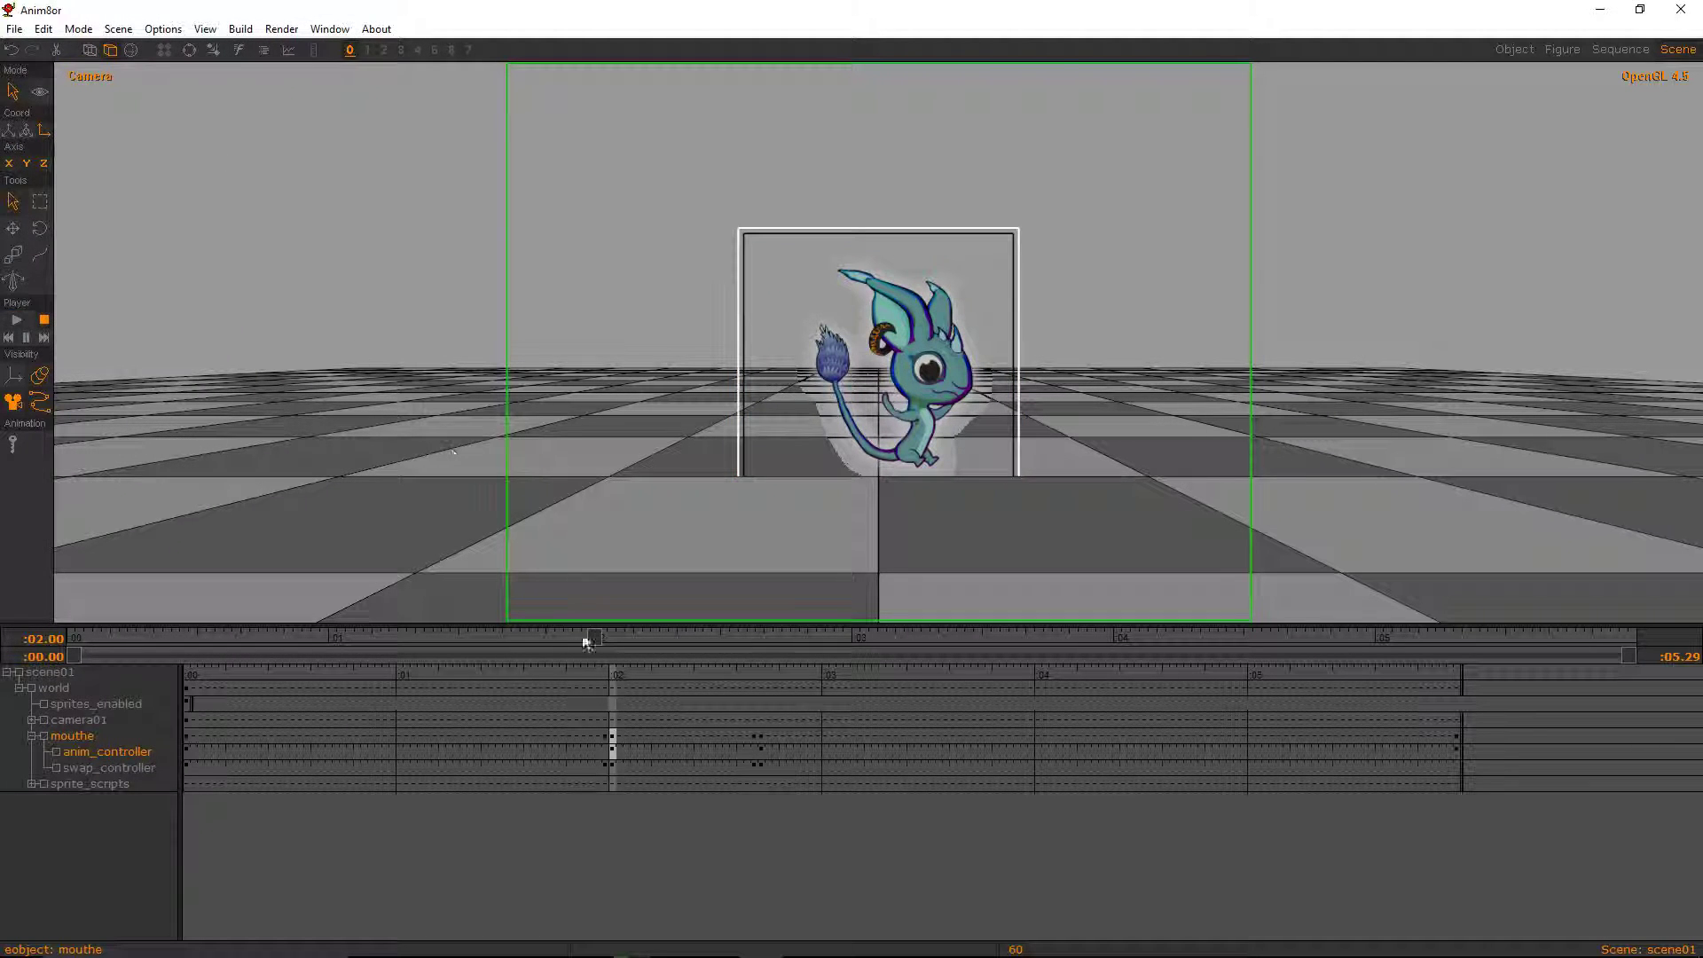
key(Right)
double_click(619, 751)
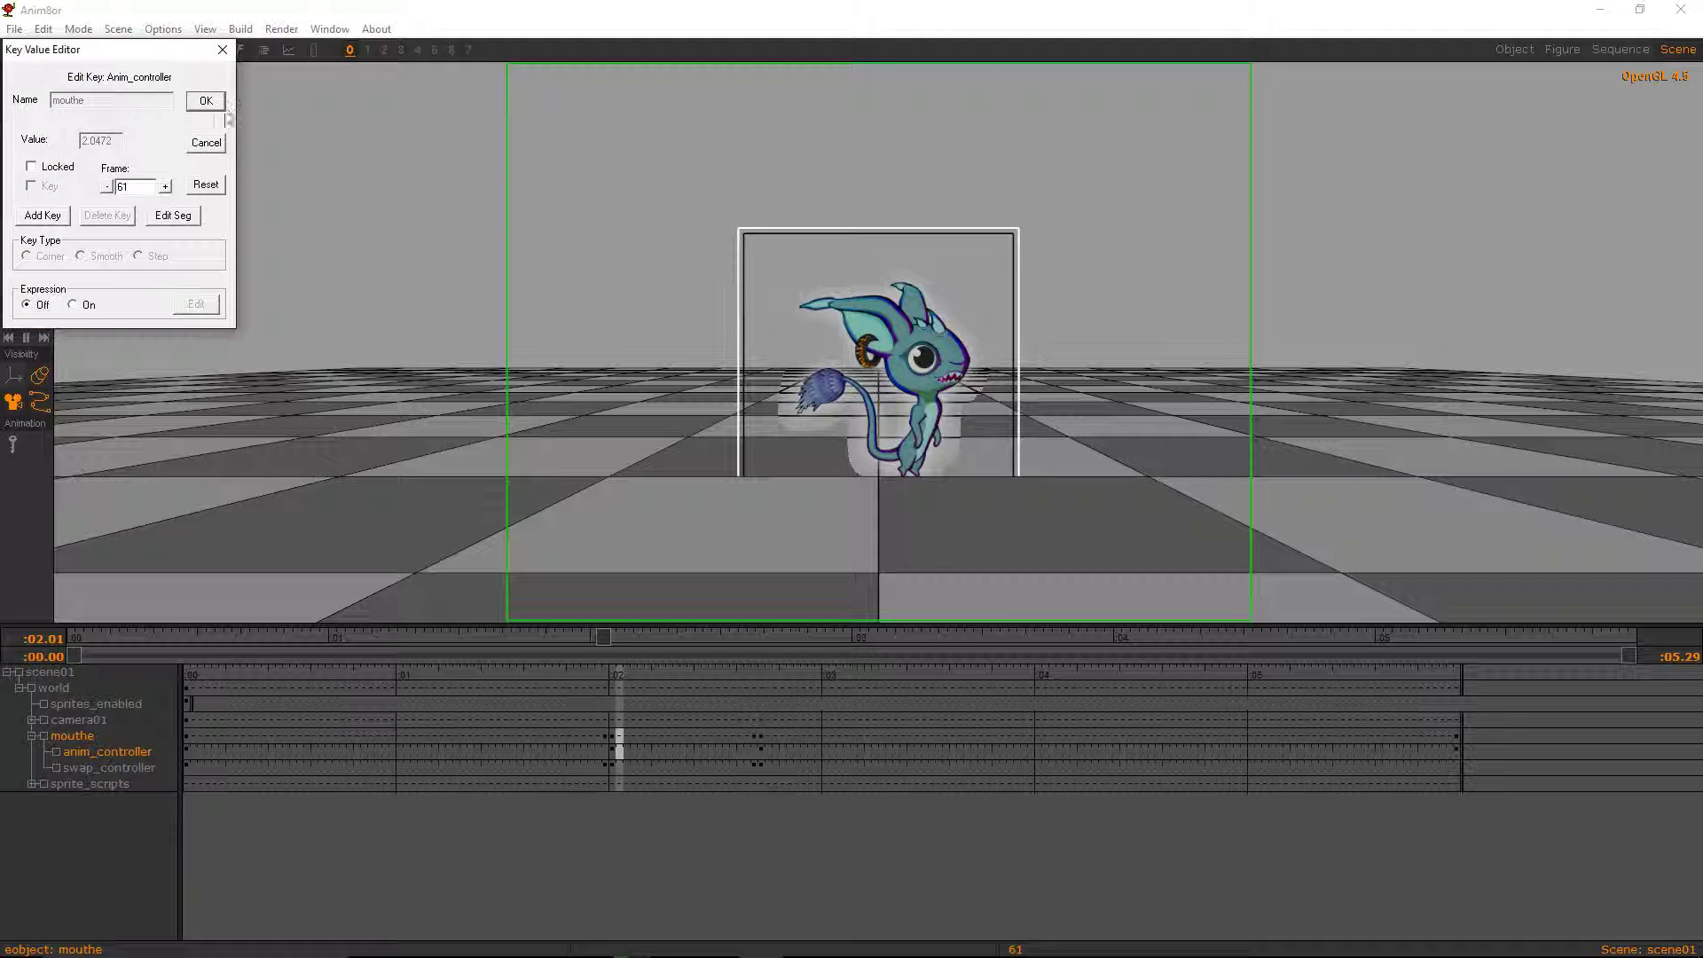
click(210, 103)
- Step forward frame by frame from frame 61 past frame 80 and back, examining the sprite image shown on each frame
key(Right)
key(Right)
key(Right)
key(Right)
key(Right)
key(Right)
key(Right)
key(Right)
key(Right)
key(Right)
key(Right)
key(Right)
key(Right)
key(Right)
key(Right)
key(Right)
key(Right)
key(Right)
key(Right)
key(Right)
key(Right)
key(Right)
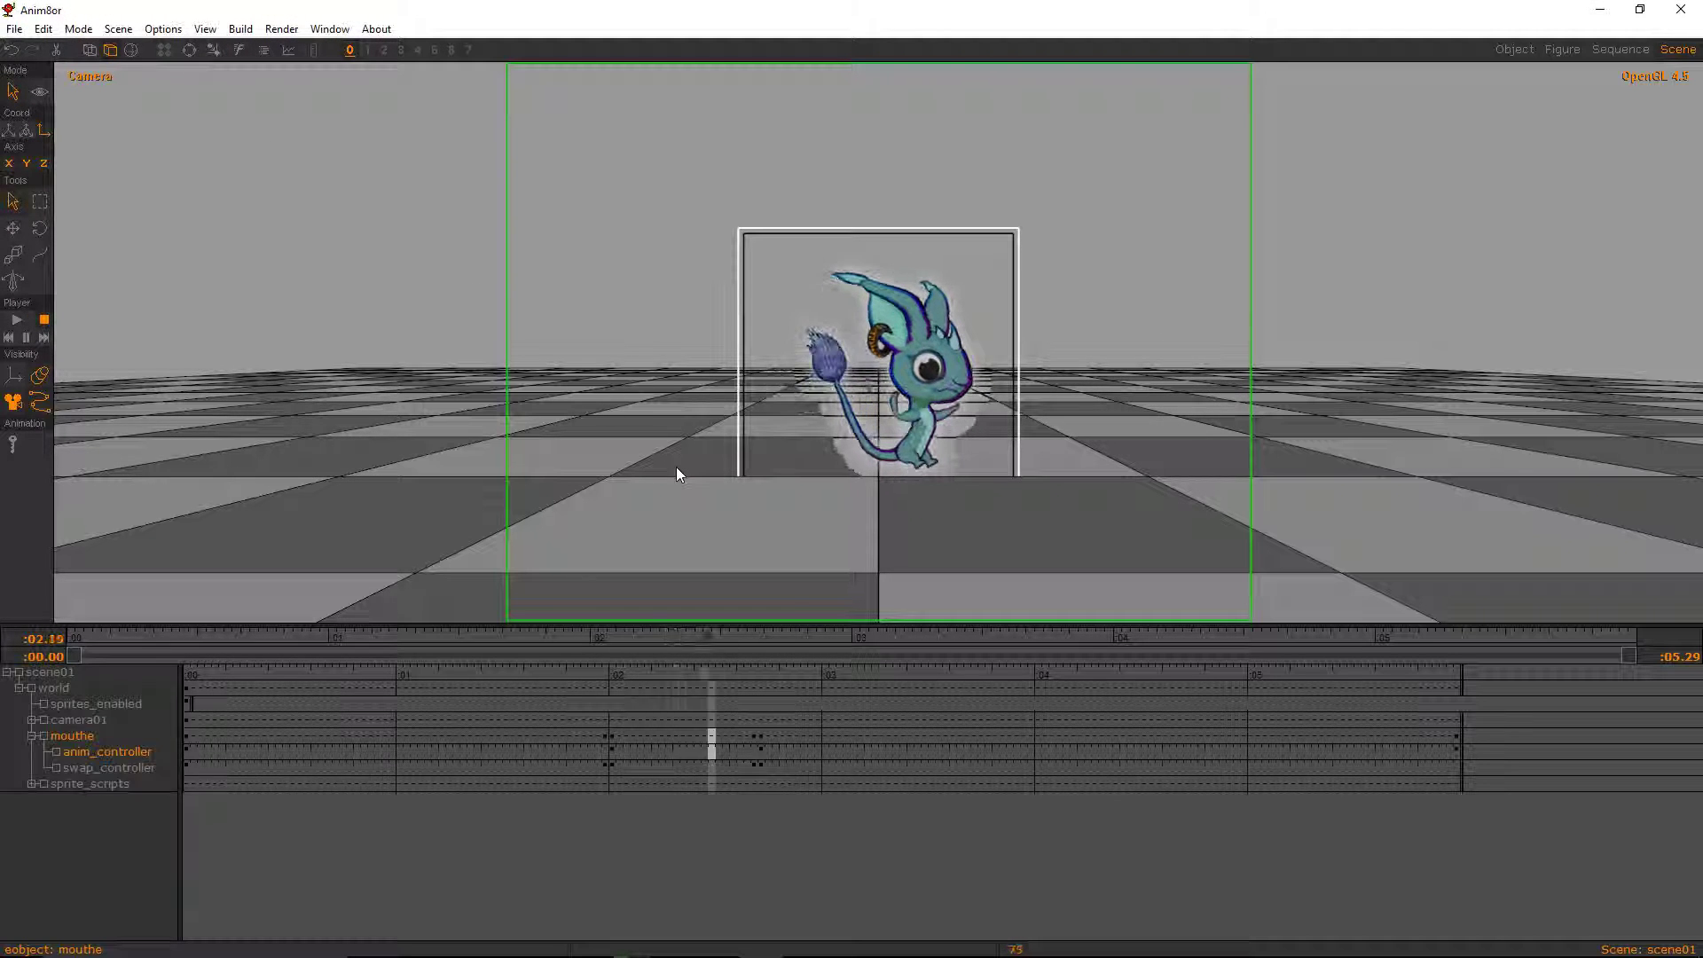
key(Left)
key(Left)
key(Left)
key(Left)
key(Left)
key(Left)
key(Left)
key(Left)
key(Left)
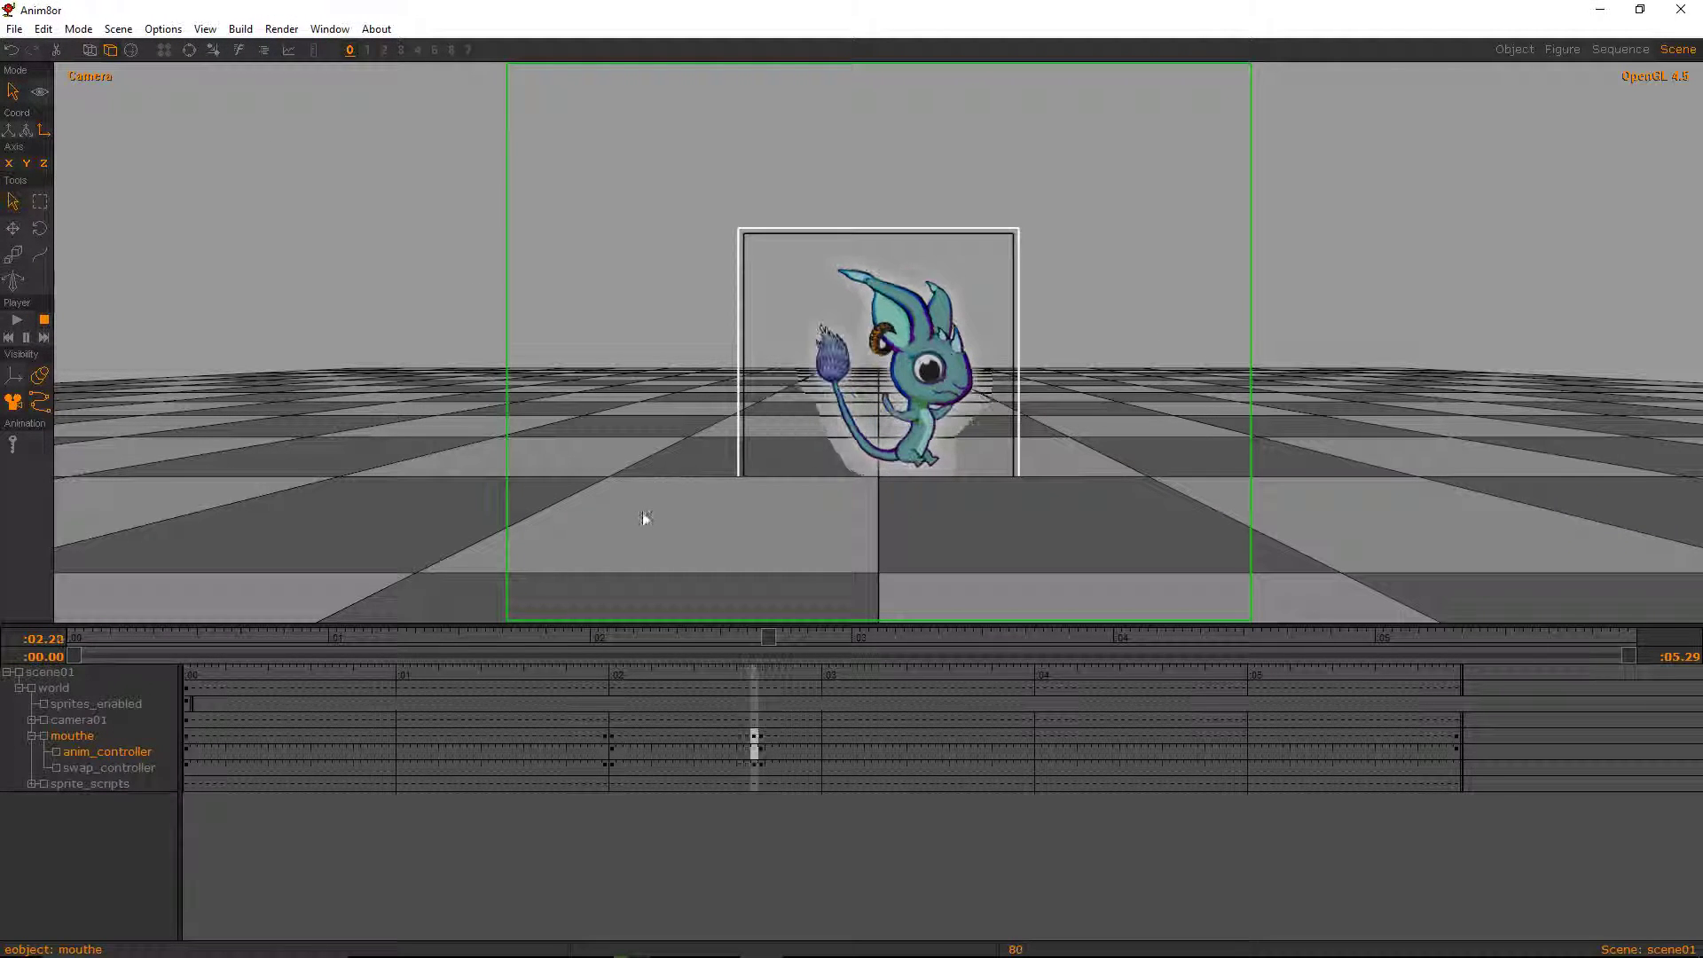
key(Left)
key(Left)
key(Left)
key(Left)
key(Left)
key(Left)
key(Left)
key(Left)
key(Left)
key(Left)
key(Left)
key(Left)
key(Left)
key(Left)
key(Left)
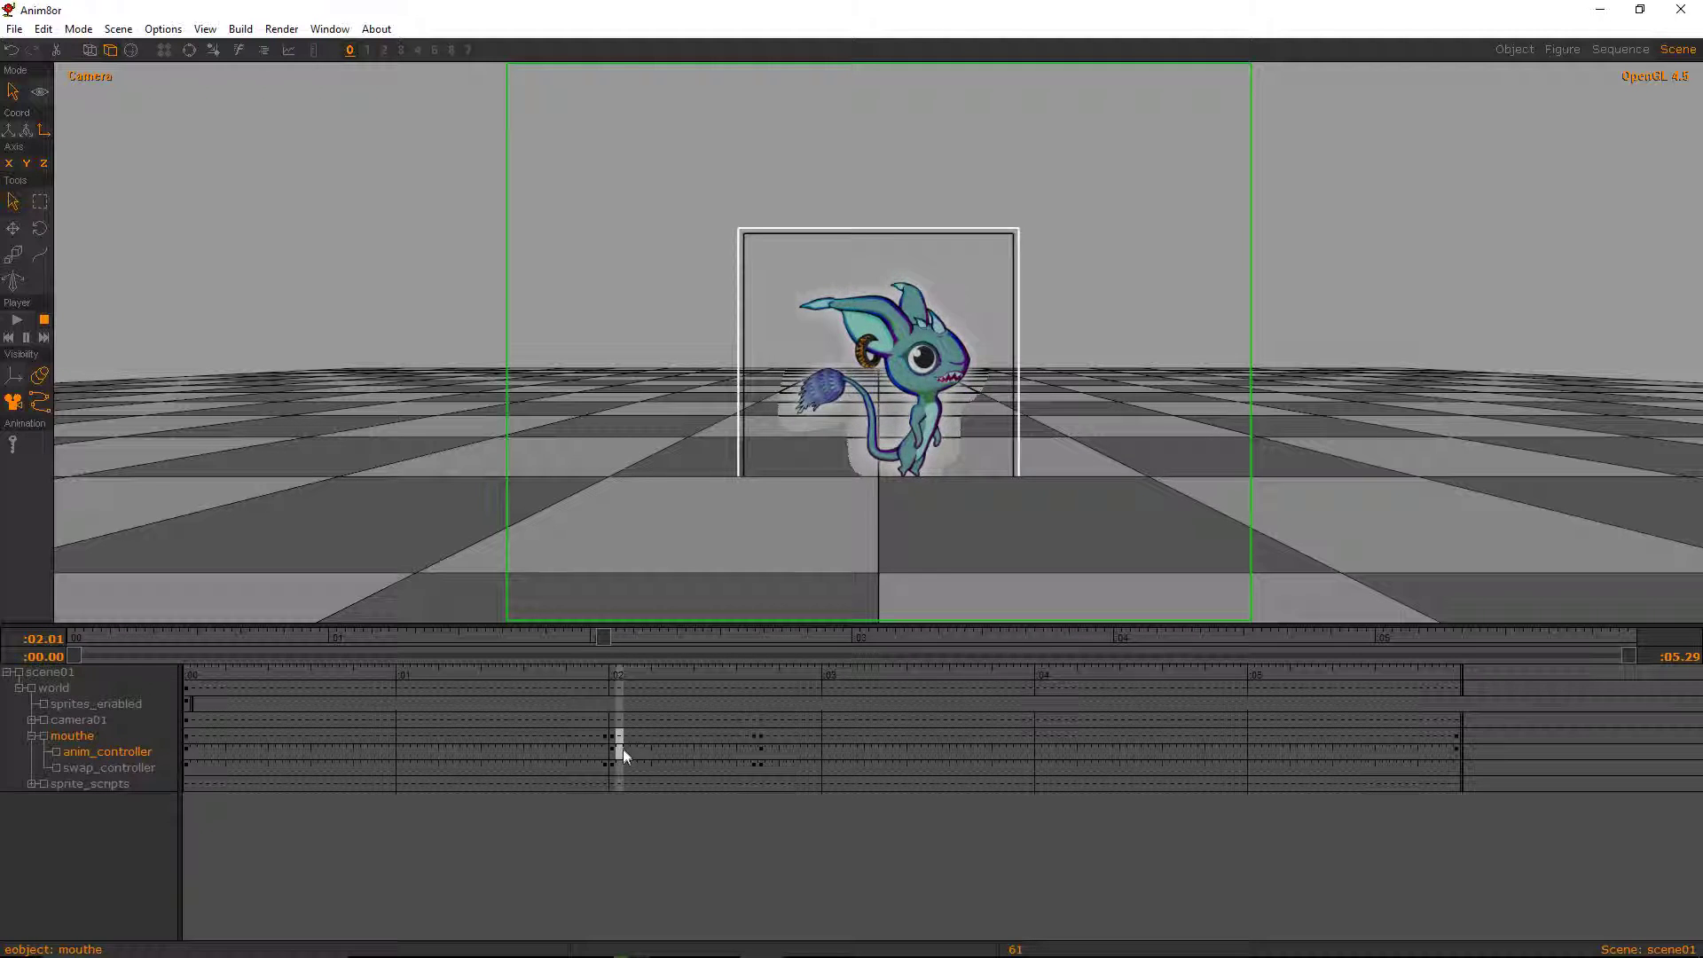
- Add an anim_controller key for mouthe at frame 59, keeping its interpolated value
key(Right)
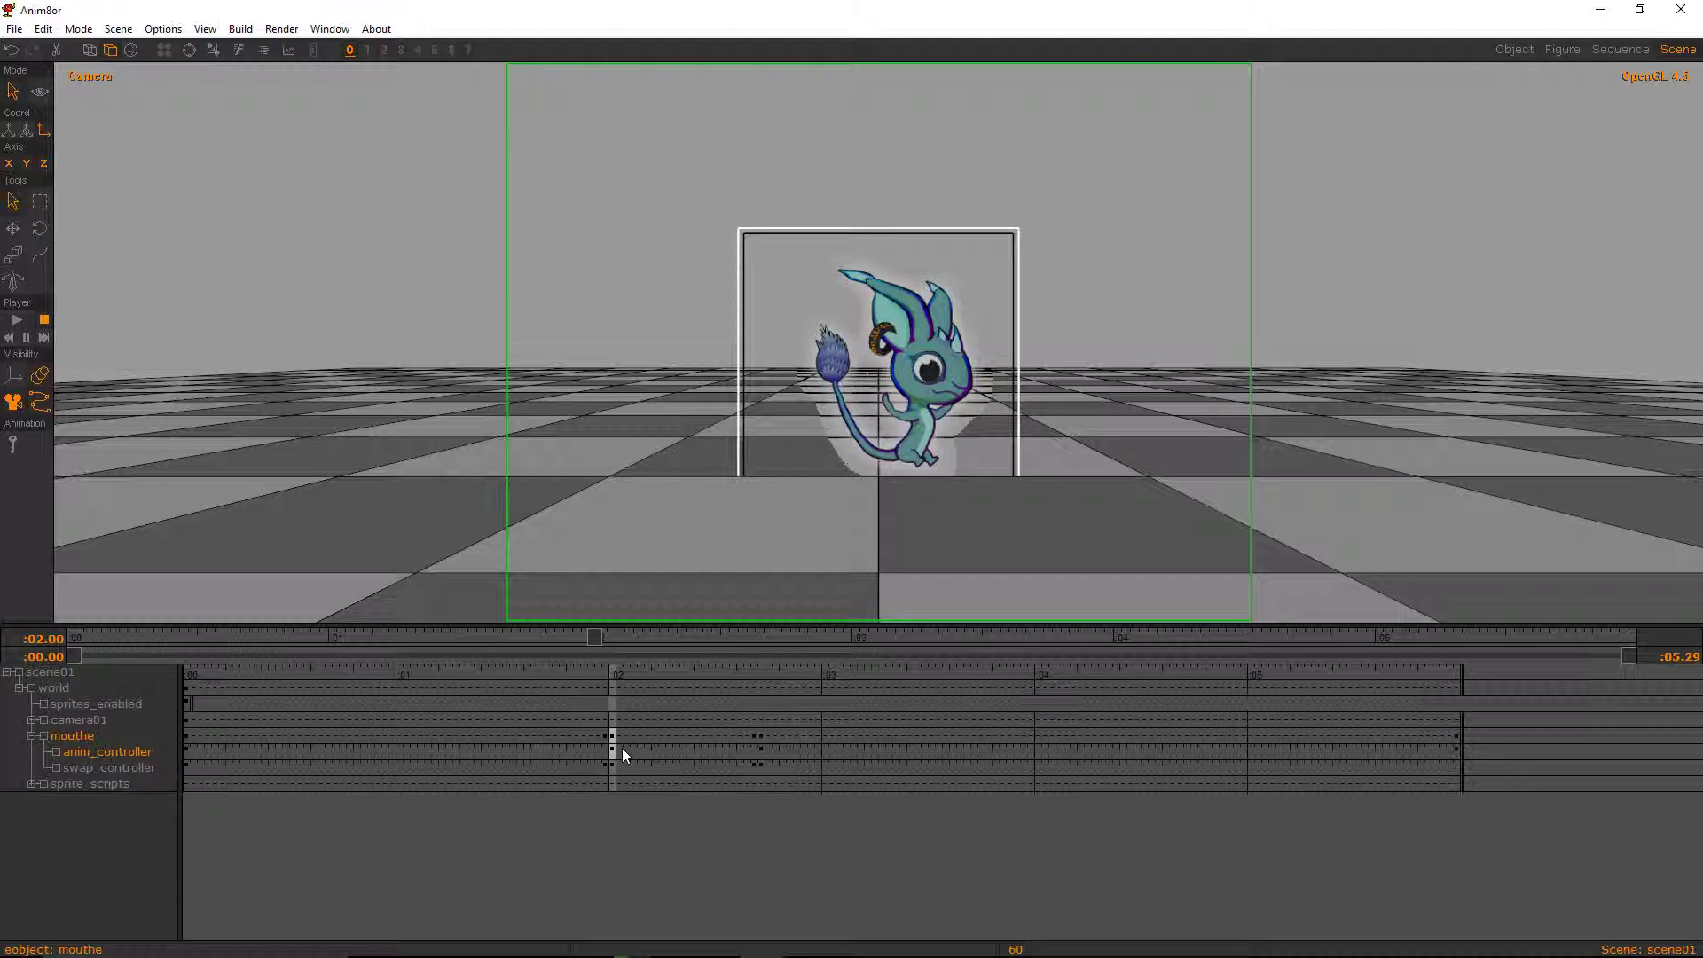
key(Left)
double_click(604, 753)
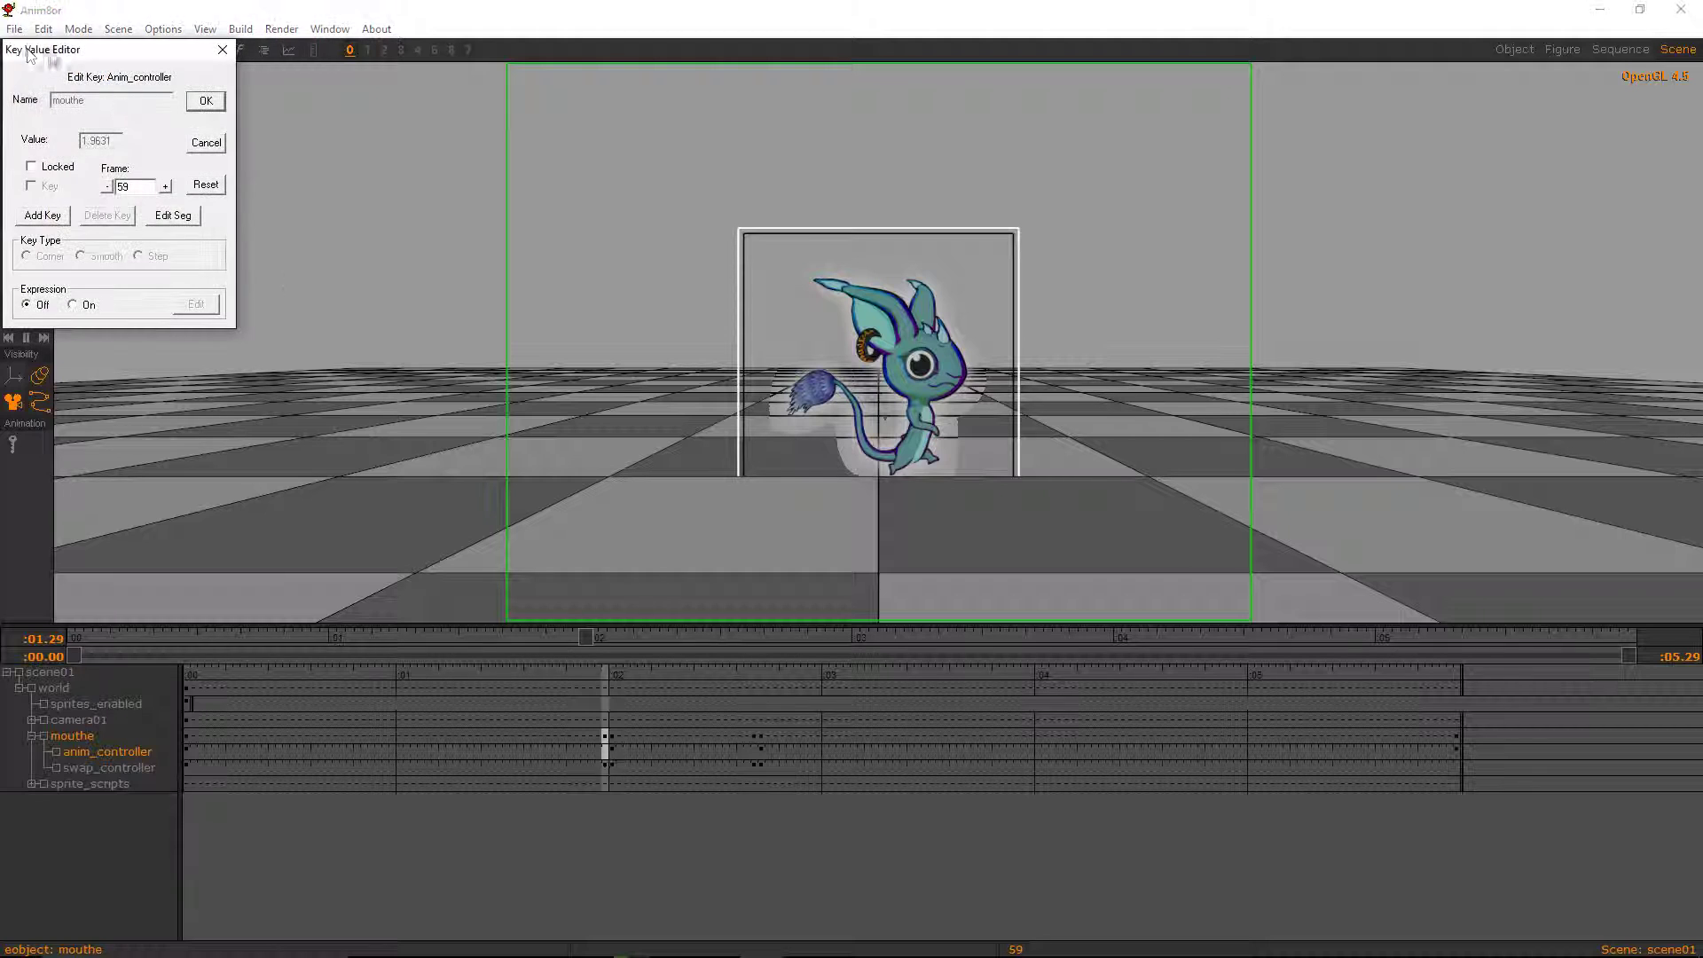
click(42, 215)
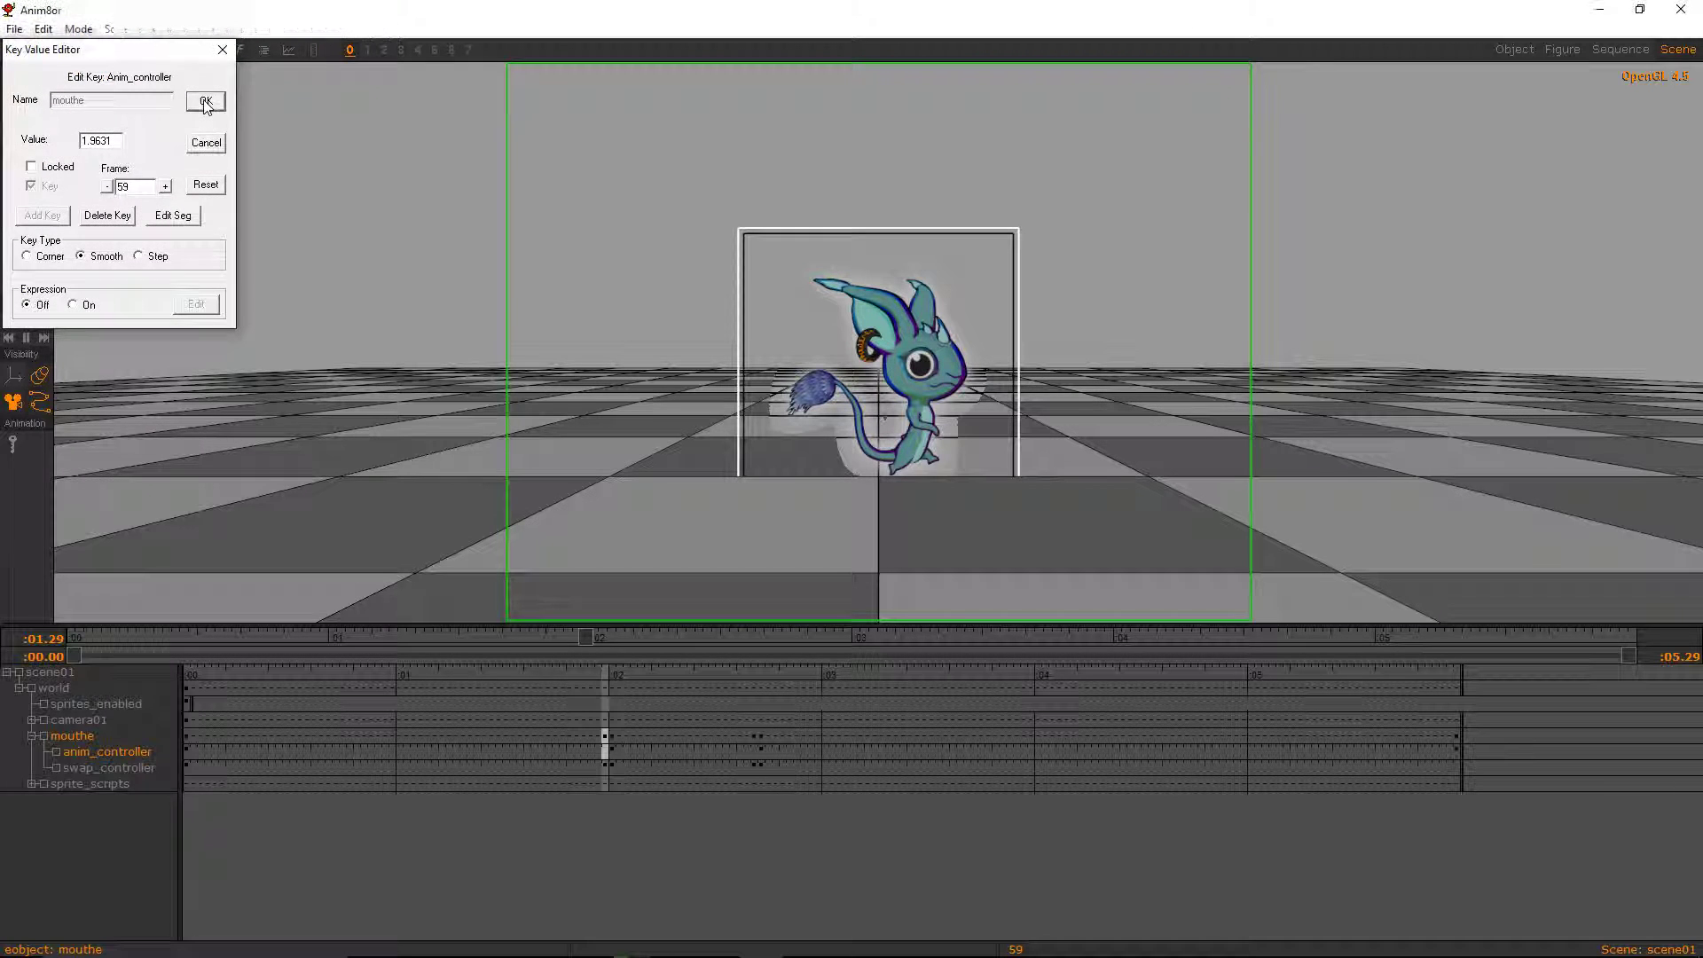
click(205, 100)
- Check the anim_controller key at frame 60 and preview the animation from several points on the timeline, including the start
double_click(611, 750)
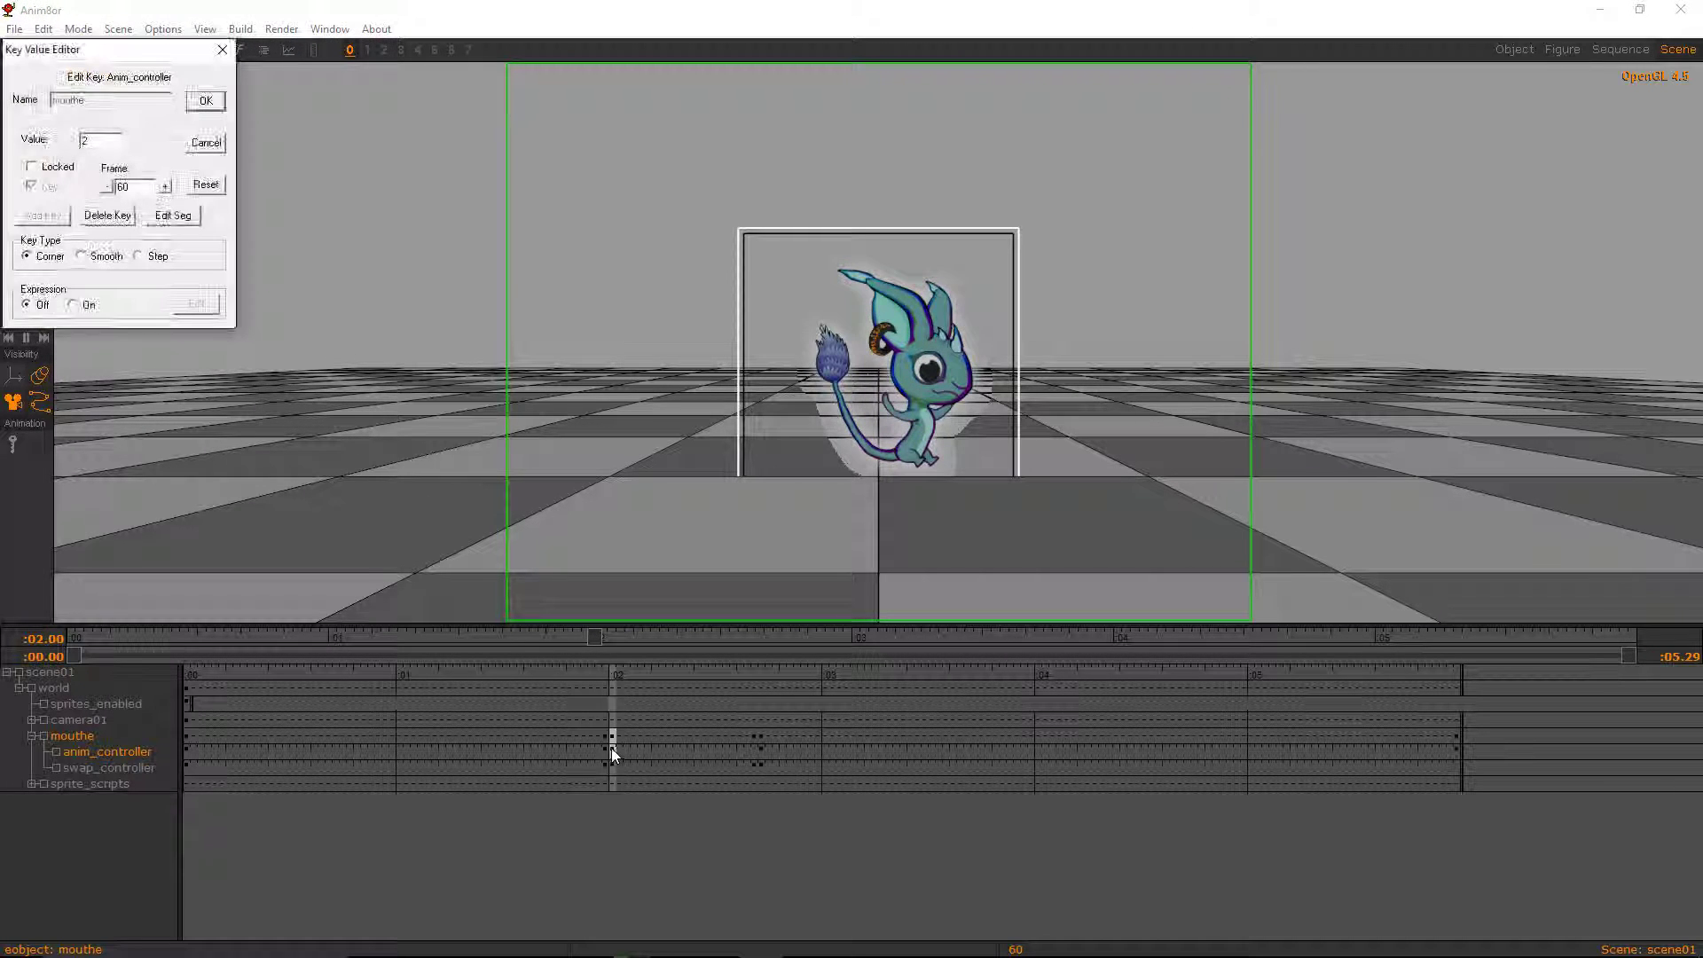
click(209, 104)
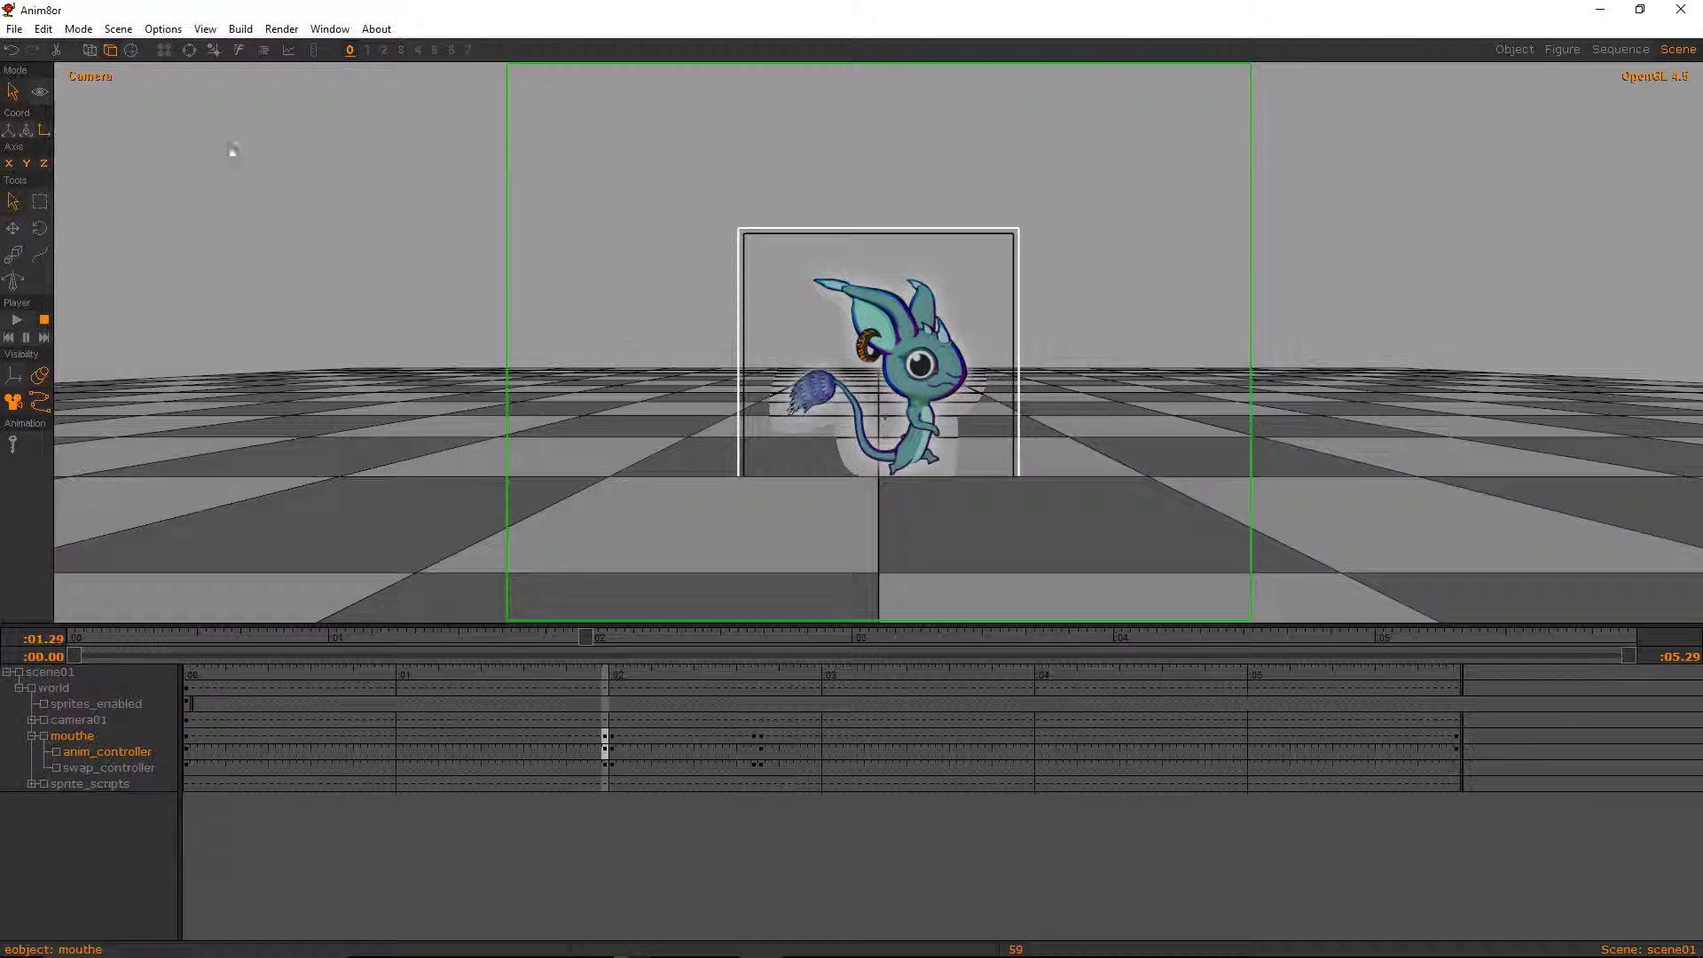
double_click(610, 752)
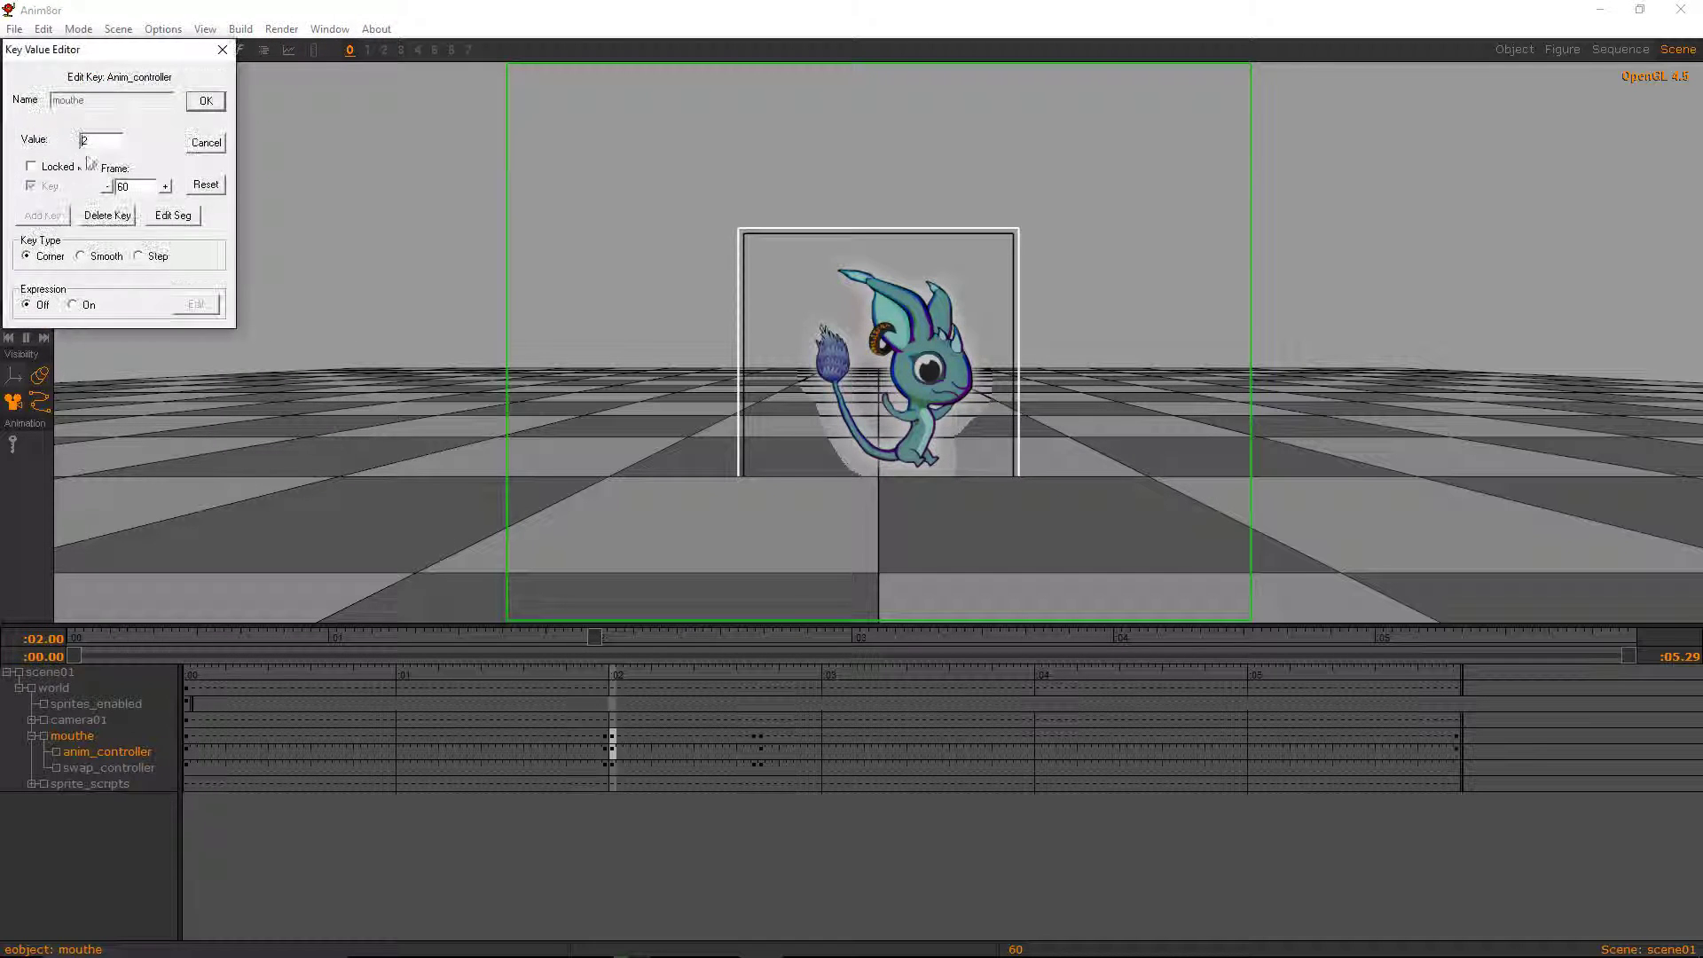
click(205, 101)
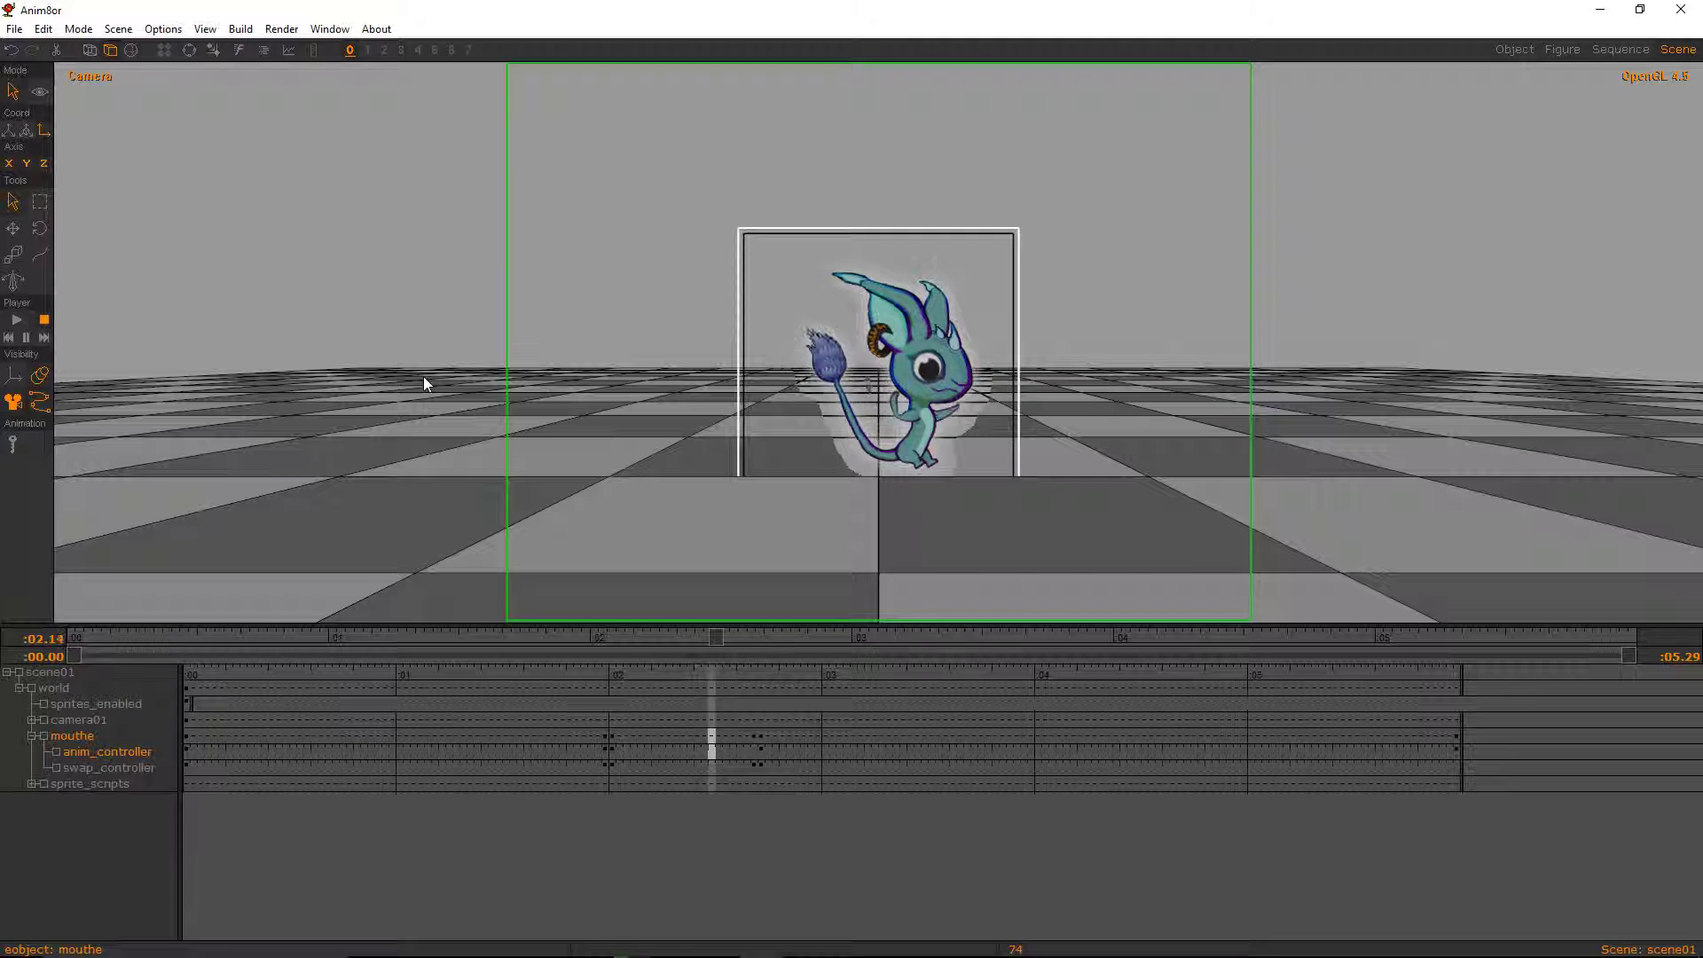
click(611, 752)
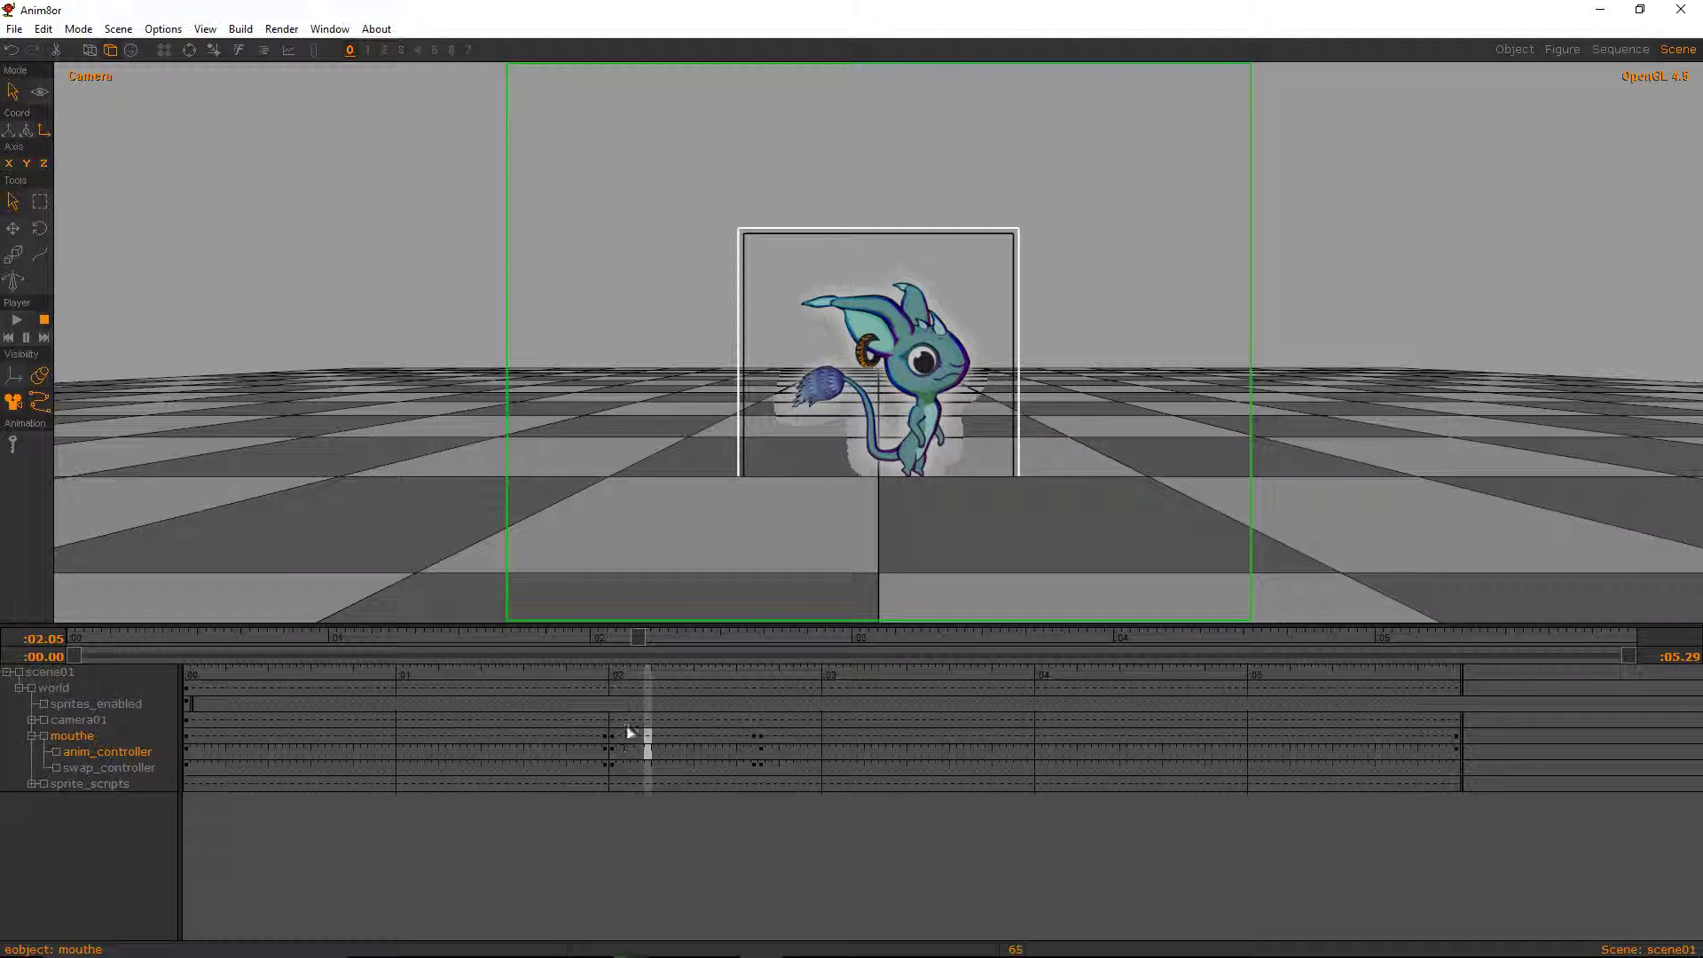
click(406, 751)
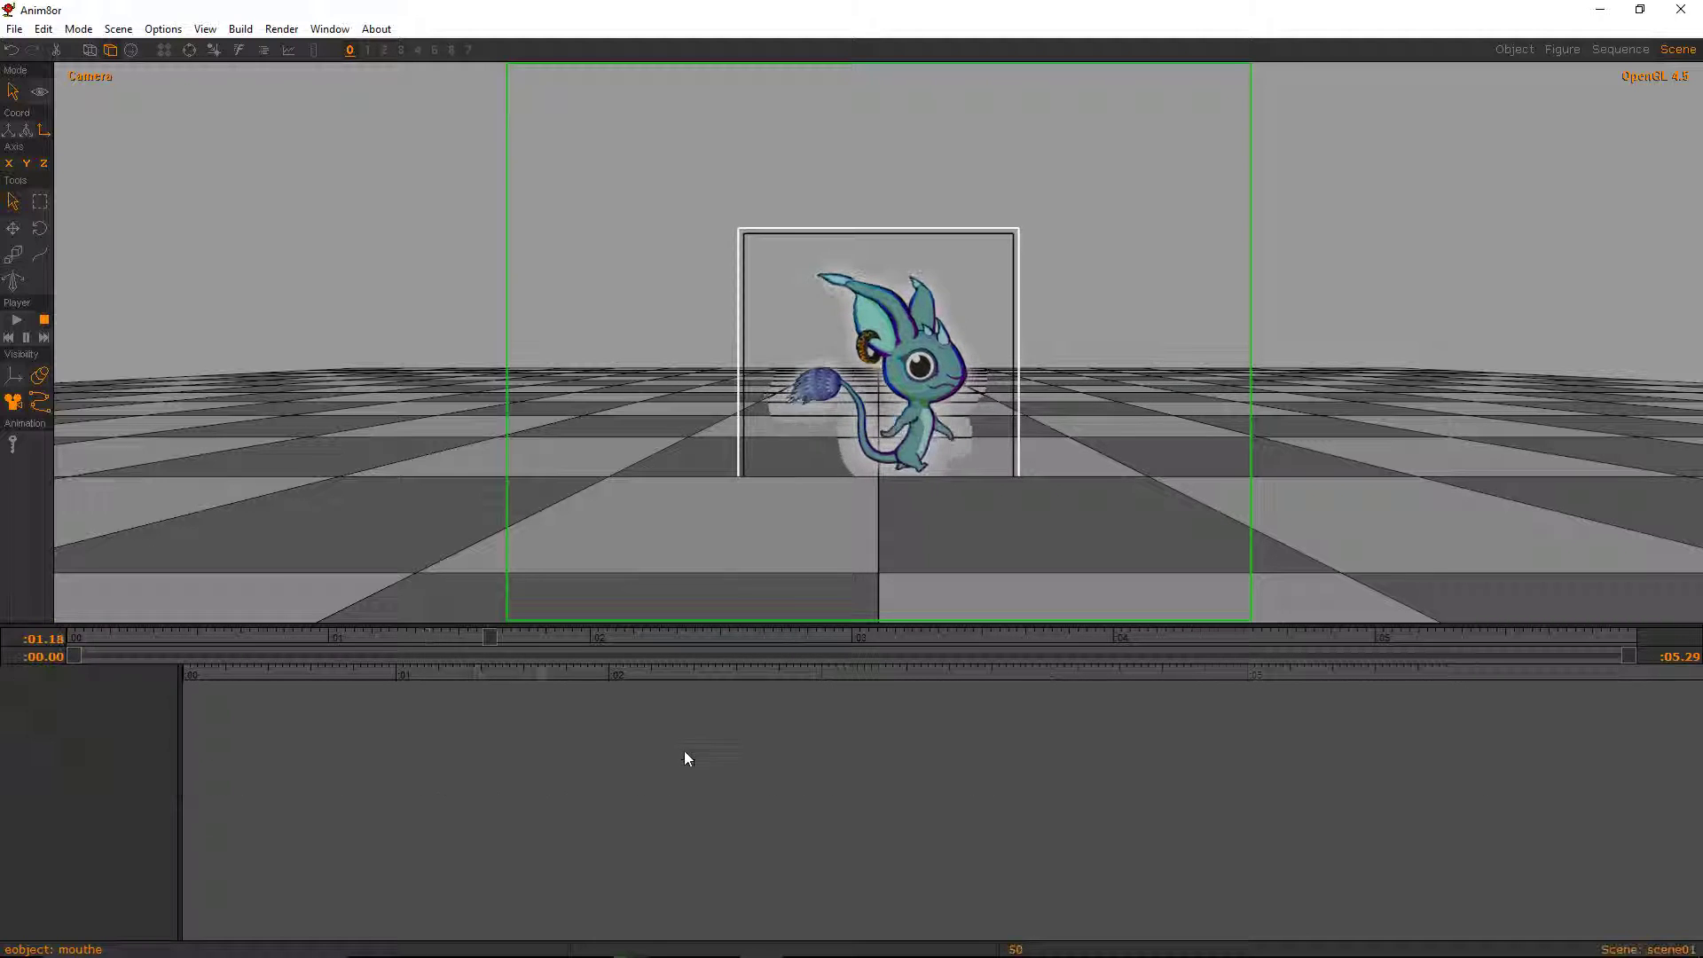
click(186, 752)
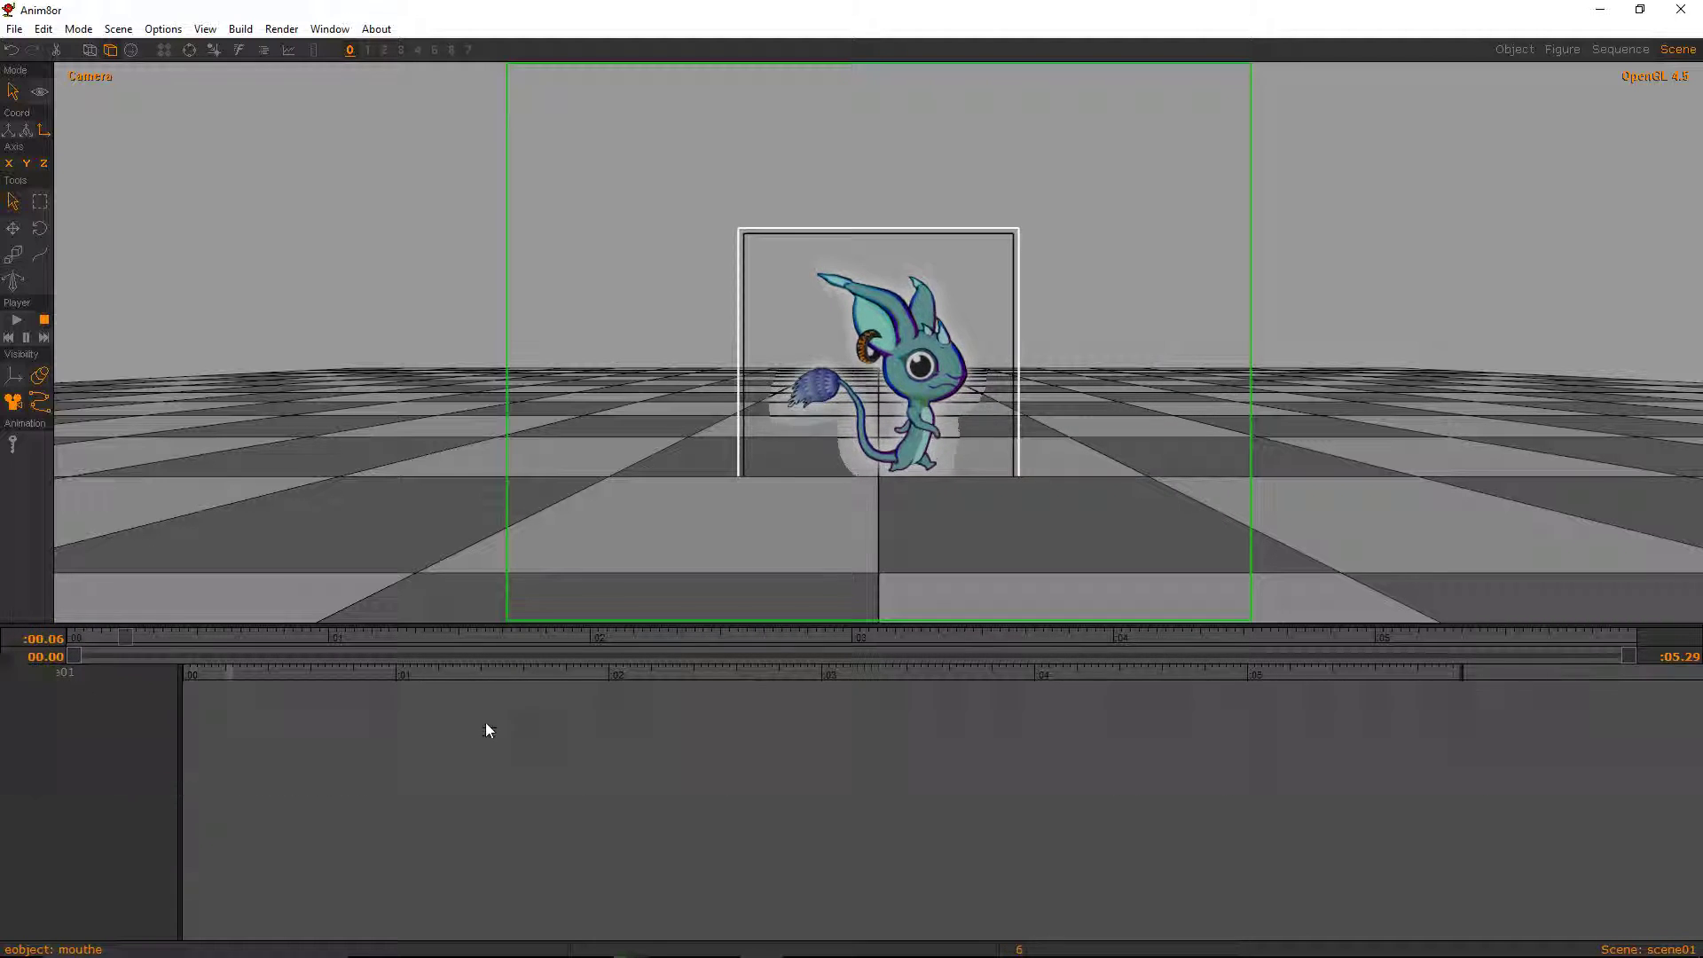
- Save the project and set the scene's movie image size to 640x360 with the 16:9 (HDTV) aspect ratio
click(14, 28)
click(35, 113)
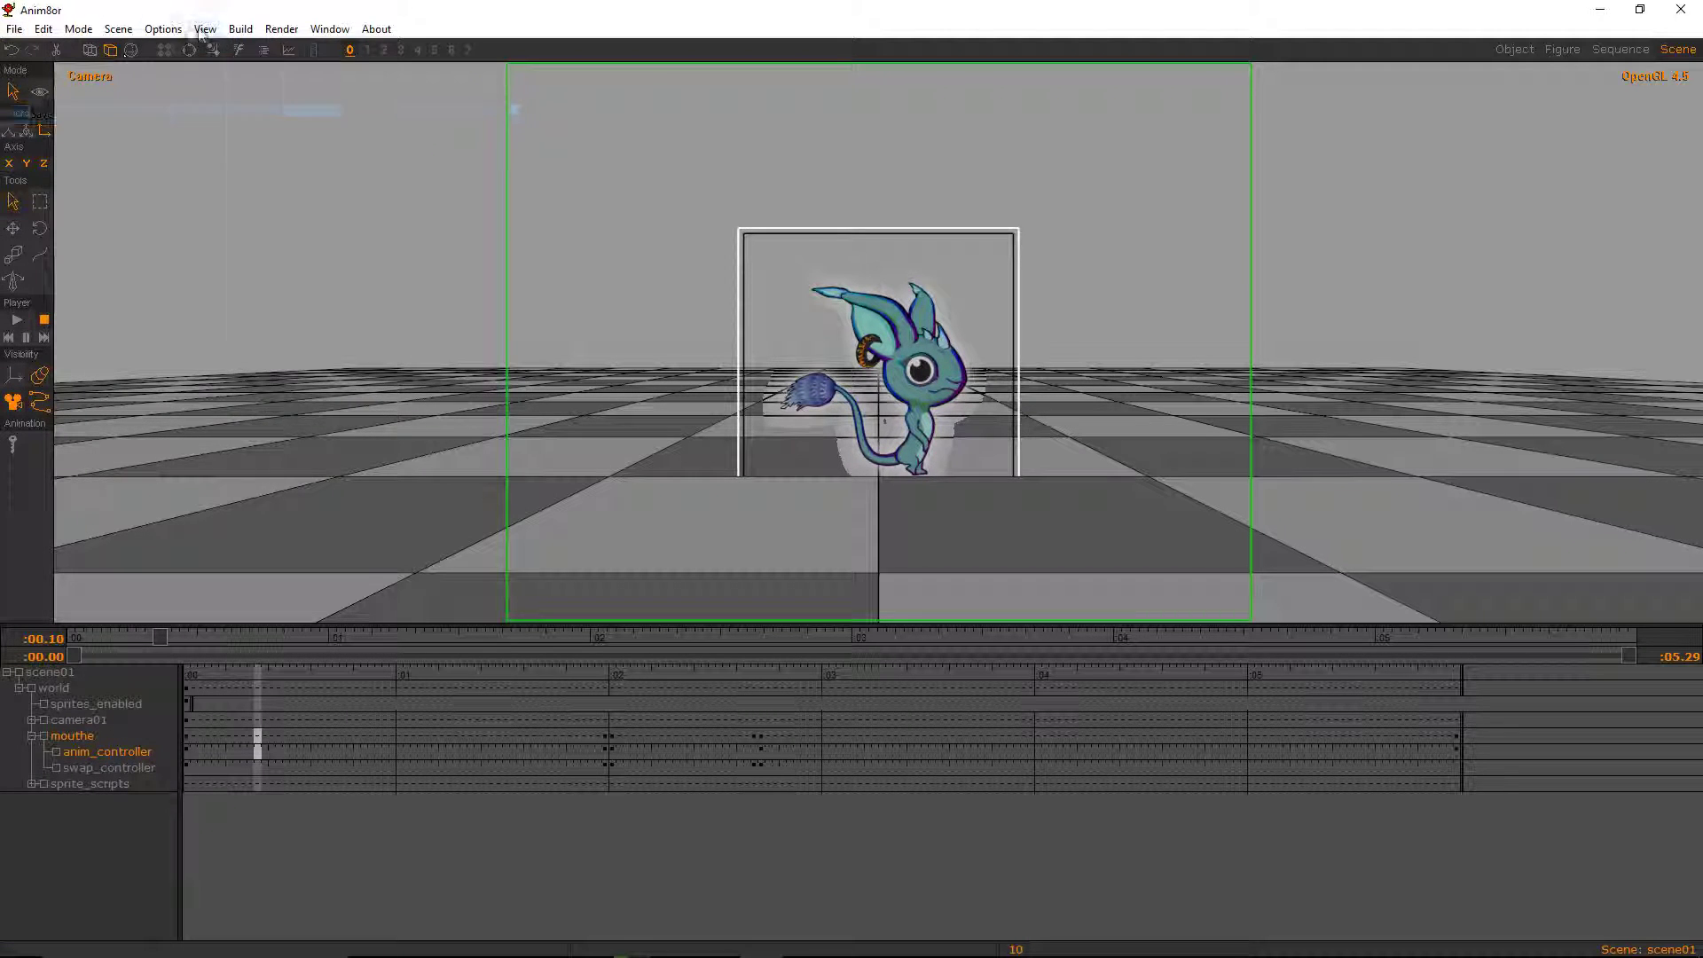
click(204, 29)
mouse_move(118, 30)
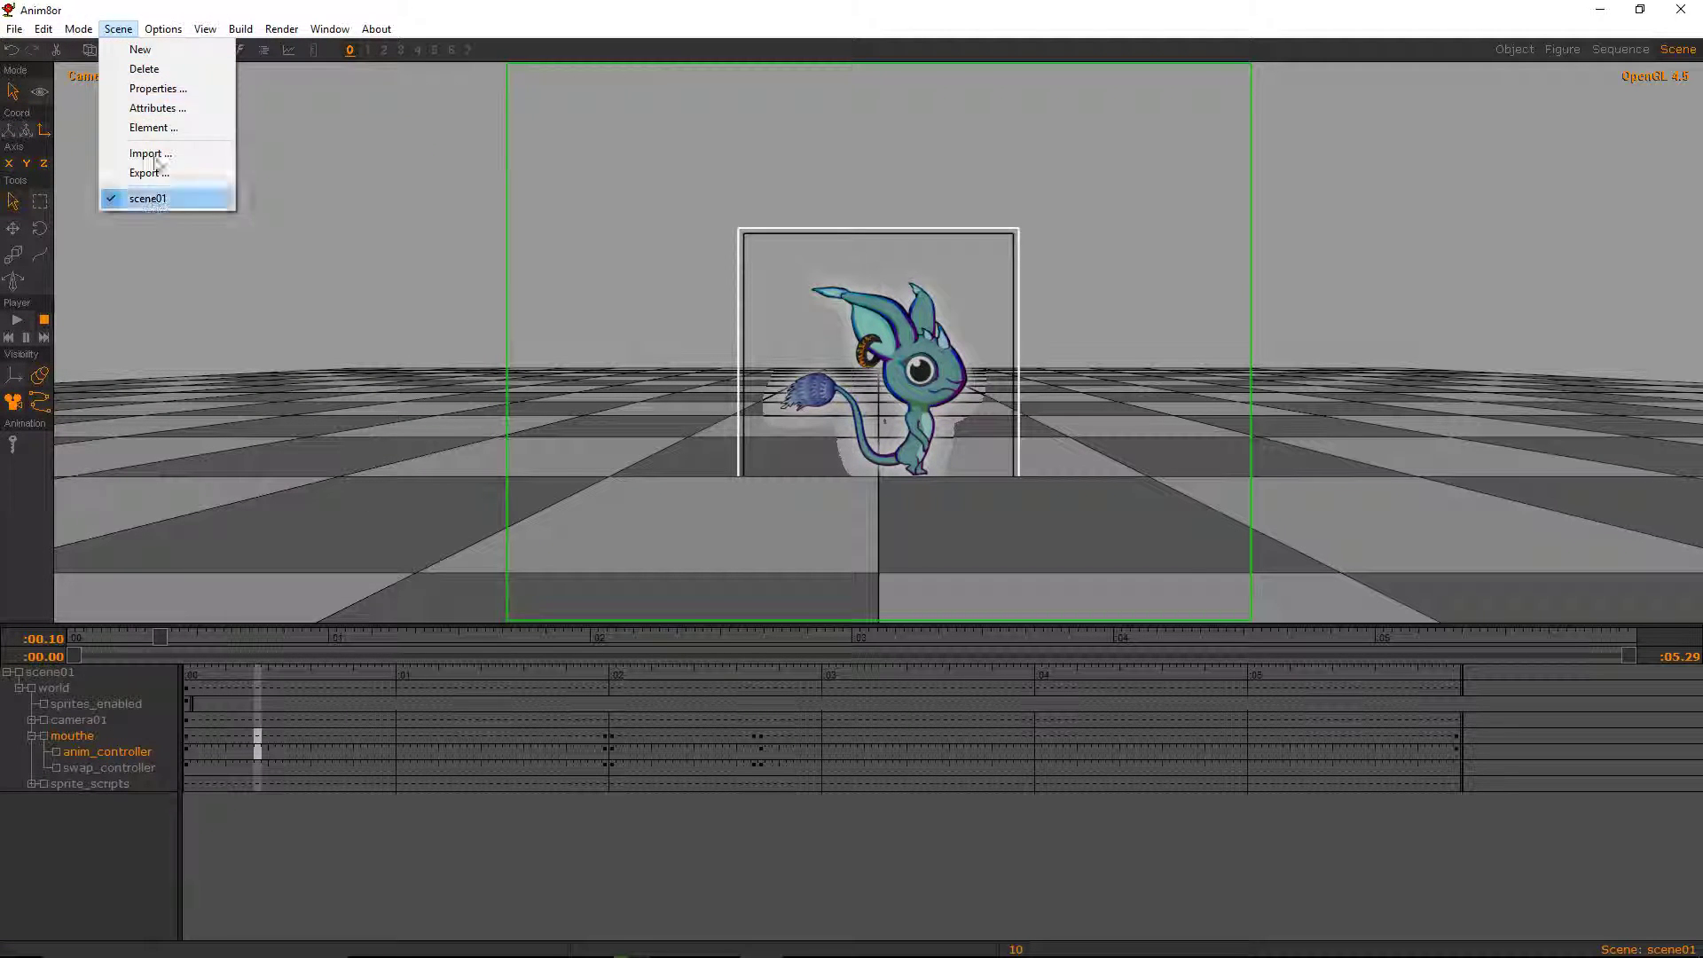
click(155, 88)
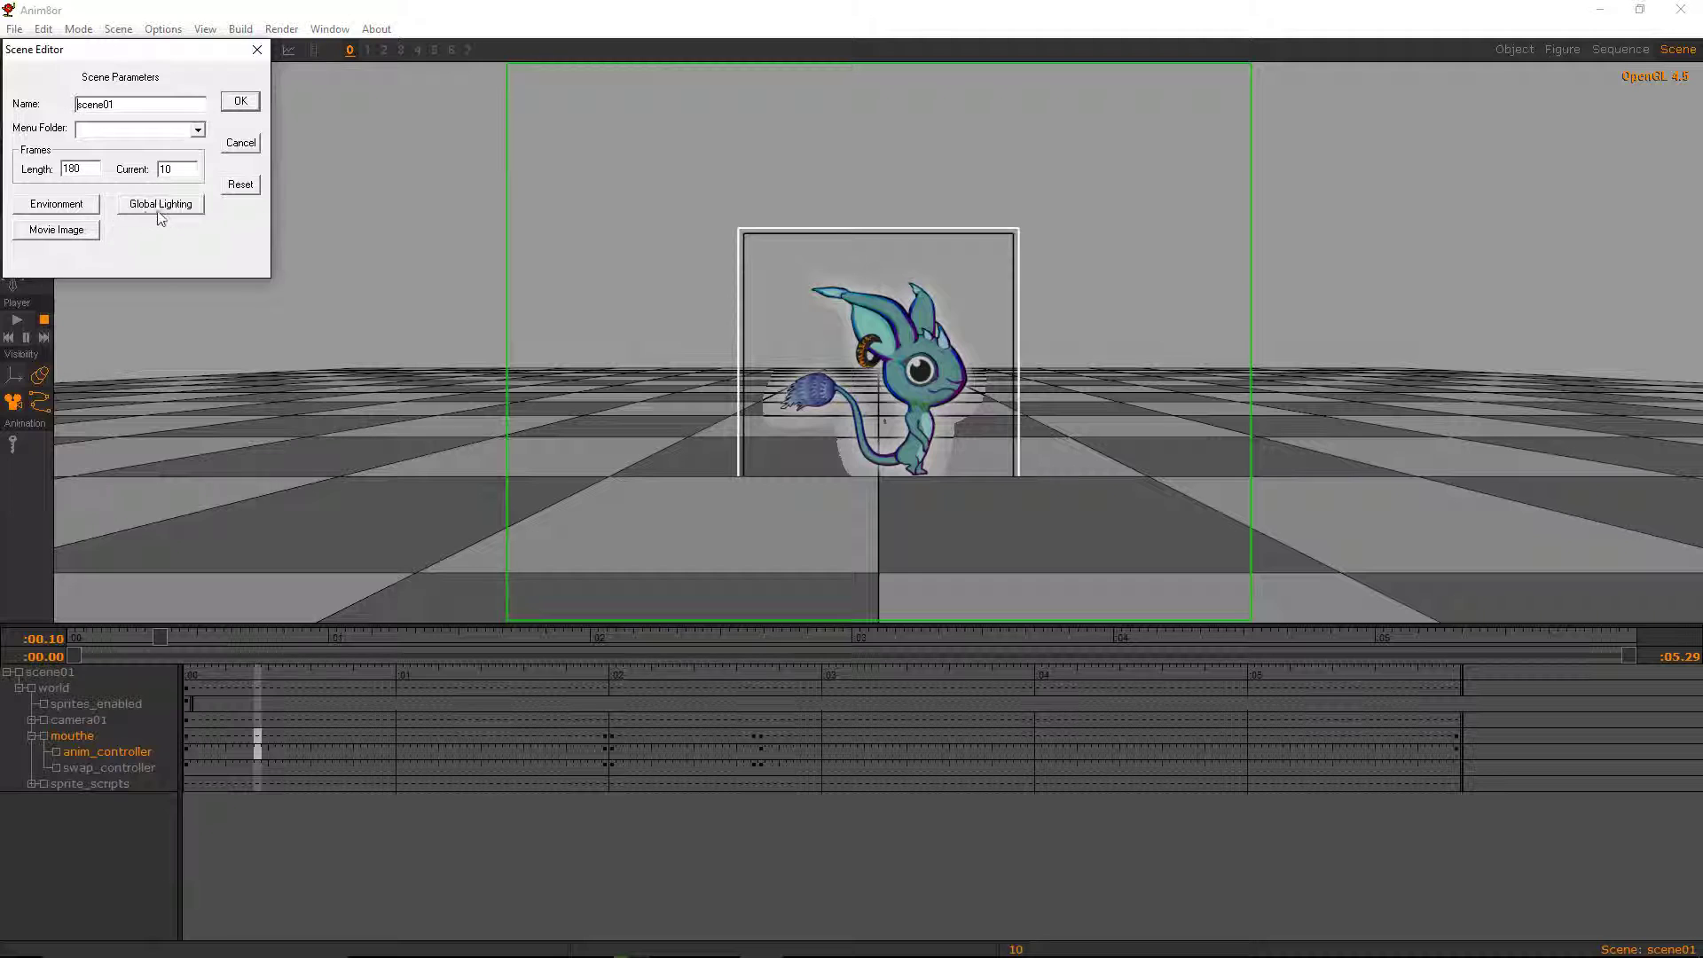
click(58, 232)
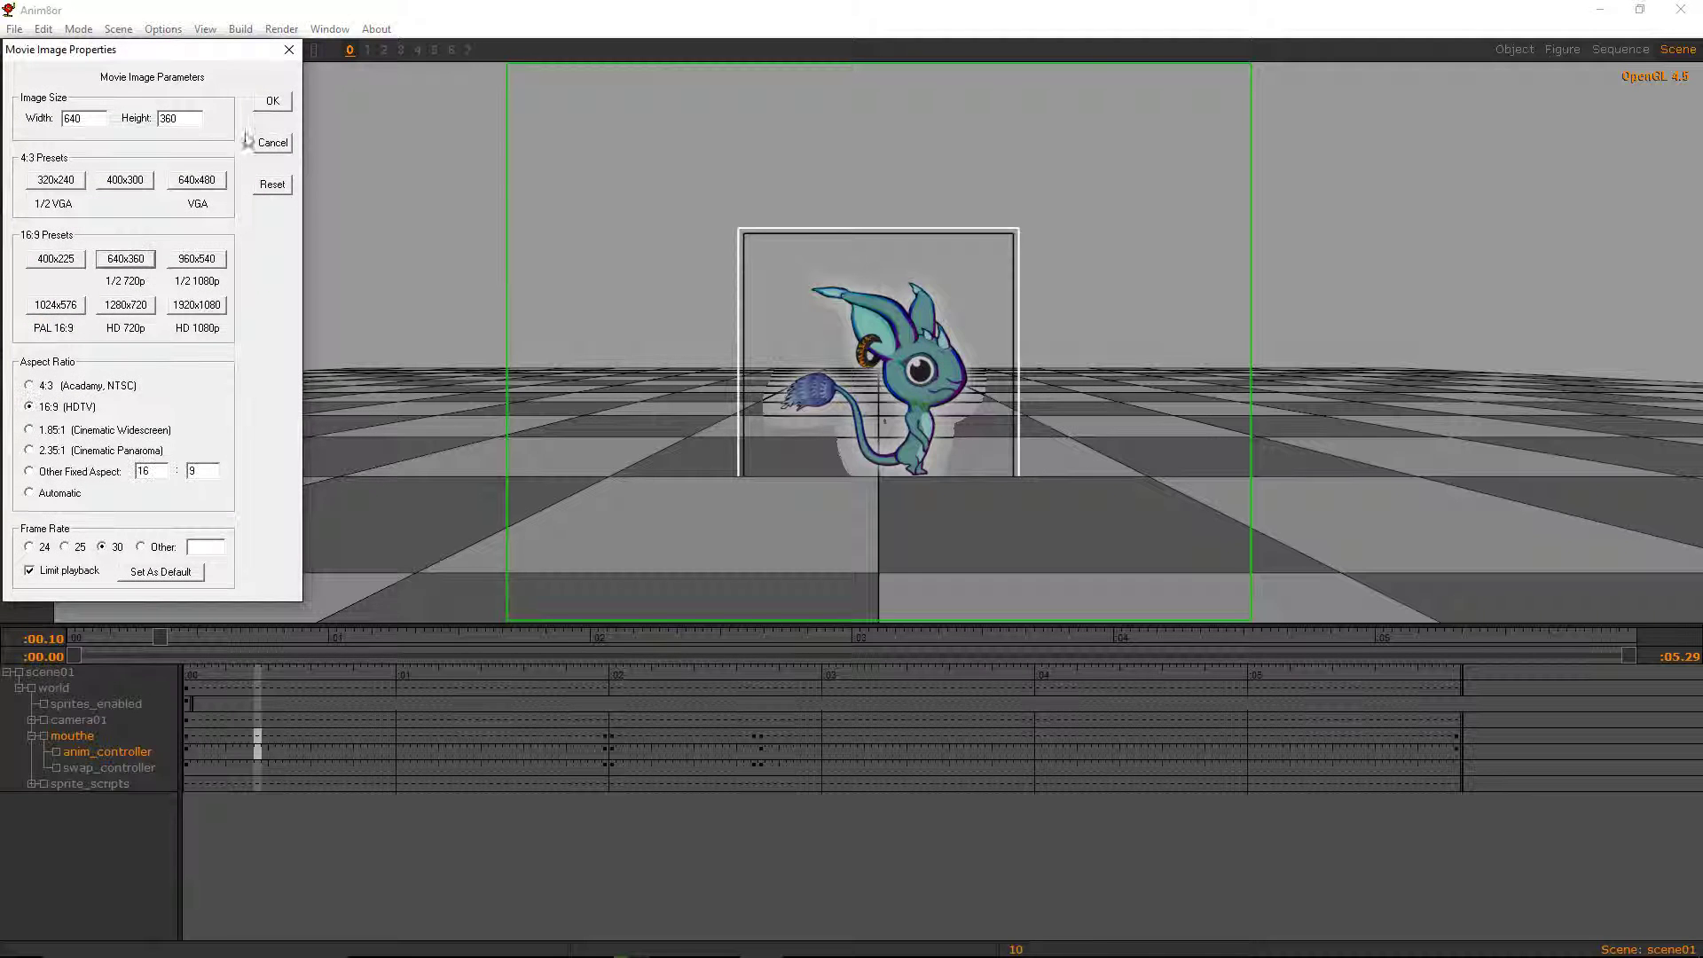
click(272, 101)
click(240, 100)
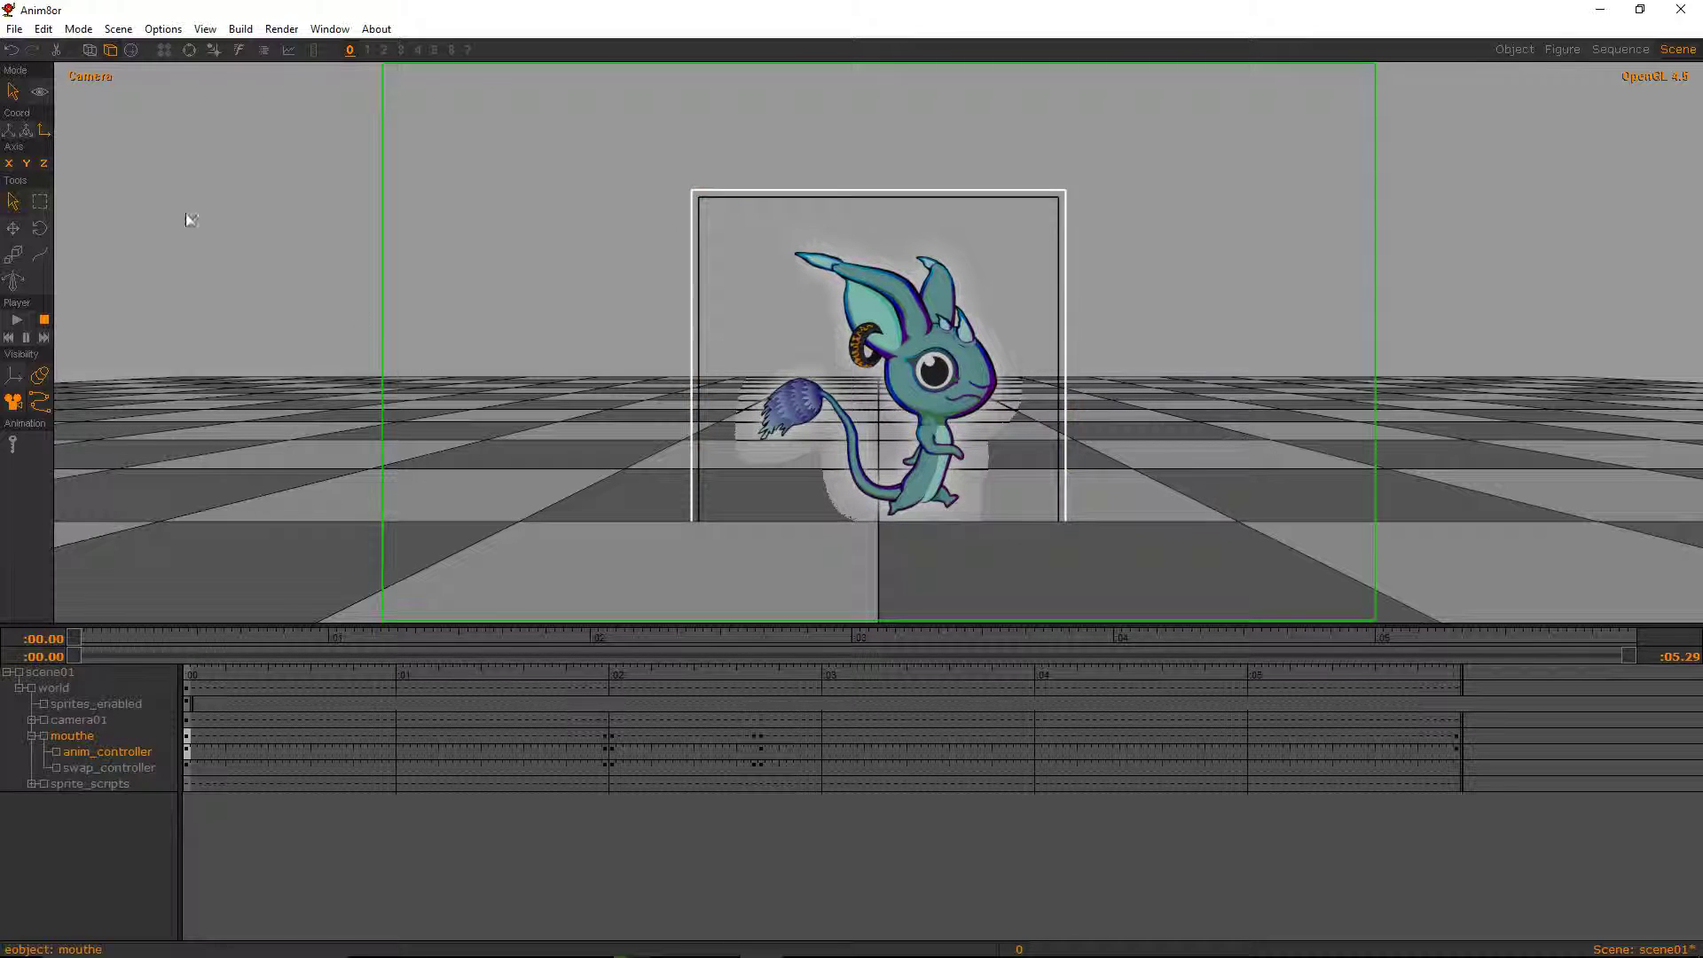
- Enable animation keying and move mouthe along X out of the camera frame's left side at frame 0, to about -97.3
click(13, 228)
click(14, 443)
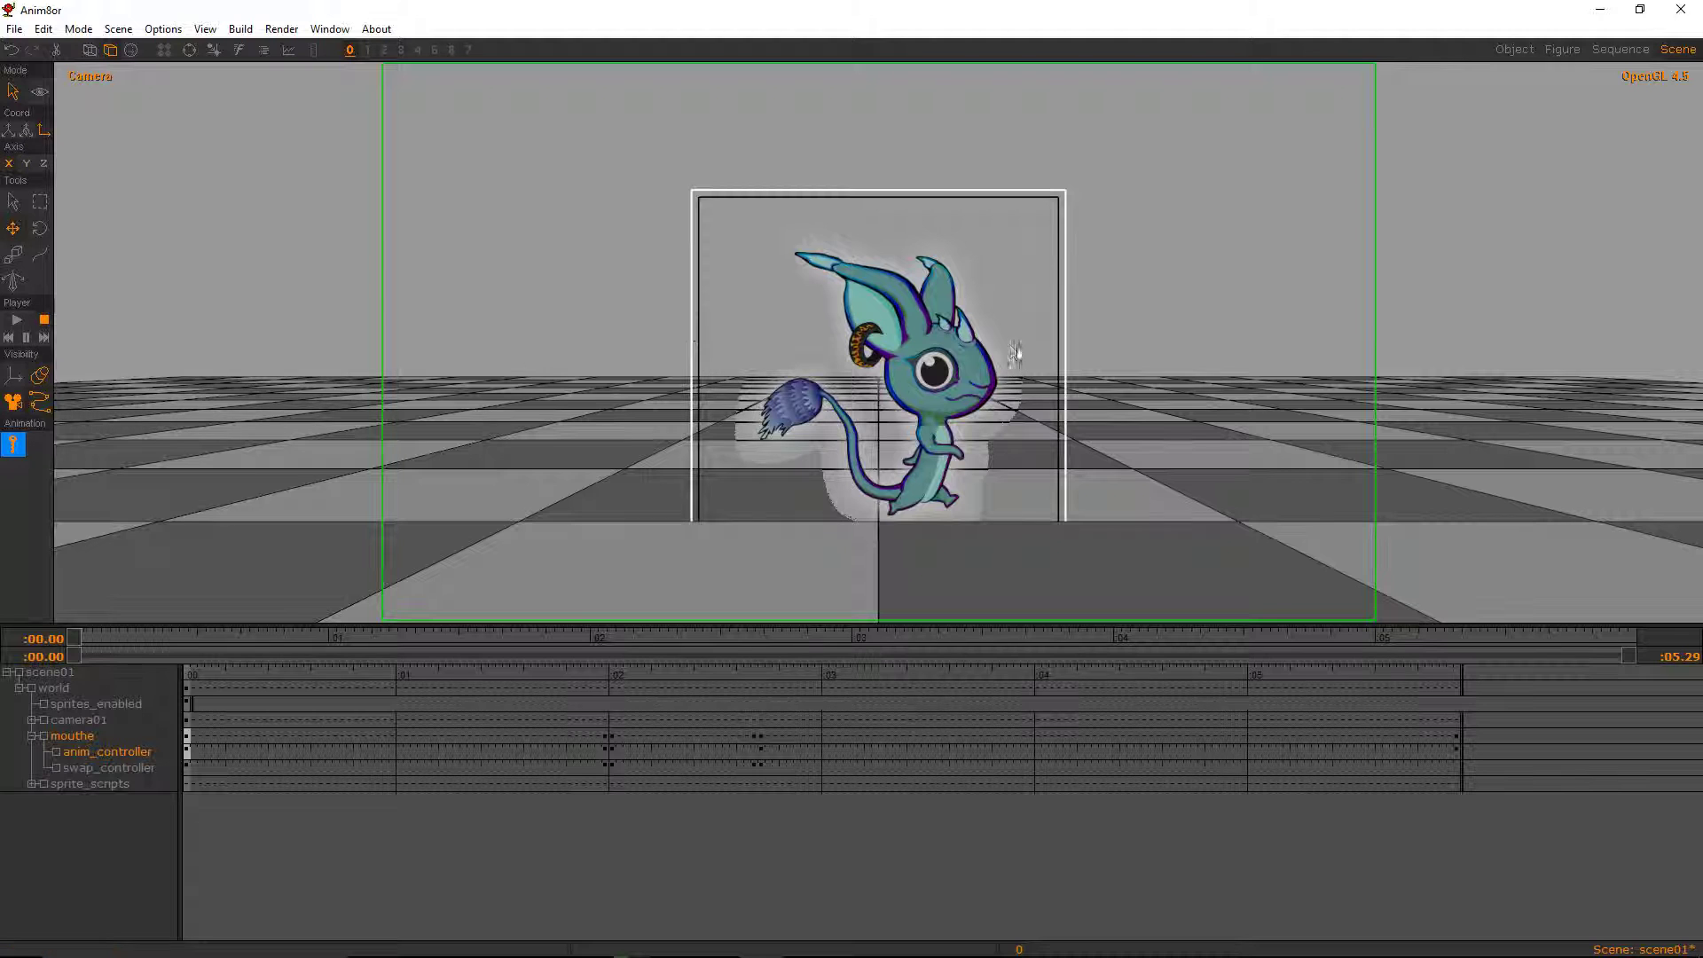
drag(1002, 346, 220, 338)
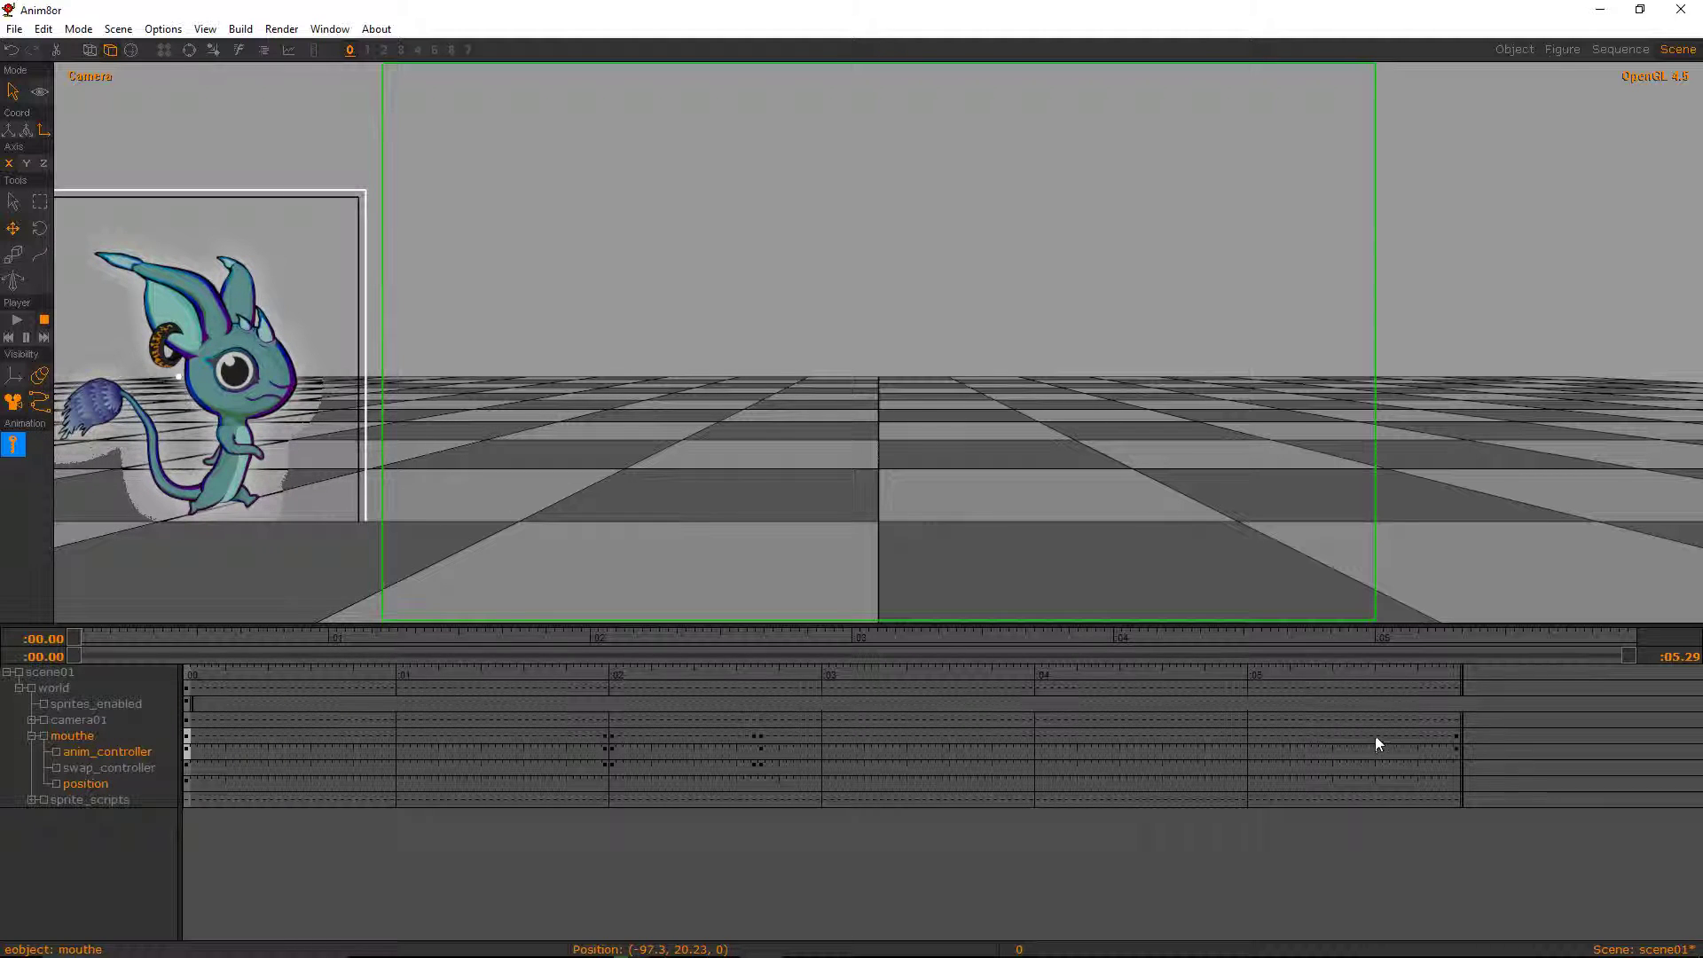
- At frame 179, move mouthe along X beyond the camera frame's right side to about 109.4, and play back the movement
click(1454, 748)
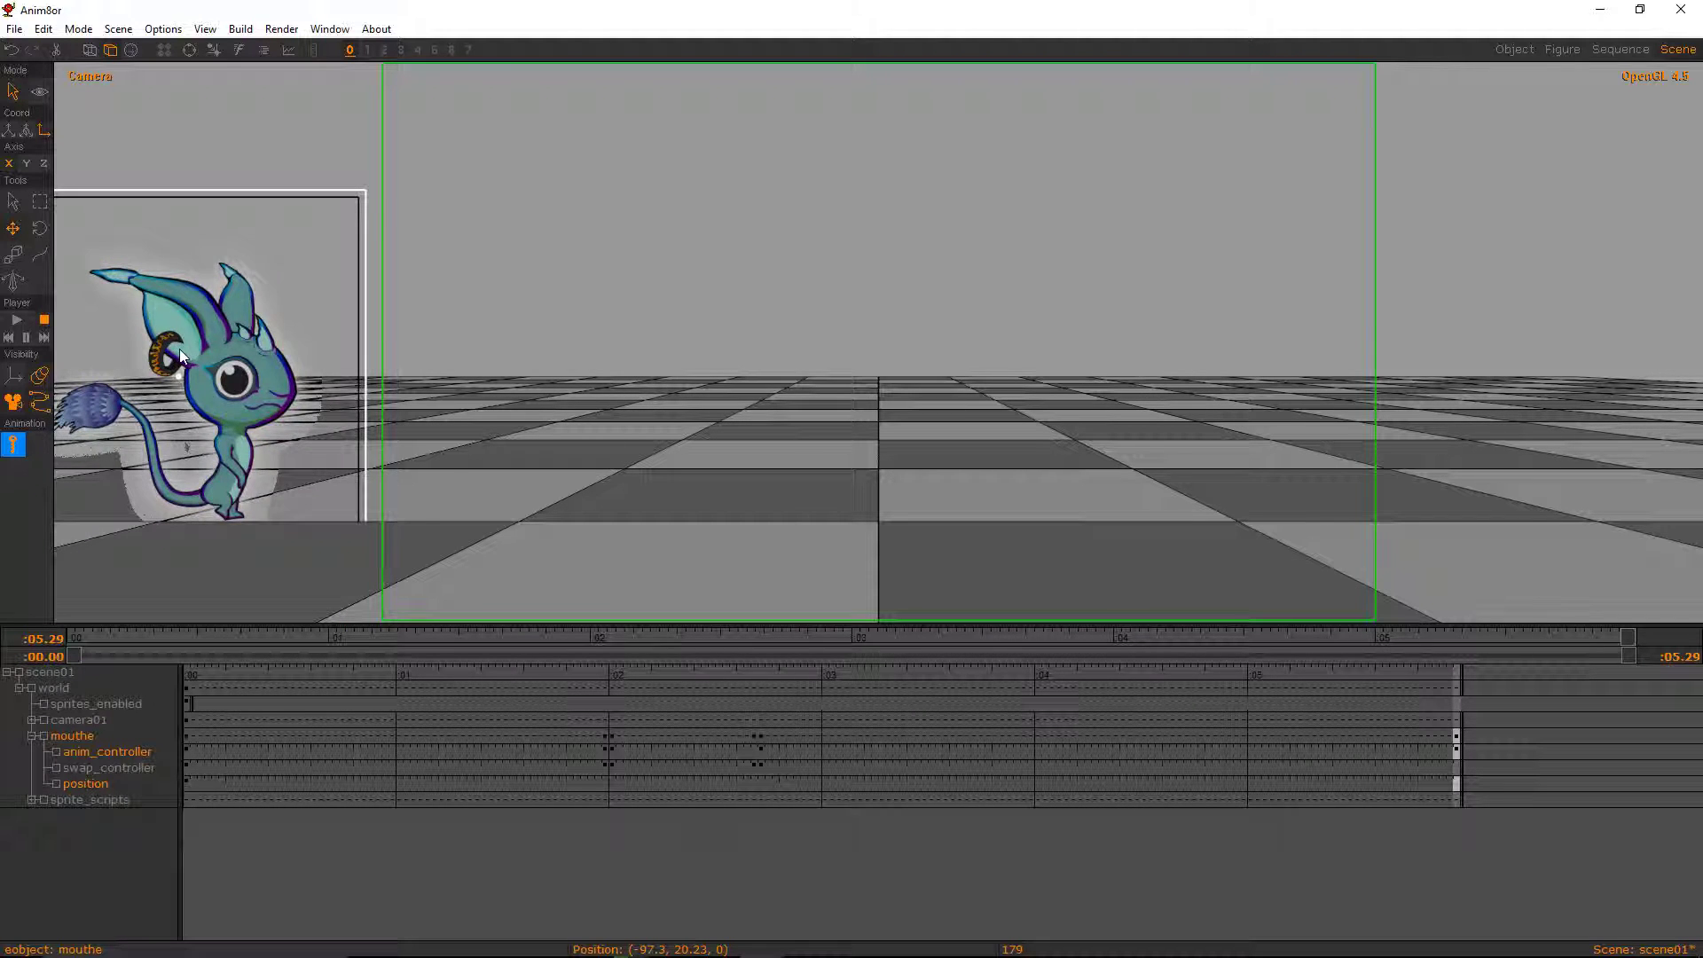
drag(179, 358, 1668, 439)
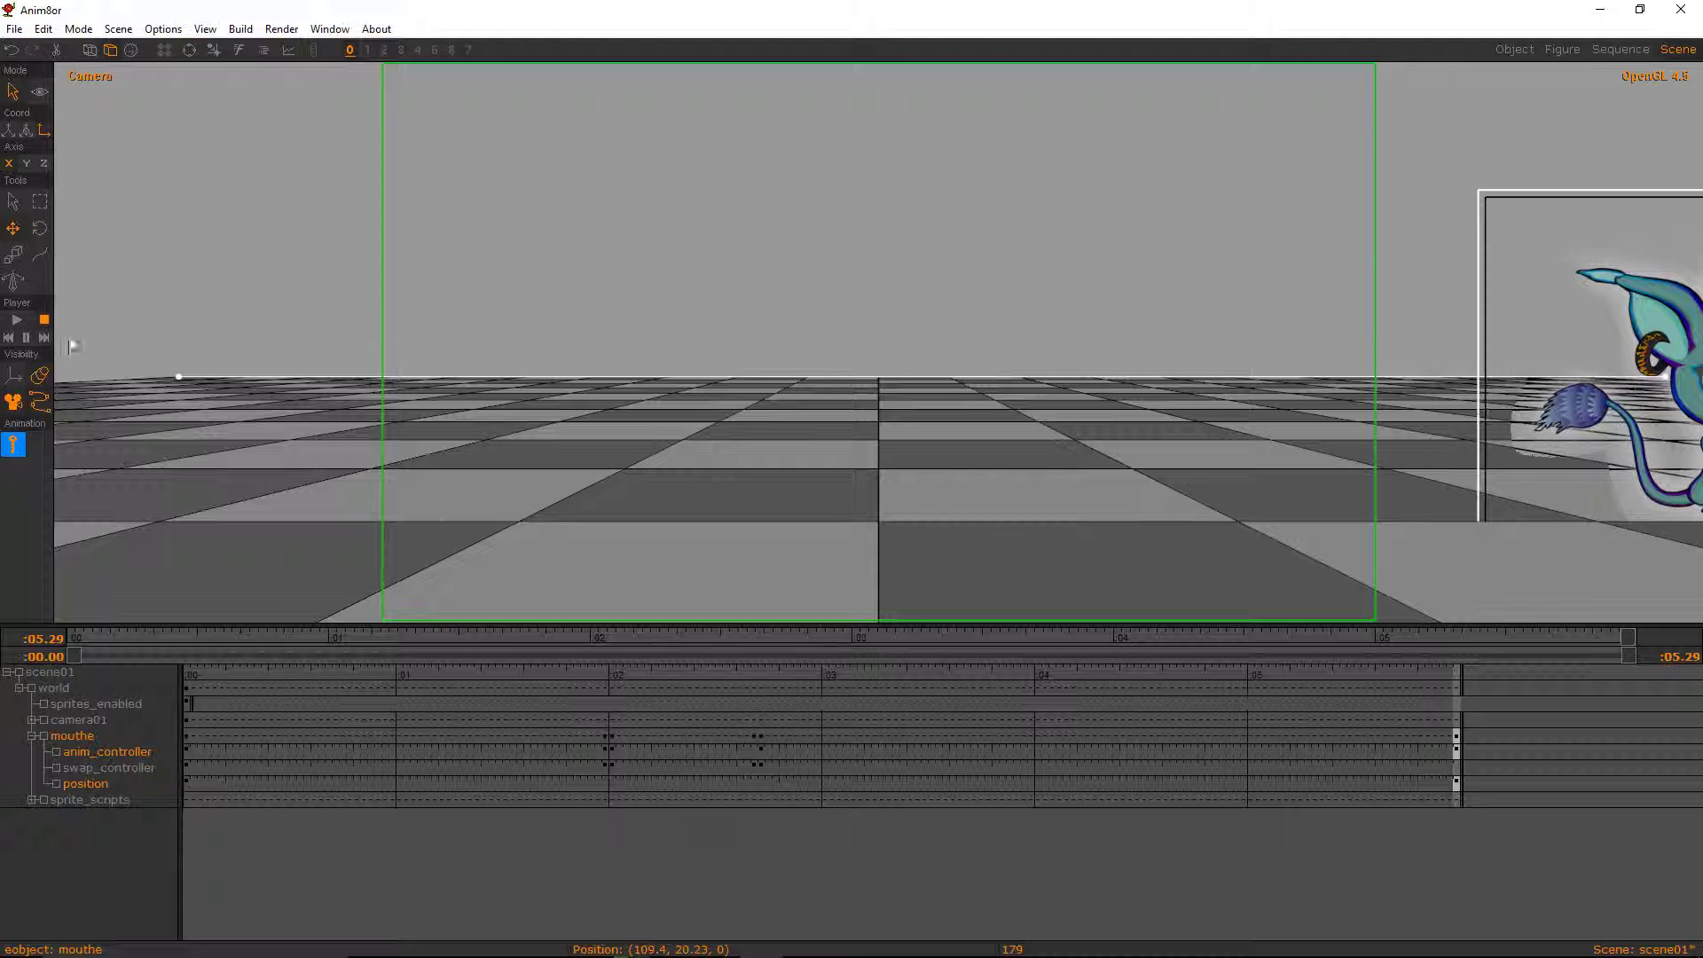
click(17, 319)
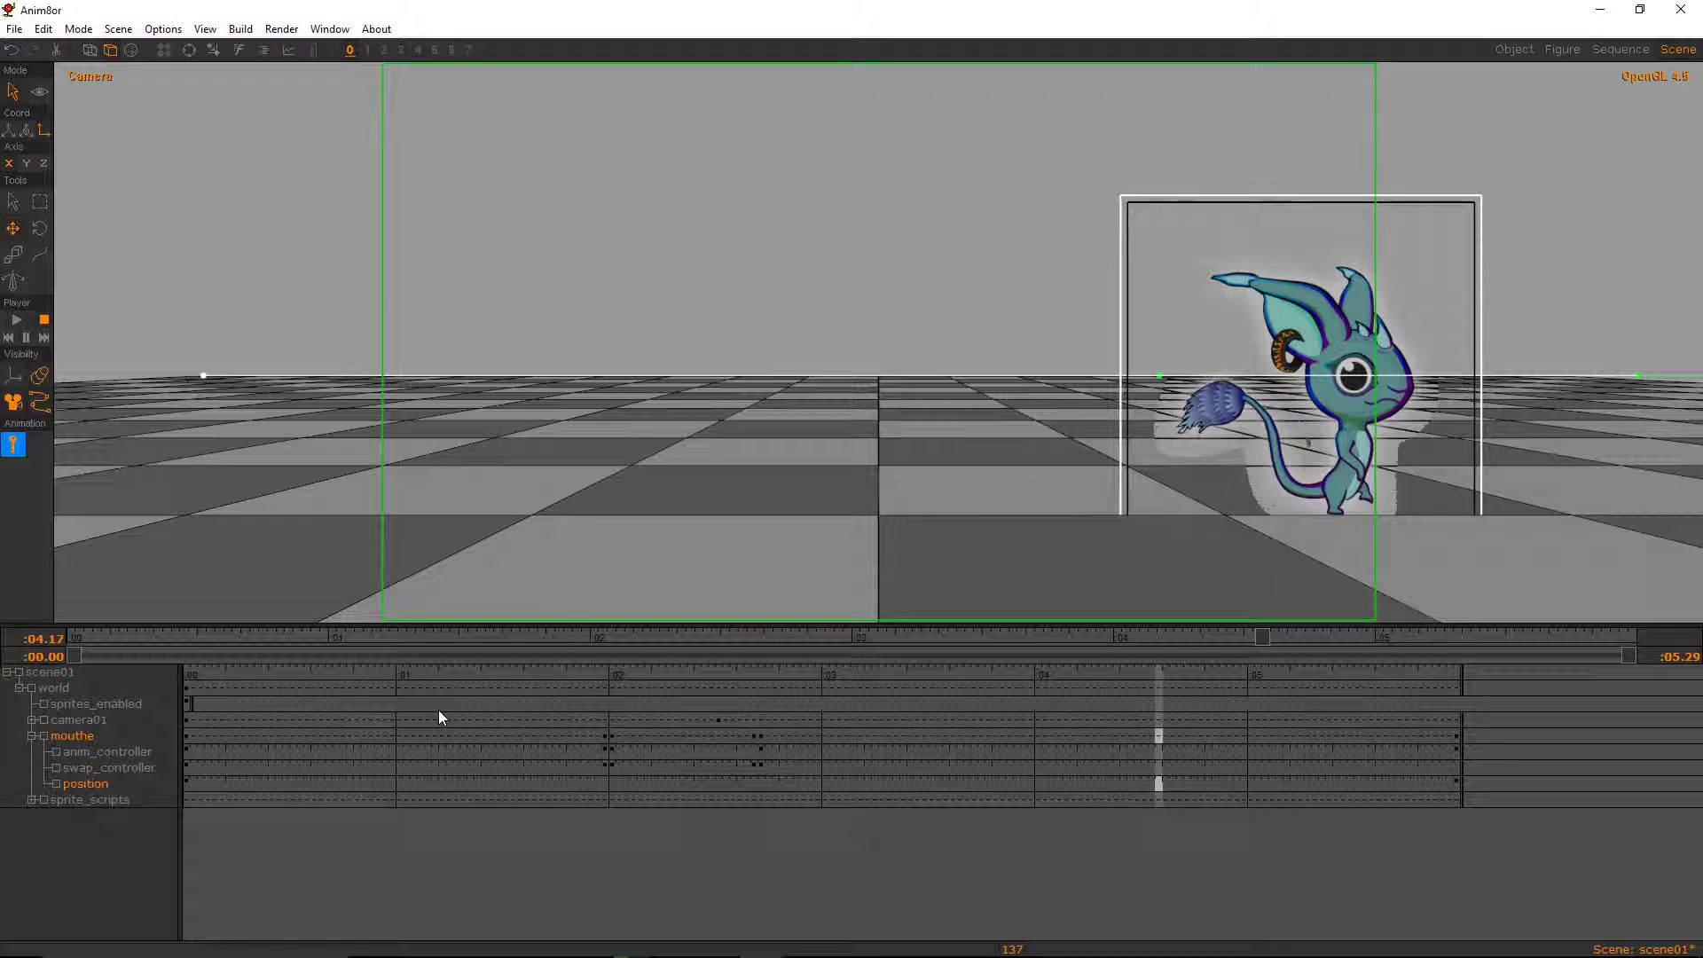
click(383, 739)
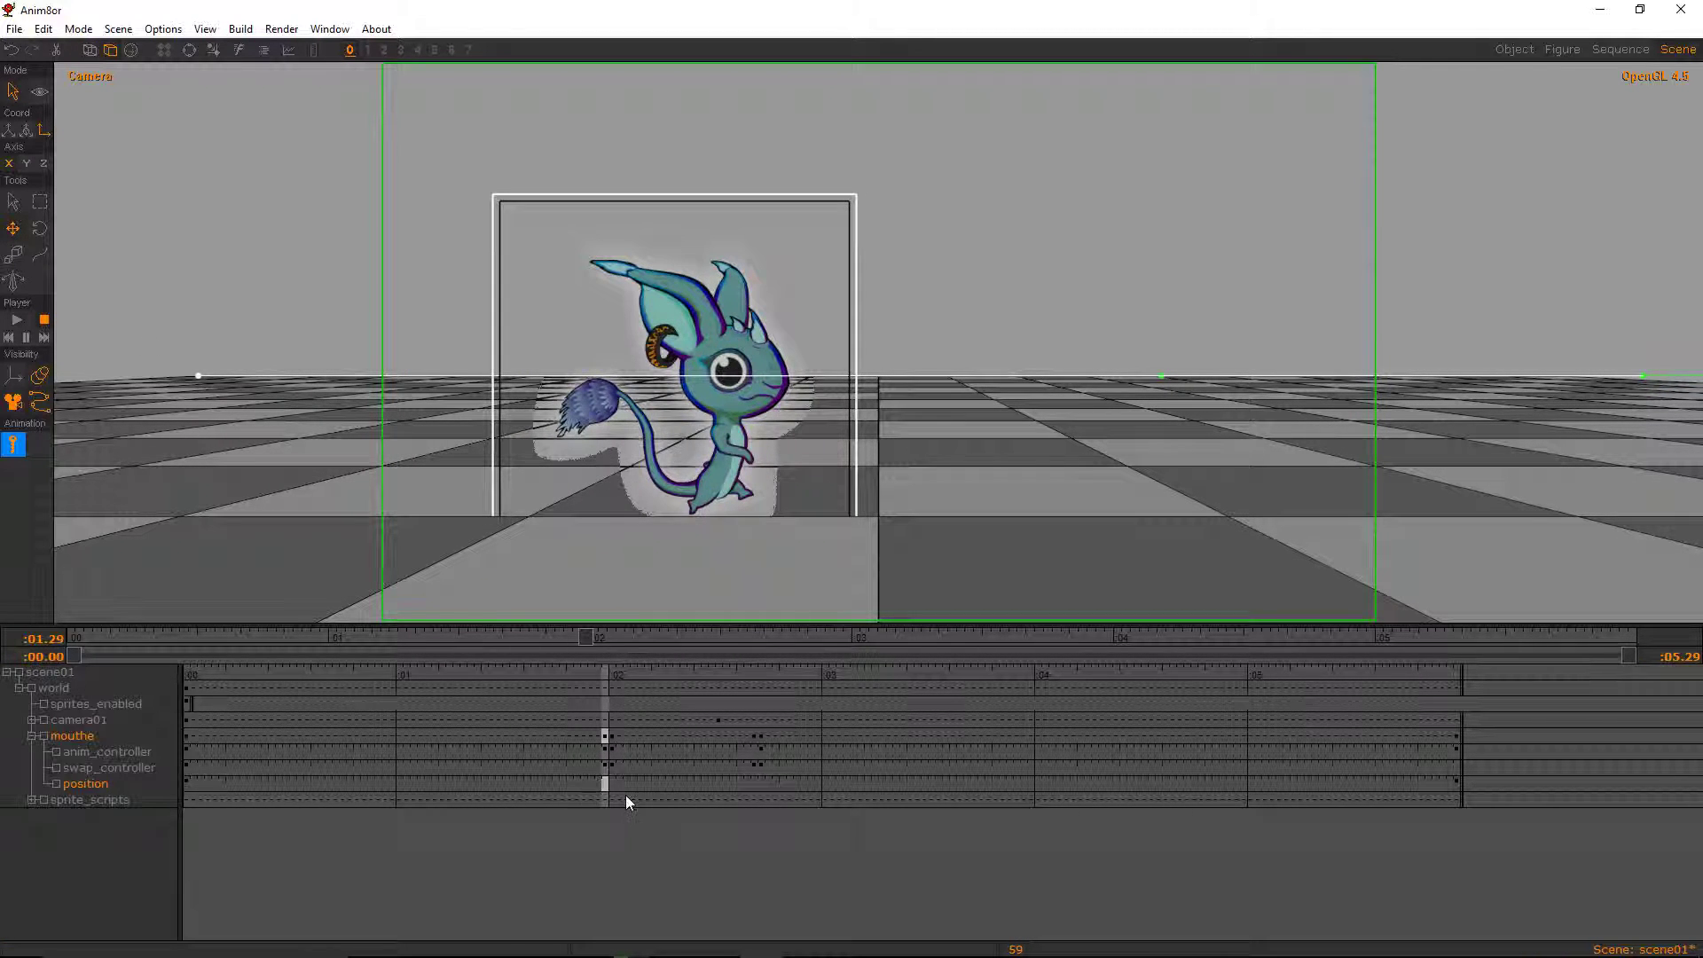
- Add position keys for mouthe at frames 59 and 81 to pin the start and end of the jump
double_click(603, 784)
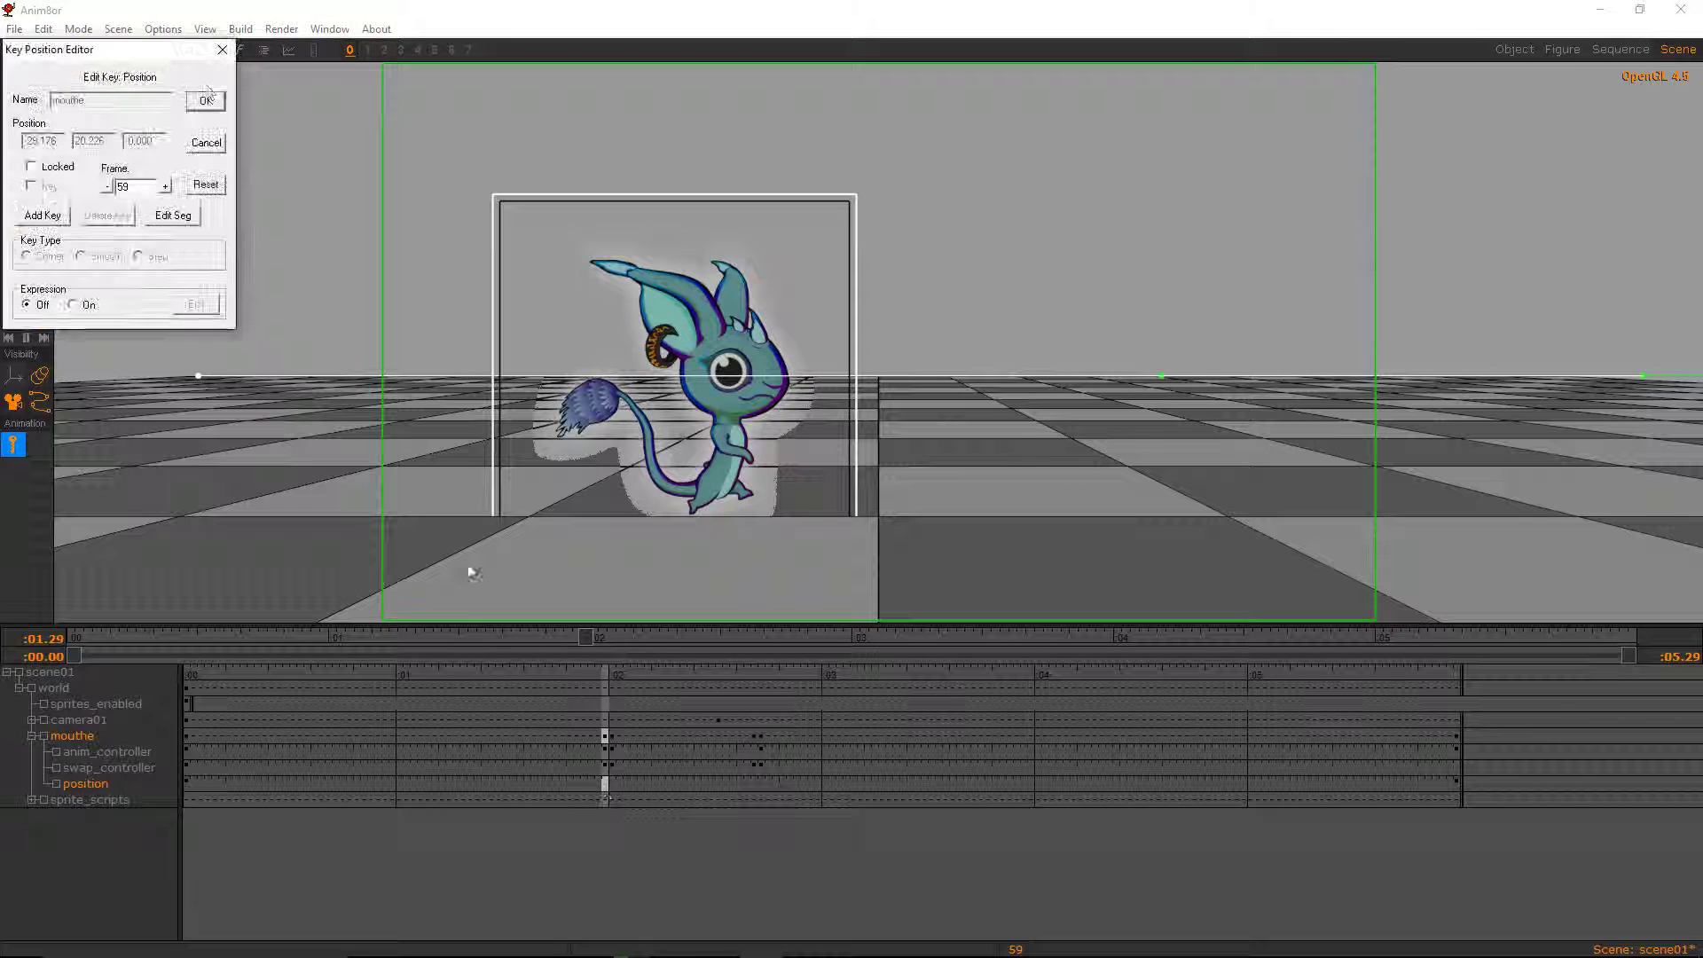
click(206, 102)
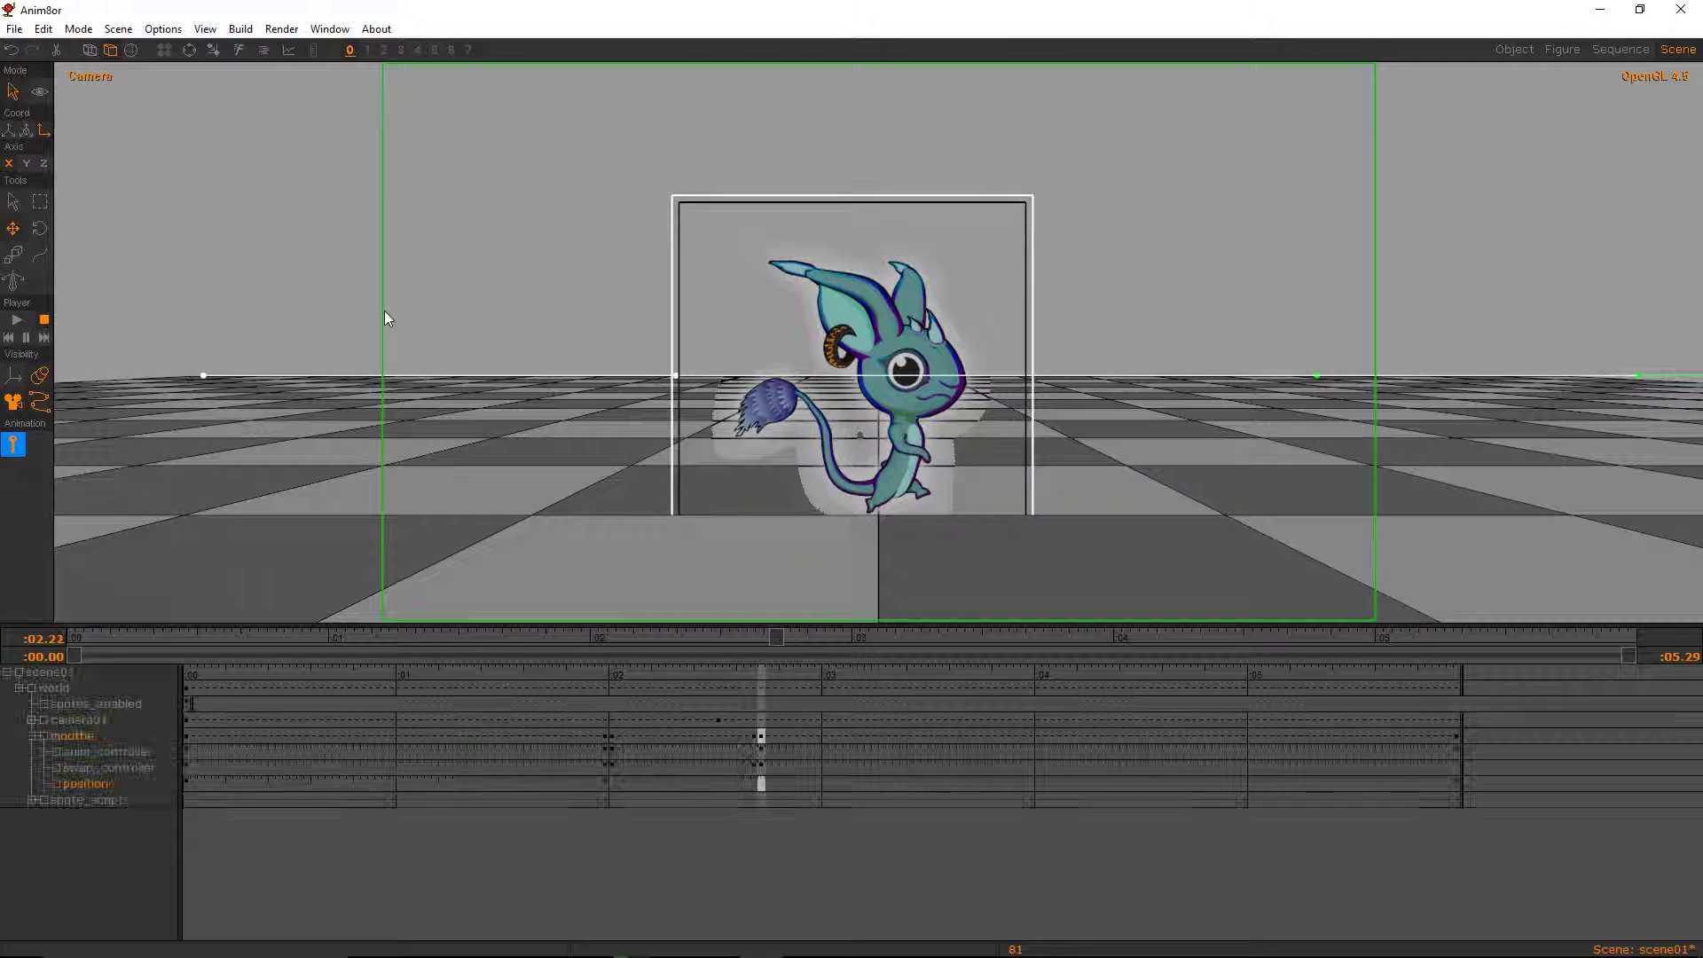
double_click(762, 785)
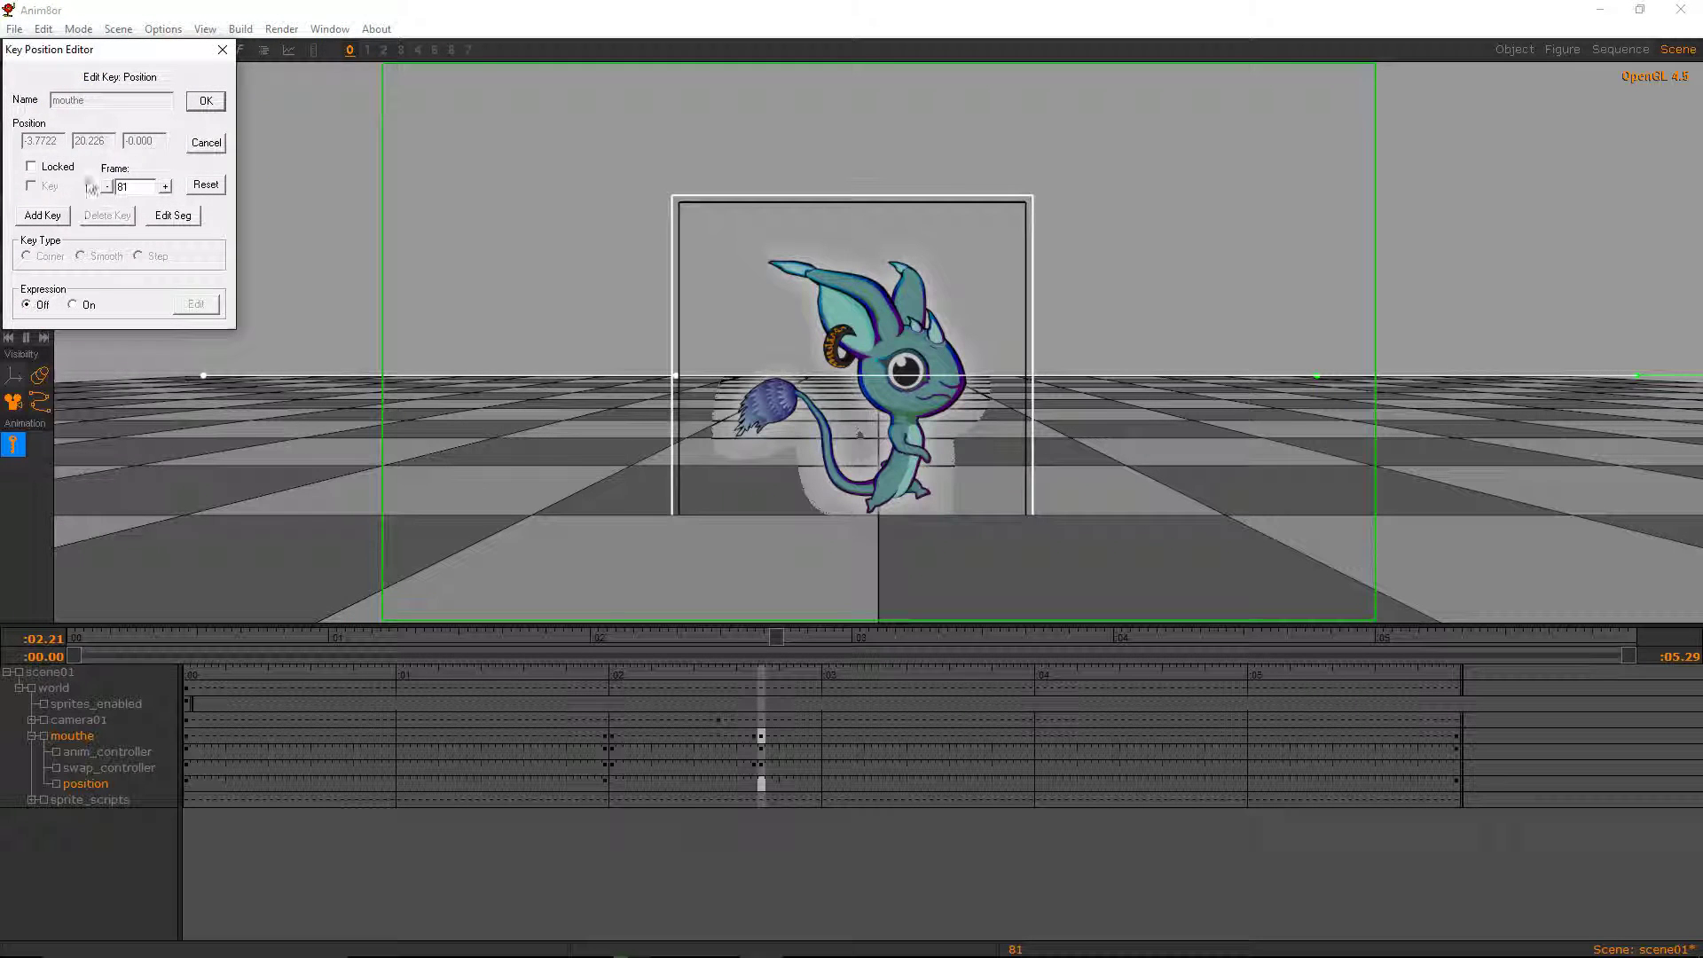
click(206, 105)
- At frame 71, move mouthe along X to about -16.7 and raise it along Y to about 38.2 for the jump's peak
click(646, 651)
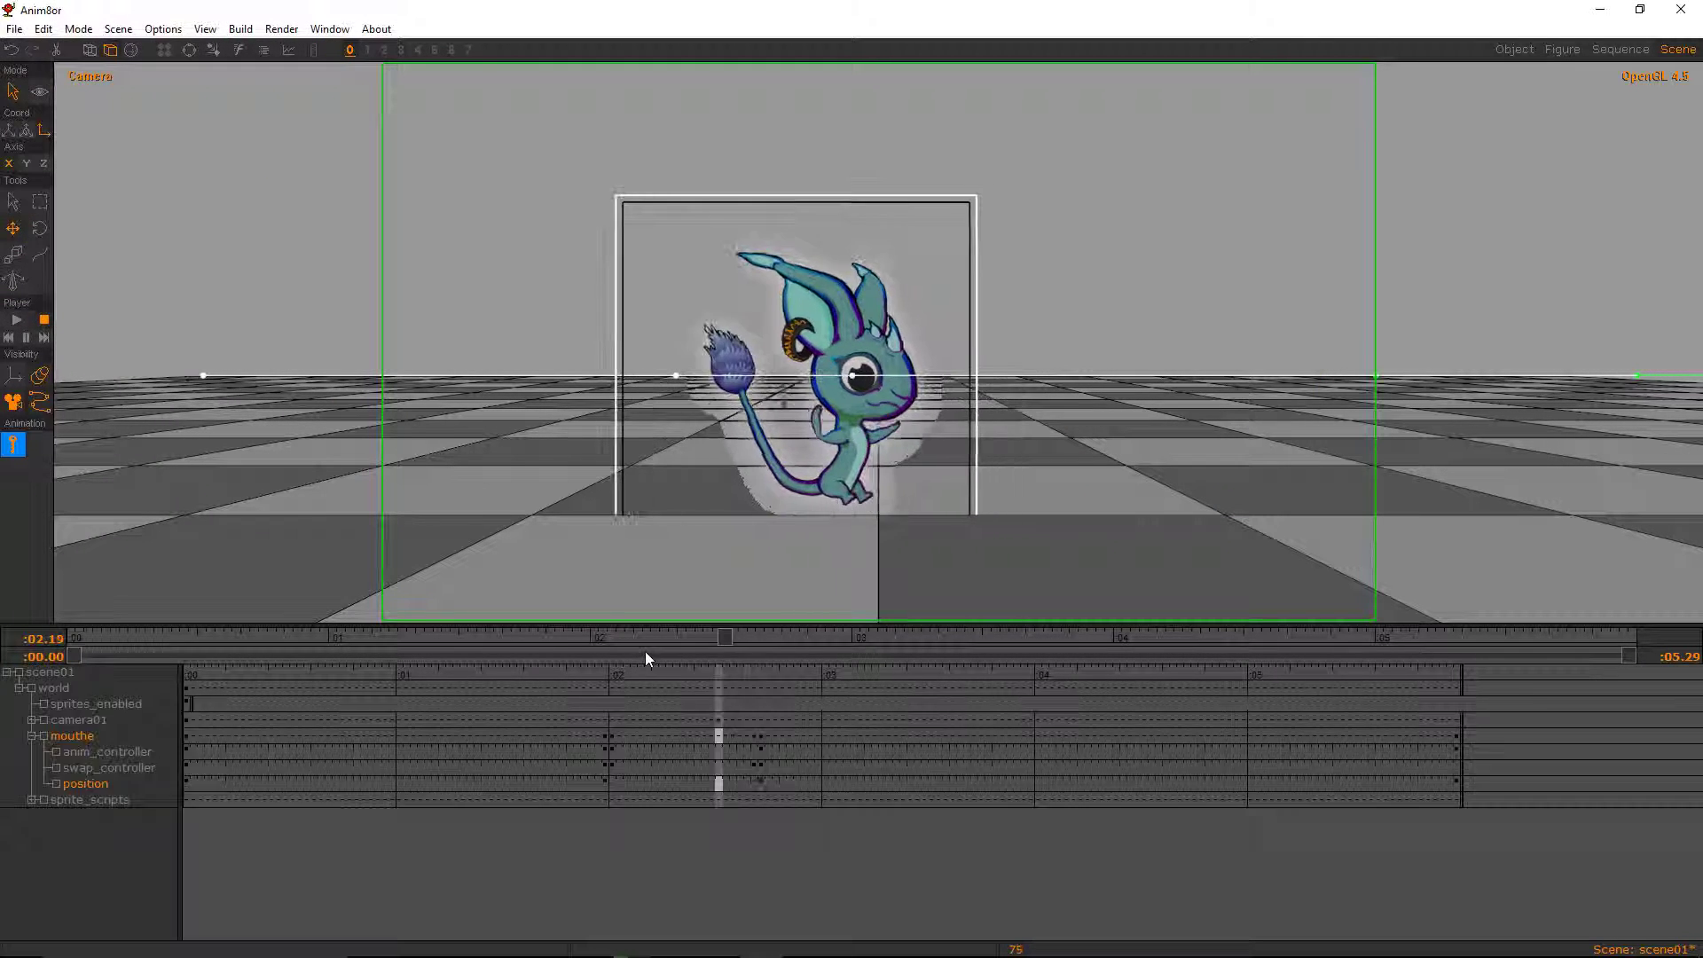
key(Left)
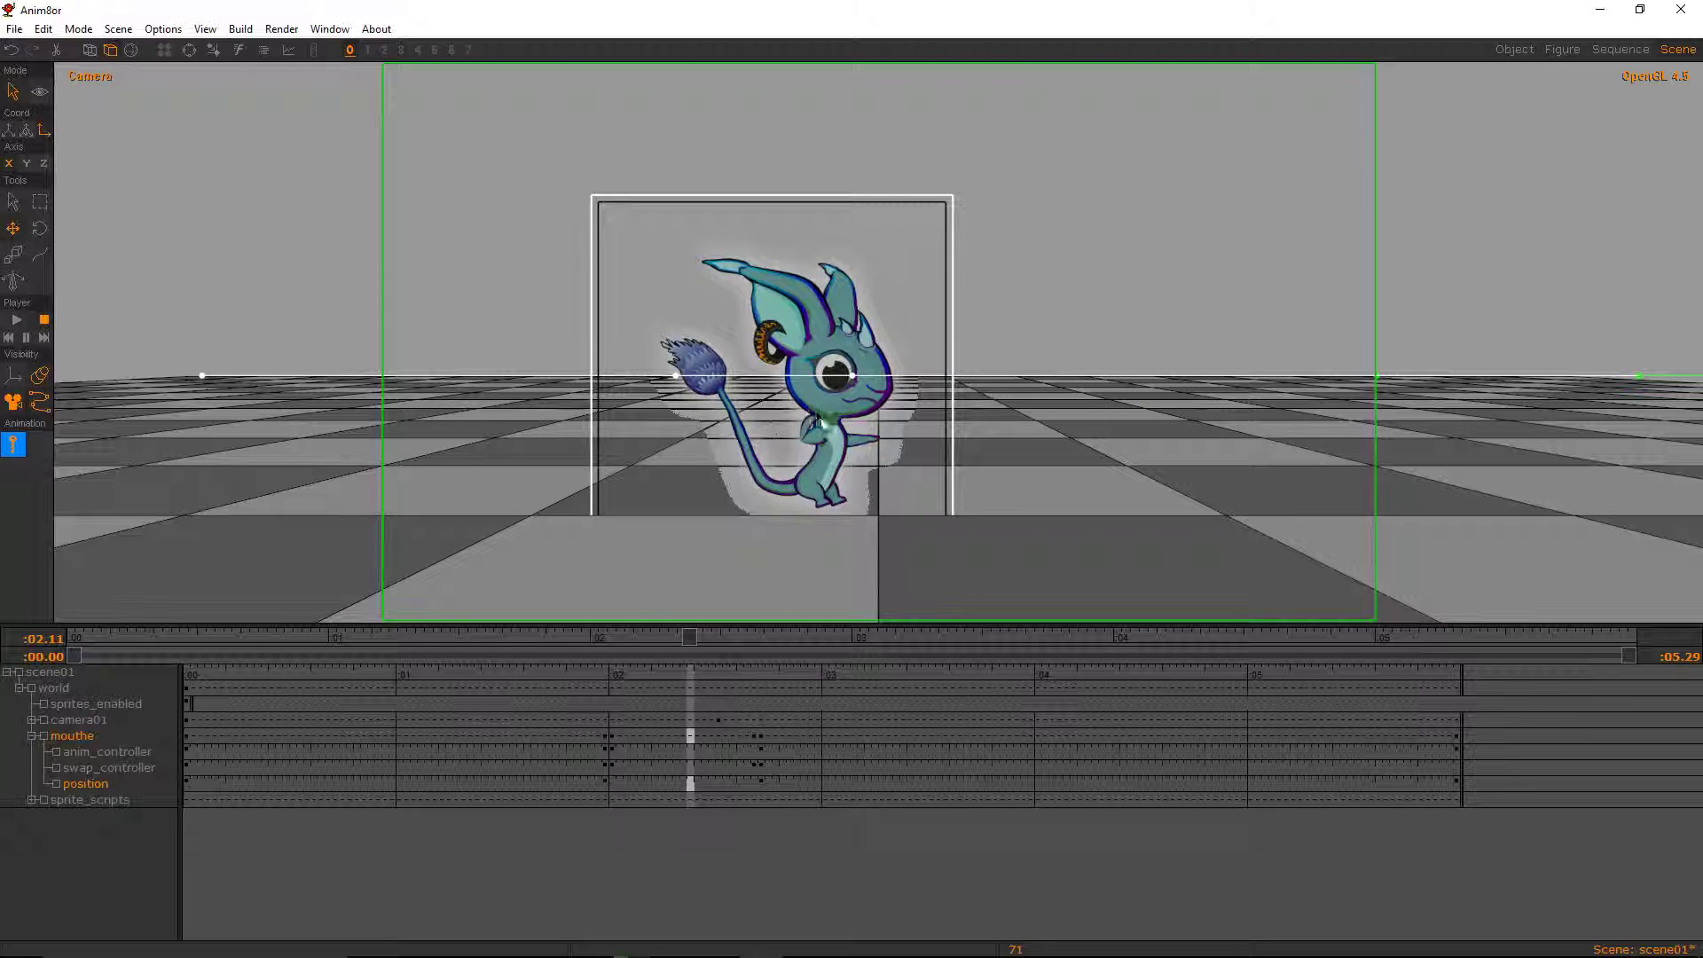
drag(818, 421, 809, 422)
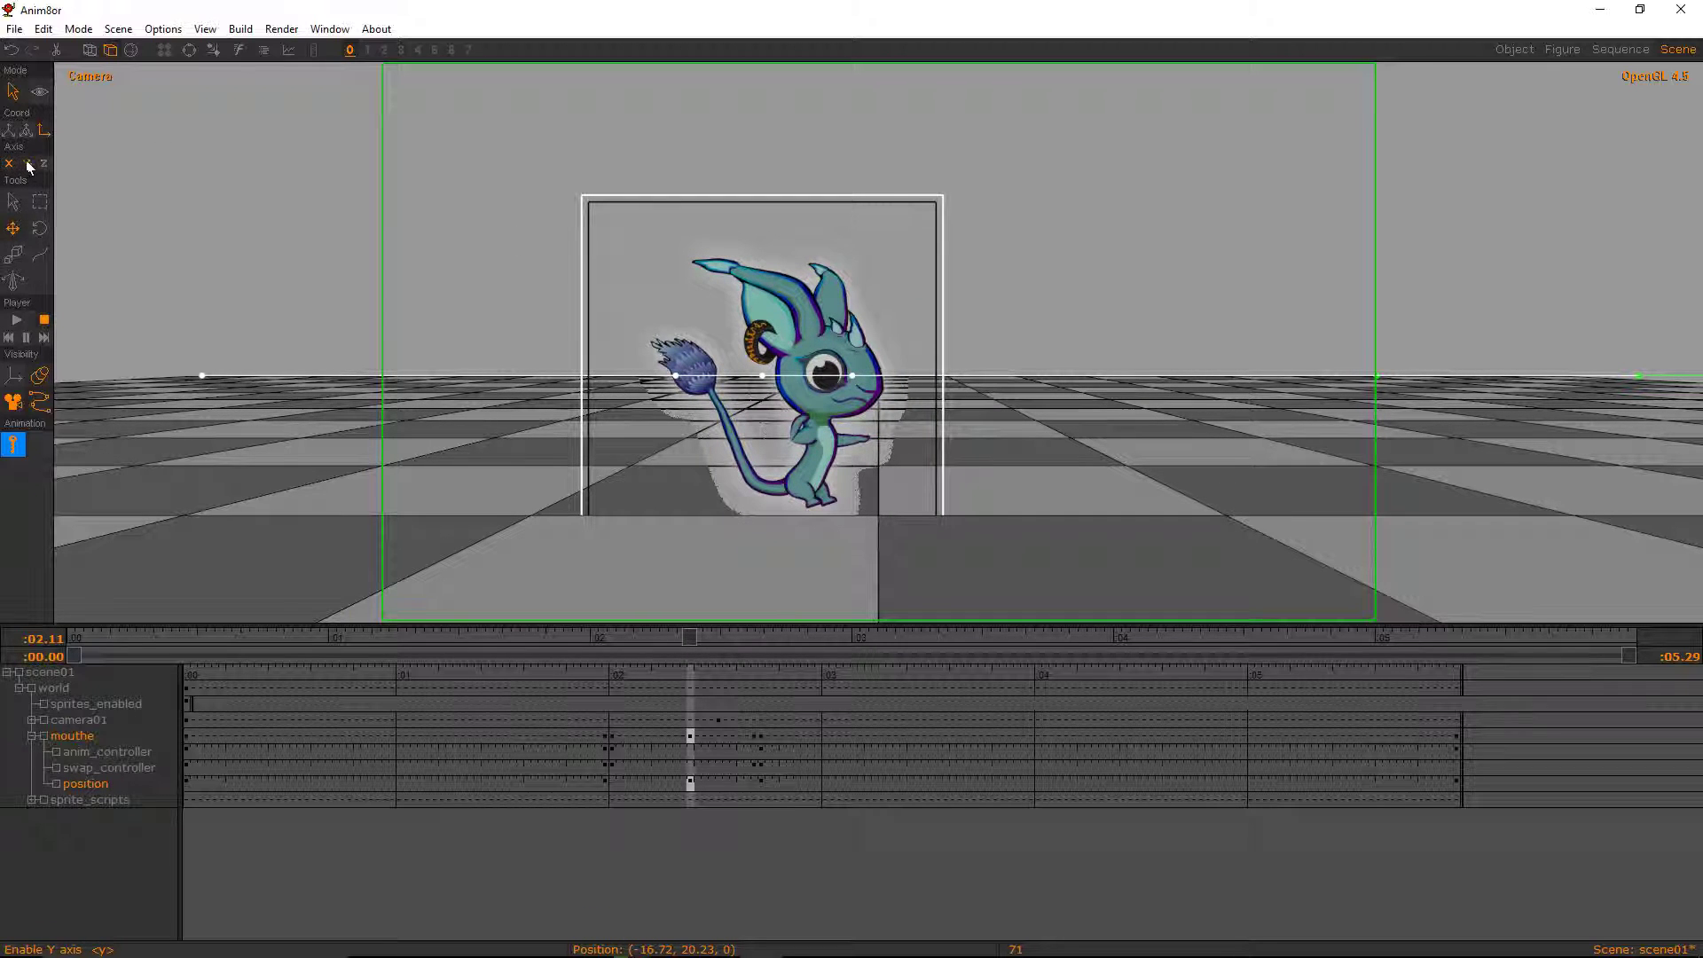
drag(778, 456, 771, 395)
key(ctrl+z)
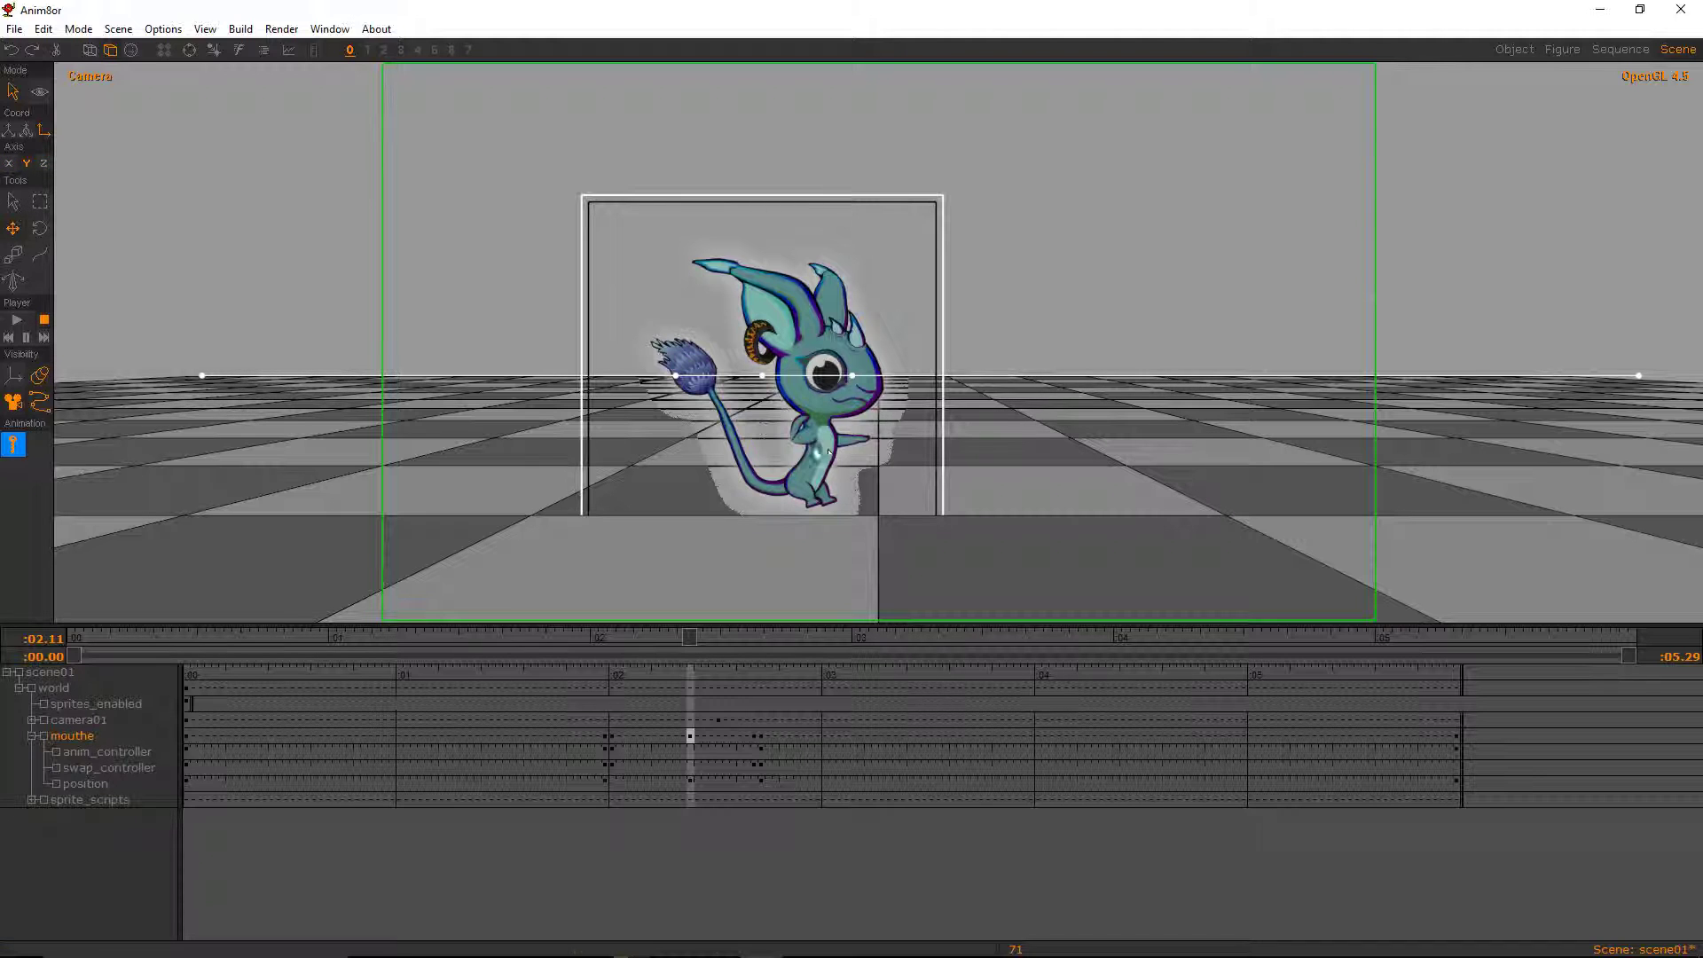
drag(828, 451, 804, 323)
- Step back and forth through the frames around the jump, about 44 to 79, to examine mouthe's poses and motion path
key(Left)
key(Left)
key(Left)
key(Left)
key(Left)
key(Left)
key(Left)
key(Left)
key(Left)
key(Left)
key(Left)
key(Left)
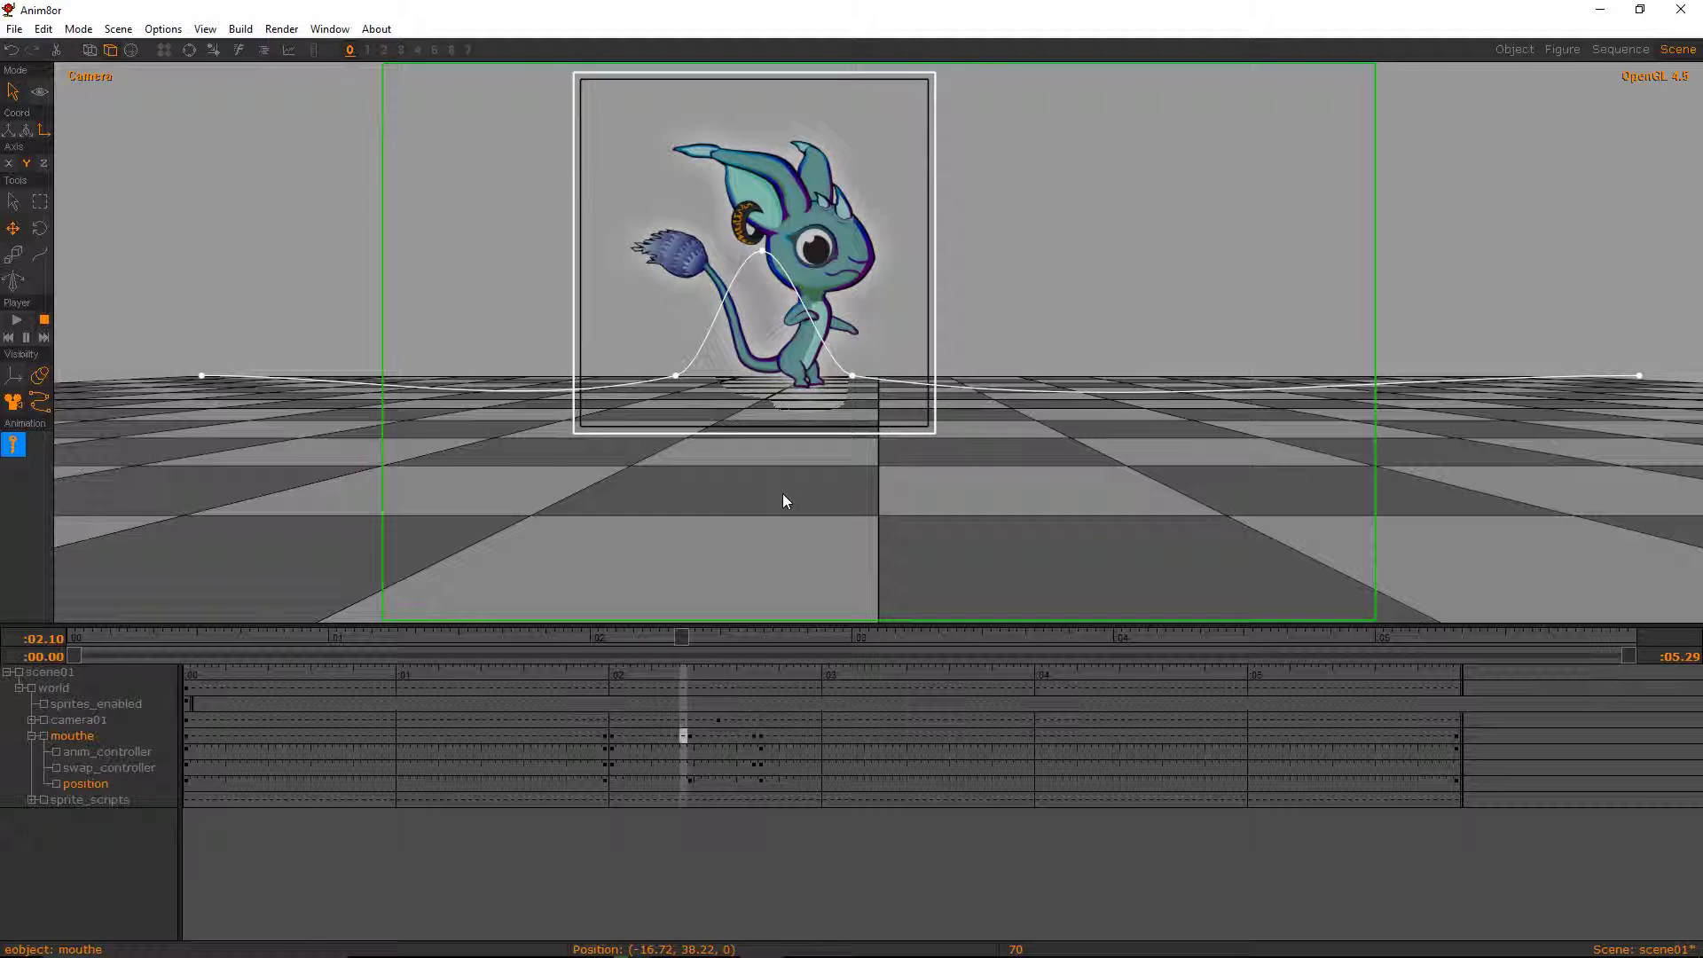
key(Right)
key(Right)
key(Right)
key(Right)
key(Right)
key(Right)
key(Right)
key(Right)
key(Right)
key(Right)
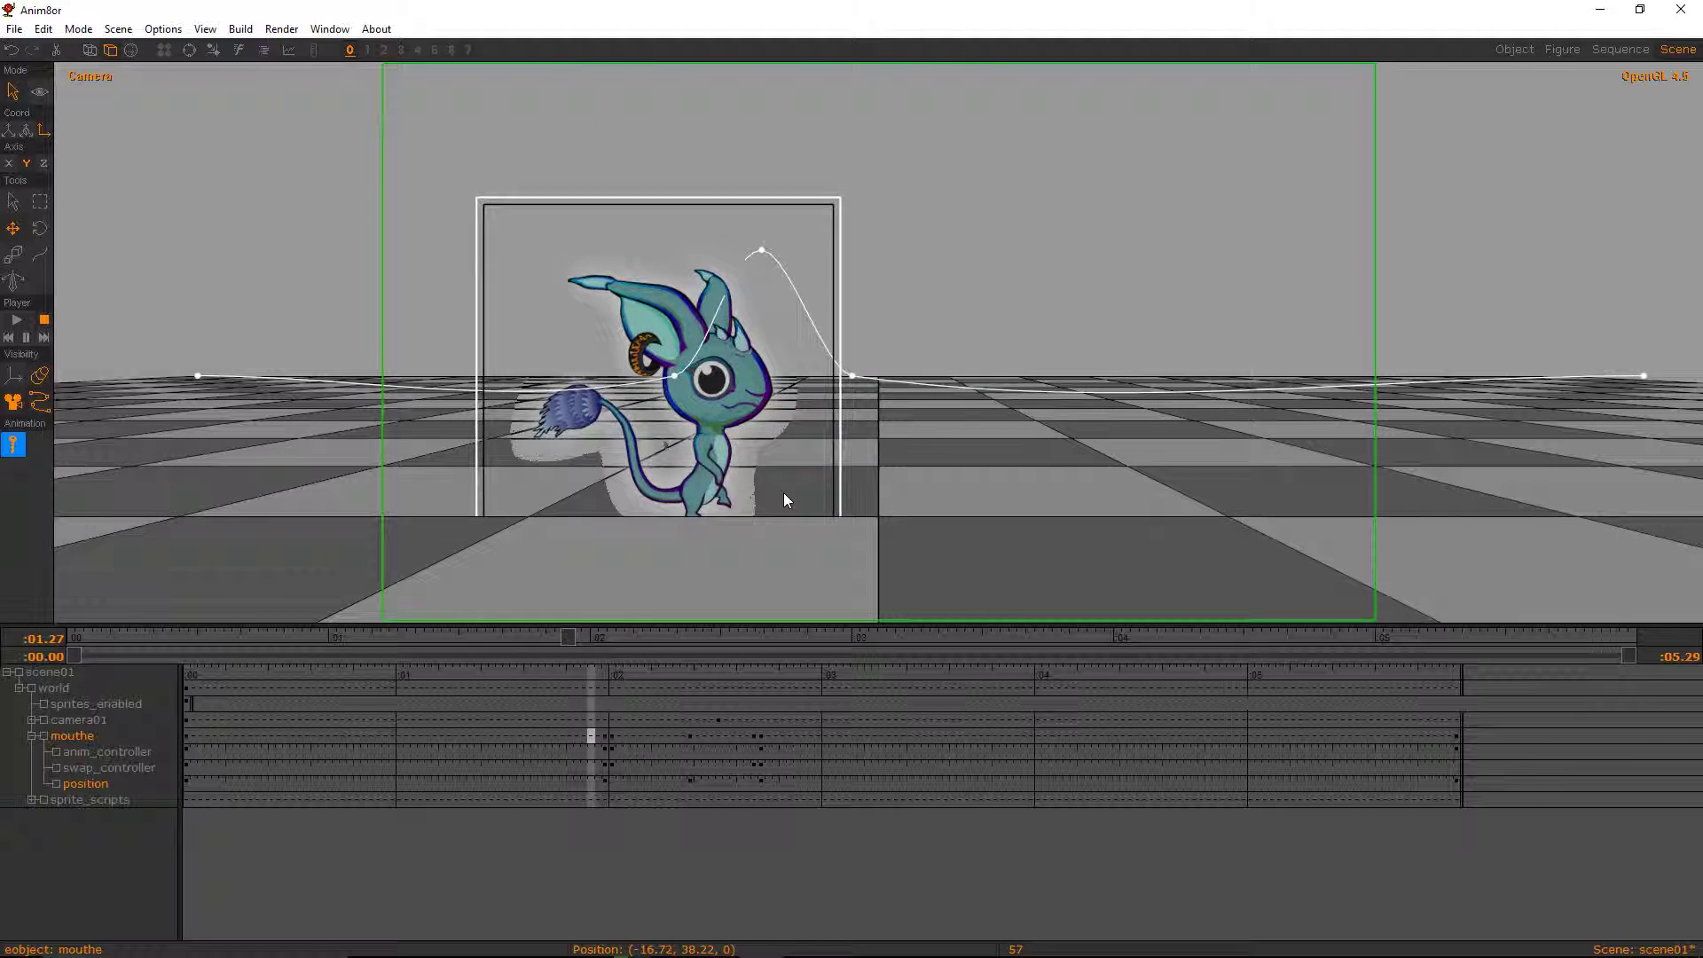
key(Right)
key(Right)
key(Right)
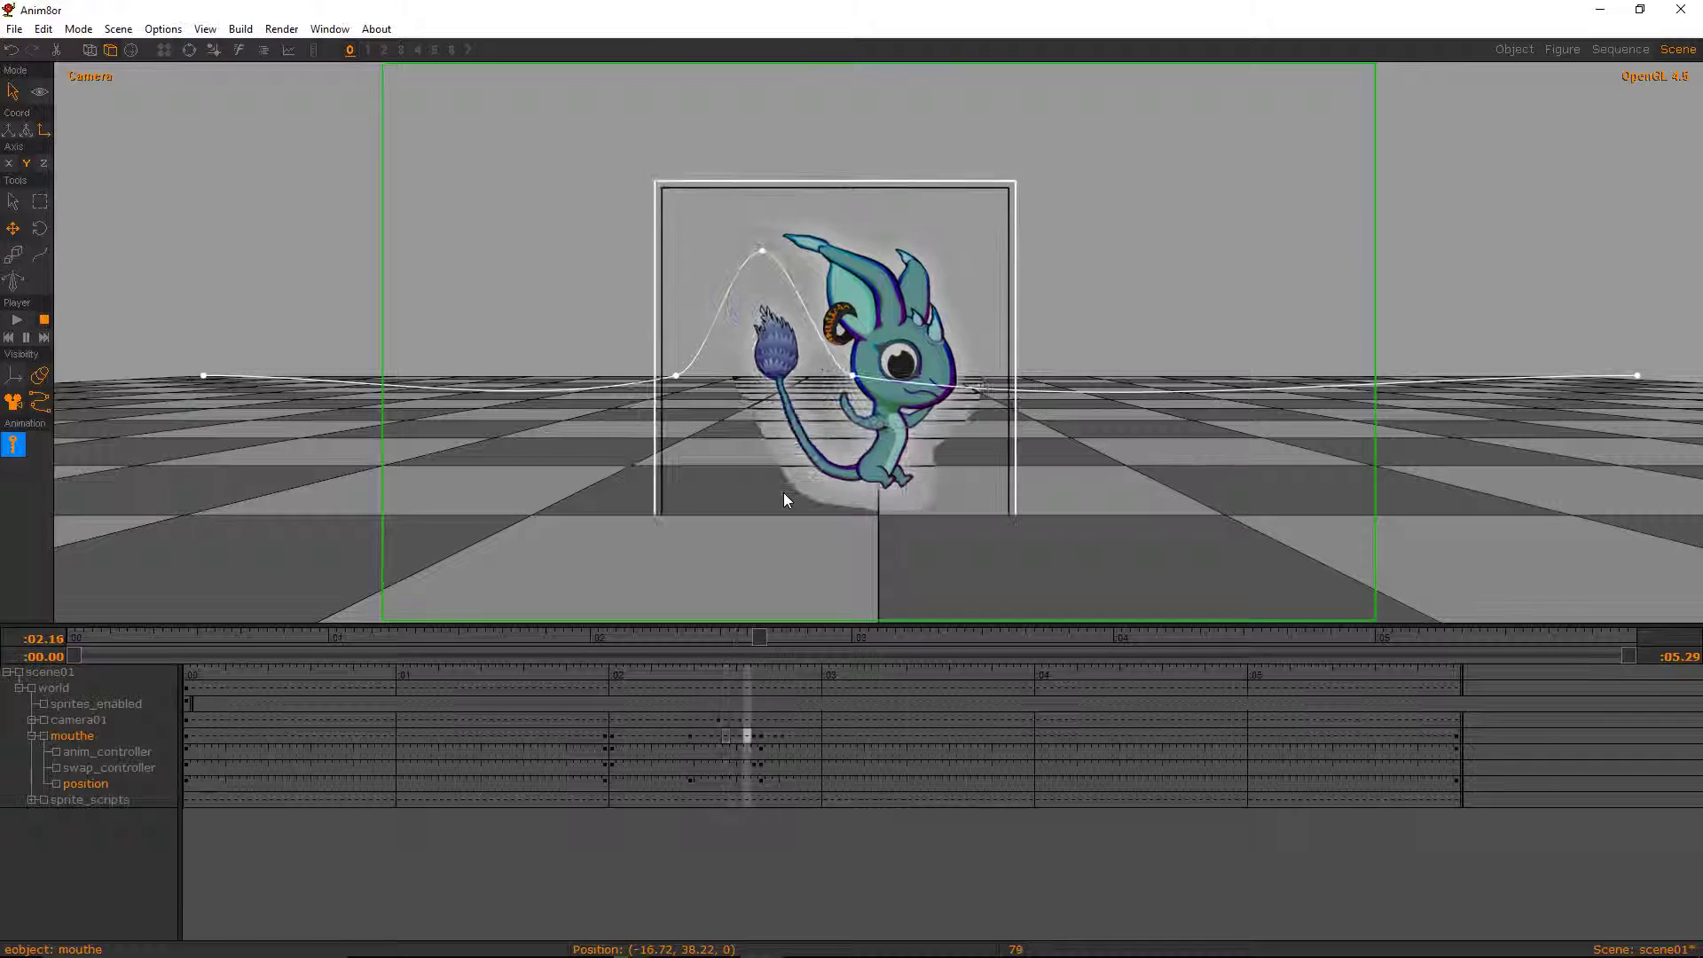
key(Left)
key(Left)
key(Left)
key(Left)
key(Left)
key(Left)
key(Left)
key(Left)
key(Left)
key(Left)
key(Left)
key(Left)
key(Left)
key(Left)
key(Left)
key(Left)
key(Left)
key(Left)
key(Left)
key(Left)
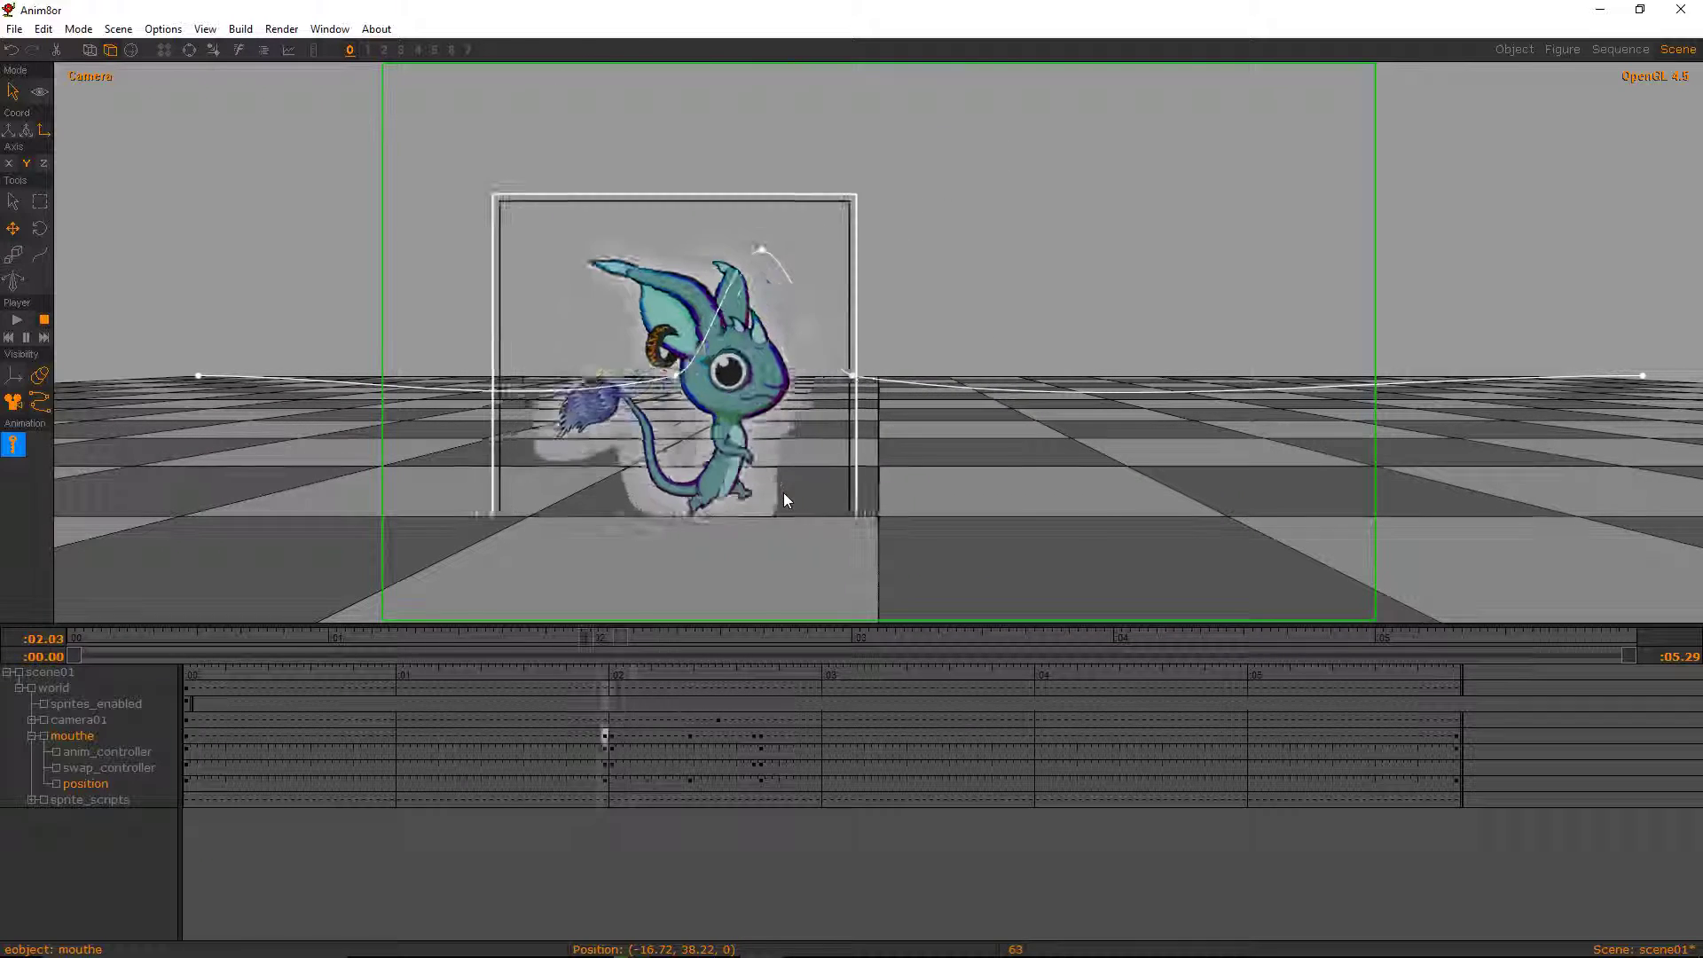
key(Right)
key(Right)
key(Right)
key(Right)
key(Right)
key(Right)
key(Right)
key(Right)
key(Right)
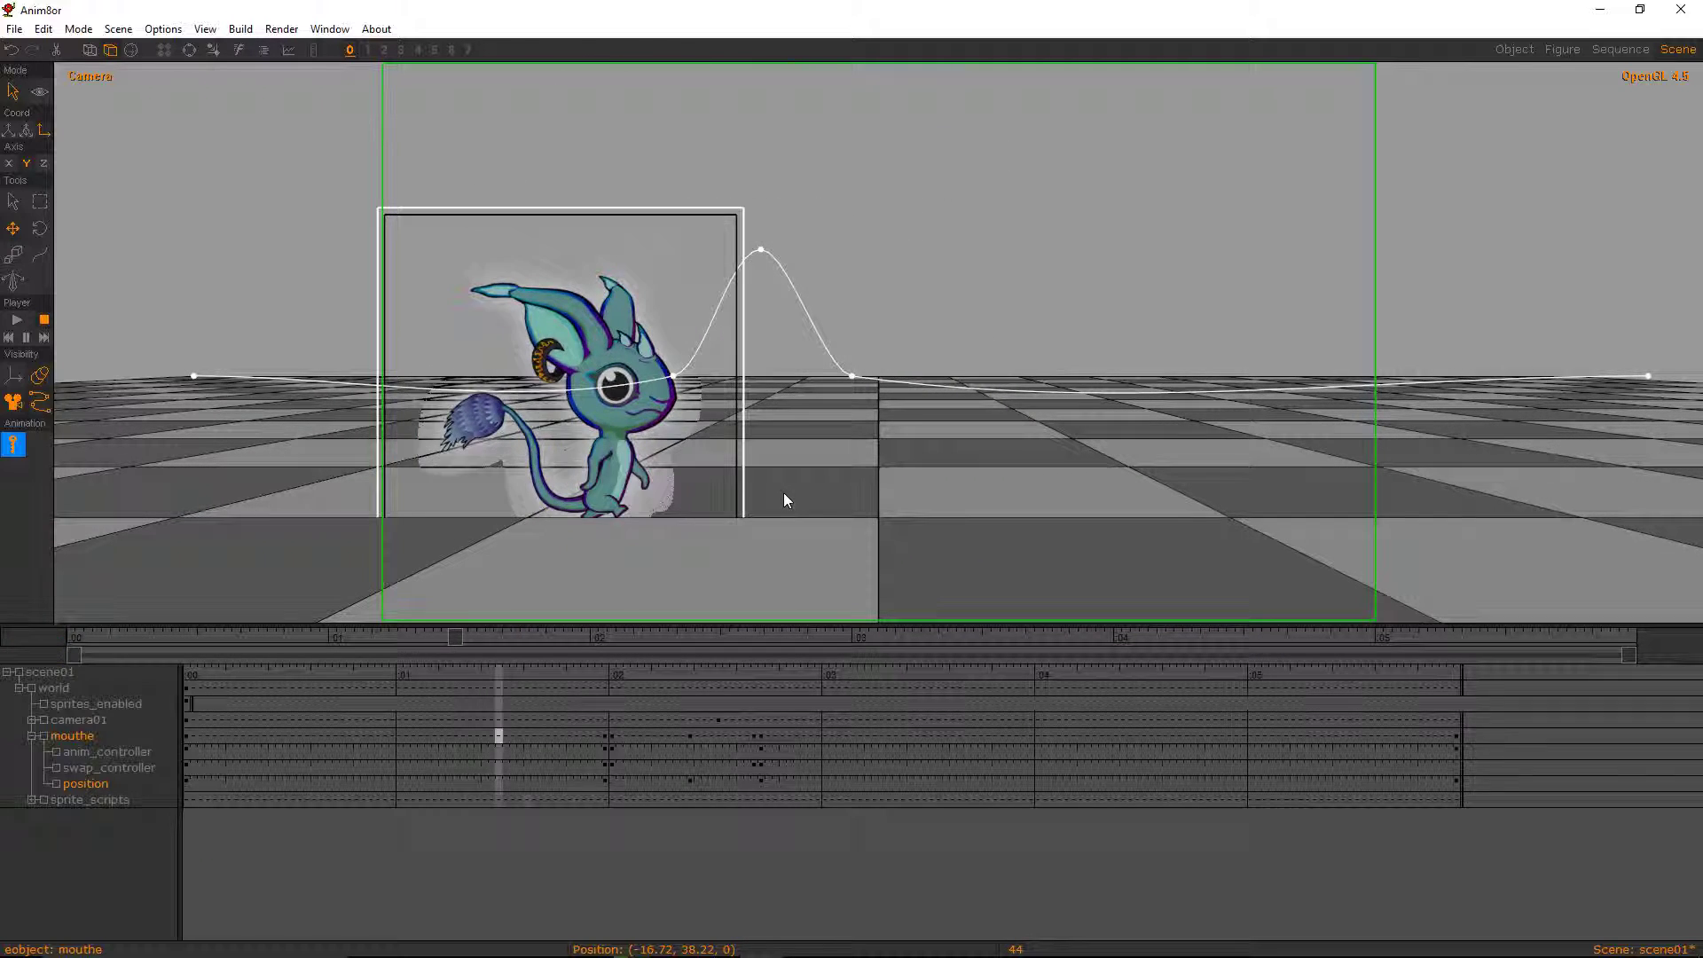
key(Right)
key(Right)
key(Right)
key(Right)
key(Right)
key(Right)
key(Right)
key(Right)
key(Right)
key(Right)
key(Right)
key(Right)
key(Right)
key(Right)
key(Right)
key(Right)
key(Right)
key(Right)
key(Right)
key(Right)
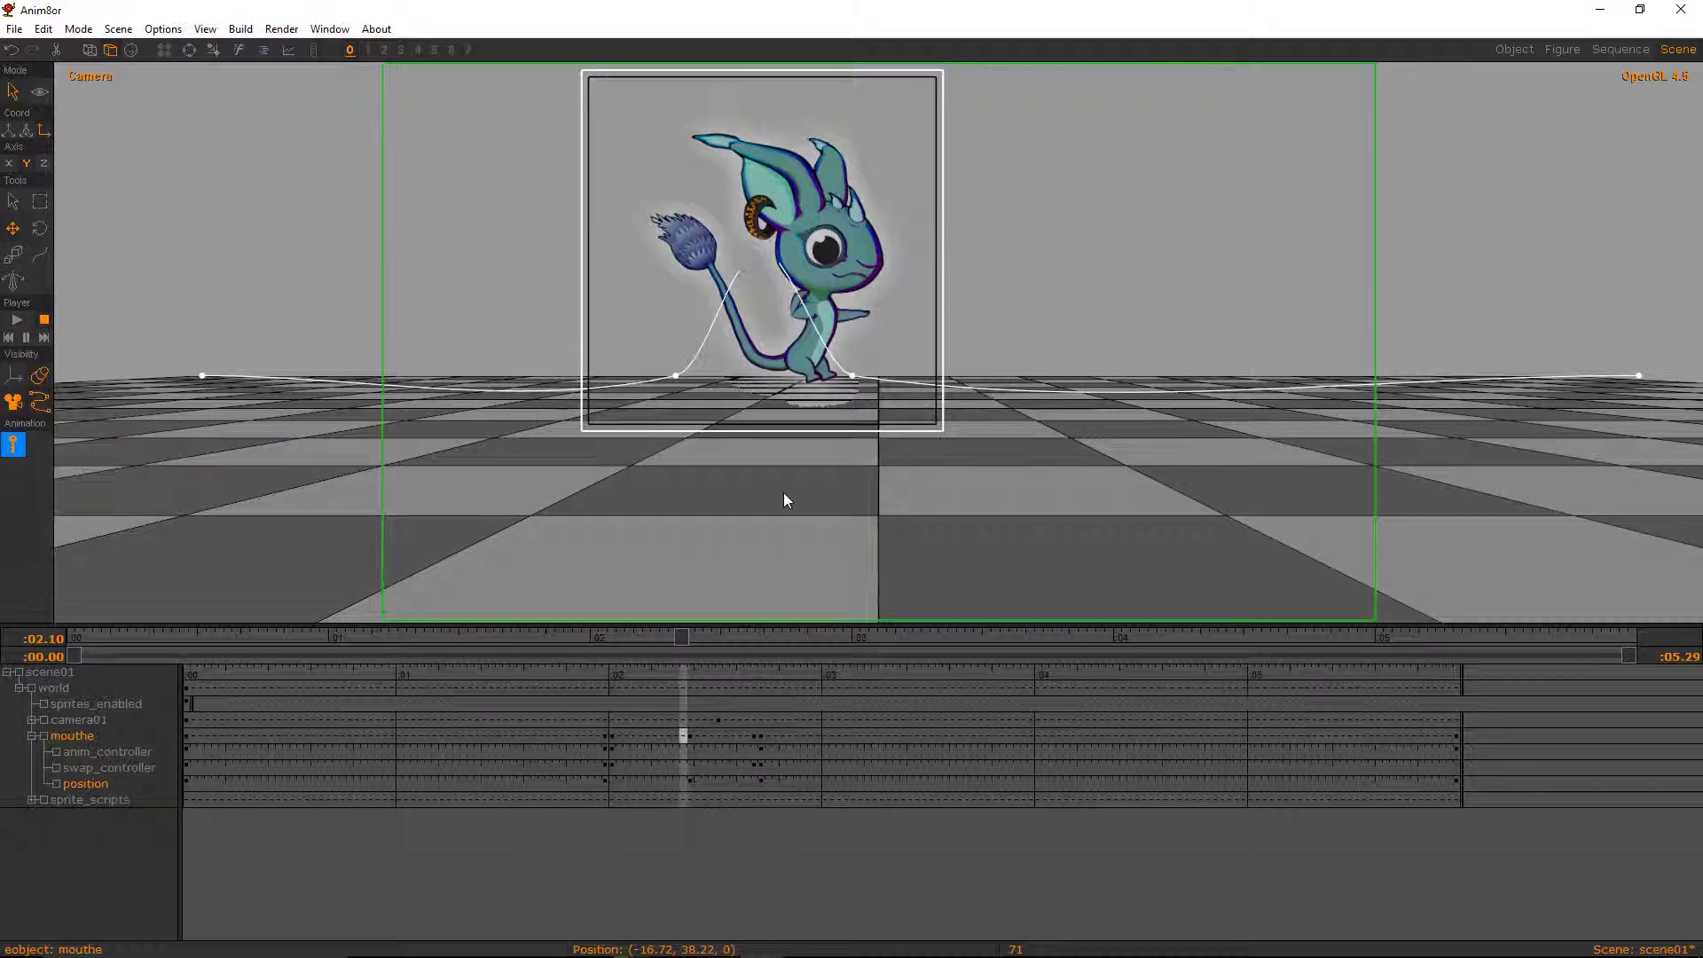
key(Left)
key(Left)
key(Left)
key(Left)
key(Left)
key(Left)
key(Left)
key(Left)
key(Left)
key(Left)
key(Left)
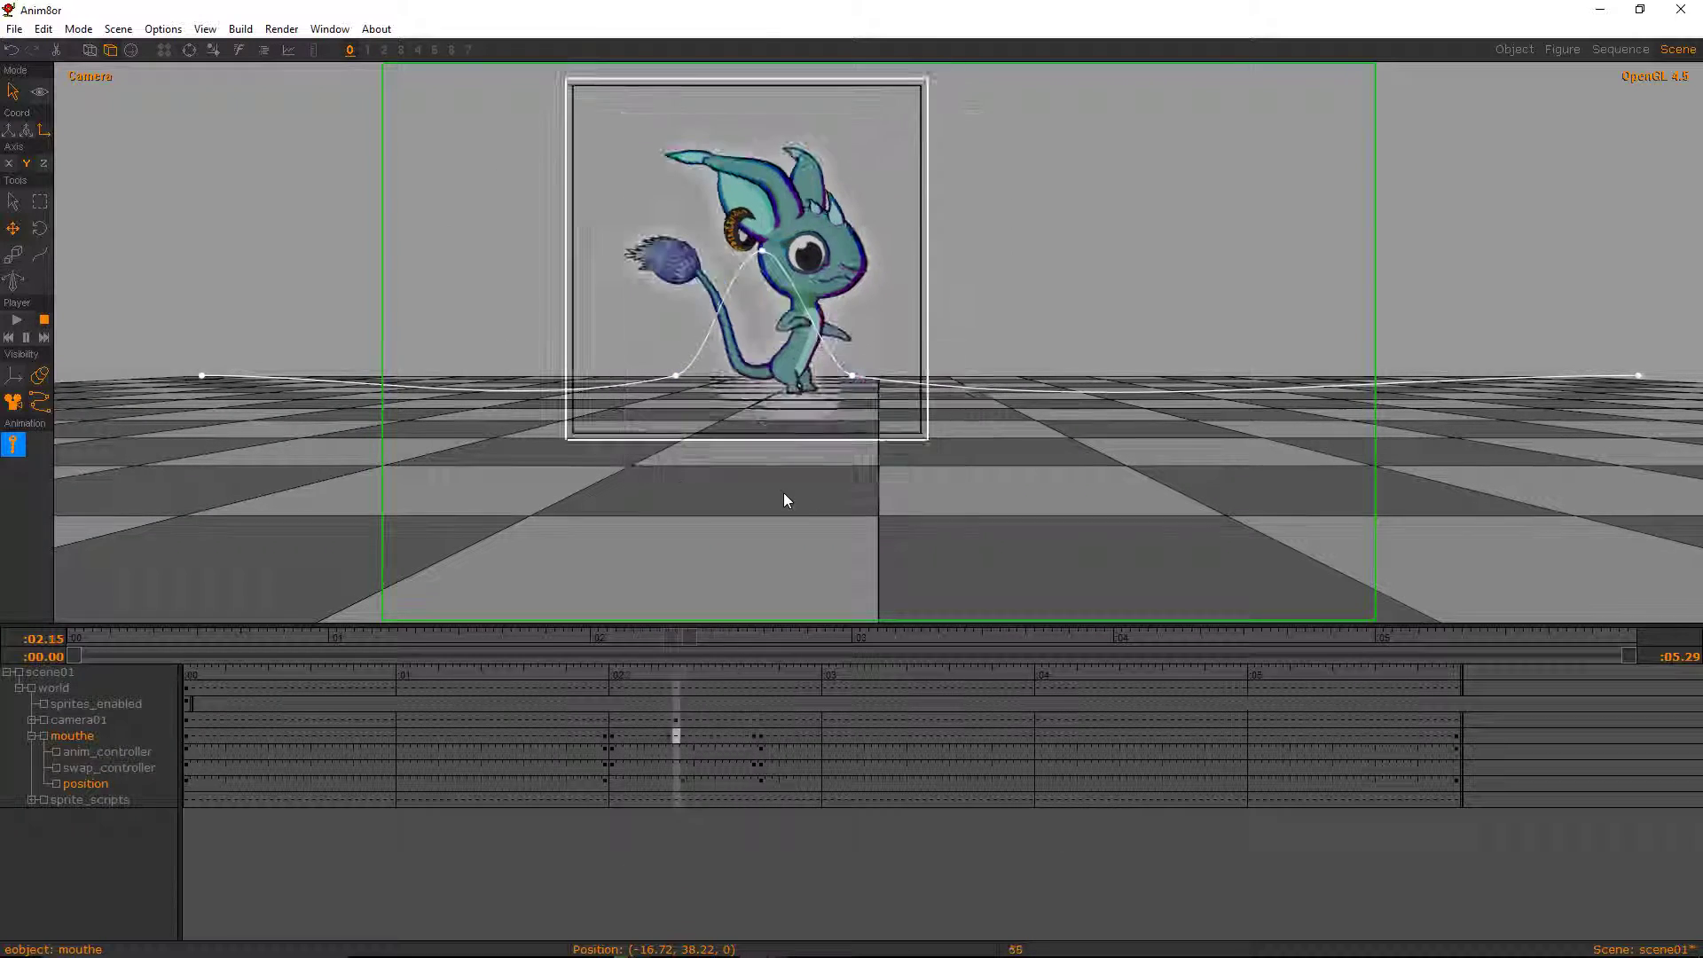
key(Left)
key(Left)
key(Left)
key(Left)
key(Left)
key(Left)
key(Left)
key(Left)
key(Left)
key(Left)
key(Left)
key(Left)
key(Left)
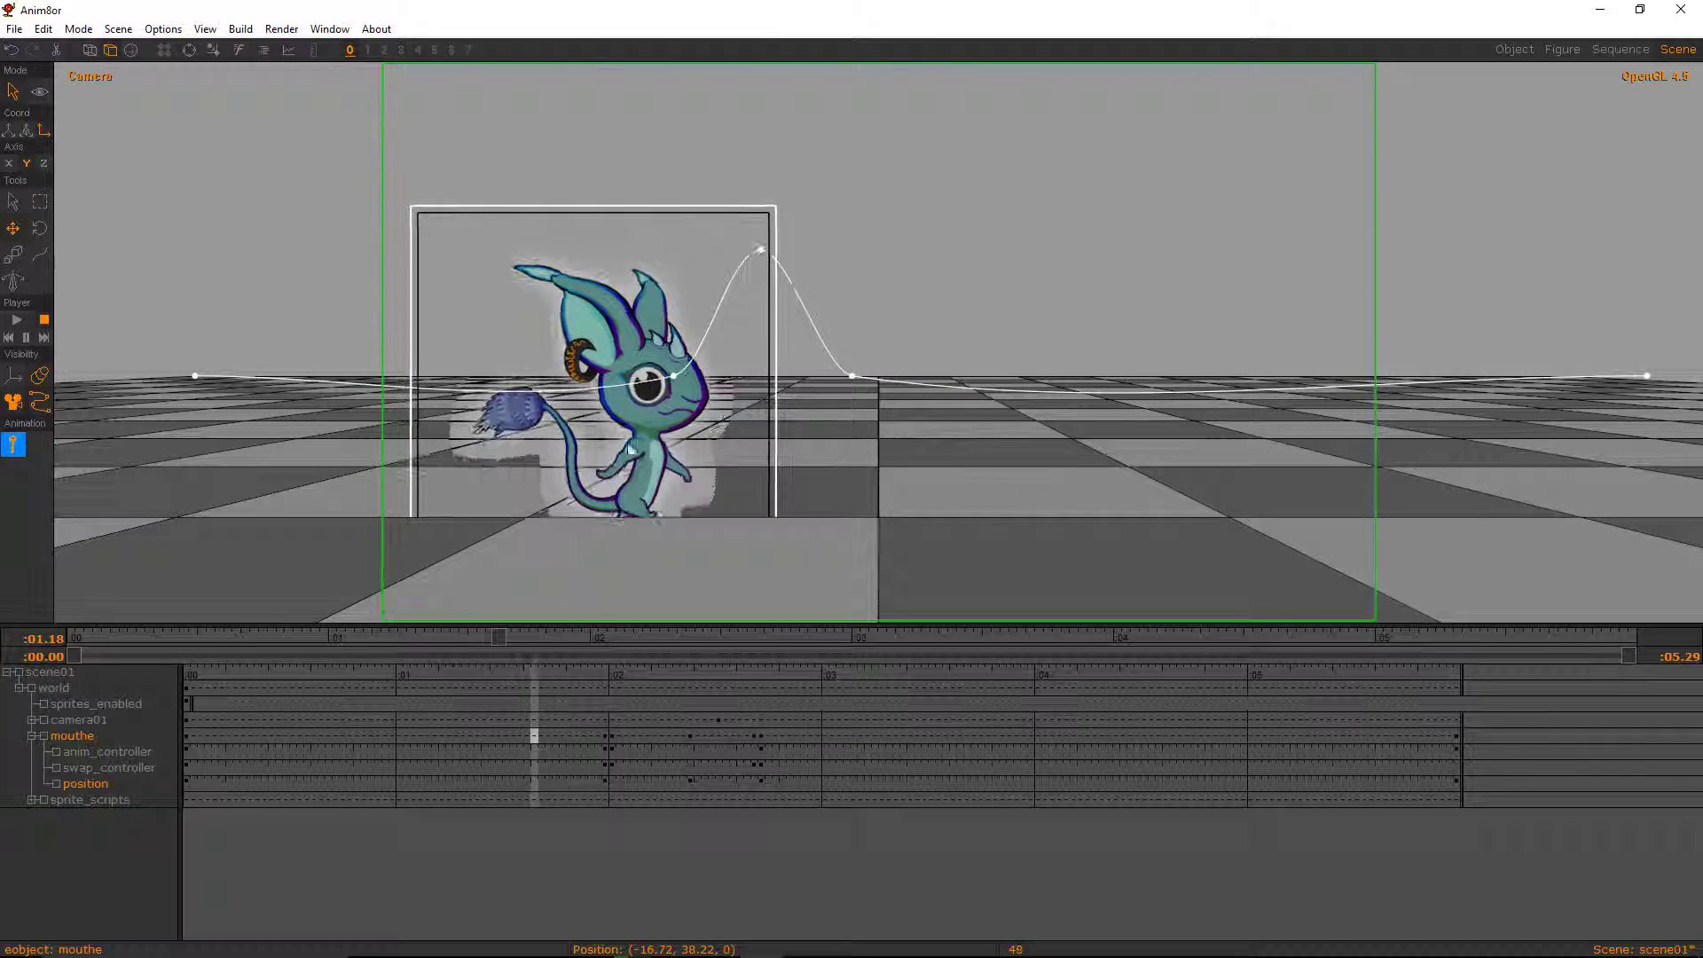
key(Right)
key(Right)
key(Right)
key(Right)
key(Right)
key(Right)
key(Right)
key(Right)
key(Right)
key(Right)
key(Right)
key(Right)
key(Right)
key(Right)
key(Right)
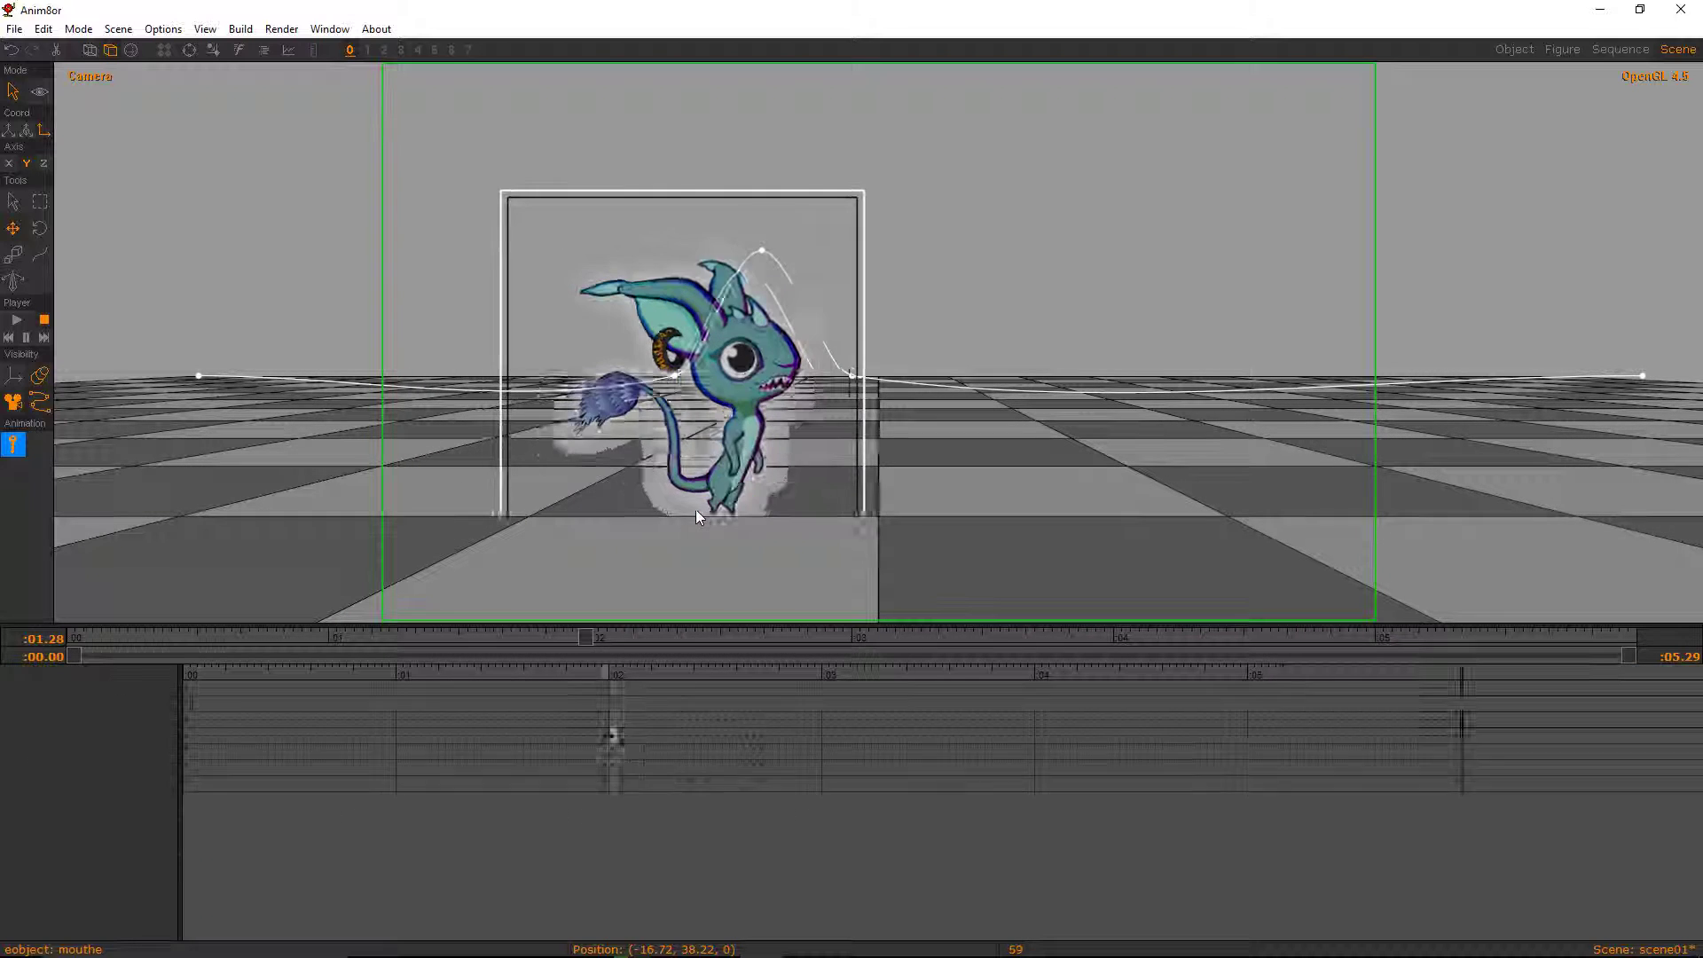
key(Right)
key(Right)
key(Right)
key(Right)
key(Right)
key(Right)
key(Right)
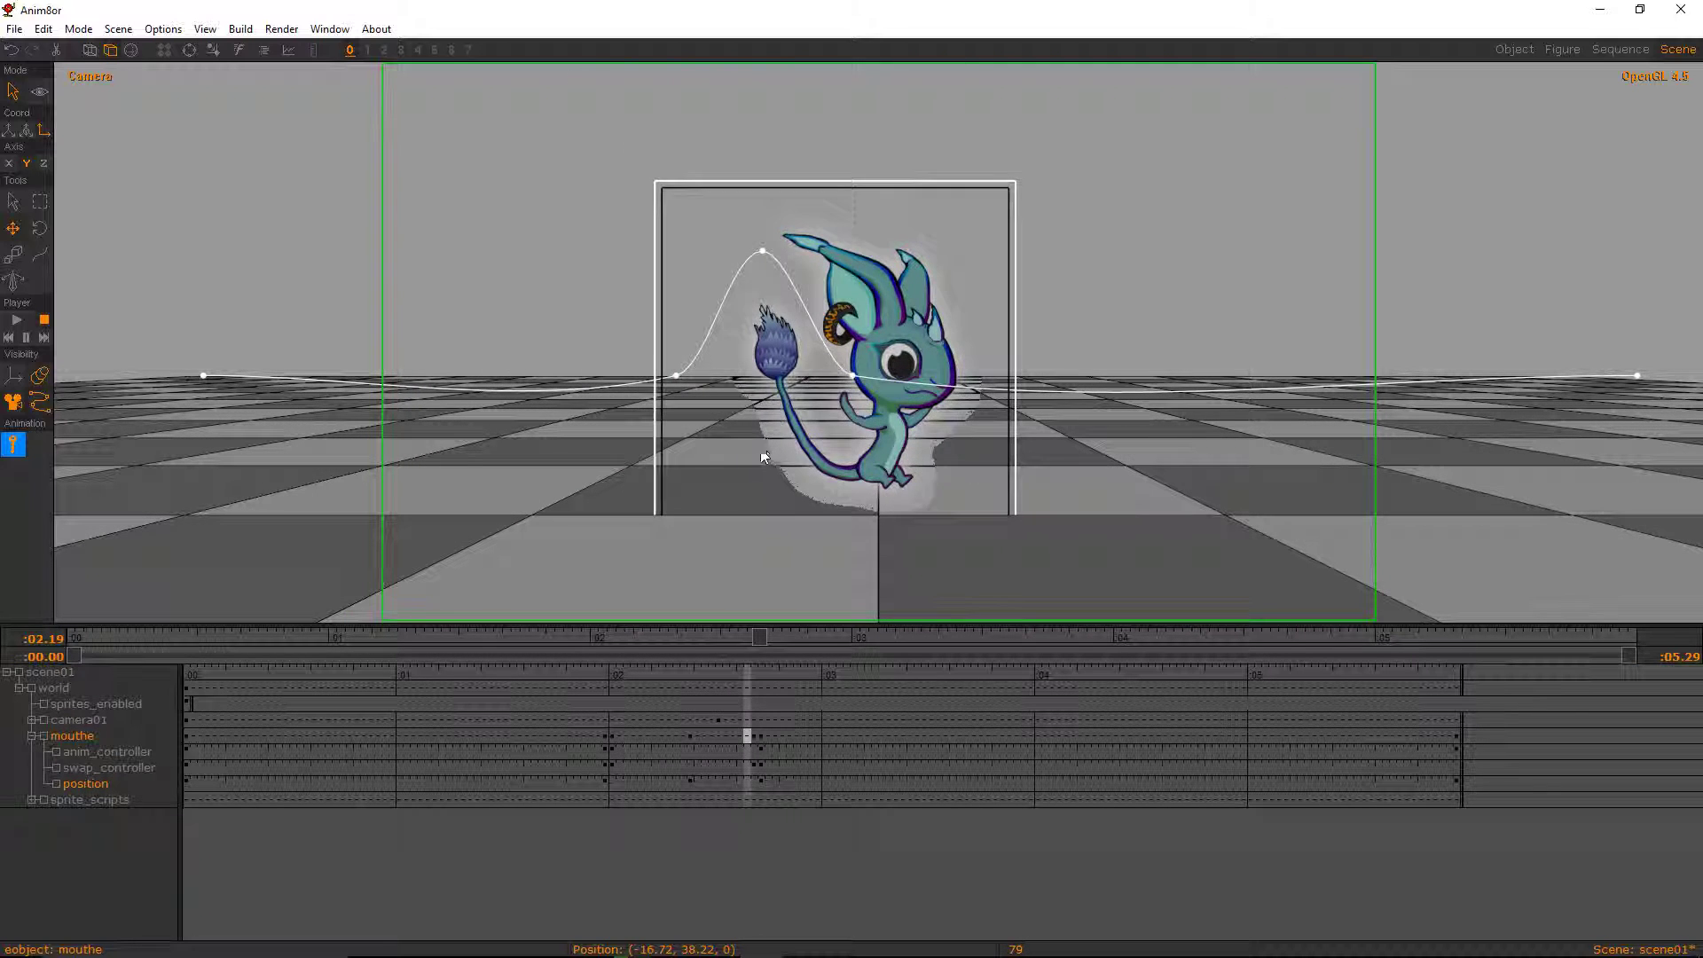
- Review mouthe's run-up, jump and landing frame by frame against its motion path, finishing at frame 60
key(Left)
key(Left)
key(Left)
key(Left)
key(Left)
key(Left)
key(Left)
key(Left)
key(Left)
key(Left)
key(Left)
key(Left)
key(Left)
key(Left)
key(Left)
key(Left)
key(Left)
key(Left)
key(Left)
key(Left)
key(Left)
key(Left)
key(Left)
key(Left)
key(Left)
key(Left)
key(Left)
key(Left)
key(Left)
key(Left)
key(Left)
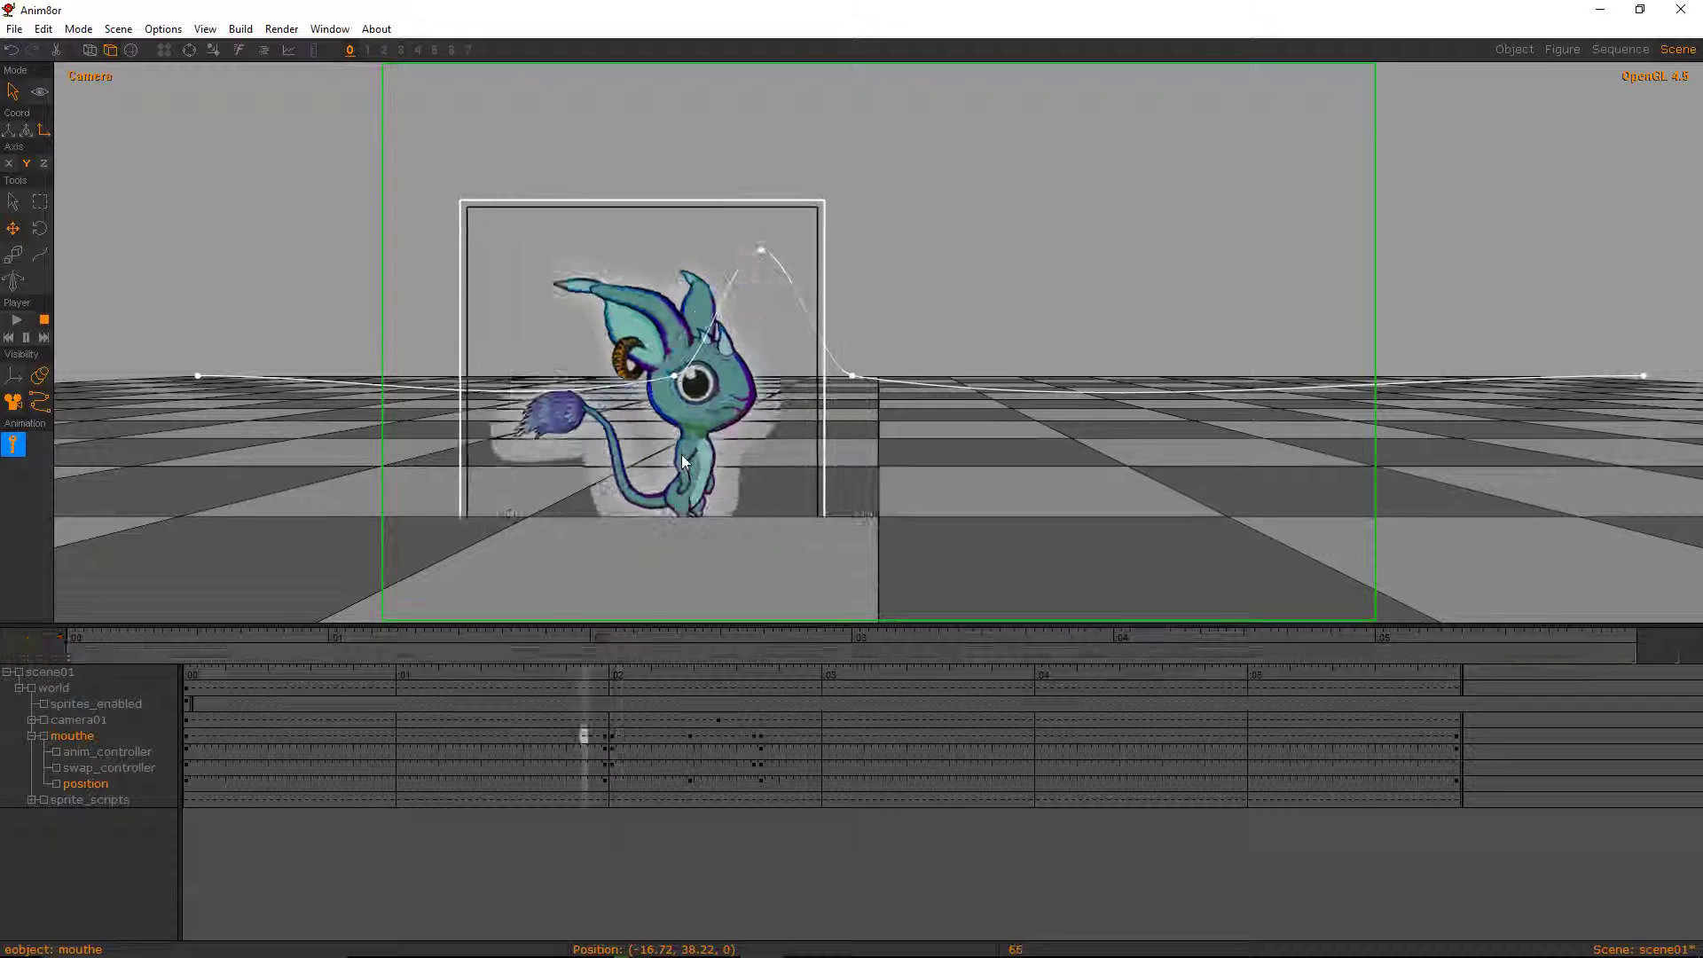
key(Right)
key(Right)
key(Right)
key(Right)
key(Right)
key(Right)
key(Right)
key(Right)
key(Right)
key(Right)
key(Right)
key(Right)
key(Right)
key(Right)
key(Right)
key(Right)
key(Right)
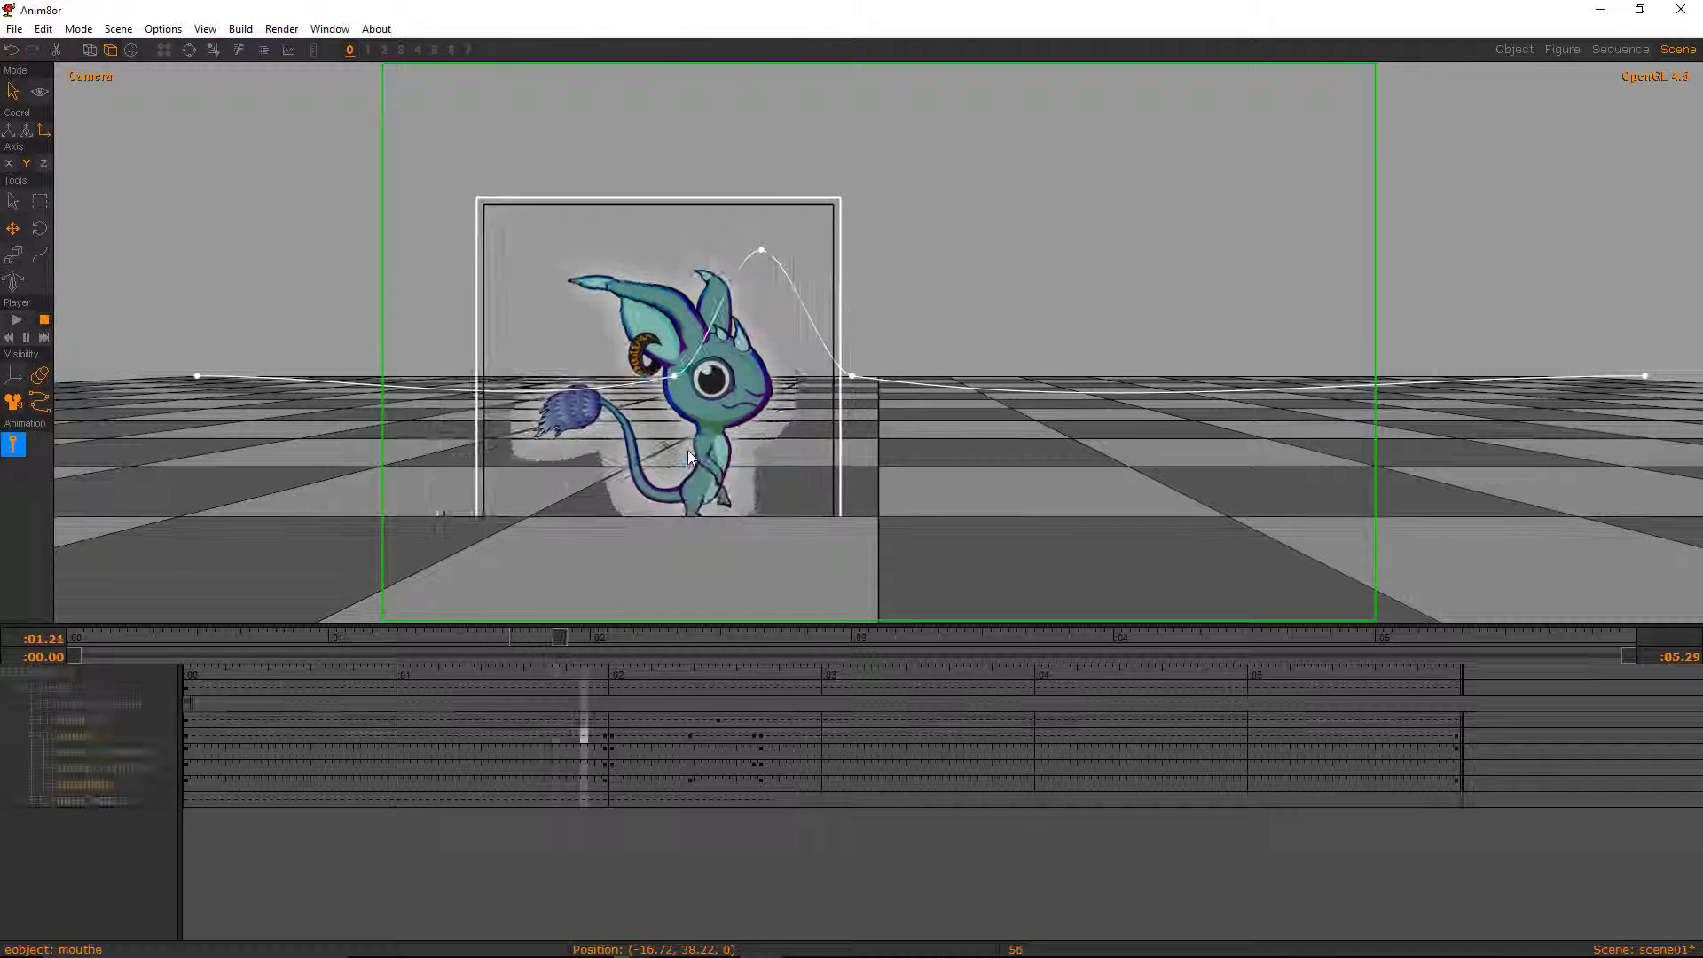
key(Right)
key(Right)
key(Right)
key(Right)
key(Right)
key(Right)
key(Right)
key(Right)
key(Right)
key(Right)
key(Right)
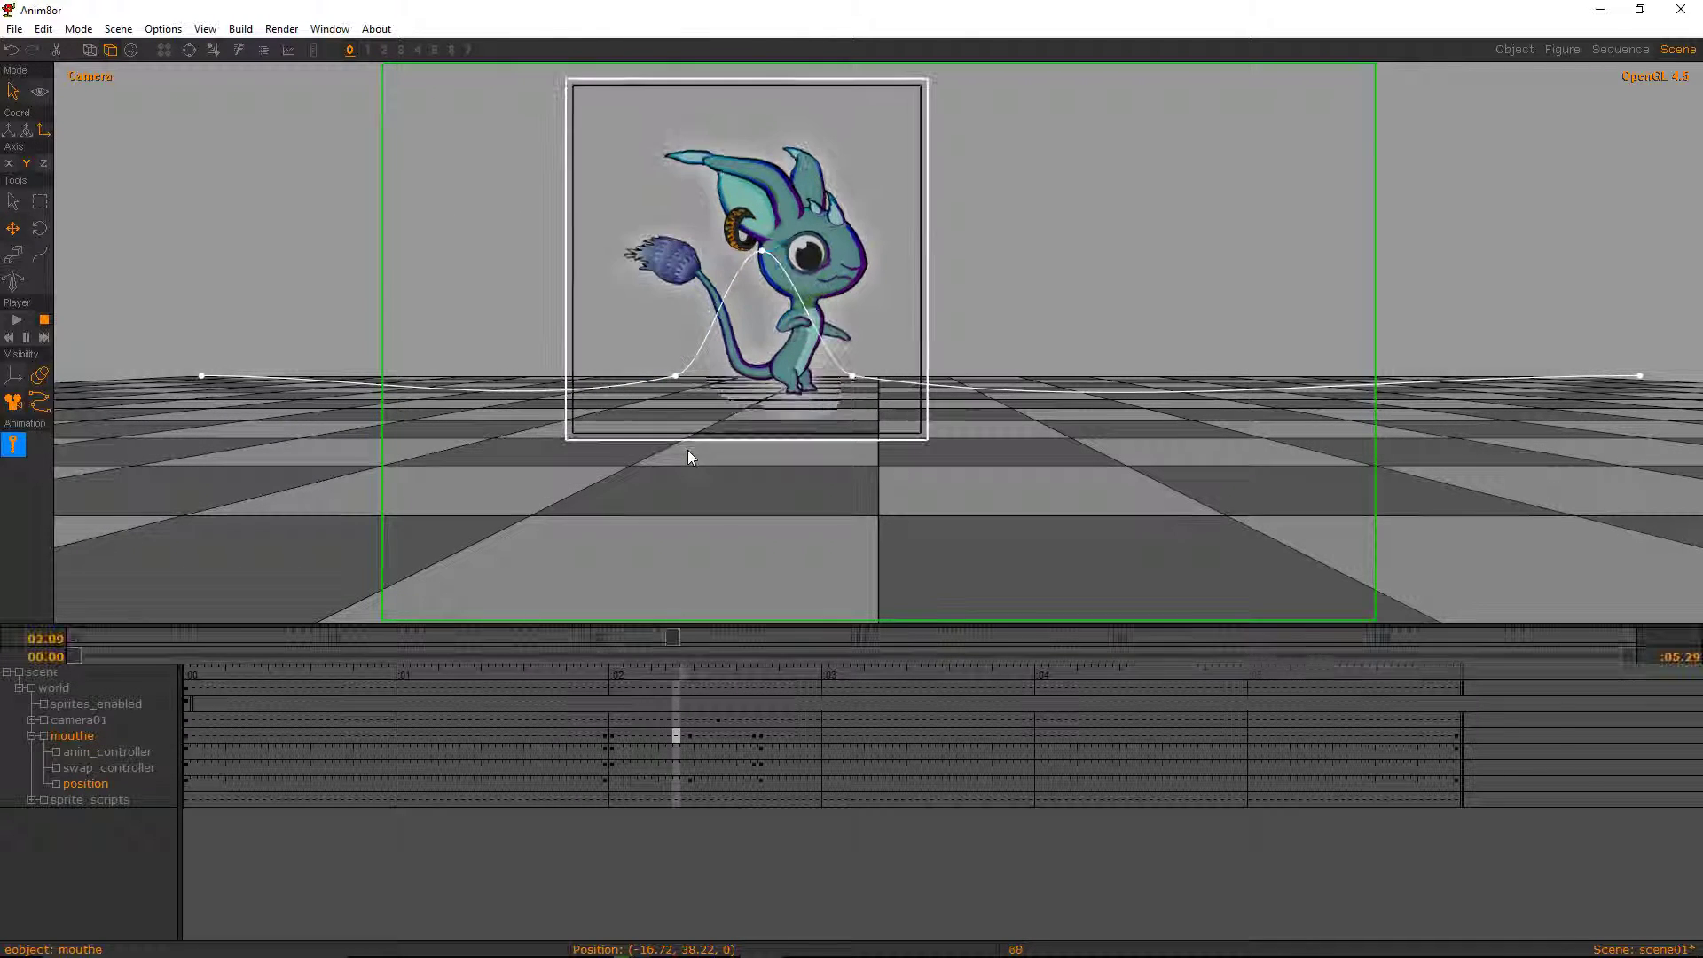
key(Left)
key(Left)
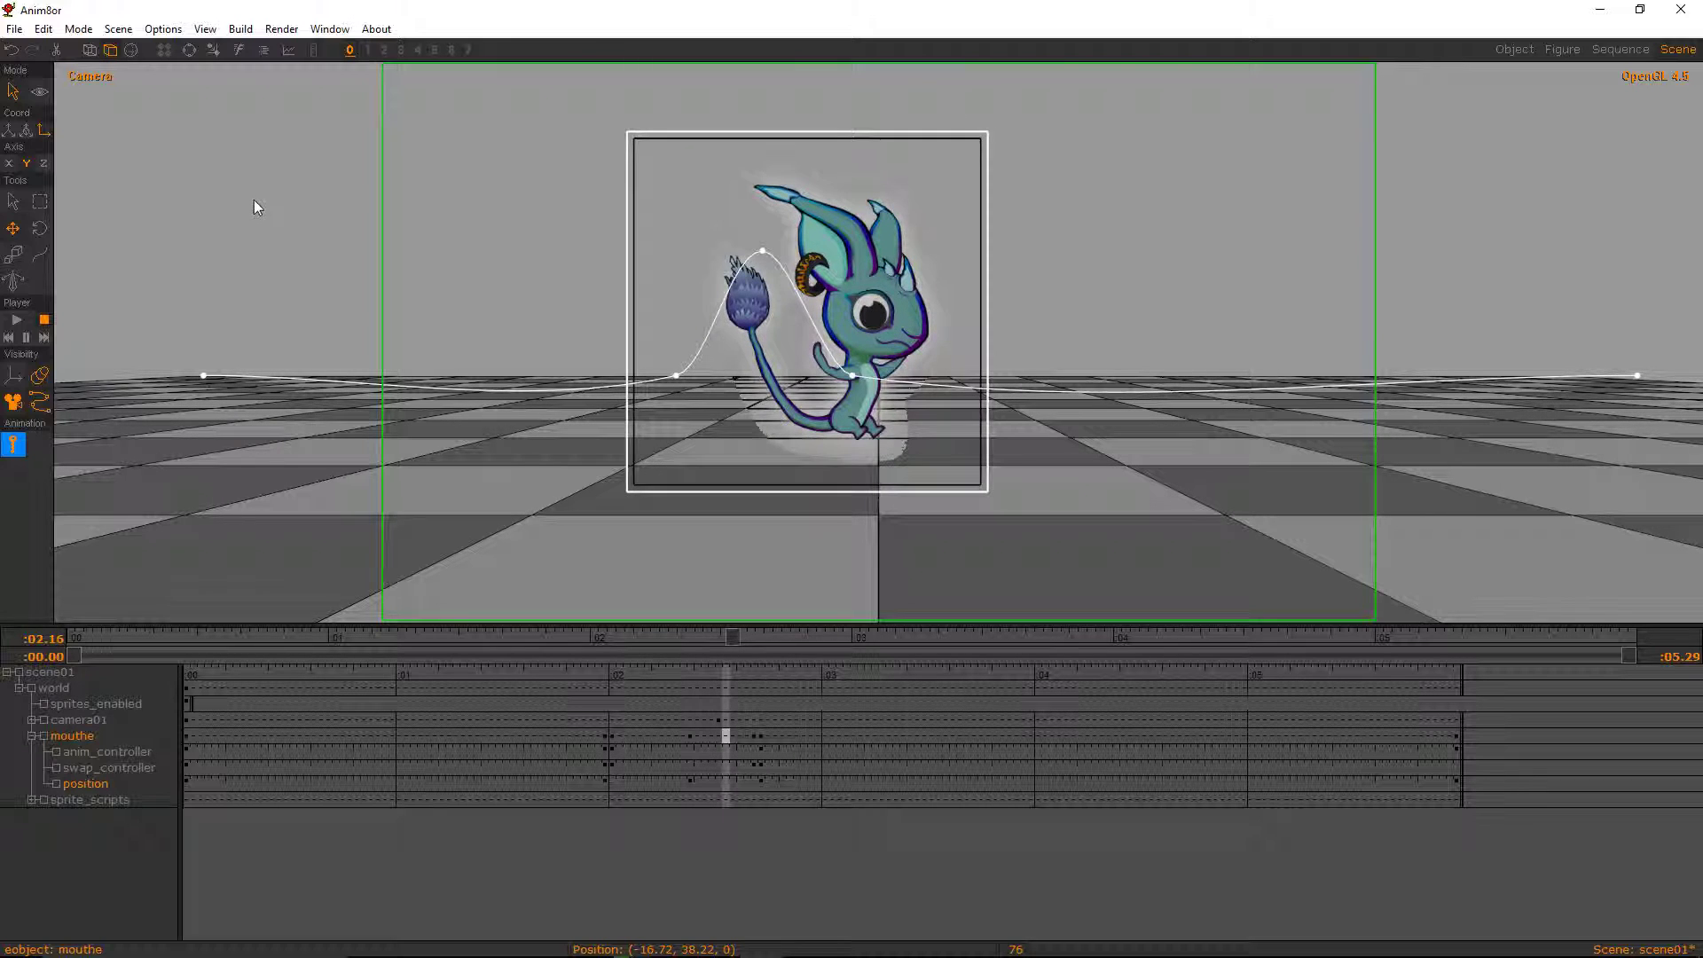
key(Left)
key(Left)
key(Left)
key(Left)
key(Left)
key(Left)
key(Left)
key(Left)
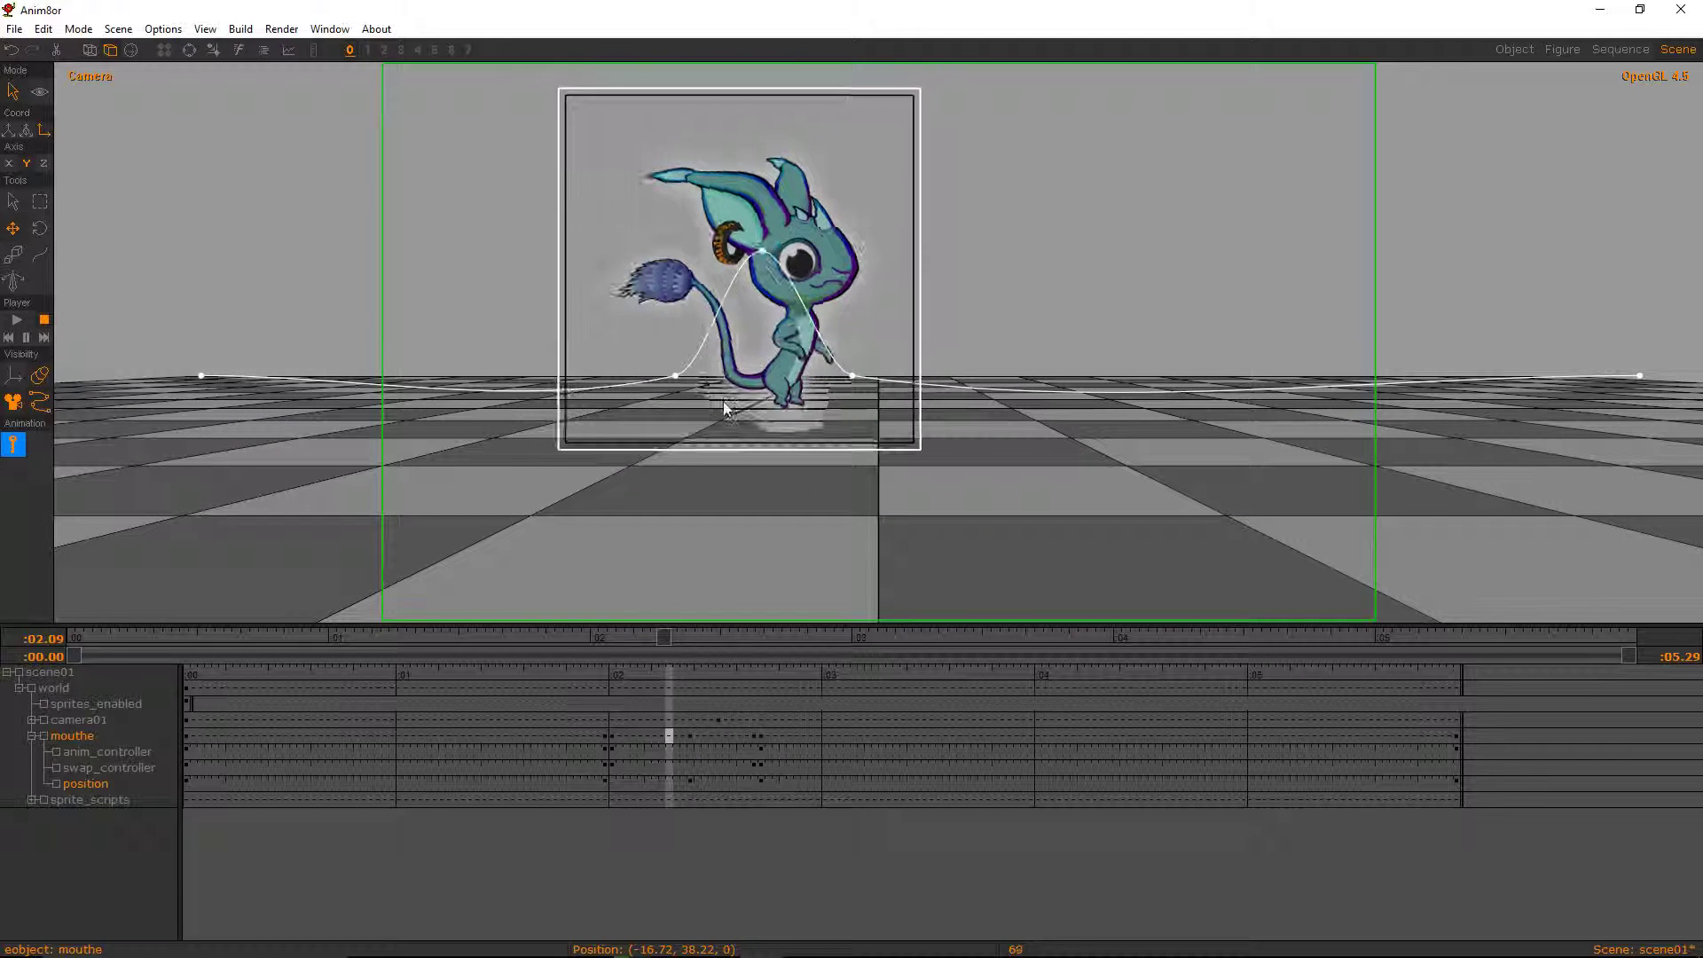
key(Left)
key(Left)
key(Left)
key(Left)
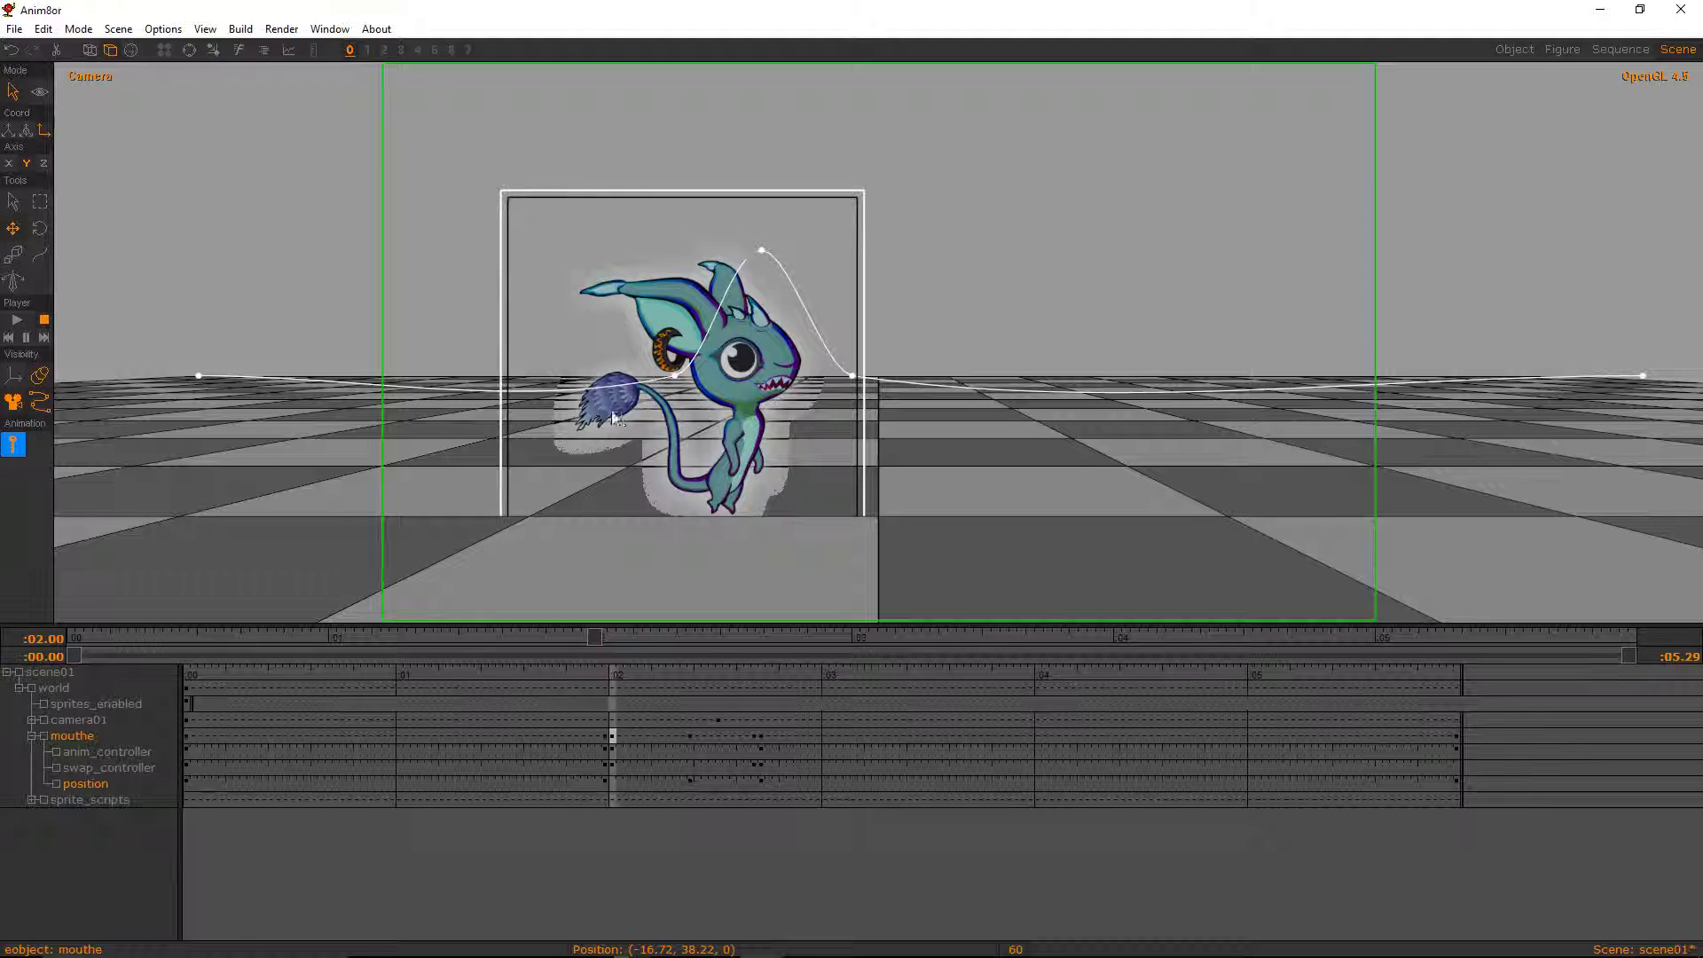
- In mouthe's Y-position curve, set the keys at frames 59 and 0 to Corner and level the curve before the jump
click(290, 51)
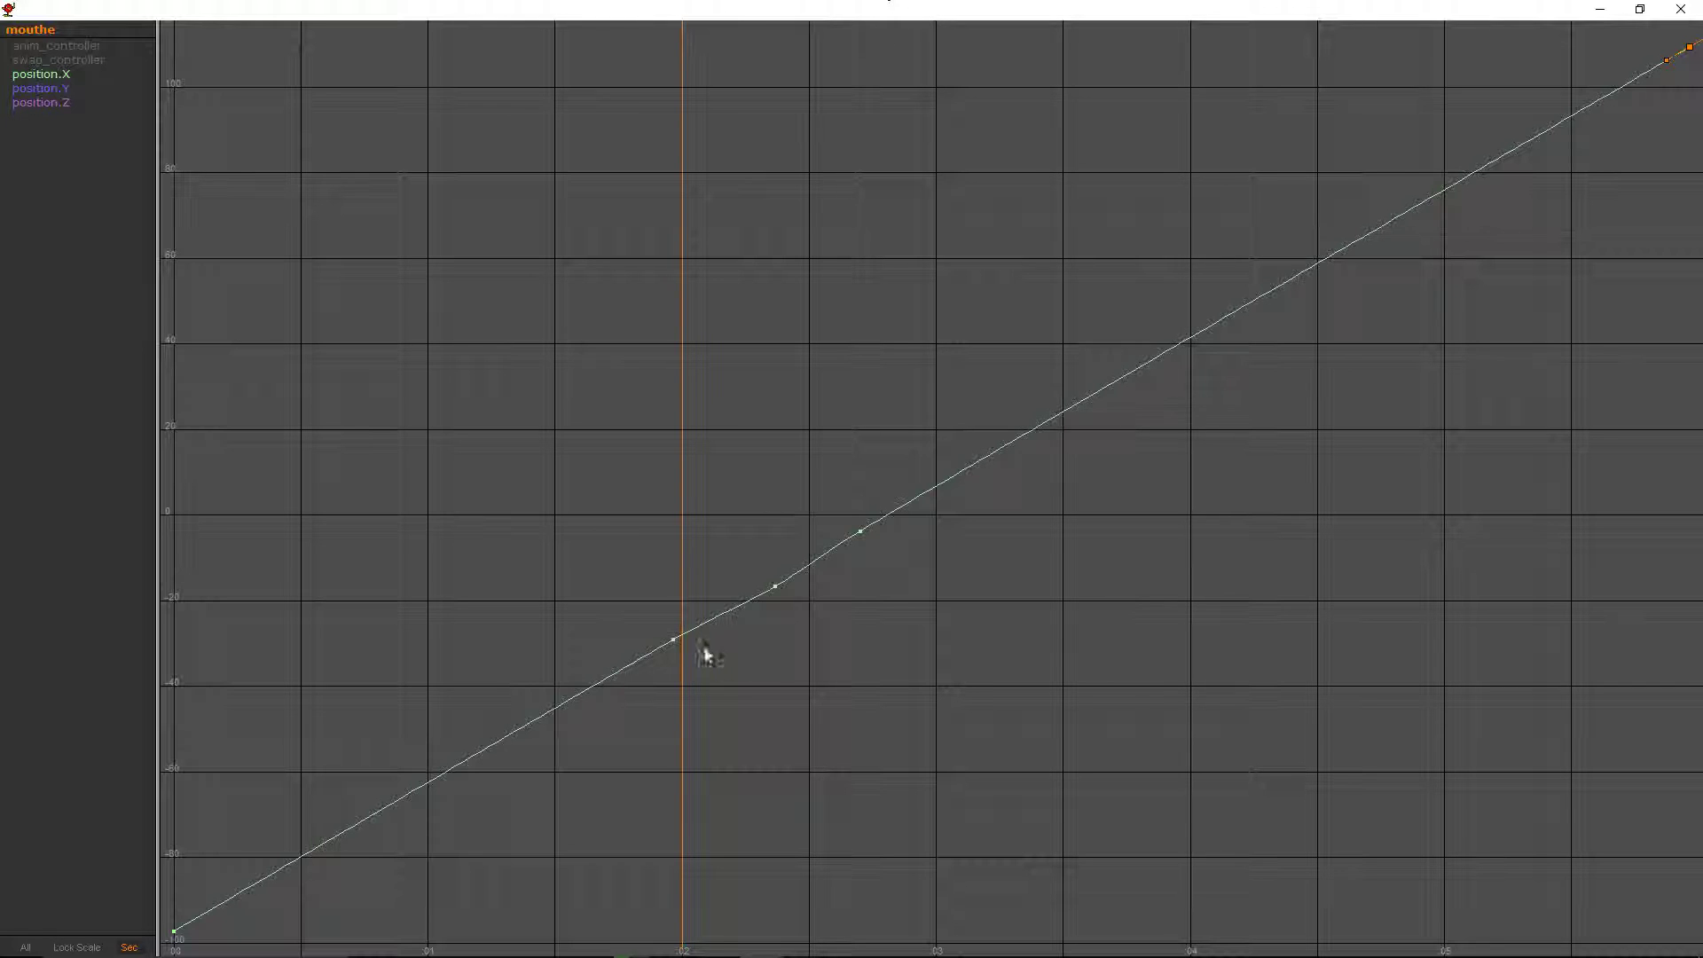
click(29, 88)
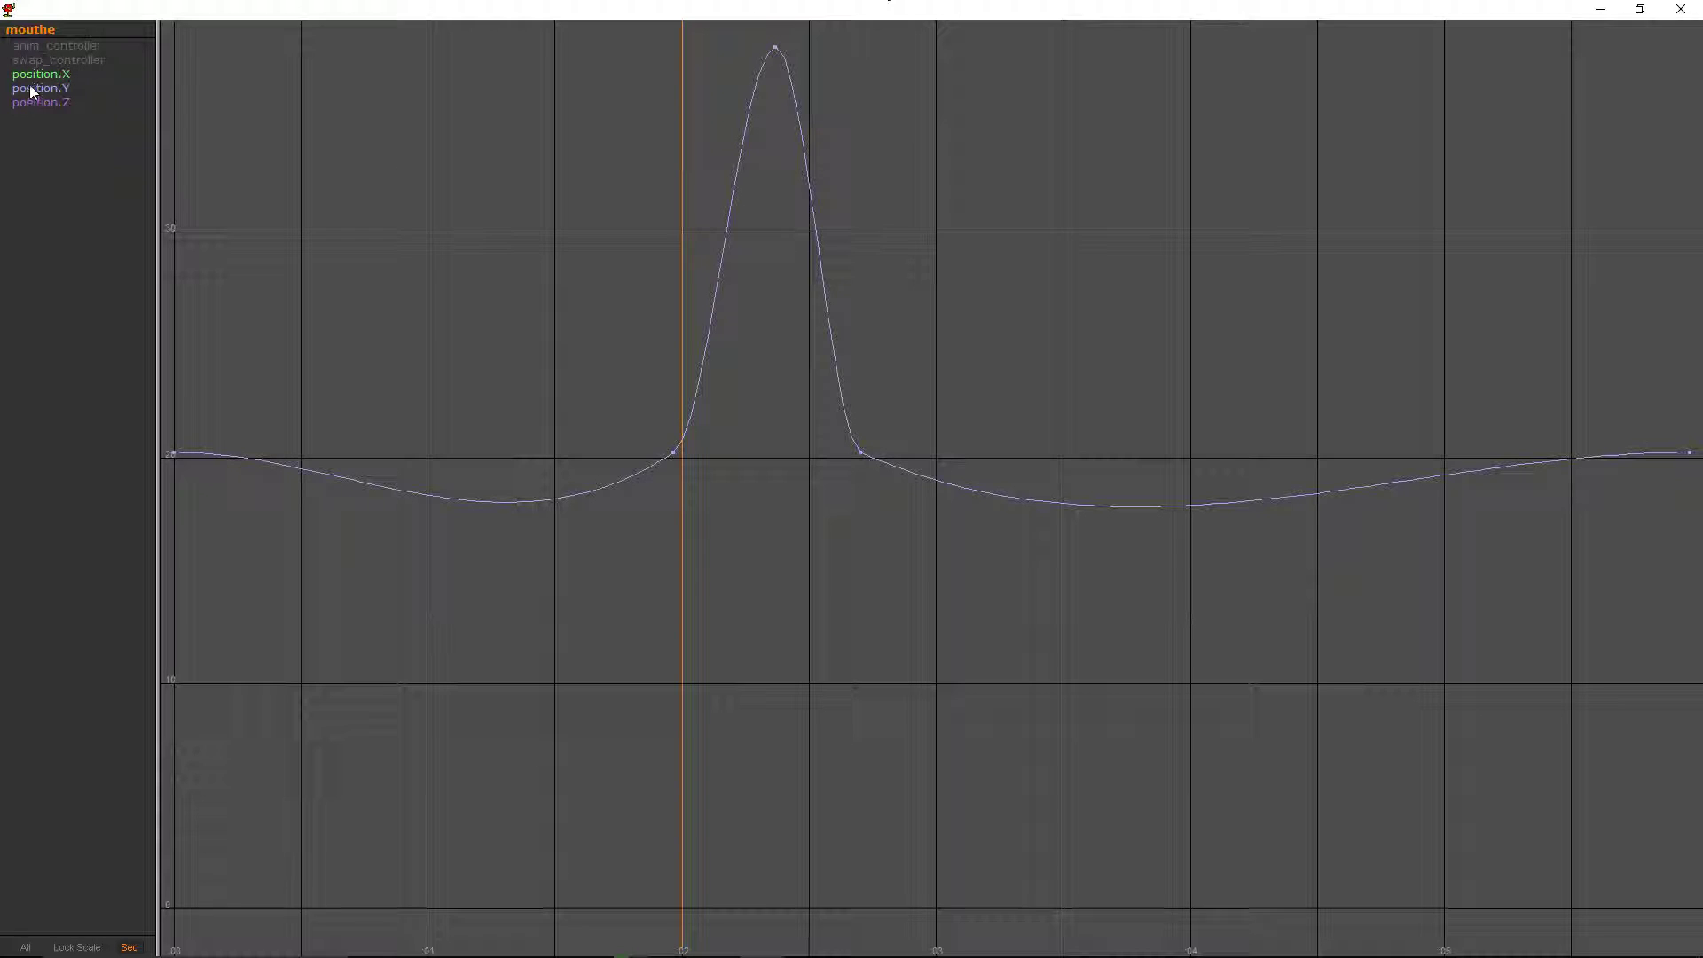
double_click(672, 453)
click(205, 101)
double_click(174, 453)
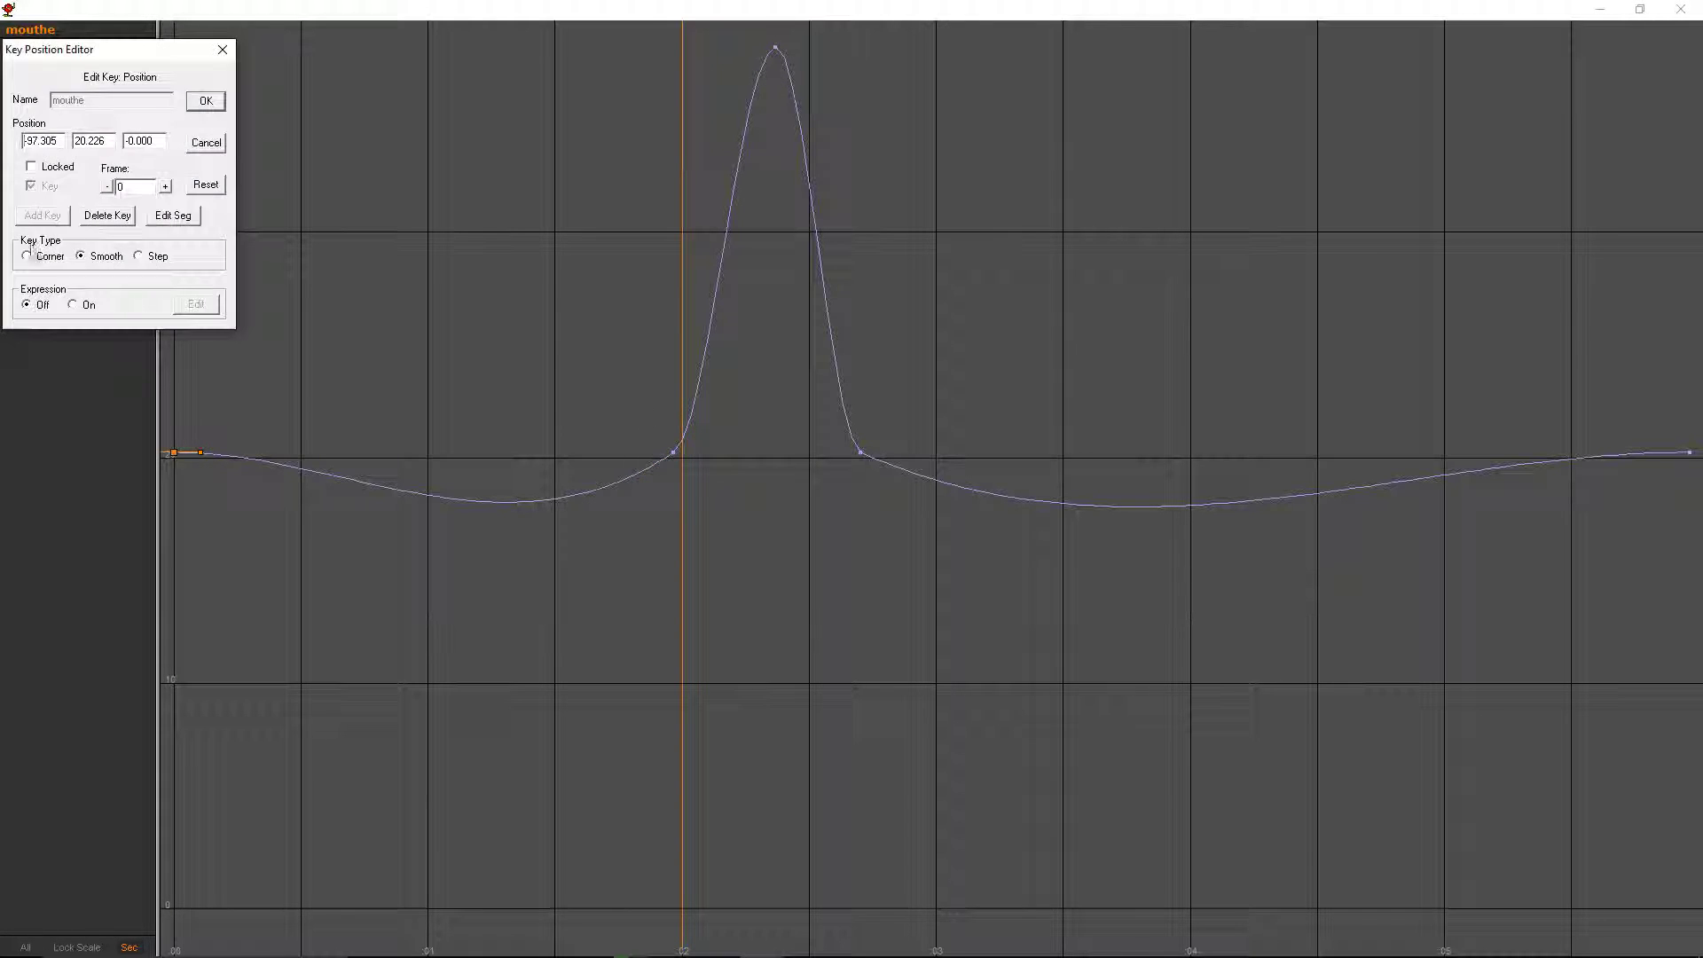
click(219, 102)
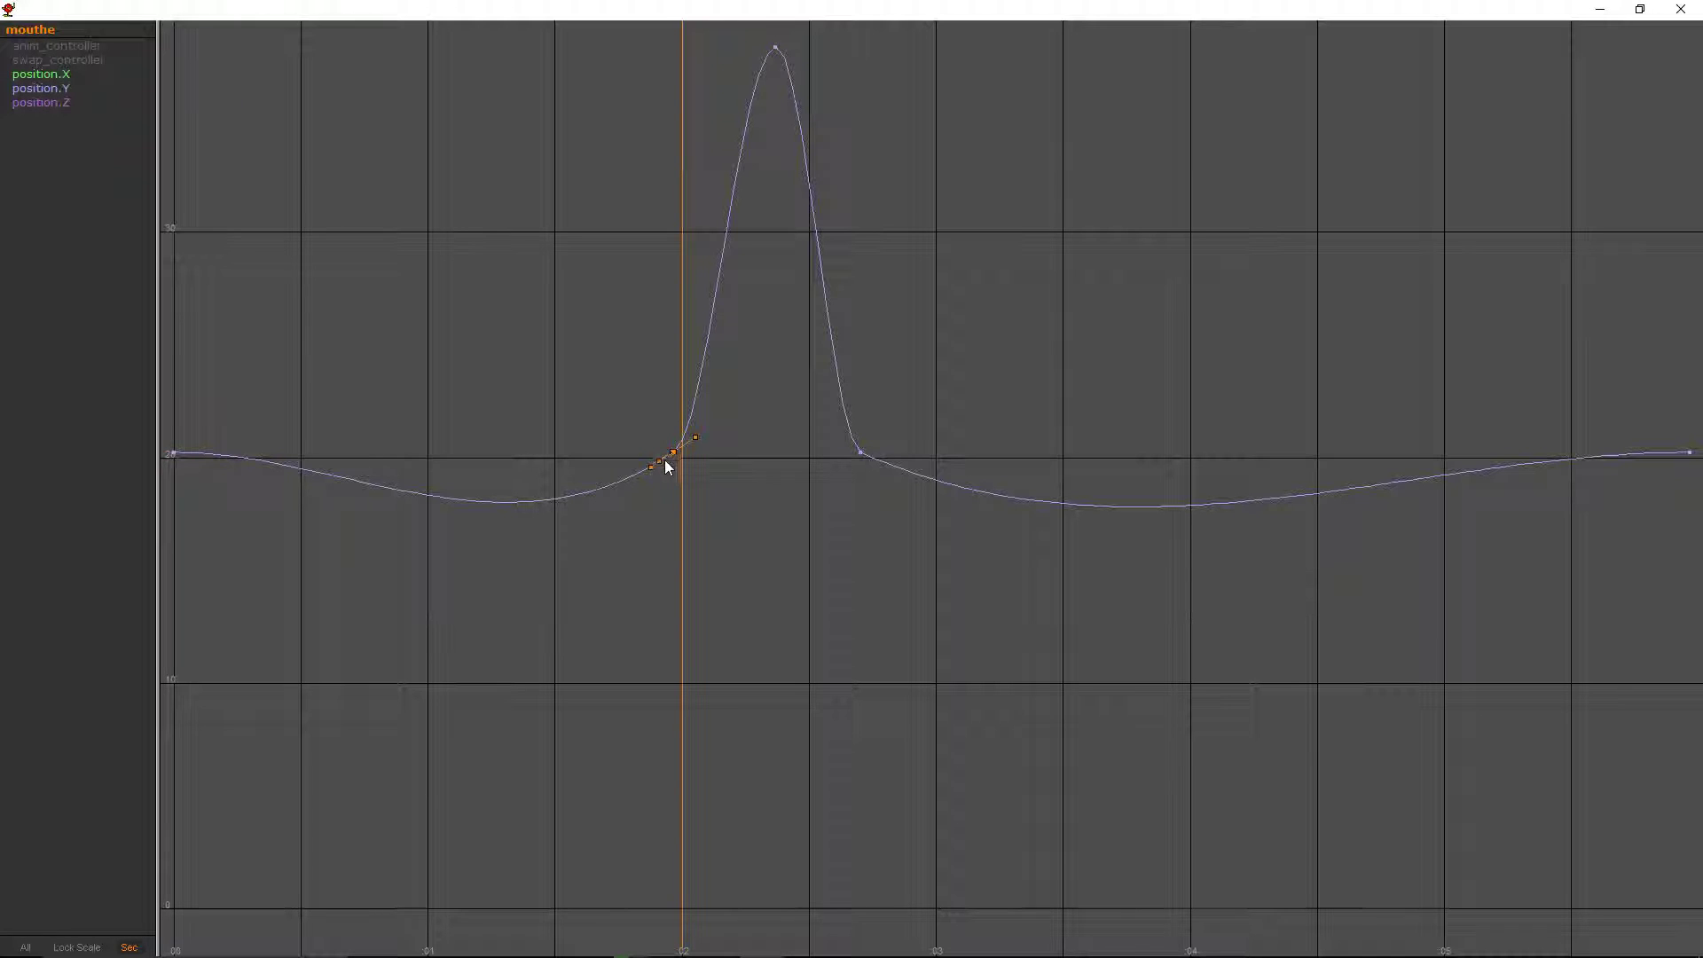
drag(648, 465, 643, 451)
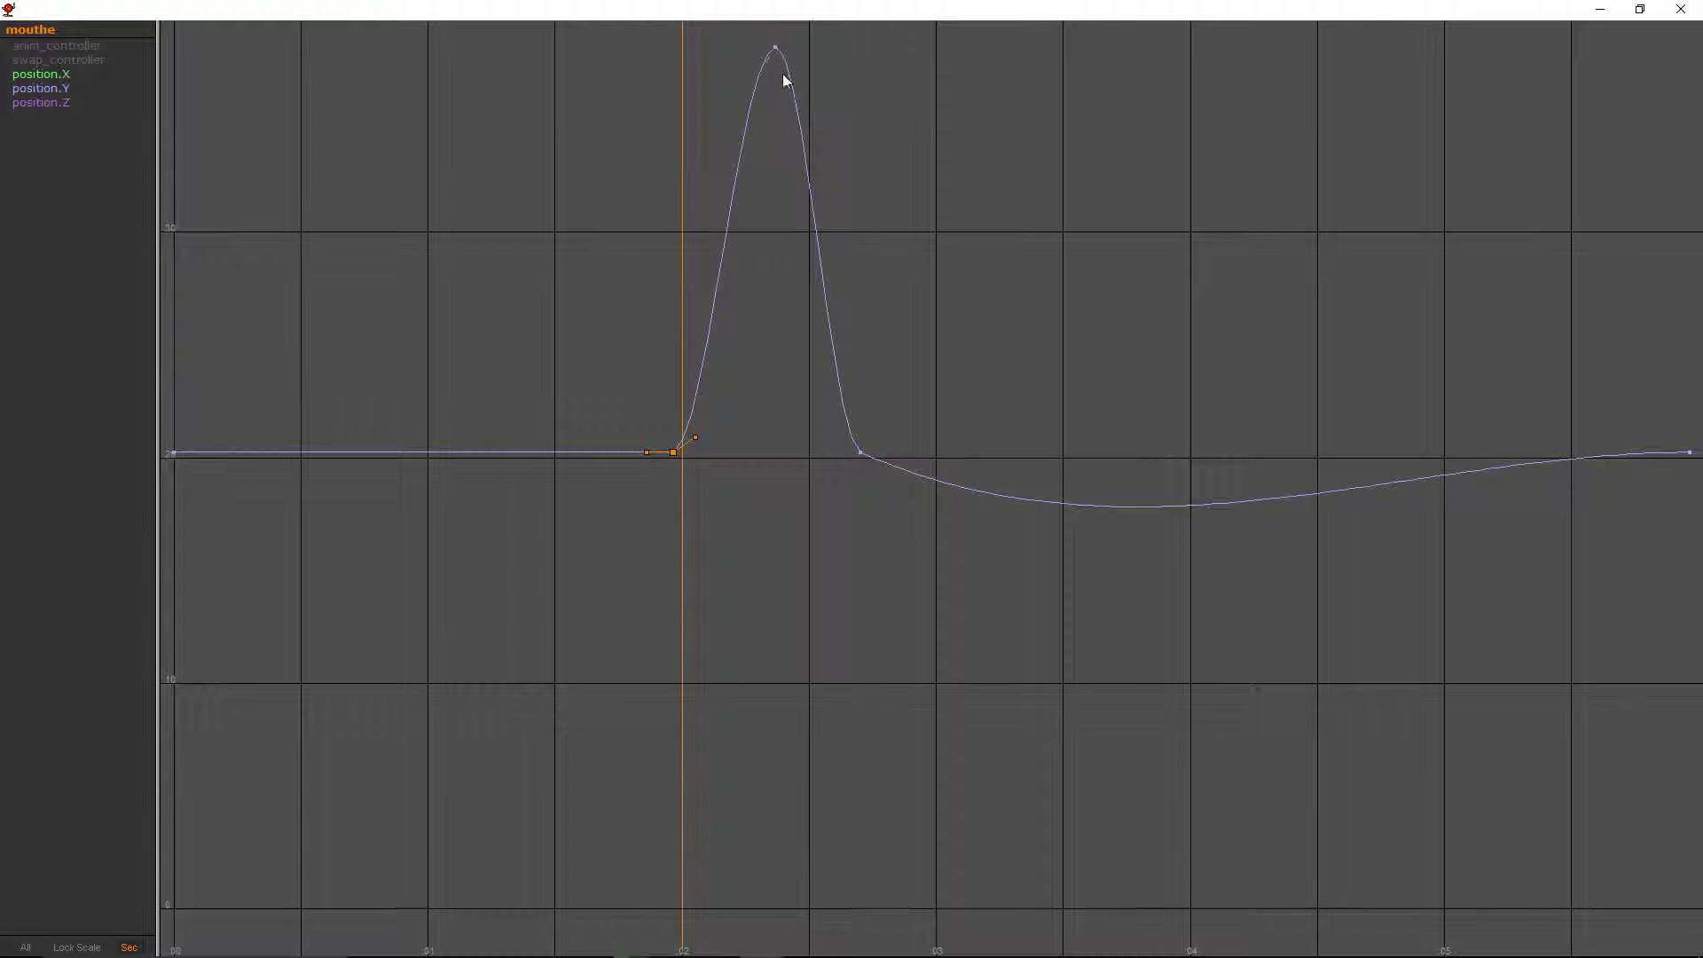
- Set the Y-position key at frame 81 to Corner, level its outgoing handle and steepen its incoming handle
double_click(860, 452)
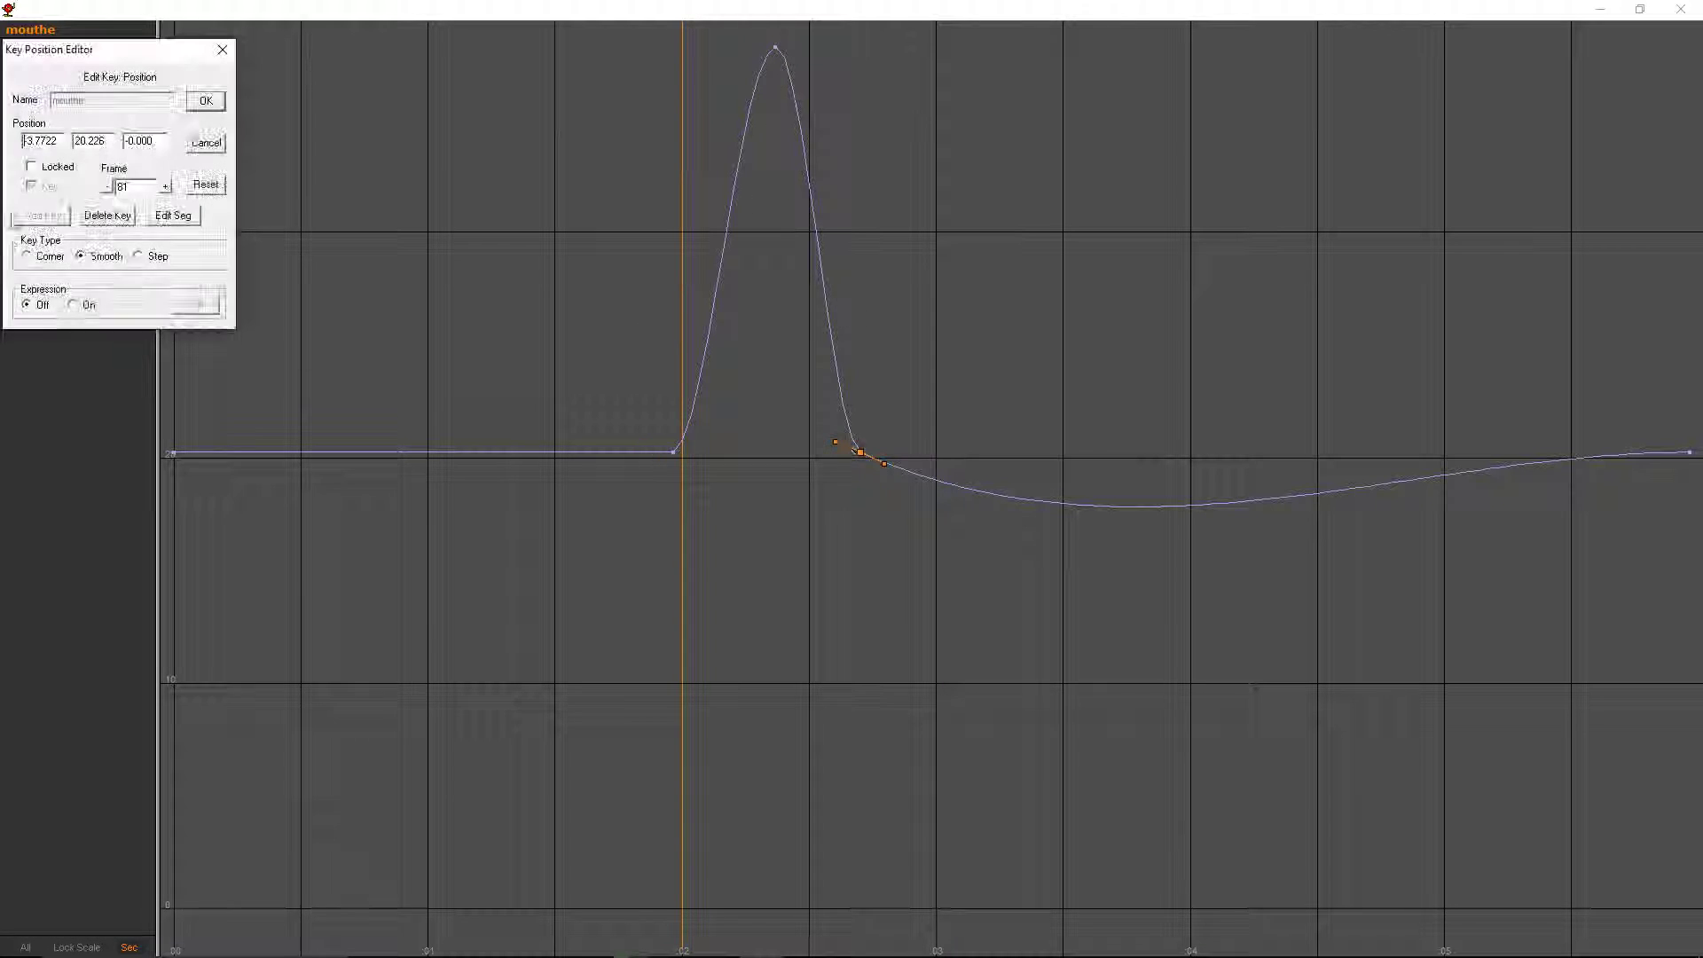
click(206, 102)
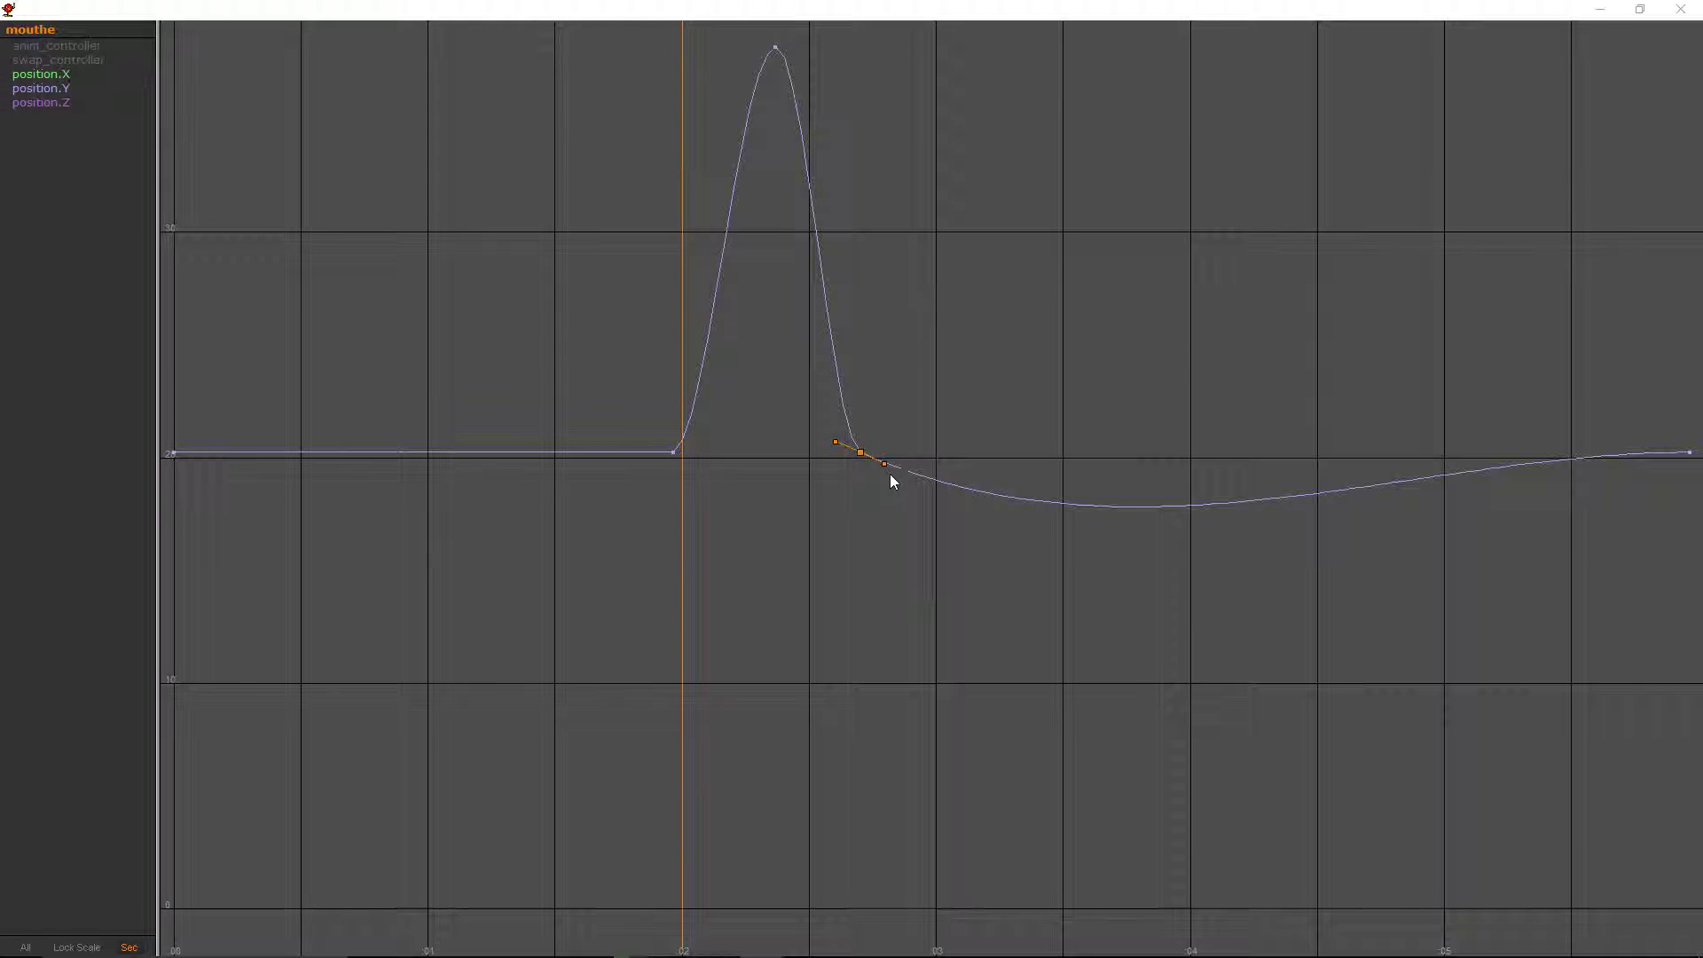
drag(885, 461, 891, 451)
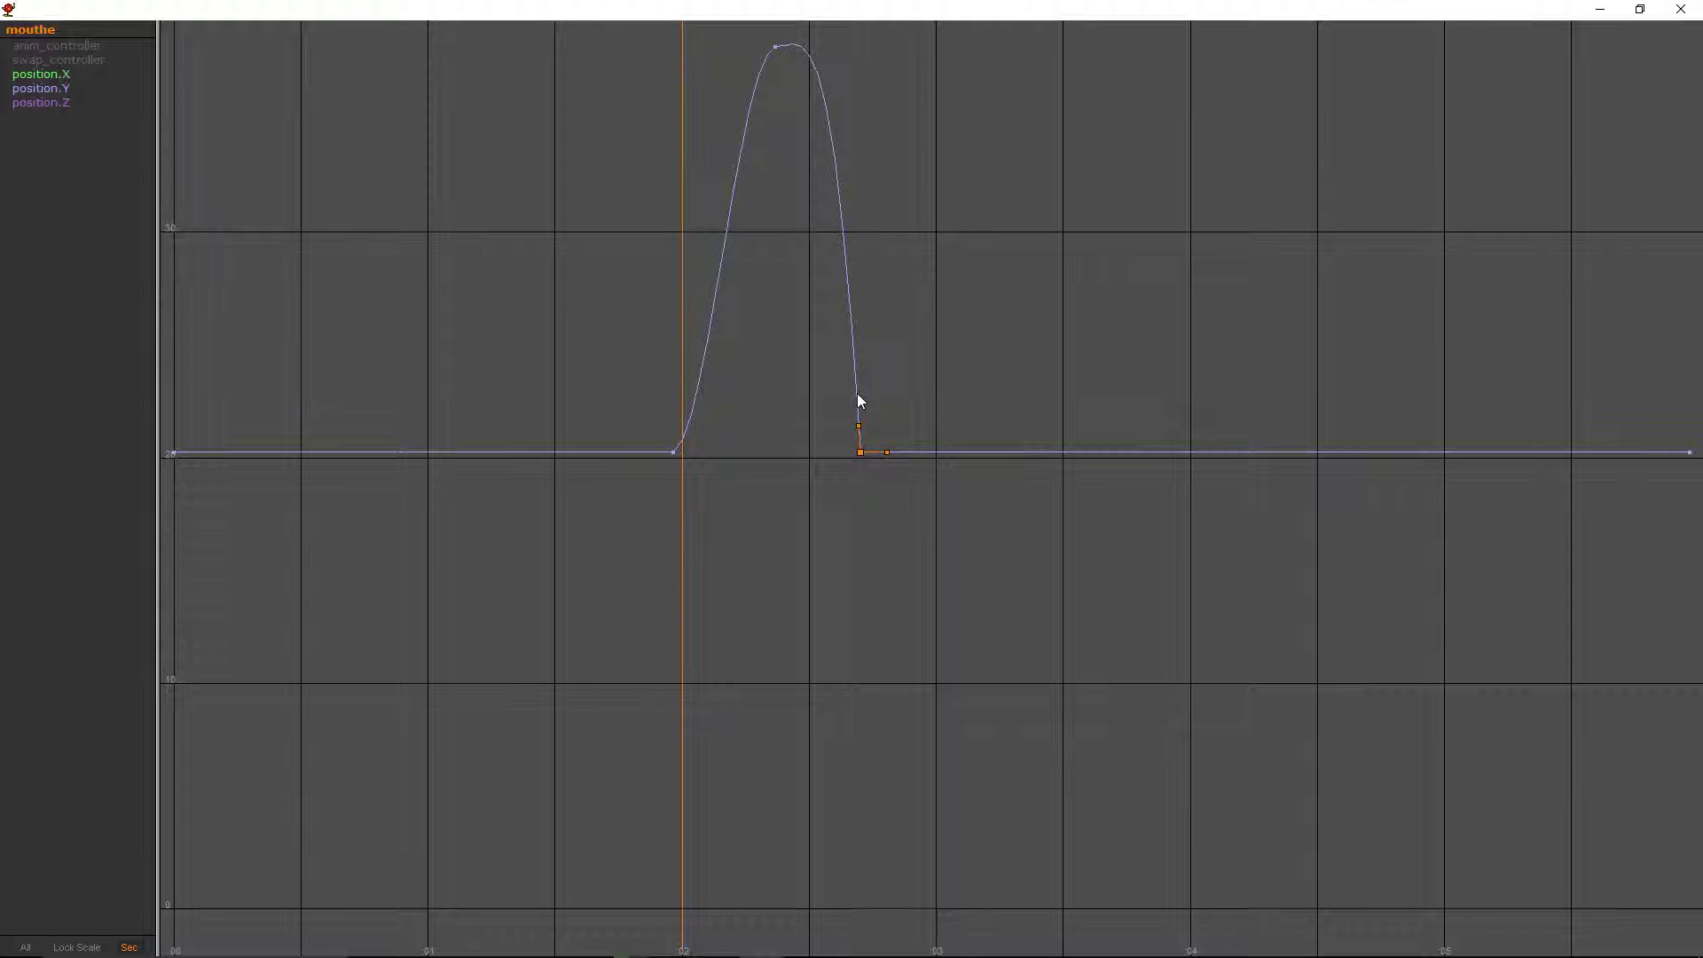
- Steepen the outgoing handle of the frame 59 Y-position key to round the jump's rise, and play back the scene
click(672, 451)
drag(695, 435, 678, 409)
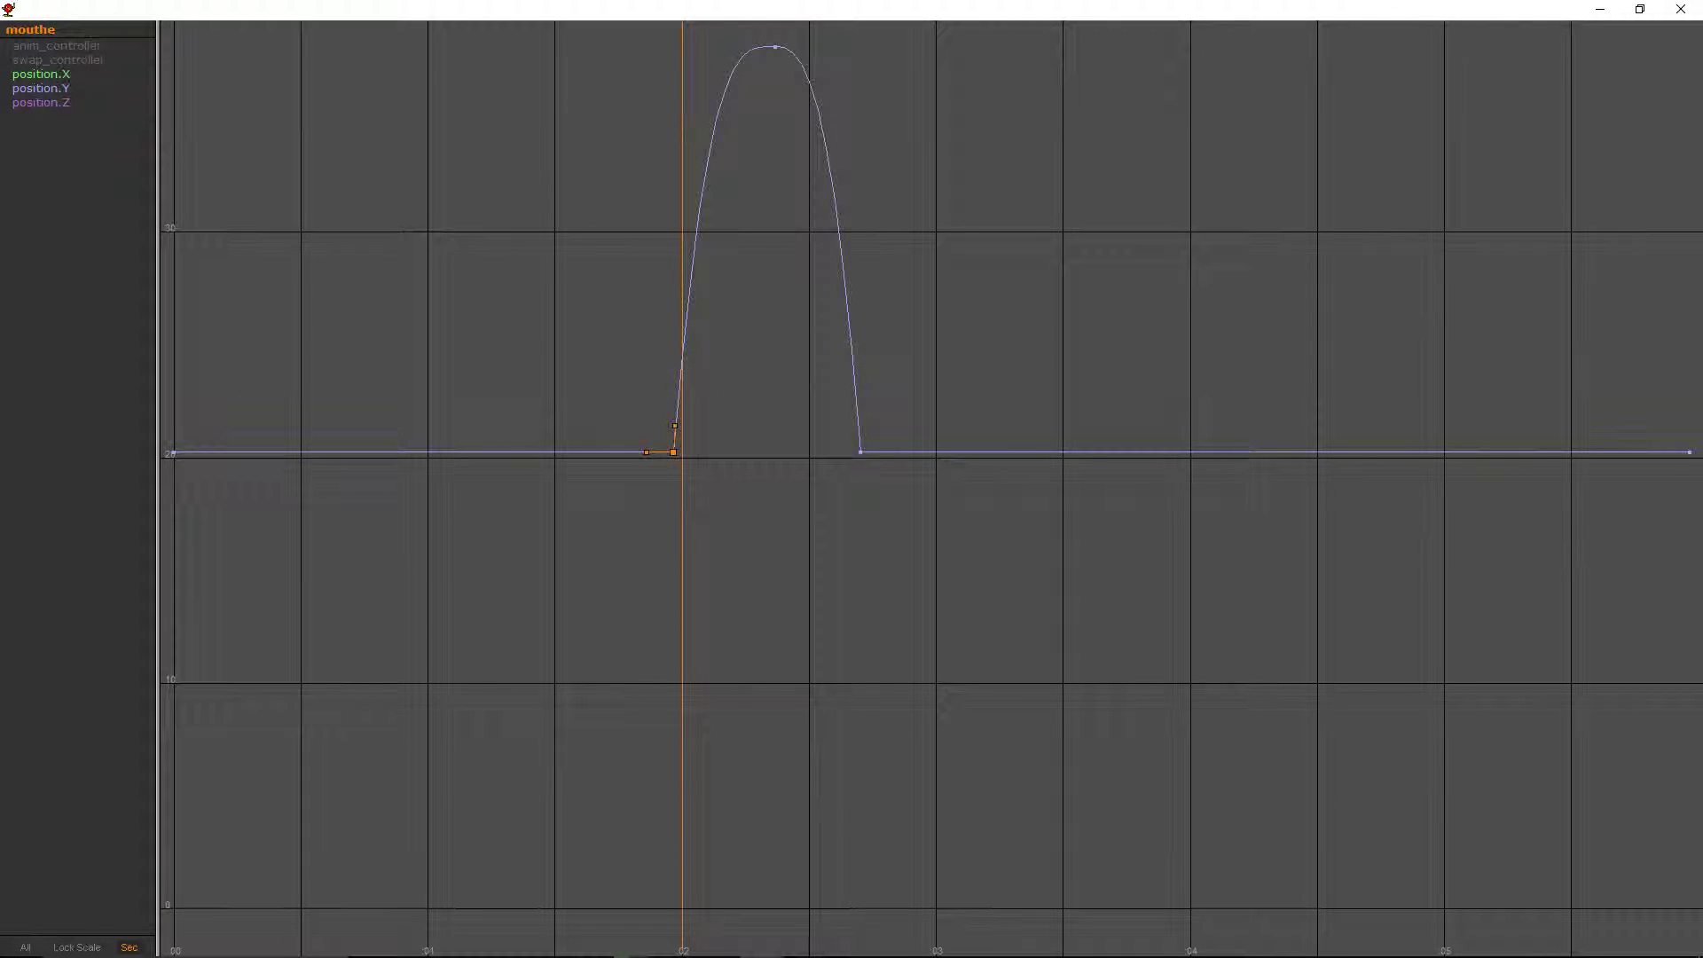
click(1676, 8)
key(space)
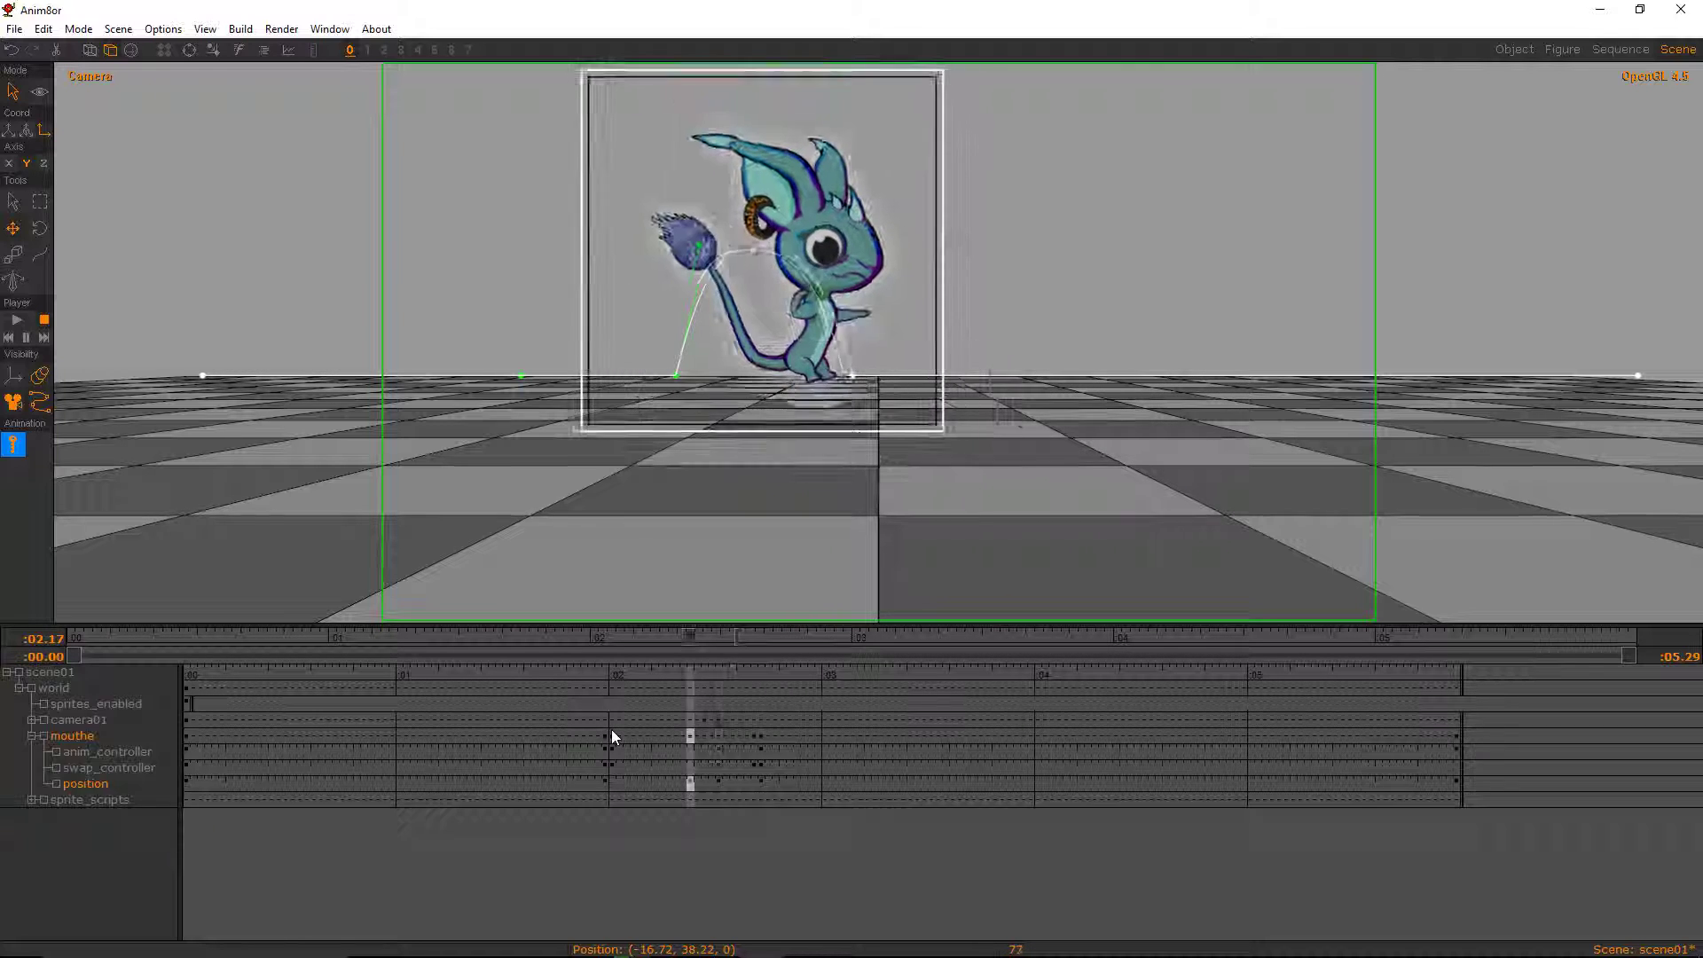
- Switch the scene view to smooth shading and save the project
click(130, 51)
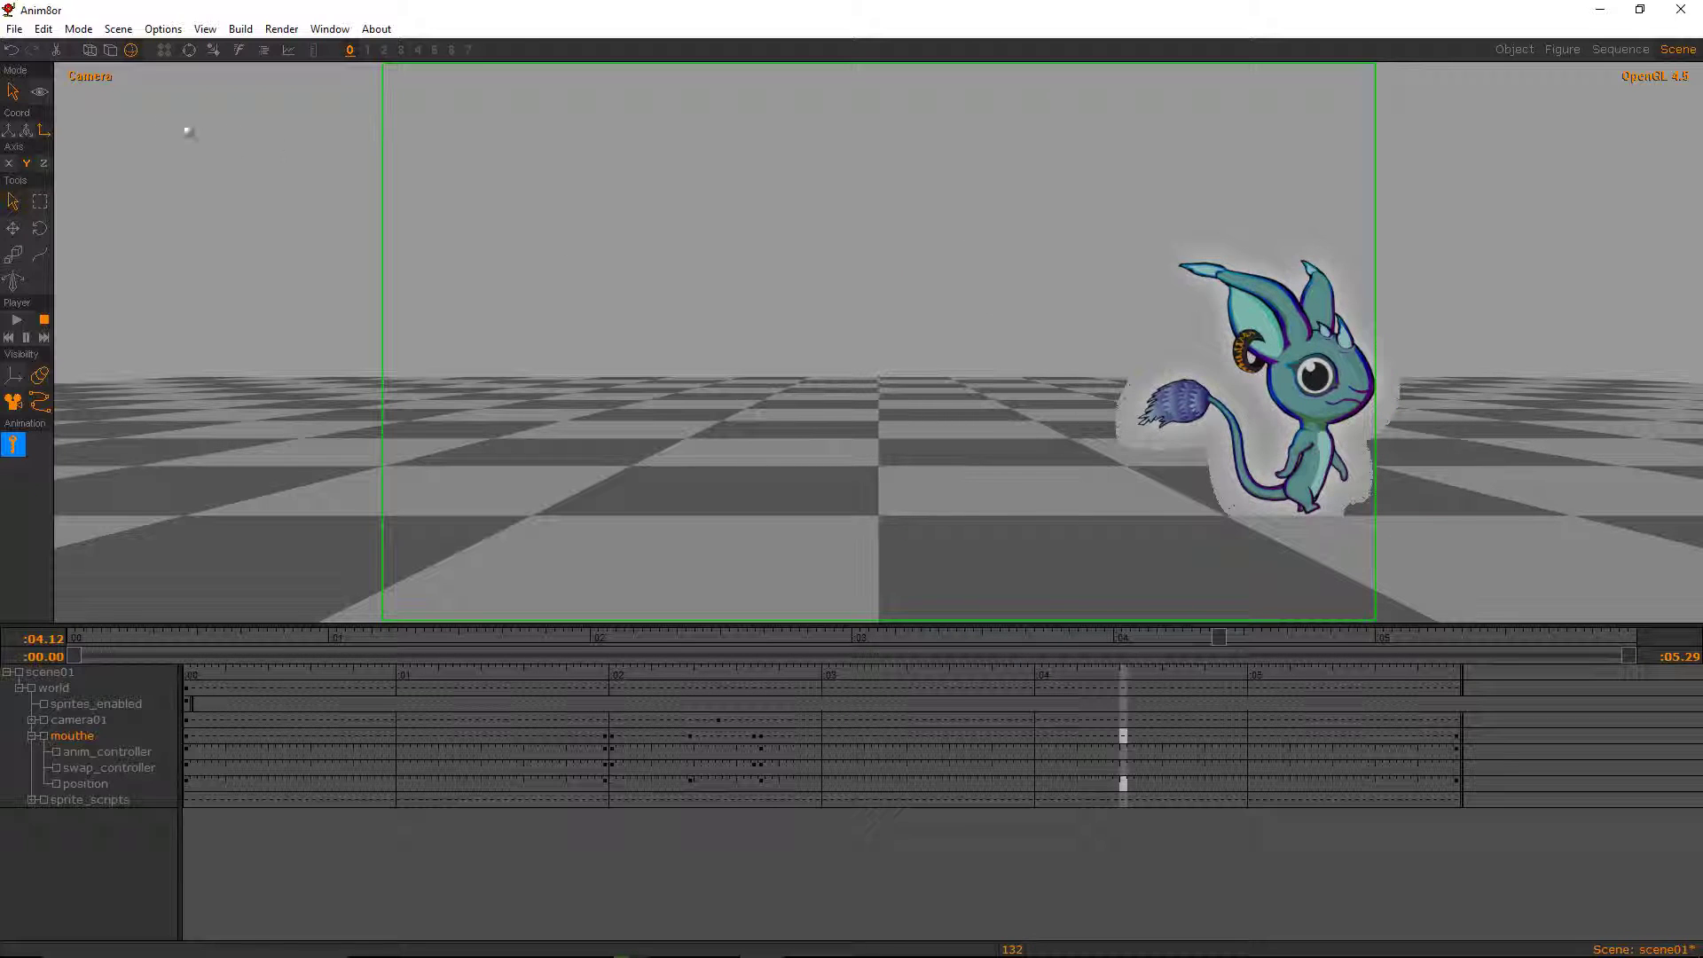
click(15, 28)
click(61, 123)
- Scrub the animation to frame 37 and save the project again
click(498, 732)
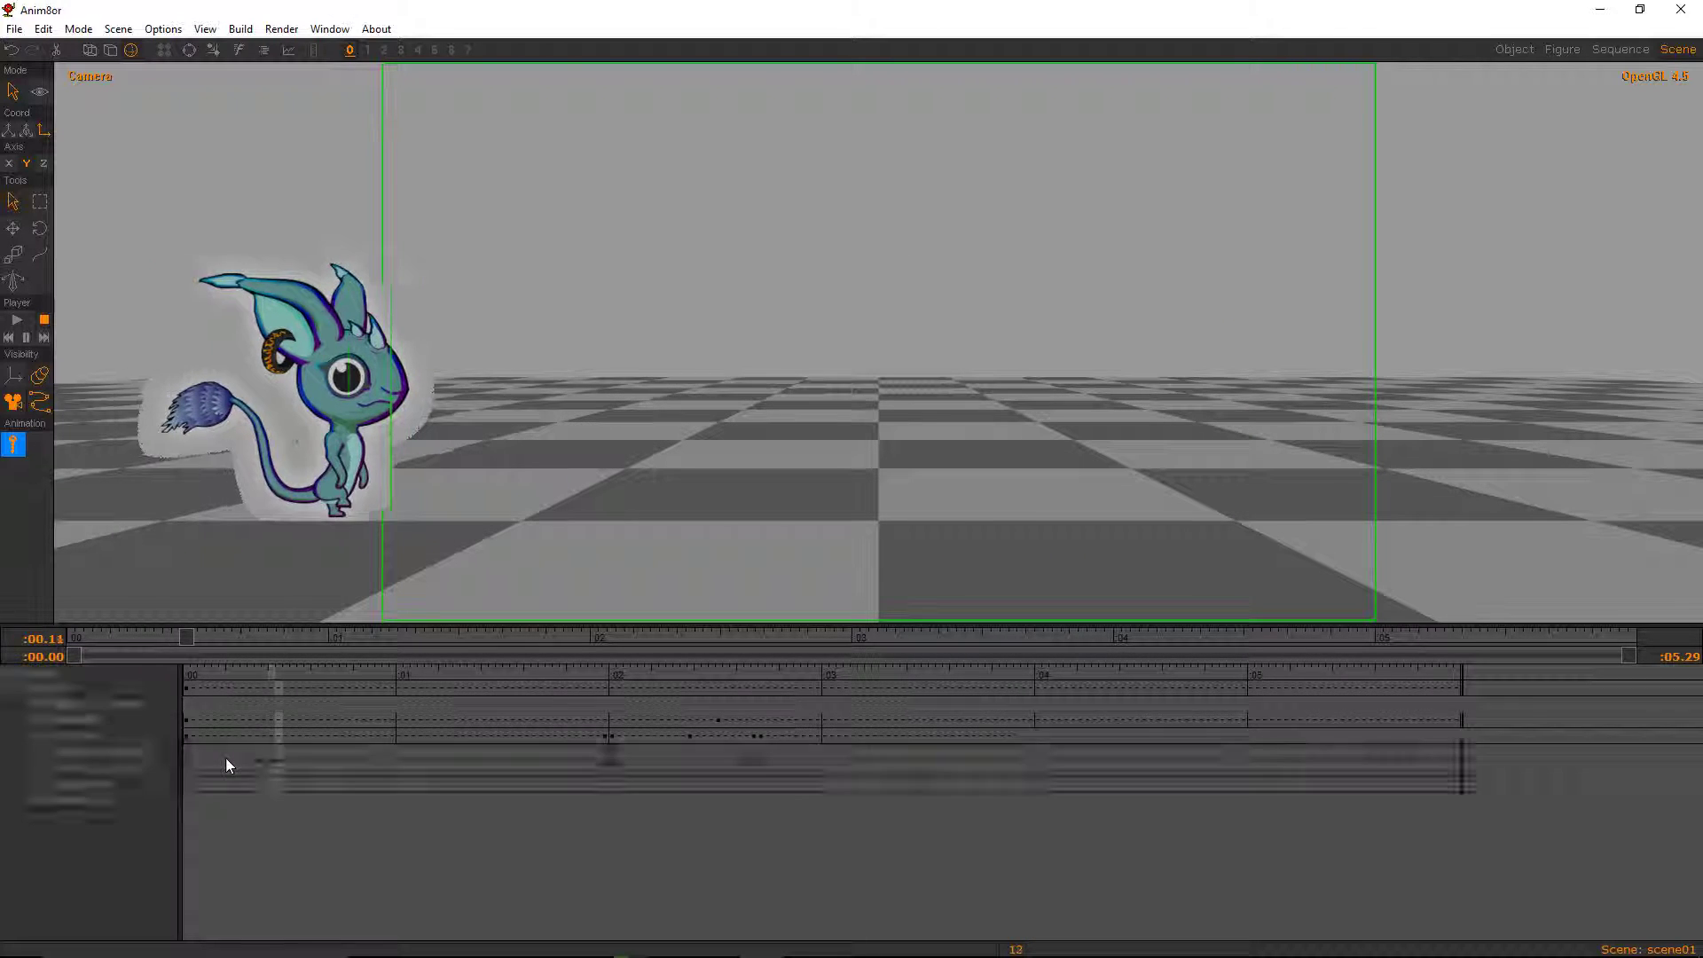
drag(427, 699, 448, 700)
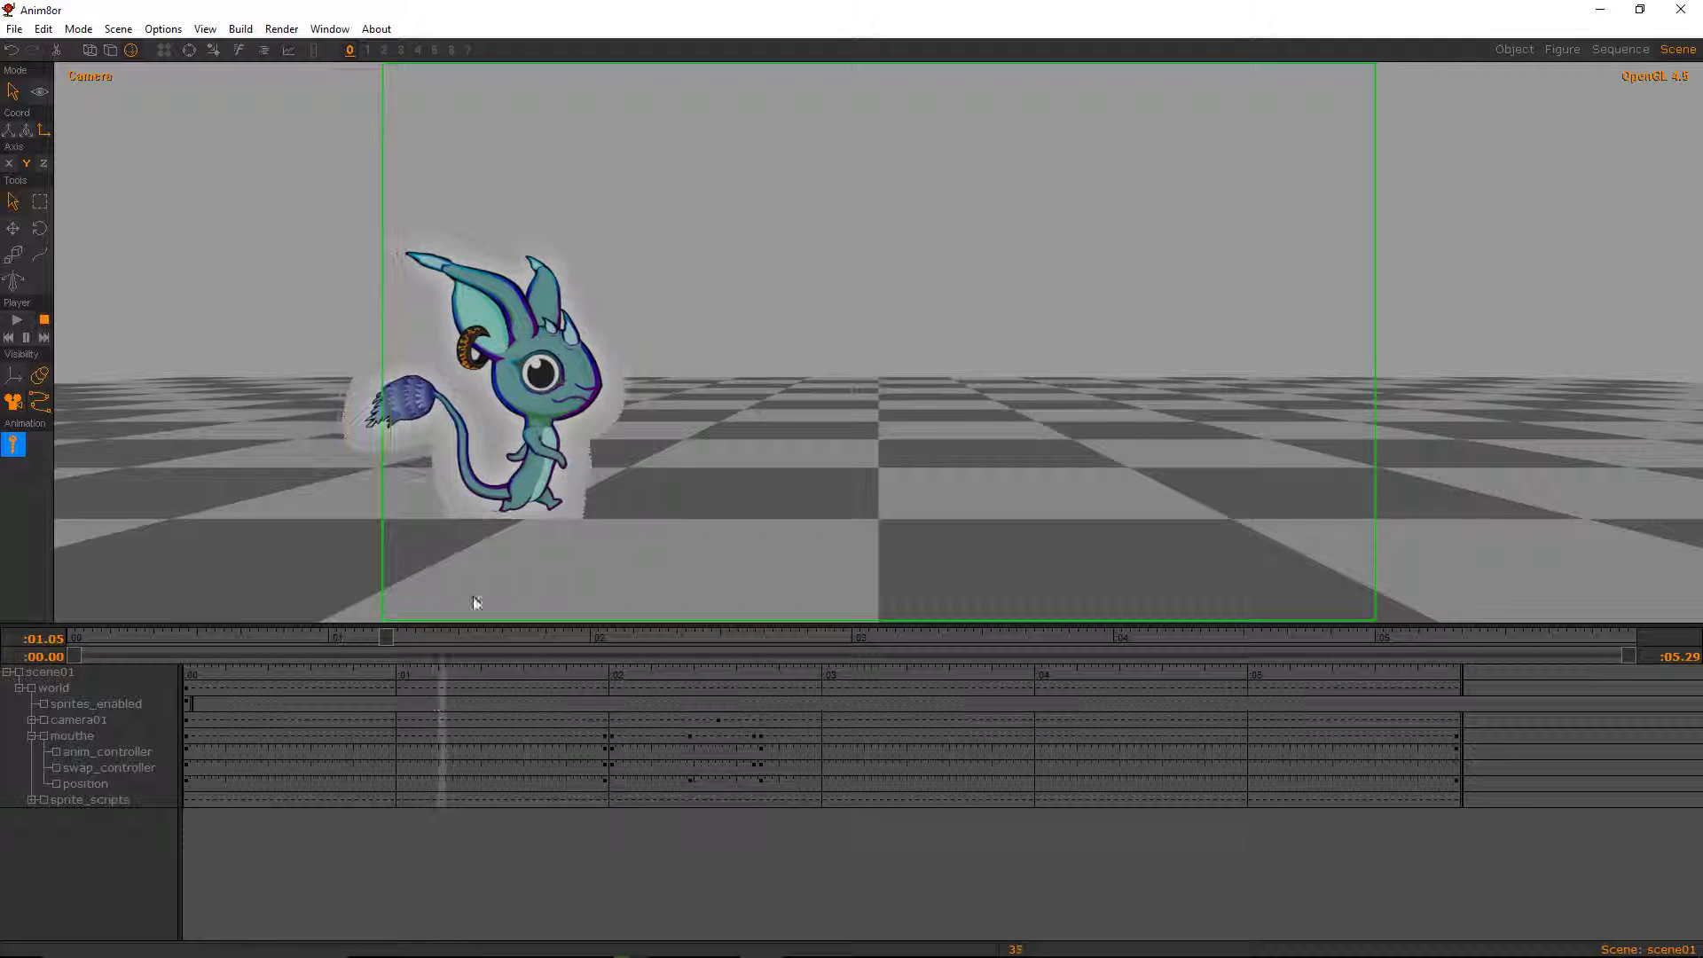
click(373, 362)
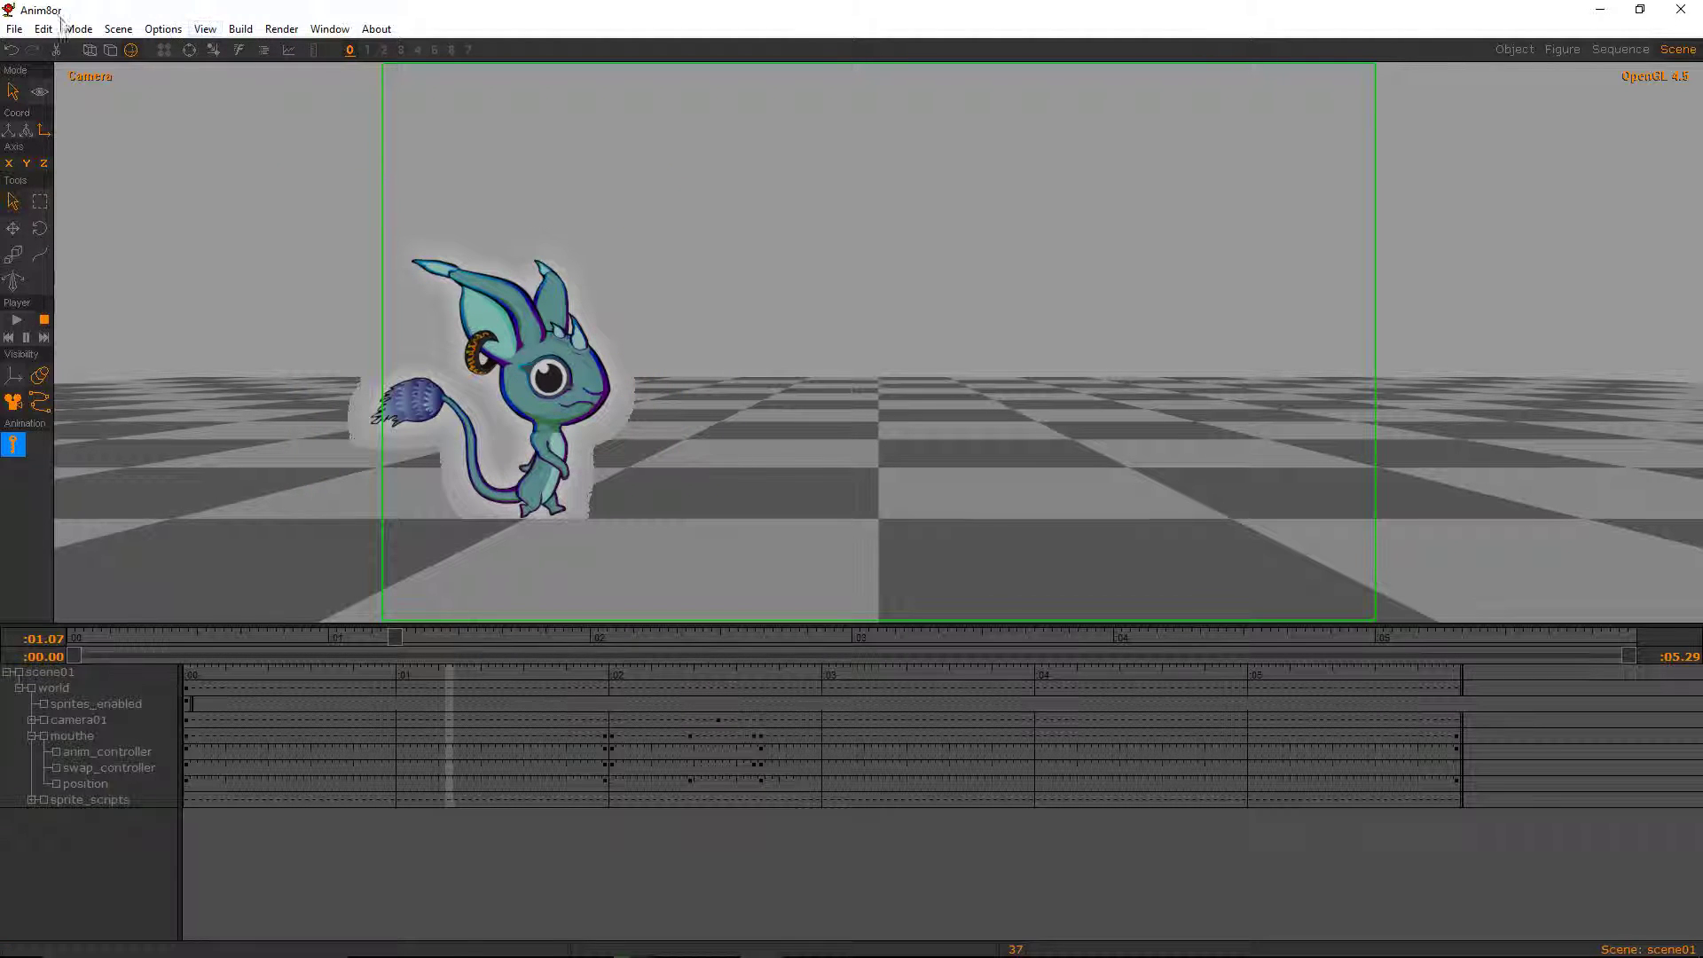
click(13, 29)
click(55, 114)
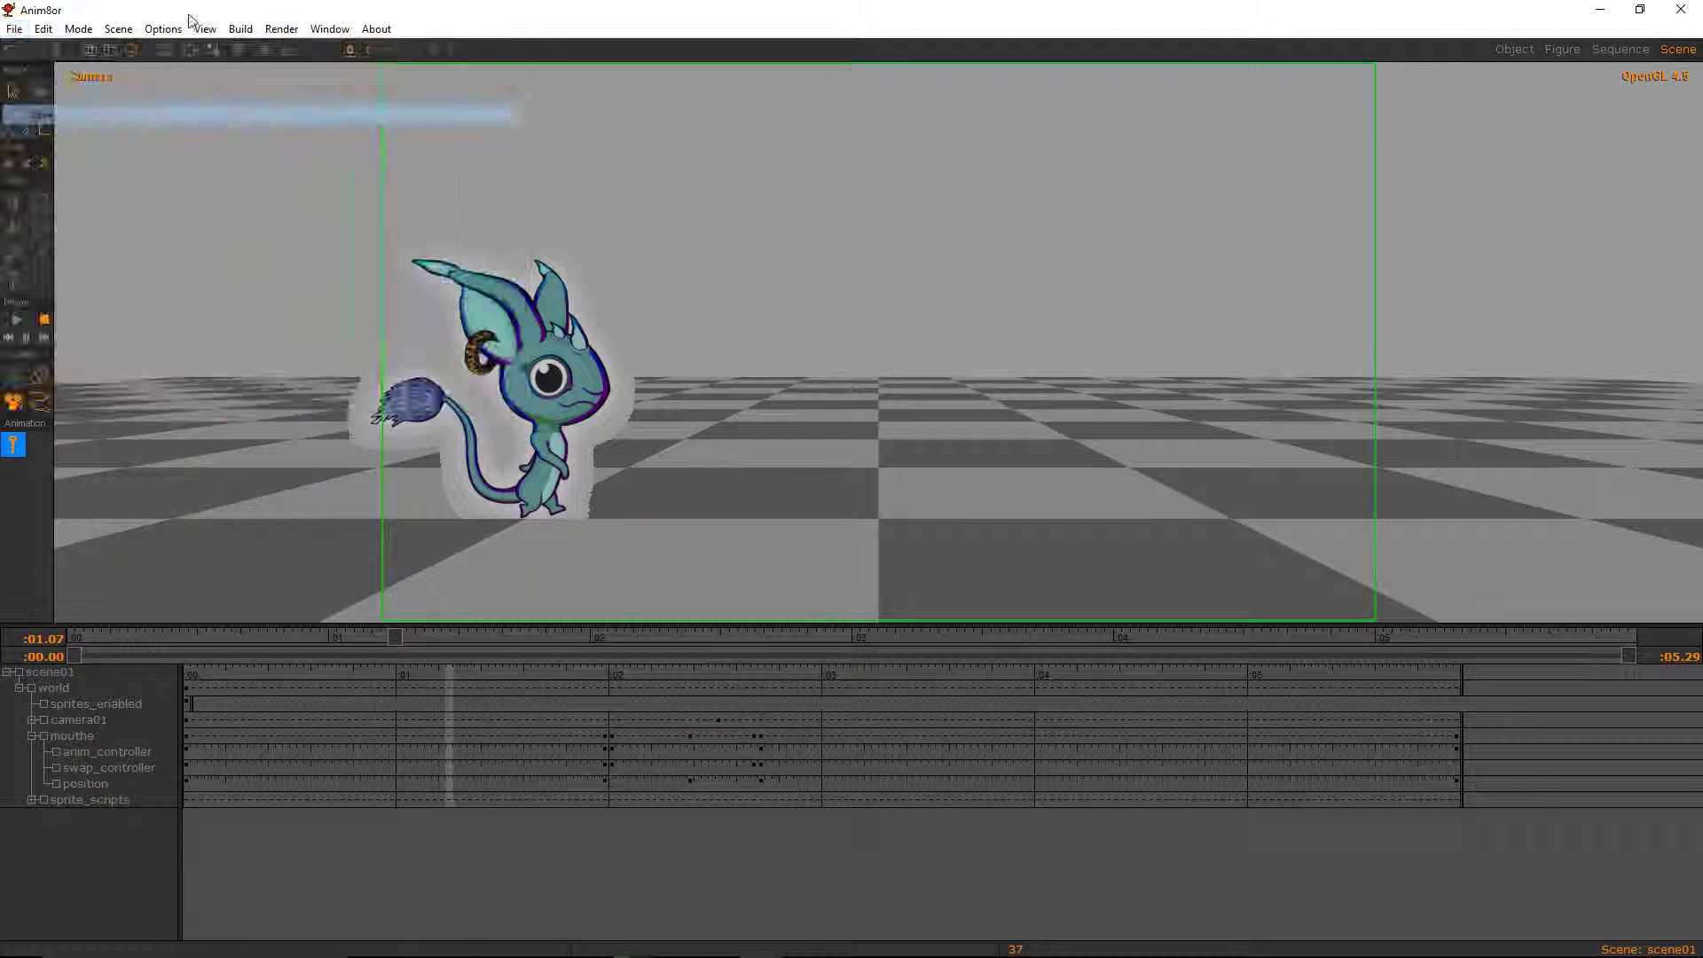
- Set the render anti-alias filter to Bicubic, 3 x 3 support
click(281, 29)
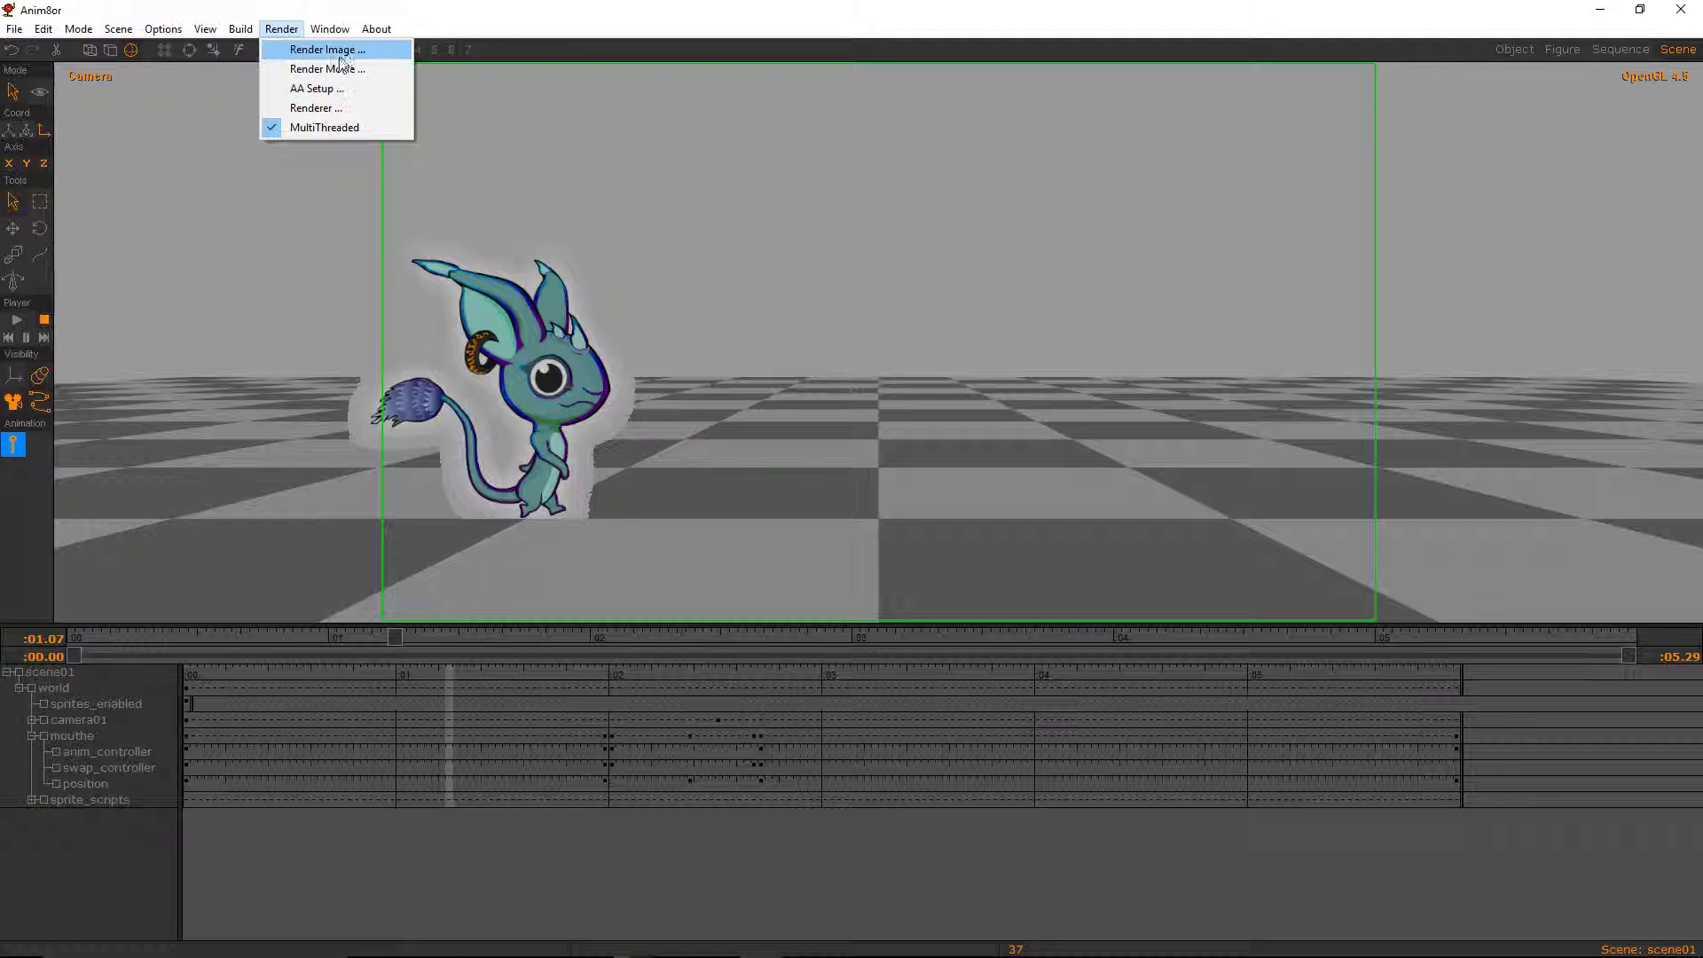
click(310, 88)
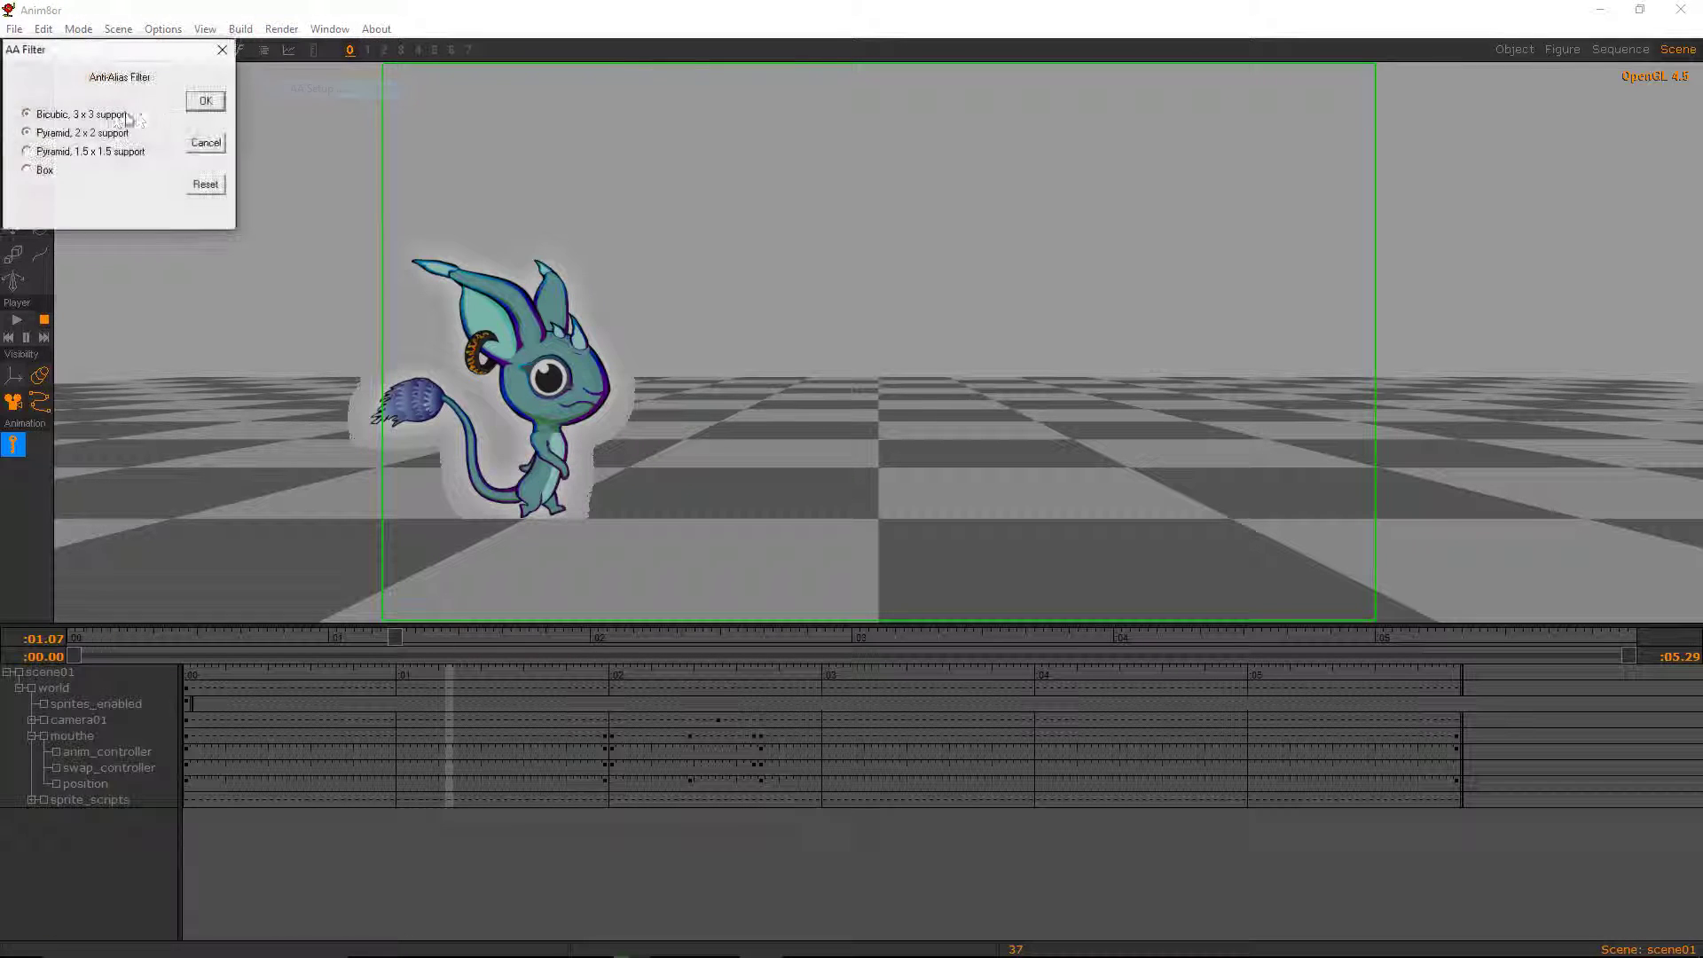
click(205, 101)
- Change the scene environment's solid background colour to dark grey and save the project
click(118, 29)
click(158, 89)
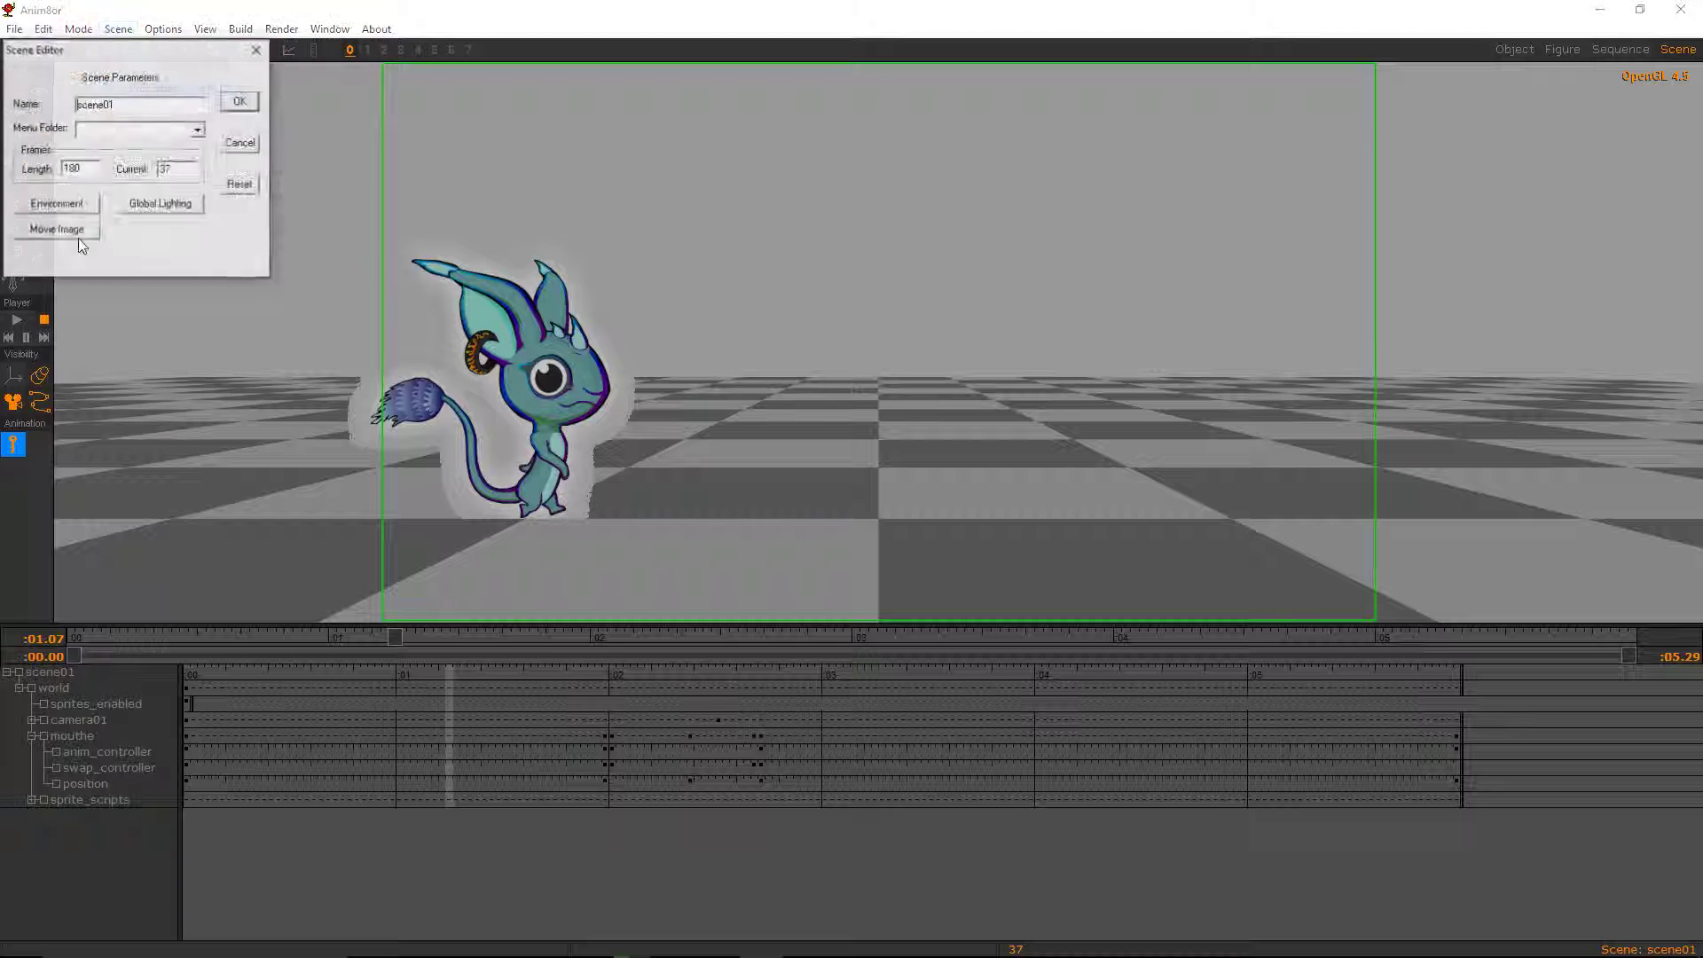
click(82, 210)
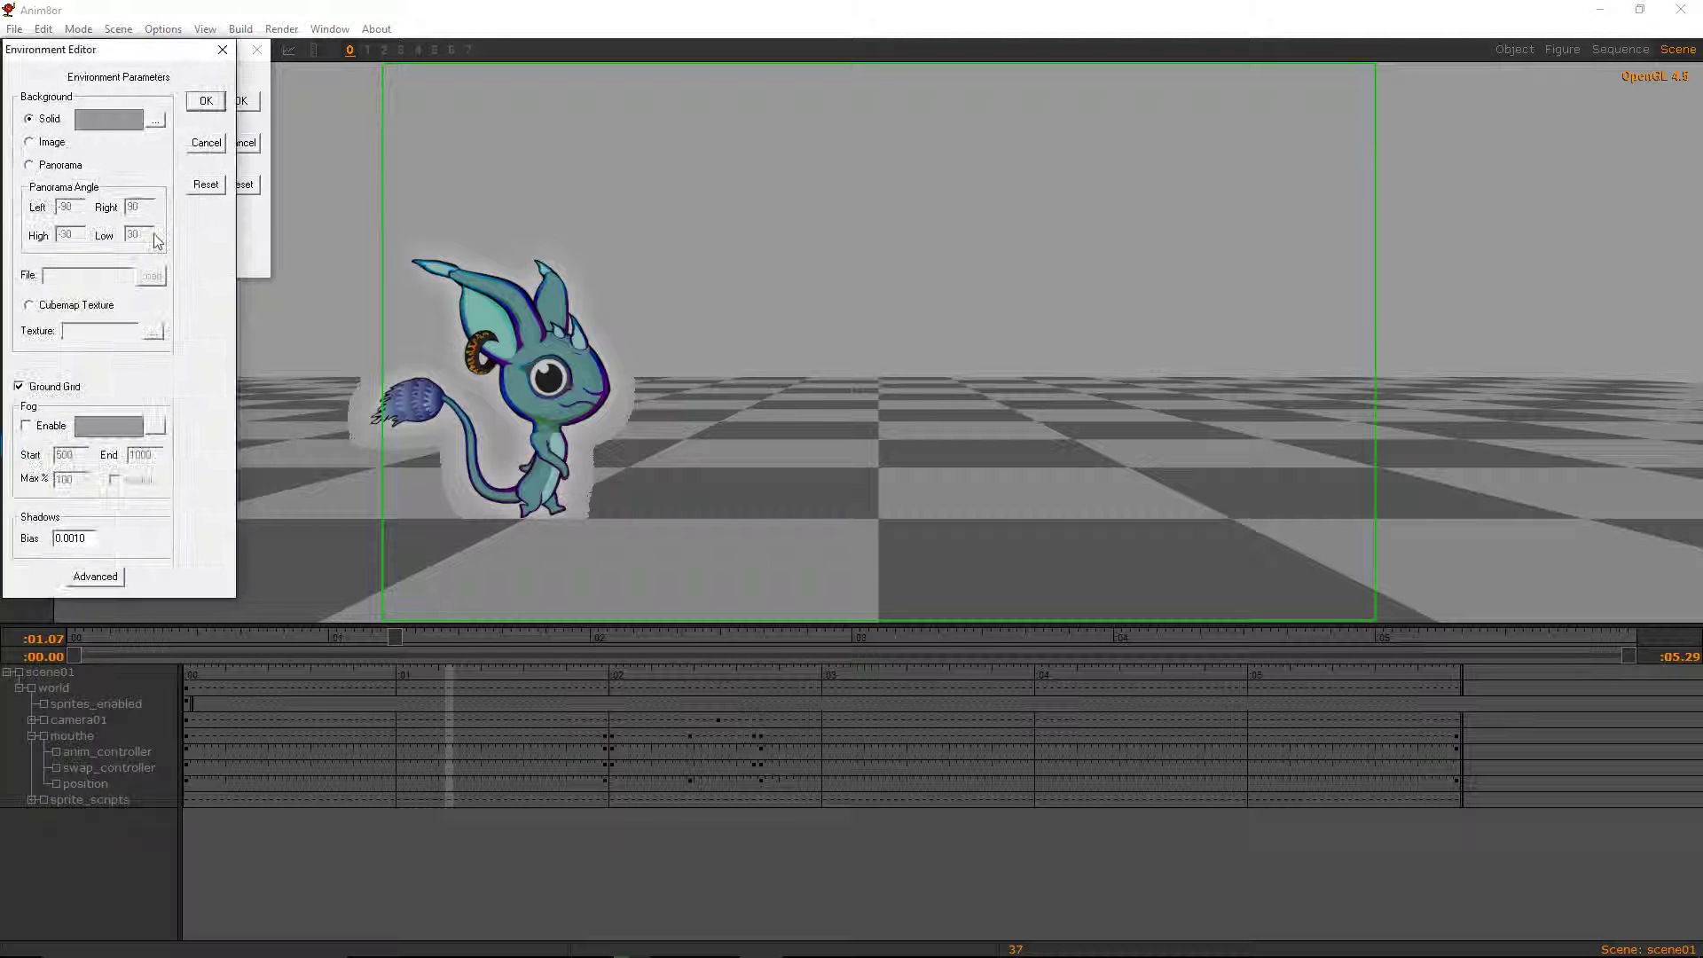
click(155, 120)
click(140, 178)
click(251, 101)
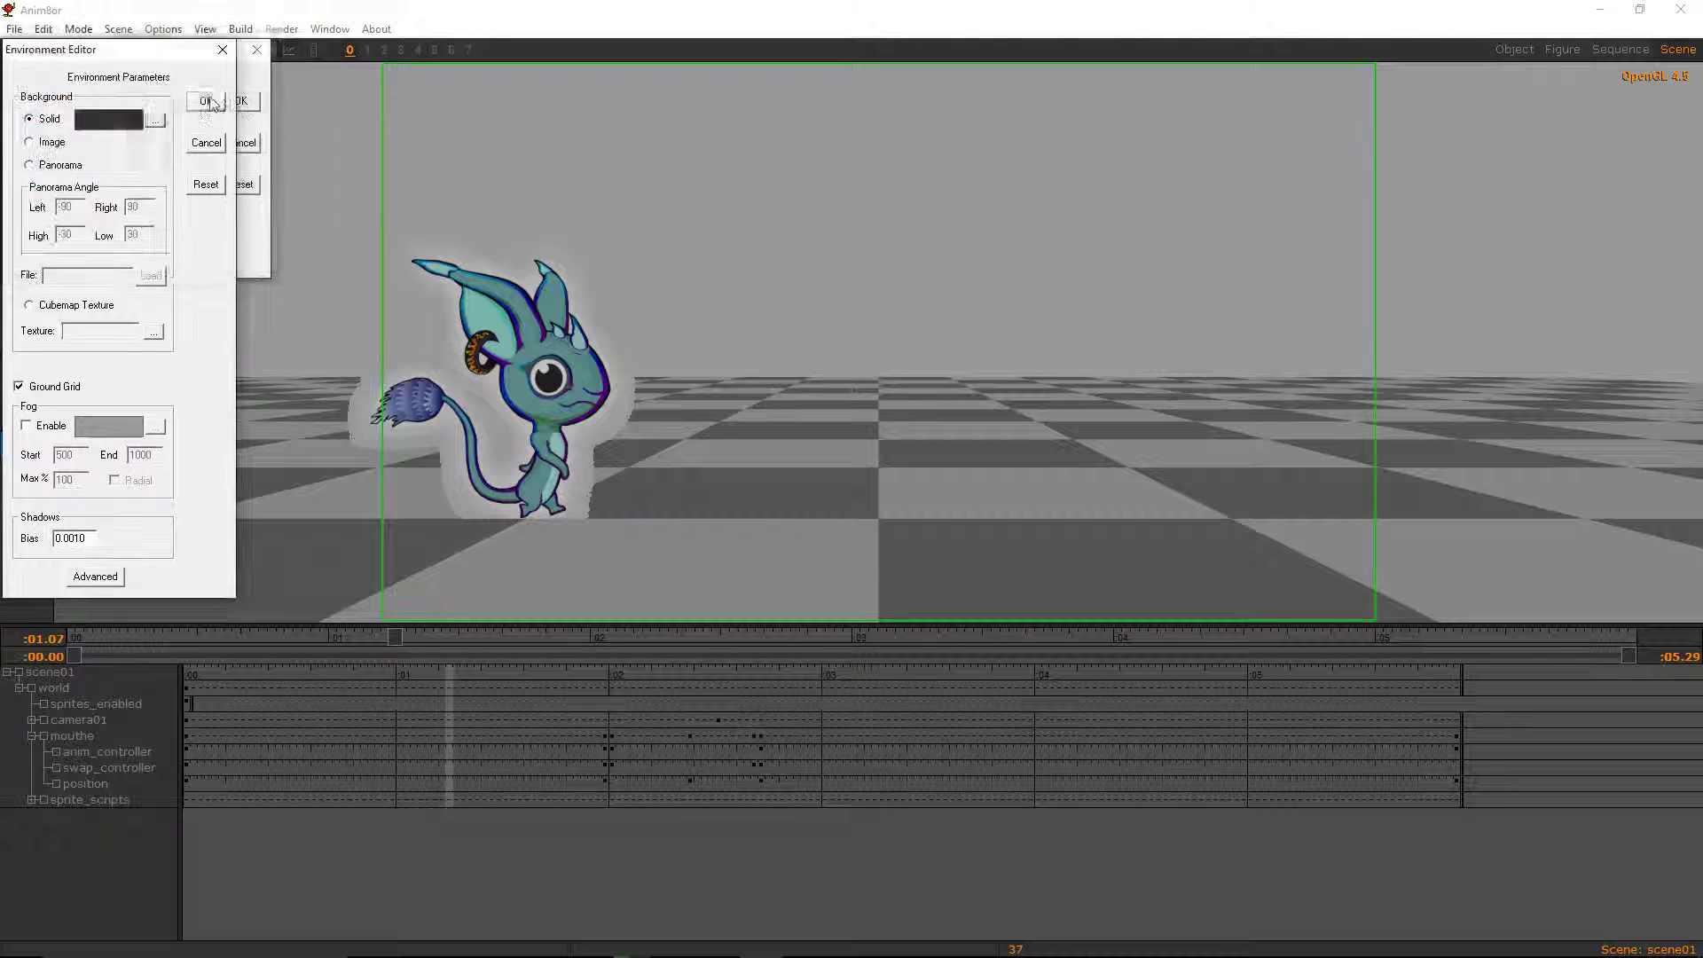
click(211, 93)
click(239, 103)
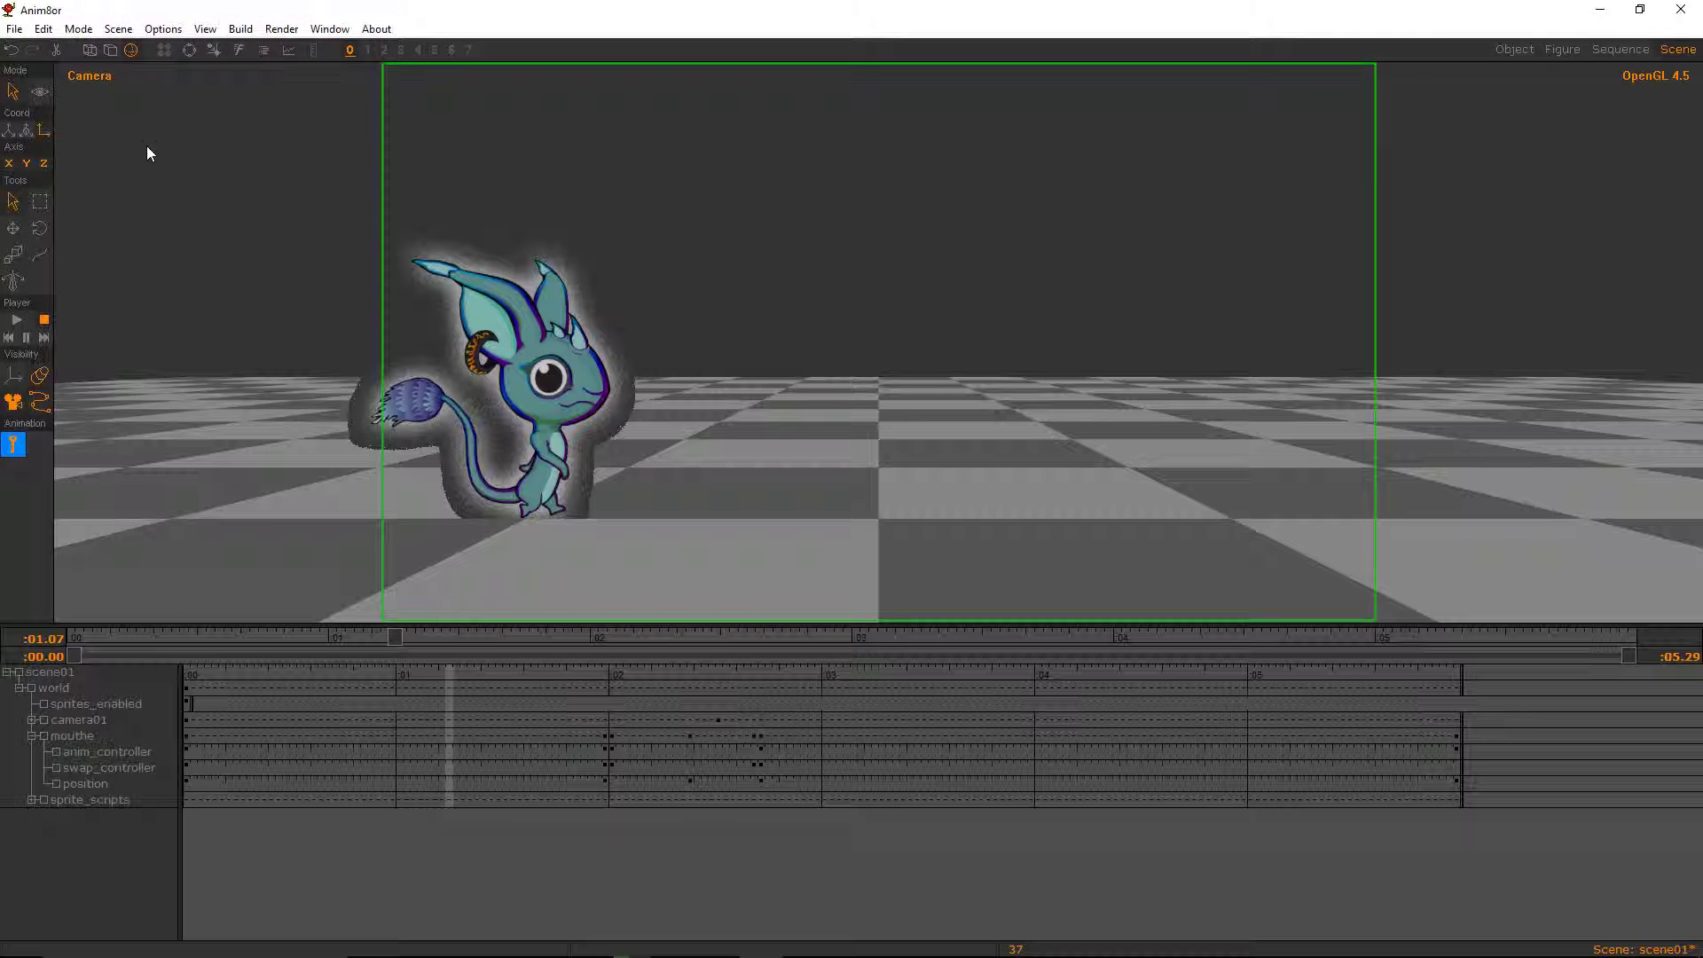
click(14, 29)
click(61, 113)
- Render all frames to the AVI movie 1.avi in the Tutorial folder at 640 x 360, antialiased, with Full Frames (Uncompressed) compression
click(281, 29)
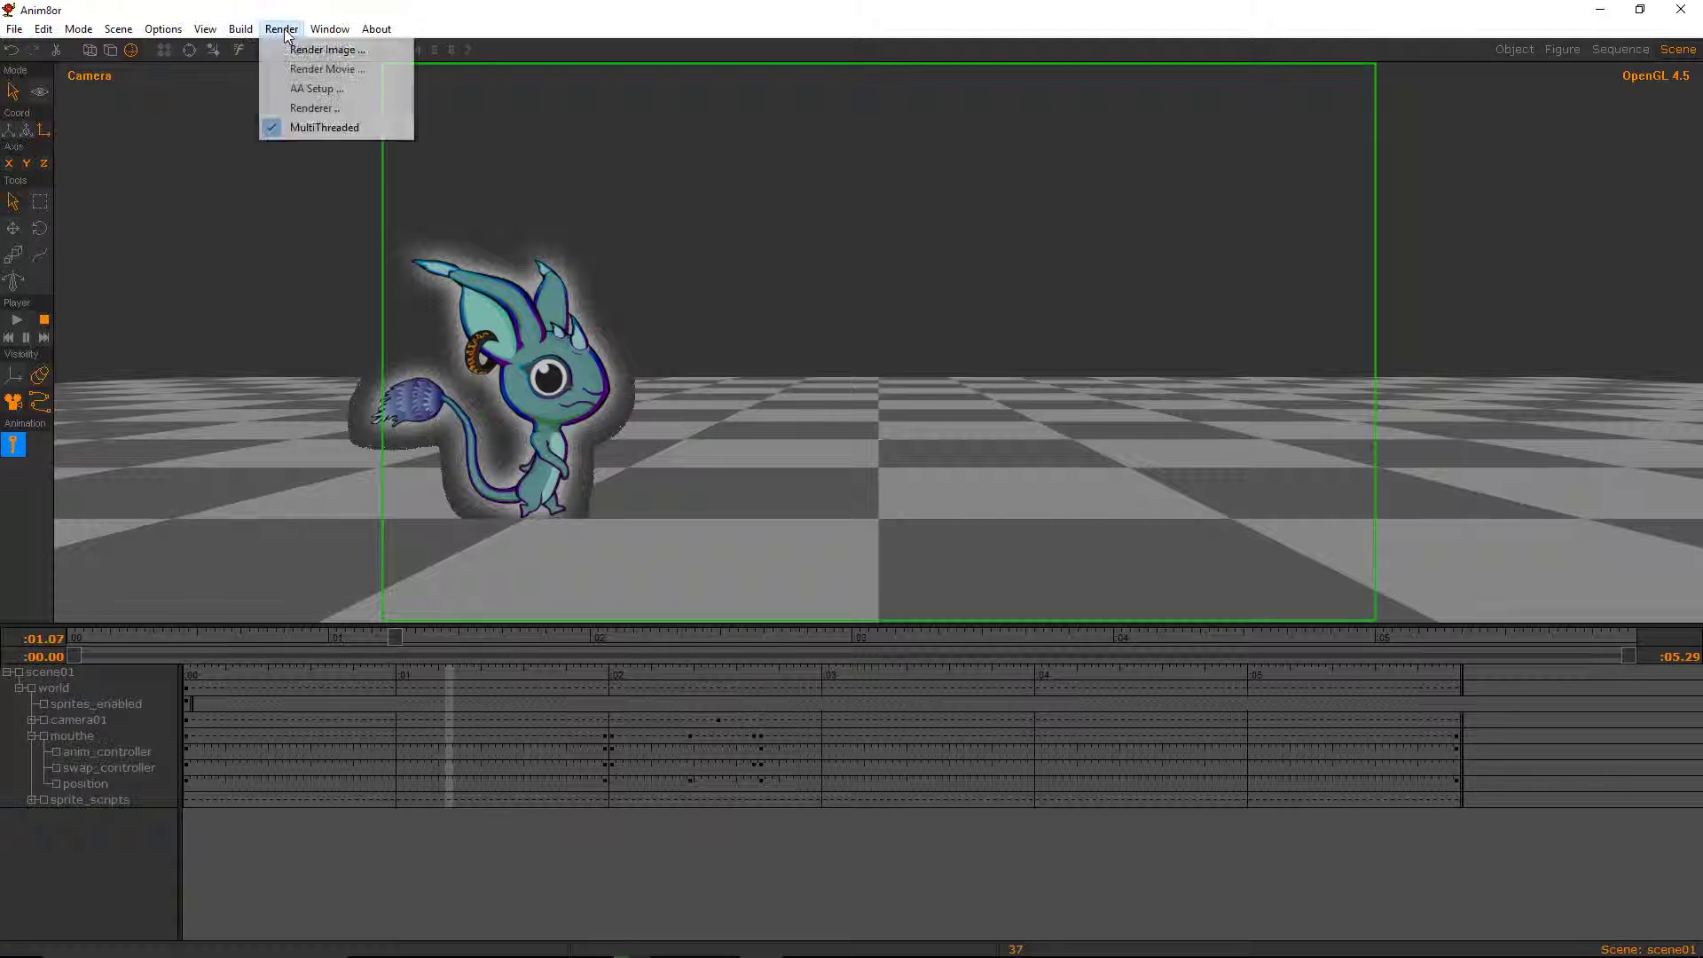
click(310, 65)
click(188, 108)
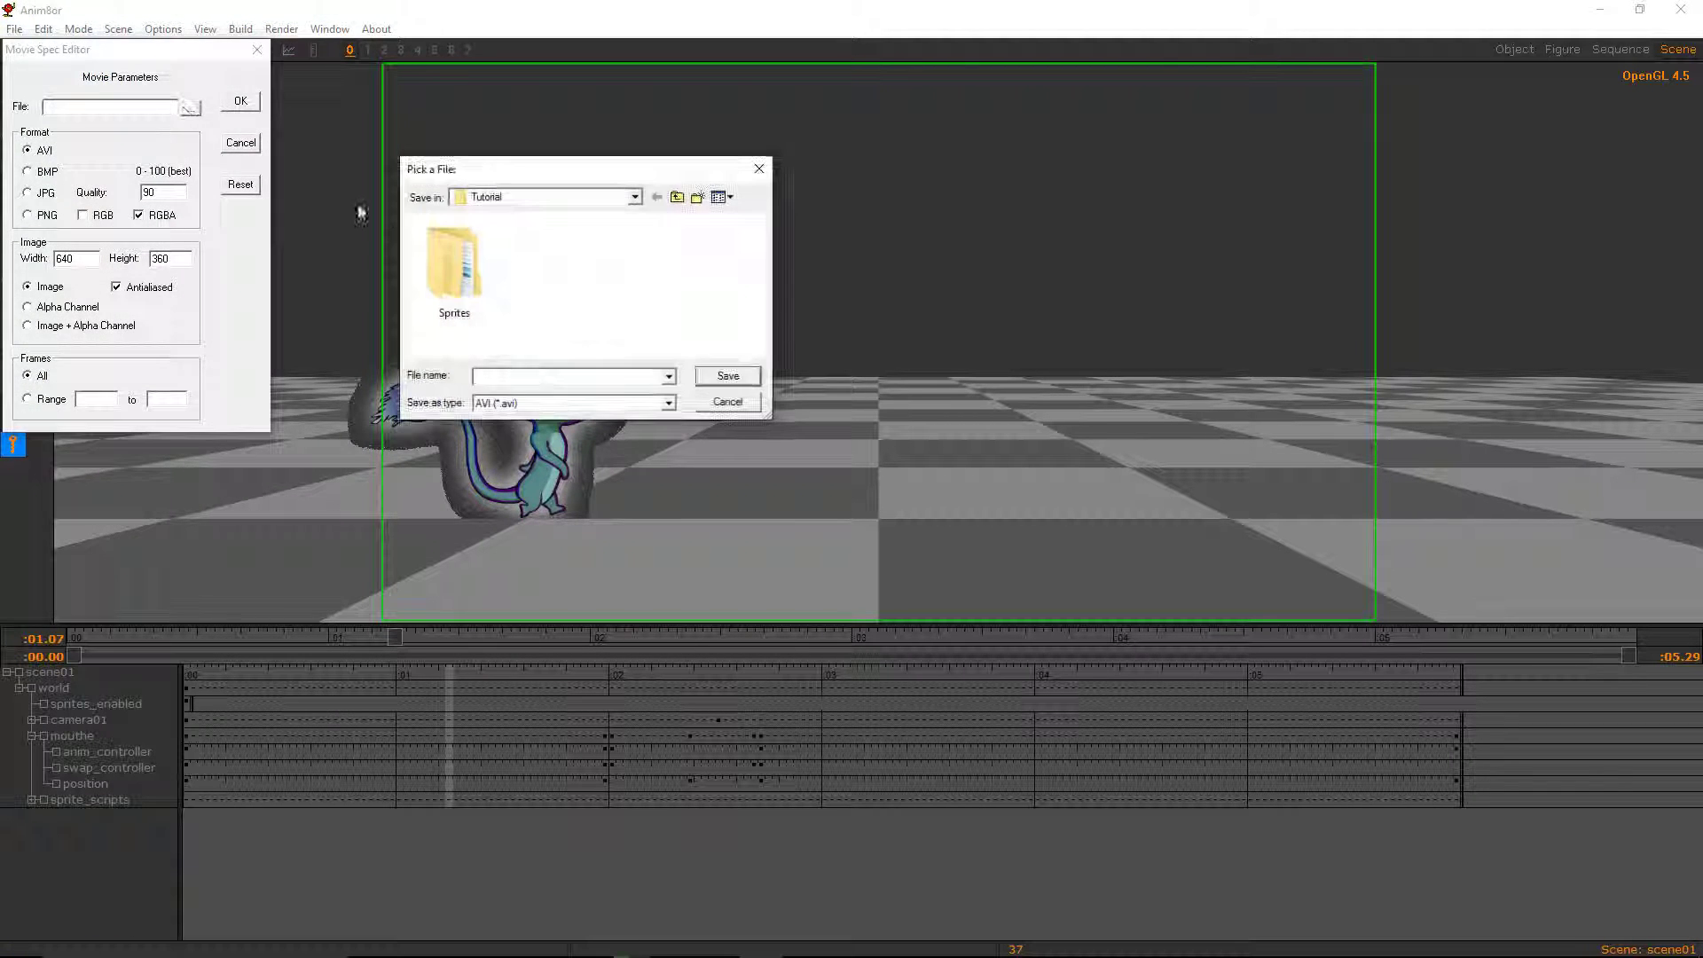
click(726, 378)
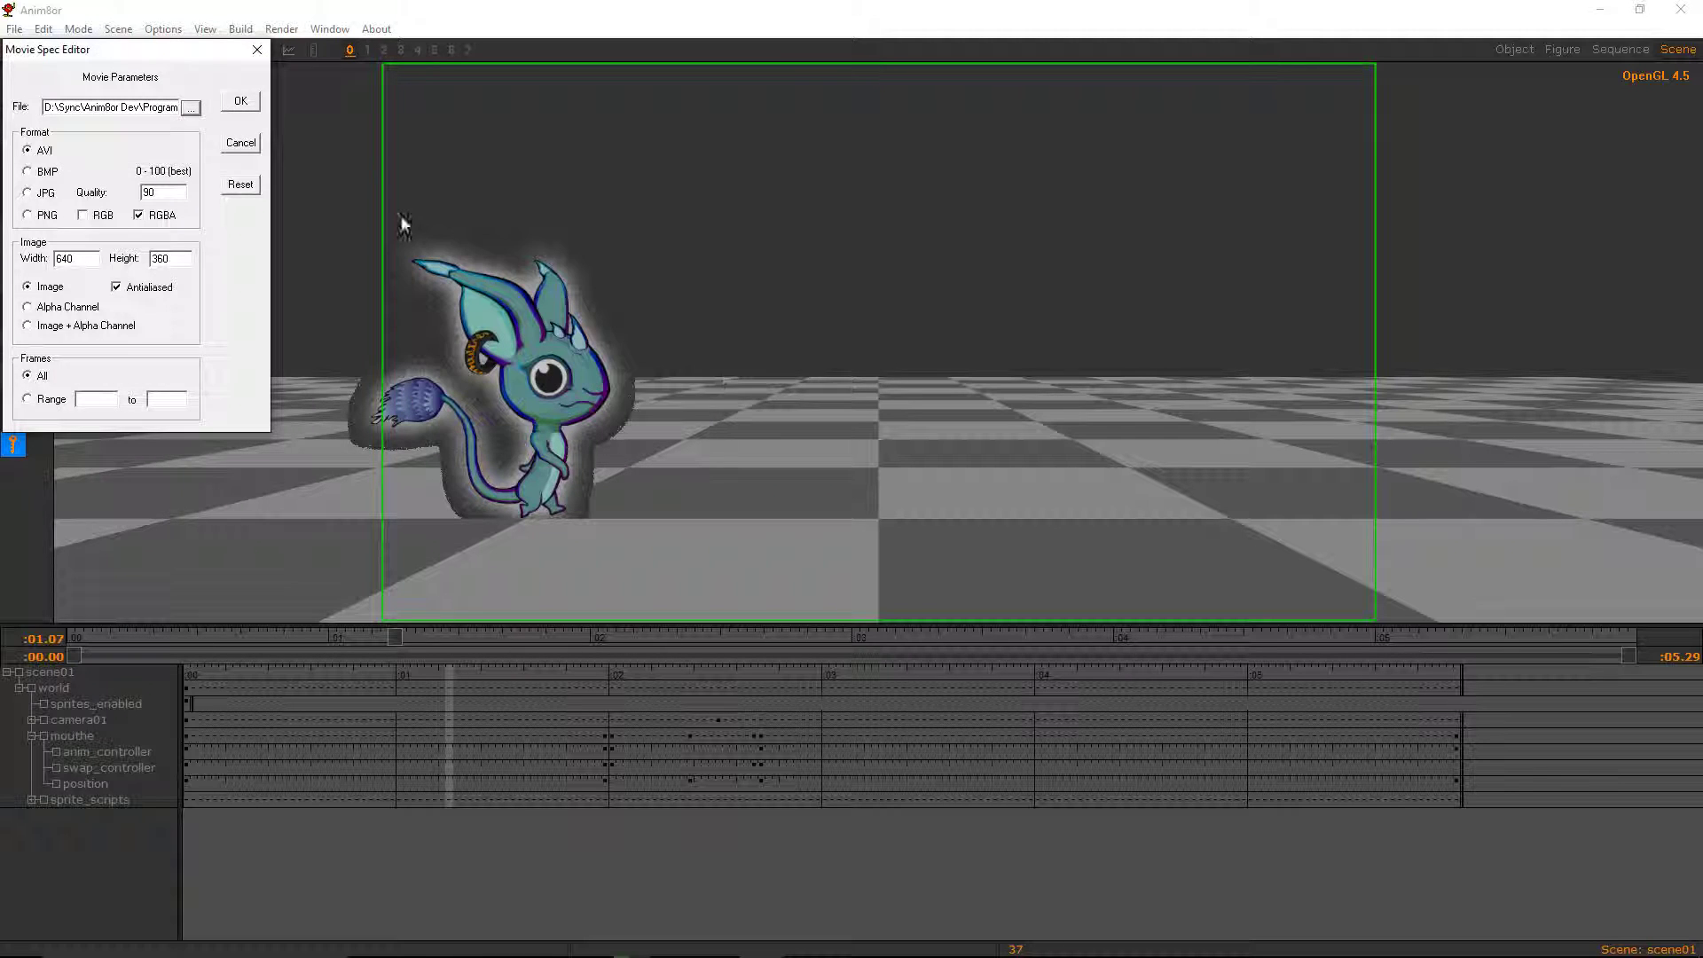
click(239, 104)
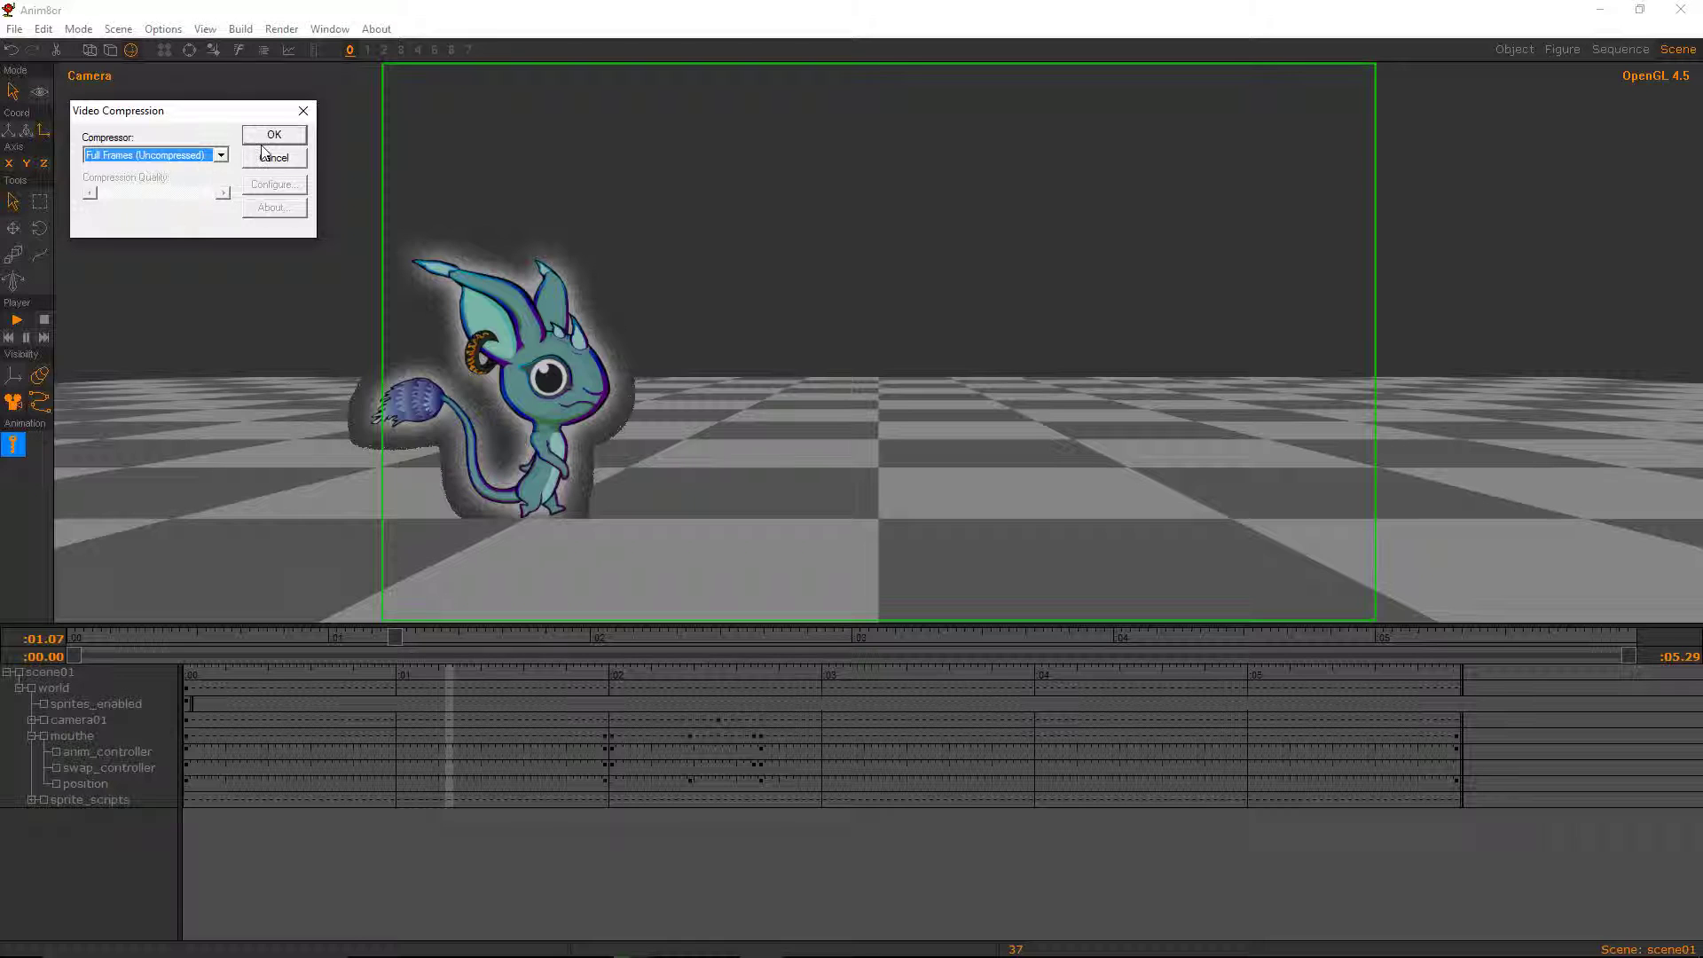
click(274, 136)
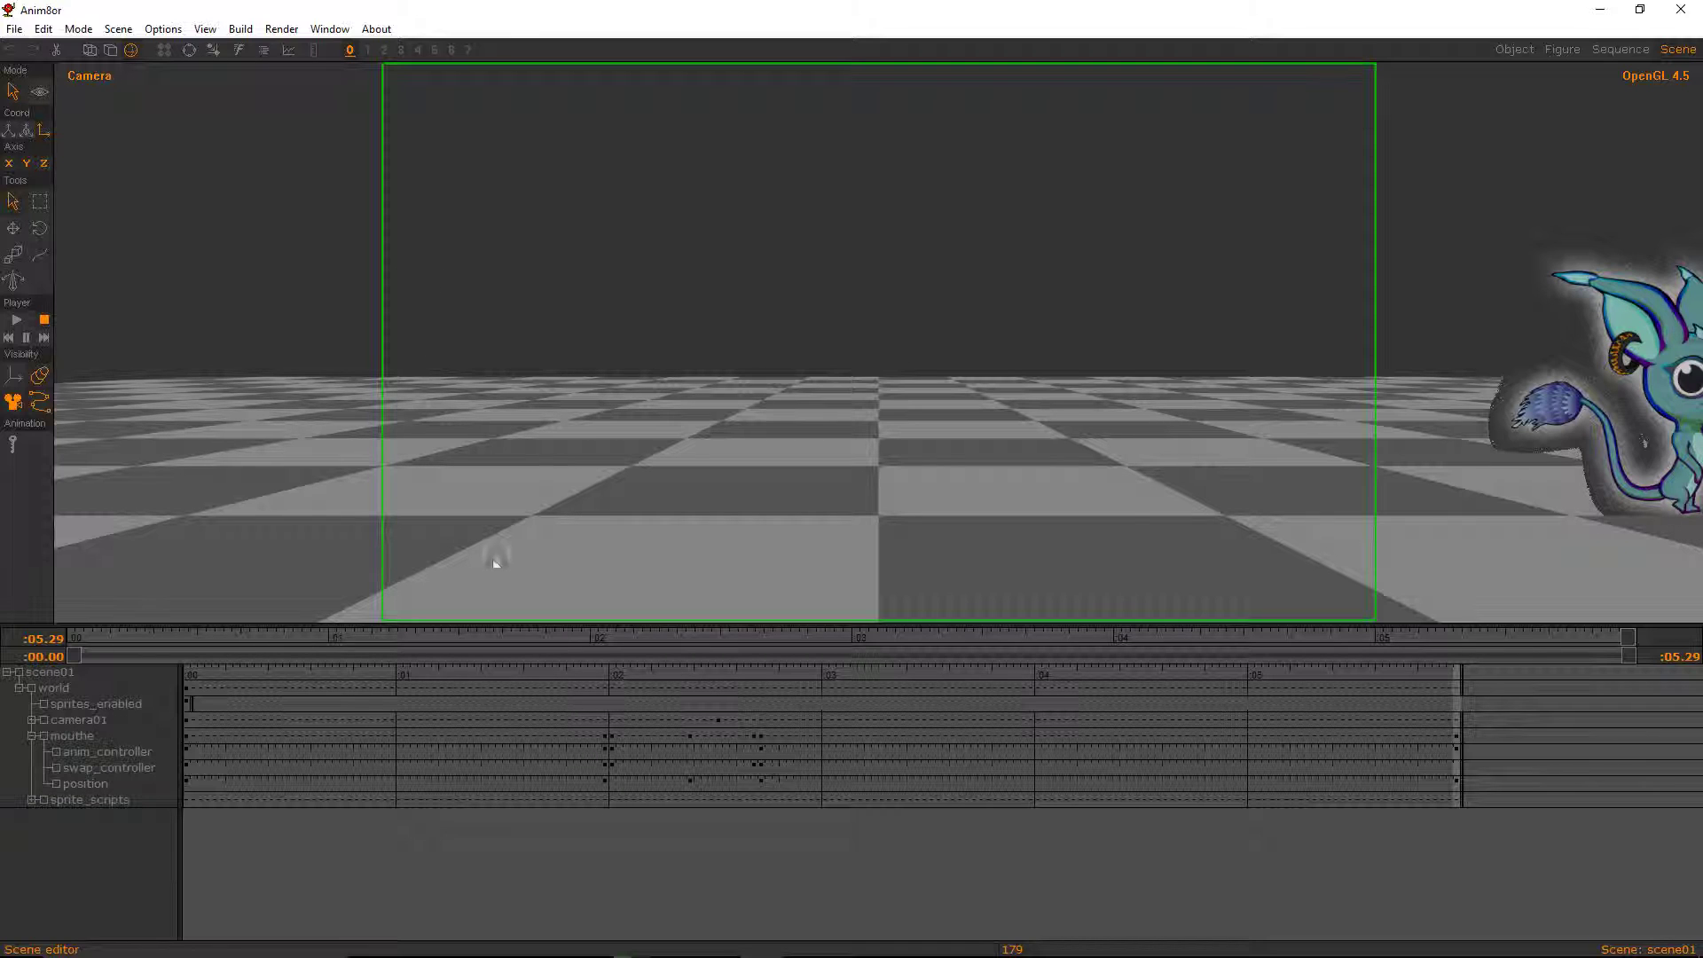
- Switch to the Tutorial folder in File Explorer and play 1.avi in VLC, reducing the player from full size to a smaller window
click(541, 953)
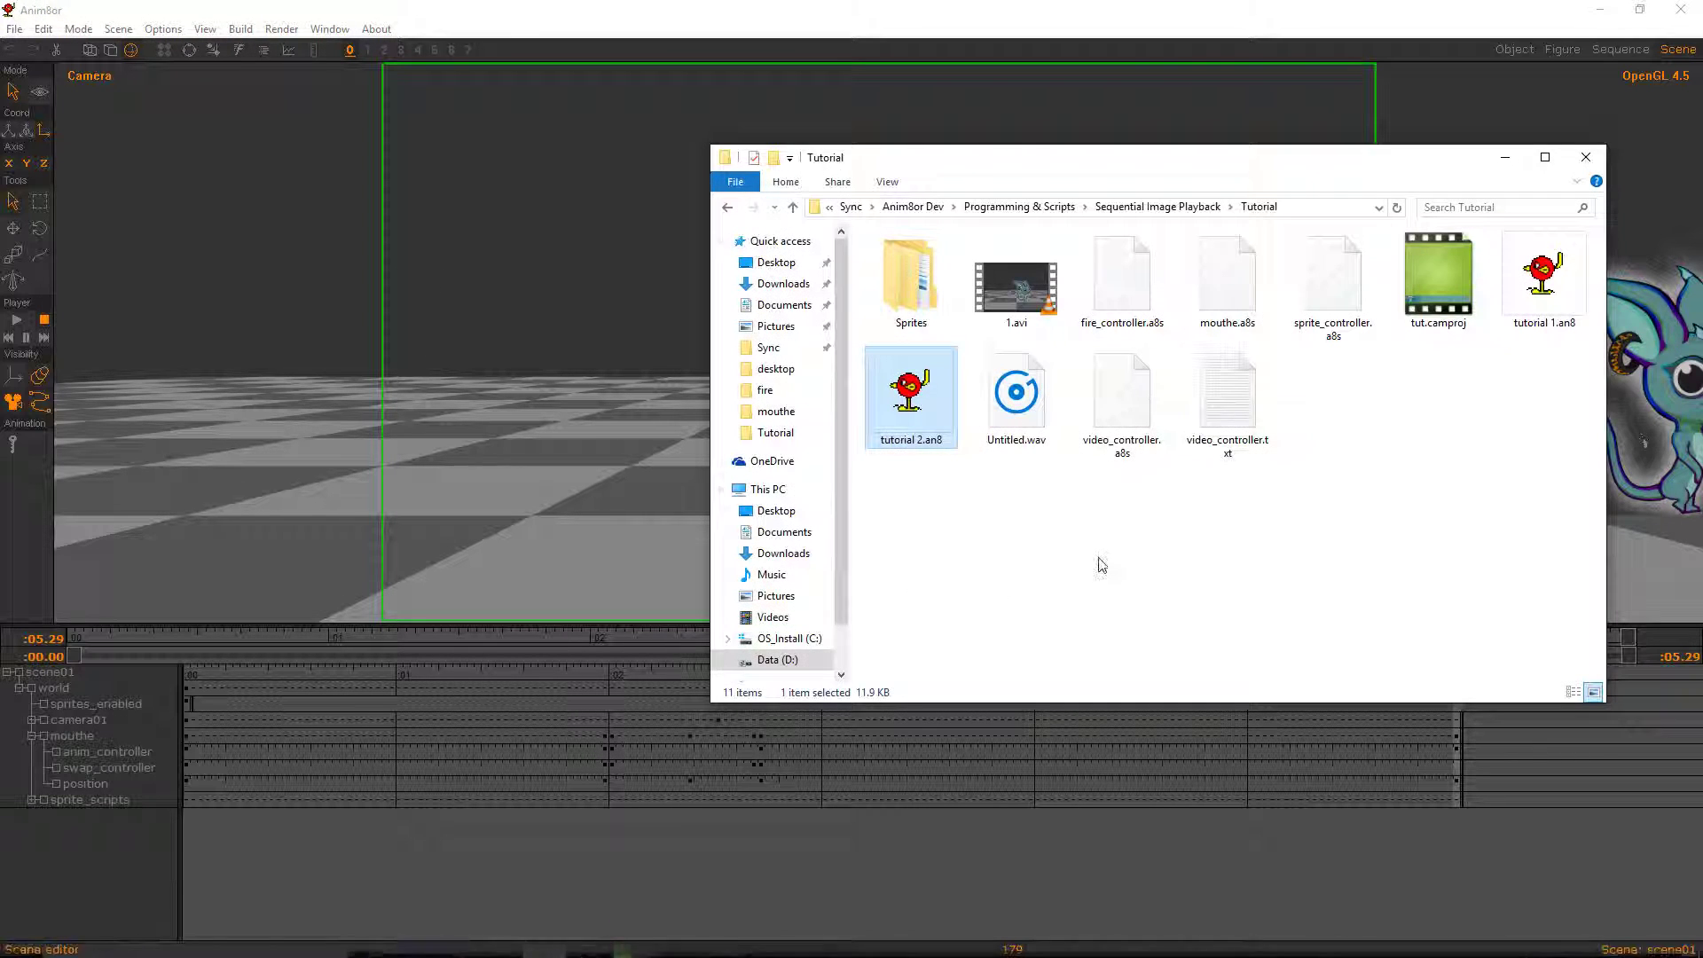
click(1017, 288)
double_click(1004, 306)
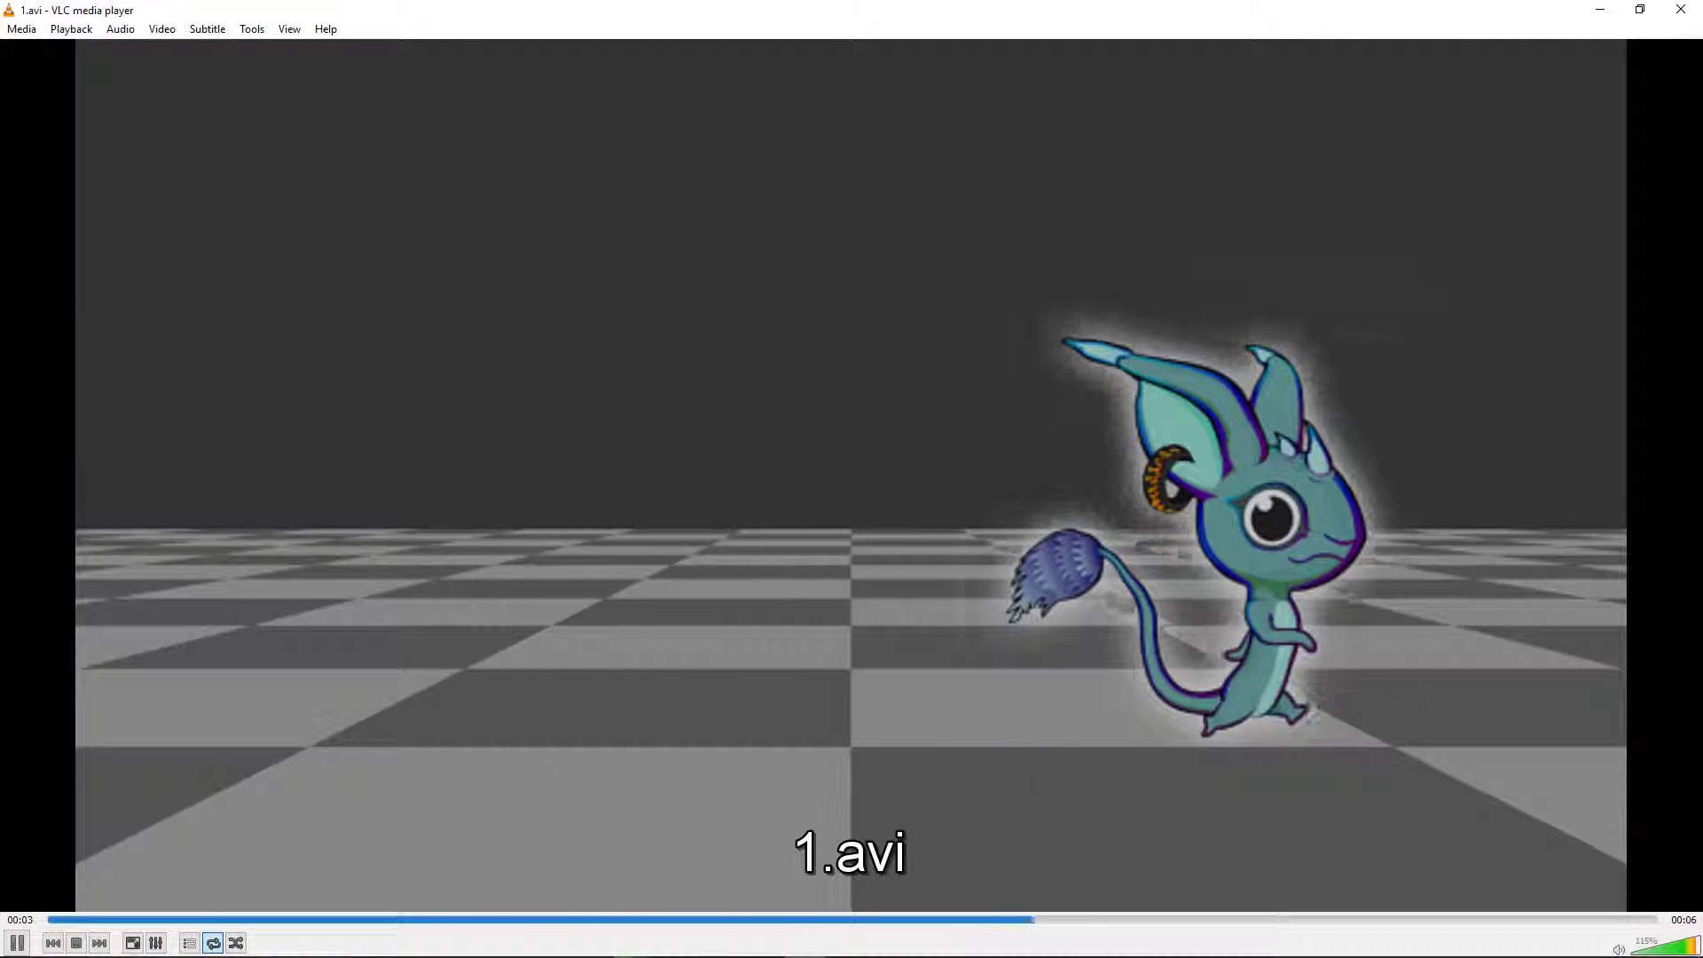
double_click(627, 8)
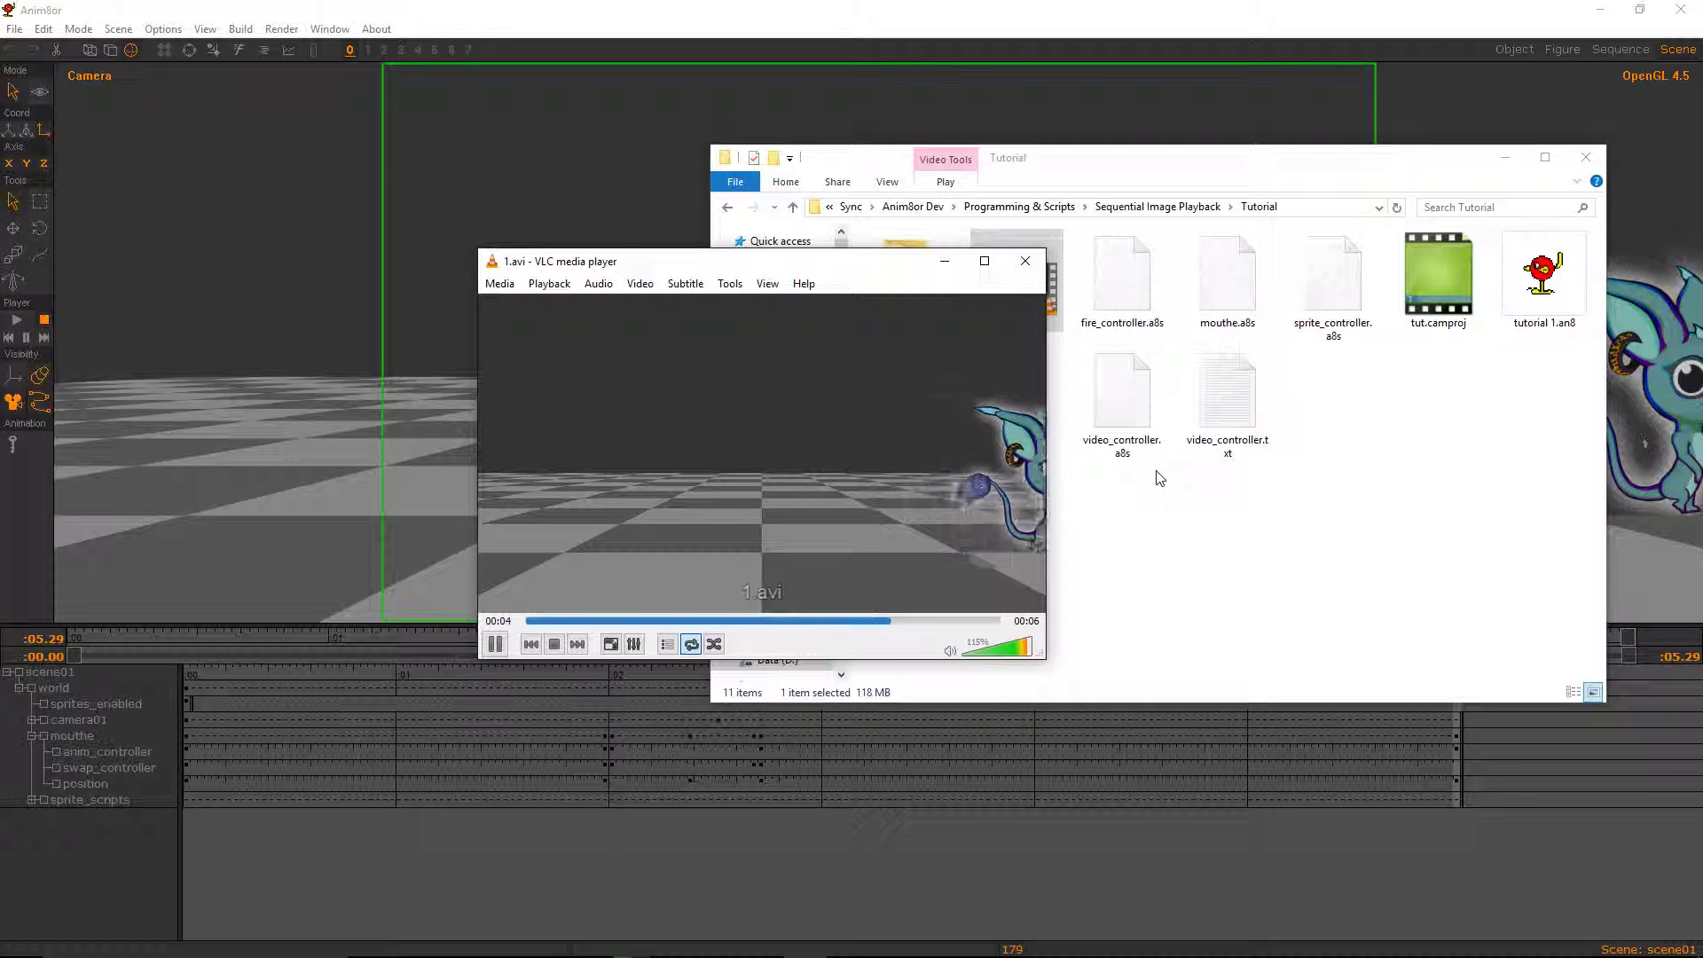